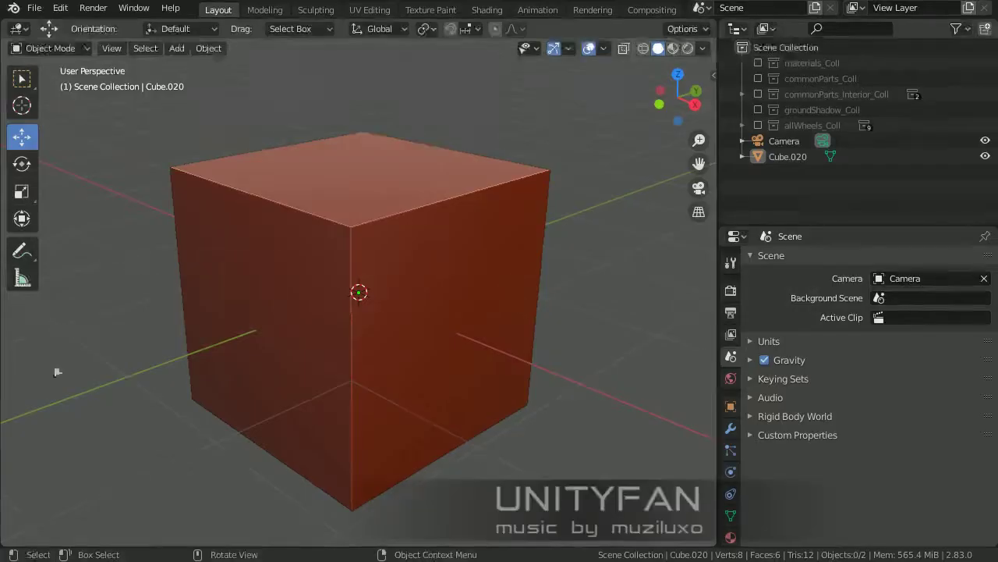
- Turn the main area into an Image Editor and open the IMG_20200814 sketch from futuristic_car_021
left_click(18, 29)
left_click(55, 103)
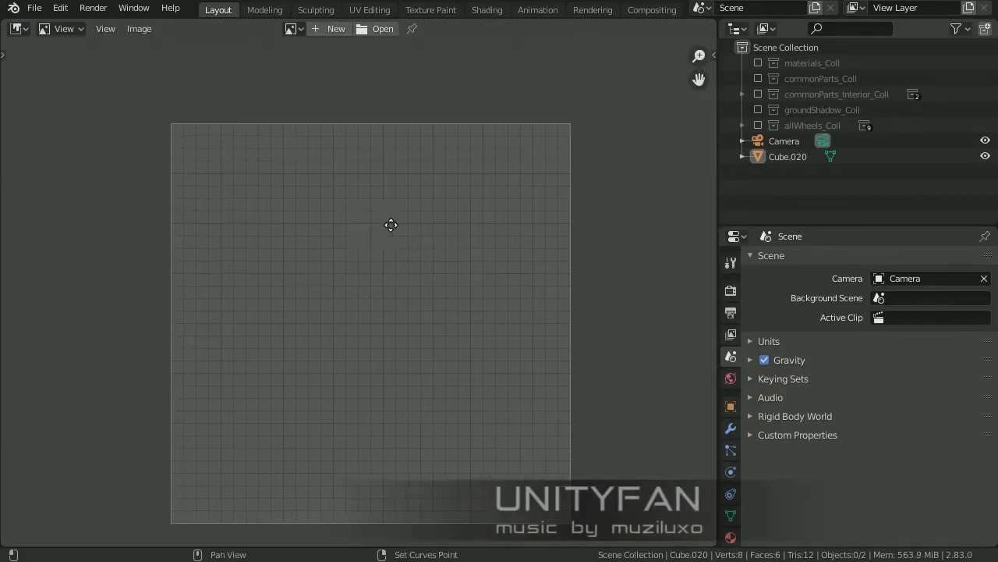
left_click(383, 29)
scroll(456, 296, "down", 5)
double_click(619, 407)
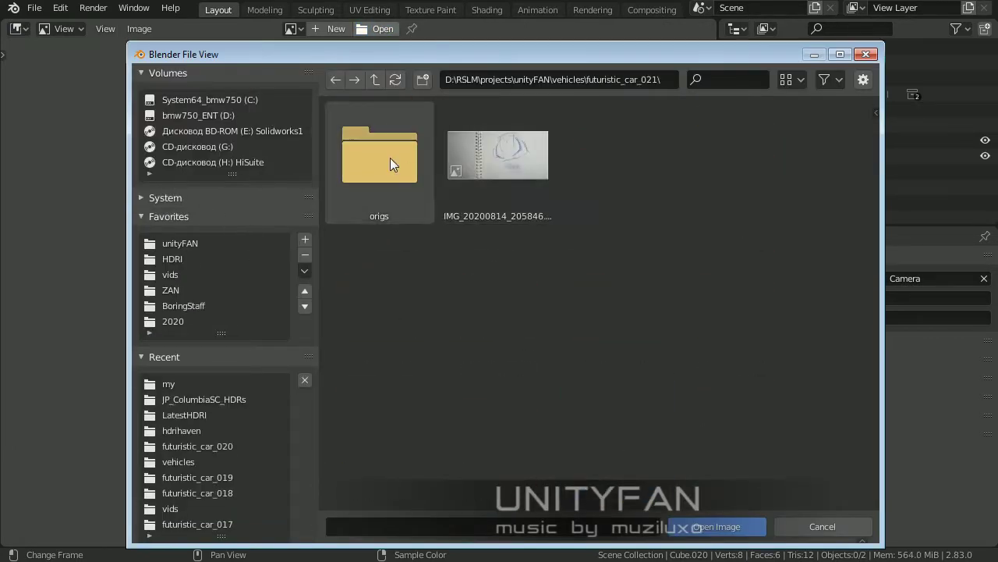
key("Return")
scroll(512, 365, "down", 2)
scroll(467, 382, "up", 2)
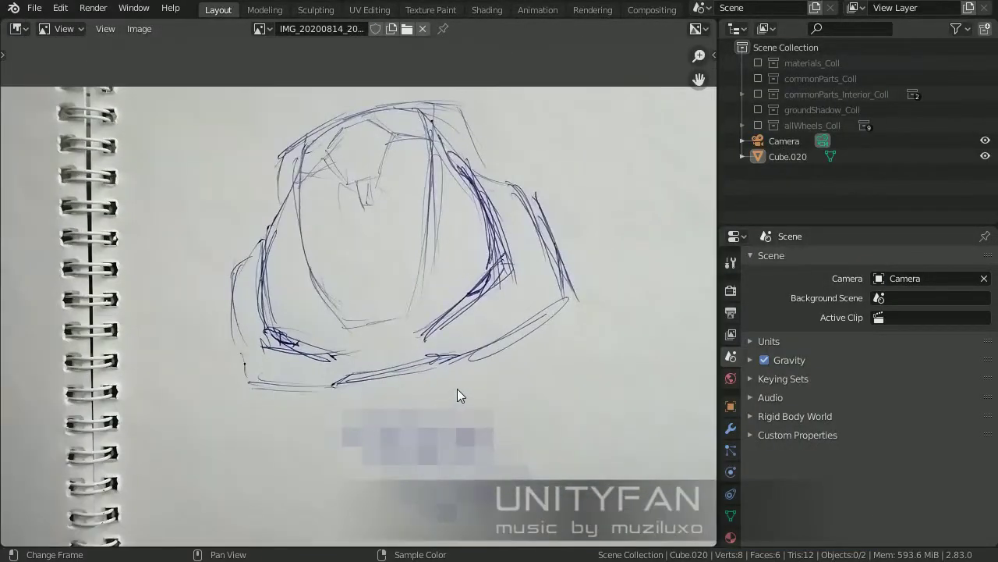
scroll(457, 388, "up", 1)
- Split the Outliner area, make the new area an Image Editor, and load the sketch there
left_click_drag(988, 28, 905, 134)
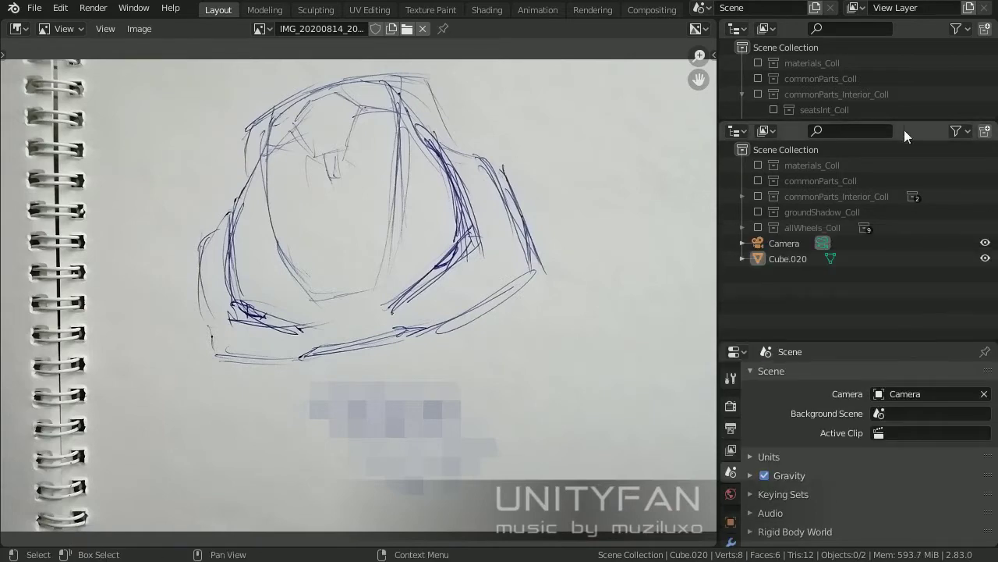
left_click(738, 29)
left_click(250, 104)
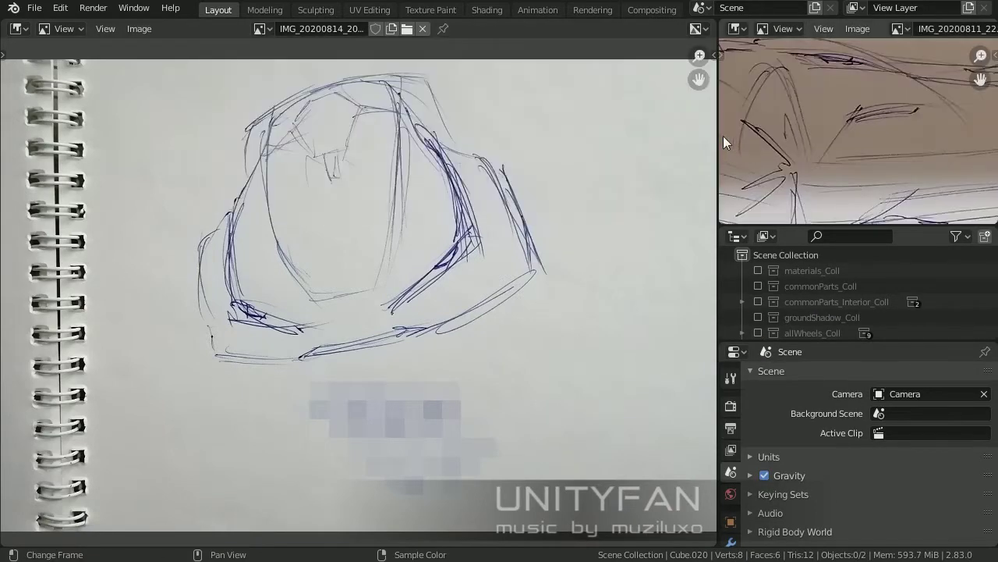
left_click_drag(716, 84, 594, 84)
left_click(858, 29)
scroll(634, 438, "down", 5)
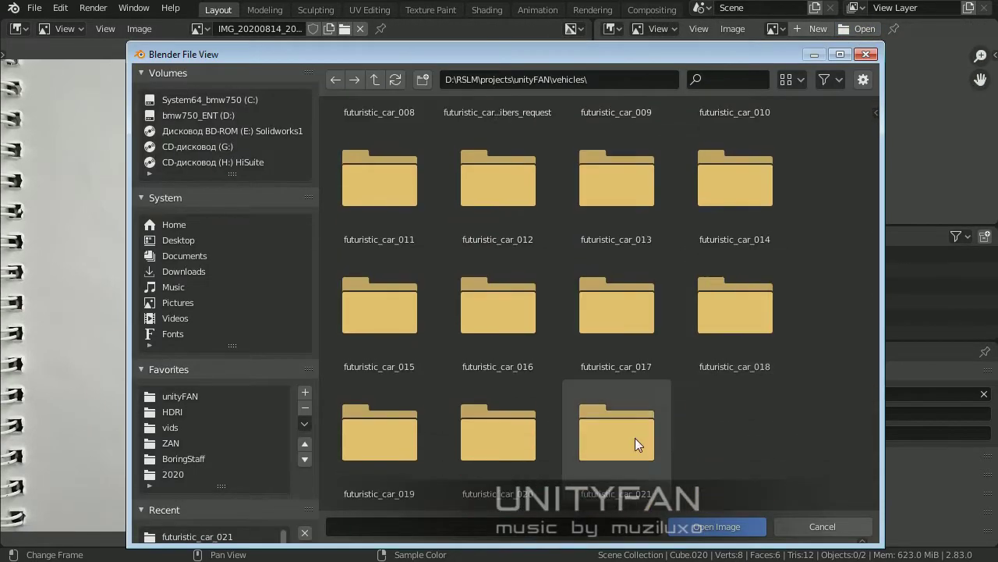
double_click(635, 437)
key("Return")
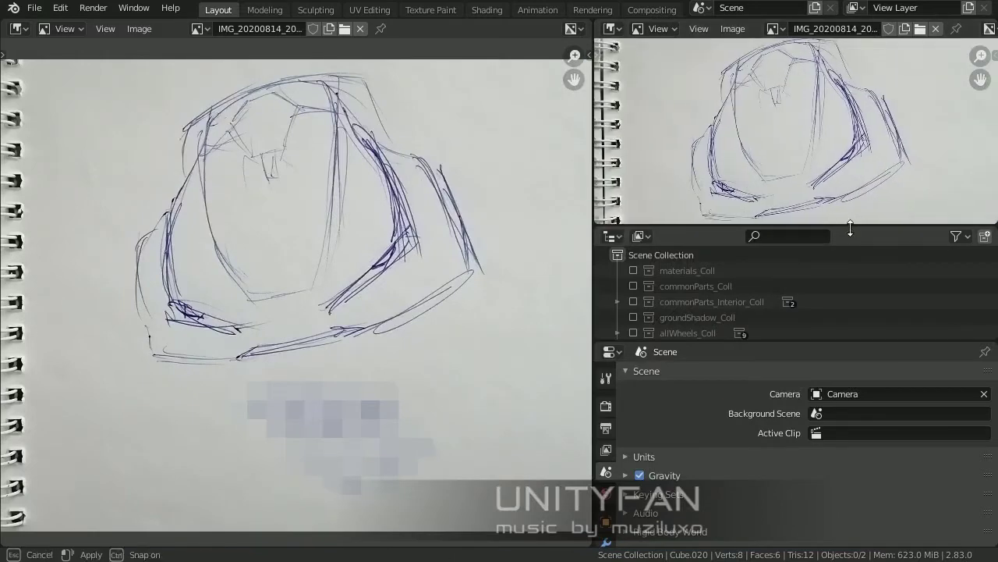
- Enlarge the reference image area so the sketch shows clearly beside the main view
left_click_drag(850, 228, 850, 246)
left_click_drag(592, 216, 723, 216)
left_click(18, 28)
- Restore the main area to the 3D Viewport and widen the Outliner
left_click(44, 83)
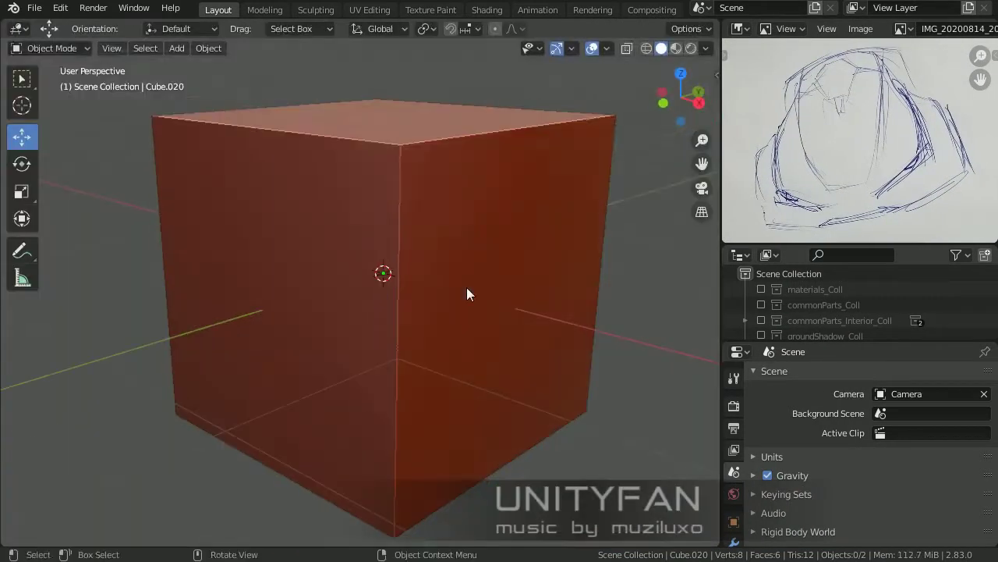
middle_click_drag(466, 293, 500, 305)
left_click_drag(833, 341, 833, 372)
middle_click_drag(639, 312, 681, 333)
mouse_move(561, 285)
middle_mouse_down()
mouse_move(419, 269)
mouse_move(364, 286)
mouse_move(380, 283)
middle_mouse_up()
- Enable the groundShadow_Coll collection, switch to Material Preview, and move the cube aside
left_click(762, 335)
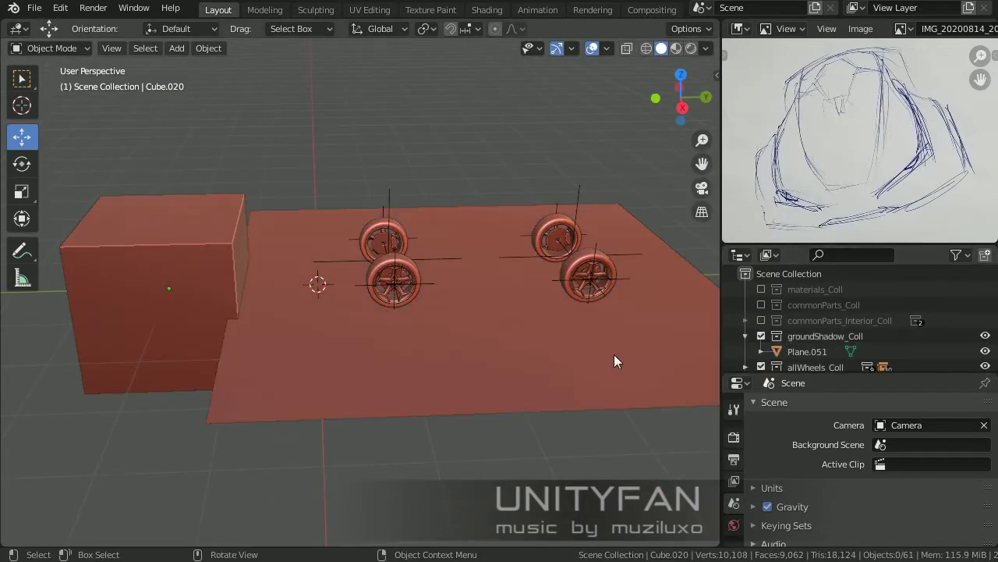
key("z")
middle_click_drag(244, 257, 260, 245)
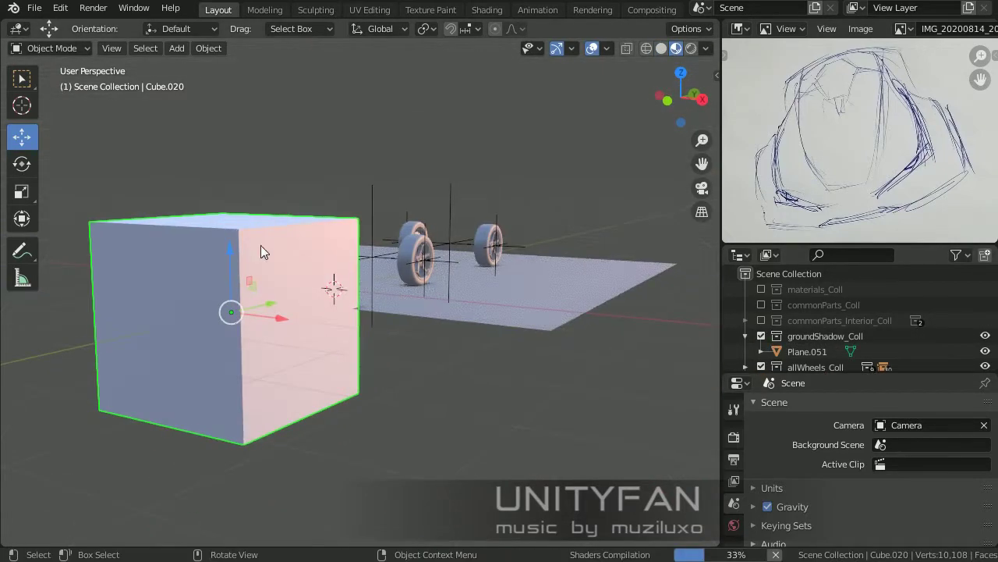
key("g")
left_click(238, 404)
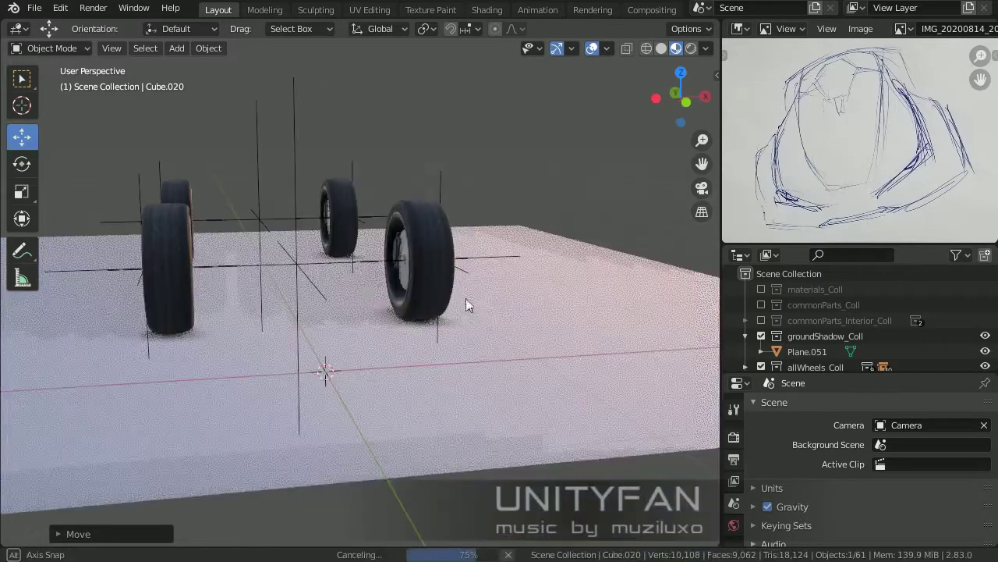
- Select the ground shadow plane Plane.051 and show its transform values in the N panel
mouse_move(466, 298)
middle_mouse_down()
mouse_move(409, 288)
mouse_move(439, 351)
middle_mouse_up()
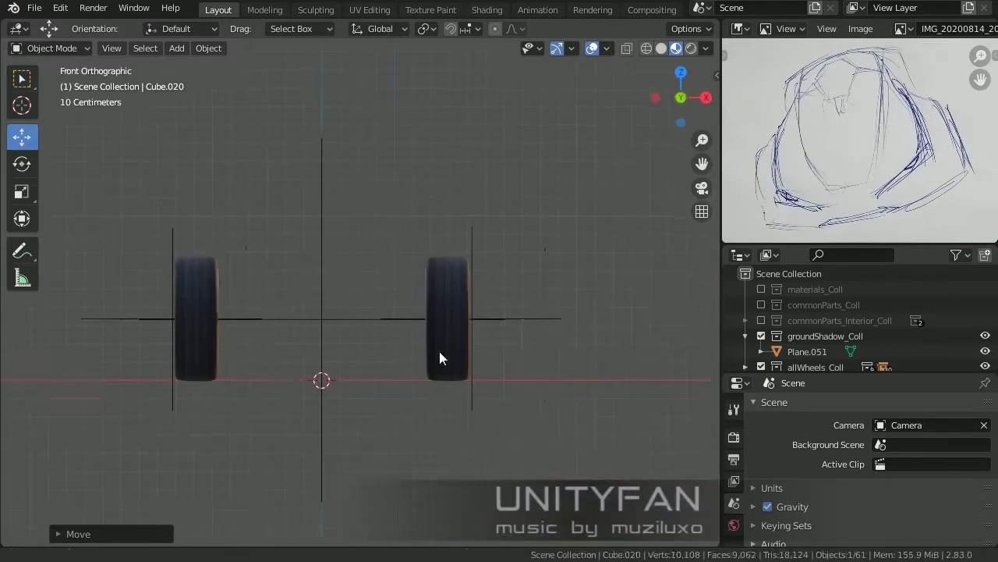
left_click(460, 321)
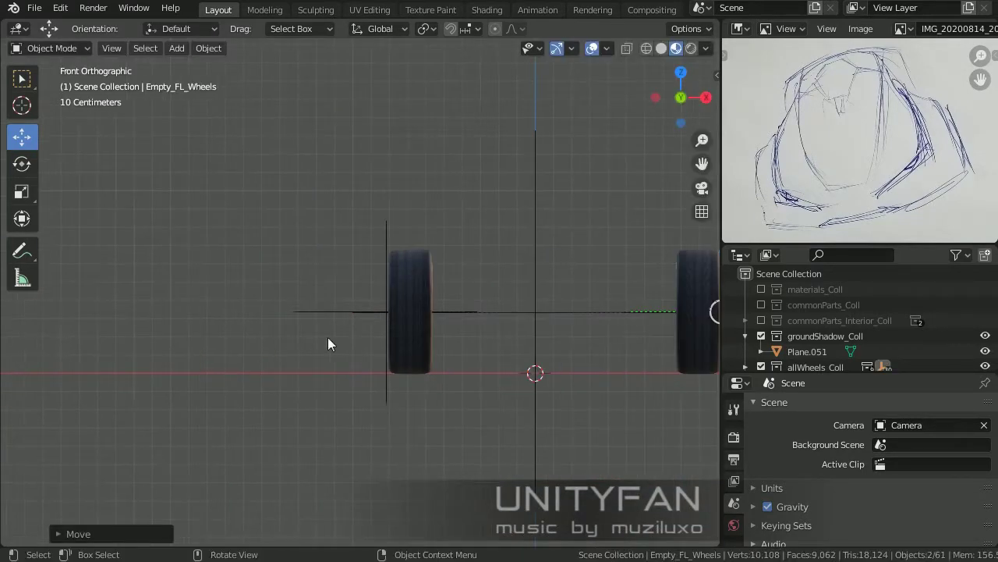
middle_click_drag(494, 343, 507, 386)
left_click(395, 352)
key("shift+space")
key("s")
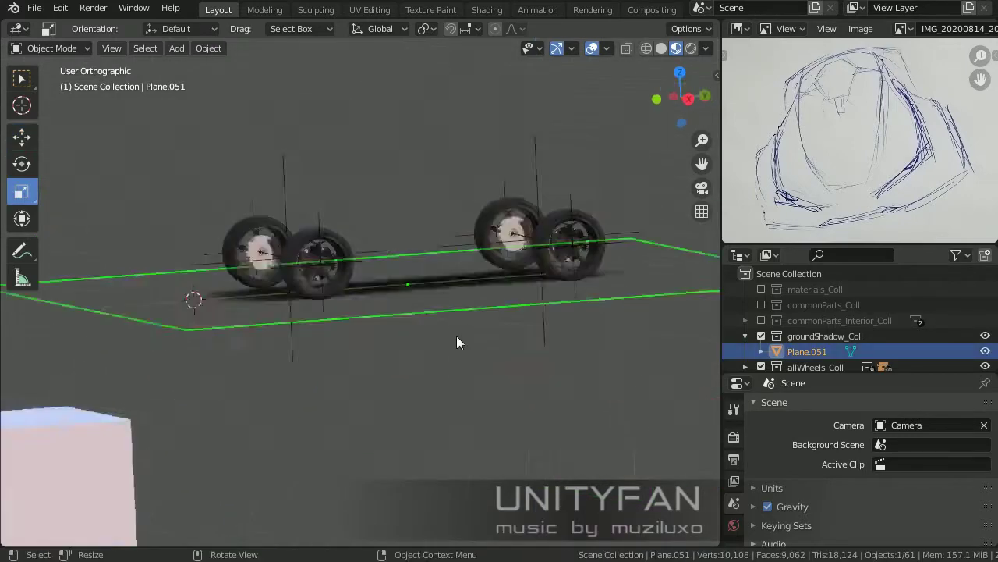
middle_click_drag(456, 336, 712, 78, "alt")
key("n")
- Scale the shadow plane uniformly to 4.139 and shift it along the car's length
middle_click_drag(302, 294, 359, 344)
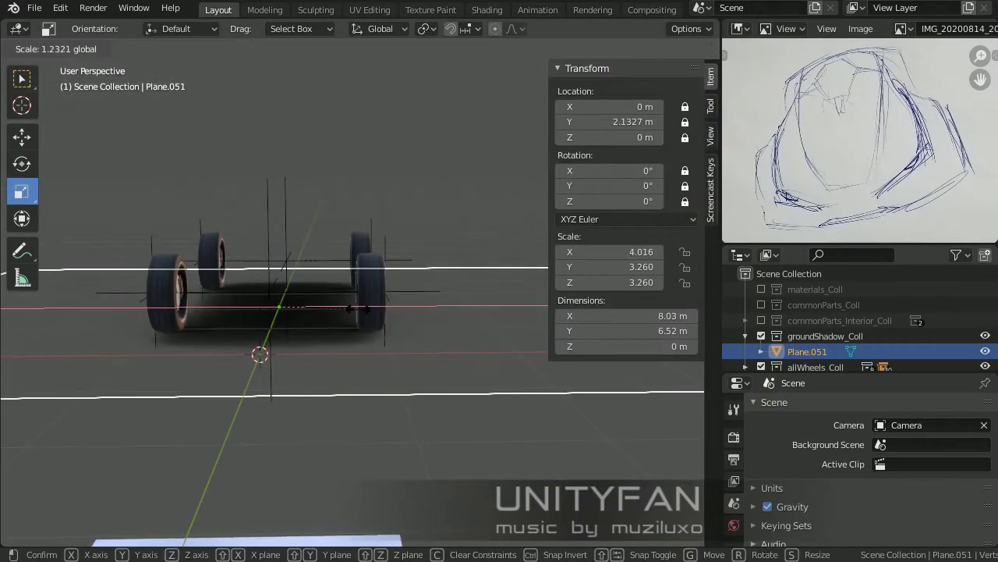
key("Escape")
middle_click_drag(422, 336, 434, 375)
left_click(493, 368)
mouse_move(306, 362)
middle_mouse_down()
mouse_move(360, 303)
mouse_move(228, 292)
mouse_move(493, 347)
mouse_move(372, 313)
middle_mouse_up()
key("shift+space")
key("g")
key("s")
left_click(496, 348)
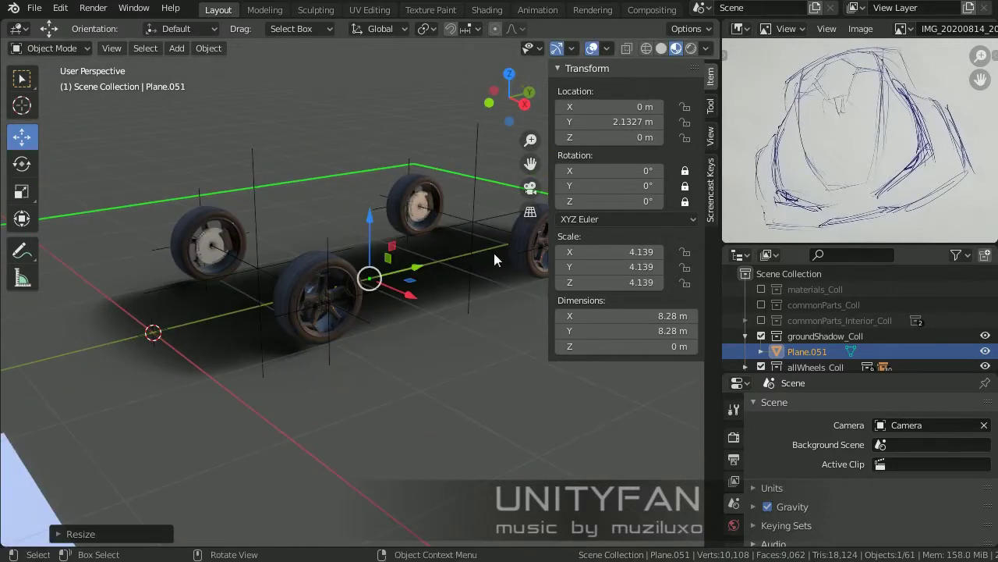
left_click_drag(493, 253, 474, 236)
mouse_move(475, 237)
middle_mouse_down()
mouse_move(400, 268)
mouse_move(379, 298)
mouse_move(486, 284)
mouse_move(195, 312)
middle_mouse_up()
- Move the front-right wheel empty Empty_FR_Wheels.001 along the car's length
left_click(320, 290)
key("KP_3")
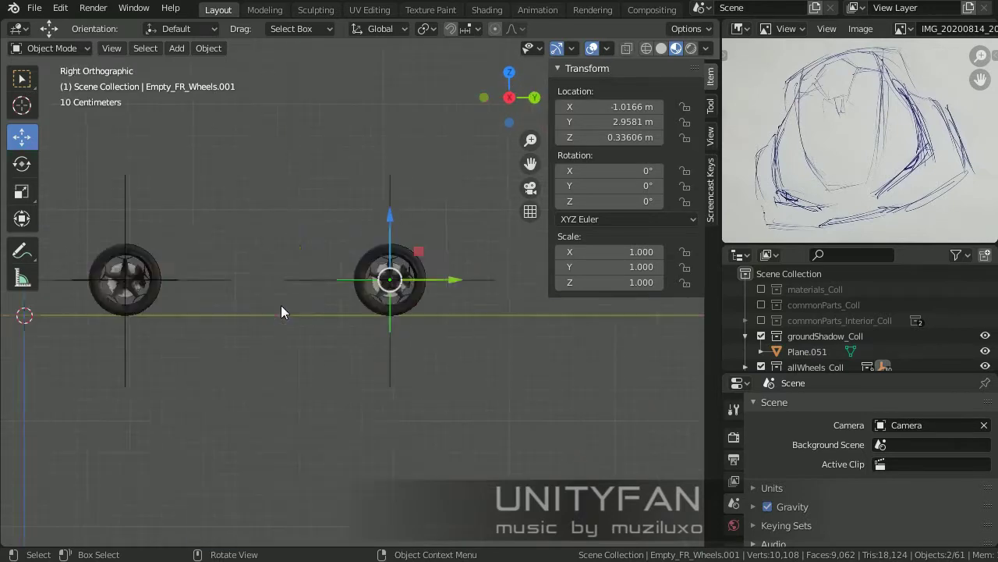
middle_click_drag(283, 310, 293, 363)
key("g")
mouse_move(445, 173)
middle_mouse_down()
mouse_move(478, 258)
mouse_move(378, 274)
mouse_move(473, 261)
middle_mouse_up()
key("n")
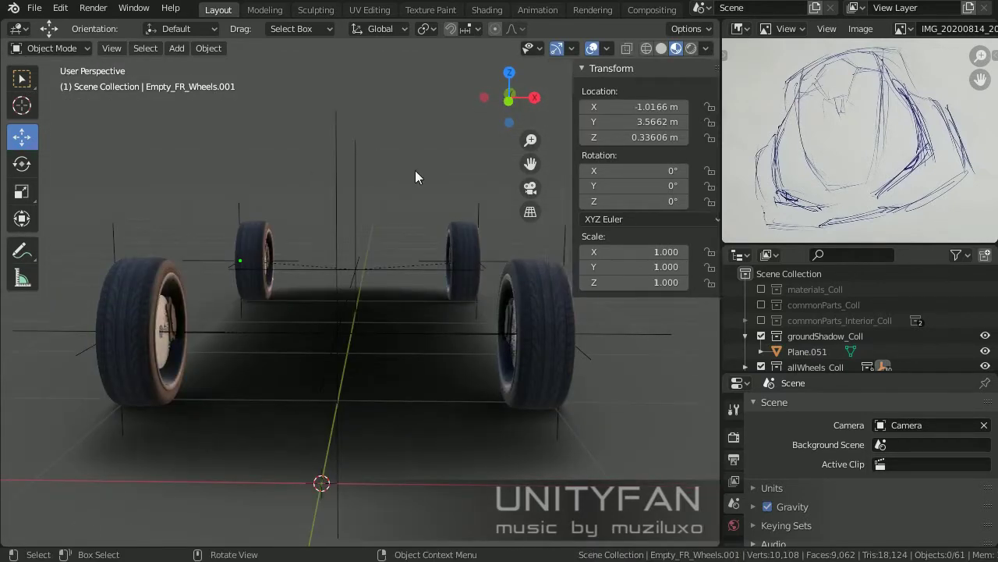
middle_click_drag(415, 170, 455, 255)
- Raise the cube along Z, then hide it with H
left_click(281, 356)
key("KP_3")
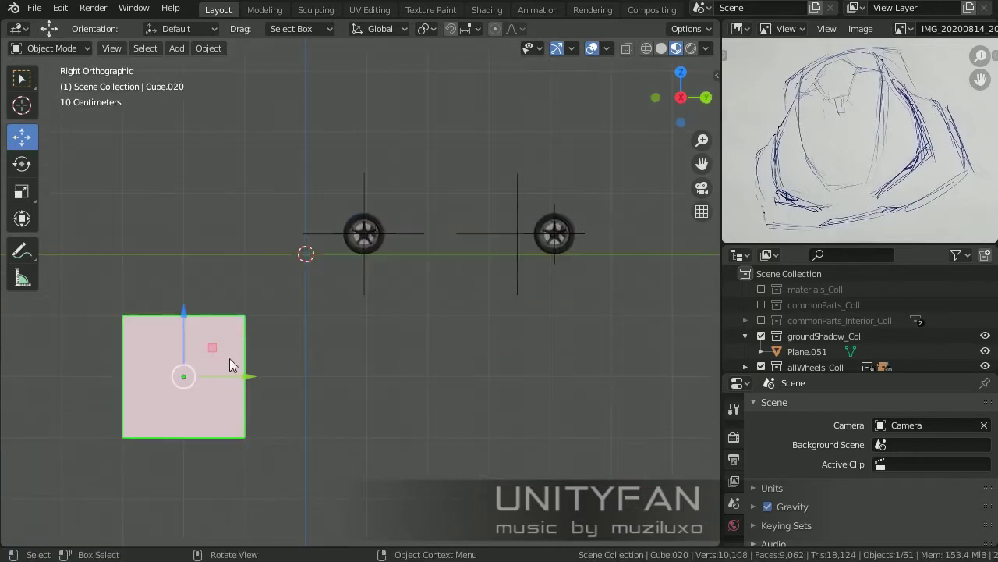
key("g")
key("z")
left_click(230, 195)
mouse_move(230, 195)
middle_mouse_down()
mouse_move(414, 287)
mouse_move(628, 92)
middle_mouse_up()
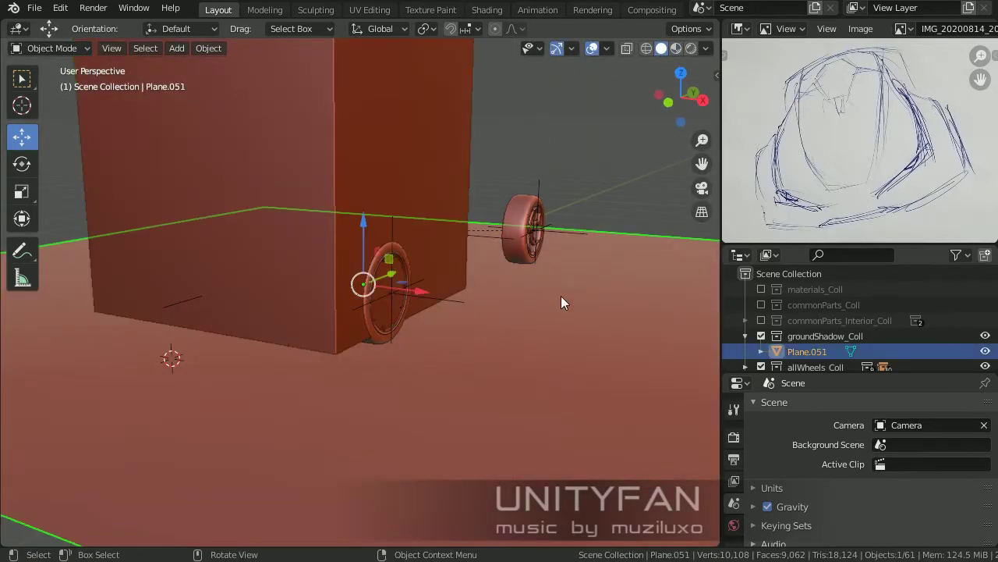
left_click(402, 171)
key("h")
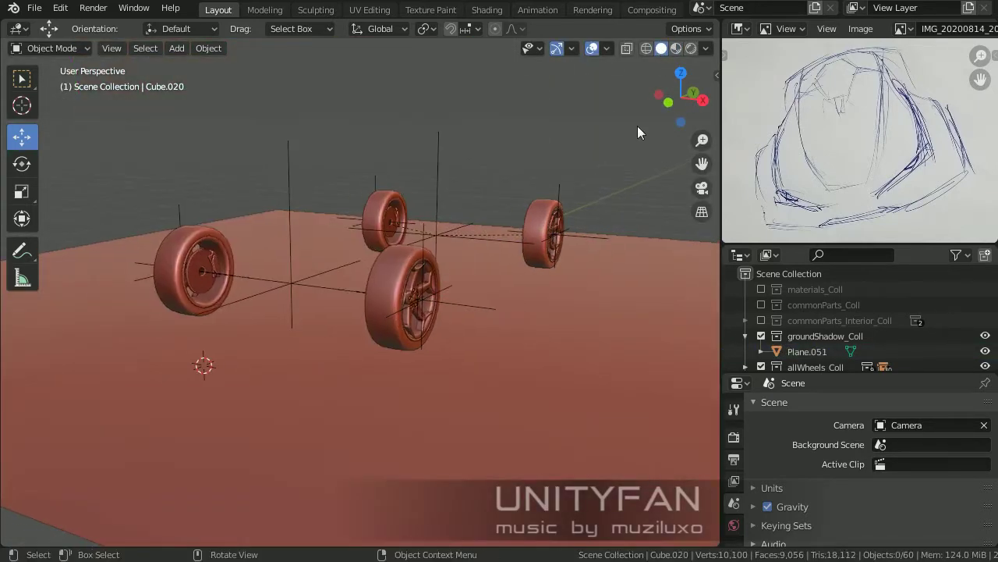
key("z")
- Select the four wheel empties, scale their spacing, and deselect everything
left_click(589, 253)
mouse_move(589, 252)
middle_mouse_down()
mouse_move(402, 256)
mouse_move(454, 38)
middle_mouse_up()
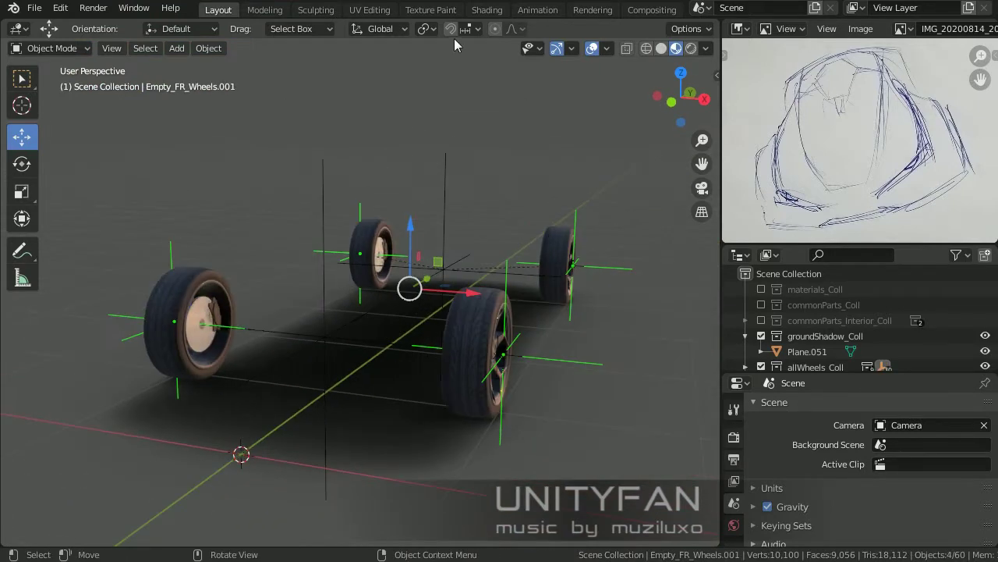
left_click(632, 290)
key("KP_1")
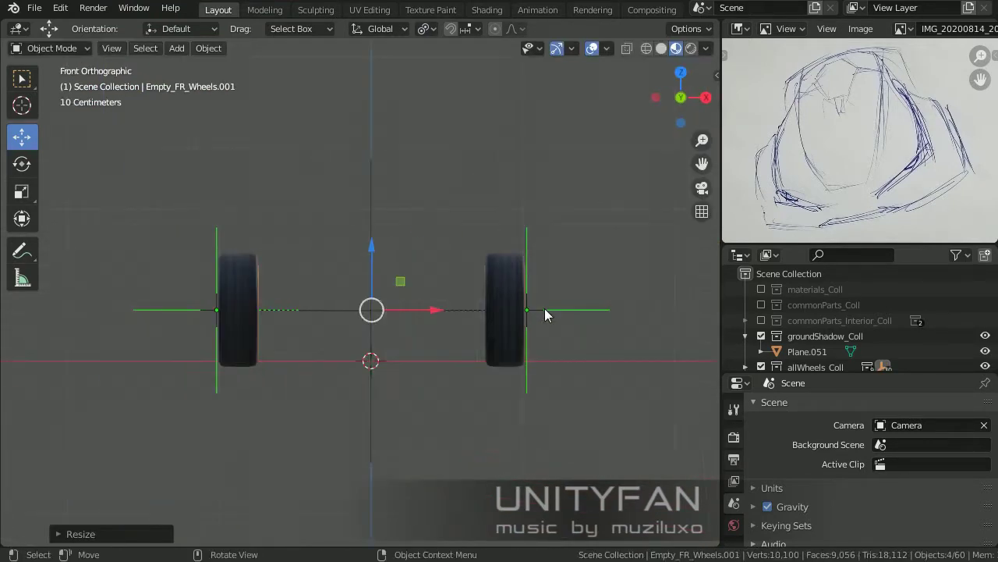
scroll(304, 224, "up", 4)
key("g")
left_click(303, 224)
key("KP_5")
mouse_move(303, 224)
middle_mouse_down()
mouse_move(326, 142)
mouse_move(428, 274)
mouse_move(436, 336)
mouse_move(331, 346)
mouse_move(567, 343)
mouse_move(434, 291)
mouse_move(423, 247)
mouse_move(415, 301)
middle_mouse_up()
key("alt+a")
- In Edit Mode, pull the cube's end face out into a long box spanning the wheels
left_click(567, 343)
key("z")
key("h")
left_click(433, 291)
key("Tab")
key("g")
key("z")
left_click(414, 249)
left_click(414, 301)
left_click_drag(414, 301, 575, 312)
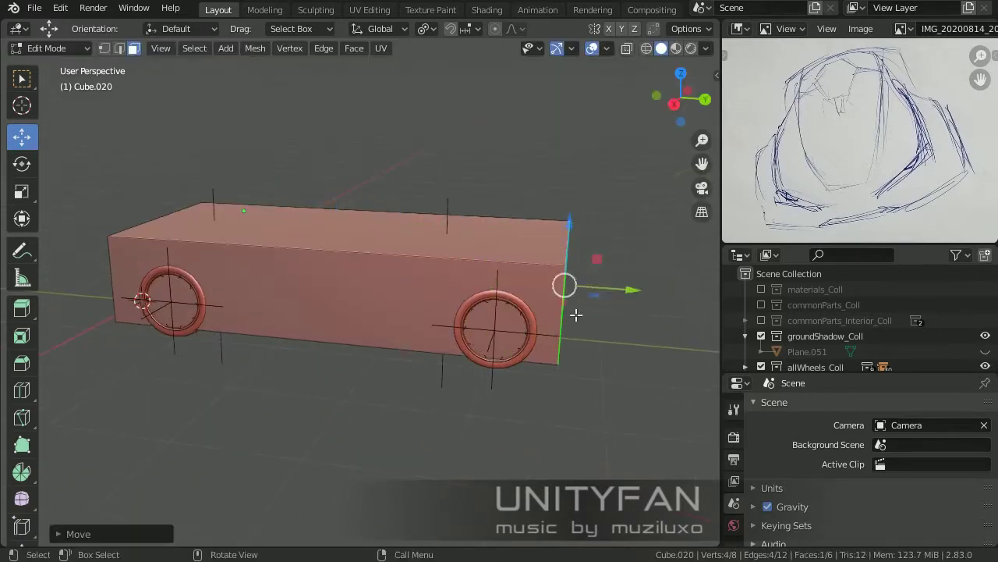
middle_click_drag(575, 312, 110, 386)
- Keep one half of the box and add a Mirror modifier on the X axis
left_click(134, 48)
left_click(397, 268)
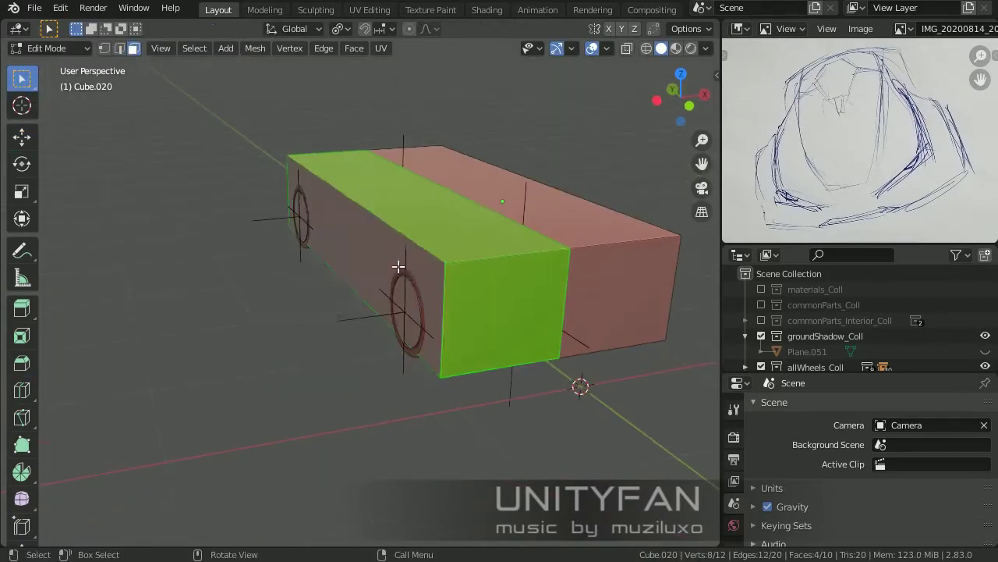
middle_click_drag(397, 267, 461, 305)
key("Tab")
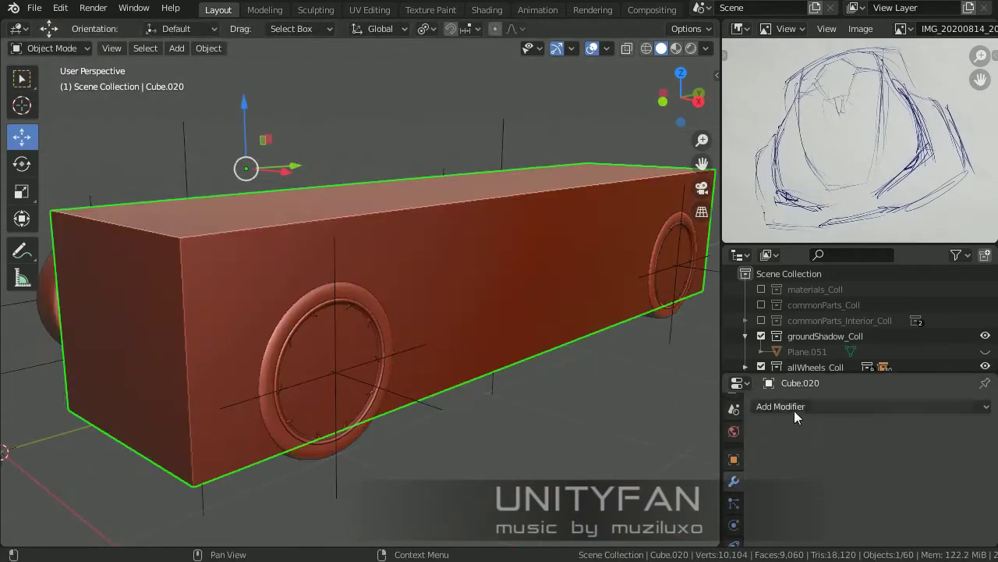
left_click(794, 406)
left_click(671, 234)
mouse_move(523, 295)
middle_mouse_down()
mouse_move(563, 313)
mouse_move(508, 305)
mouse_move(532, 293)
mouse_move(510, 285)
mouse_move(498, 308)
middle_mouse_up()
key("Tab")
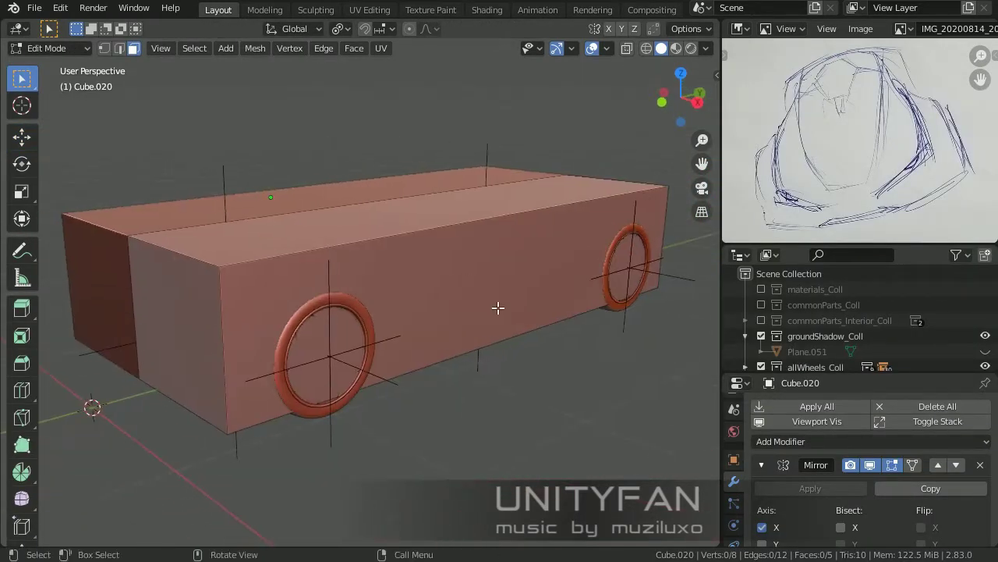
- Add edge loops along the car body and lower the top front edge into a sloped hood
left_click(335, 265)
middle_click_drag(351, 296, 423, 335)
left_click_drag(593, 241, 595, 238)
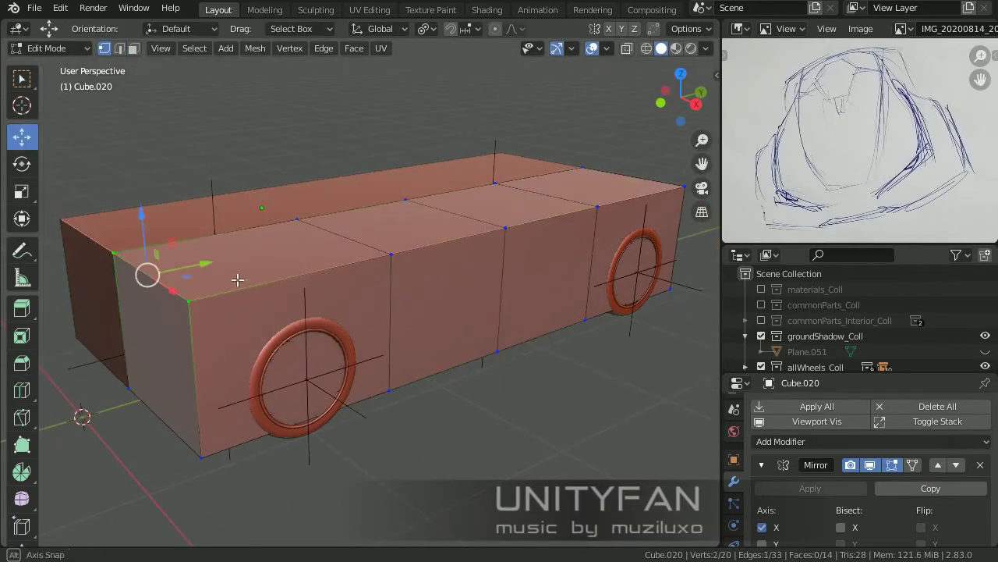
key("2")
left_click(511, 289)
mouse_move(490, 289)
middle_mouse_down()
mouse_move(451, 328)
mouse_move(522, 296)
mouse_move(504, 316)
middle_mouse_up()
key("ctrl+r")
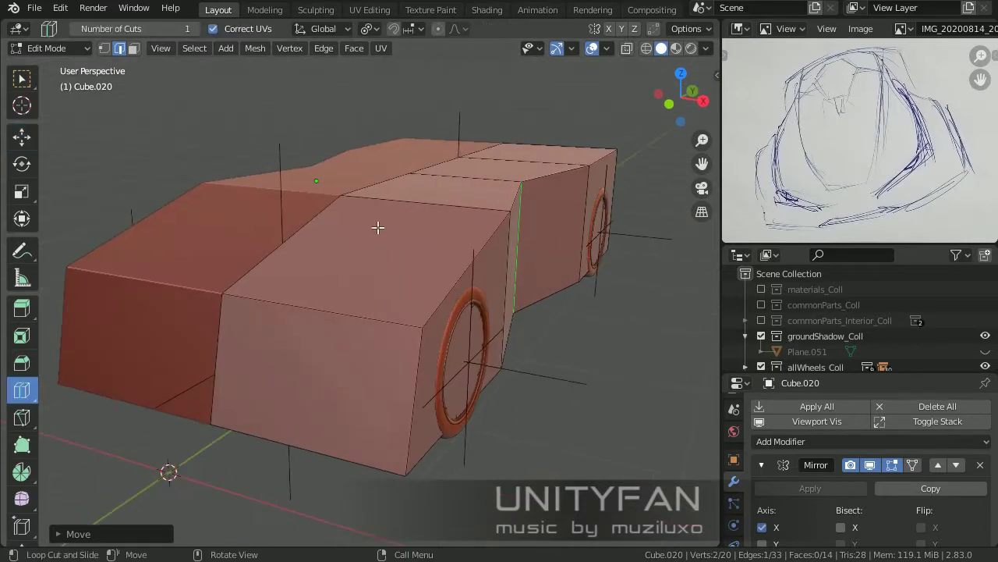
left_click(379, 226)
- Raise the top ridge vertices to form a higher cabin
left_click(328, 330, "ctrl")
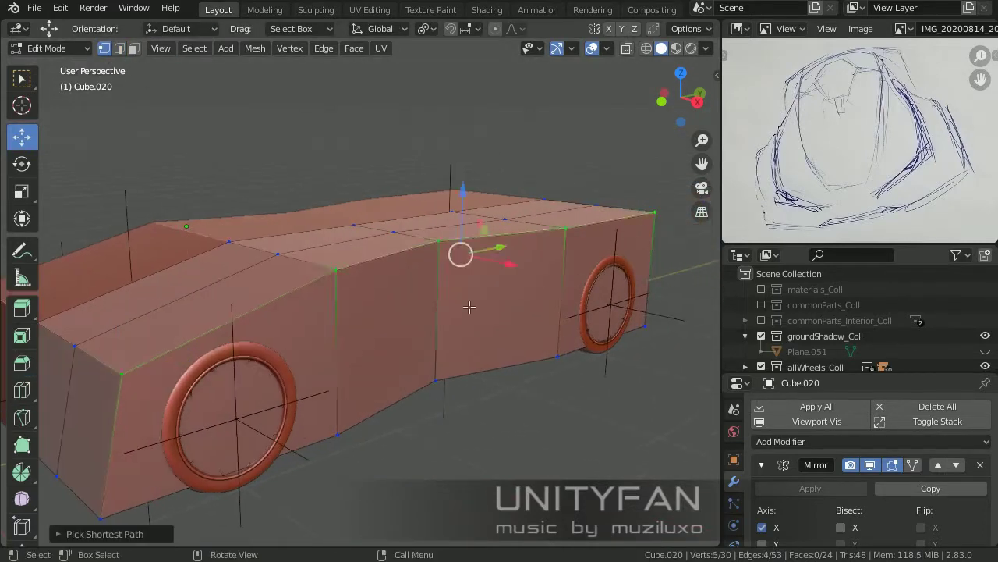
middle_click_drag(328, 330, 421, 257)
left_click_drag(421, 257, 413, 243)
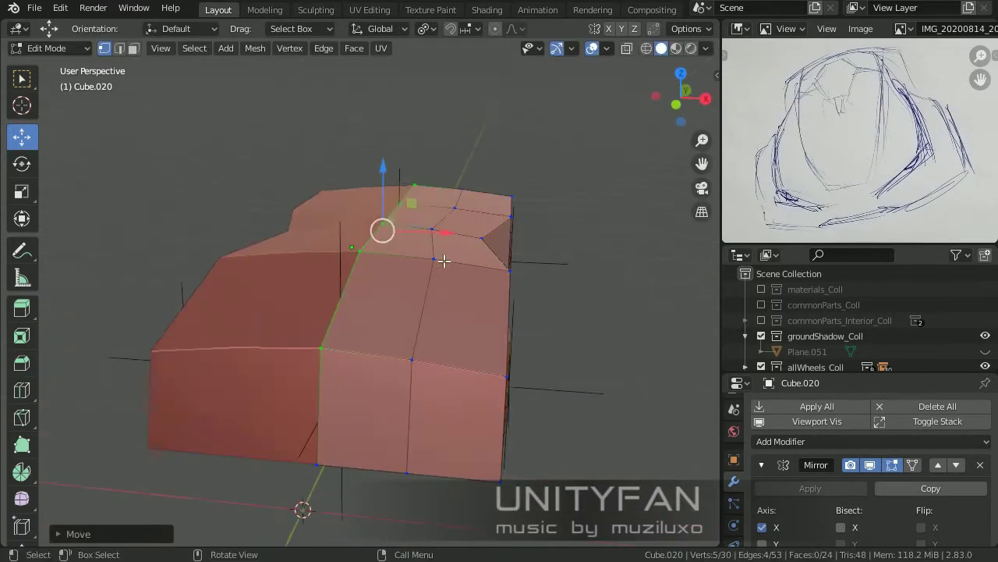
mouse_move(444, 261)
middle_mouse_down()
mouse_move(433, 317)
mouse_move(412, 327)
middle_mouse_up()
mouse_move(359, 302)
middle_mouse_down()
mouse_move(481, 309)
mouse_move(471, 289)
mouse_move(392, 315)
mouse_move(479, 296)
mouse_move(502, 336)
mouse_move(486, 372)
mouse_move(561, 328)
mouse_move(650, 356)
middle_mouse_up()
left_click(468, 323)
- Move a vertex and an edge above the front wheel to shape the wheel arch
middle_click_drag(621, 323, 509, 329)
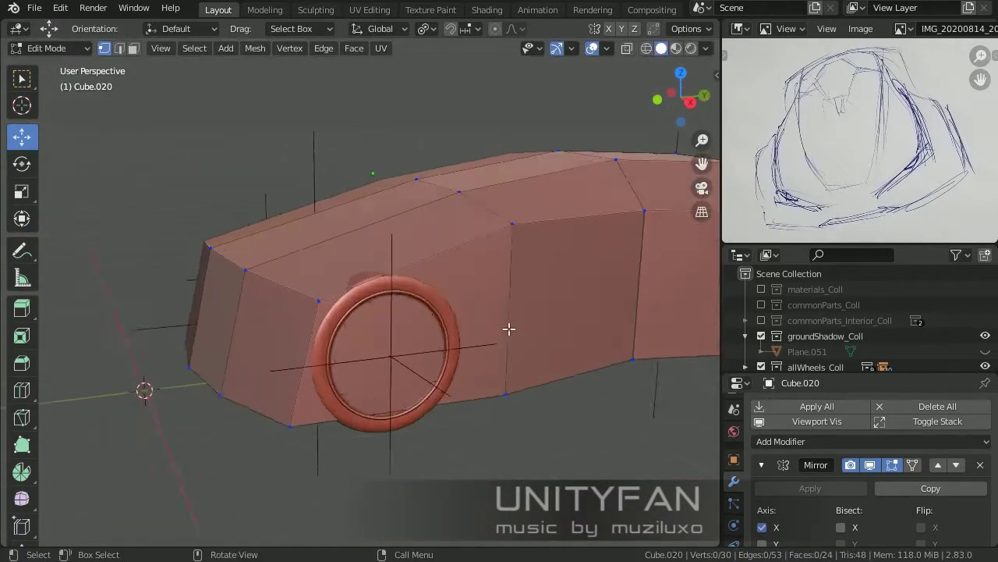
middle_click_drag(487, 224, 353, 253)
left_click_drag(353, 253, 318, 231)
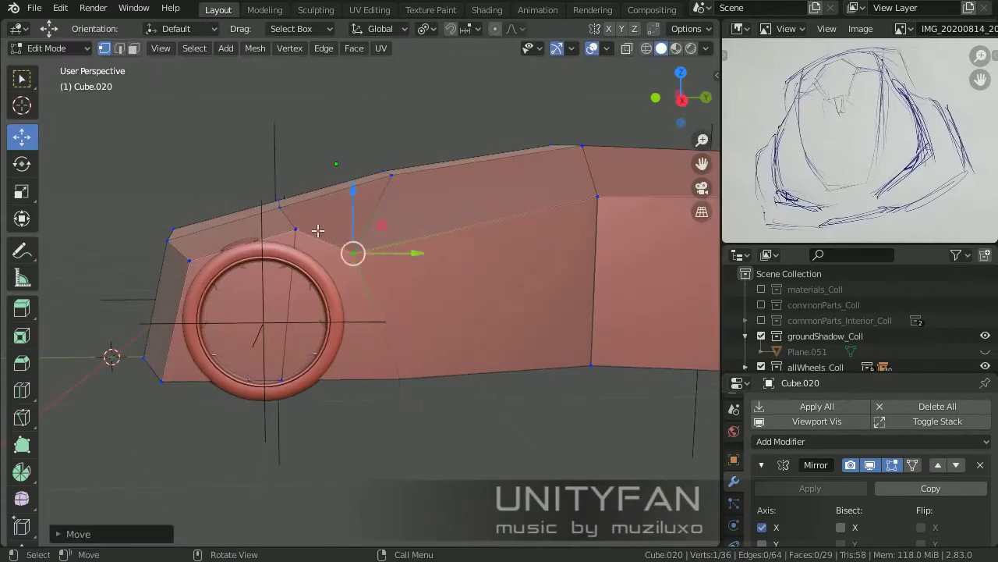
left_click(416, 380)
mouse_move(417, 380)
middle_mouse_down()
mouse_move(553, 369)
mouse_move(414, 388)
middle_mouse_up()
left_click(375, 214, "shift")
left_click_drag(286, 244, 265, 258)
middle_click_drag(265, 257, 74, 366)
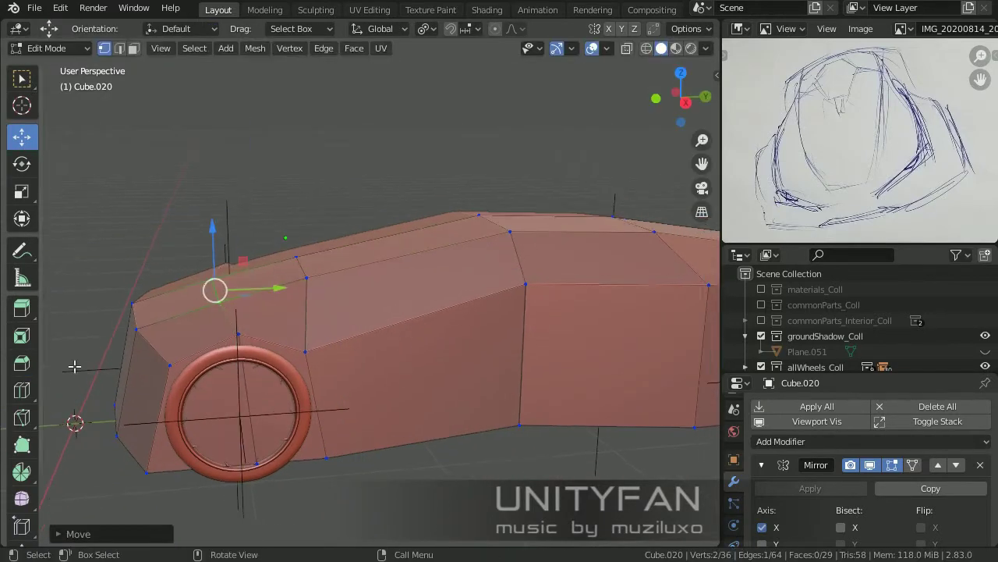
left_click(21, 136)
mouse_move(21, 136)
middle_mouse_down()
mouse_move(383, 339)
mouse_move(541, 339)
middle_mouse_up()
left_click(542, 338, "ctrl")
- Pull the selected body vertices to reshape the car and pick vertices at the rear
left_click_drag(513, 290, 539, 357)
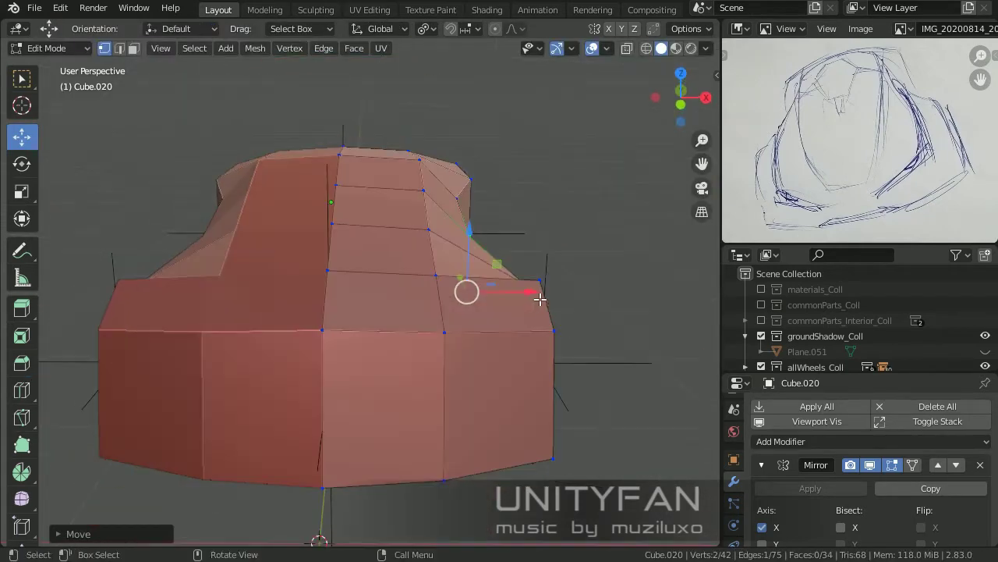
middle_click_drag(537, 337, 566, 309)
mouse_move(391, 310)
middle_mouse_down()
mouse_move(461, 273)
mouse_move(473, 115)
middle_mouse_up()
scroll(498, 180, "down", 4)
mouse_move(454, 232)
middle_mouse_down()
mouse_move(419, 290)
mouse_move(140, 362)
middle_mouse_up()
left_click(21, 137)
mouse_move(21, 136)
middle_mouse_down()
mouse_move(430, 273)
mouse_move(352, 343)
mouse_move(476, 296)
mouse_move(561, 332)
middle_mouse_up()
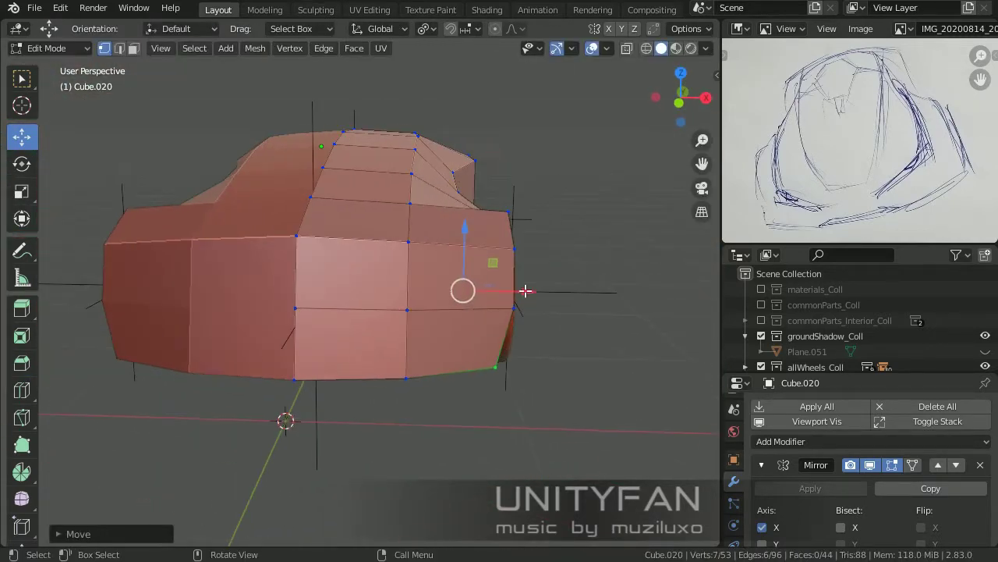
mouse_move(526, 291)
middle_mouse_down()
mouse_move(538, 315)
mouse_move(569, 294)
mouse_move(359, 296)
mouse_move(508, 294)
mouse_move(21, 388)
middle_mouse_up()
- Box-select the rear corner vertices and move them to round off the rear corner
left_click(21, 136)
mouse_move(21, 136)
middle_mouse_down()
mouse_move(401, 289)
mouse_move(470, 148)
middle_mouse_up()
left_click(343, 210)
mouse_move(343, 210)
middle_mouse_down()
mouse_move(330, 243)
mouse_move(401, 270)
mouse_move(451, 307)
mouse_move(508, 206)
middle_mouse_up()
left_click_drag(507, 206, 421, 129)
left_click(452, 205)
mouse_move(453, 205)
middle_mouse_down()
mouse_move(463, 272)
mouse_move(430, 417)
mouse_move(499, 291)
mouse_move(527, 303)
mouse_move(491, 348)
mouse_move(447, 180)
mouse_move(484, 341)
mouse_move(515, 168)
middle_mouse_up()
key("Tab")
key("Tab")
- Select the single top cabin vertex, then box-select the front faces of the nose
left_click(424, 137)
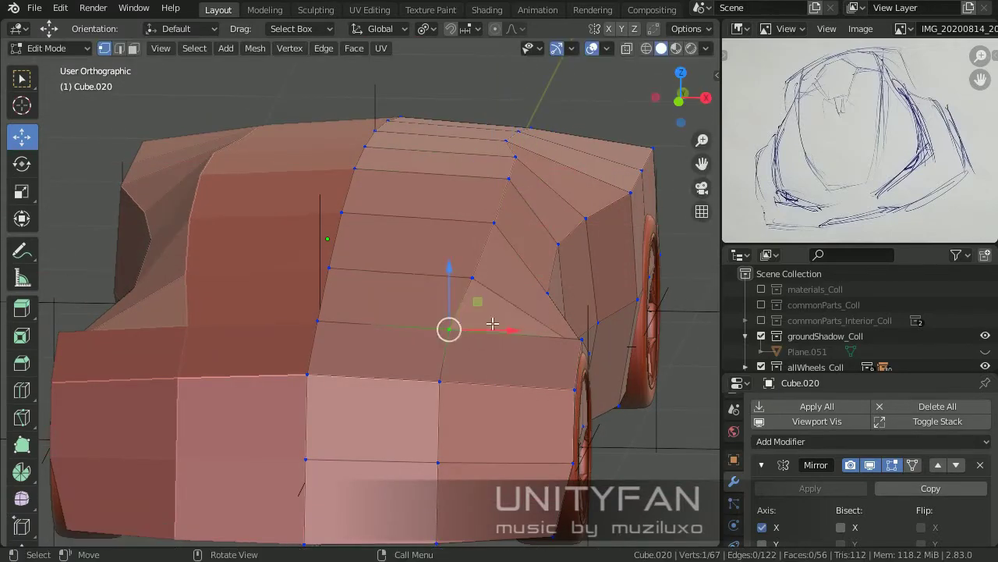
mouse_move(493, 323)
middle_mouse_down()
mouse_move(499, 234)
mouse_move(510, 268)
mouse_move(468, 364)
mouse_move(488, 279)
middle_mouse_up()
middle_click_drag(501, 204, 443, 342, "shift")
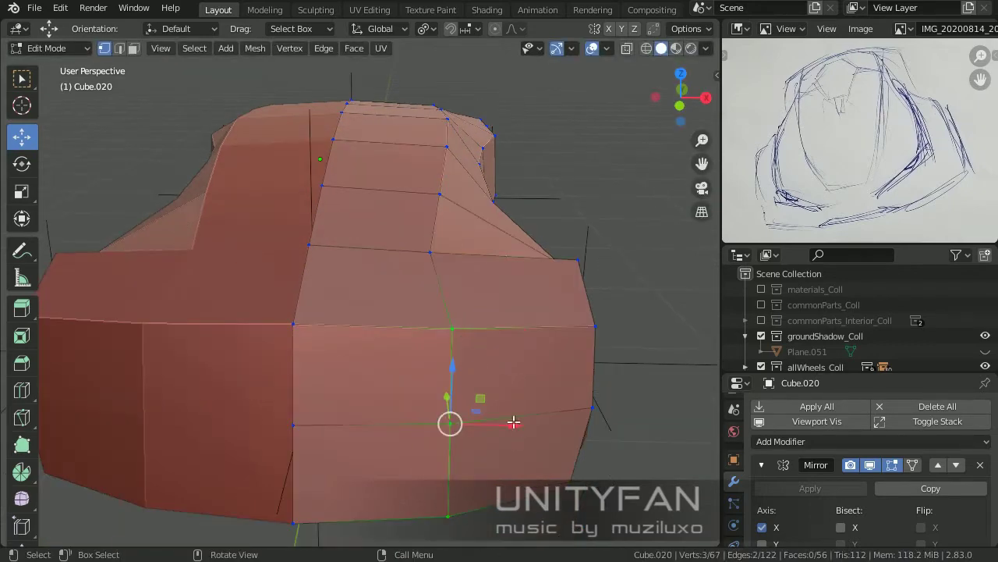
middle_click_drag(513, 422, 377, 342)
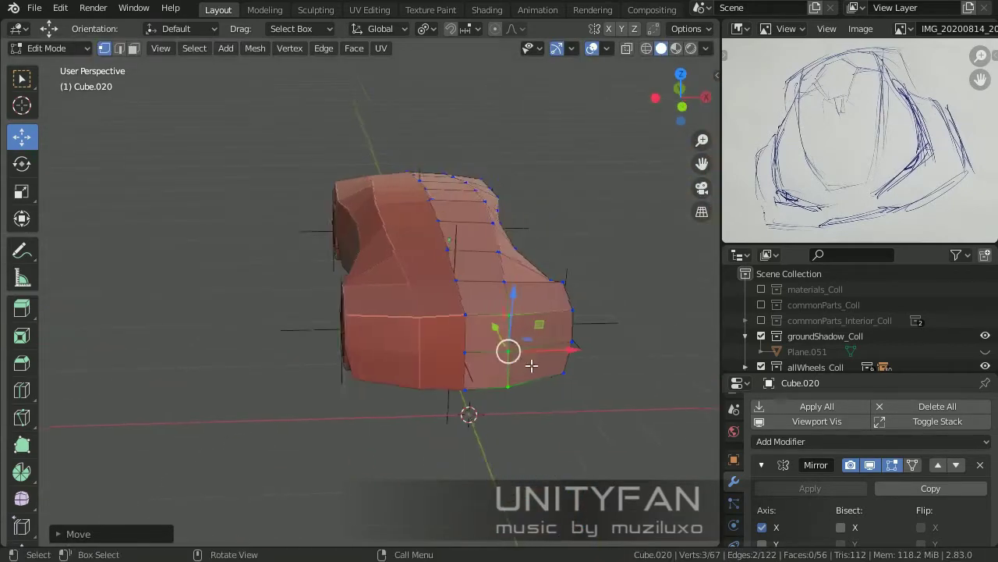
middle_click_drag(459, 359, 305, 361)
scroll(305, 361, "up", 3)
left_click_drag(245, 234, 357, 367)
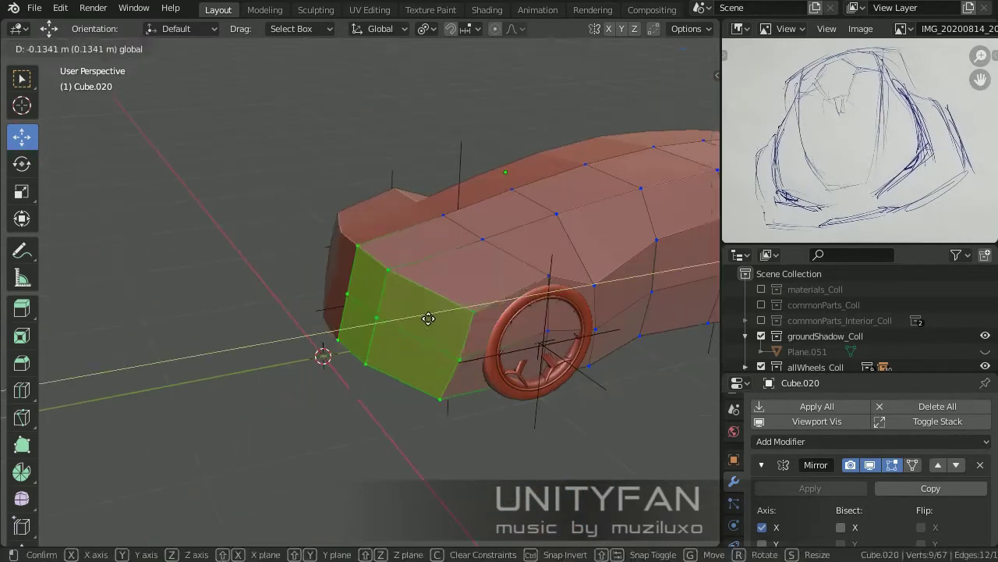
- Push the nose's front faces forward and select the lower side edge loop
mouse_move(356, 368)
middle_mouse_down()
mouse_move(500, 407)
mouse_move(406, 344)
mouse_move(471, 269)
mouse_move(437, 289)
mouse_move(485, 330)
middle_mouse_up()
left_click(471, 265, "alt")
key("Tab")
key("Tab")
scroll(537, 304, "down", 3)
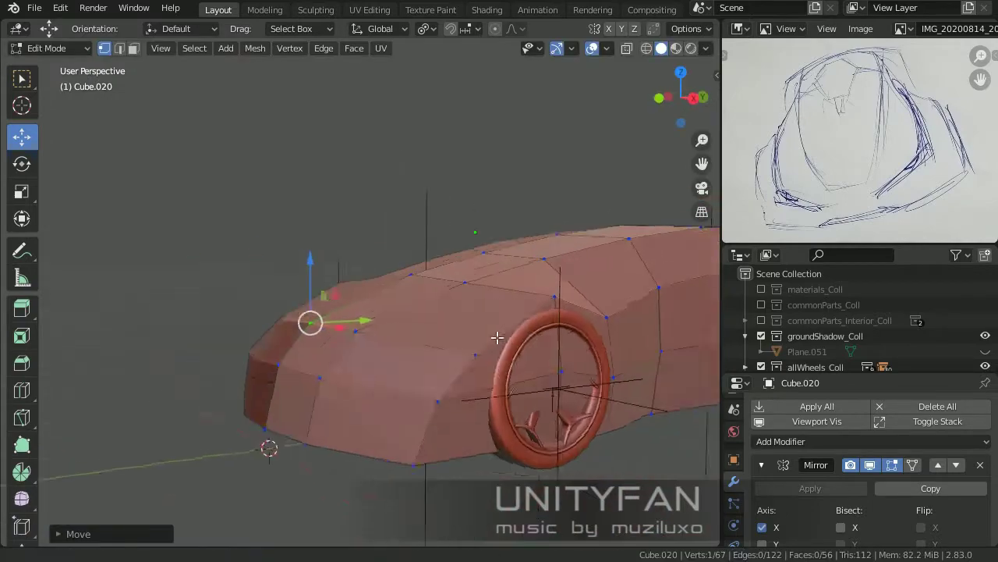
middle_click_drag(537, 303, 390, 357)
scroll(401, 249, "up", 4)
mouse_move(401, 250)
middle_mouse_down()
mouse_move(423, 289)
mouse_move(312, 312)
middle_mouse_up()
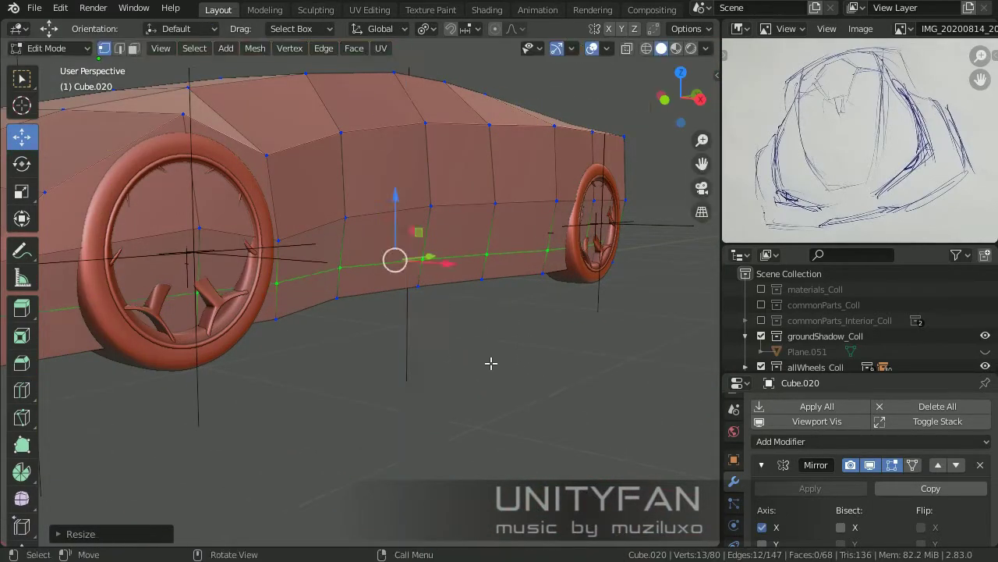
- Move the lower skirt edges inward to pull in the side skirt
middle_click_drag(490, 363, 491, 256)
left_click_drag(496, 263, 436, 291)
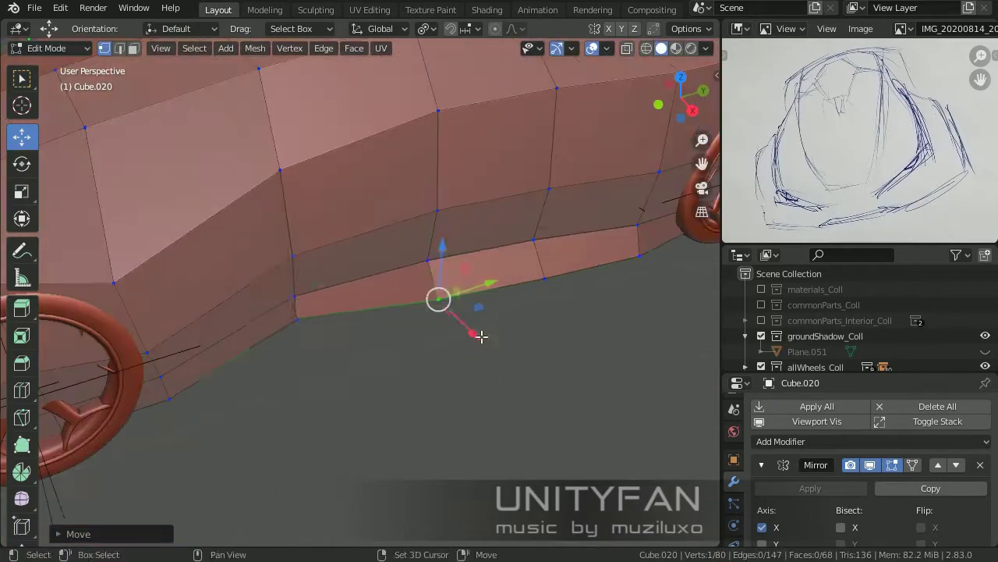
mouse_move(404, 355)
middle_mouse_down()
mouse_move(382, 312)
mouse_move(457, 268)
mouse_move(504, 190)
middle_mouse_up()
left_click(386, 291, "shift")
key("g")
left_click(379, 326)
key("g")
left_click(622, 216)
- Move the rear corner vertex along X to chamfer the rear roof corner
mouse_move(623, 216)
middle_mouse_down()
mouse_move(510, 334)
mouse_move(484, 299)
mouse_move(501, 345)
mouse_move(539, 361)
mouse_move(551, 243)
mouse_move(472, 245)
mouse_move(457, 225)
mouse_move(470, 216)
middle_mouse_up()
left_click(533, 319)
key("g")
key("x")
left_click(546, 337)
- Adjust a vertex near the wheel and return the body to Object Mode
mouse_move(486, 159)
middle_mouse_down()
mouse_move(448, 195)
mouse_move(348, 241)
mouse_move(546, 168)
mouse_move(517, 200)
middle_mouse_up()
left_click(517, 200, "shift")
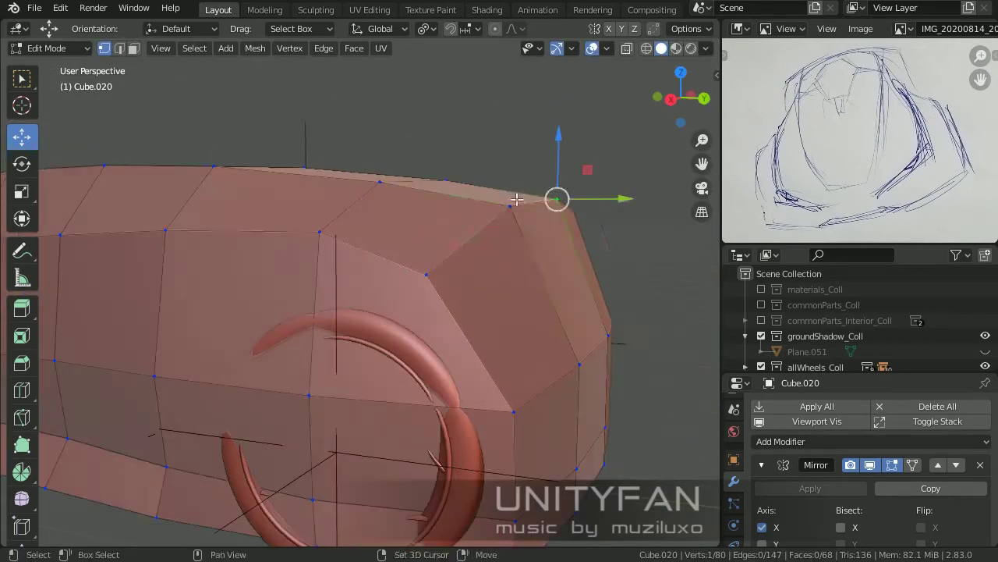
left_click(557, 187)
scroll(568, 238, "down", 3)
mouse_move(568, 239)
middle_mouse_down()
mouse_move(568, 314)
mouse_move(532, 295)
mouse_move(479, 289)
mouse_move(339, 341)
mouse_move(582, 349)
middle_mouse_up()
key("Tab")
scroll(535, 303, "up", 2)
- In Edit Mode side view, move a vertex beside the front wheel to begin the arch
scroll(582, 348, "down", 2)
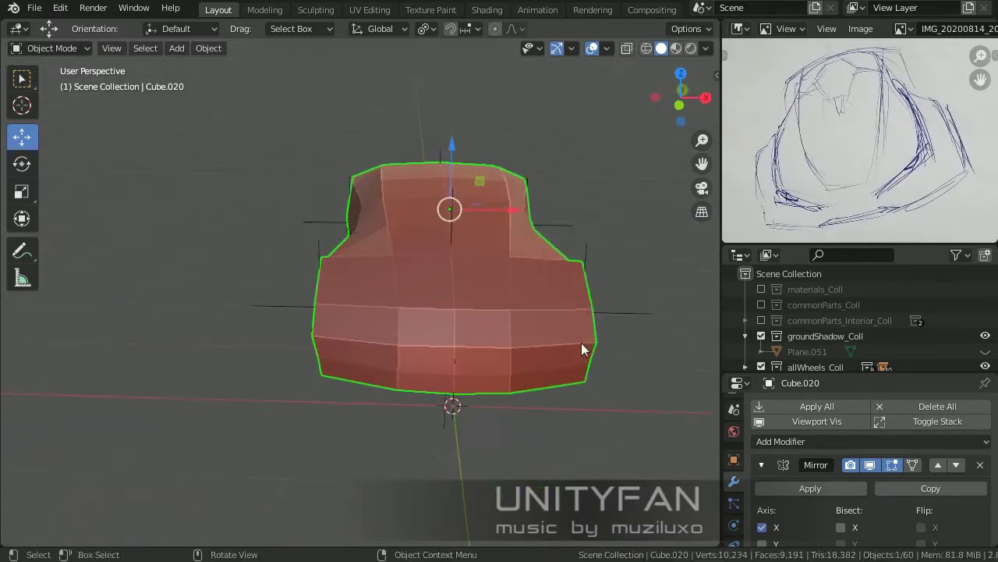
key("Tab")
mouse_move(529, 328)
middle_mouse_down()
mouse_move(479, 301)
mouse_move(379, 330)
mouse_move(246, 341)
mouse_move(364, 312)
mouse_move(444, 354)
middle_mouse_up()
scroll(246, 341, "up", 2)
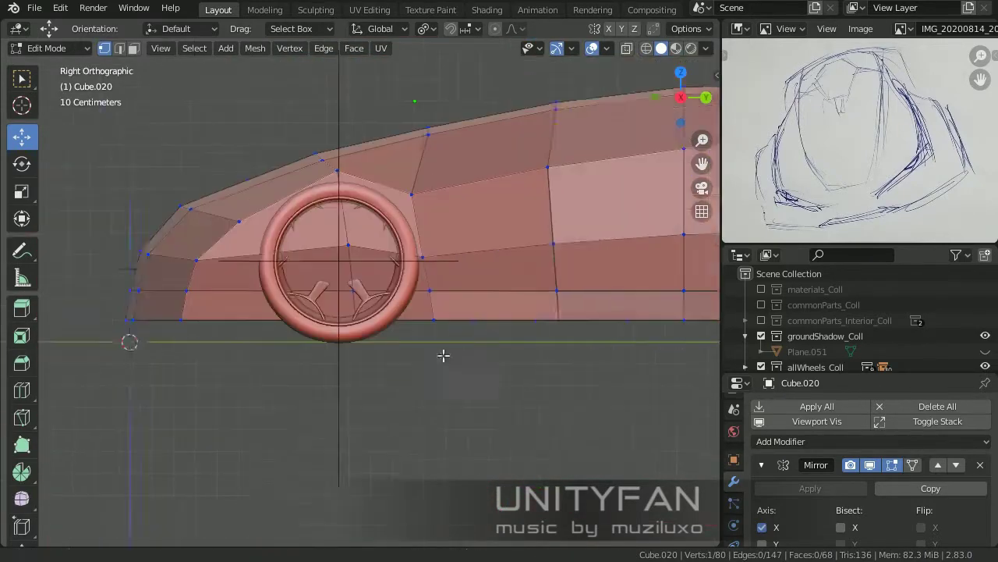
scroll(417, 340, "up", 2)
left_click(552, 287)
middle_click_drag(245, 235, 274, 237, "shift")
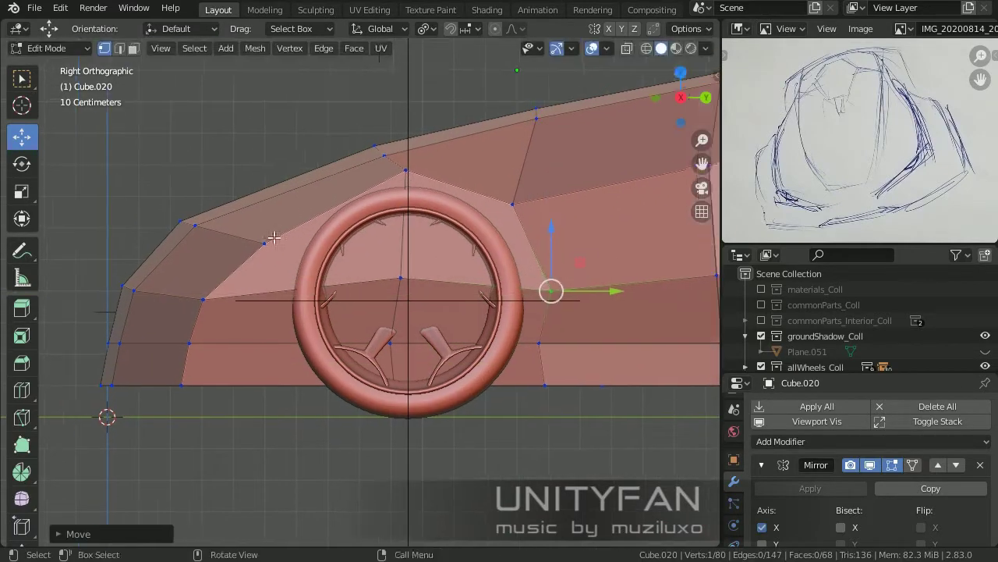
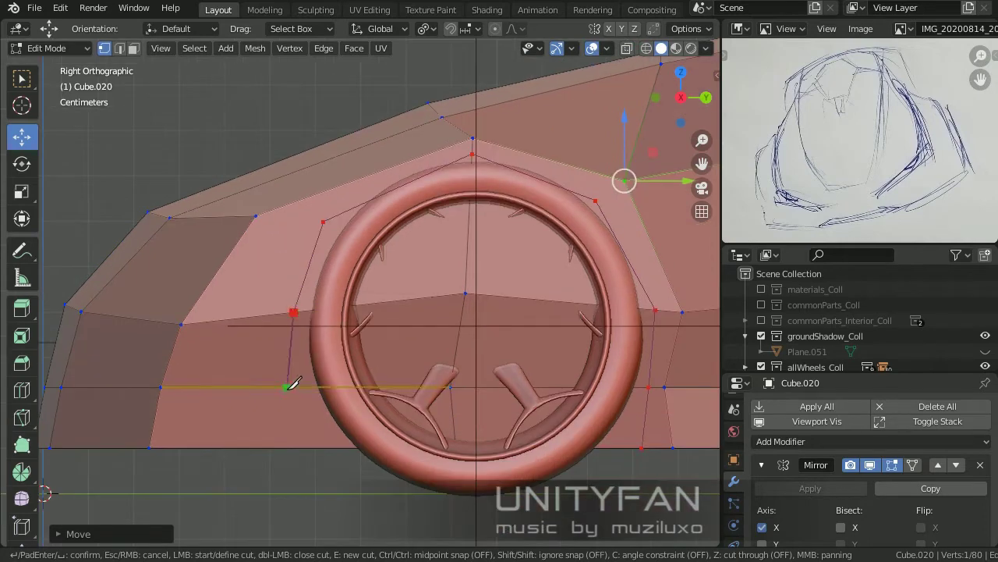
- Switch to edge selection and move the selected edges near the wheel
middle_click_drag(609, 263, 539, 298)
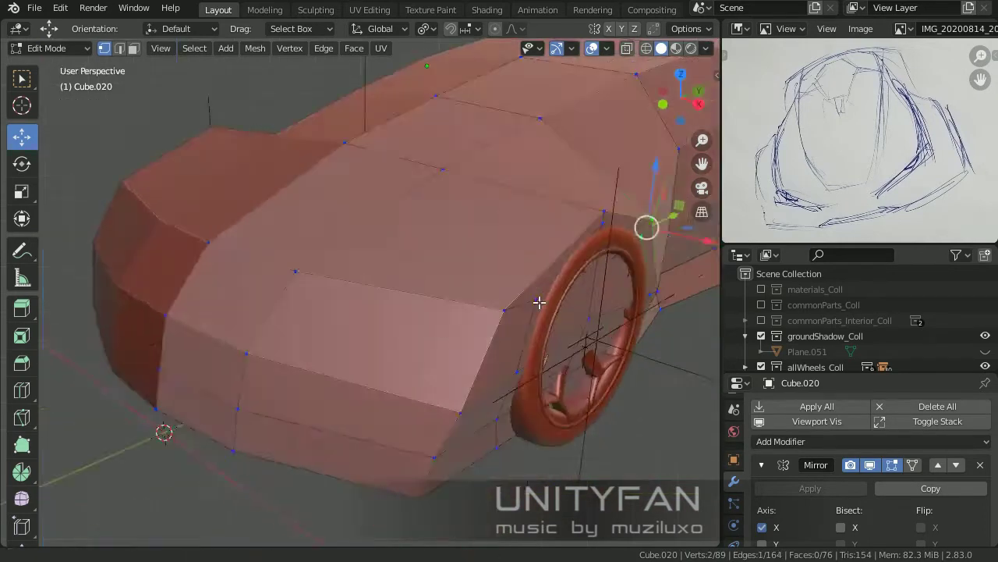
left_click(119, 49)
mouse_move(394, 350)
middle_mouse_down()
mouse_move(459, 396)
mouse_move(580, 330)
mouse_move(352, 301)
middle_mouse_up()
key("g")
left_click(580, 330)
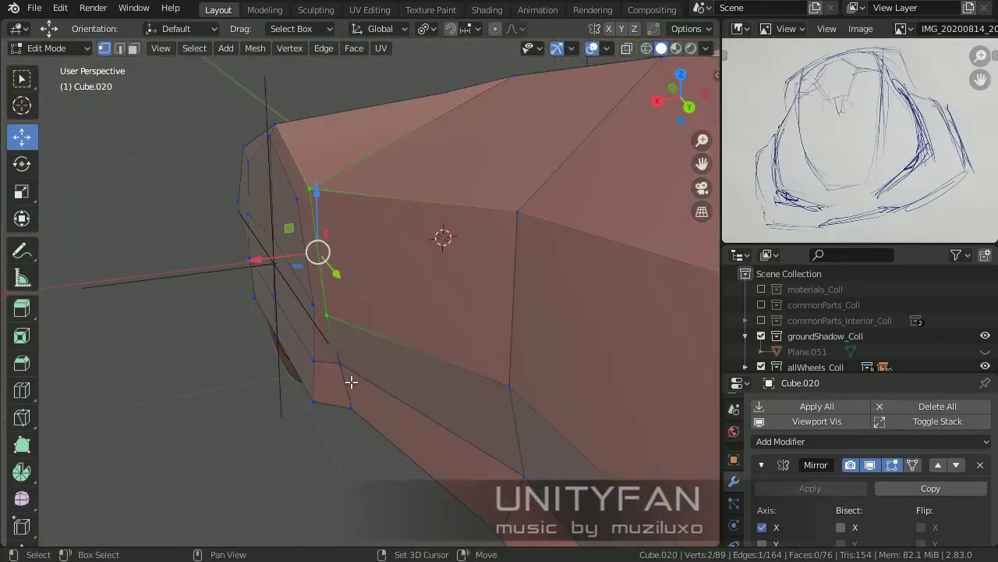
- Nudge a vertex on the car's side and check the shape in Object Mode
middle_click_drag(352, 381, 429, 277)
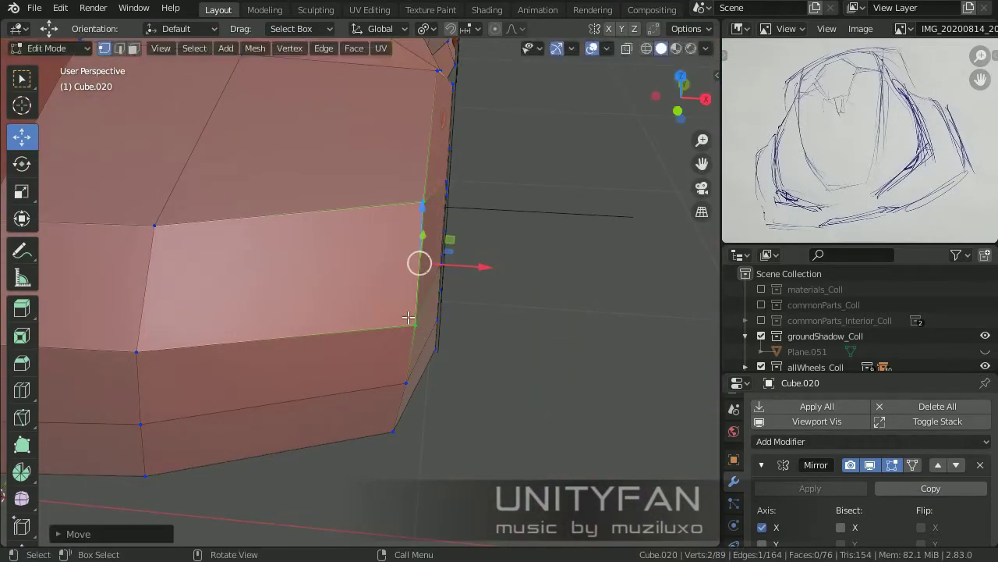
middle_click_drag(408, 317, 336, 320)
key("Tab")
key("Tab")
scroll(470, 315, "up", 3)
key("g")
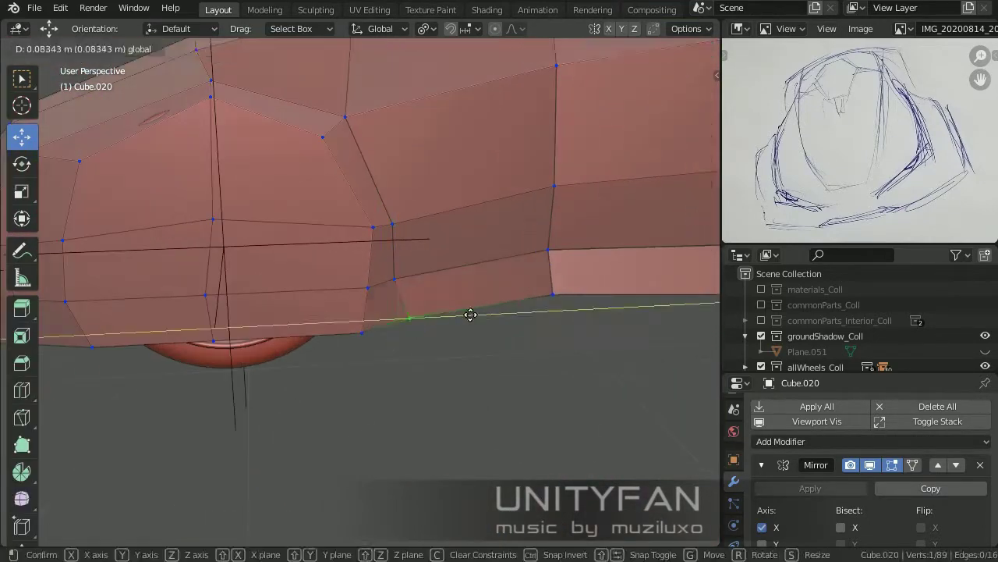
left_click(470, 315)
key("Tab")
mouse_move(471, 314)
middle_mouse_down()
mouse_move(497, 397)
mouse_move(533, 341)
mouse_move(334, 360)
middle_mouse_up()
key("Tab")
- In the right side view, begin knife-cutting edges above the front wheel arch
key("KP_3")
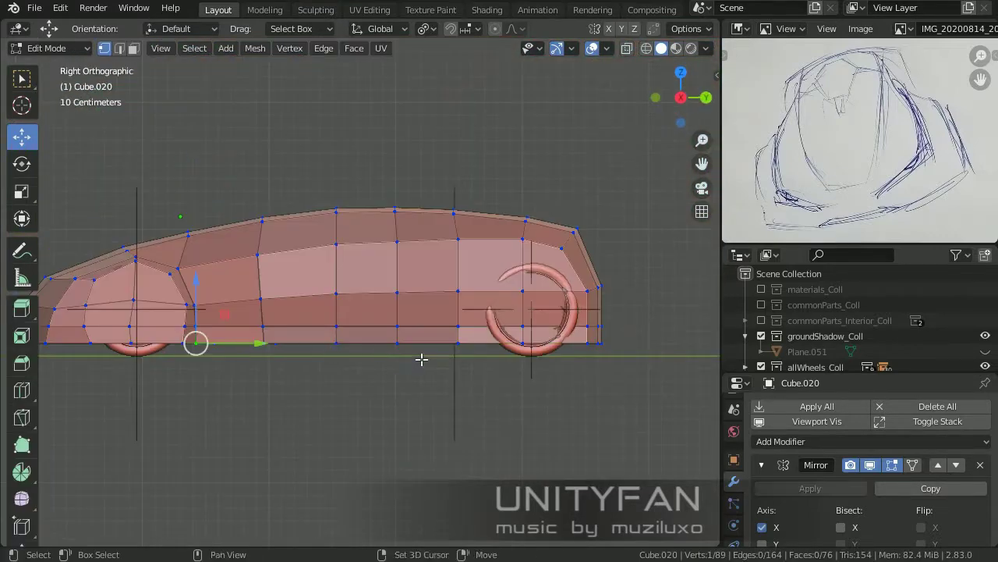
scroll(439, 321, "up", 4)
left_click(530, 337)
scroll(531, 336, "up", 2)
key("k")
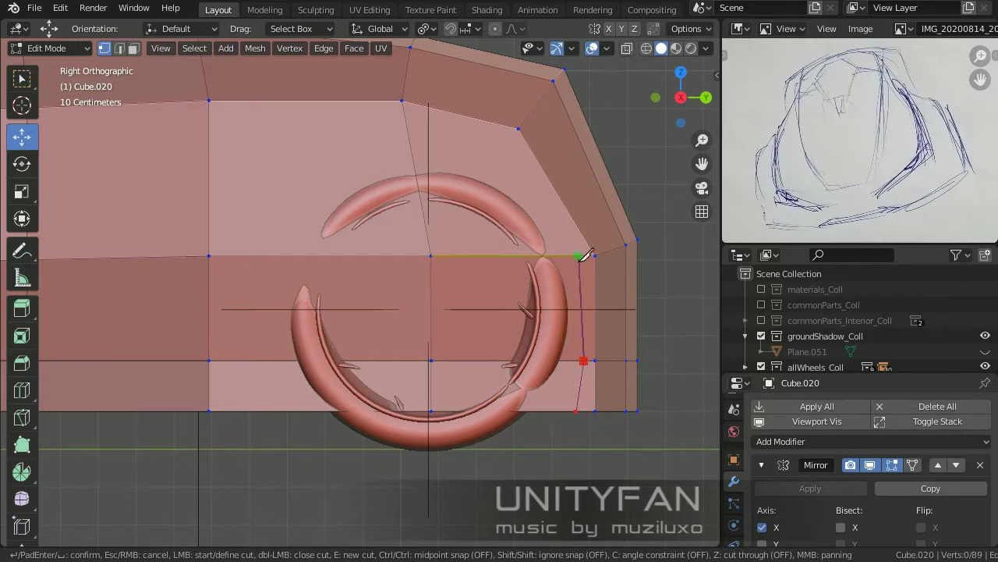
left_click(374, 157)
- Scale the selected wheel-arch faces and review the result in Object Mode
mouse_move(373, 158)
middle_mouse_down()
mouse_move(423, 258)
mouse_move(263, 70)
middle_mouse_up()
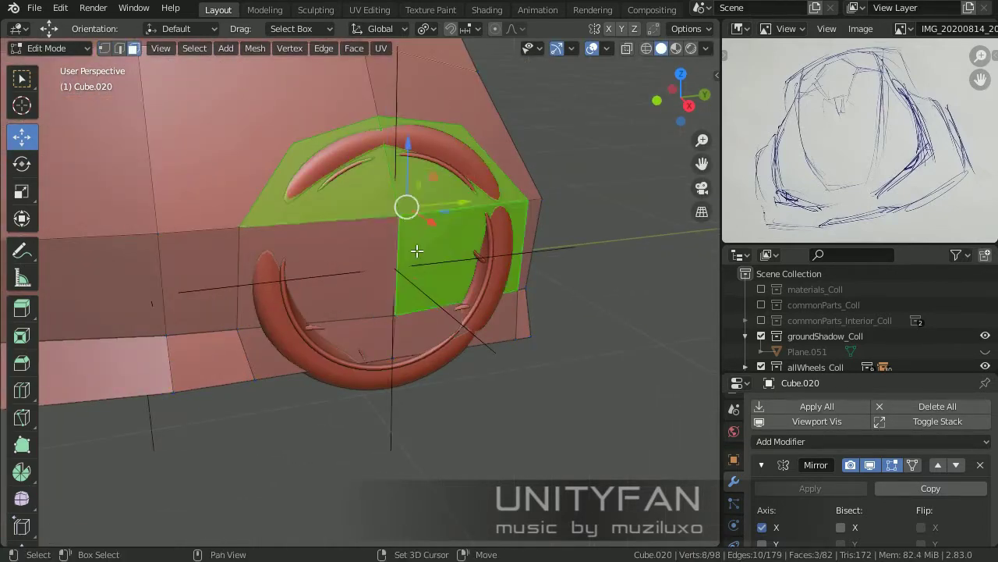
left_click(366, 273, "shift")
middle_click_drag(367, 273, 512, 352)
key("Return")
mouse_move(445, 305)
middle_mouse_down()
mouse_move(541, 283)
mouse_move(552, 311)
mouse_move(545, 326)
middle_mouse_up()
key("Tab")
key("Tab")
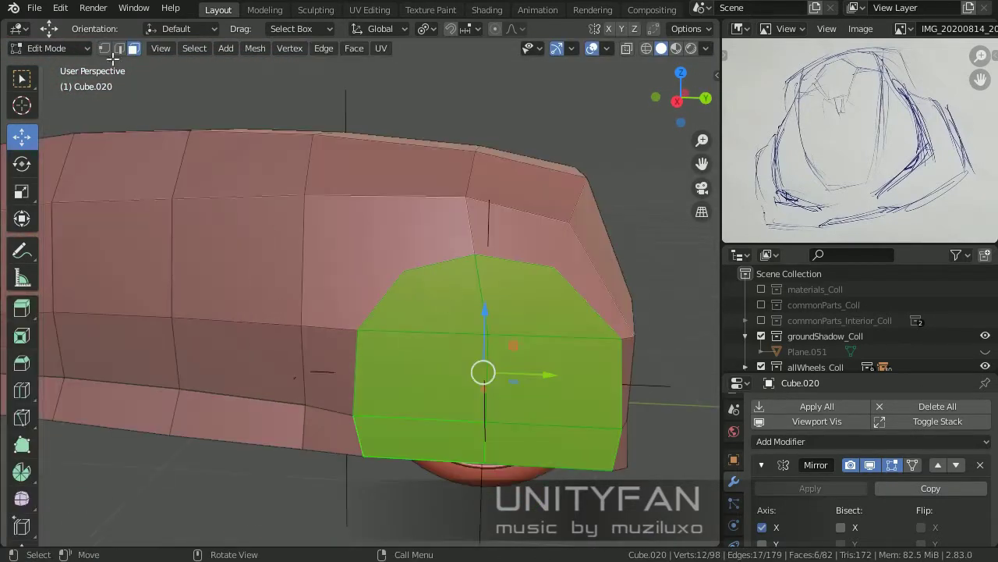
- Switch to vertex selection and pick a wheel-arch vertex in the right side view
key("1")
left_click(562, 245)
key("KP_3")
scroll(549, 331, "up", 2)
scroll(552, 298, "up", 3)
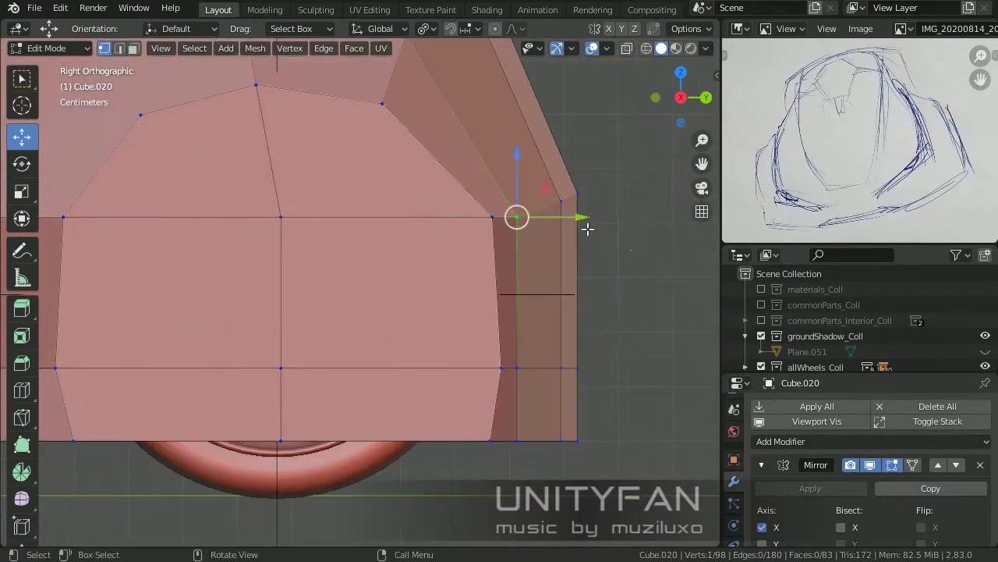
scroll(495, 380, "down", 1)
- Knife-cut new edges along the upper panel above the wheel arch
key("k")
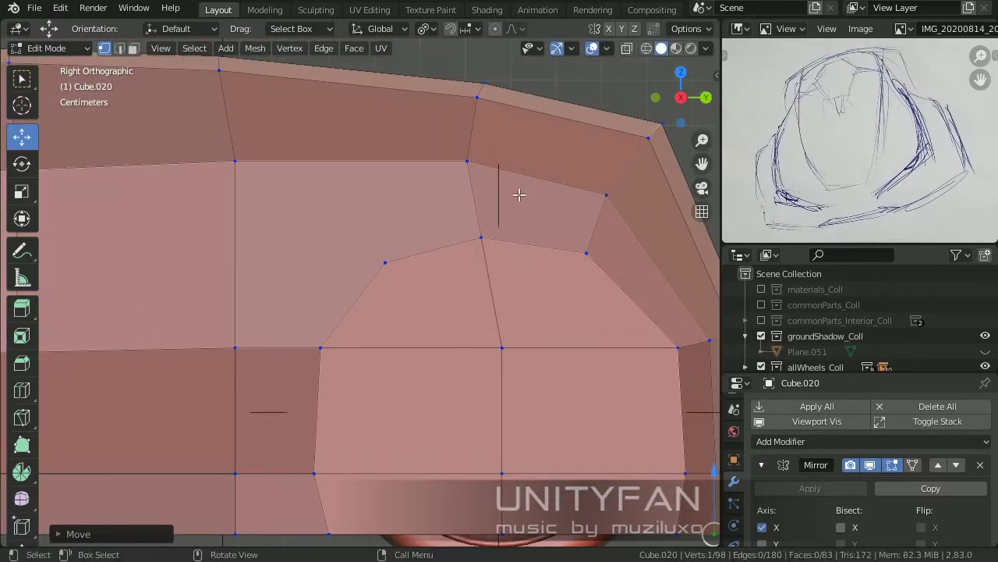
middle_click_drag(518, 195, 482, 192, "shift")
key("k")
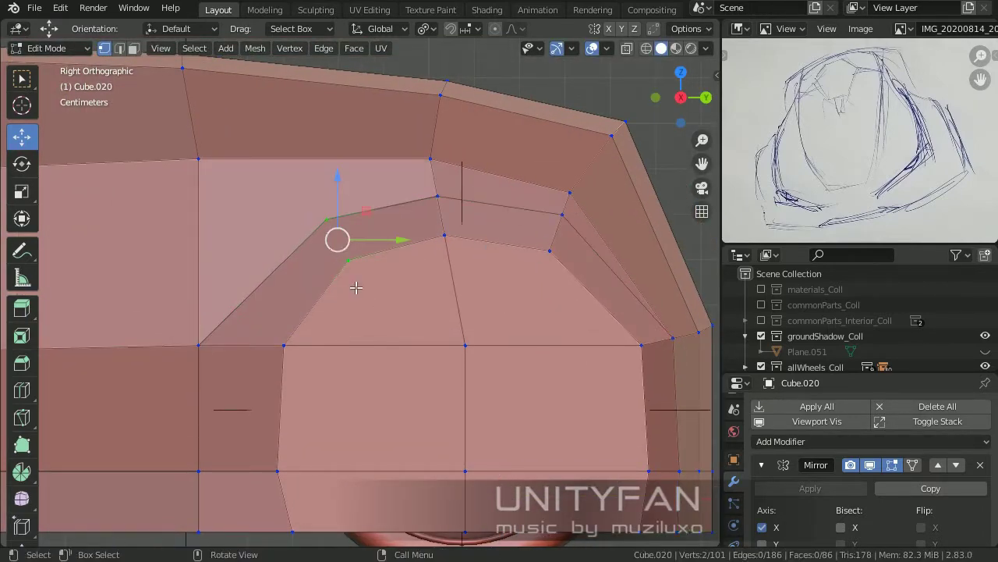
mouse_move(355, 288)
middle_mouse_down()
mouse_move(444, 334)
mouse_move(455, 315)
mouse_move(486, 314)
mouse_move(448, 322)
mouse_move(517, 432)
mouse_move(524, 331)
mouse_move(504, 292)
middle_mouse_up()
key("Tab")
key("Tab")
key("k")
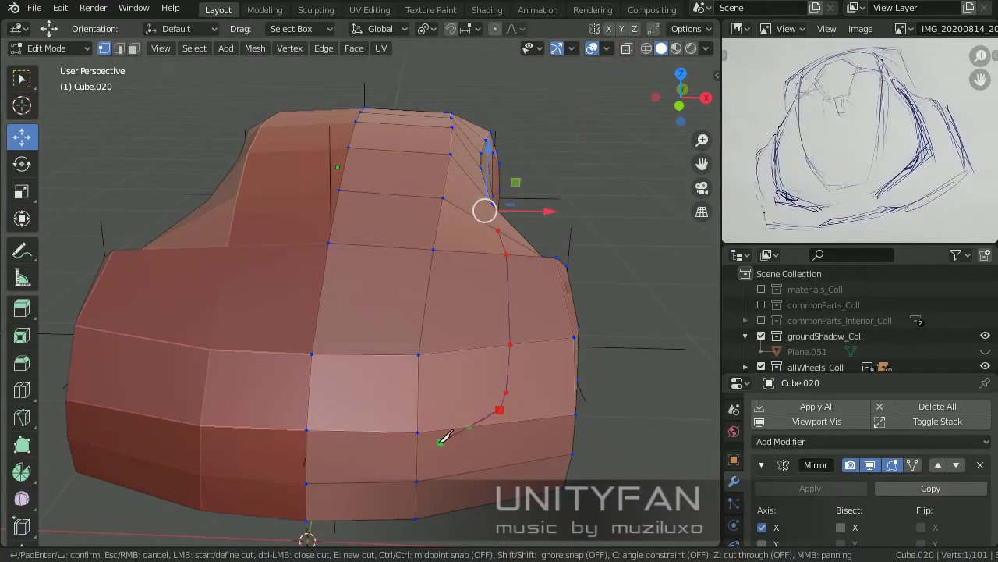
- Cancel the knife cut, slide in a new edge loop, and select a vertex path along the roof
key("Escape")
middle_click_drag(392, 433, 437, 384)
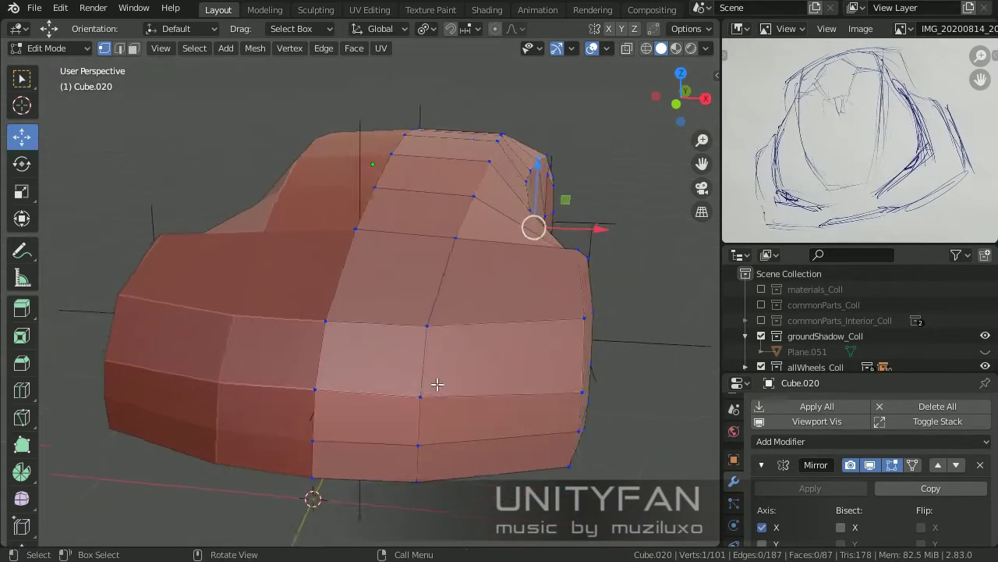
middle_click_drag(548, 284, 284, 284)
left_click(22, 137)
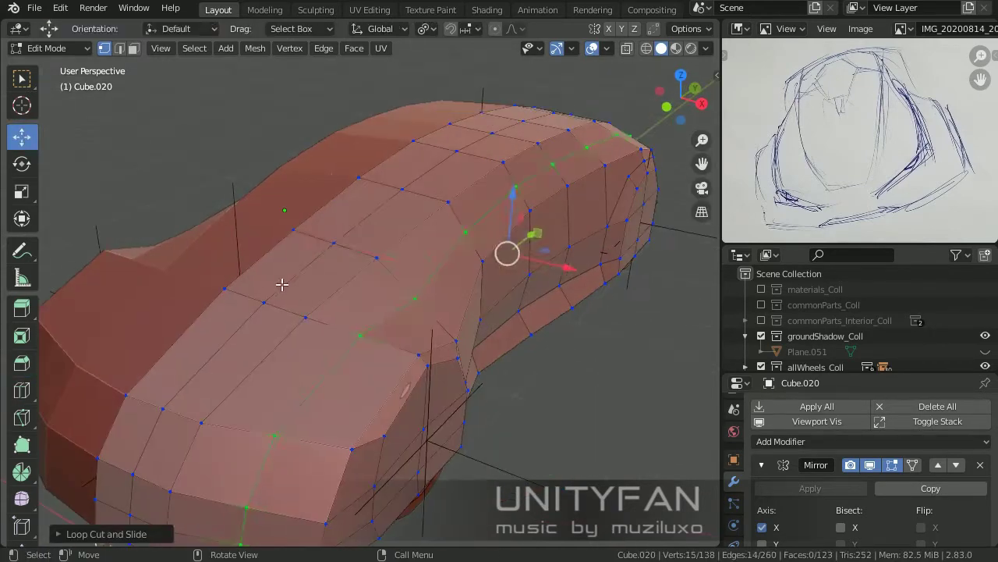
left_click(209, 158, "ctrl")
scroll(387, 235, "up", 3)
key("KP_3")
- Move the roof-edge vertices into line and raise one vertex straight up
left_click_drag(435, 267, 528, 133)
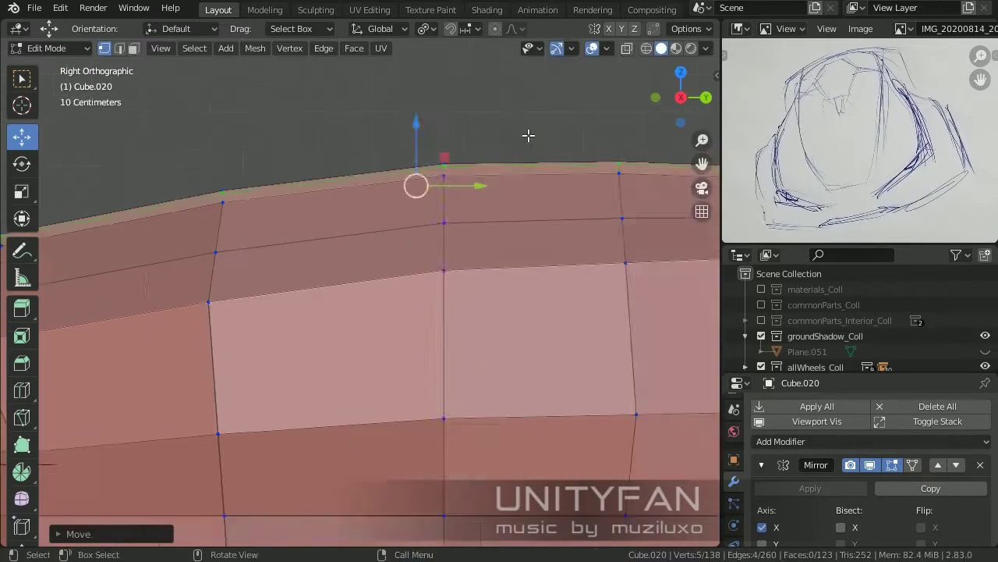
scroll(235, 253, "up", 3)
left_click_drag(360, 232, 572, 285)
scroll(483, 362, "down", 3)
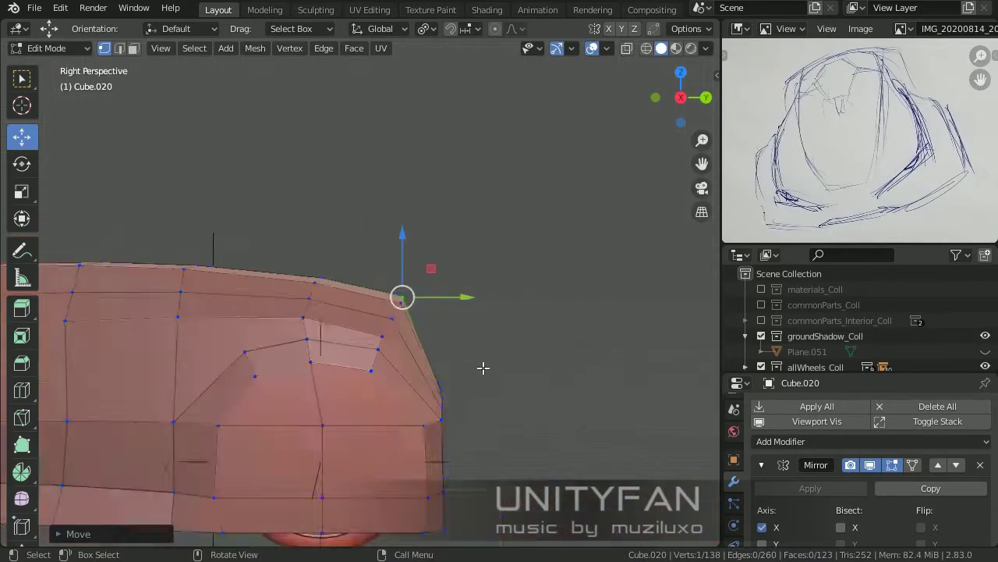
middle_click_drag(483, 363, 510, 297)
scroll(412, 290, "up", 4)
- Select a path of vertices at the body corner and move them into place
left_click(400, 365, "ctrl")
middle_click_drag(399, 365, 473, 383)
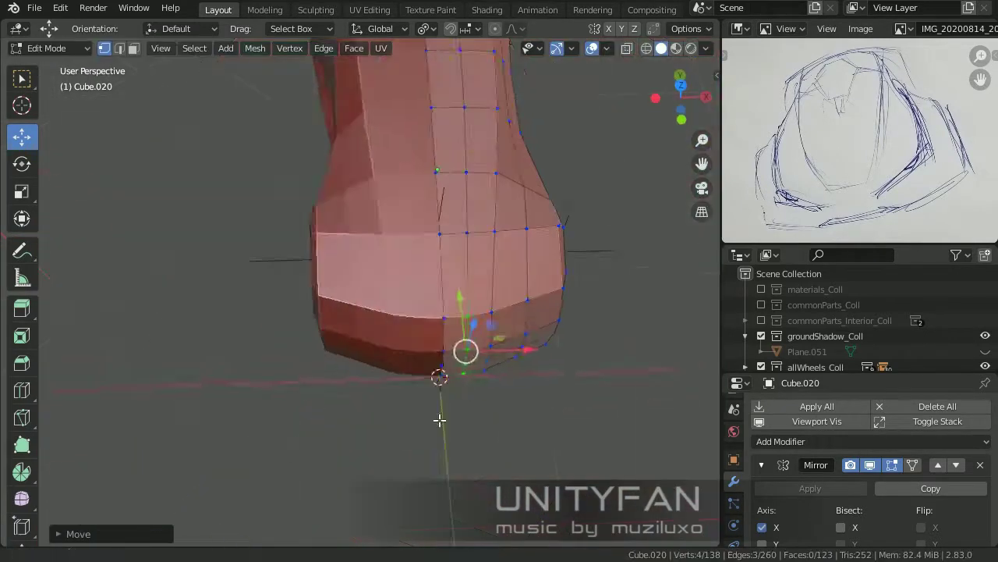
key("g")
left_click(416, 334)
scroll(352, 236, "down", 5)
scroll(446, 308, "down", 2)
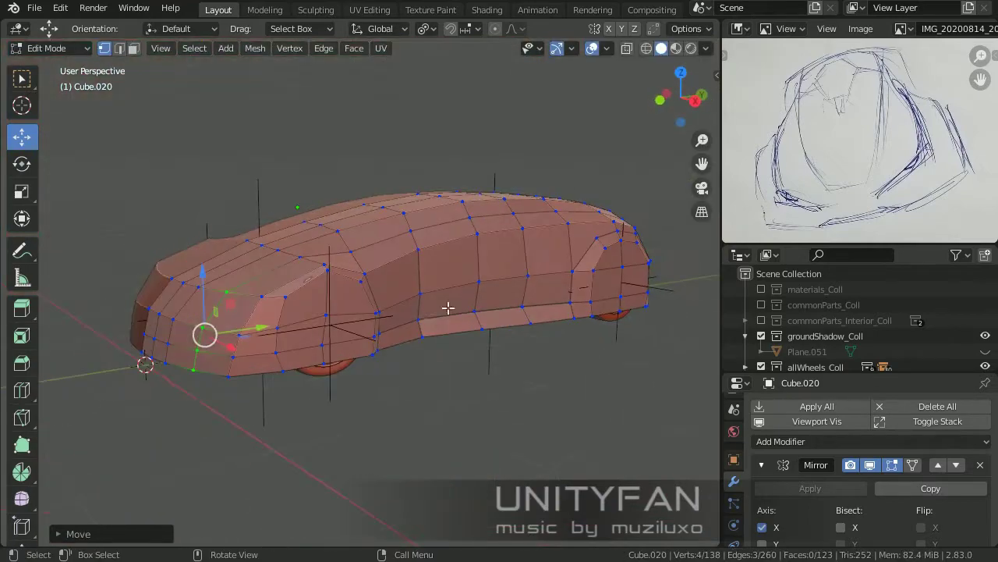
scroll(445, 307, "up", 4)
mouse_move(445, 307)
middle_mouse_down()
mouse_move(449, 366)
mouse_move(245, 361)
mouse_move(400, 334)
middle_mouse_up()
- Reposition a single vertex at the front of the body
left_click(401, 335, "ctrl")
mouse_move(454, 310)
middle_mouse_down()
mouse_move(325, 310)
mouse_move(399, 398)
mouse_move(359, 328)
middle_mouse_up()
left_click(329, 263)
left_click(195, 265)
key("g")
left_click(199, 265)
mouse_move(198, 265)
middle_mouse_down()
mouse_move(323, 339)
mouse_move(325, 276)
mouse_move(325, 339)
mouse_move(527, 310)
mouse_move(445, 372)
mouse_move(477, 312)
mouse_move(421, 385)
mouse_move(529, 323)
mouse_move(584, 362)
mouse_move(305, 346)
mouse_move(399, 390)
mouse_move(442, 461)
mouse_move(512, 335)
mouse_move(577, 377)
mouse_move(500, 314)
mouse_move(504, 379)
mouse_move(248, 296)
mouse_move(264, 337)
middle_mouse_up()
- Knife-cut new edges on the body and check the shape in Object Mode
key("k")
left_click(379, 387)
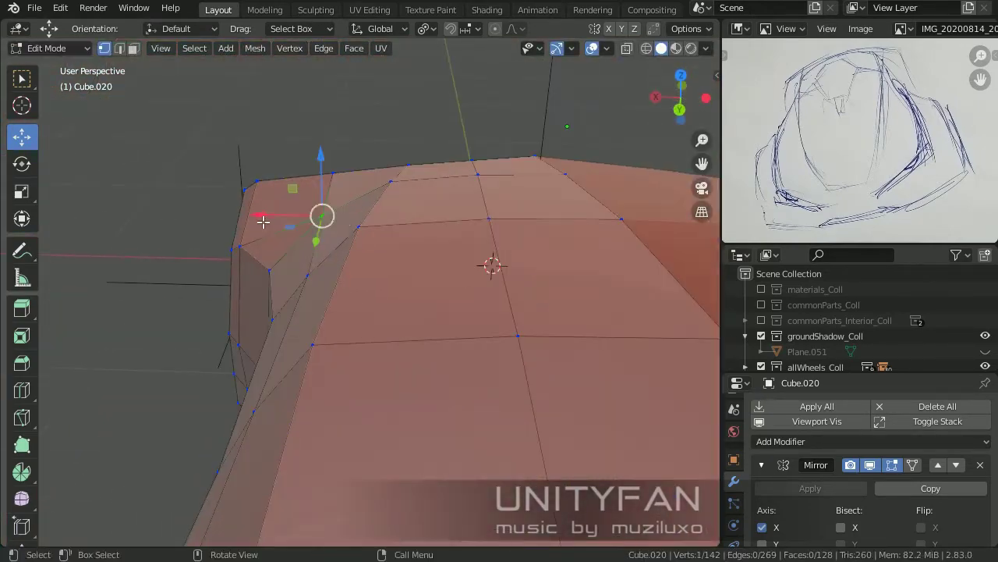
left_click(291, 216)
mouse_move(291, 216)
middle_mouse_down()
mouse_move(311, 246)
mouse_move(257, 284)
middle_mouse_up()
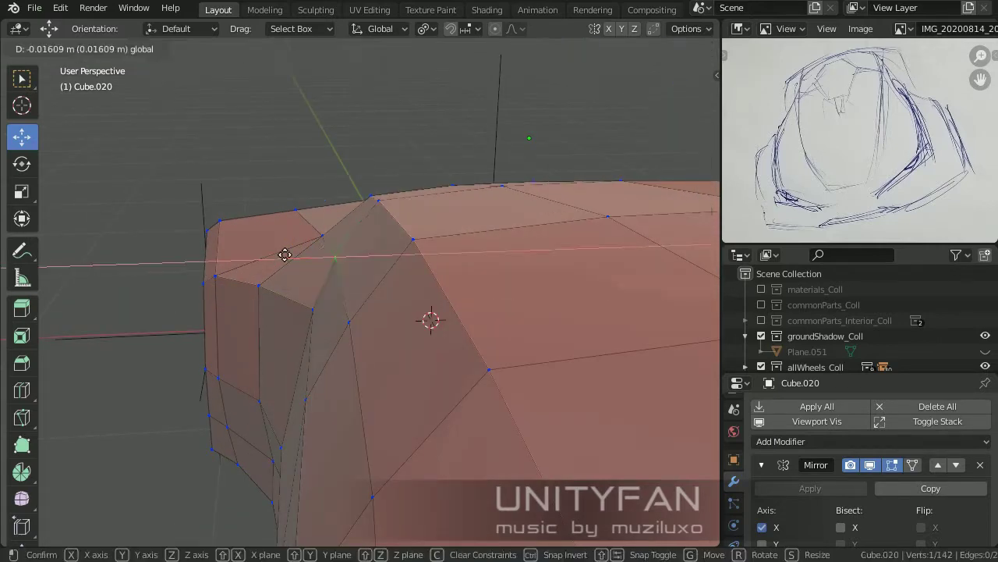
key("Tab")
mouse_move(266, 283)
middle_mouse_down()
mouse_move(492, 364)
mouse_move(543, 357)
mouse_move(486, 351)
mouse_move(468, 327)
mouse_move(374, 358)
mouse_move(426, 358)
mouse_move(469, 330)
mouse_move(414, 298)
mouse_move(422, 289)
mouse_move(502, 273)
mouse_move(590, 278)
mouse_move(383, 308)
mouse_move(362, 295)
middle_mouse_up()
key("Tab")
- Review the car from the right side view in Object Mode
key("Tab")
scroll(476, 329, "down", 4)
scroll(427, 358, "up", 3)
key("Tab")
key("KP_3")
key("Tab")
key("Tab")
- Select a shortest path of vertices along the new loop
left_click(22, 136)
scroll(190, 197, "up", 3)
left_click(190, 197, "ctrl")
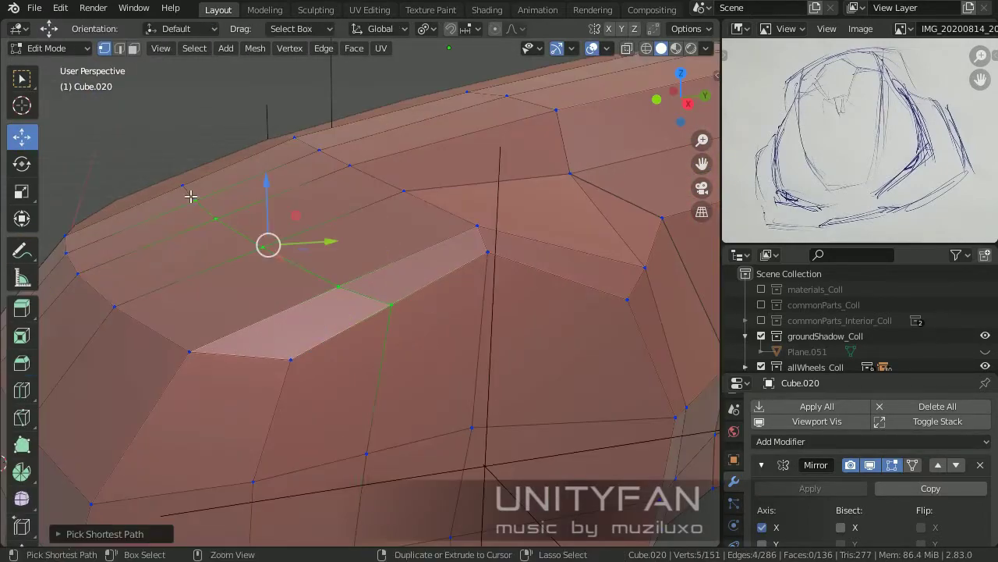
key("KP_3")
mouse_move(393, 235)
middle_mouse_down()
mouse_move(311, 213)
mouse_move(408, 341)
middle_mouse_up()
- Move a single body vertex into position, then clear the selection
left_click(311, 213)
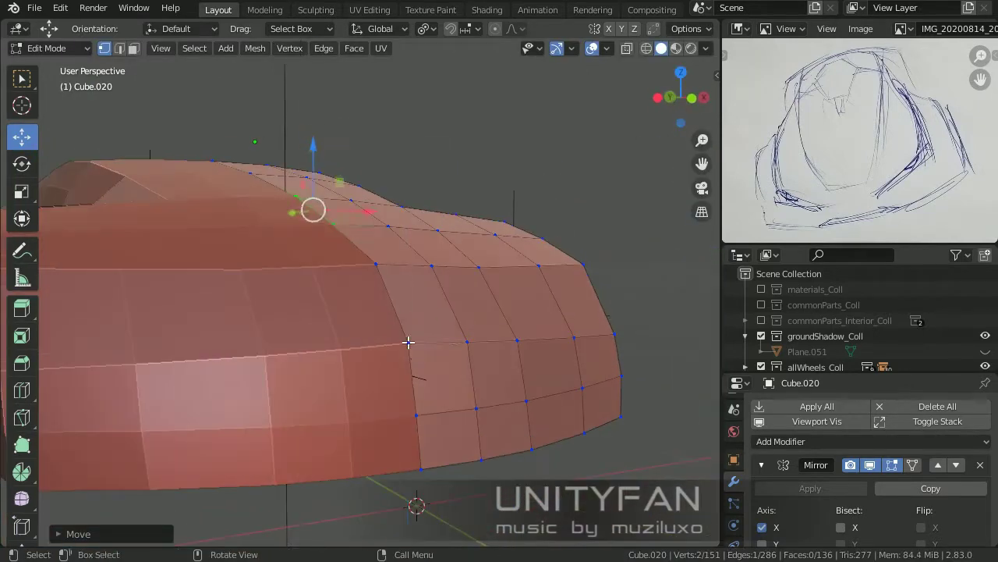
left_click(416, 287)
middle_click_drag(416, 286, 334, 161)
mouse_move(363, 248)
middle_mouse_down()
mouse_move(263, 297)
mouse_move(202, 293)
middle_mouse_up()
key("Escape")
key("alt+a")
- Switch to wireframe in the right side view and select the two vertices above the wheel
mouse_move(267, 337)
middle_mouse_down()
mouse_move(357, 364)
mouse_move(448, 336)
mouse_move(461, 308)
mouse_move(495, 395)
mouse_move(386, 265)
middle_mouse_up()
scroll(477, 381, "up", 3)
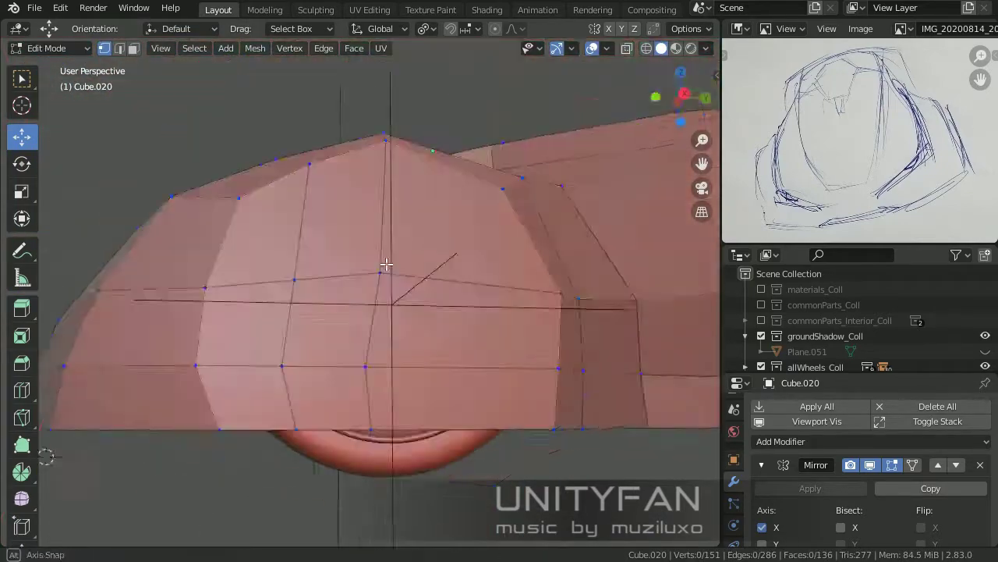
key("KP_3")
key("z")
left_click(265, 294)
left_click_drag(257, 254, 281, 270)
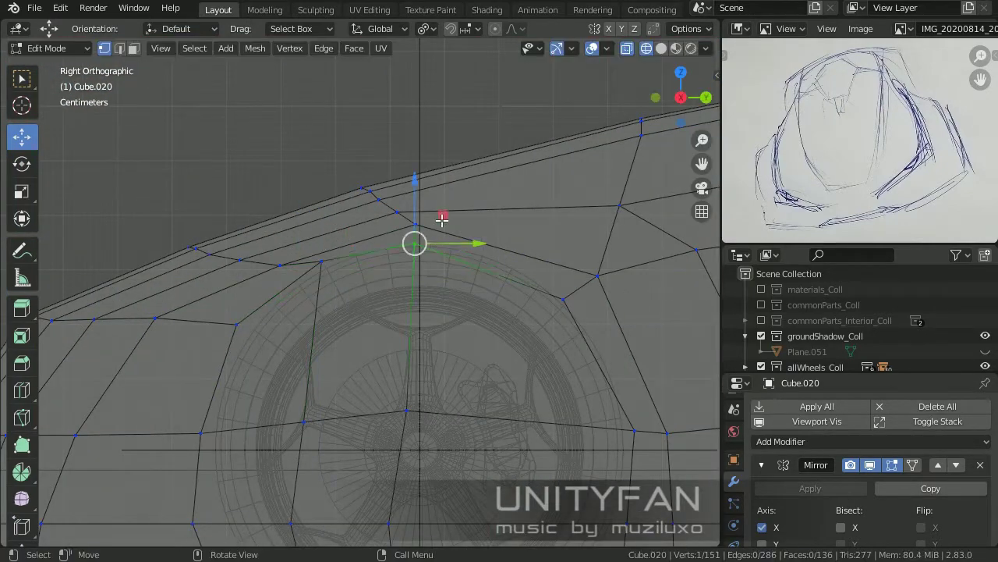
- Nudge a single body vertex into place and confirm the knife cut
mouse_move(336, 261)
middle_mouse_down()
mouse_move(357, 223)
mouse_move(582, 357)
middle_mouse_up()
key("shift+z")
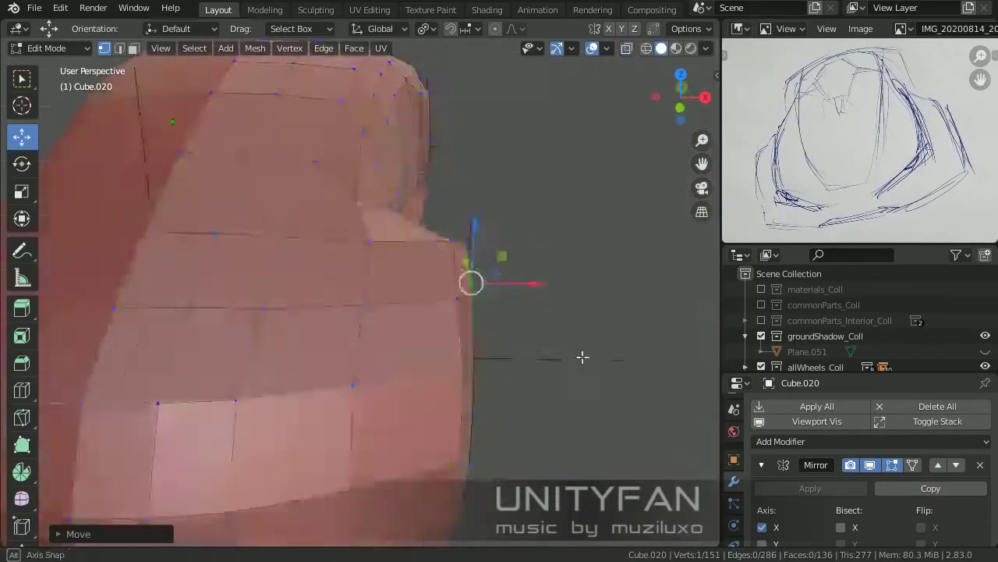
left_click(466, 201)
key("g")
left_click(361, 308)
mouse_move(361, 308)
middle_mouse_down()
mouse_move(294, 308)
mouse_move(322, 259)
mouse_move(396, 270)
middle_mouse_up()
key("Return")
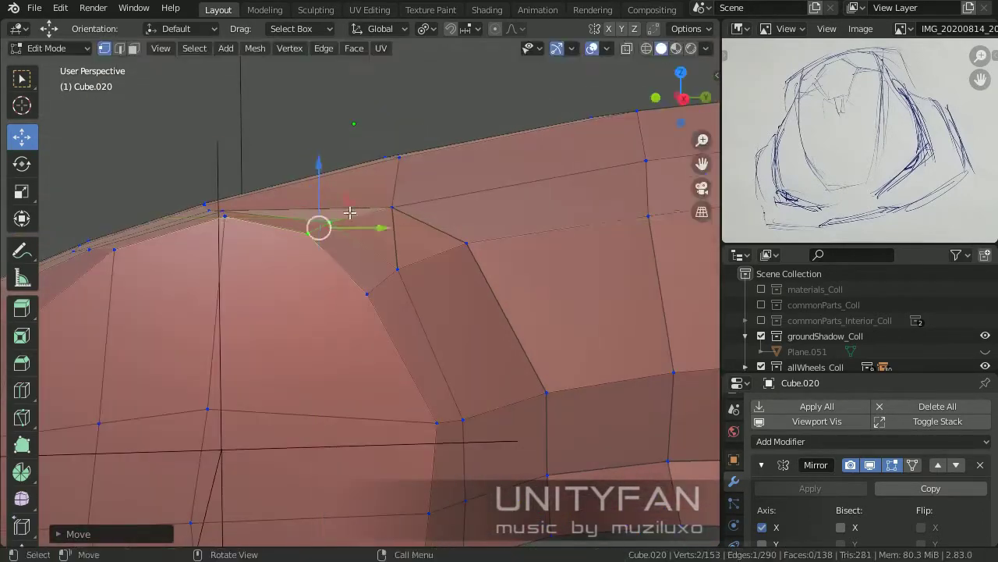
- Inspect the wheel-arch vertices in right-side wireframe, then check the body shape in Object Mode
key("KP_3")
key("z")
left_click(299, 279)
scroll(344, 234, "up", 5)
middle_click_drag(441, 228, 314, 193, "shift")
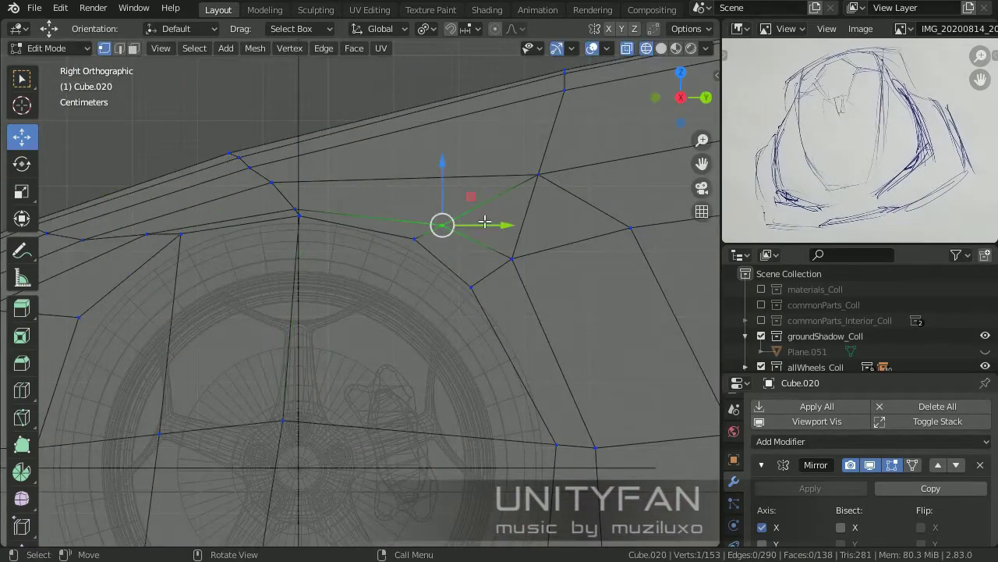
key("z")
mouse_move(223, 252)
middle_mouse_down()
mouse_move(553, 335)
mouse_move(397, 315)
mouse_move(305, 232)
middle_mouse_up()
mouse_move(400, 257)
middle_mouse_down()
mouse_move(468, 383)
mouse_move(447, 339)
middle_mouse_up()
mouse_move(419, 276)
middle_mouse_down()
mouse_move(482, 376)
mouse_move(329, 359)
middle_mouse_up()
key("Tab")
key("Tab")
- Select a path of wheel-arch vertices and move them along one axis
key("KP_3")
key("shift+z")
scroll(335, 343, "up", 2)
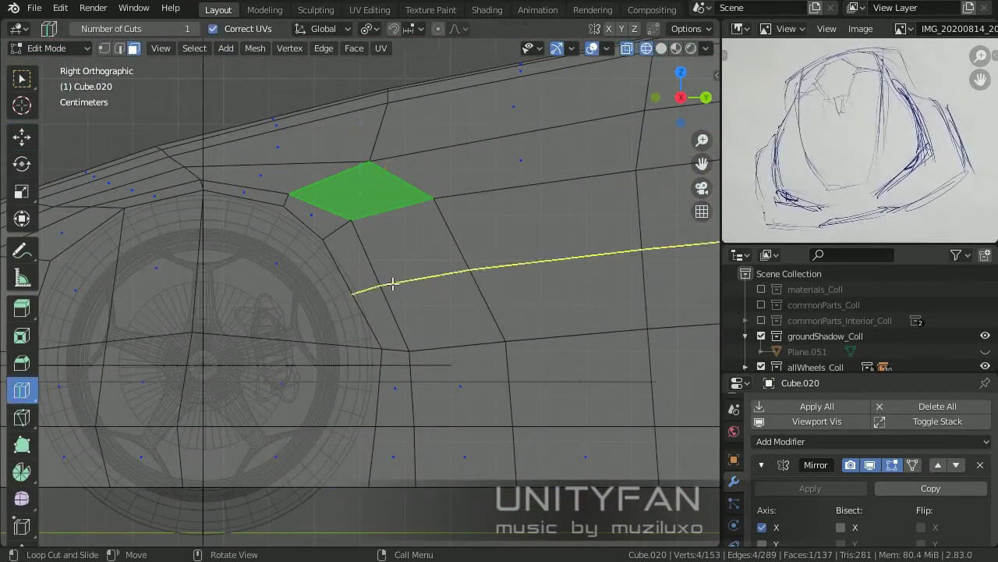
key("z")
mouse_move(411, 252)
middle_mouse_down()
mouse_move(430, 350)
mouse_move(460, 299)
mouse_move(530, 310)
mouse_move(540, 400)
mouse_move(252, 310)
mouse_move(553, 318)
middle_mouse_up()
left_click(462, 344)
left_click(553, 319, "ctrl")
scroll(553, 318, "up", 4)
left_click_drag(553, 318, 573, 251)
scroll(573, 251, "down", 5)
- Return to Edit Mode with a zoomed right-side wireframe view of the wheel arch
middle_click_drag(335, 289, 546, 312)
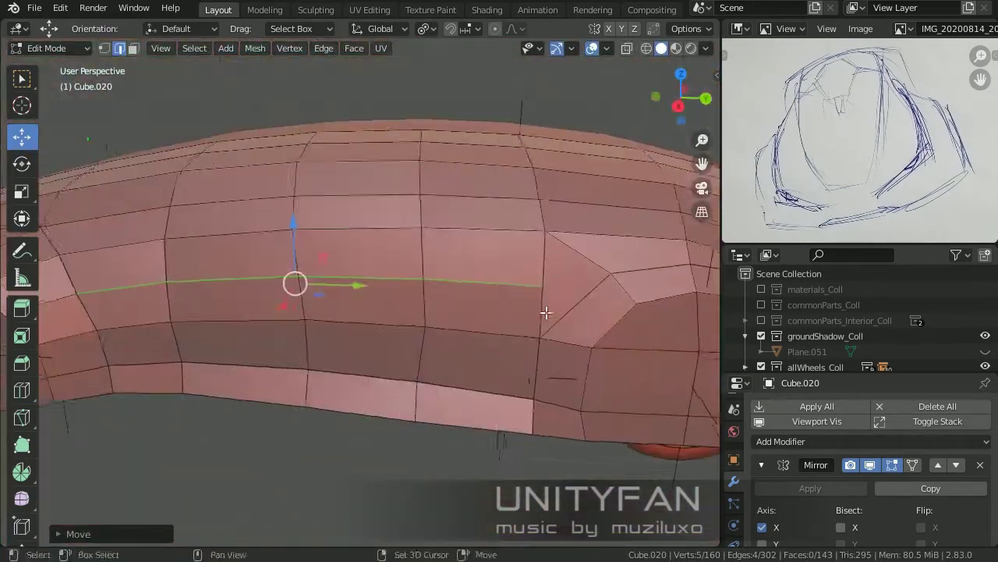
scroll(212, 155, "up", 2)
mouse_move(564, 276)
middle_mouse_down()
mouse_move(664, 321)
mouse_move(575, 361)
mouse_move(437, 319)
mouse_move(405, 340)
mouse_move(439, 328)
mouse_move(595, 338)
middle_mouse_up()
key("Tab")
key("Tab")
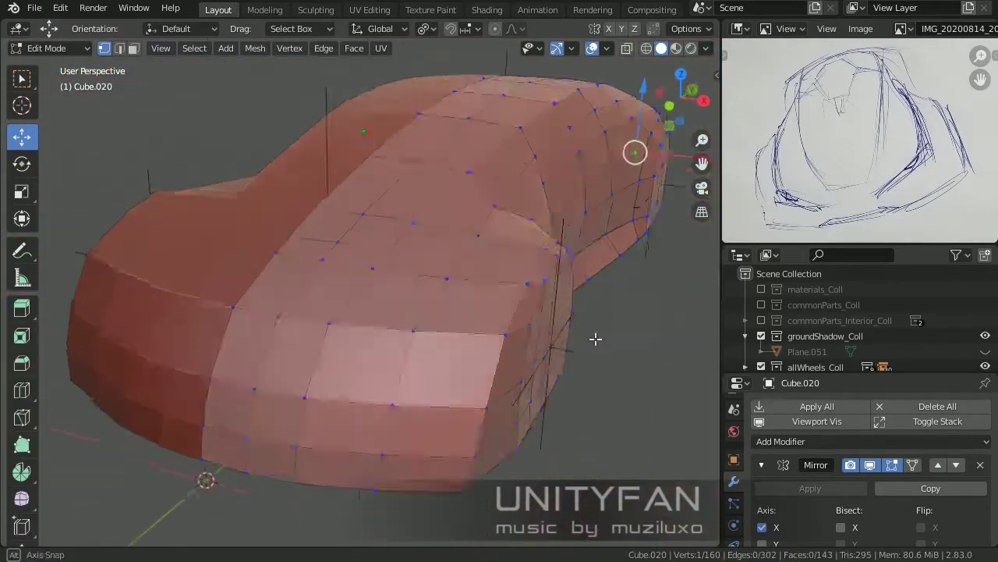
key("KP_3")
scroll(526, 354, "up", 2)
key("z")
left_click(441, 353)
scroll(456, 339, "up", 2)
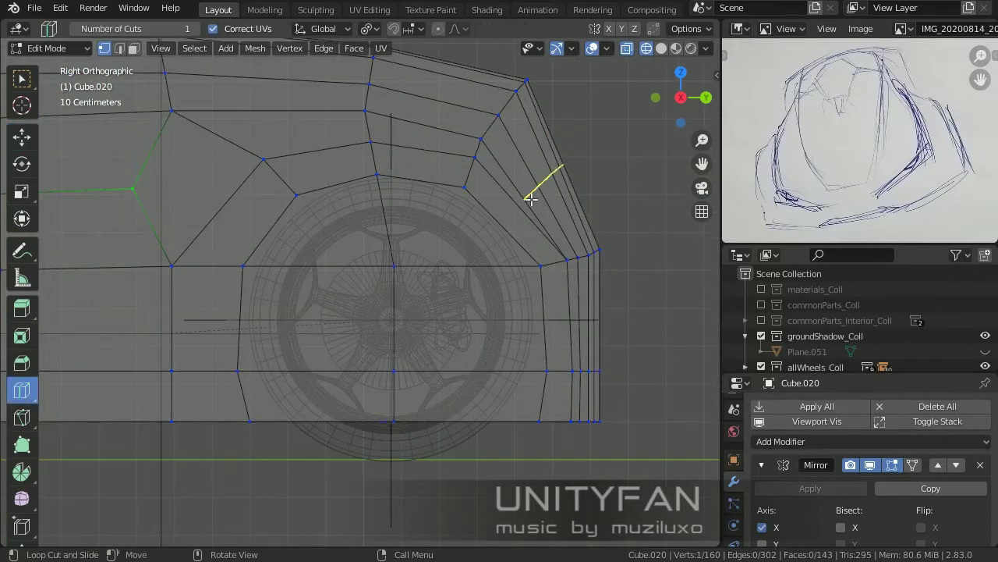
left_click(14, 83)
scroll(520, 291, "up", 2)
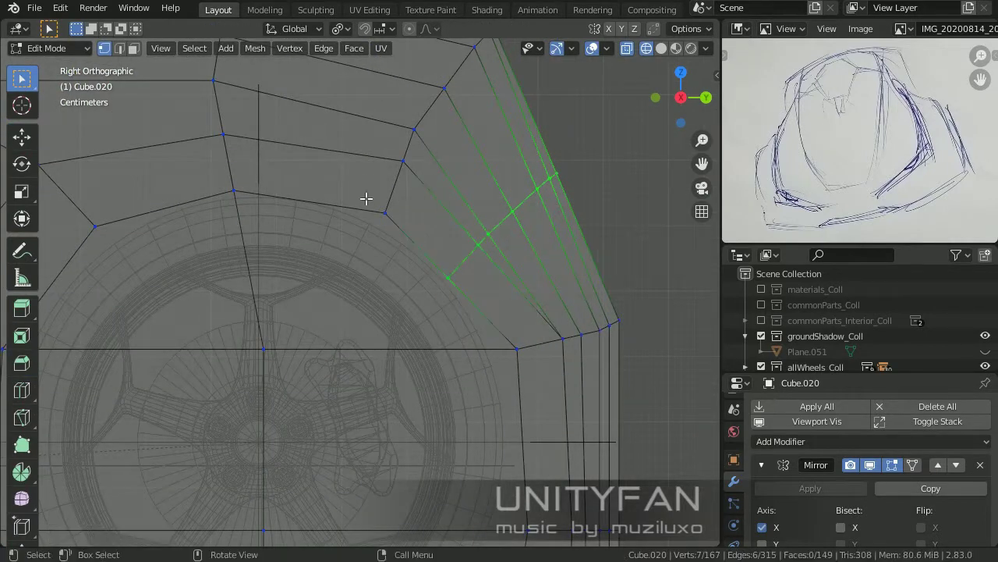
- Reposition the selected wheel-arch vertices, setting them slightly lower
left_click(412, 261)
middle_click_drag(412, 261, 401, 302)
key("z")
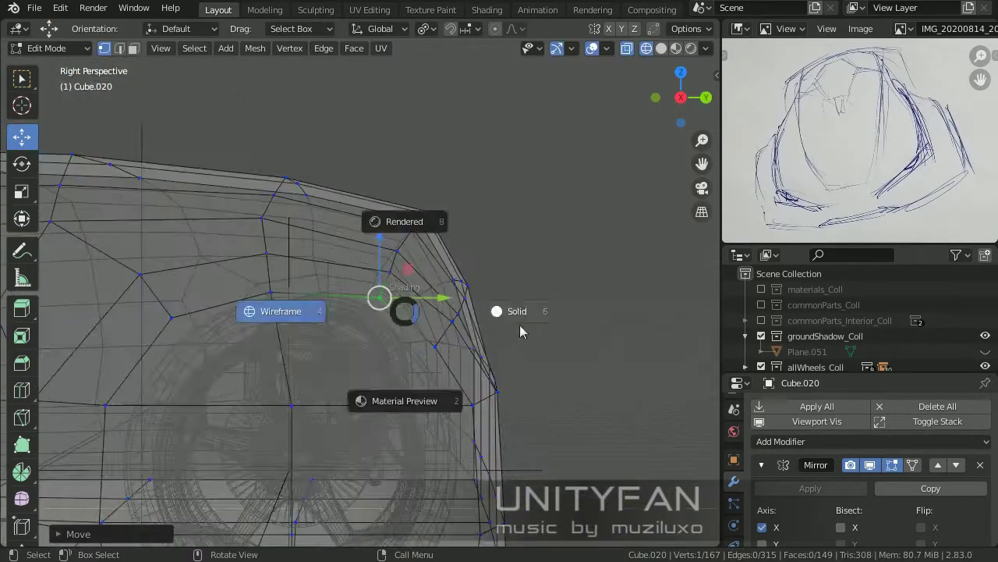
left_click(523, 330)
key("g")
left_click(295, 271)
key("KP_3")
key("shift+z")
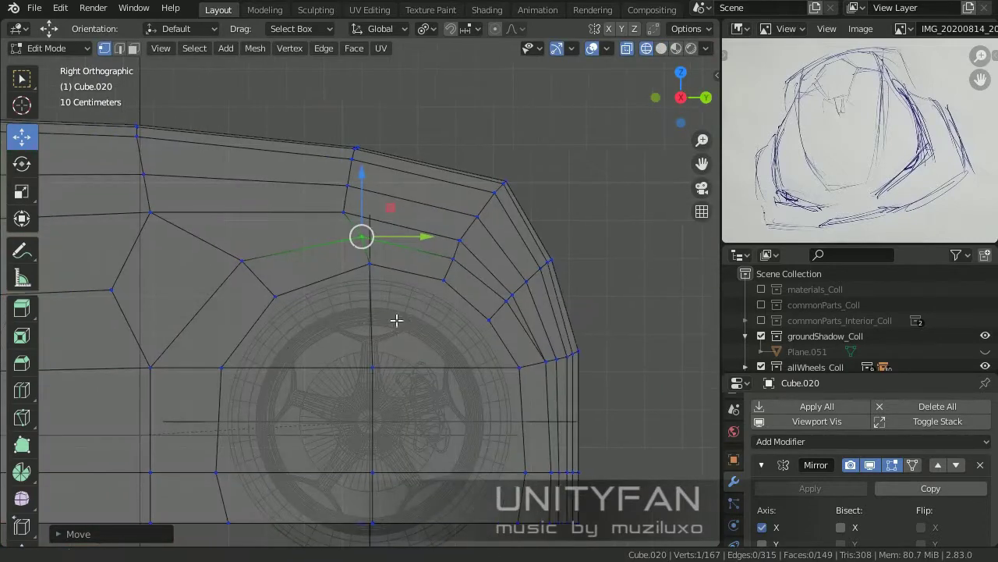
left_click(351, 289)
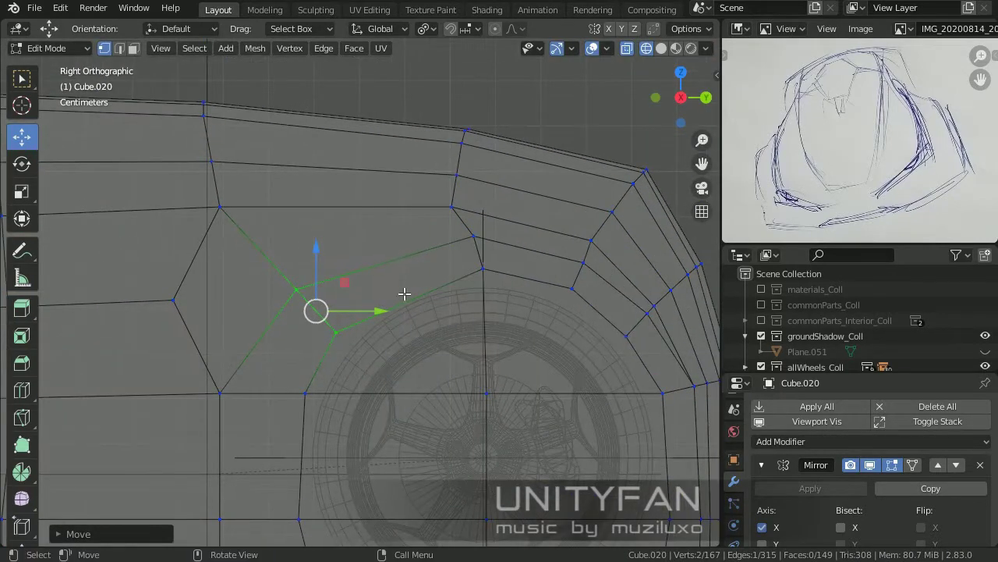
- Check the body in Object Mode, then move a vertex into position in right-side view
mouse_move(382, 193)
middle_mouse_down("shift")
mouse_move(379, 149)
mouse_move(444, 309)
middle_mouse_up("shift")
key("KP_5")
key("shift+z")
mouse_move(439, 359)
middle_mouse_down()
mouse_move(307, 326)
mouse_move(543, 422)
mouse_move(443, 376)
mouse_move(538, 349)
mouse_move(404, 312)
mouse_move(305, 229)
middle_mouse_up()
key("Tab")
key("Tab")
key("KP_3")
key("shift+z")
scroll(245, 305, "up", 3)
key("g")
left_click(445, 211)
key("shift+z")
middle_click_drag(445, 211, 434, 331, "shift")
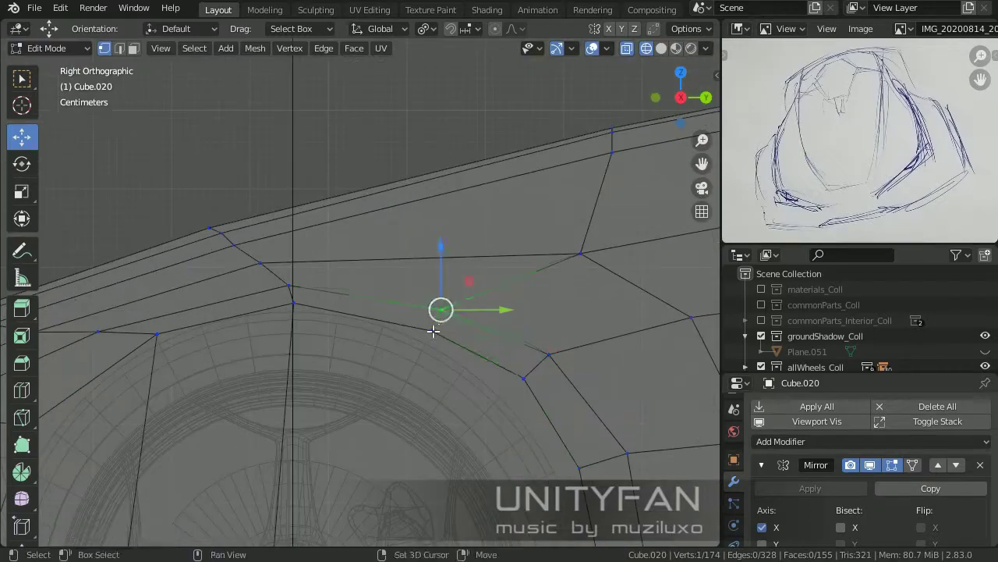
- Bevel the panel-gap edges ahead of the front wheel arch
left_click(250, 307)
mouse_move(320, 278)
middle_mouse_down("shift")
mouse_move(250, 307)
mouse_move(329, 309)
middle_mouse_up("shift")
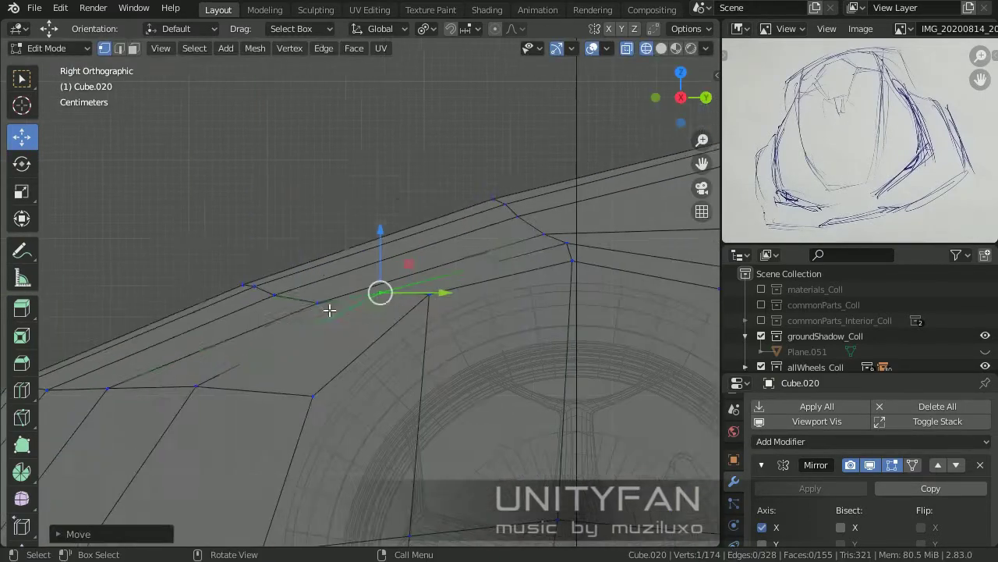
scroll(259, 304, "down", 3)
middle_click_drag(325, 356, 410, 296, "shift")
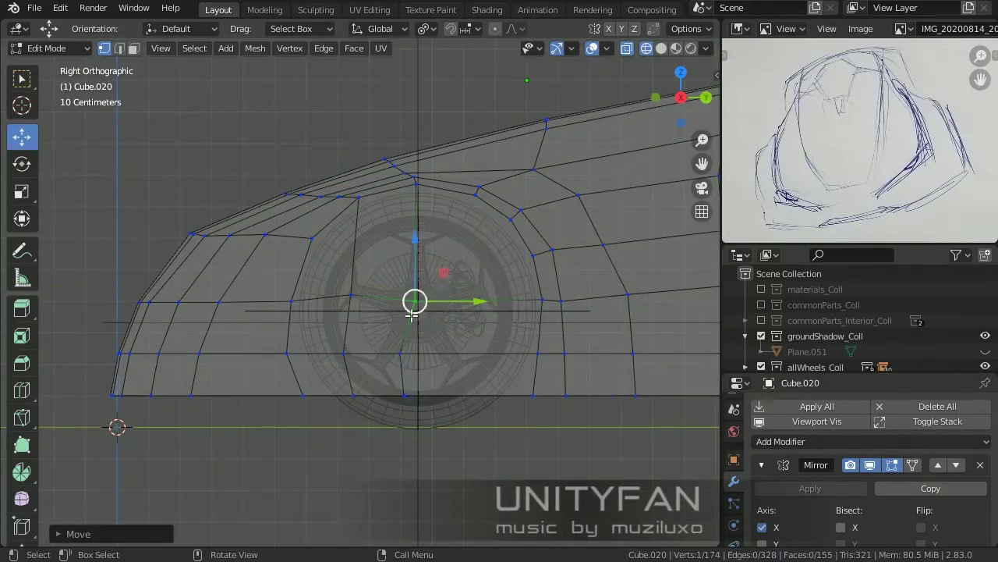
scroll(412, 314, "up", 2)
scroll(332, 328, "up", 1)
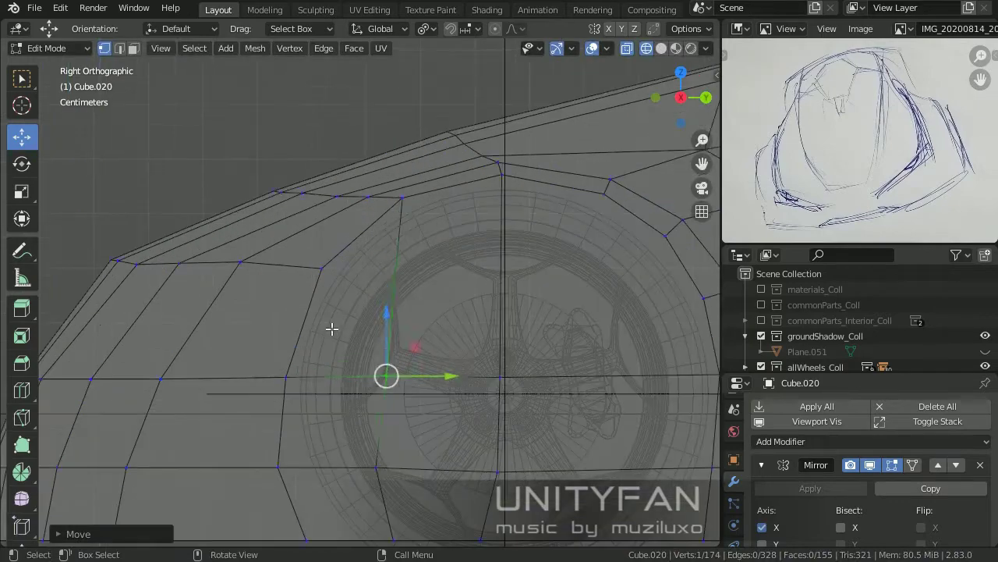
left_click(427, 321)
- Undo, slide a vertex slightly along Y, then return to solid shading and Object Mode
key("ctrl+z")
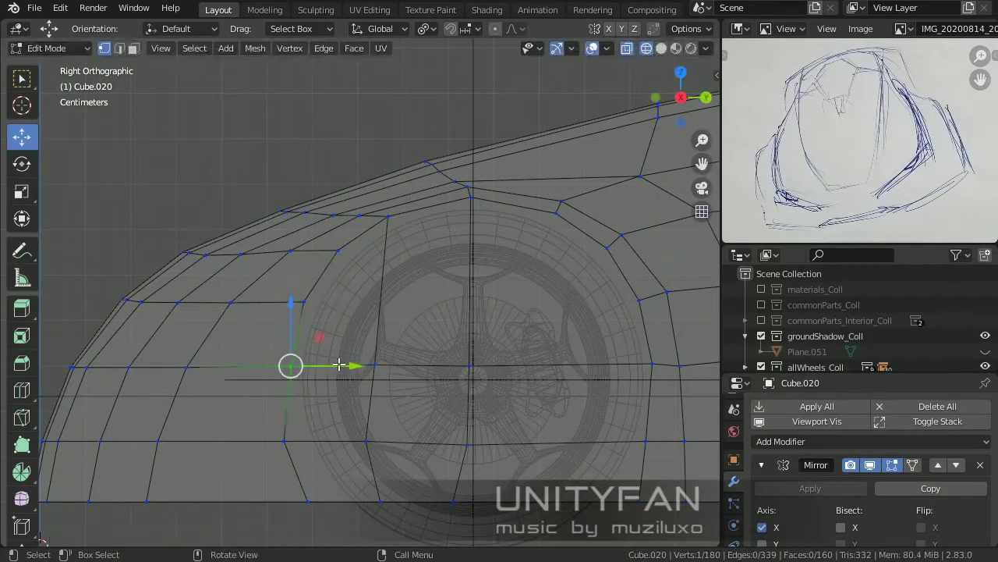
scroll(340, 365, "down", 2)
middle_click_drag(338, 390, 430, 401, "shift")
scroll(429, 401, "up", 3)
left_click_drag(531, 383, 530, 390)
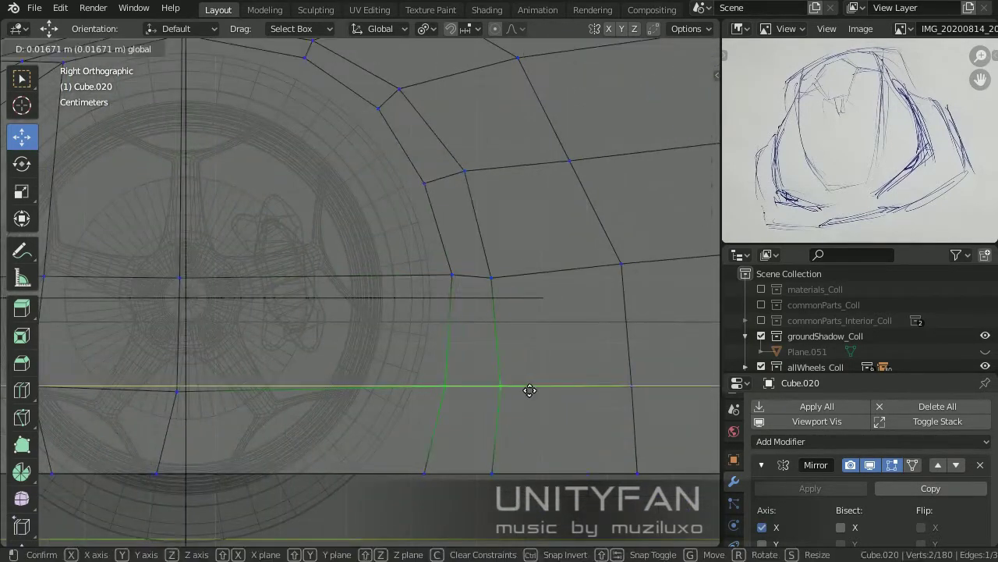
left_click(529, 390)
scroll(475, 408, "down", 3)
middle_click_drag(475, 408, 468, 393)
key("z")
left_click(562, 392)
key("Tab")
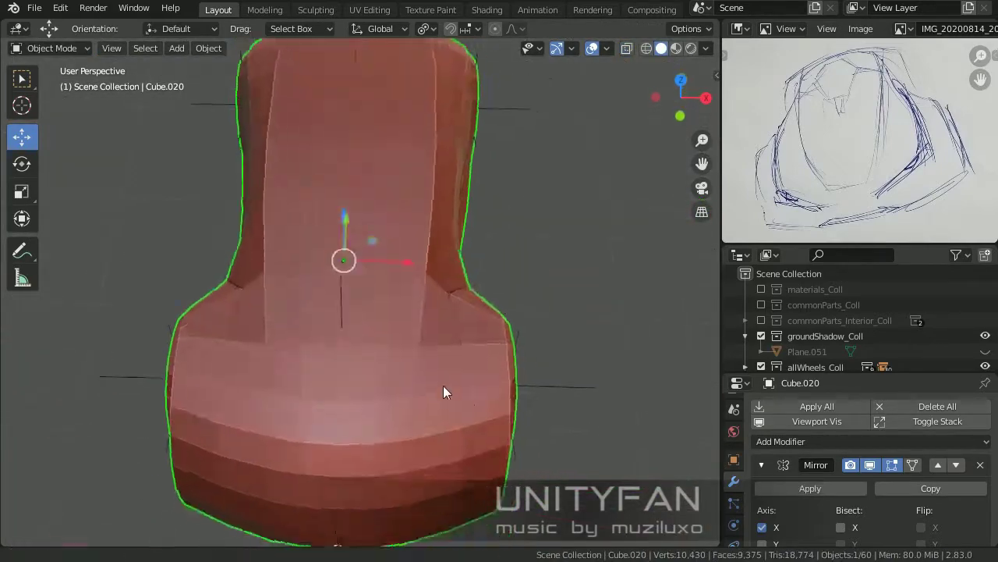
- Move a vertex along the body's side edge and view the whole car in Object Mode
key("Tab")
mouse_move(269, 277)
middle_mouse_down()
mouse_move(346, 314)
mouse_move(331, 389)
middle_mouse_up()
left_click(394, 387)
key("Tab")
scroll(394, 387, "down", 5)
middle_click_drag(474, 416, 431, 393)
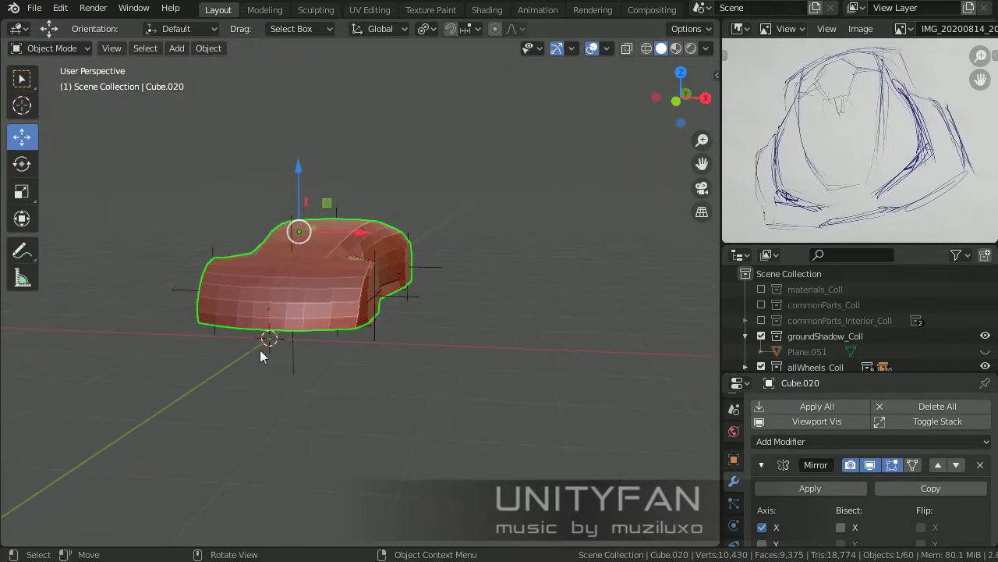
scroll(262, 351, "up", 5)
- Review the side edge and top of the body, ending in Edit Mode at the bottom edge
key("Tab")
mouse_move(369, 367)
middle_mouse_down()
mouse_move(330, 350)
mouse_move(390, 341)
mouse_move(361, 375)
mouse_move(367, 317)
mouse_move(184, 320)
mouse_move(279, 359)
mouse_move(178, 256)
middle_mouse_up()
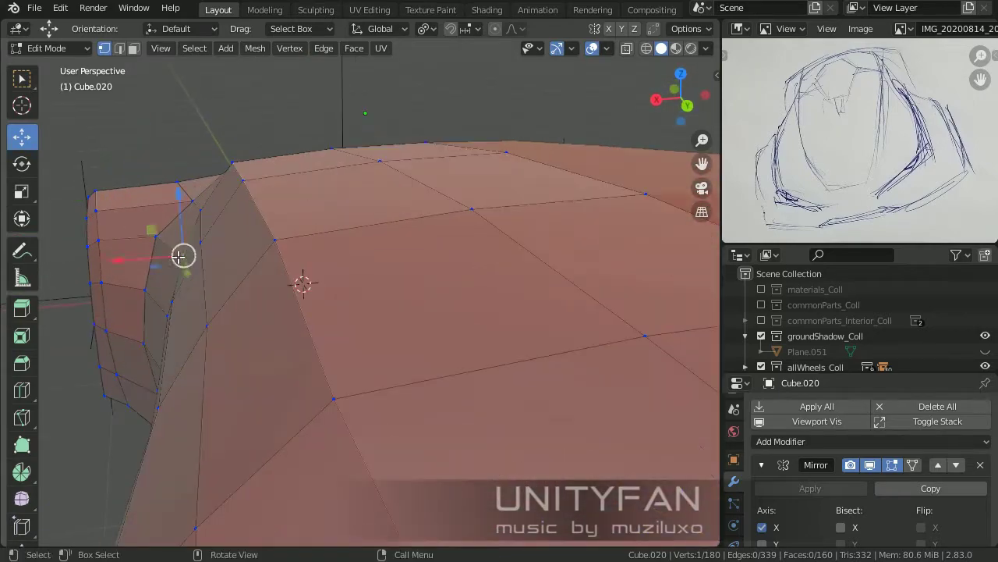
key("Tab")
scroll(160, 315, "down", 5)
mouse_move(229, 448)
middle_mouse_down()
mouse_move(437, 388)
mouse_move(451, 335)
middle_mouse_up()
key("Tab")
scroll(423, 272, "up", 4)
mouse_move(424, 272)
middle_mouse_down()
mouse_move(435, 356)
mouse_move(430, 297)
mouse_move(416, 285)
middle_mouse_up()
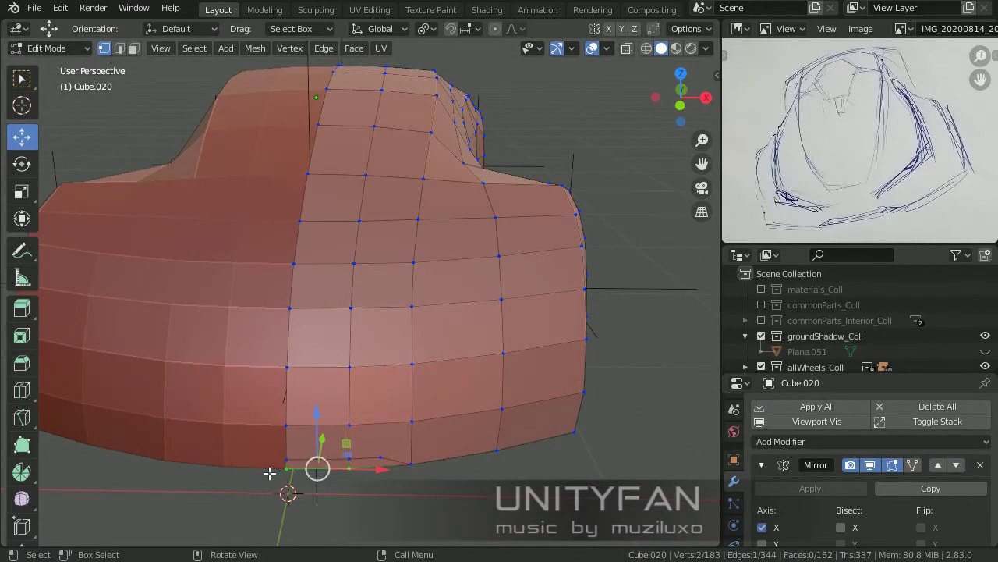
mouse_move(269, 472)
middle_mouse_down()
mouse_move(359, 374)
mouse_move(466, 307)
mouse_move(433, 408)
middle_mouse_up()
- Confirm the first knife cut on the rear side panel and select the bottom-edge vertex path
scroll(404, 312, "up", 5)
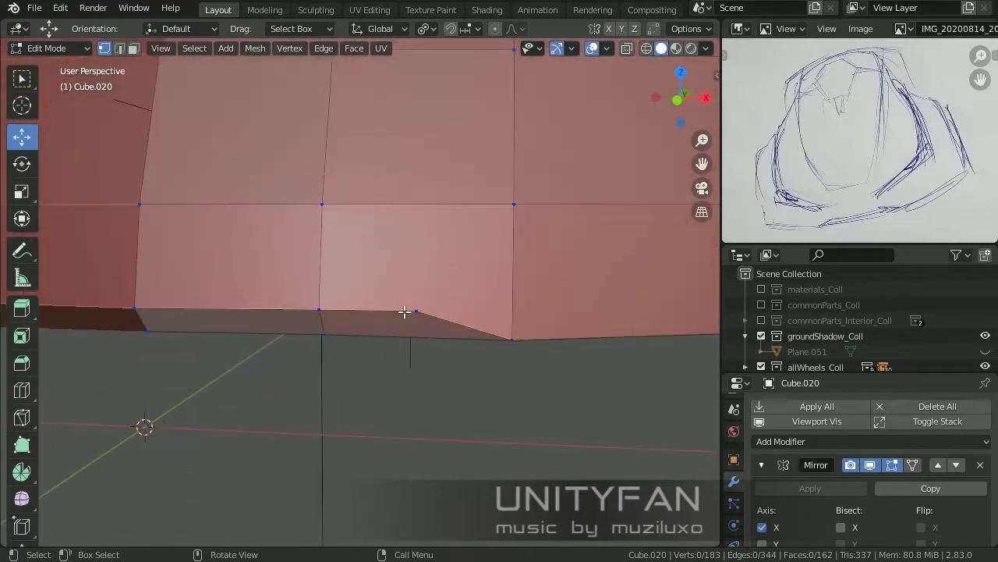
key("Return")
middle_click_drag(406, 331, 457, 224)
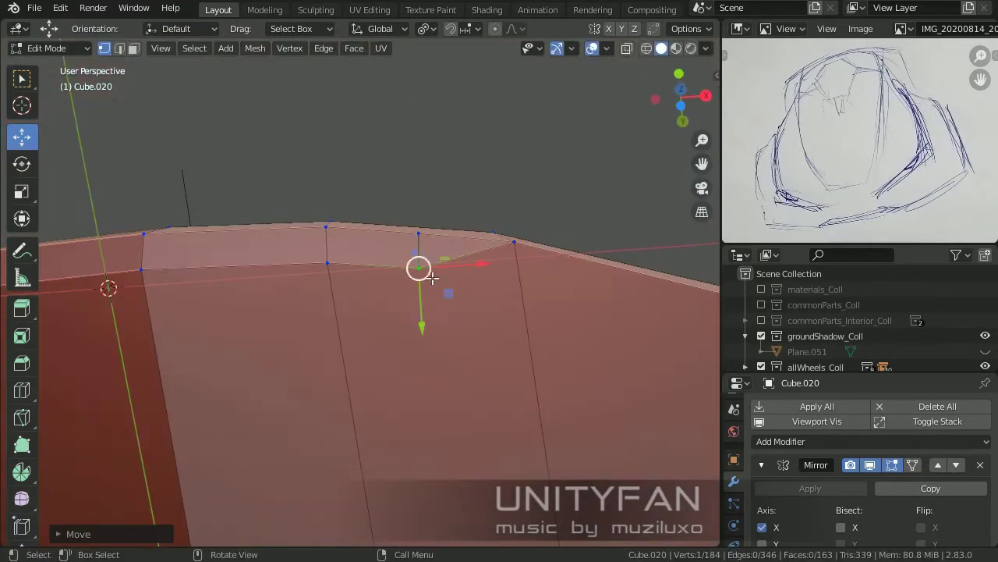
mouse_move(431, 277)
middle_mouse_down()
mouse_move(439, 426)
mouse_move(352, 379)
mouse_move(208, 363)
mouse_move(280, 318)
mouse_move(417, 399)
middle_mouse_up()
left_click(224, 364, "ctrl")
scroll(418, 398, "down", 4)
key("Tab")
key("Tab")
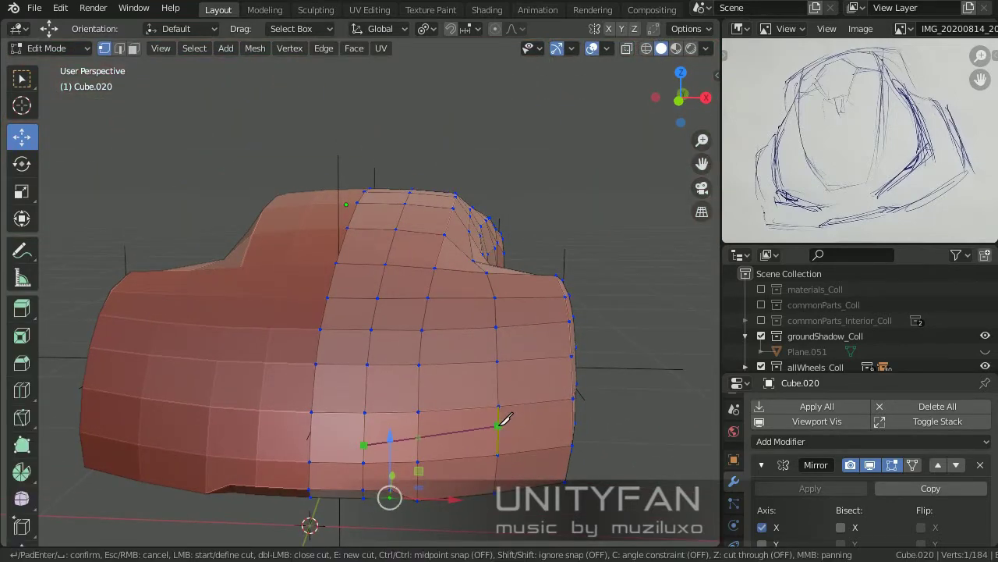
- Knife a cut from the lower side panel up to its upper edge
left_click(507, 408)
middle_click_drag(508, 407, 514, 333)
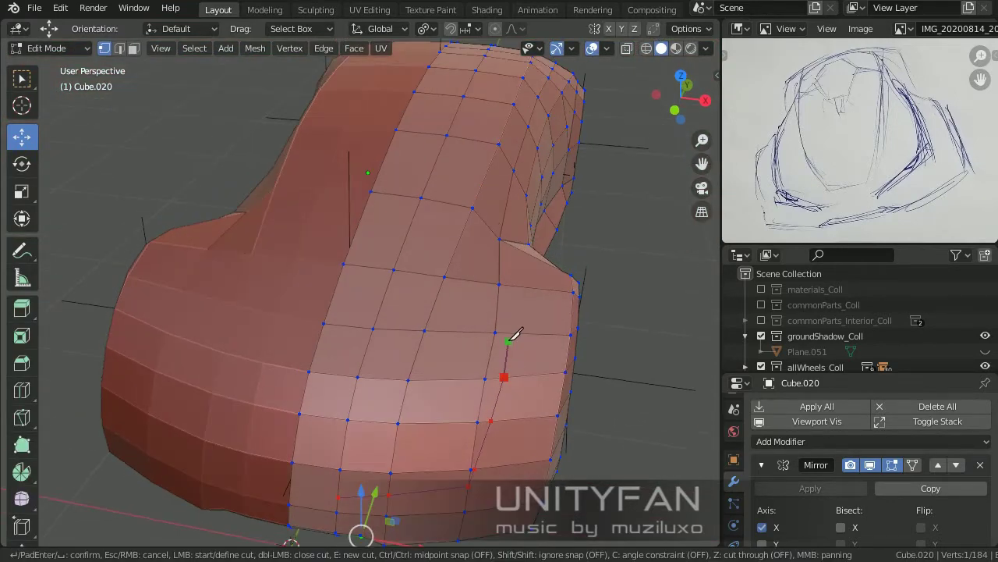
left_click(515, 246)
key("Return")
mouse_move(515, 246)
middle_mouse_down()
mouse_move(555, 350)
mouse_move(430, 415)
middle_mouse_up()
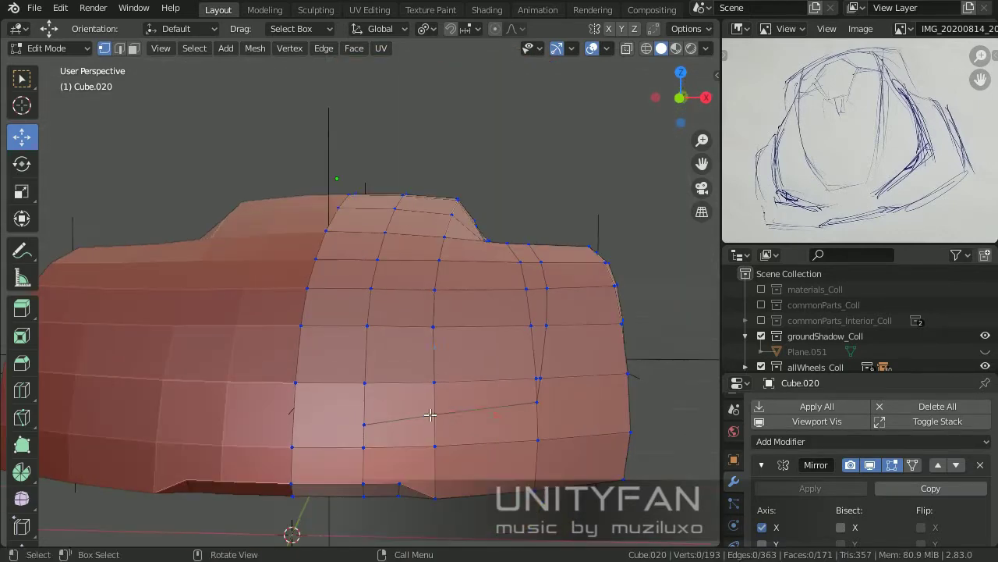
left_click(436, 373)
mouse_move(436, 373)
middle_mouse_down()
mouse_move(484, 407)
mouse_move(474, 388)
middle_mouse_up()
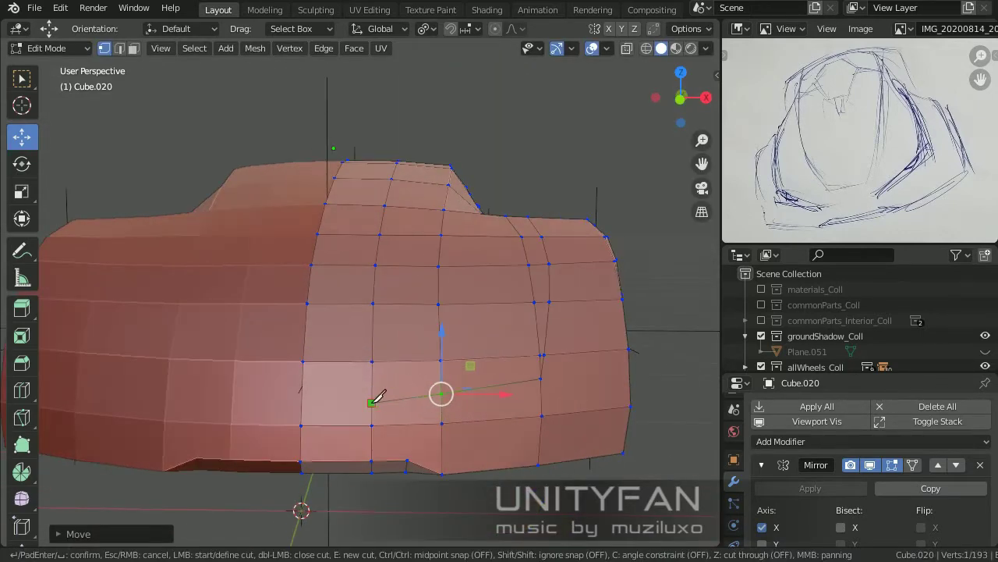
- Finish another knife cut around the cut area of the side panel
scroll(393, 383, "up", 2)
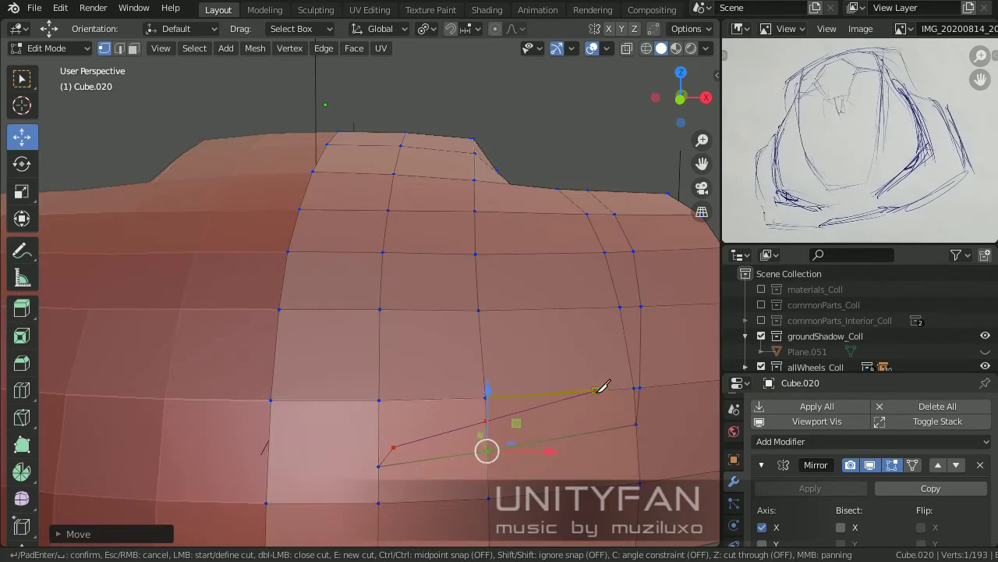
middle_click_drag(629, 303, 546, 361)
scroll(473, 335, "up", 2)
scroll(450, 346, "up", 2)
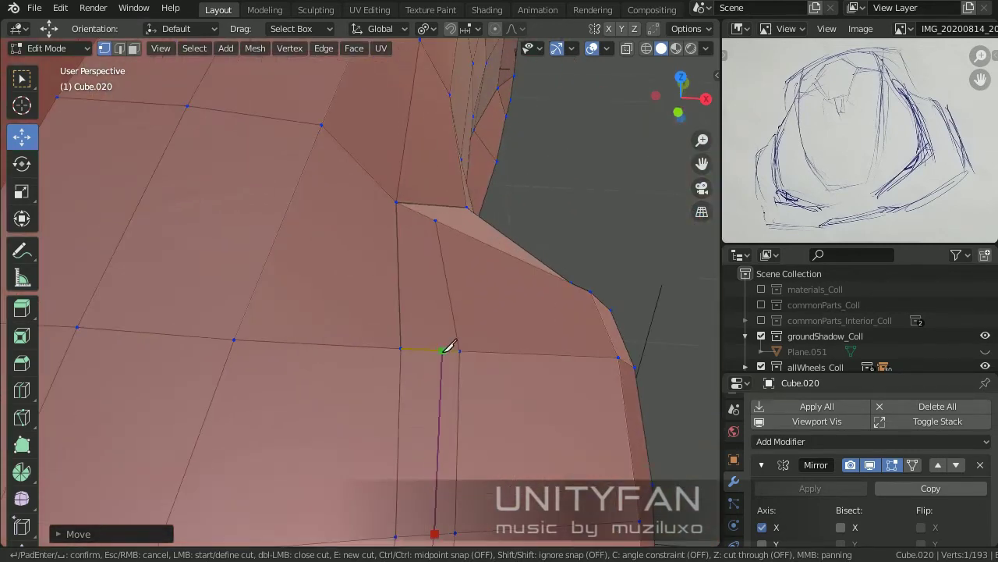
key("Return")
scroll(512, 330, "down", 6)
mouse_move(512, 330)
middle_mouse_down()
mouse_move(526, 414)
mouse_move(397, 377)
middle_mouse_up()
scroll(397, 377, "up", 2)
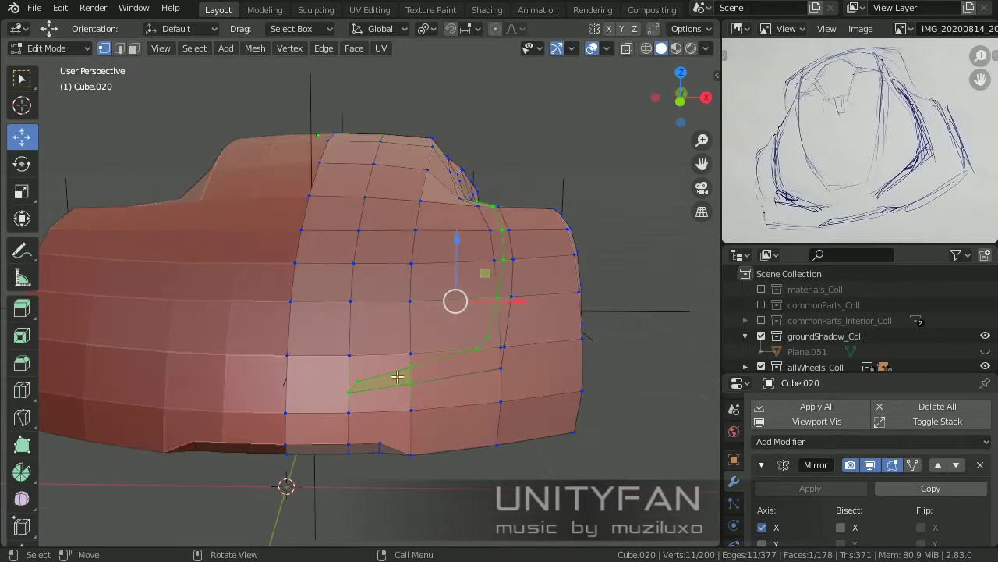
- Knife a cut from a panel vertex to the rear corner vertex
left_click(350, 353)
middle_click_drag(350, 350, 383, 325)
middle_click_drag(399, 268, 385, 356)
scroll(385, 357, "up", 3)
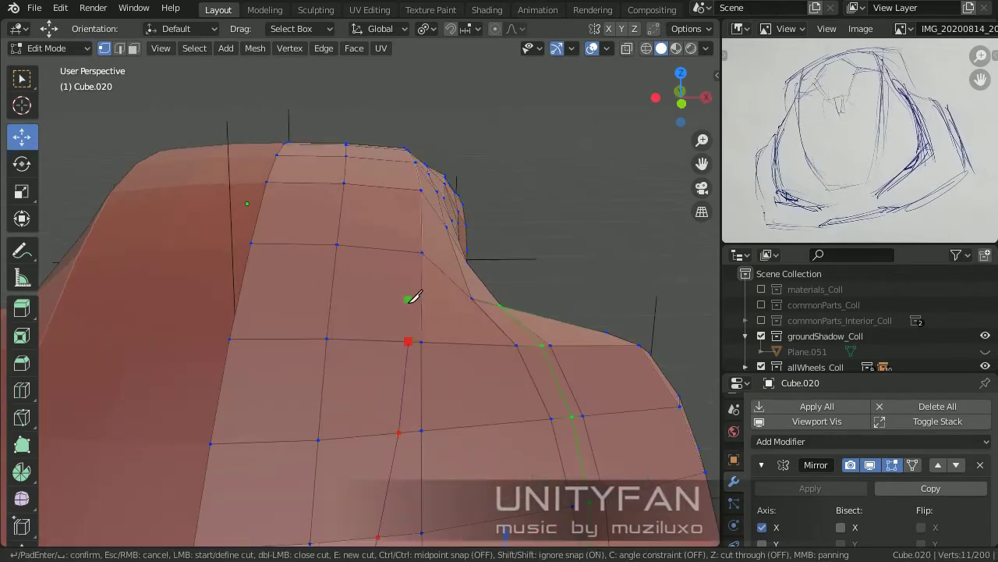
mouse_move(411, 297)
middle_mouse_down()
mouse_move(424, 305)
mouse_move(439, 284)
middle_mouse_up()
left_click(427, 323)
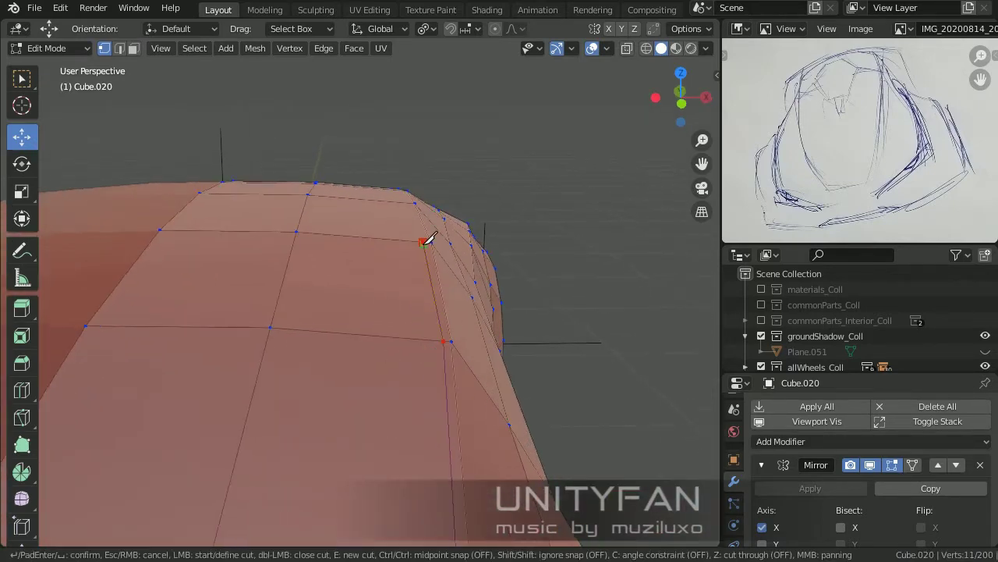
key("Return")
key("KP_3")
middle_click_drag(358, 442, 346, 406)
scroll(345, 406, "up", 4)
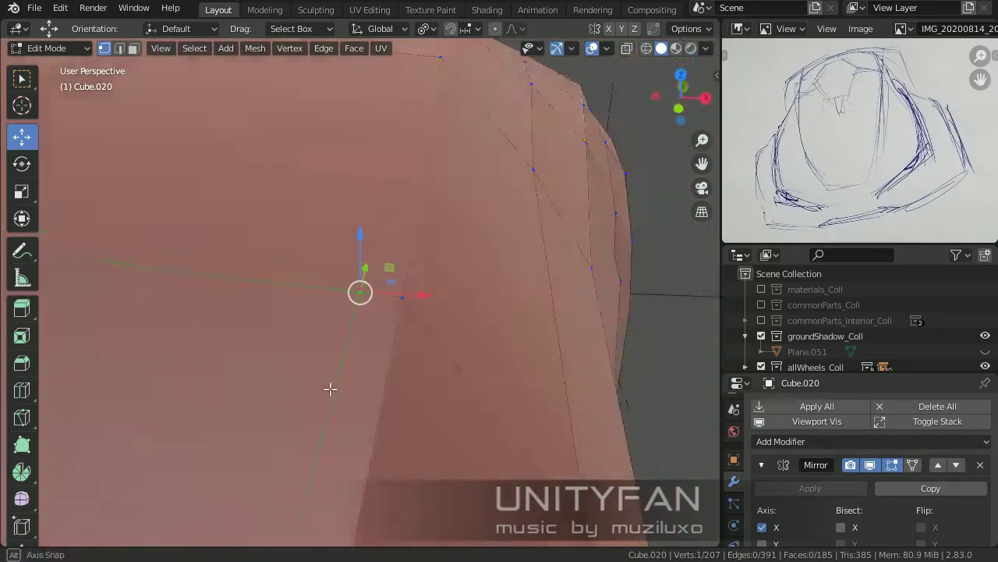
- Move the newly created vertices into place on the rear side panel
key("g")
left_click(372, 338)
key("g")
mouse_move(373, 338)
middle_mouse_down()
mouse_move(416, 297)
mouse_move(223, 385)
mouse_move(348, 274)
middle_mouse_up()
key("Escape")
key("g")
left_click(265, 286)
middle_click_drag(265, 286, 341, 291)
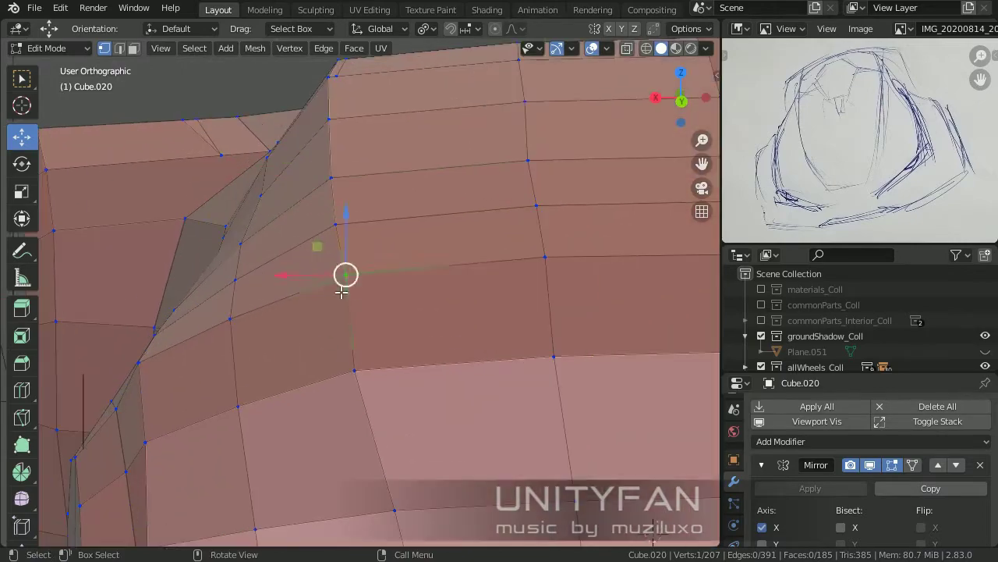
middle_click_drag(325, 362, 326, 100)
mouse_move(277, 185)
middle_mouse_down()
mouse_move(242, 315)
mouse_move(307, 315)
middle_mouse_up()
key("g")
key("Escape")
mouse_move(130, 352)
middle_mouse_down()
mouse_move(298, 311)
mouse_move(503, 299)
mouse_move(398, 400)
middle_mouse_up()
- Start a new knife cut from a side vertex to another panel vertex
key("k")
left_click(164, 375)
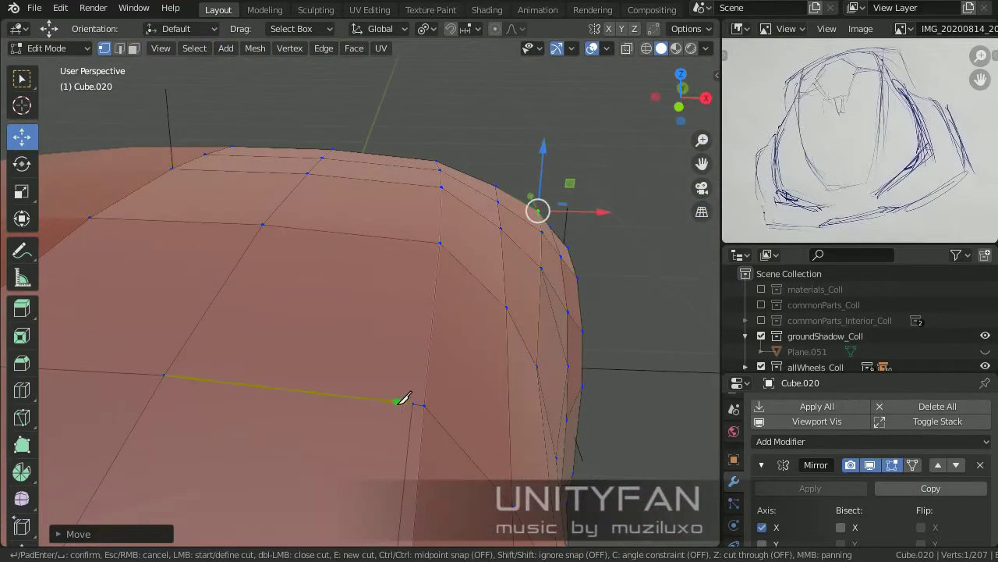
mouse_move(434, 242)
middle_mouse_down()
mouse_move(484, 205)
mouse_move(330, 332)
mouse_move(263, 283)
mouse_move(277, 302)
mouse_move(330, 286)
mouse_move(339, 234)
mouse_move(346, 297)
mouse_move(339, 273)
middle_mouse_up()
left_click(277, 302)
- Select two vertices along the roof edge and move them into place
scroll(594, 314, "down", 4)
middle_click_drag(595, 314, 461, 392)
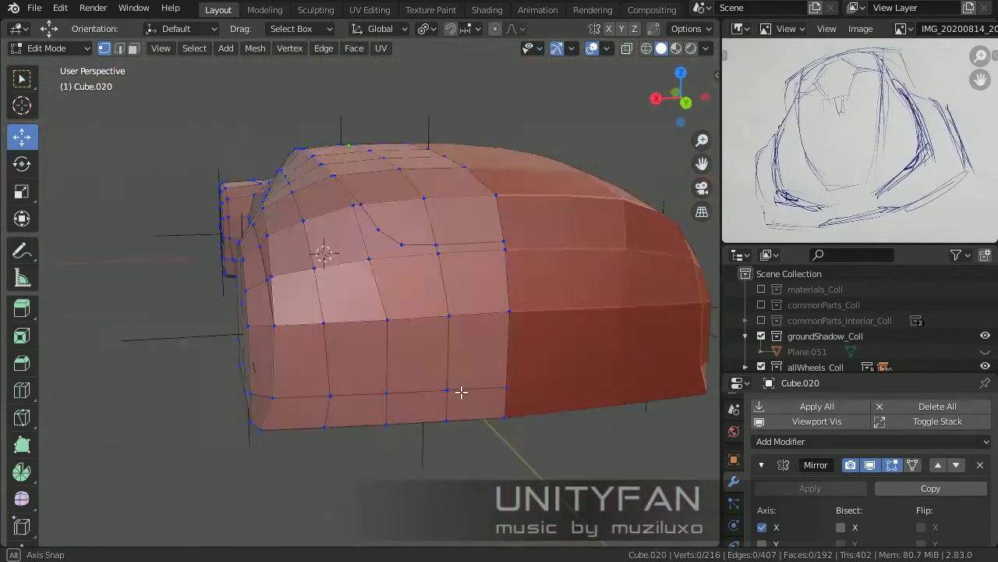
middle_click_drag(496, 351, 500, 343)
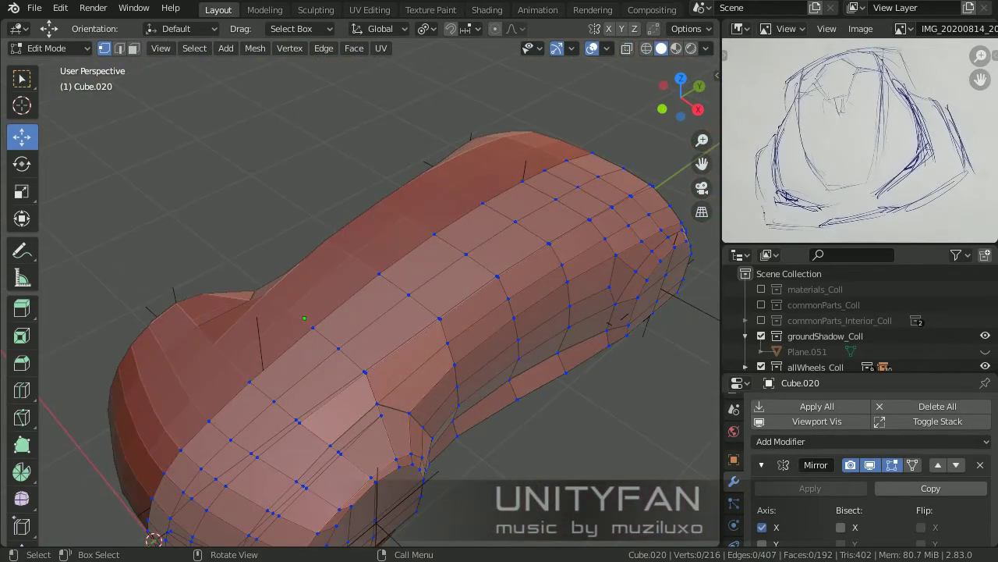
mouse_move(375, 297)
middle_mouse_down()
mouse_move(390, 281)
mouse_move(372, 303)
middle_mouse_up()
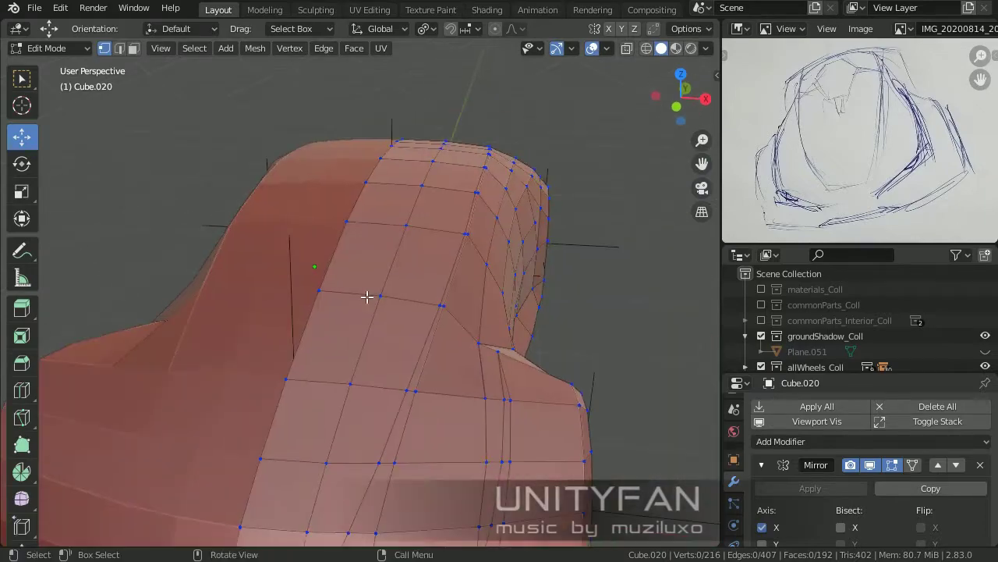
middle_click_drag(289, 381, 435, 200, "alt")
scroll(417, 305, "up", 4)
left_click(450, 188)
scroll(494, 190, "up", 2)
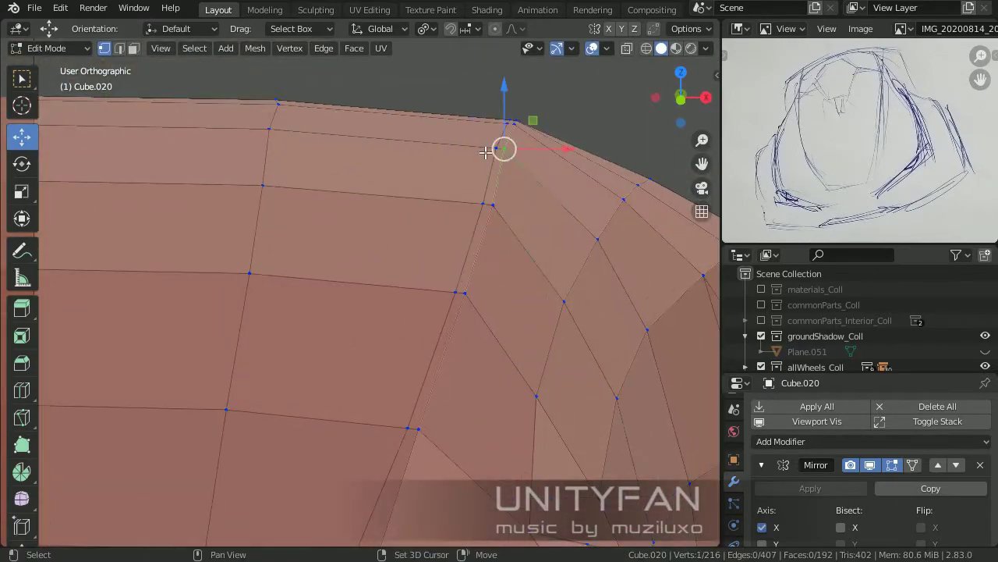
left_click(480, 130)
scroll(521, 299, "up", 2)
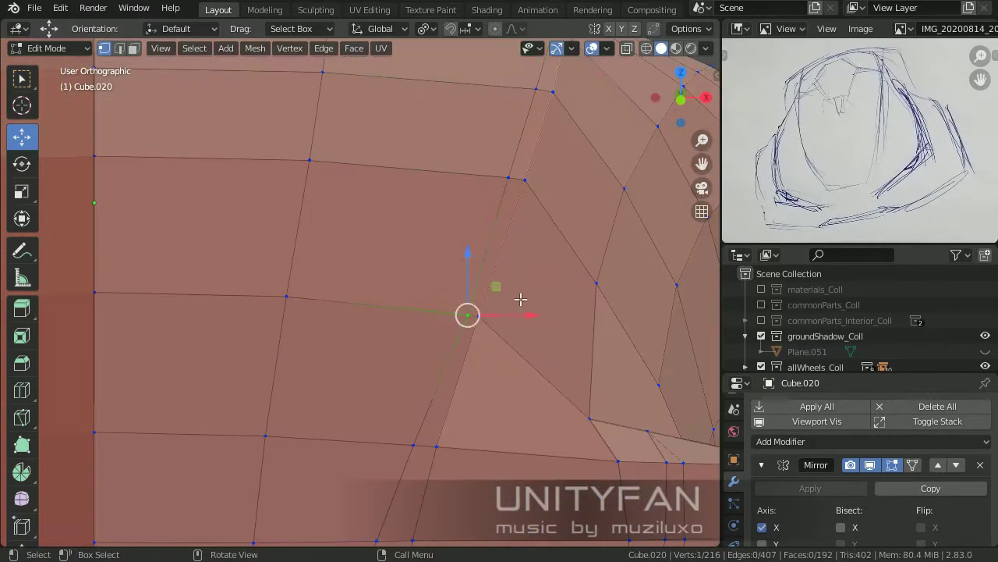
left_click(484, 280)
scroll(430, 296, "down", 3)
- Reposition the selected vertices over the car front and check the whole body
mouse_move(429, 296)
middle_mouse_down()
mouse_move(417, 363)
mouse_move(356, 263)
middle_mouse_up()
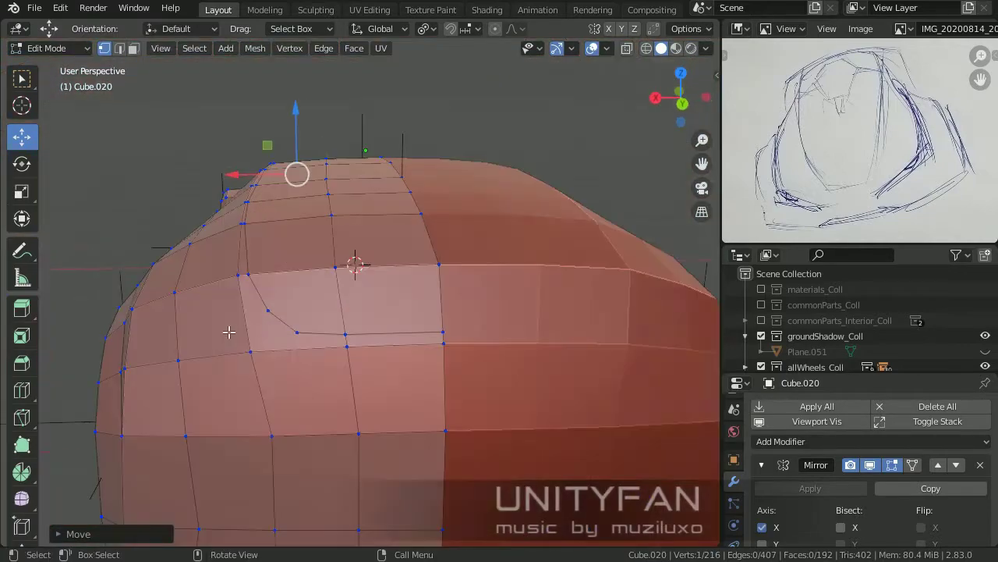
scroll(260, 227, "up", 3)
scroll(259, 227, "down", 3)
key("g")
left_click(208, 216)
mouse_move(208, 217)
middle_mouse_down()
mouse_move(263, 283)
mouse_move(325, 299)
mouse_move(234, 249)
middle_mouse_up()
key("Tab")
scroll(149, 281, "down", 3)
key("Tab")
scroll(291, 304, "up", 3)
scroll(235, 249, "up", 2)
- Knife a new cut across the side faces of the body
key("k")
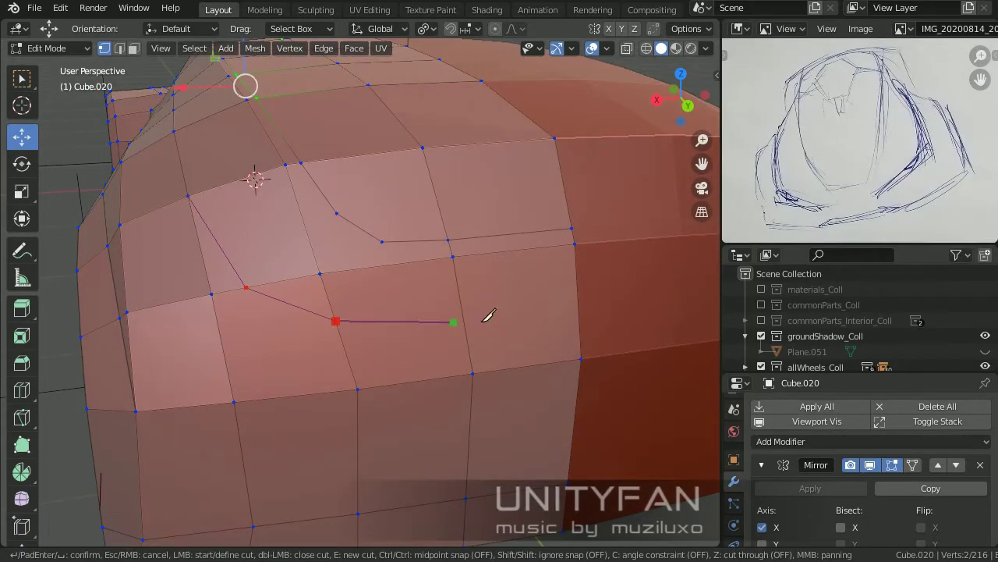
key("Return")
middle_click_drag(581, 285, 364, 286)
scroll(364, 286, "up", 2)
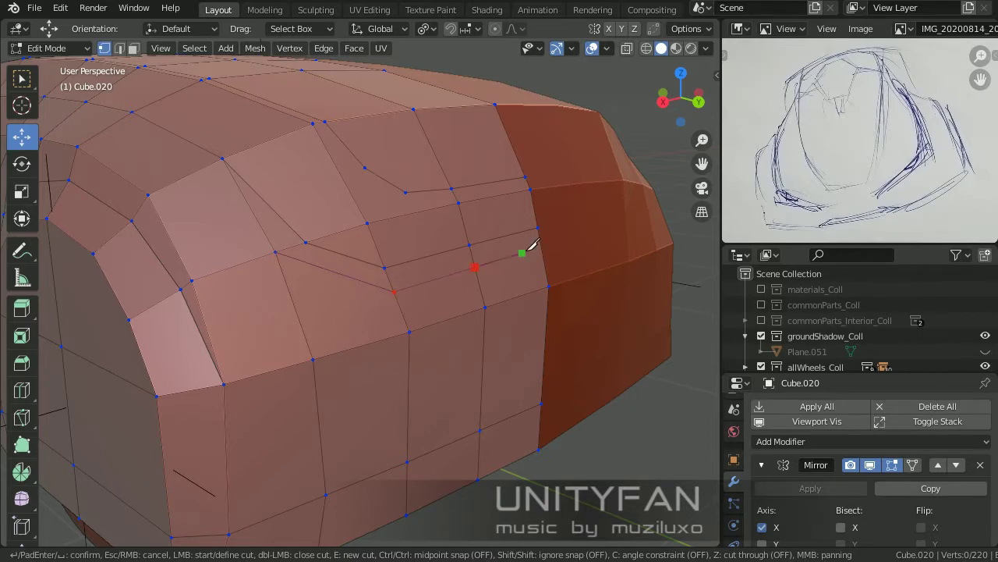
mouse_move(546, 253)
middle_mouse_down()
mouse_move(507, 238)
mouse_move(472, 304)
mouse_move(473, 337)
mouse_move(262, 380)
mouse_move(422, 334)
mouse_move(457, 248)
middle_mouse_up()
left_click(506, 238)
scroll(364, 254, "up", 2)
- Move the cut vertices and scale the edge vertically to shape the recessed panel
key("g")
left_click(490, 245)
left_click(513, 341)
scroll(462, 350, "down", 4)
key("Tab")
key("Tab")
scroll(422, 334, "up", 4)
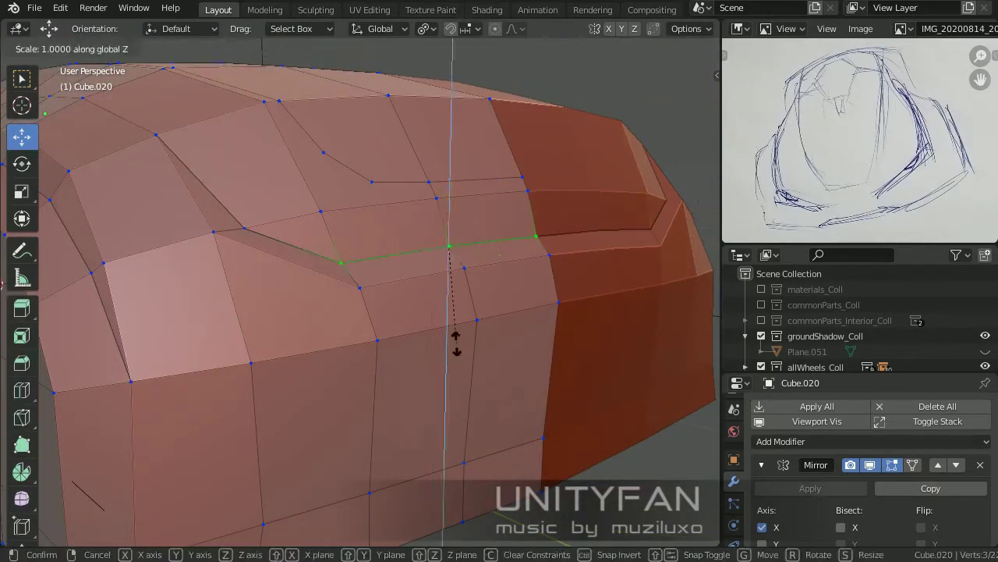
left_click(394, 321)
key("Tab")
scroll(330, 417, "down", 4)
- Join the selected vertices with J and nudge the recess vertex along the body edge
middle_click_drag(330, 416, 284, 401)
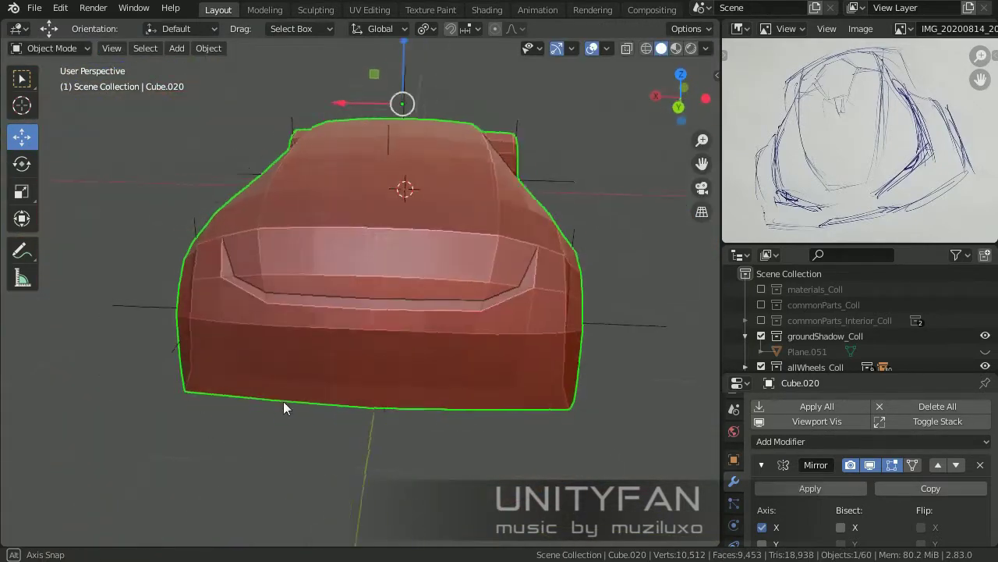
key("Tab")
scroll(260, 364, "up", 4)
middle_click_drag(251, 333, 312, 352)
key("j")
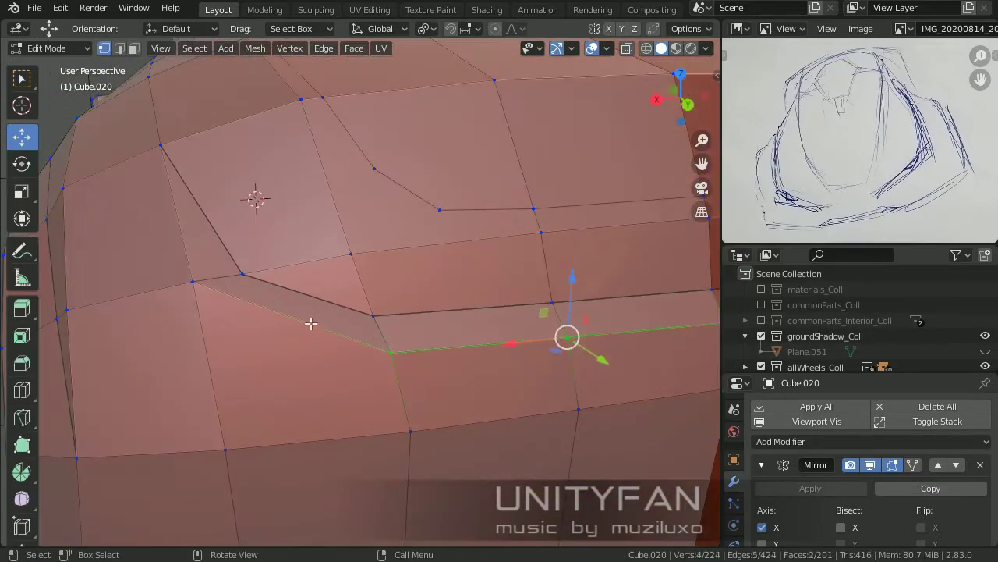
left_click(293, 311)
mouse_move(293, 311)
middle_mouse_down()
mouse_move(330, 319)
mouse_move(419, 455)
mouse_move(452, 370)
mouse_move(405, 383)
mouse_move(392, 298)
middle_mouse_up()
left_click_drag(392, 298, 396, 292)
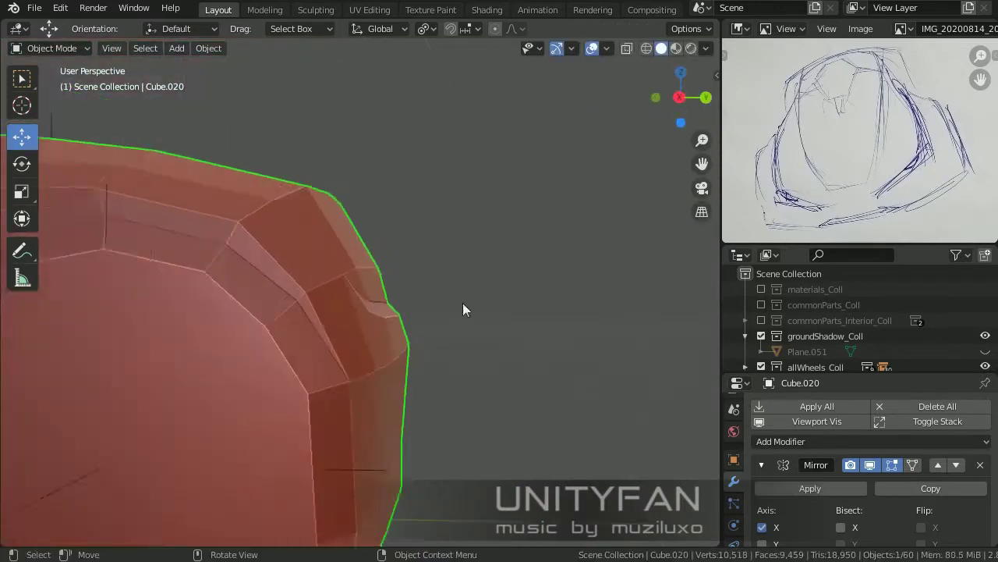
mouse_move(464, 312)
middle_mouse_down()
mouse_move(390, 364)
mouse_move(471, 275)
middle_mouse_up()
key("Tab")
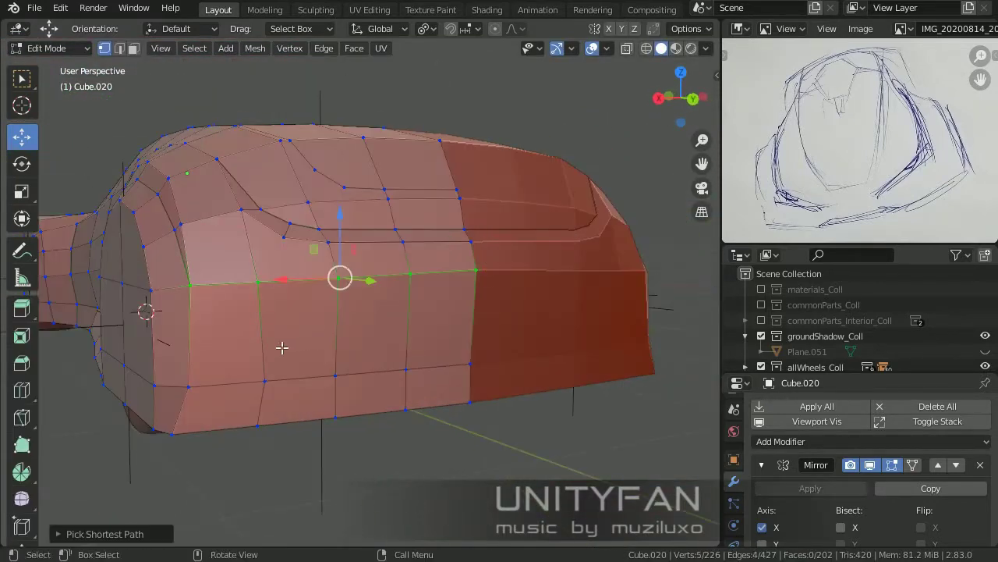
- Move the vertex on the body's outline at the front corner
mouse_move(282, 348)
middle_mouse_down()
mouse_move(352, 374)
mouse_move(329, 328)
mouse_move(408, 343)
mouse_move(474, 288)
middle_mouse_up()
left_click(408, 344)
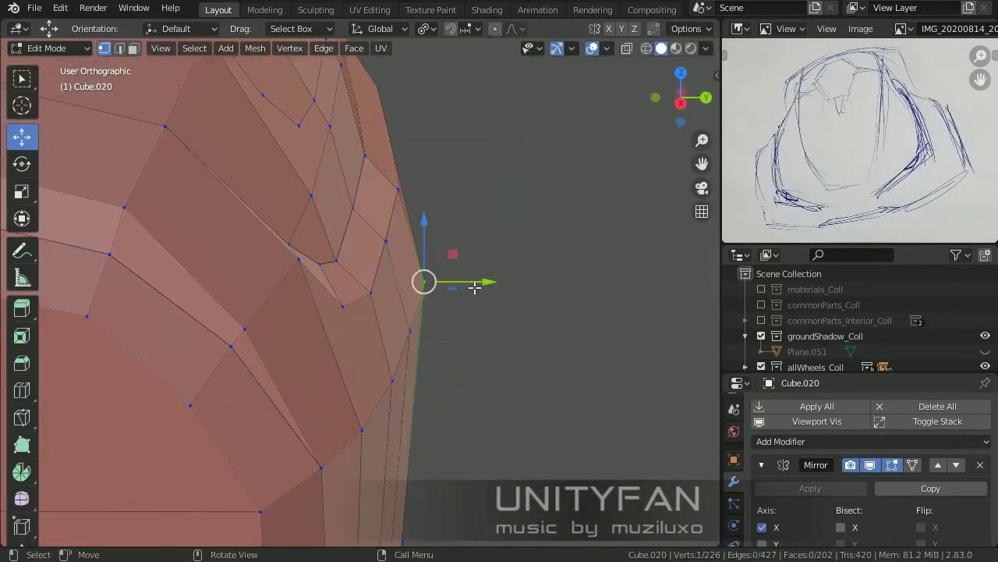
left_click(447, 208)
mouse_move(447, 207)
middle_mouse_down()
mouse_move(414, 439)
mouse_move(447, 336)
middle_mouse_up()
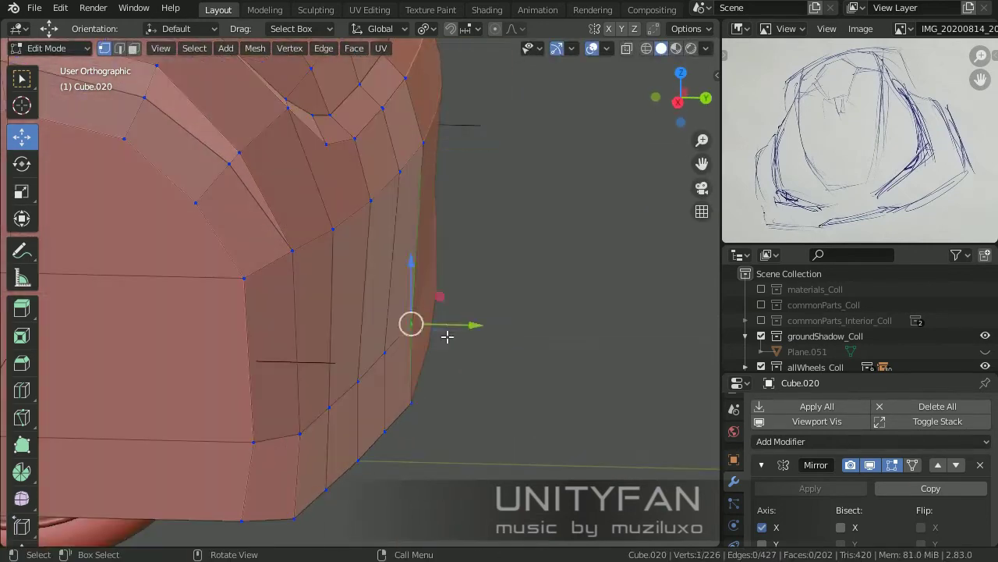
key("Tab")
mouse_move(442, 409)
middle_mouse_down()
mouse_move(290, 379)
mouse_move(385, 356)
mouse_move(267, 368)
mouse_move(434, 379)
mouse_move(357, 299)
mouse_move(367, 328)
mouse_move(379, 285)
mouse_move(203, 172)
mouse_move(284, 323)
middle_mouse_up()
key("Tab")
scroll(433, 379, "up", 5)
- Select the strip of faces along the panel line and add a loop cut
key("3")
left_click(283, 410, "ctrl")
mouse_move(283, 410)
middle_mouse_down()
mouse_move(286, 330)
mouse_move(452, 379)
mouse_move(434, 334)
middle_mouse_up()
scroll(474, 376, "up", 3)
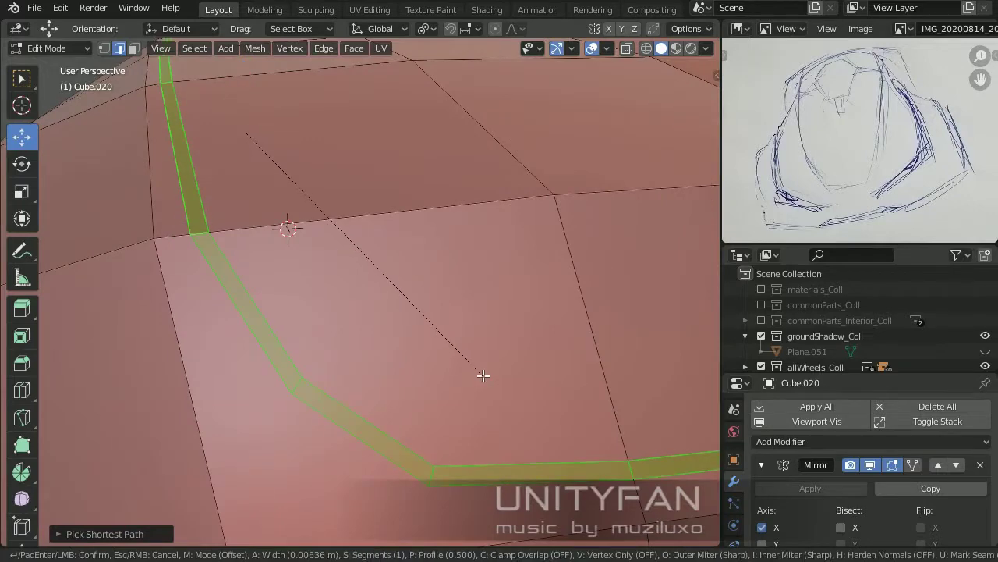
middle_click_drag(346, 330, 278, 271)
key("ctrl+r")
middle_click_drag(192, 157, 272, 272)
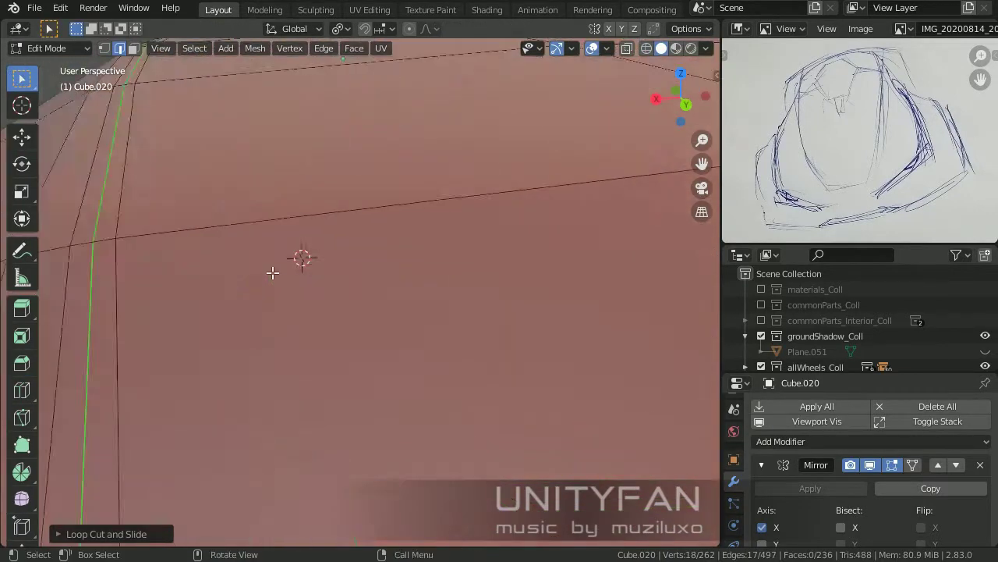
- Collapse and bevel the face strip into a narrow gap, then begin adding a 0.005 m Solidify modifier
key("x")
left_click(455, 333)
middle_click_drag(456, 333, 451, 354)
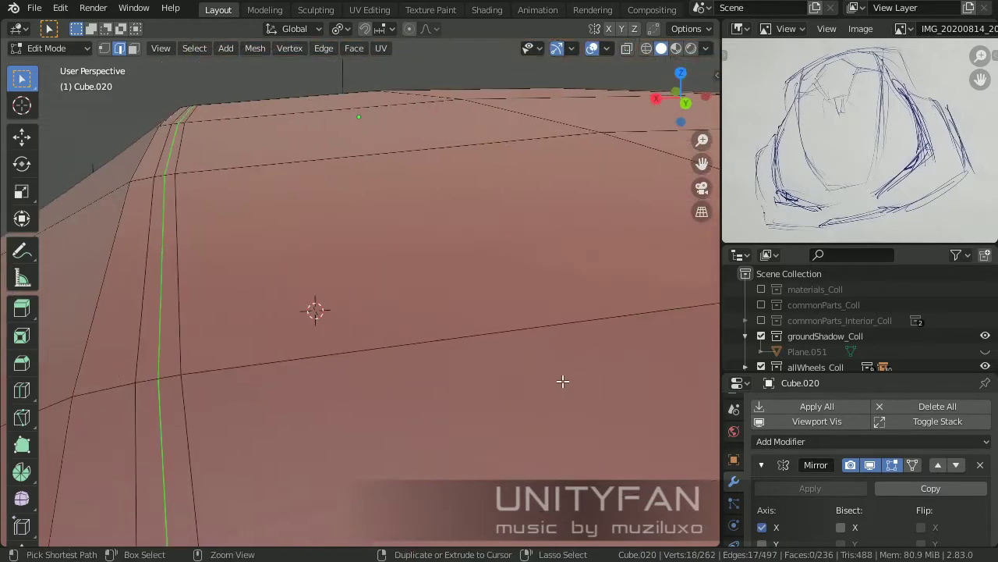
left_click(565, 384)
key("Tab")
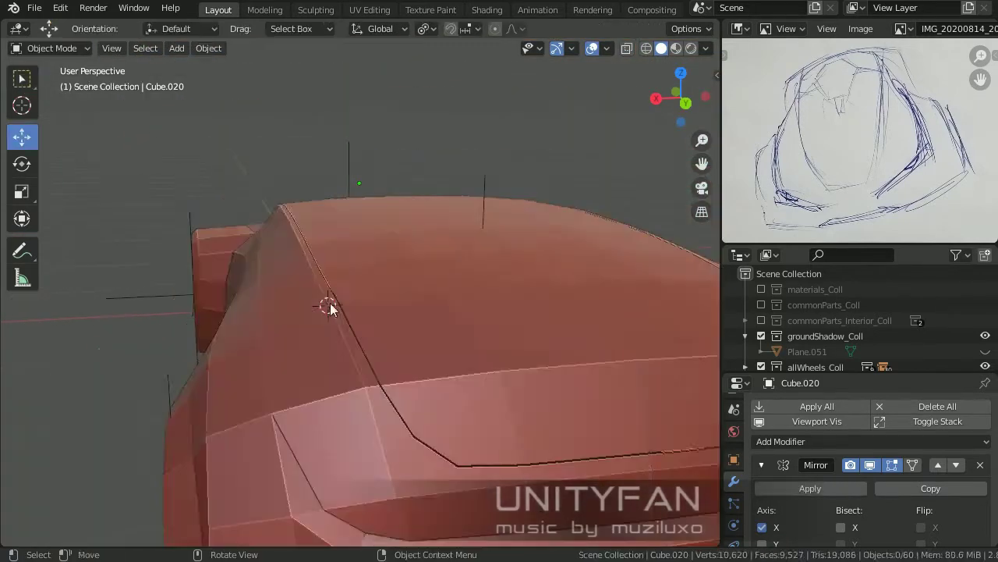
middle_click_drag(330, 305, 234, 343)
left_click(780, 442)
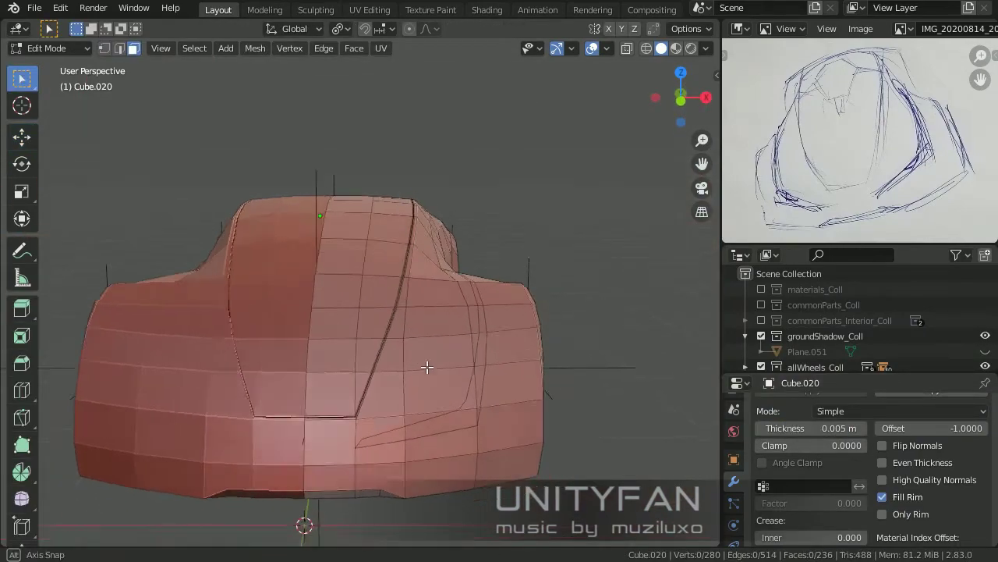
- In X-ray, box-select the vertices where the bonnet gap lines meet and move them into line
scroll(427, 367, "up", 5)
scroll(432, 343, "up", 5)
key("alt+z")
key("b")
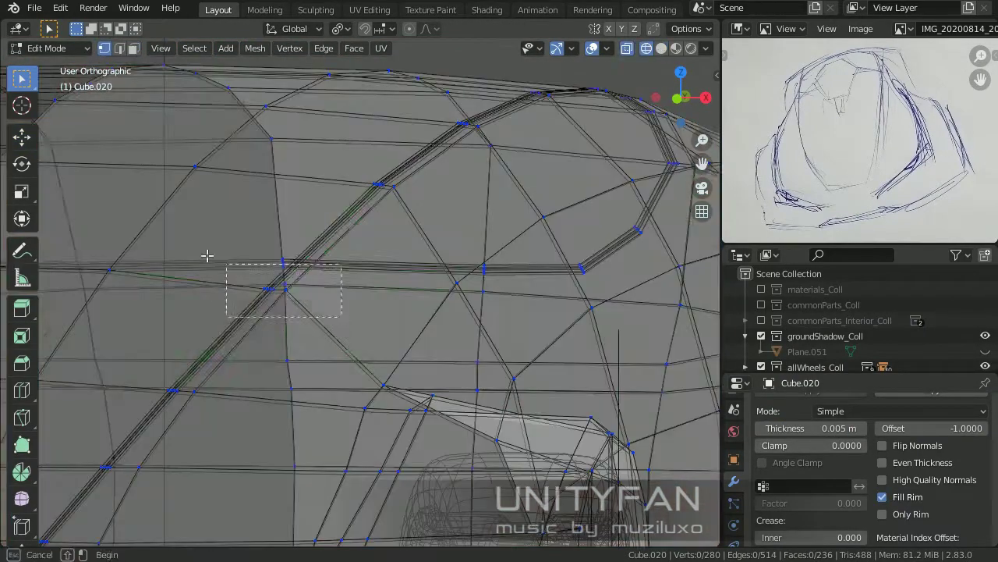
left_click_drag(207, 255, 268, 312)
key("z")
left_click(356, 319)
key("KP_Decimal")
key("shift+space")
key("g")
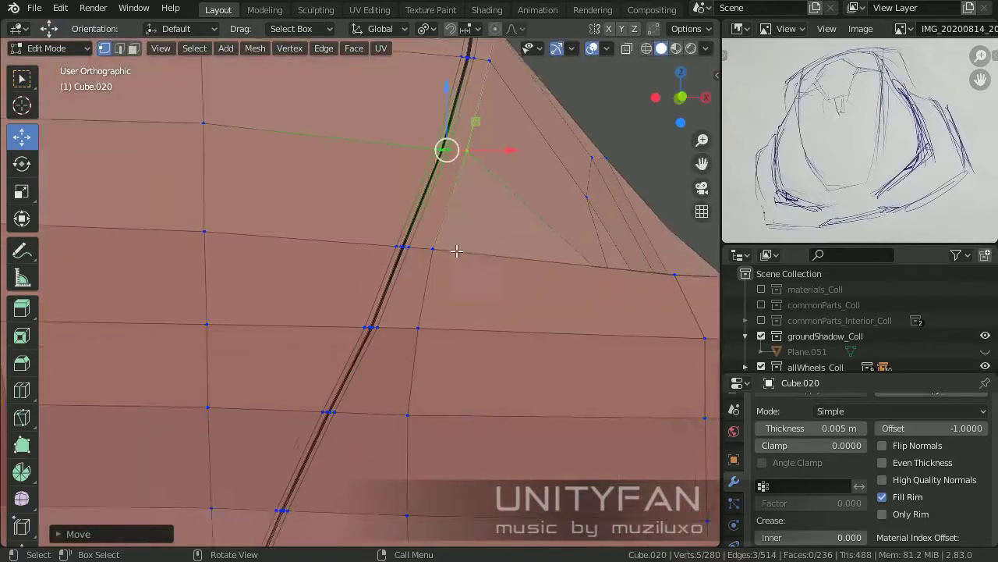
scroll(456, 250, "up", 3)
- Box-select the vertices along the gap line and nudge them in solid shading so the gap curves smoothly
key("alt+z")
key("b")
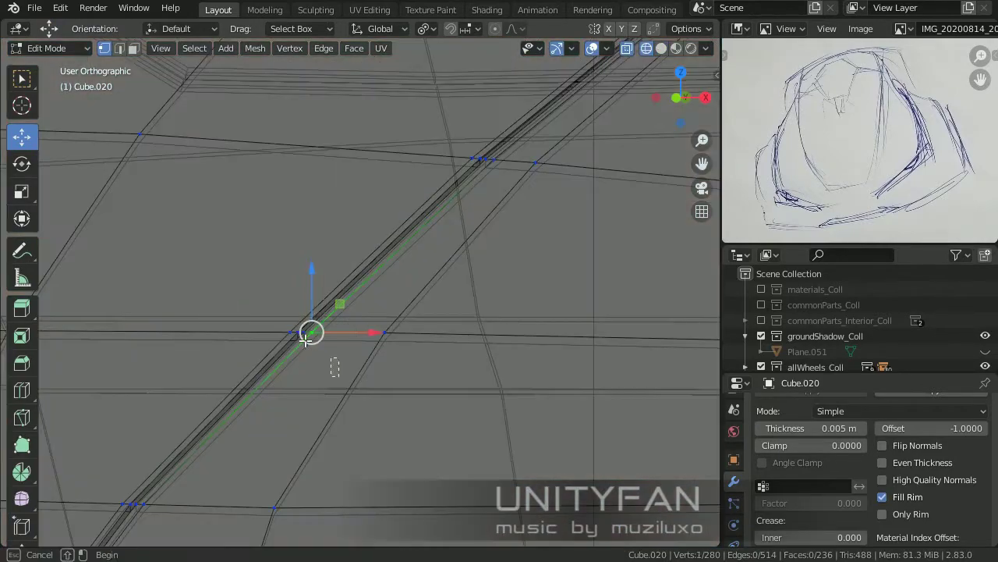
left_click_drag(306, 337, 343, 374)
key("alt+z")
mouse_move(344, 374)
middle_mouse_down()
mouse_move(468, 346)
mouse_move(418, 365)
middle_mouse_up()
middle_click_drag(418, 257, 401, 234)
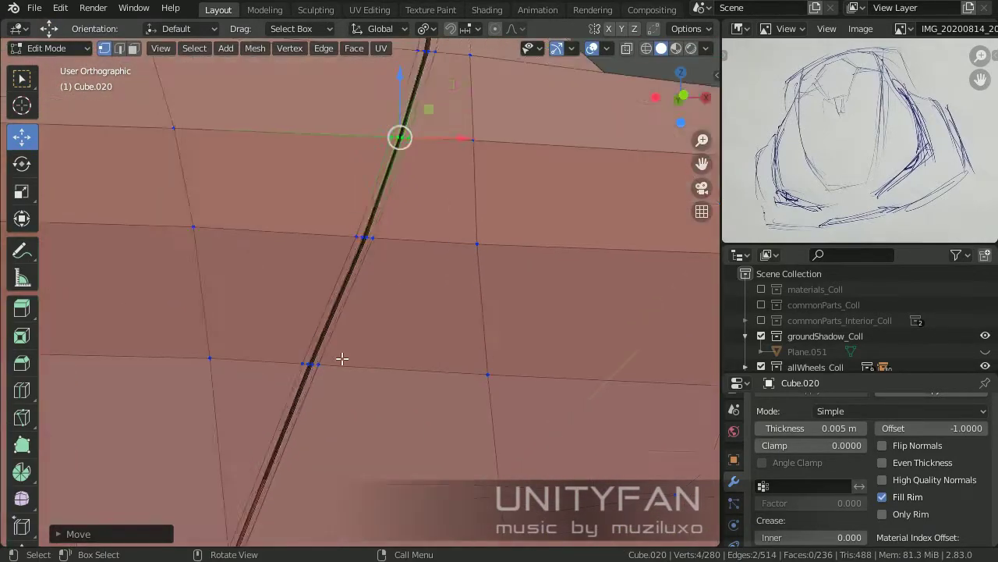
key("alt+z")
key("z")
left_click(468, 334)
key("alt+z")
scroll(444, 319, "down", 3)
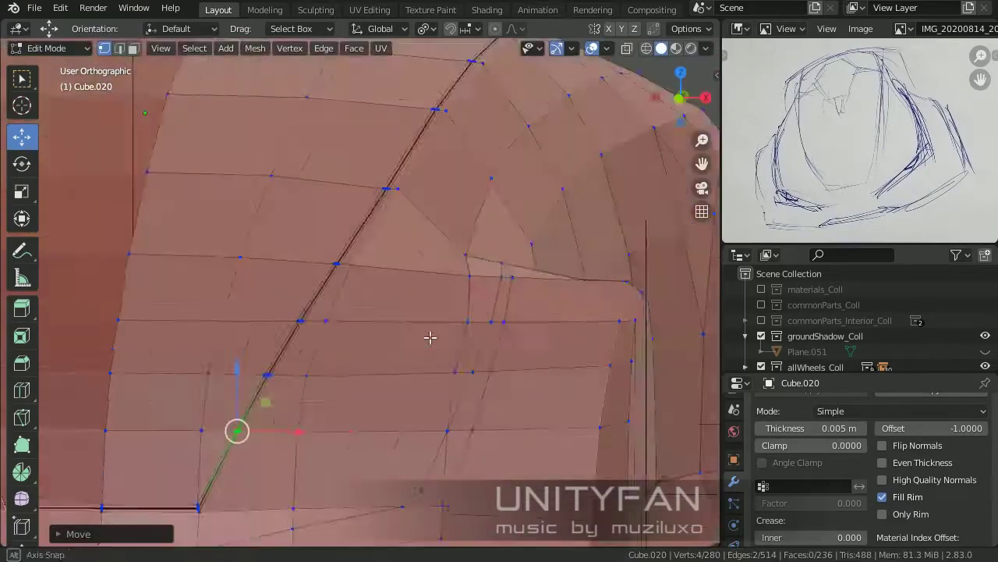
scroll(430, 336, "down", 3)
scroll(445, 307, "down", 2)
scroll(405, 351, "down", 2)
scroll(374, 380, "up", 5)
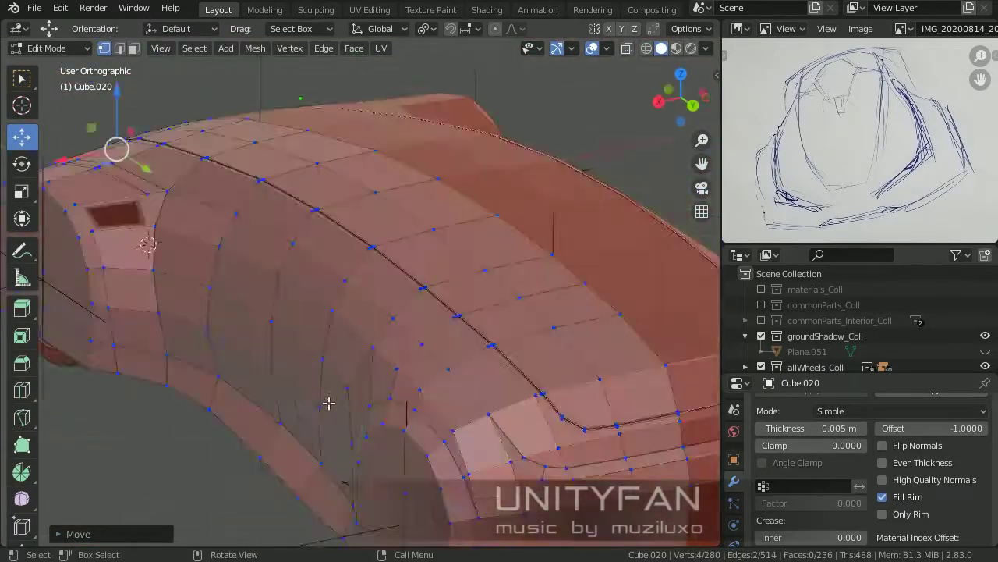
middle_click_drag(328, 403, 446, 326)
scroll(421, 327, "down", 3)
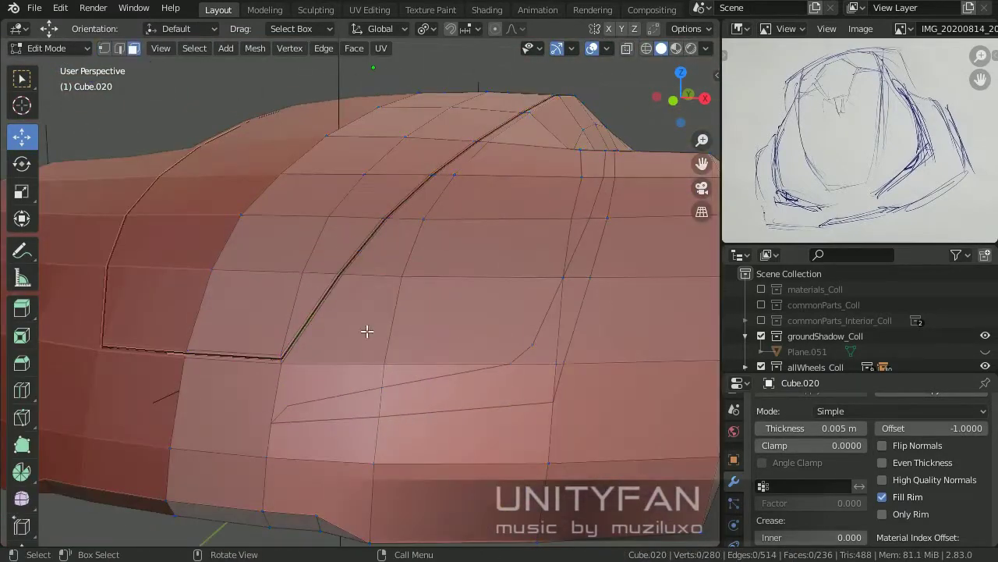
- Separate the L-shaped side-panel strip faces into their own object, Cube.028
key("3")
middle_click_drag(519, 310, 561, 243)
left_click(568, 239, "ctrl")
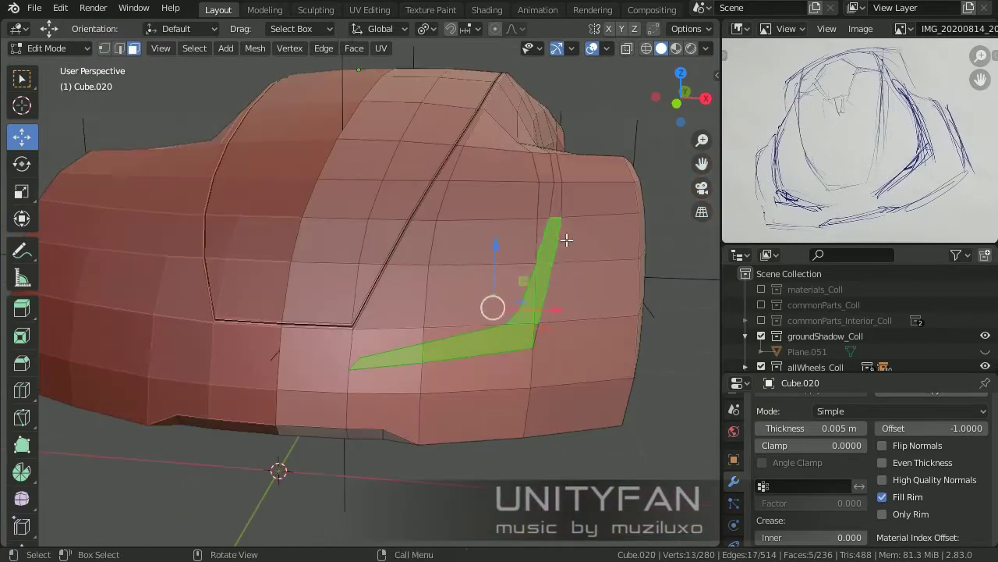
scroll(502, 372, "up", 3)
middle_click_drag(501, 372, 494, 223)
scroll(475, 335, "down", 3)
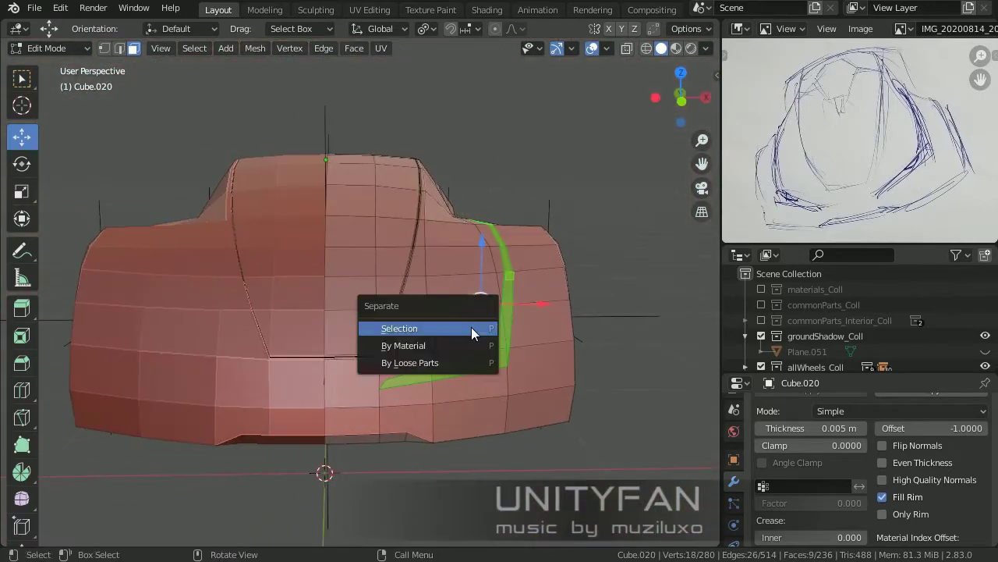
key("Tab")
scroll(125, 147, "up", 3)
scroll(316, 379, "down", 4)
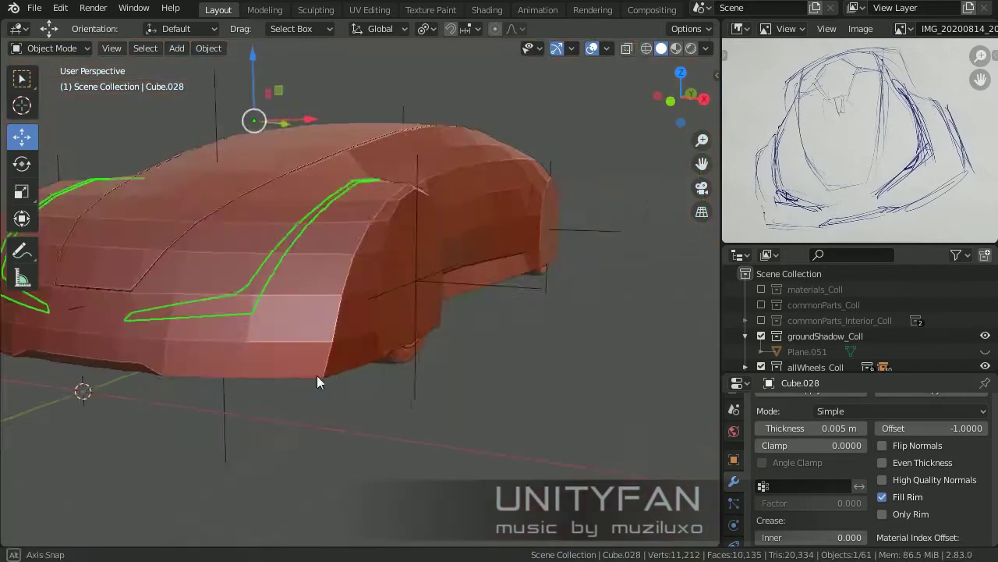
mouse_move(316, 379)
middle_mouse_down()
mouse_move(367, 346)
mouse_move(249, 325)
middle_mouse_up()
- Back in Cube.020's Edit Mode, move the selected body vertices to a new position
key("Tab")
scroll(167, 309, "up", 5)
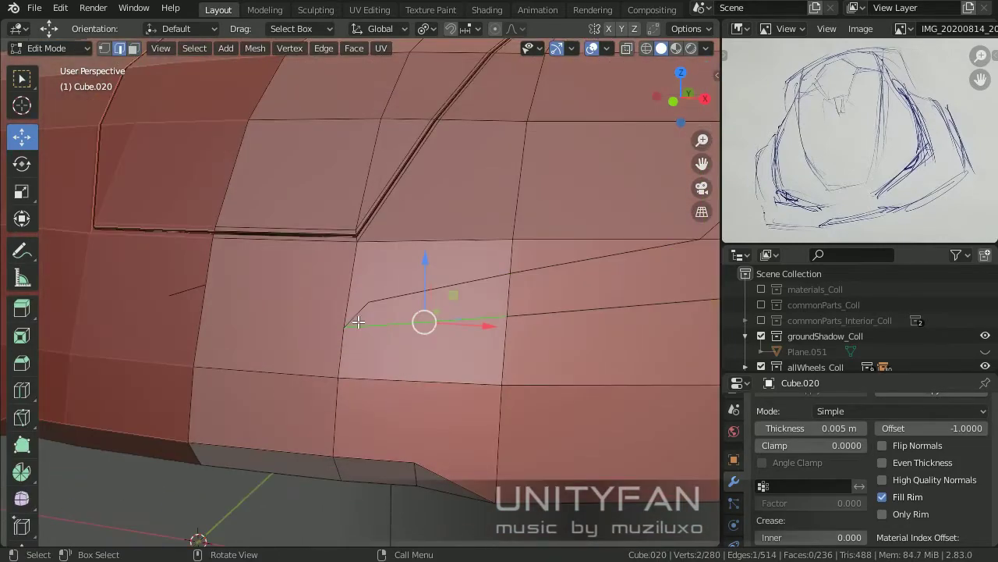
scroll(358, 322, "up", 3)
scroll(432, 352, "down", 5)
key("g")
left_click(385, 231)
middle_click_drag(385, 232, 321, 256)
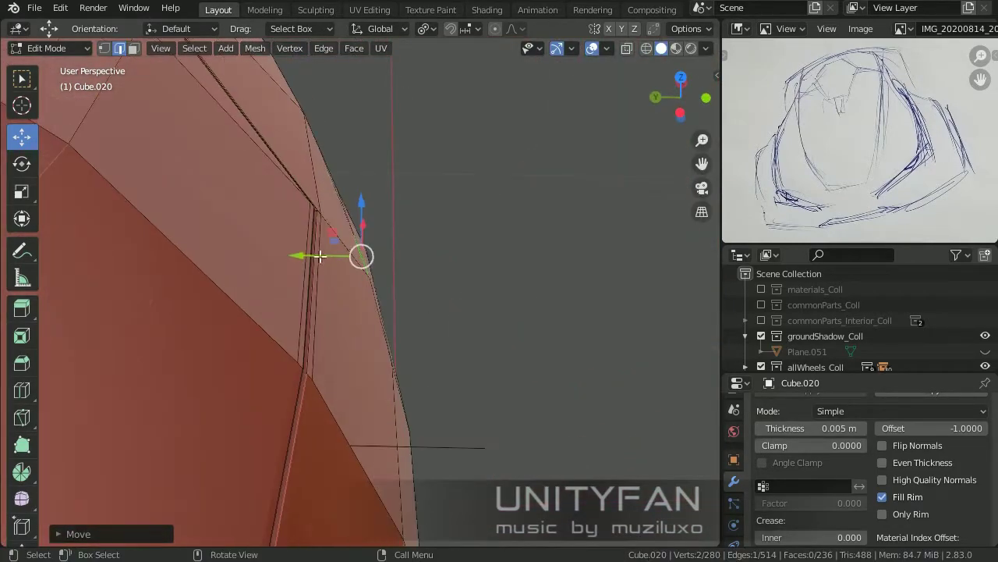
scroll(320, 255, "down", 5)
scroll(288, 316, "down", 3)
mouse_move(288, 317)
middle_mouse_down()
mouse_move(379, 338)
mouse_move(423, 364)
middle_mouse_up()
scroll(424, 363, "up", 3)
- Reposition a vertex and select the vertices and faces on the car's front corner
scroll(479, 307, "up", 3)
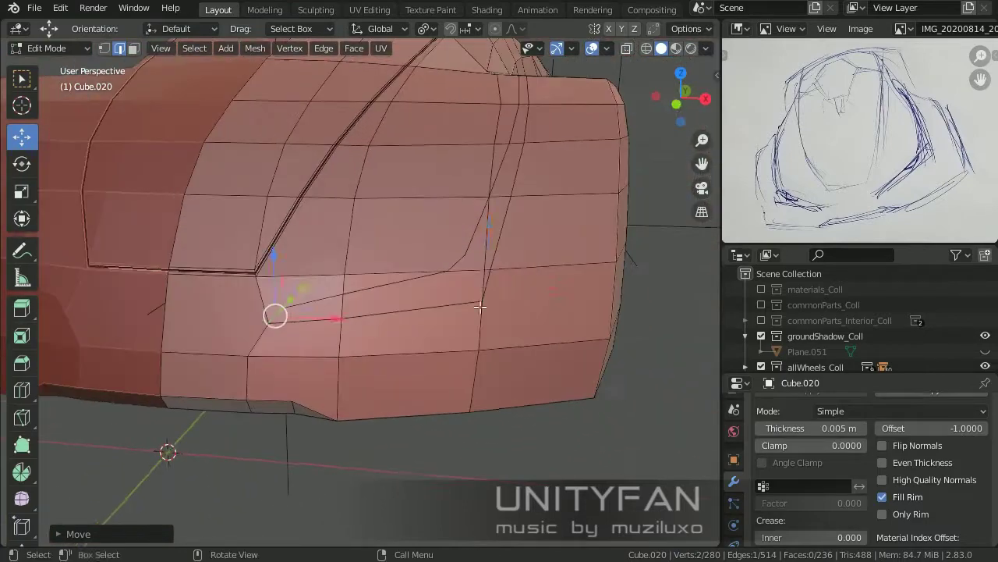
left_click(480, 308, "ctrl")
key("g")
left_click(457, 276)
middle_click_drag(457, 276, 408, 343)
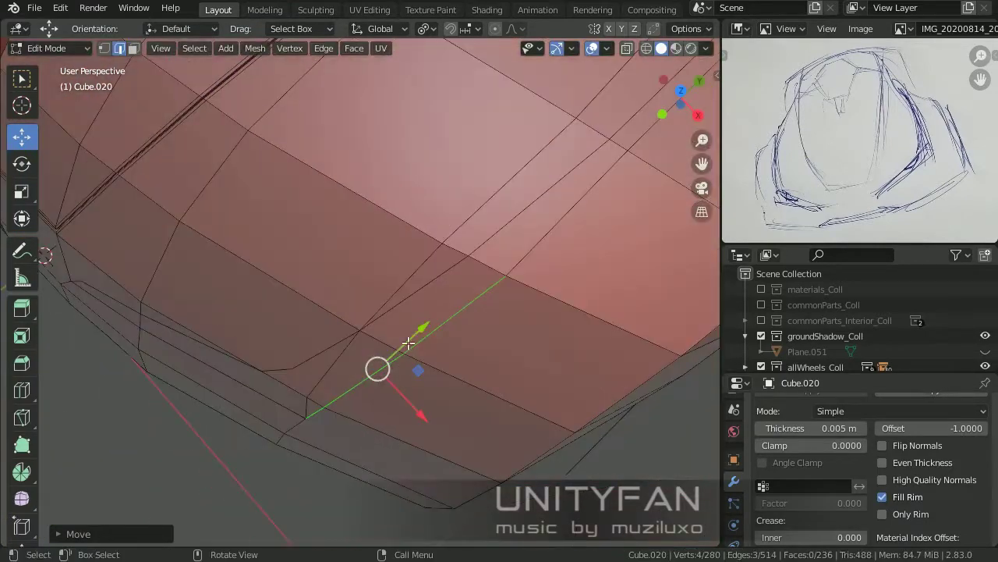
key("1")
scroll(408, 343, "down", 3)
middle_click_drag(335, 350, 366, 258)
left_click(369, 272)
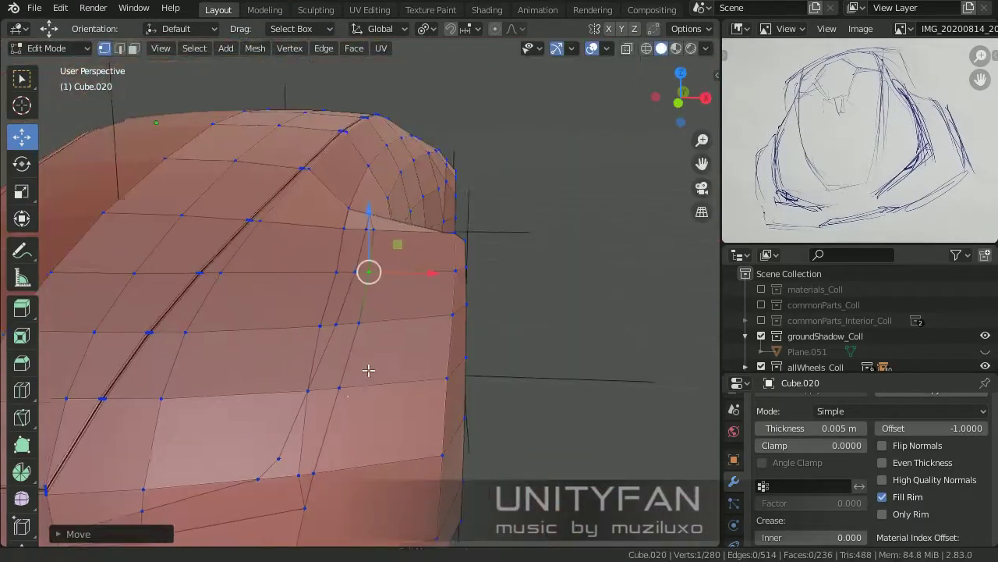
mouse_move(369, 370)
middle_mouse_down()
mouse_move(405, 278)
mouse_move(280, 362)
middle_mouse_up()
key("3")
left_click(446, 297, "ctrl")
mouse_move(446, 298)
middle_mouse_down()
mouse_move(414, 327)
mouse_move(424, 316)
middle_mouse_up()
scroll(429, 348, "up", 4)
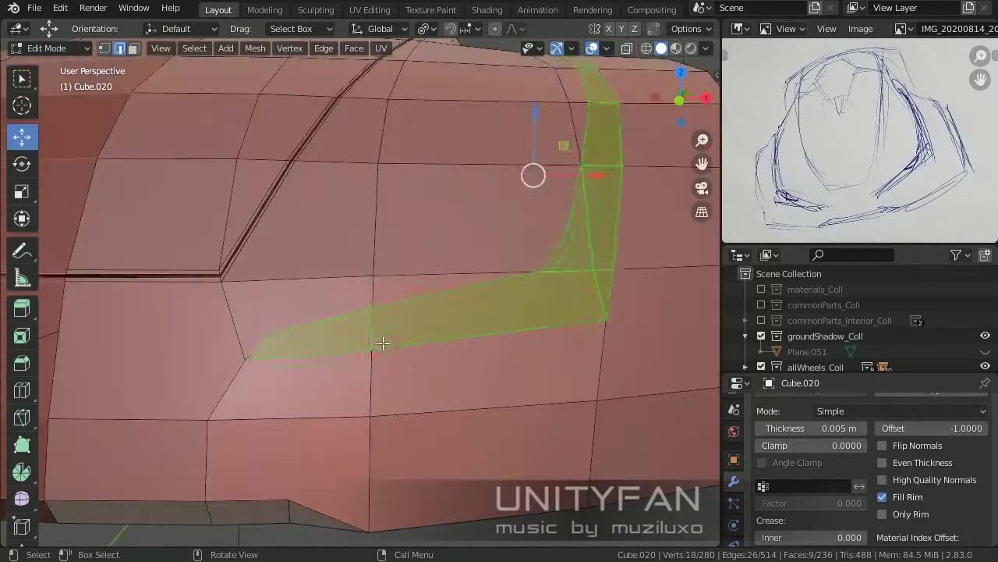
- Select an edge path around the side vent outline and bevel it into a narrow panel gap
key("2")
left_click(474, 416, "ctrl")
middle_click_drag(474, 416, 487, 256)
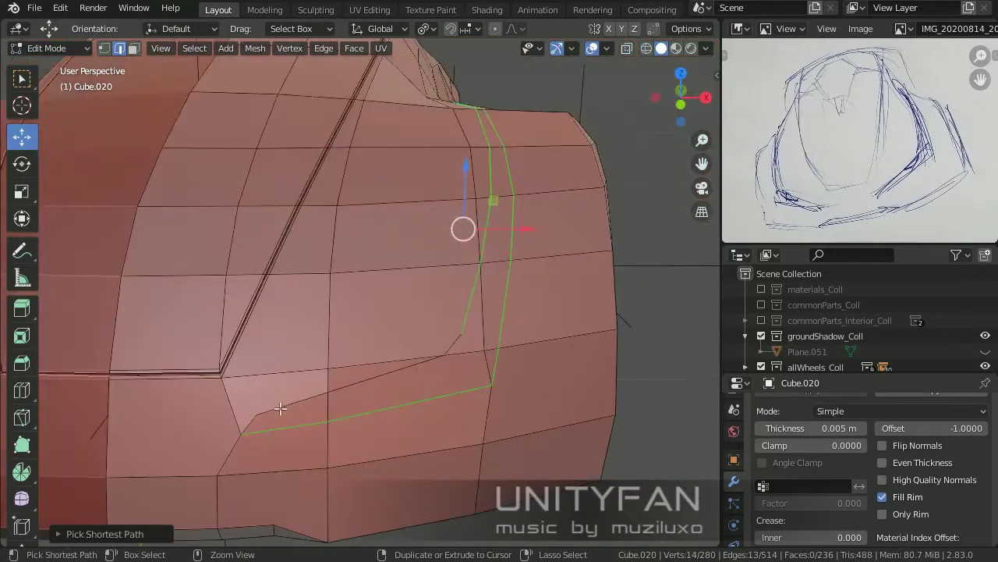
mouse_move(257, 445)
middle_mouse_down()
mouse_move(357, 323)
mouse_move(554, 392)
middle_mouse_up()
left_click(356, 323, "ctrl")
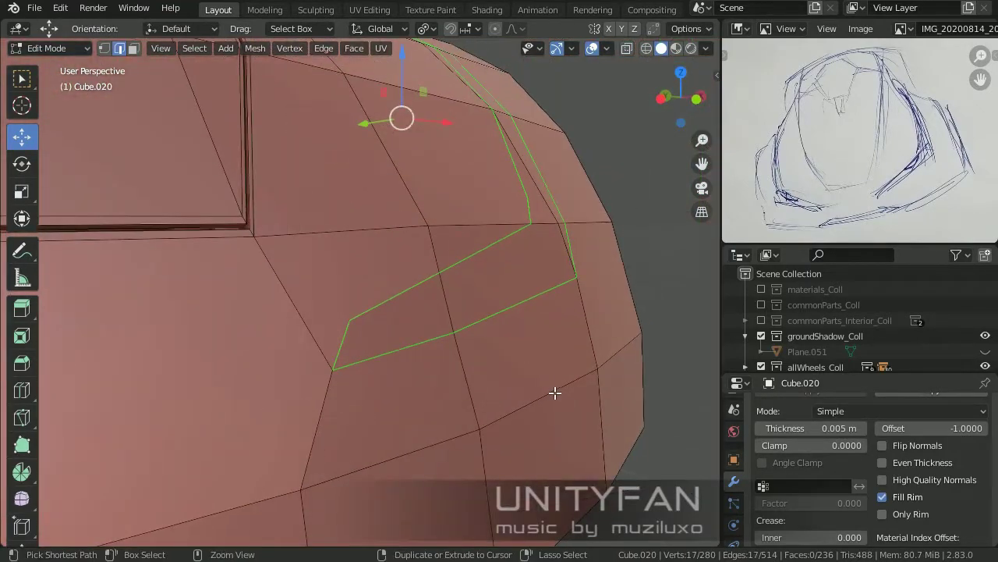
left_click(562, 395)
scroll(563, 395, "up", 3)
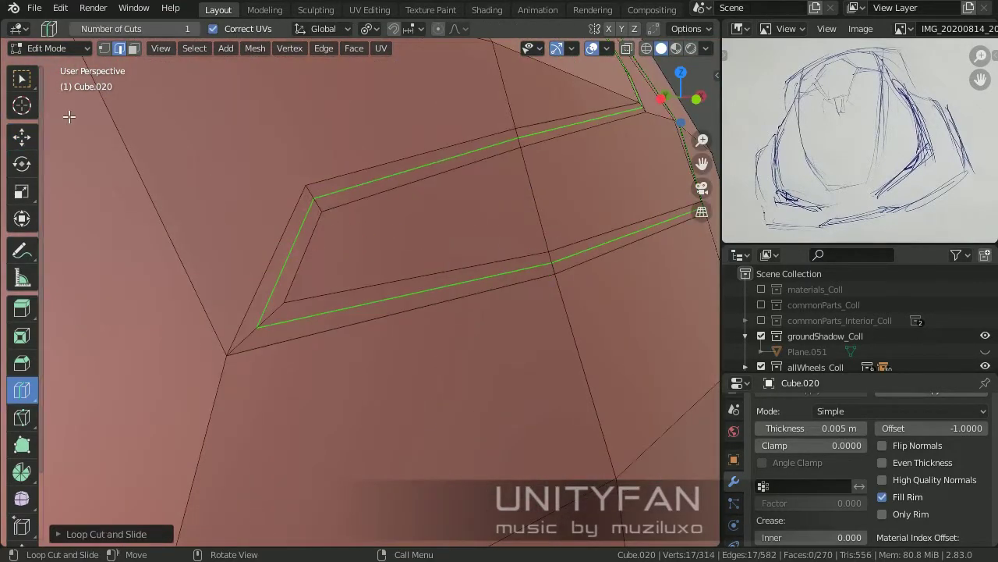
scroll(312, 245, "down", 3)
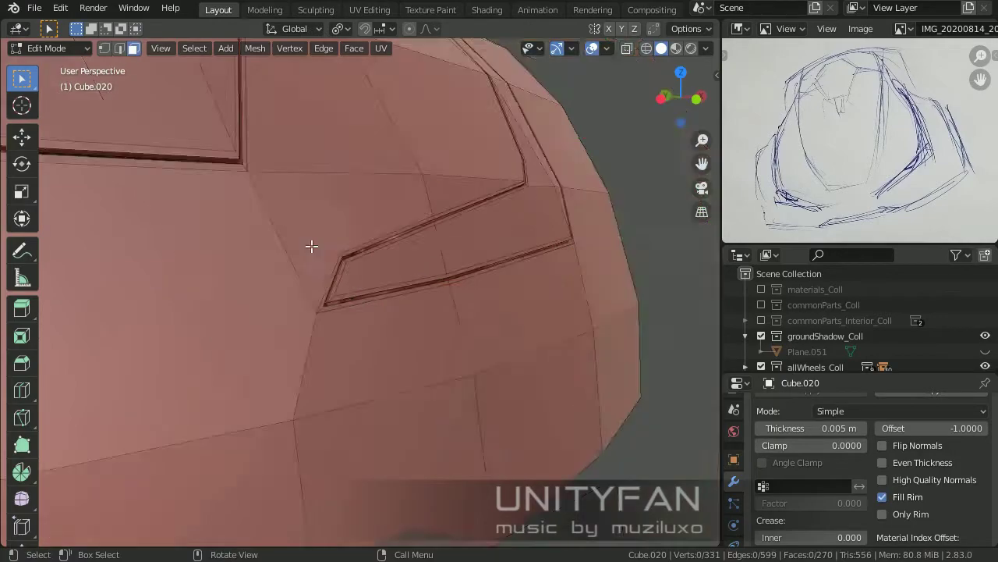
middle_click_drag(312, 245, 267, 413)
scroll(218, 341, "up", 4)
- Inspect the new groove in wireframe and solid shading around the stray end vertex
key("Tab")
key("Tab")
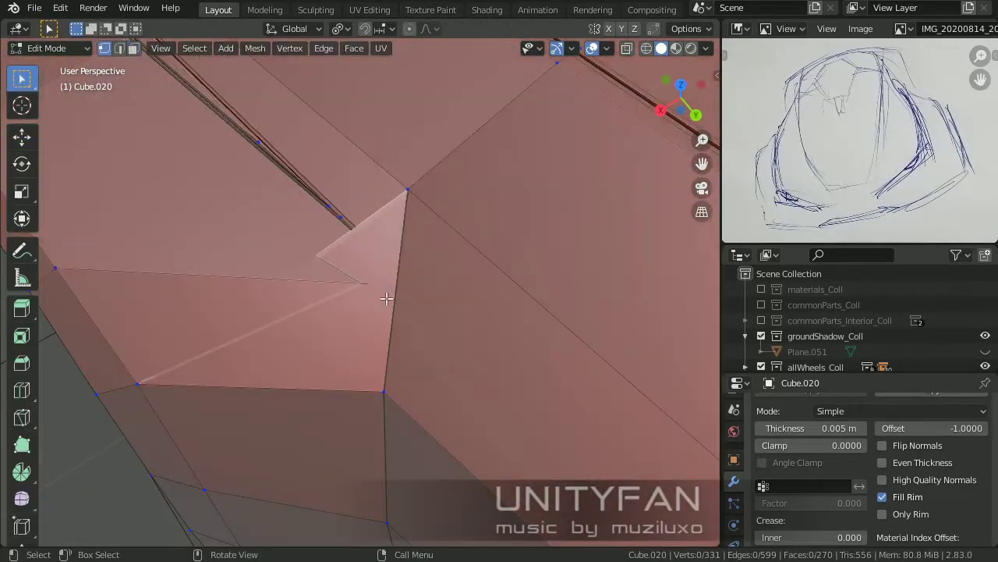
key("shift+z")
left_click(452, 219)
key("z")
left_click(473, 226)
mouse_move(474, 226)
middle_mouse_down()
mouse_move(353, 288)
mouse_move(307, 239)
mouse_move(329, 282)
middle_mouse_up()
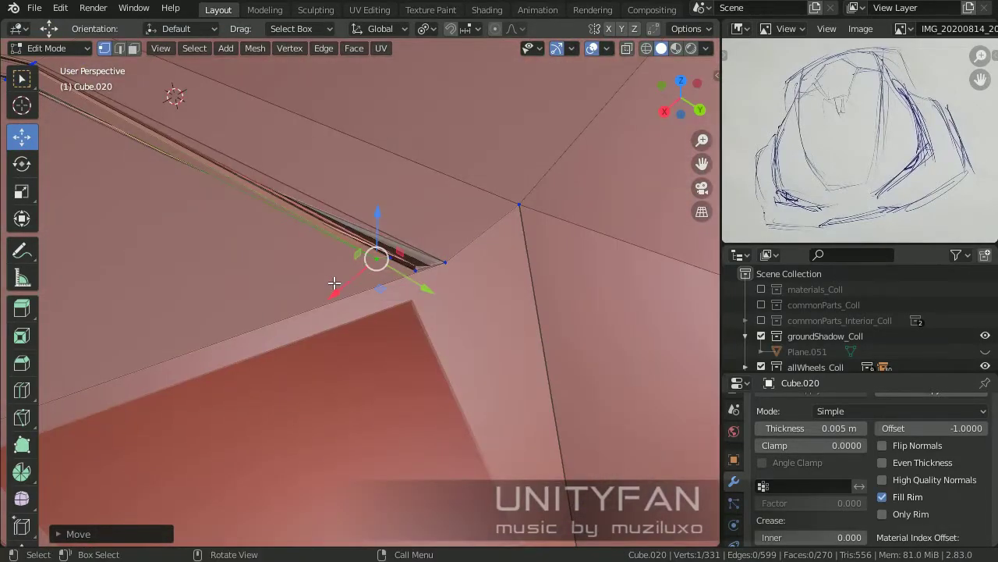
- Delete the long stray face inside the gap strip
scroll(844, 442, "up", 3)
middle_click_drag(499, 305, 412, 373)
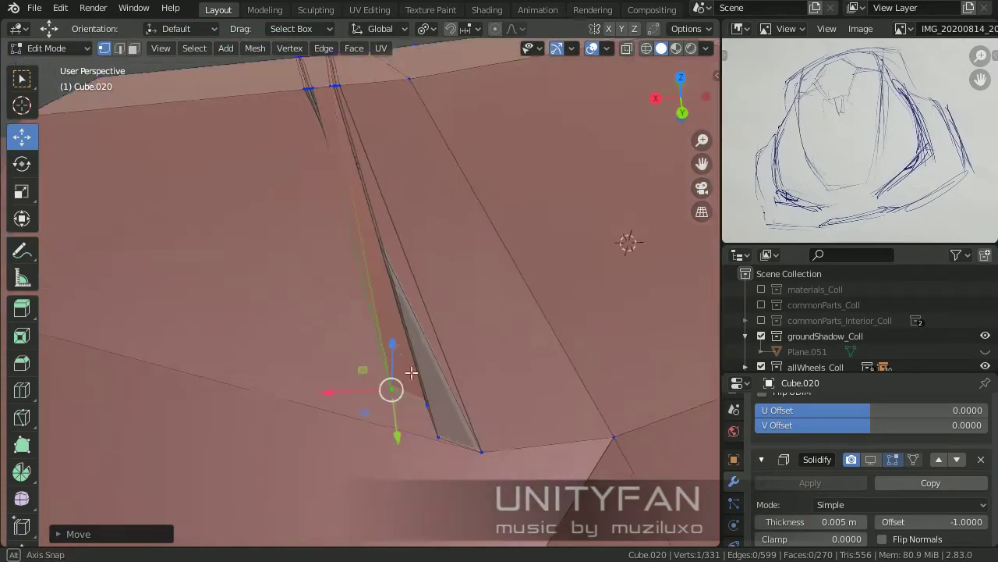
middle_click_drag(375, 277, 494, 281)
key("3")
left_click(363, 395)
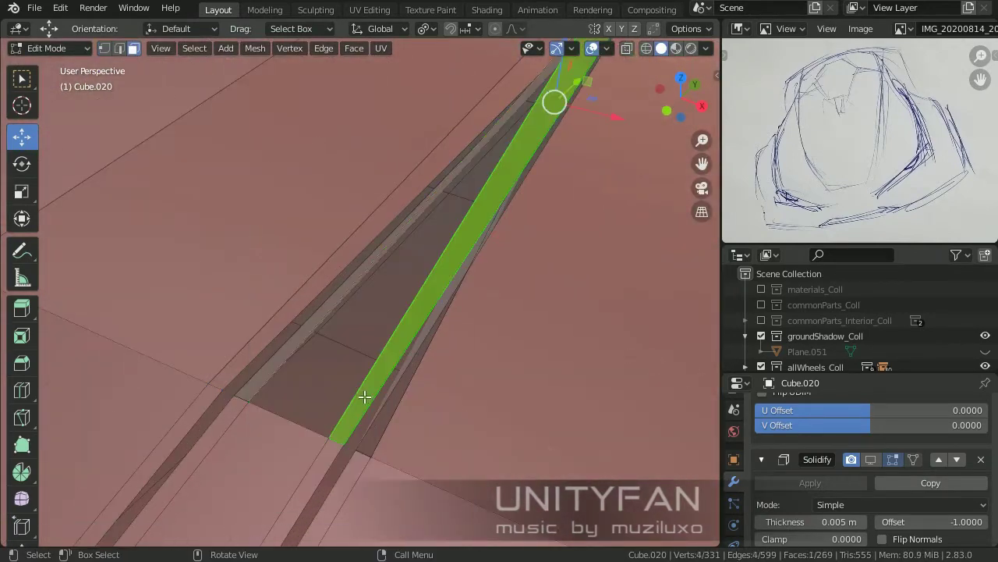
key("Delete")
- At the gap end, cut with the knife and join the two vertices with an edge
mouse_move(348, 340)
middle_mouse_down()
mouse_move(245, 196)
mouse_move(336, 260)
middle_mouse_up()
key("1")
key("c")
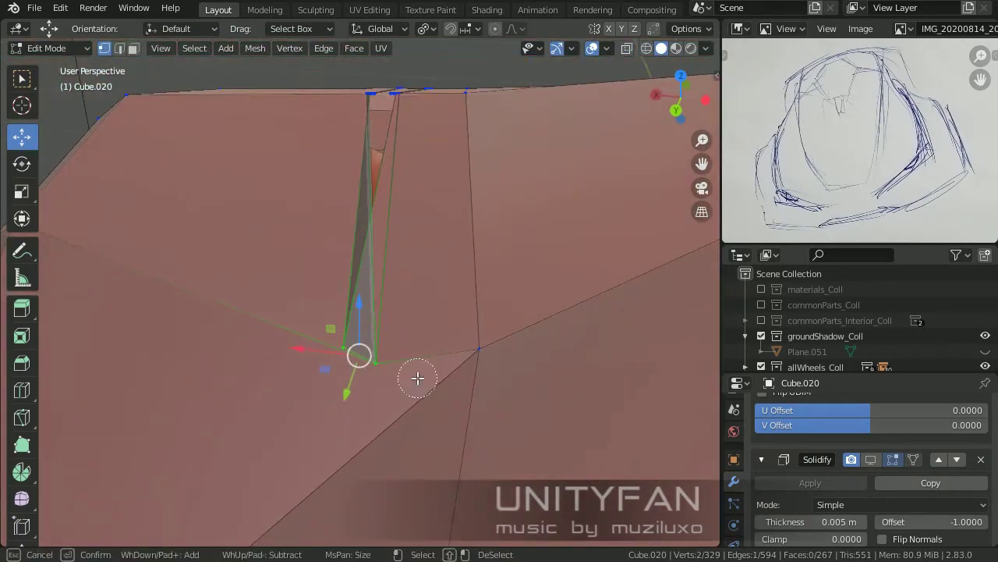
mouse_move(233, 320)
middle_mouse_down()
mouse_move(258, 338)
mouse_move(546, 292)
mouse_move(439, 339)
mouse_move(108, 327)
mouse_move(313, 340)
middle_mouse_up()
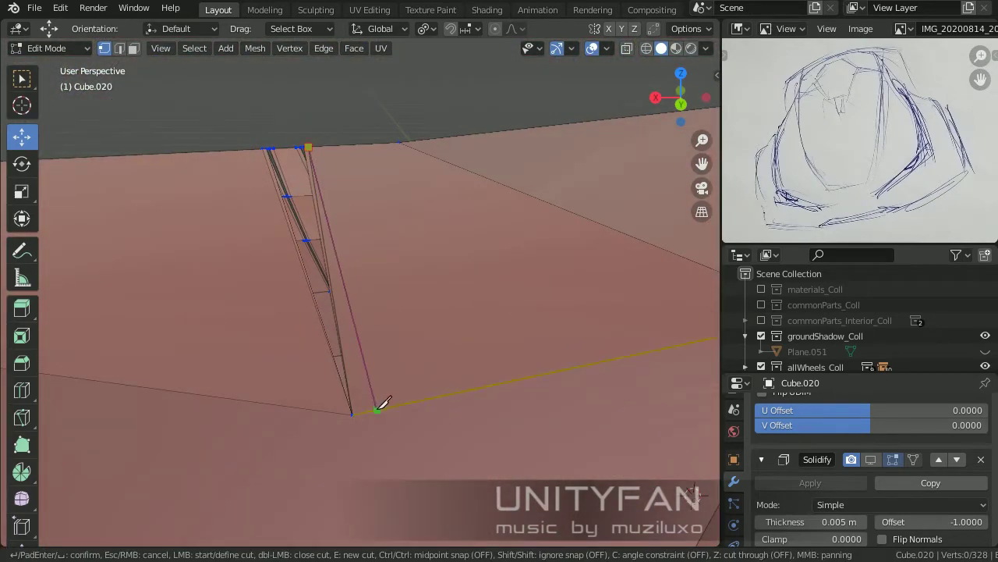
middle_click_drag(382, 404, 412, 468)
key("Escape")
mouse_move(356, 368)
middle_mouse_down()
mouse_move(394, 439)
mouse_move(541, 205)
mouse_move(411, 360)
middle_mouse_up()
key("j")
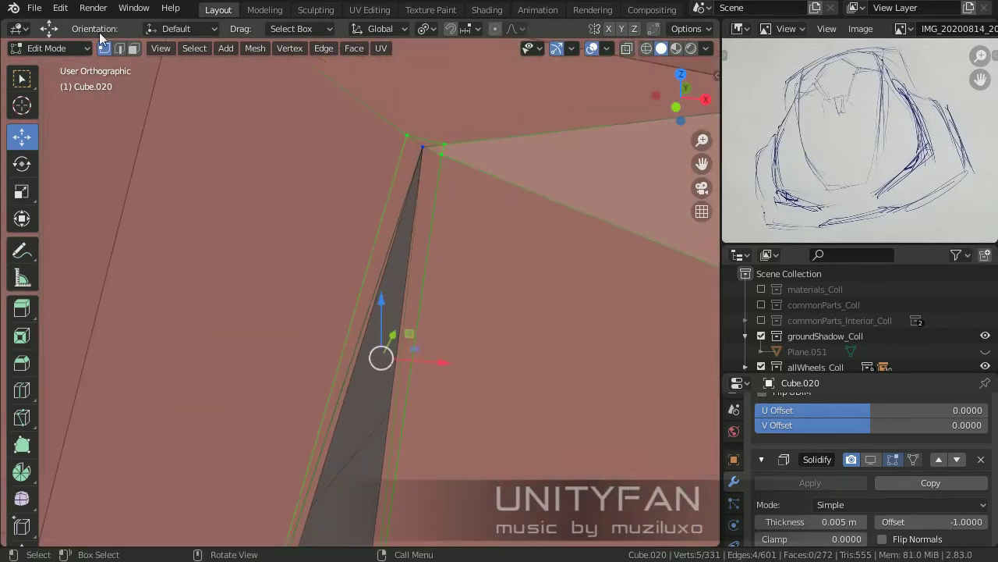
- Merge the two triangles in the thin strip into one face and adjust its corner vertex
left_click(400, 269, "shift")
middle_click_drag(401, 269, 368, 307)
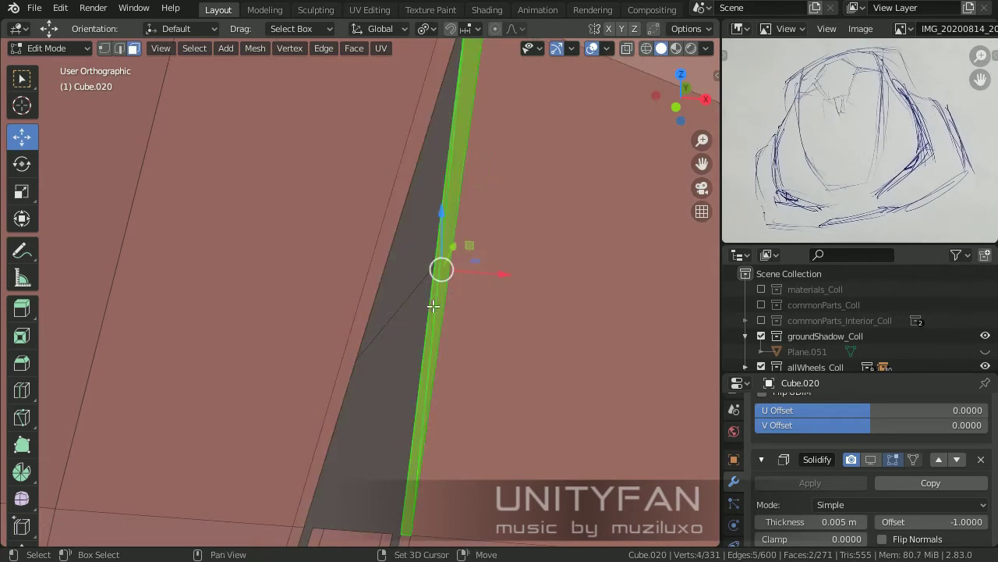
key("alt+j")
mouse_move(432, 306)
middle_mouse_down()
mouse_move(457, 294)
mouse_move(301, 383)
middle_mouse_up()
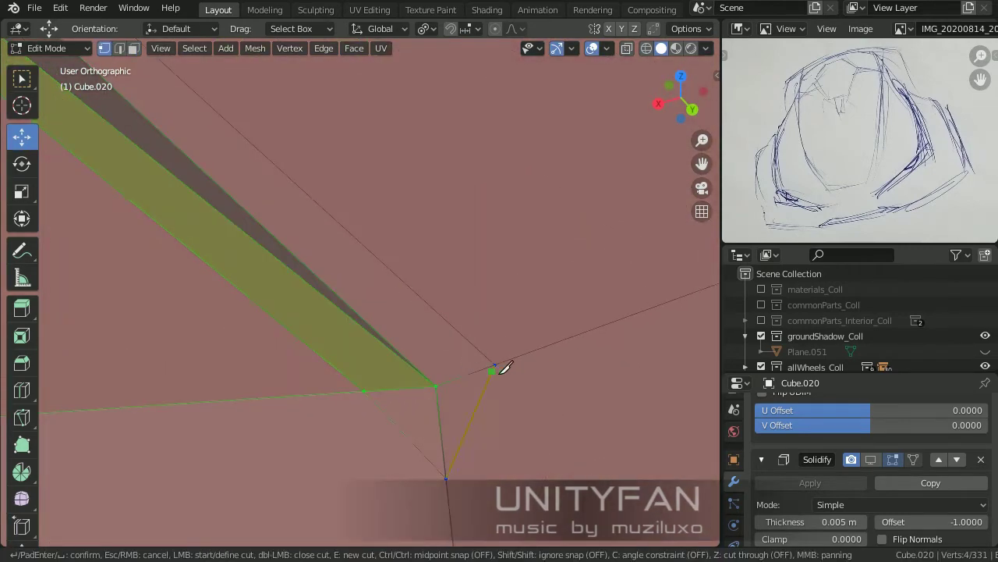
left_click(401, 349)
mouse_move(401, 348)
middle_mouse_down()
mouse_move(379, 355)
mouse_move(546, 423)
mouse_move(494, 312)
mouse_move(330, 336)
mouse_move(372, 407)
mouse_move(230, 424)
mouse_move(318, 385)
middle_mouse_up()
left_click(372, 361)
key("Tab")
key("Tab")
- Extrude the gap-end edges and move them along the gap into a tidy point
left_click(367, 455, "ctrl")
key("e")
left_click(234, 352)
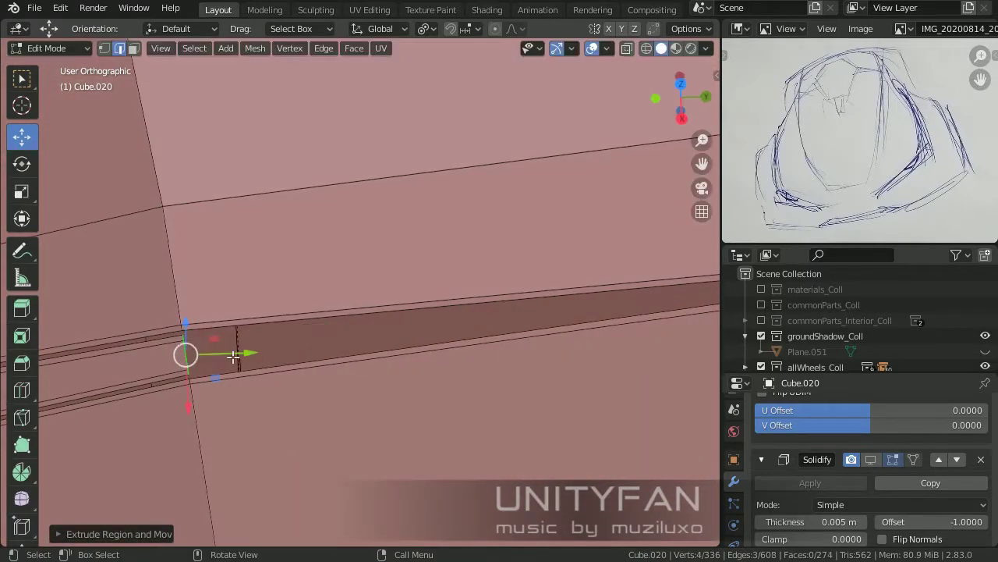
key("g")
left_click(413, 359)
mouse_move(413, 359)
middle_mouse_down("shift")
mouse_move(639, 288)
mouse_move(590, 345)
mouse_move(580, 401)
middle_mouse_up("shift")
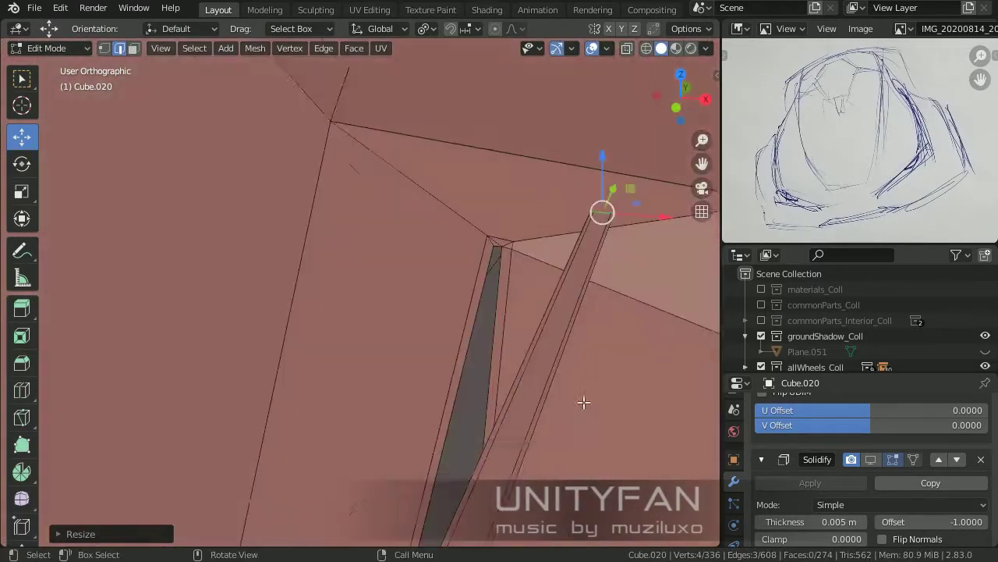
key("g")
left_click(463, 312)
mouse_move(463, 312)
middle_mouse_down()
mouse_move(425, 360)
mouse_move(335, 397)
middle_mouse_up()
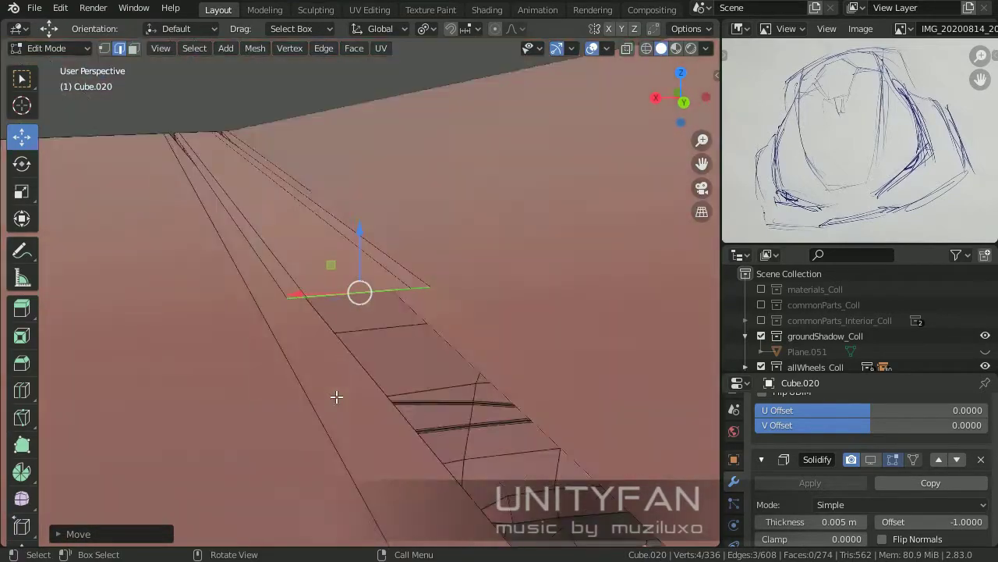
key("g")
mouse_move(380, 313)
middle_mouse_down()
mouse_move(356, 401)
mouse_move(447, 441)
mouse_move(595, 302)
mouse_move(520, 359)
mouse_move(501, 392)
mouse_move(482, 359)
middle_mouse_up()
- Check the body in Object Mode, then select a lower edge at the gap end in Edit Mode
key("Tab")
scroll(447, 442, "down", 3)
key("Tab")
left_click(482, 360)
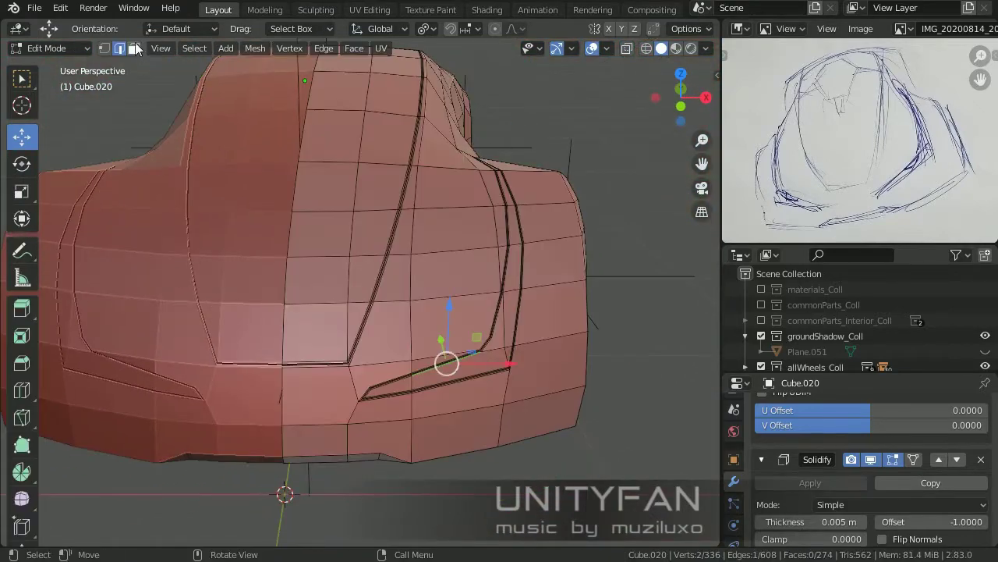
- Reselect the car body, grow its face selection and separate those faces off
key("Tab")
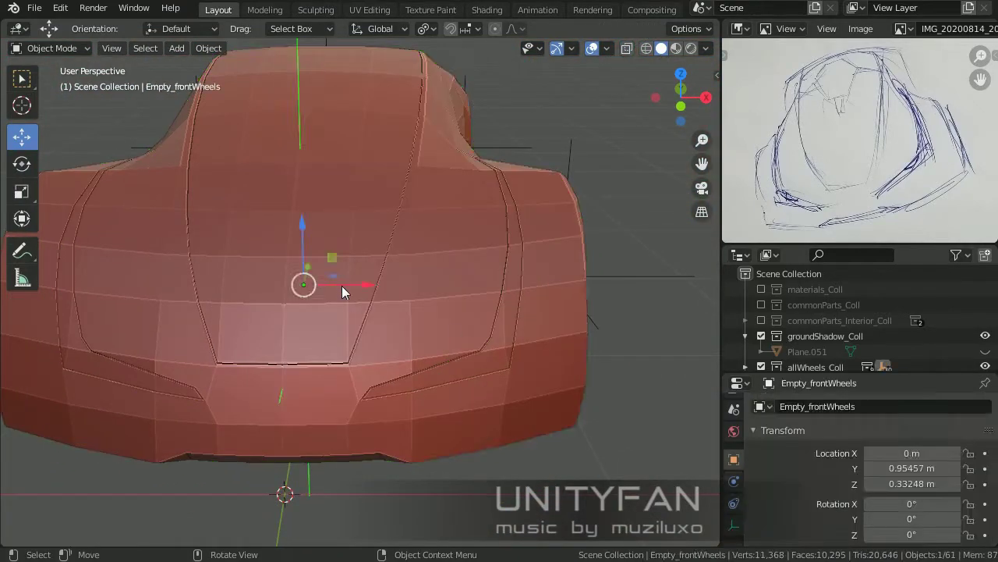
left_click(342, 286)
key("Tab")
key("ctrl+KP_Add")
key("p")
key("Tab")
- Select the wheel-arch panel faces, including the top-right face and the bottom row
mouse_move(457, 270)
middle_mouse_down()
mouse_move(610, 370)
mouse_move(460, 317)
middle_mouse_up()
key("Tab")
left_click(479, 251)
middle_click_drag(337, 377, 317, 414)
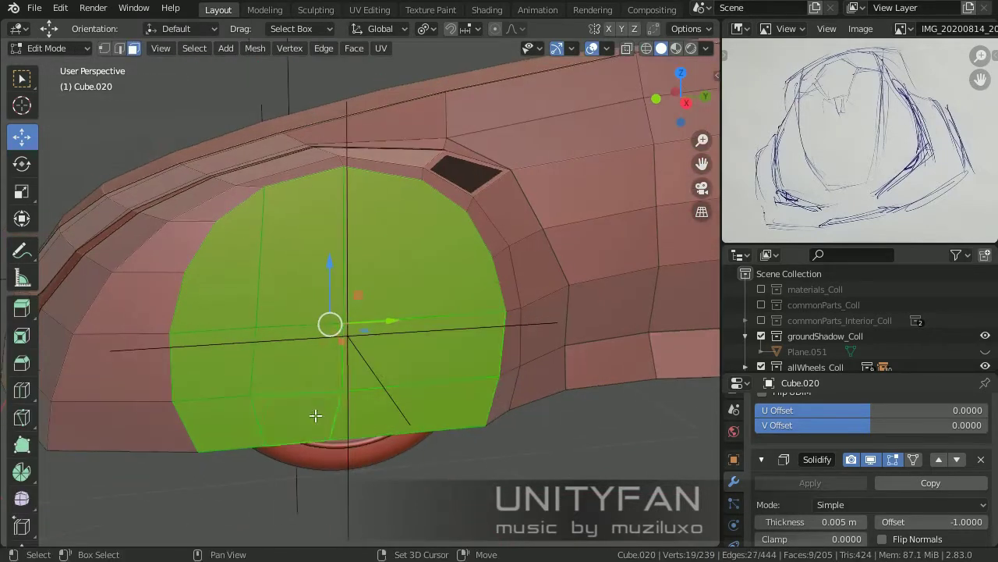
key("1")
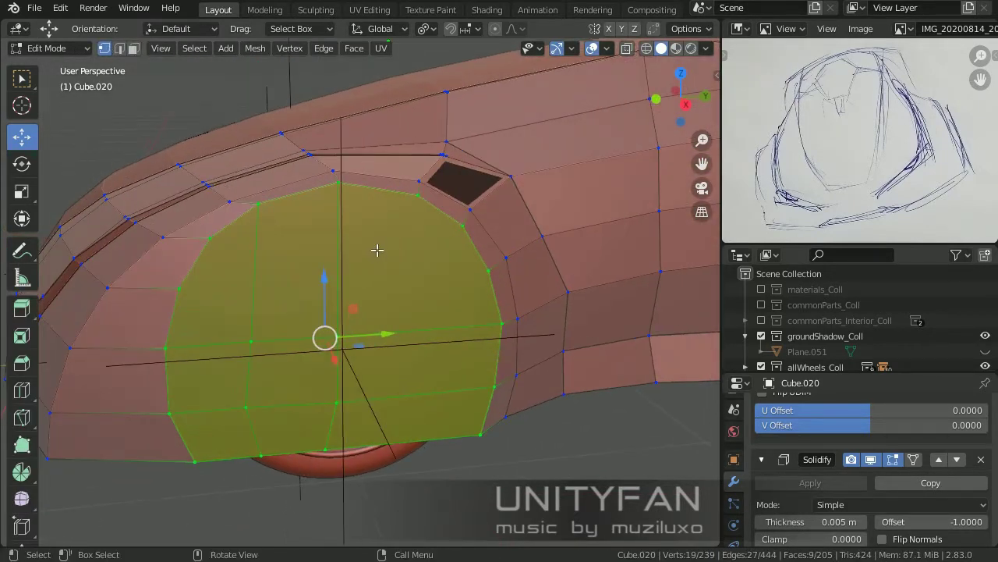
middle_click_drag(377, 249, 426, 245)
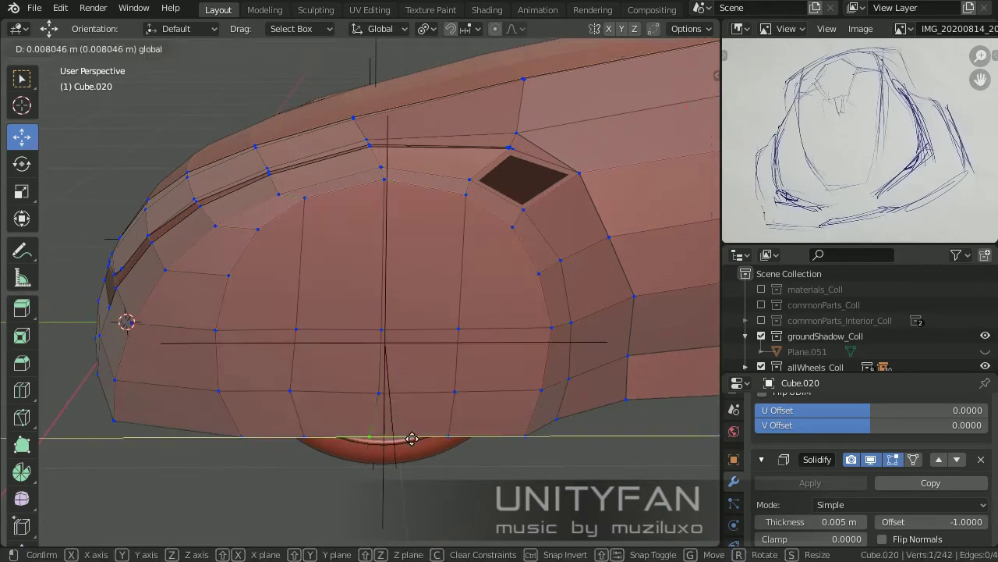
left_click(538, 272)
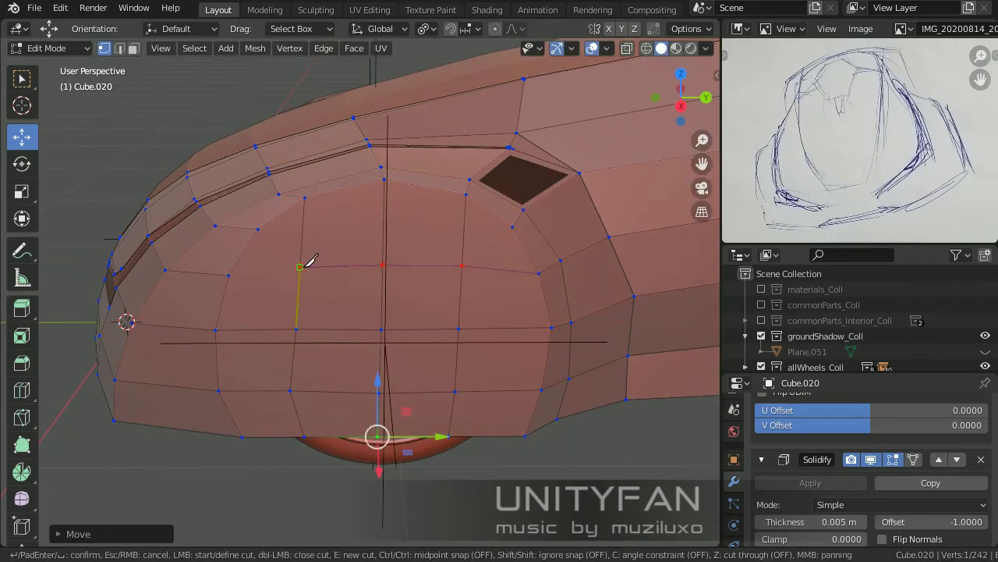
left_click(471, 268, "shift")
left_click(261, 308, "ctrl")
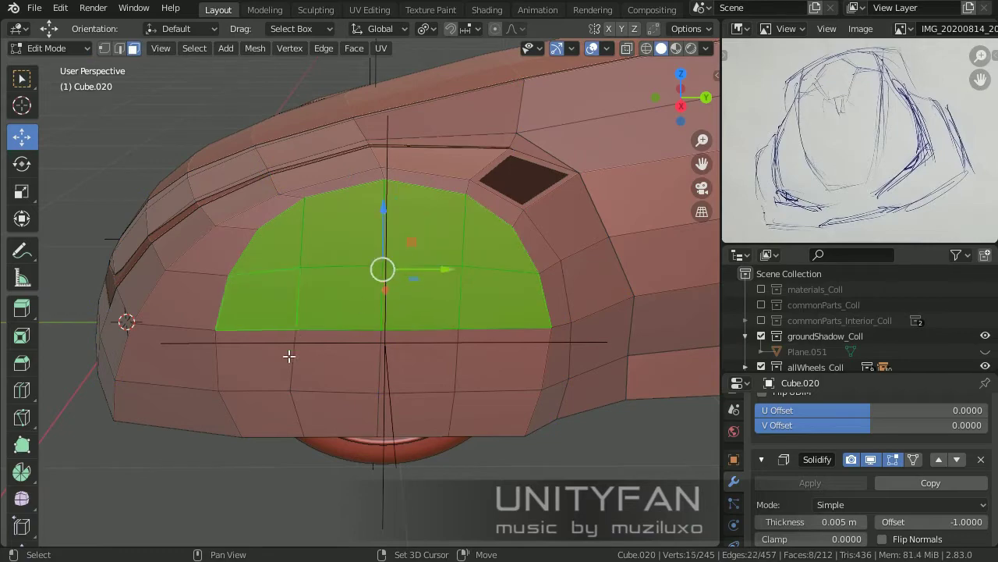
middle_click_drag(297, 416, 423, 330)
- Inset the selected arch faces and reposition the arch's bottom edge
key("i")
left_click(502, 339)
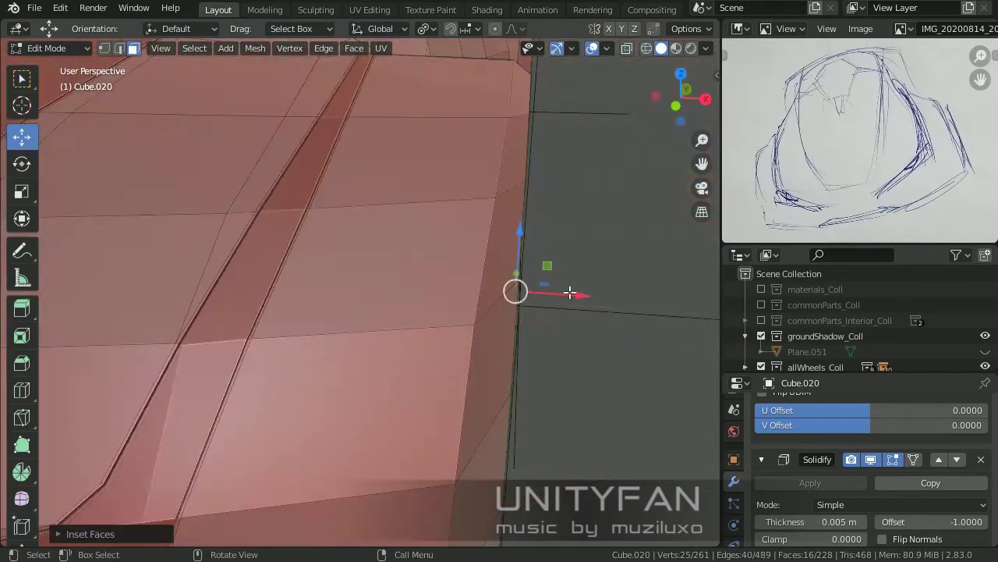
mouse_move(501, 338)
middle_mouse_down()
mouse_move(449, 318)
mouse_move(183, 340)
mouse_move(501, 309)
middle_mouse_up()
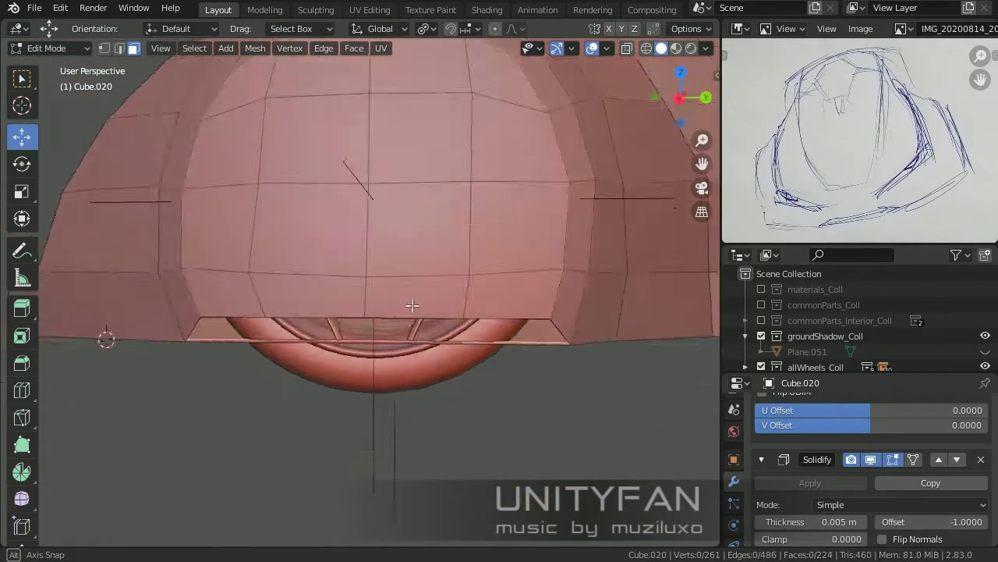
mouse_move(107, 338)
middle_mouse_down()
mouse_move(404, 316)
mouse_move(468, 321)
middle_mouse_up()
key("2")
left_click(437, 323, "ctrl")
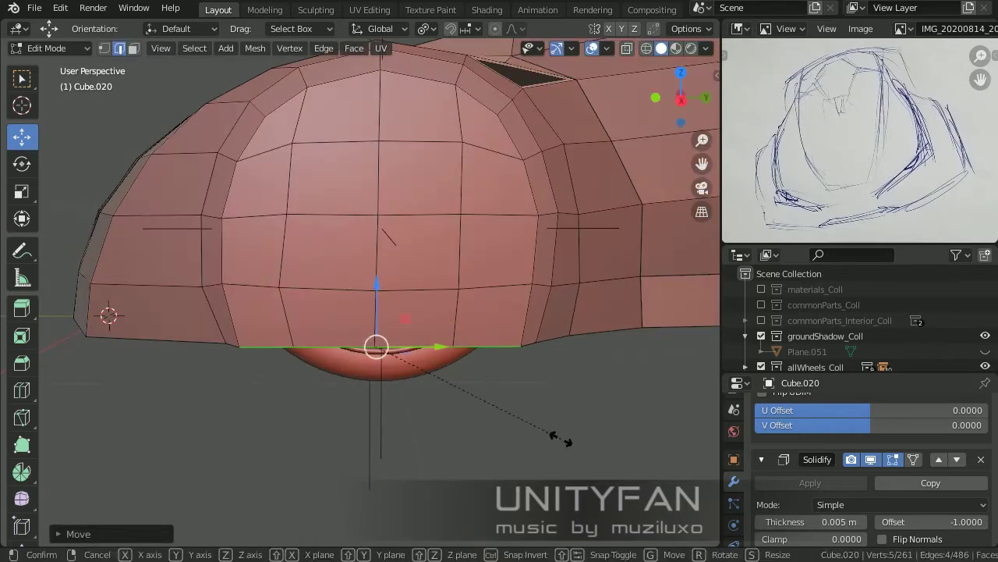
left_click(560, 439)
middle_click_drag(560, 439, 301, 228)
key("1")
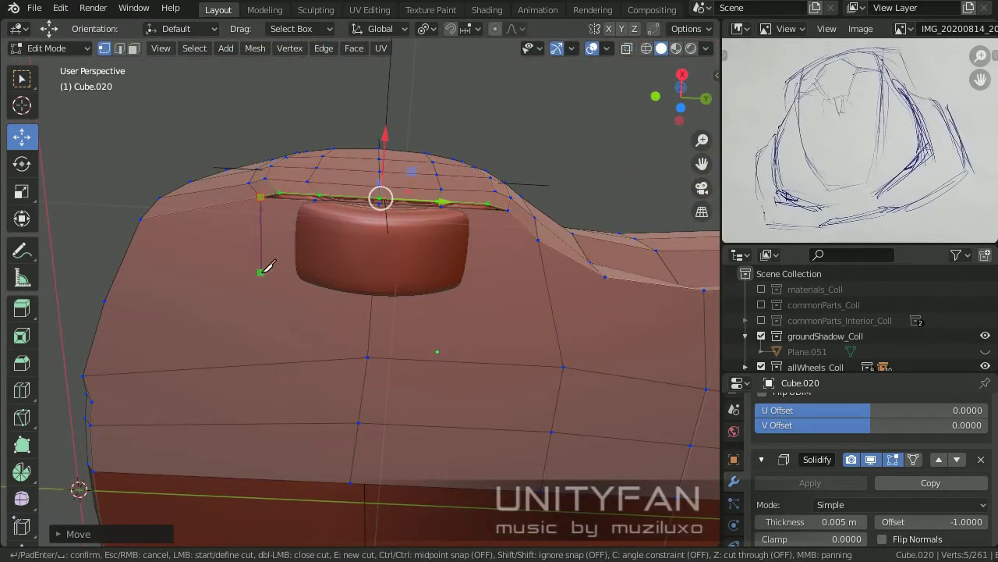
- Select and frame the wheel-arch faces, then inset them and move them into place
mouse_move(432, 248)
middle_mouse_down()
mouse_move(85, 257)
mouse_move(429, 361)
middle_mouse_up()
left_click(470, 263)
key("KP_Decimal")
key("i")
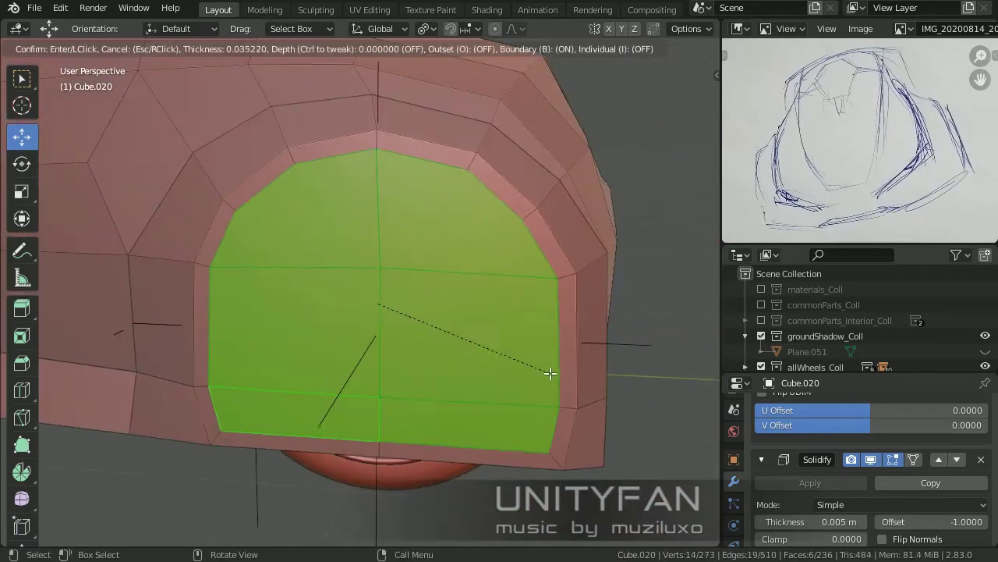
left_click(548, 370)
middle_click_drag(549, 369, 561, 368)
key("g")
left_click(527, 327)
middle_click_drag(527, 326, 336, 242)
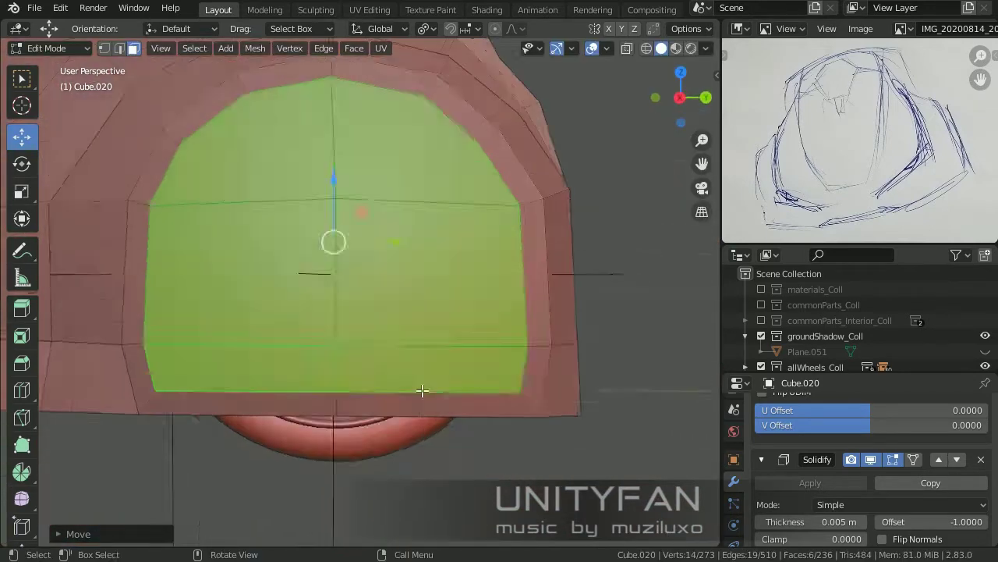
- Delete the inset faces to open a hole above the wheel and scale its top edge
key("x")
left_click(346, 383)
left_click(271, 250, "alt")
key("s")
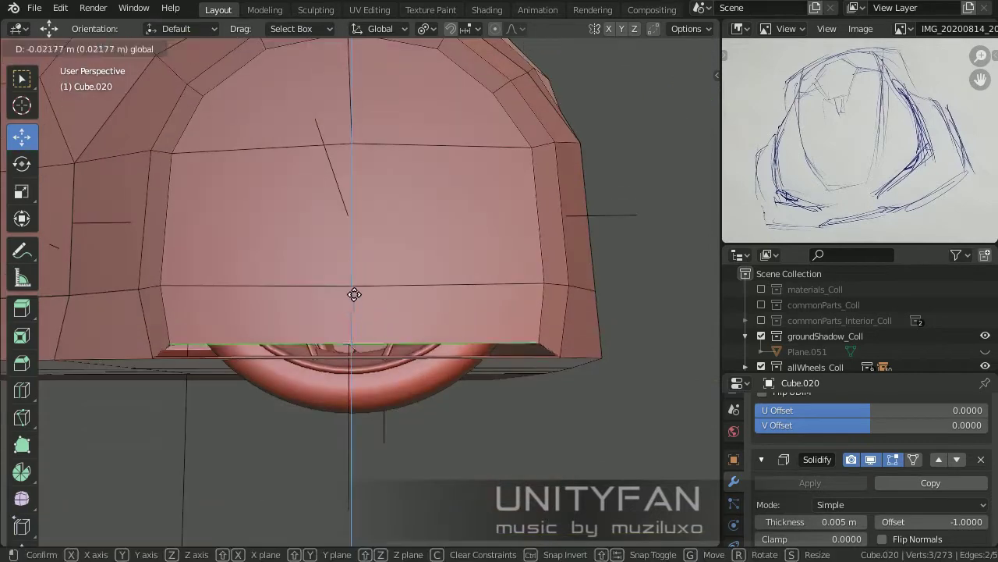
left_click(573, 416)
key("1")
middle_click_drag(573, 417, 242, 248)
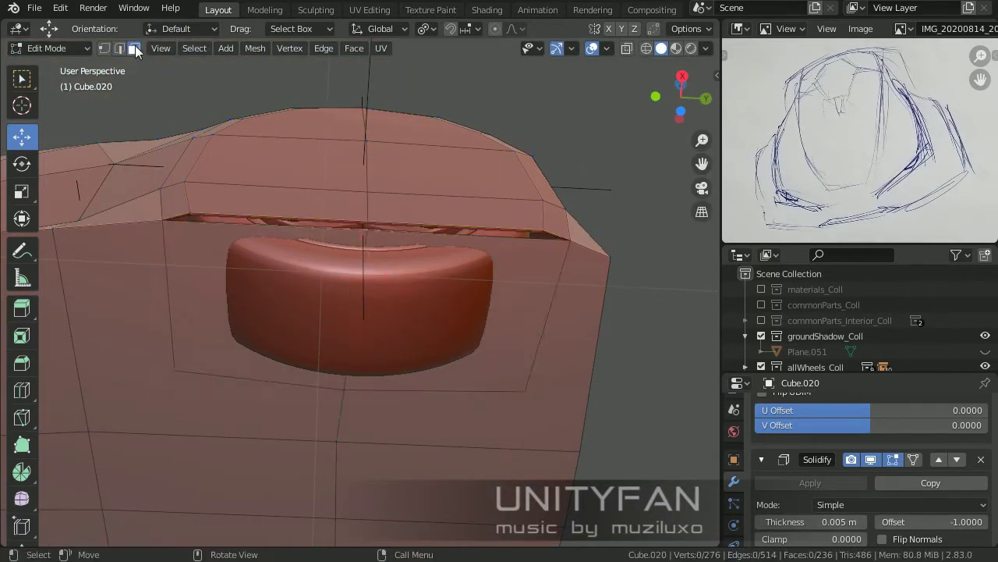
- Grow the selection over the lower side faces and separate them into Cube.030
middle_click_drag(335, 297, 394, 336)
key("ctrl+KP_Add")
middle_click_drag(306, 401, 515, 396)
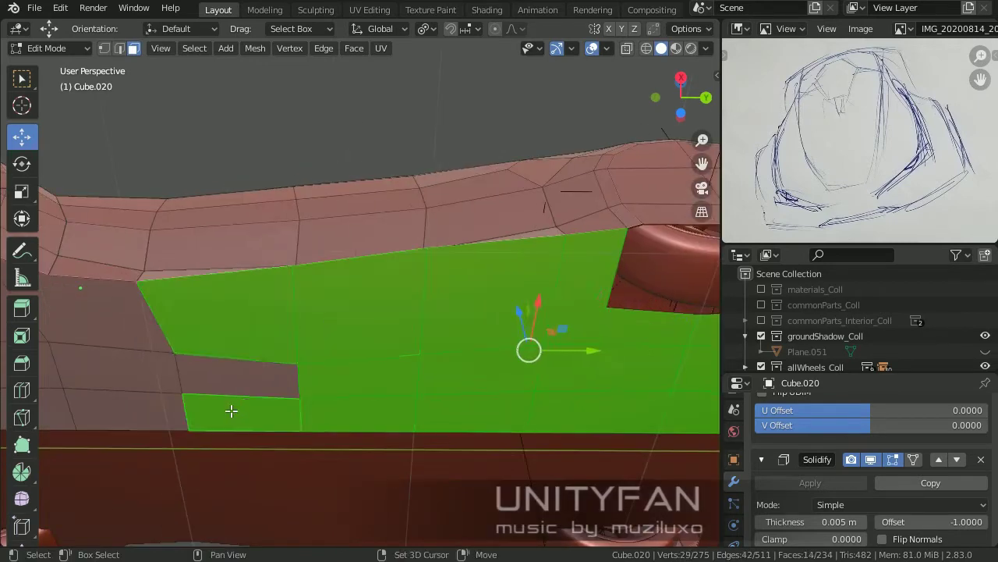
key("ctrl+KP_Add")
mouse_move(232, 410)
middle_mouse_down()
mouse_move(223, 292)
mouse_move(283, 338)
mouse_move(470, 423)
middle_mouse_up()
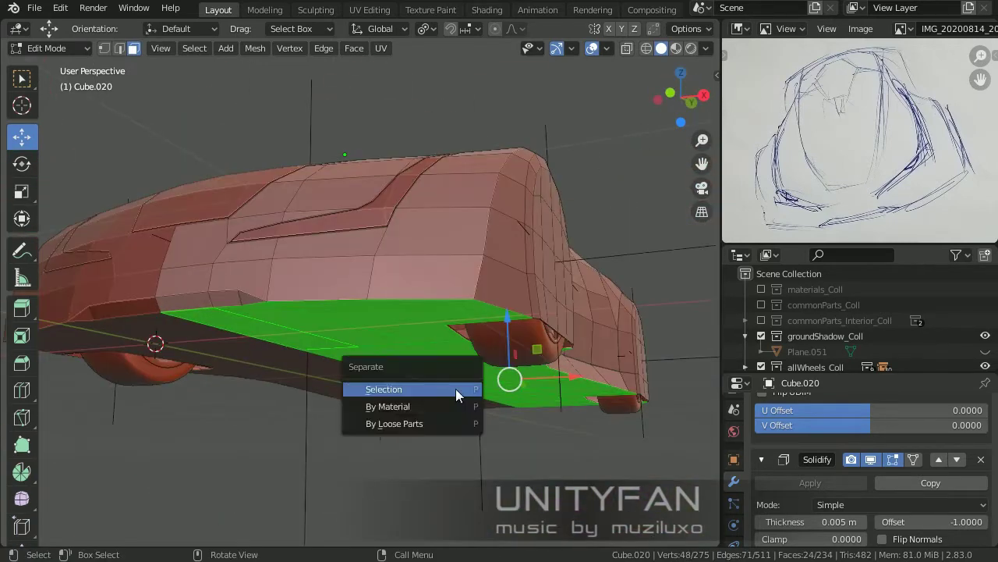
left_click(456, 388)
key("Tab")
left_click(399, 339)
mouse_move(398, 340)
middle_mouse_down()
mouse_move(399, 430)
mouse_move(490, 424)
middle_mouse_up()
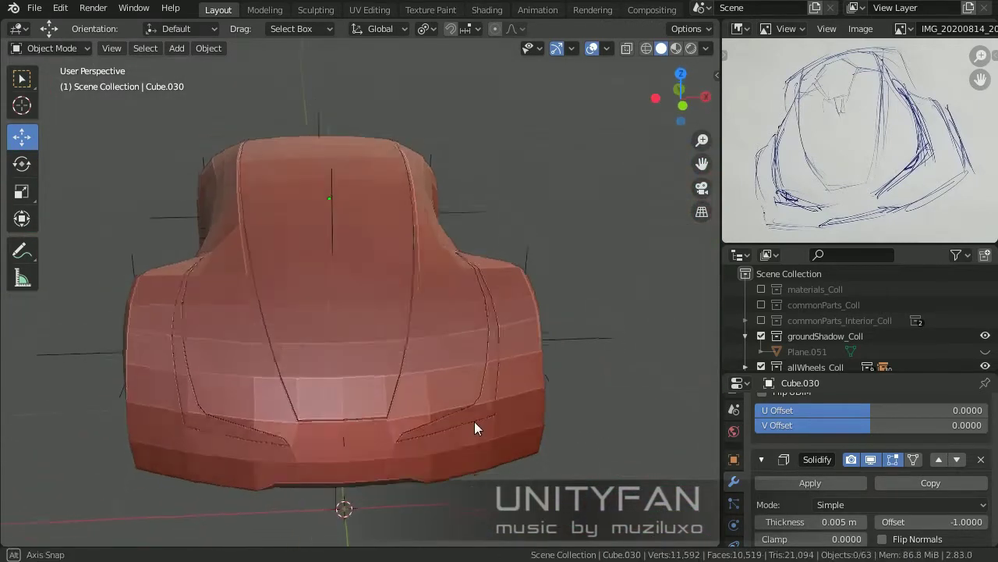
scroll(452, 406, "up", 3)
- Select the car body, enter Edit Mode and start a knife cut along its side
left_click(429, 386)
key("Tab")
scroll(463, 296, "up", 3)
key("k")
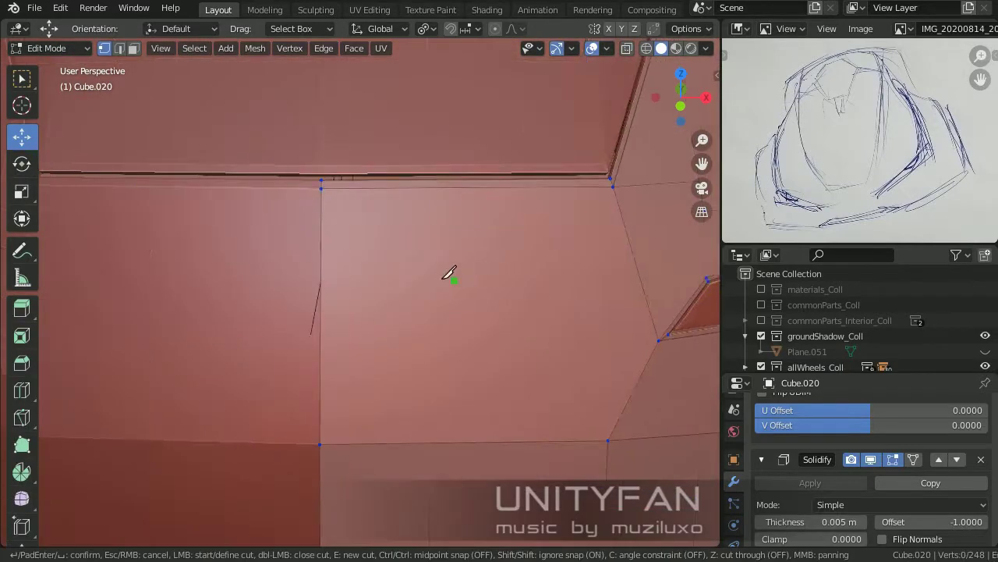
middle_click_drag(449, 273, 272, 277, "shift")
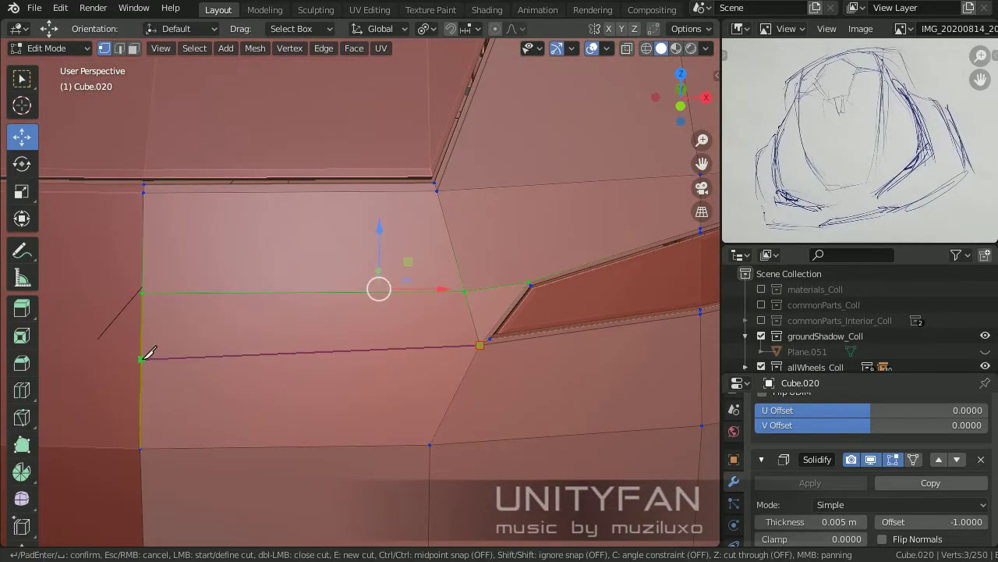
middle_click_drag(129, 379, 268, 278)
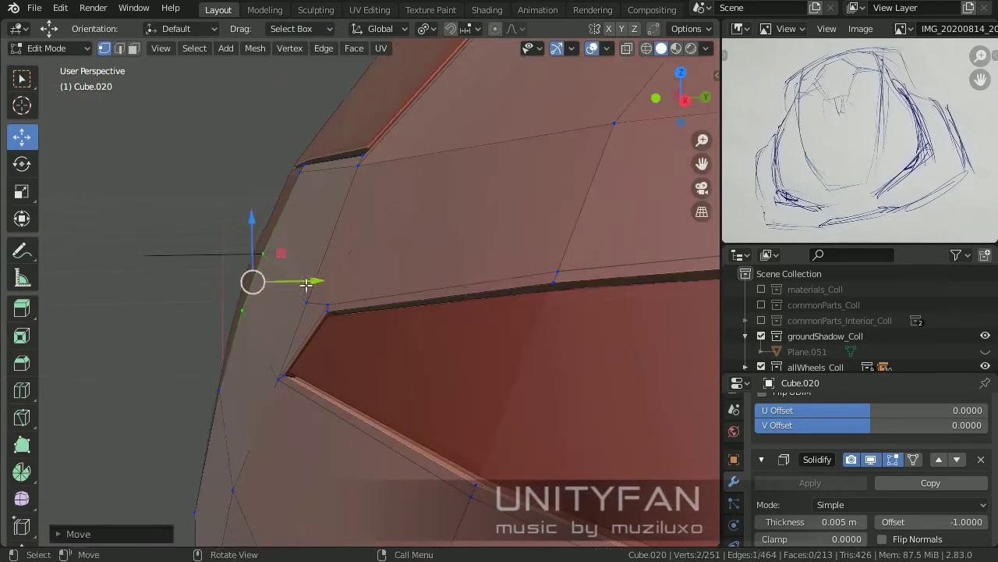
key("Tab")
key("Tab")
key("Tab")
mouse_move(407, 313)
middle_mouse_down()
mouse_move(374, 333)
mouse_move(446, 367)
mouse_move(248, 338)
mouse_move(400, 320)
middle_mouse_up()
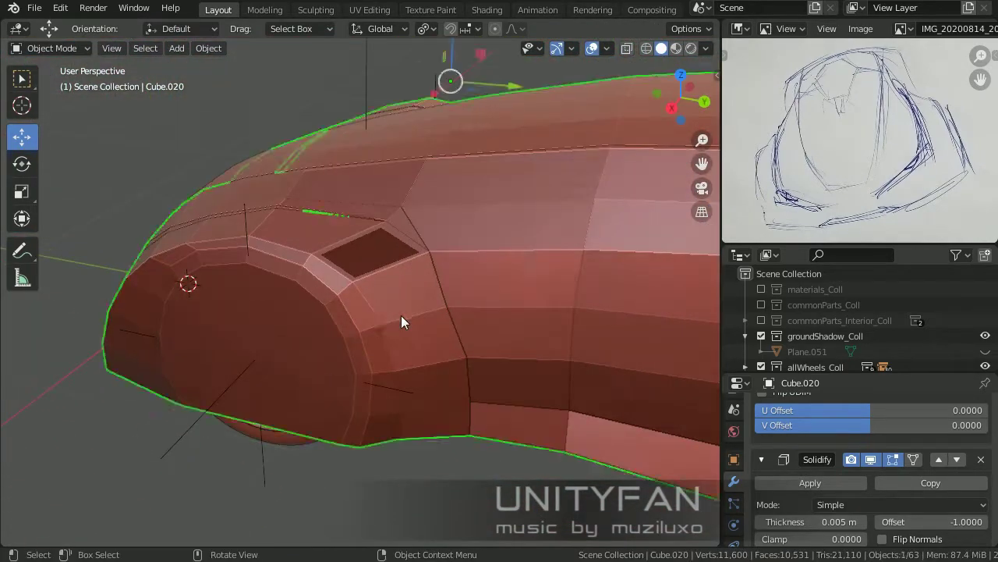
key("Tab")
- Add loop cuts across the car body faces and slide them into place
left_click(22, 390)
middle_click_drag(34, 383, 499, 398)
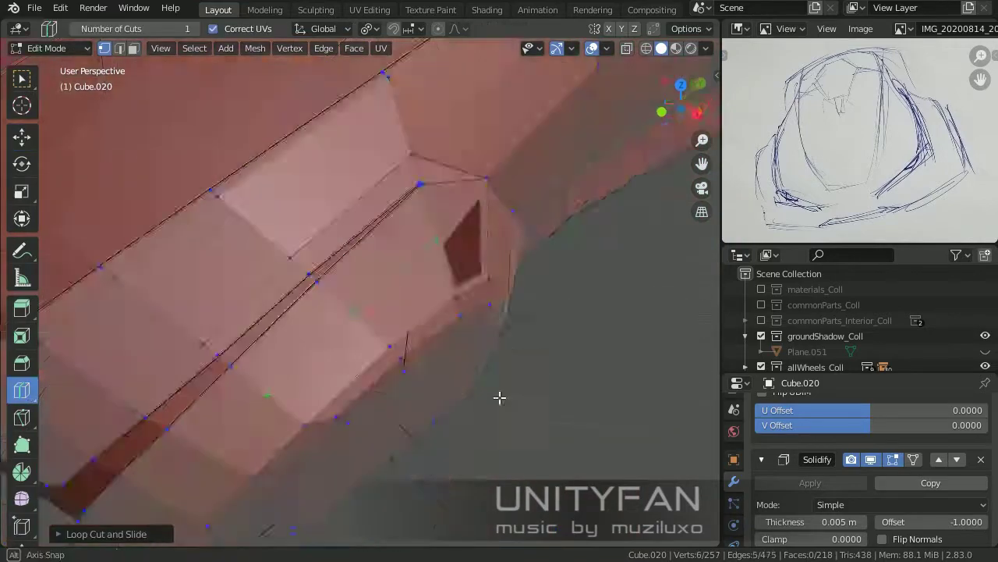
key("w")
mouse_move(364, 328)
middle_mouse_down()
mouse_move(502, 278)
mouse_move(397, 356)
mouse_move(423, 313)
middle_mouse_up()
key("ctrl+r")
key("shift+space")
key("g")
mouse_move(334, 359)
middle_mouse_down()
mouse_move(382, 348)
mouse_move(421, 401)
mouse_move(428, 292)
mouse_move(322, 308)
mouse_move(474, 434)
mouse_move(461, 328)
mouse_move(370, 374)
mouse_move(484, 447)
mouse_move(500, 470)
mouse_move(474, 363)
mouse_move(329, 320)
mouse_move(412, 390)
mouse_move(399, 345)
mouse_move(449, 279)
middle_mouse_up()
- Move a vertex near the square inset and subdivide the selected edge to add a midpoint
left_click(429, 291, "ctrl")
left_click(484, 448, "ctrl")
key("g")
left_click(452, 394)
right_click(339, 117)
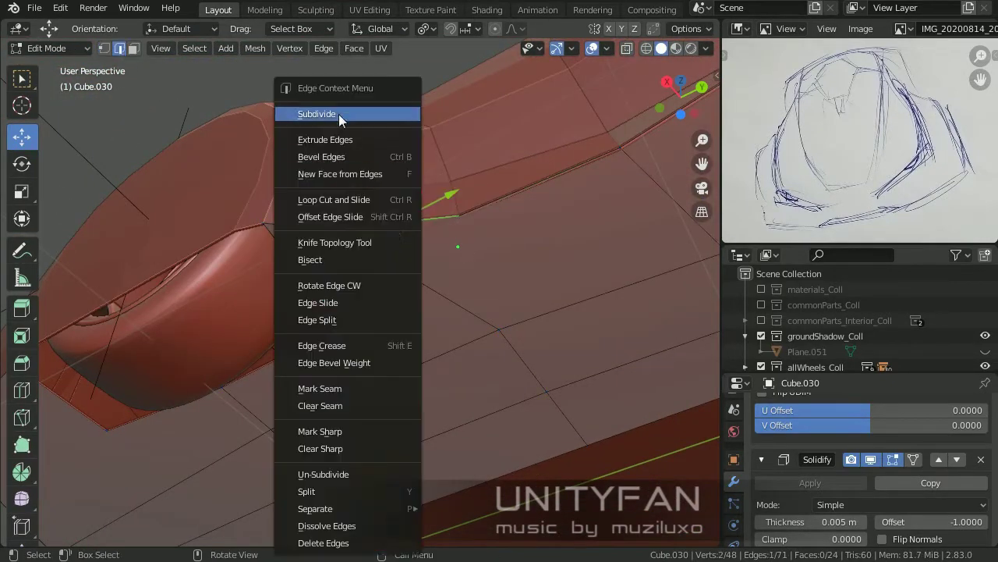
left_click(339, 117)
middle_click_drag(394, 221, 406, 195)
key("g")
left_click(380, 167)
mouse_move(309, 125)
middle_mouse_down()
mouse_move(419, 366)
mouse_move(582, 316)
mouse_move(431, 365)
mouse_move(375, 350)
mouse_move(537, 416)
mouse_move(446, 364)
mouse_move(171, 328)
middle_mouse_up()
- Knife a new three-point panel line along the top edge of the body side
key("Tab")
left_click(420, 367)
key("Tab")
key("k")
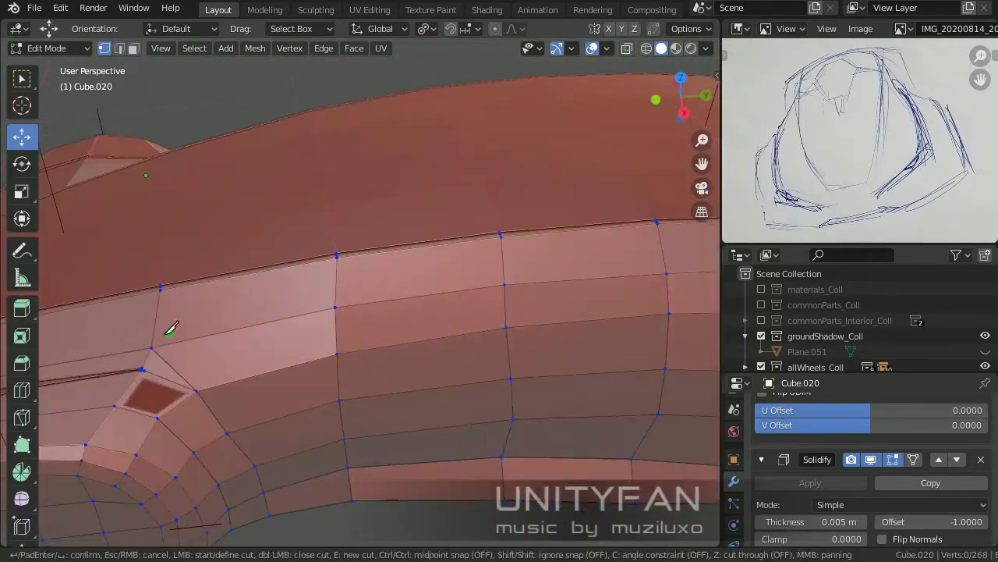
mouse_move(320, 265)
middle_mouse_down()
mouse_move(396, 279)
mouse_move(424, 272)
mouse_move(486, 308)
mouse_move(304, 234)
mouse_move(245, 269)
mouse_move(401, 260)
mouse_move(412, 287)
mouse_move(440, 297)
mouse_move(468, 345)
mouse_move(423, 350)
mouse_move(412, 327)
mouse_move(344, 314)
middle_mouse_up()
left_click(413, 287)
mouse_move(251, 324)
middle_mouse_down()
mouse_move(350, 297)
mouse_move(327, 294)
middle_mouse_up()
left_click(351, 296)
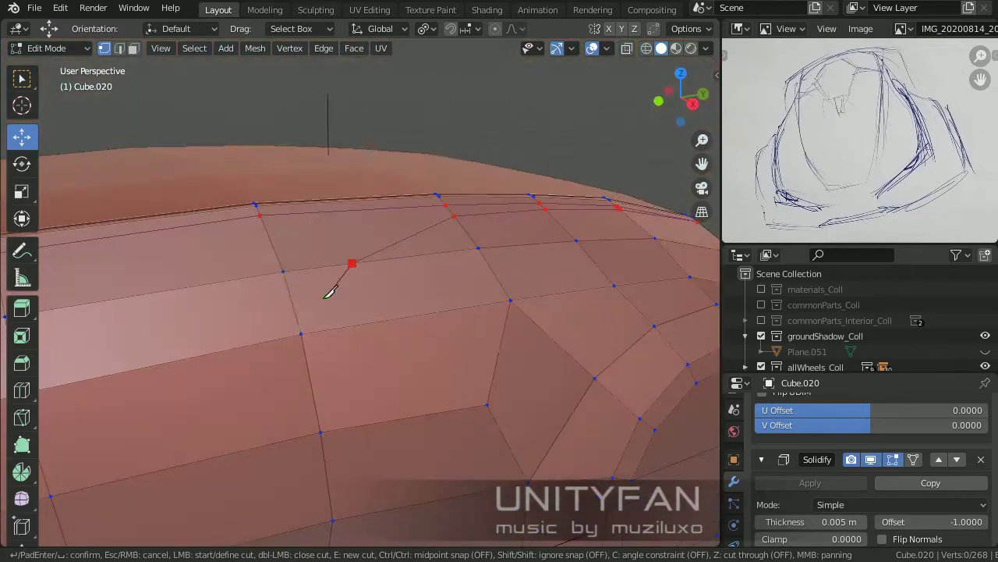
left_click(296, 334)
mouse_move(297, 331)
middle_mouse_down()
mouse_move(414, 272)
mouse_move(512, 328)
mouse_move(356, 336)
mouse_move(397, 305)
middle_mouse_up()
key("Return")
scroll(332, 330, "up", 3)
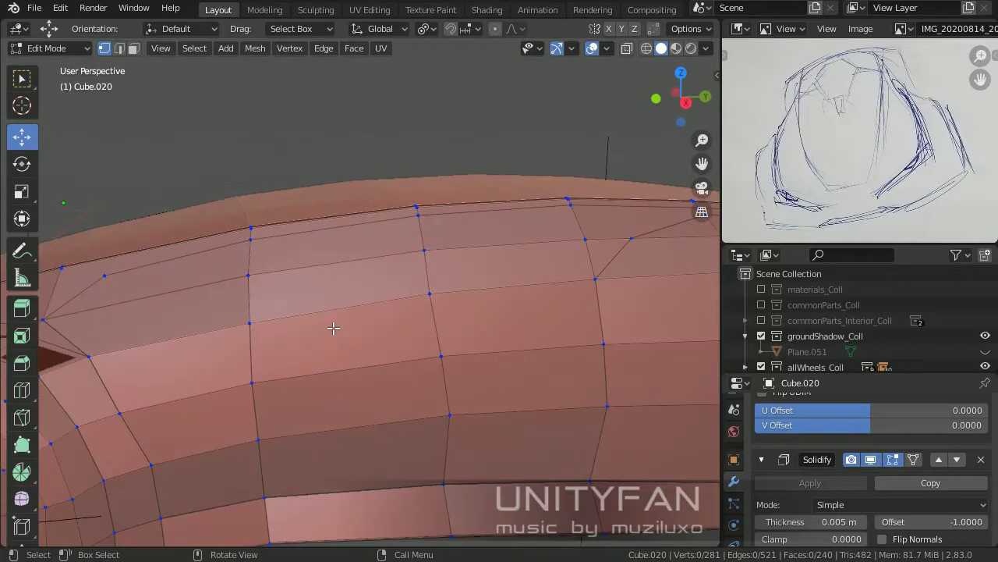
- Knife a cut across the body side in straight side view, then clear the selection
key("k")
key("Escape")
key("KP_3")
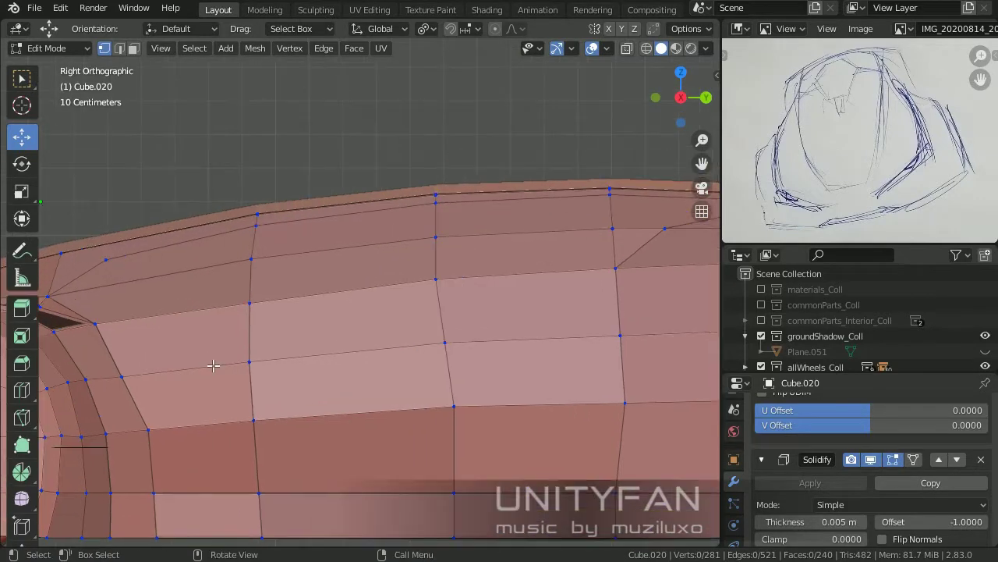
left_click(613, 236)
key("Return")
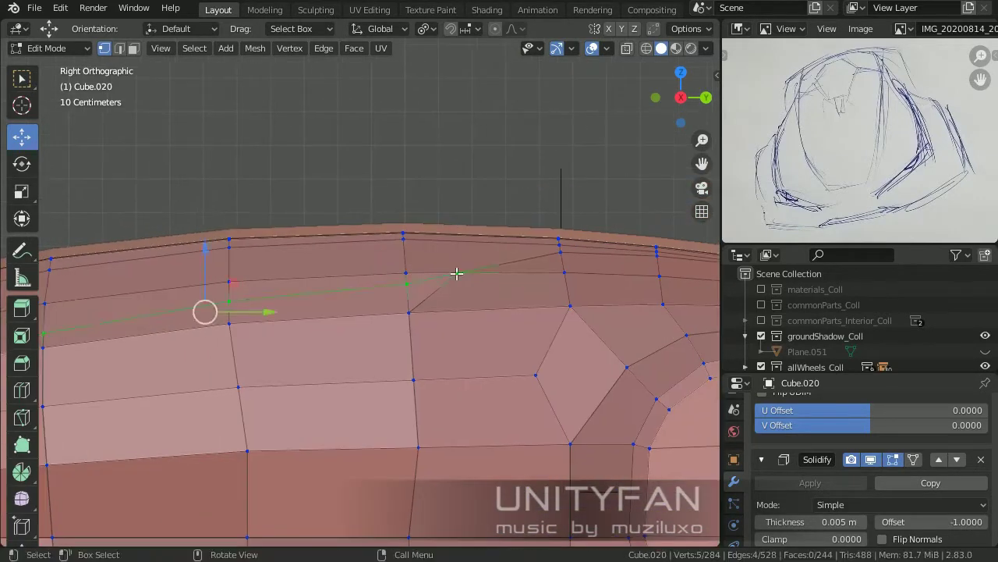
mouse_move(201, 312)
middle_mouse_down()
mouse_move(416, 317)
mouse_move(284, 330)
mouse_move(502, 315)
mouse_move(535, 379)
mouse_move(526, 392)
mouse_move(418, 361)
middle_mouse_up()
key("alt+a")
key("KP_3")
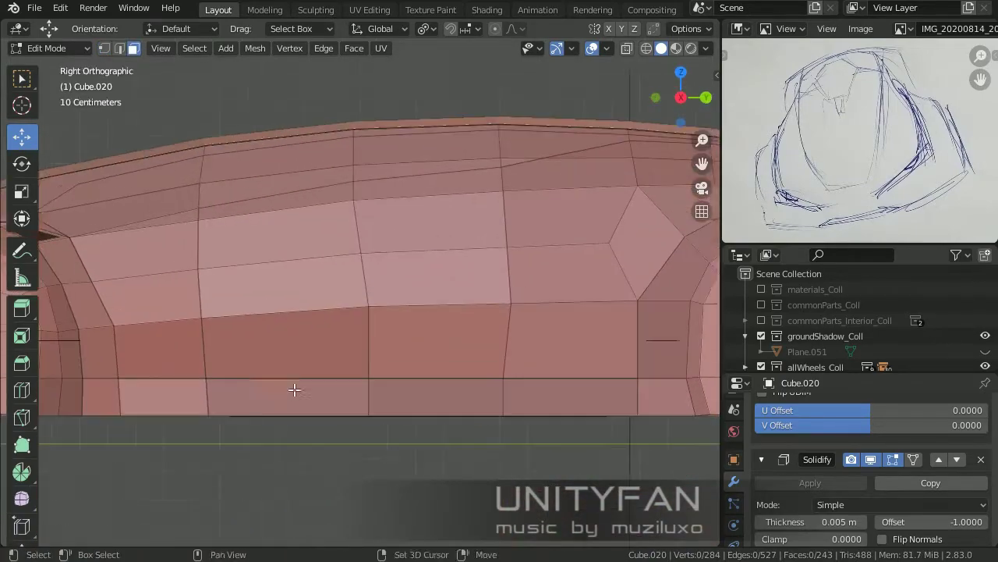
key("1")
mouse_move(294, 390)
middle_mouse_down("shift")
mouse_move(319, 330)
mouse_move(332, 375)
mouse_move(244, 379)
middle_mouse_up("shift")
- Undo a sliver-producing cut and redo the knife cut along the lower side
key("k")
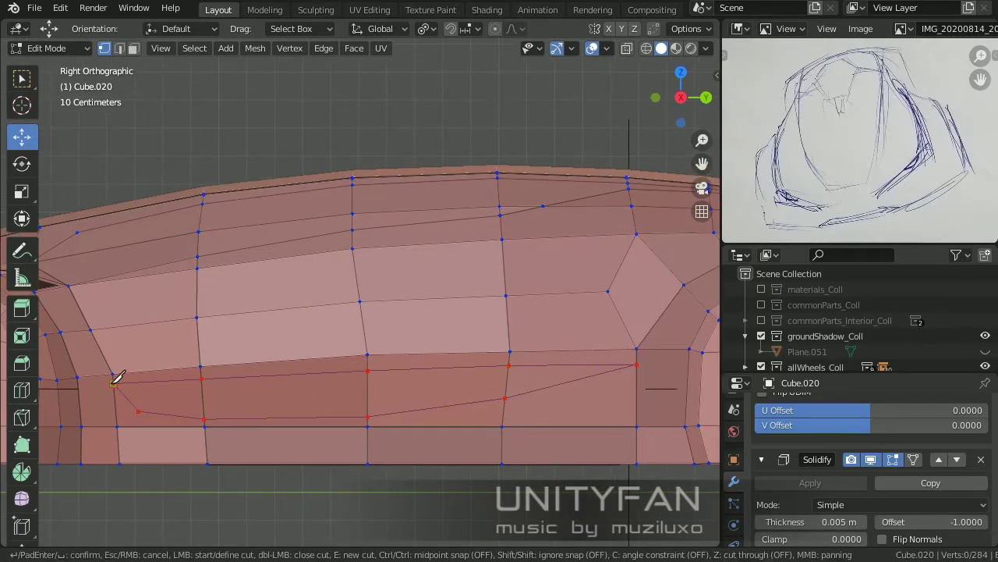
key("Return")
mouse_move(114, 379)
middle_mouse_down()
mouse_move(356, 452)
mouse_move(296, 419)
mouse_move(299, 427)
middle_mouse_up()
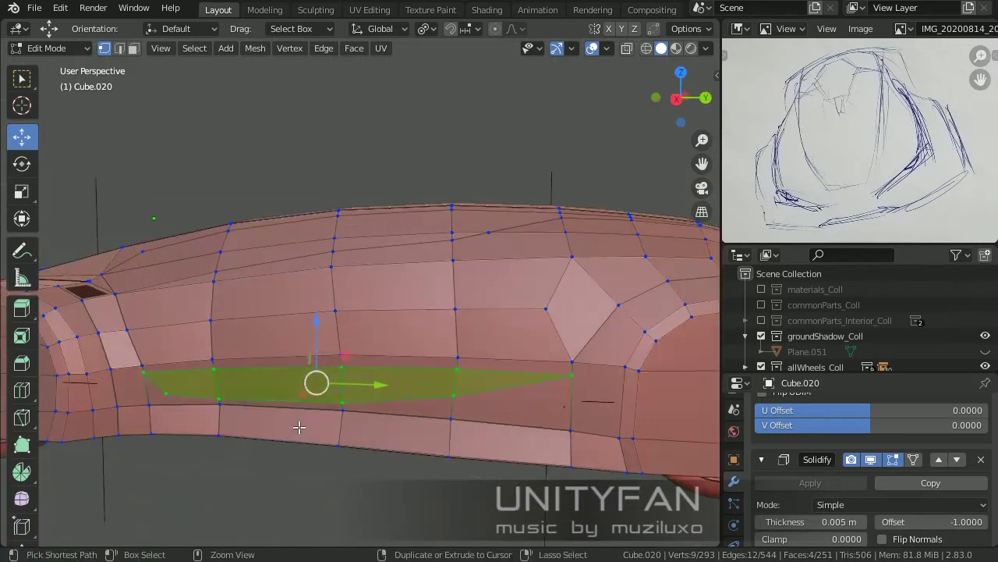
key("ctrl+z")
key("KP_3")
key("k")
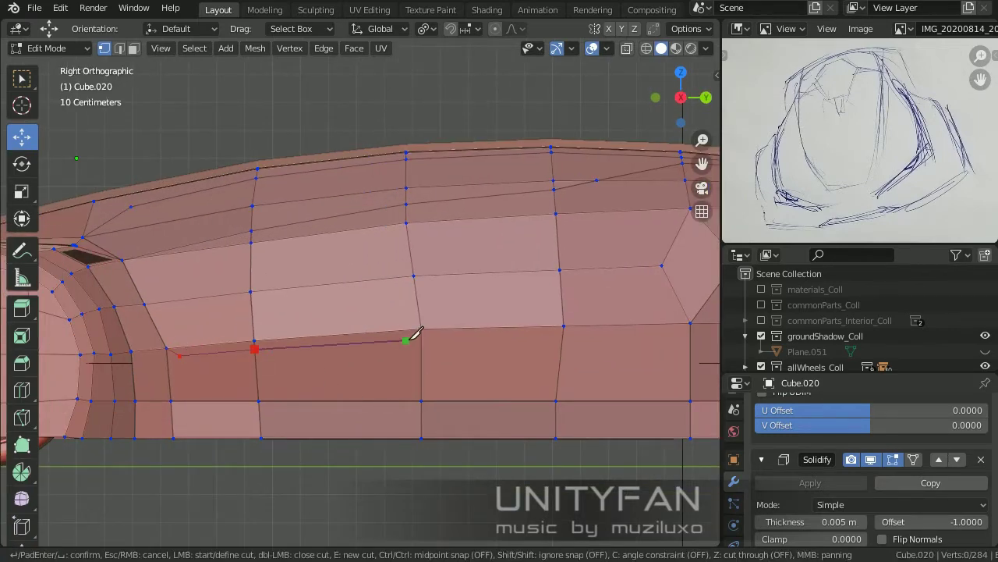
scroll(415, 334, "up", 3)
left_click(714, 306)
middle_click_drag(199, 382, 289, 388, "shift")
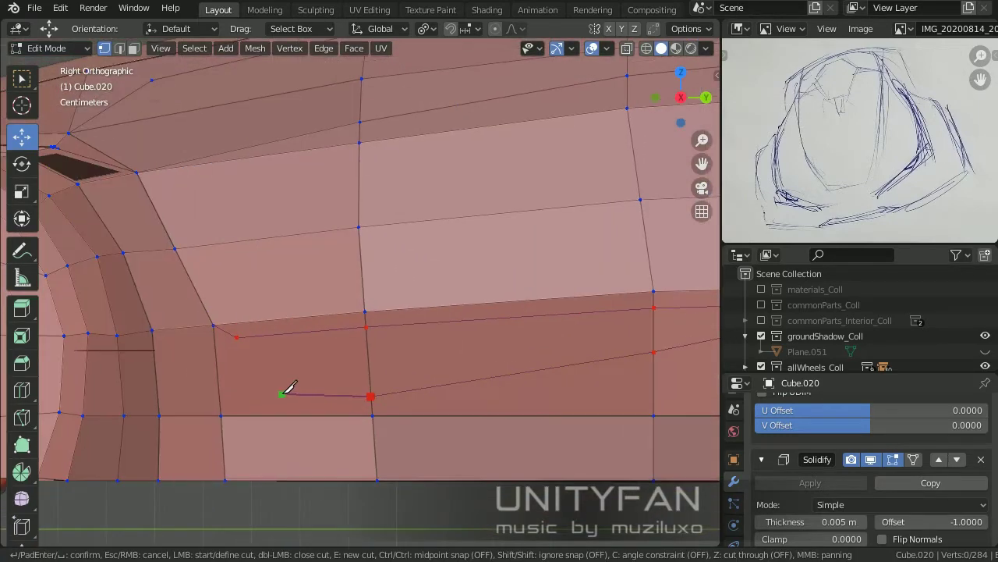
key("Return")
middle_click_drag(241, 337, 344, 335)
- Switch to edge selection and add more panel faces to the selection
left_click(125, 48)
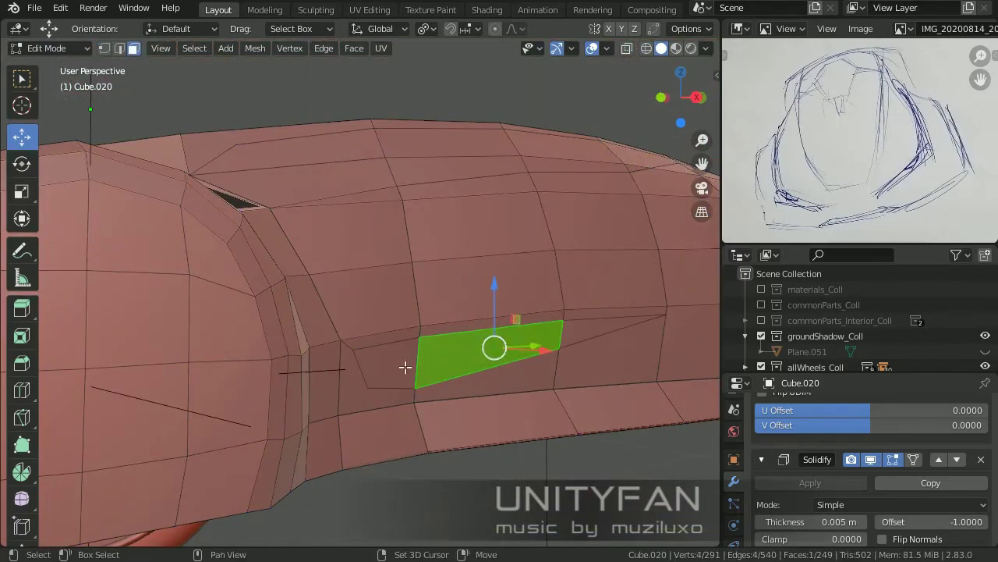
middle_click_drag(405, 367, 353, 267)
left_click(487, 225, "shift")
mouse_move(486, 225)
middle_mouse_down()
mouse_move(470, 281)
mouse_move(413, 296)
mouse_move(436, 312)
mouse_move(241, 326)
mouse_move(383, 338)
mouse_move(338, 317)
middle_mouse_up()
scroll(339, 317, "up", 3)
scroll(385, 235, "up", 3)
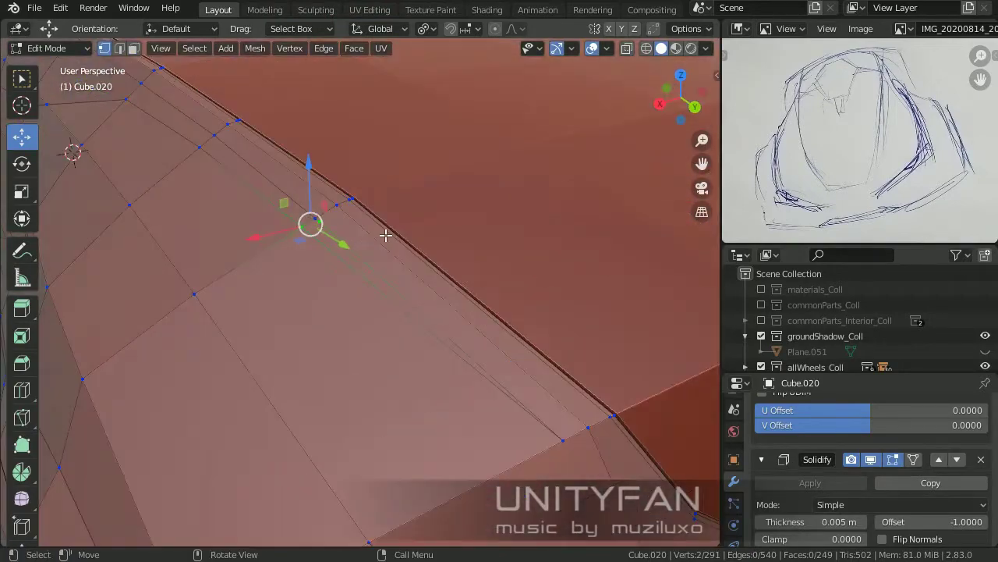
- Merge the vertices at last, leaving 248 faces, and reposition the merged vertex
left_click(318, 231)
scroll(317, 232, "down", 3)
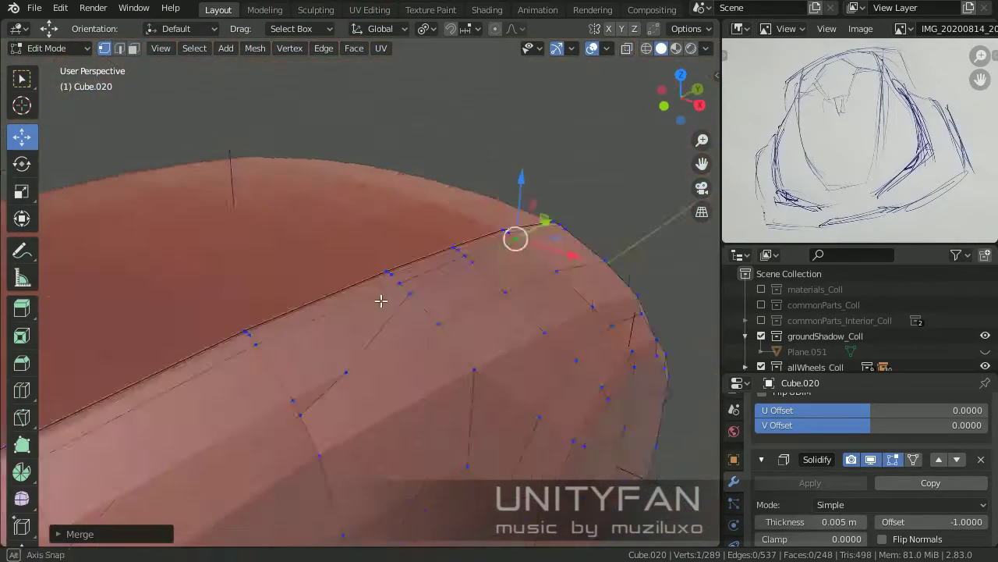
middle_click_drag(515, 234, 395, 252)
key("g")
left_click(477, 339)
middle_click_drag(477, 339, 328, 329)
scroll(328, 330, "up", 3)
- Select a strip of faces and start an edge path along the panel's top
left_click(483, 267, "alt+shift")
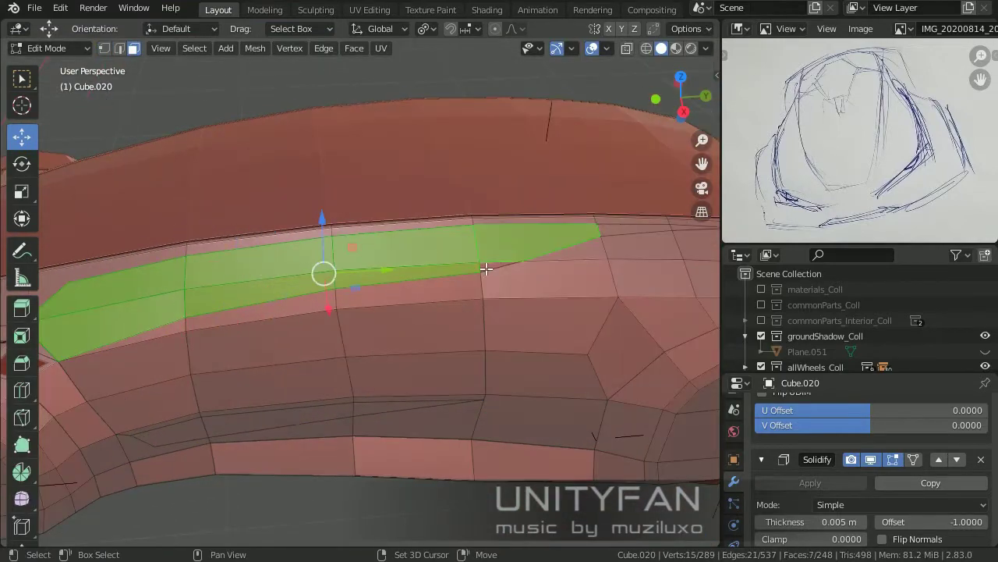
mouse_move(486, 270)
middle_mouse_down()
mouse_move(577, 221)
mouse_move(390, 310)
middle_mouse_up()
scroll(386, 314, "up", 2)
key("2")
left_click(343, 265)
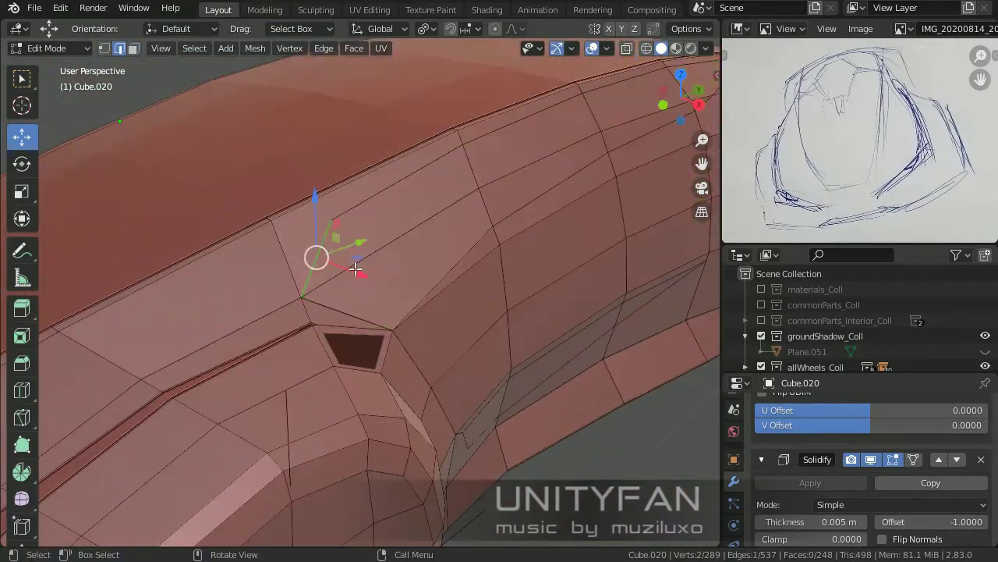
left_click(457, 290, "ctrl")
middle_click_drag(457, 289, 445, 304)
scroll(443, 305, "up", 2)
scroll(443, 305, "down", 3)
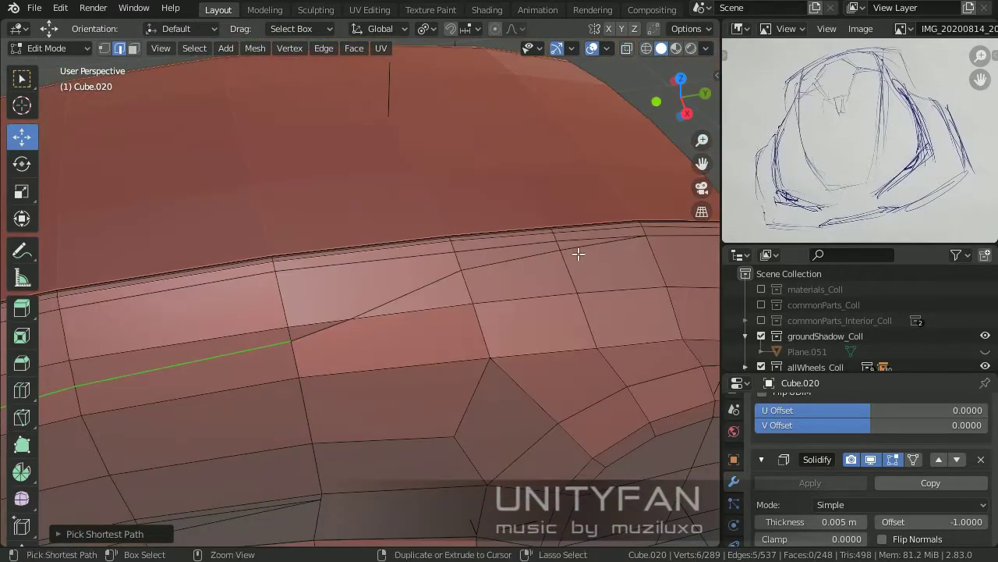
- Extend the panel-outline edge loop and bevel it into a doubled edge with Ctrl+B
left_click(516, 257, "ctrl")
middle_click_drag(516, 256, 279, 286)
left_click(279, 287, "ctrl")
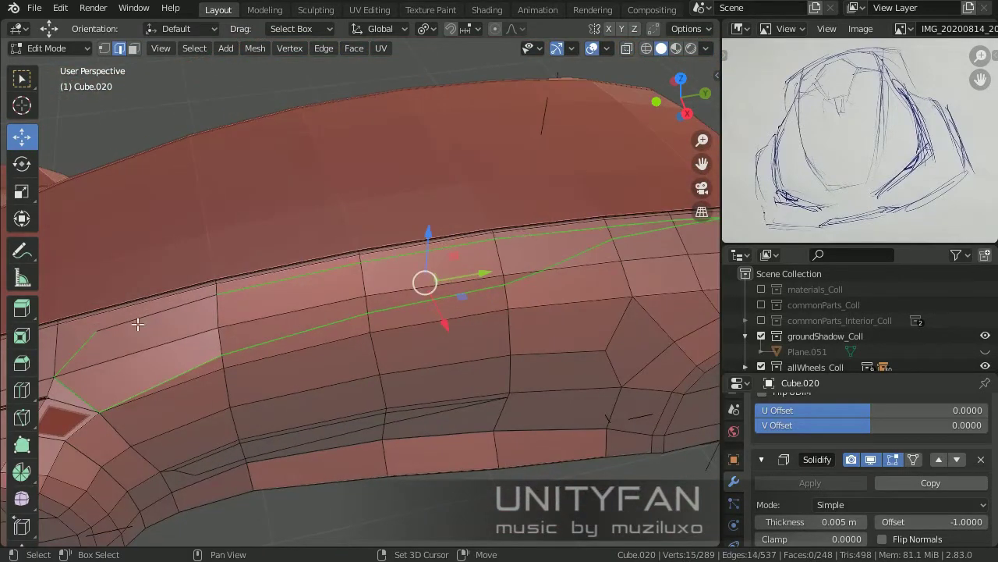
middle_click_drag(137, 323, 322, 308)
key("ctrl+b")
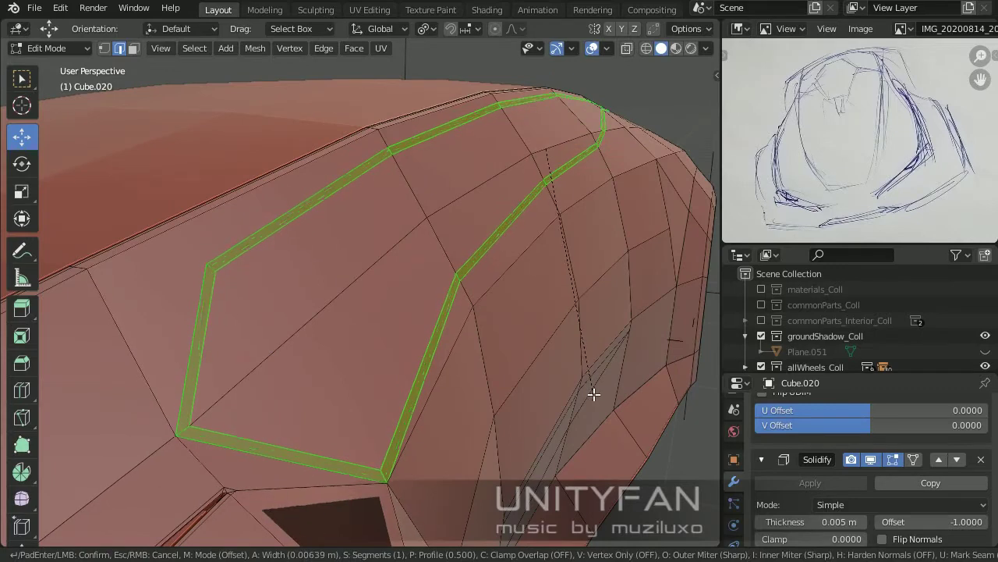
- Confirm the bevel width, then add and bevel a loop cut through the panel-gap strip
left_click(594, 394)
scroll(323, 281, "up", 4)
key("ctrl+r")
left_click(267, 252)
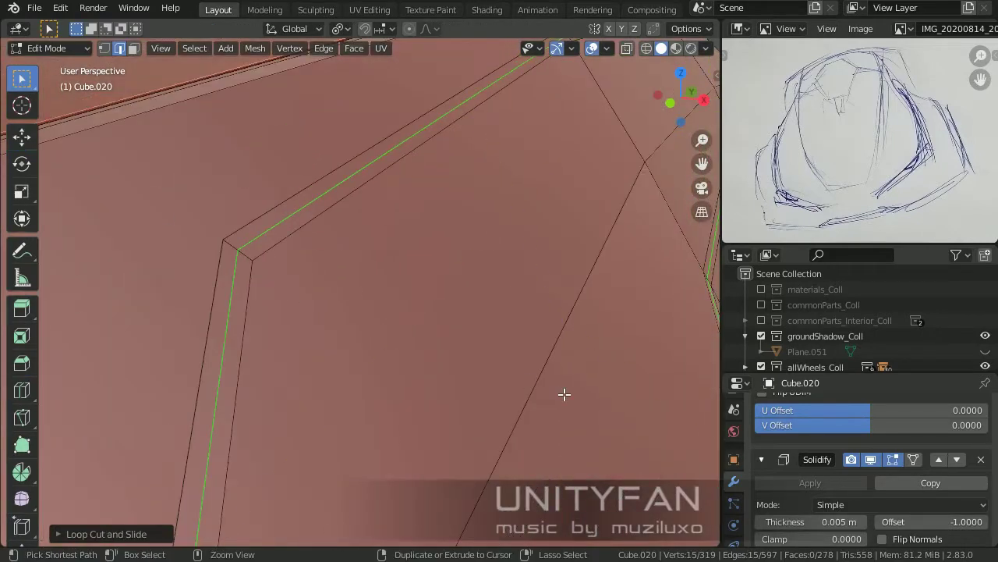
key("ctrl+b")
scroll(364, 245, "down", 5)
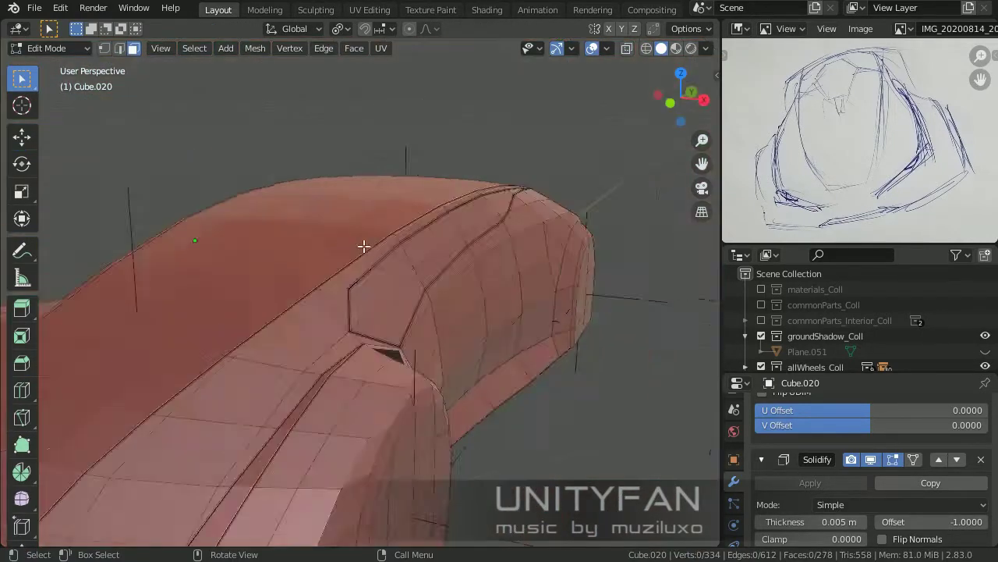
- Select faces on the body and side panel, undoing an unwanted loop cut
middle_click_drag(364, 244, 330, 268)
key("3")
left_click(330, 267)
key("ctrl+KP_Add")
key("Tab")
key("Tab")
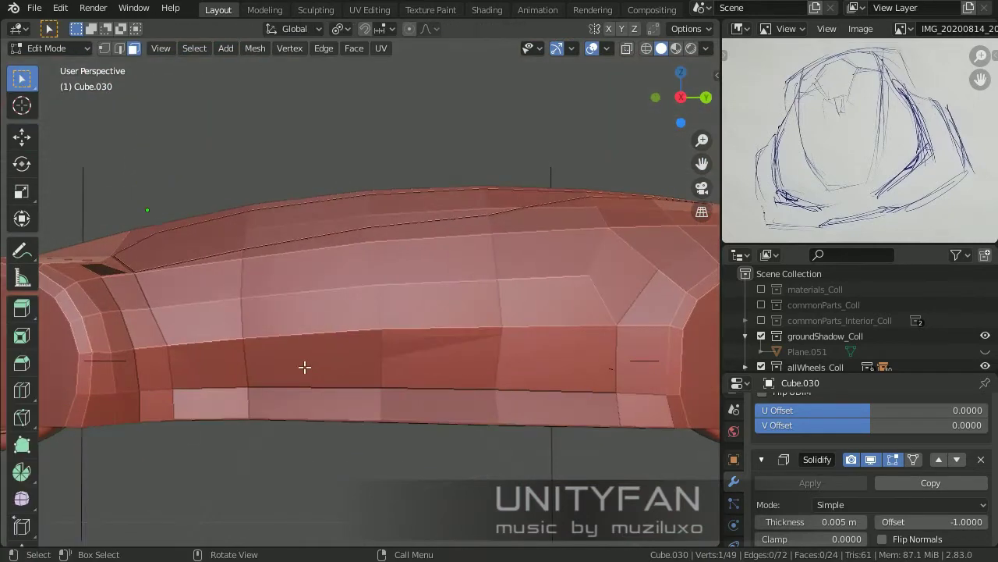
scroll(305, 365, "up", 3)
left_click(278, 339)
scroll(505, 299, "up", 3)
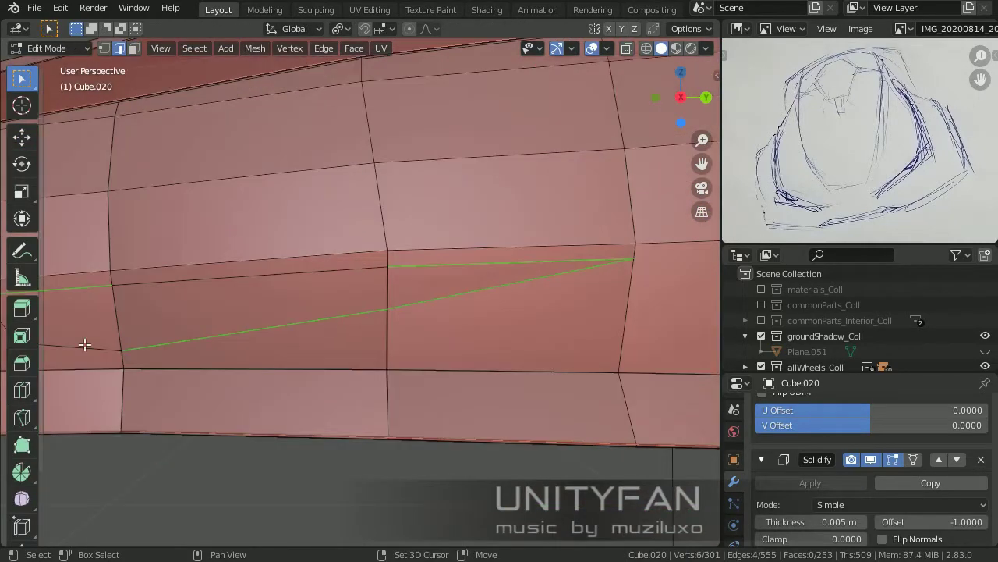
middle_click_drag(84, 343, 392, 318, "ctrl")
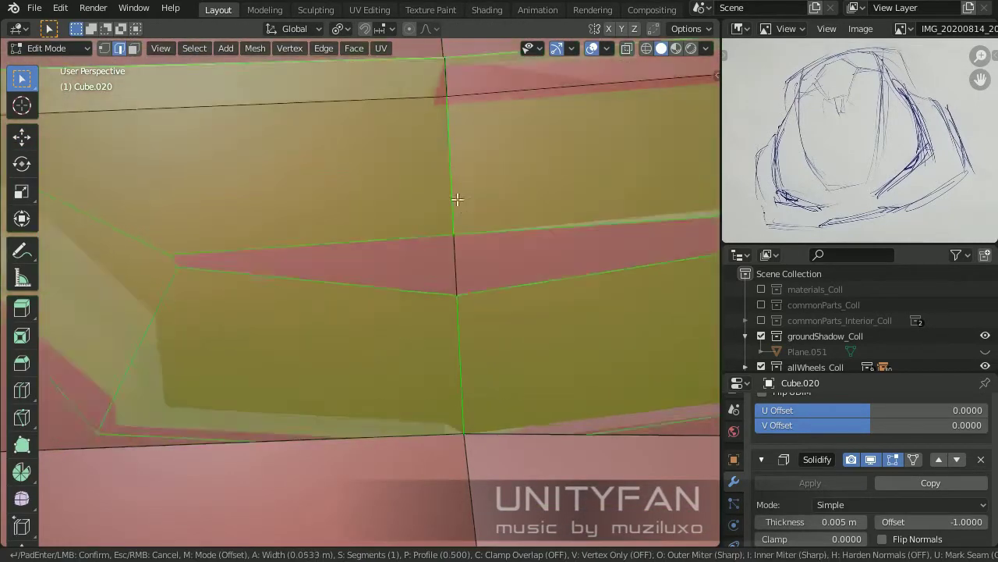
scroll(422, 129, "down", 3)
scroll(323, 257, "up", 2)
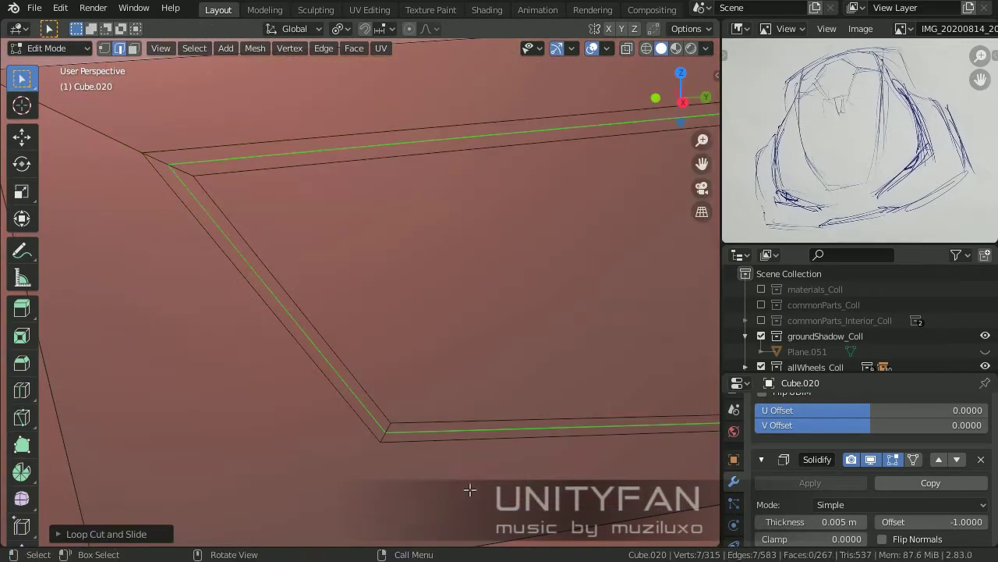
key("ctrl+z")
- Select the thin panel-gap strip faces and separate them into their own object, Cube.032
middle_click_drag(470, 489, 312, 363)
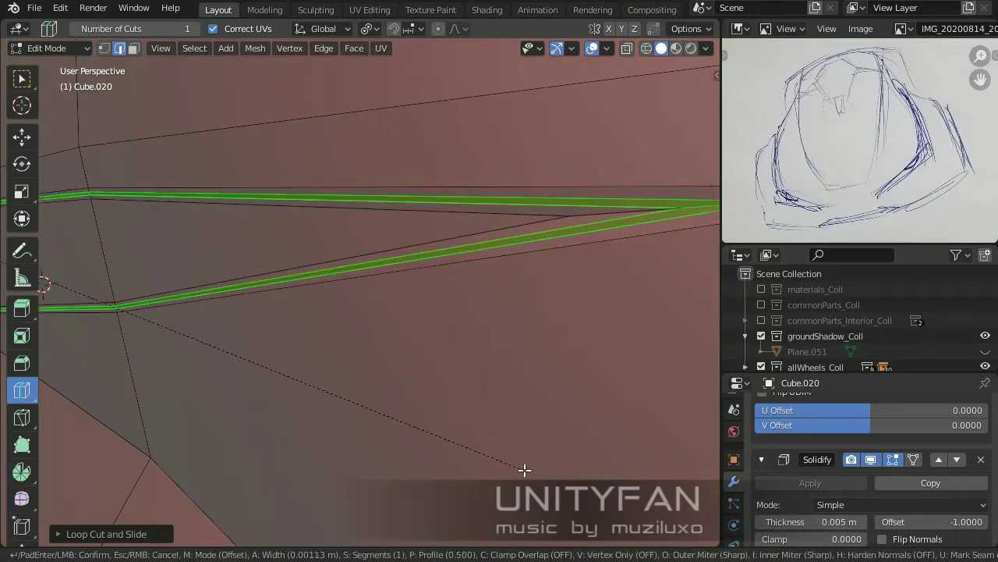
left_click(133, 48)
middle_click_drag(298, 288, 337, 310)
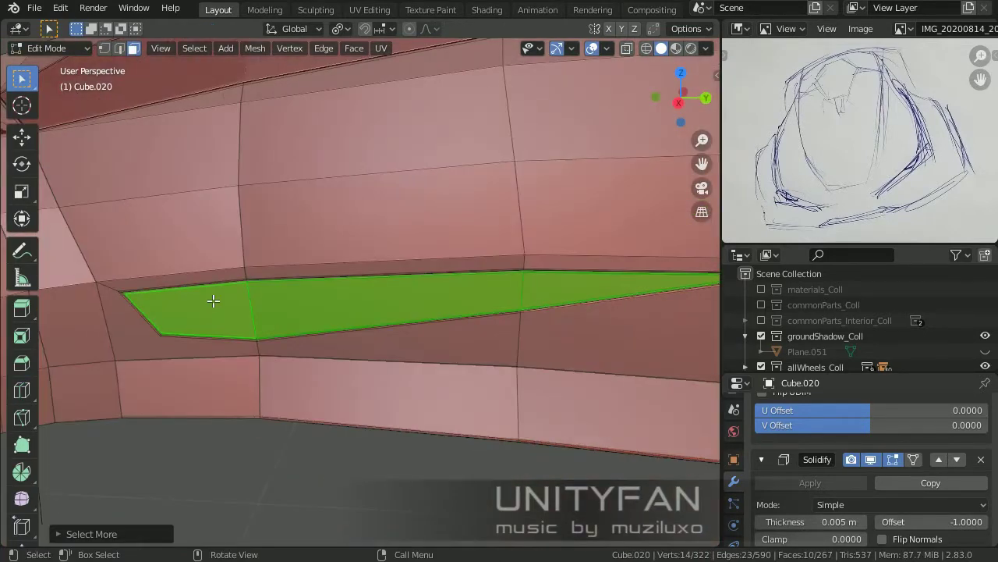
key("p")
key("Tab")
scroll(495, 339, "down", 5)
mouse_move(496, 340)
middle_mouse_down()
mouse_move(474, 347)
mouse_move(469, 358)
mouse_move(498, 351)
mouse_move(481, 366)
middle_mouse_up()
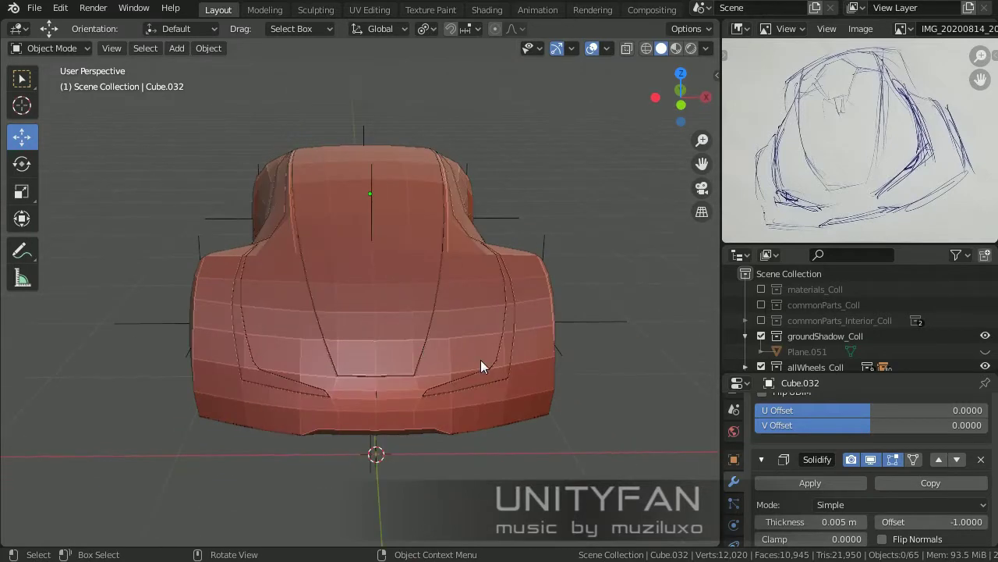
- Select the roof panel Cube.029 and add a Subdivision Surface modifier
scroll(506, 379, "up", 2)
scroll(526, 404, "up", 2)
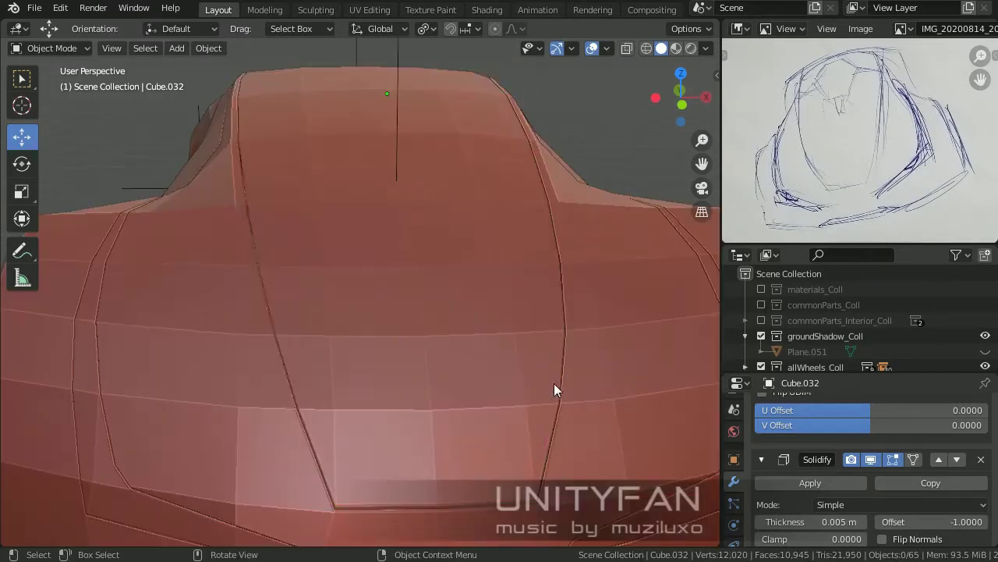
middle_click_drag(554, 383, 311, 244)
left_click(312, 244)
right_click(311, 244)
scroll(760, 443, "up", 5)
scroll(765, 429, "up", 3)
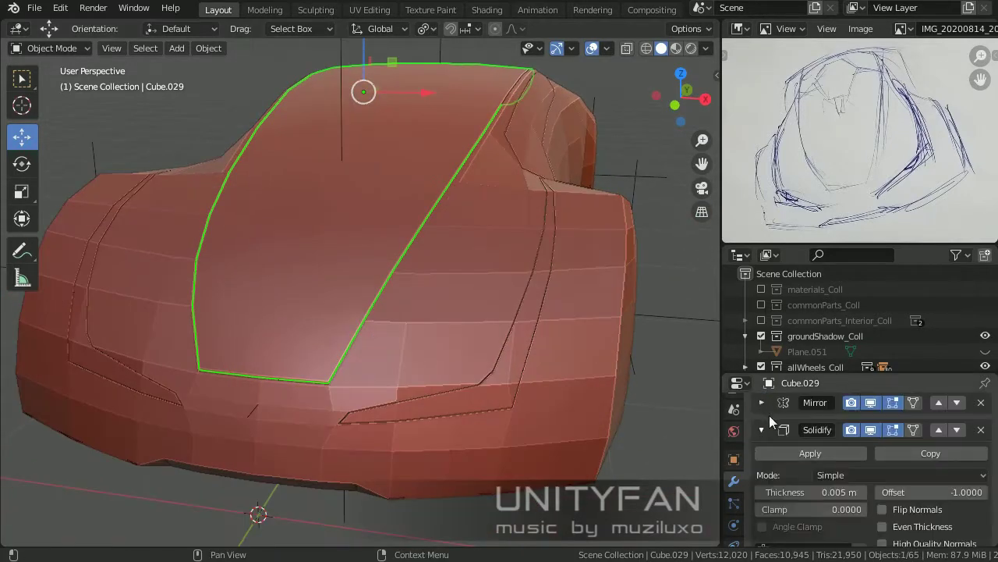
left_click(780, 494)
left_click(663, 450)
- Knife-cut a supporting edge down to the panel's bottom corner vertex
key("Tab")
scroll(412, 352, "up", 5)
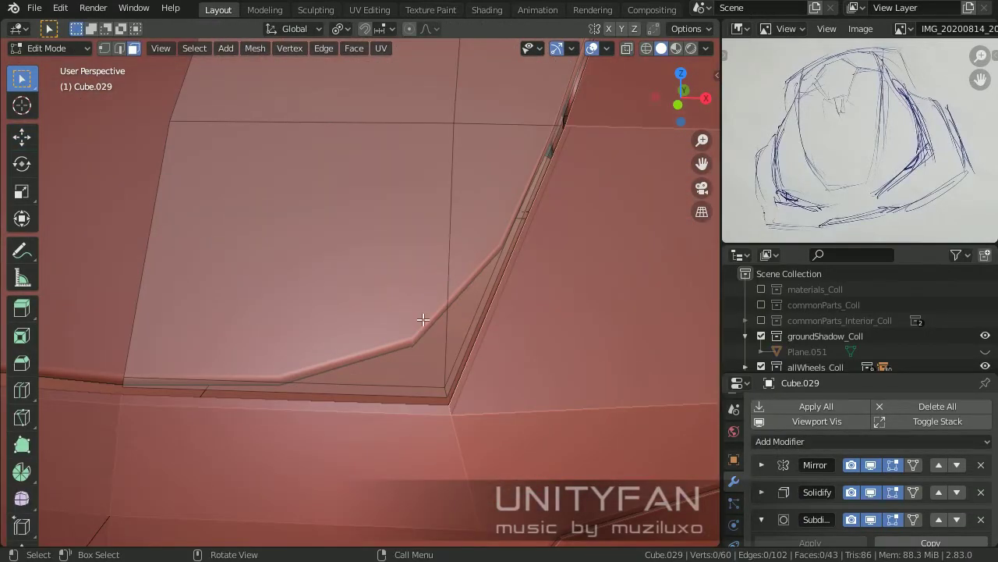
left_click(434, 393)
key("Return")
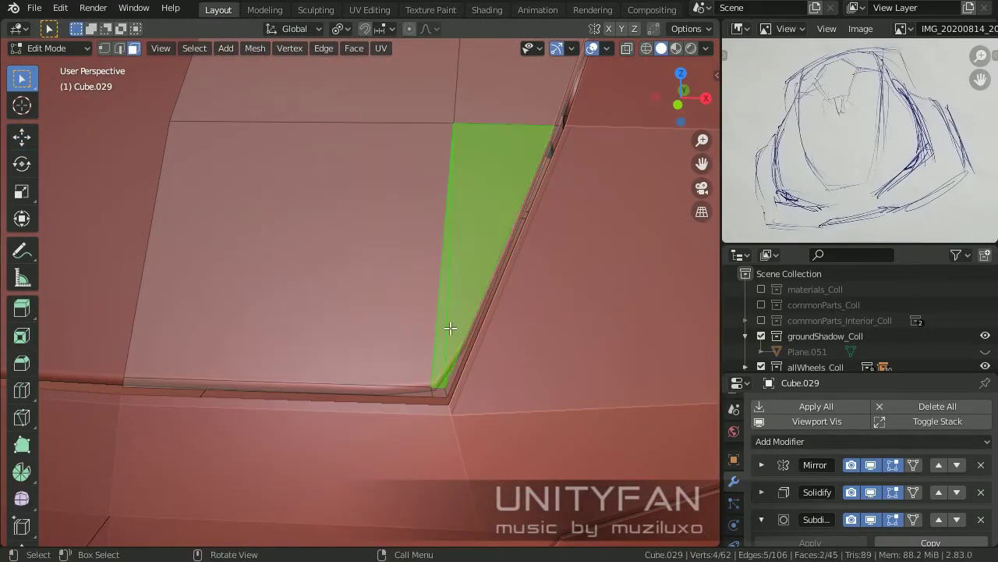
key("Tab")
- Add a loop cut across the roof of Cube.029 and slide it into place
scroll(450, 328, "down", 10)
mouse_move(446, 404)
middle_mouse_down()
mouse_move(516, 358)
mouse_move(338, 344)
mouse_move(567, 395)
middle_mouse_up()
scroll(567, 395, "up", 3)
scroll(495, 347, "up", 2)
mouse_move(494, 347)
middle_mouse_down()
mouse_move(369, 292)
mouse_move(222, 271)
middle_mouse_up()
key("Tab")
scroll(387, 296, "up", 4)
key("ctrl+r")
key("w")
mouse_move(327, 351)
middle_mouse_down()
mouse_move(201, 225)
mouse_move(210, 210)
middle_mouse_up()
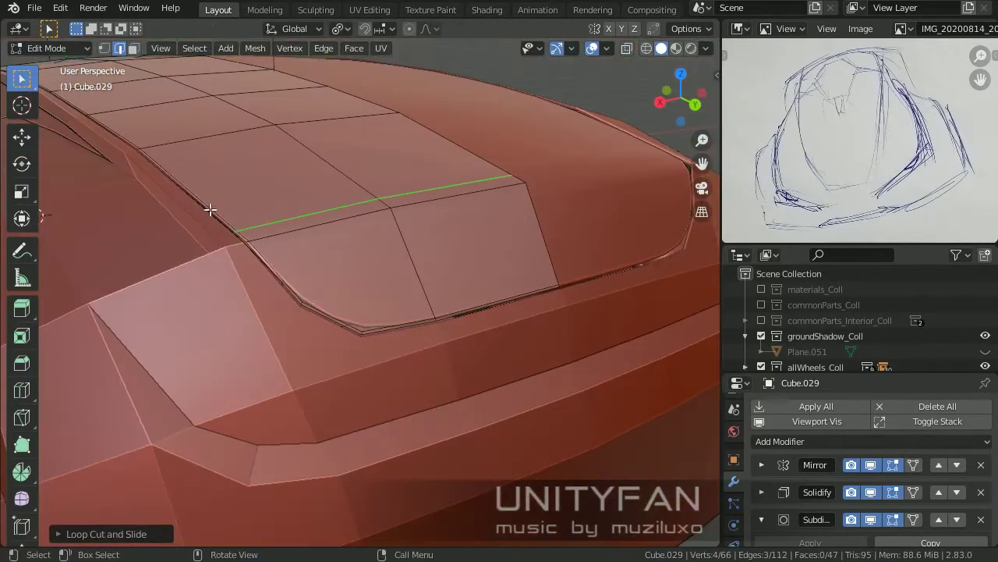
left_click(545, 240)
key("Return")
middle_click_drag(545, 241, 62, 339)
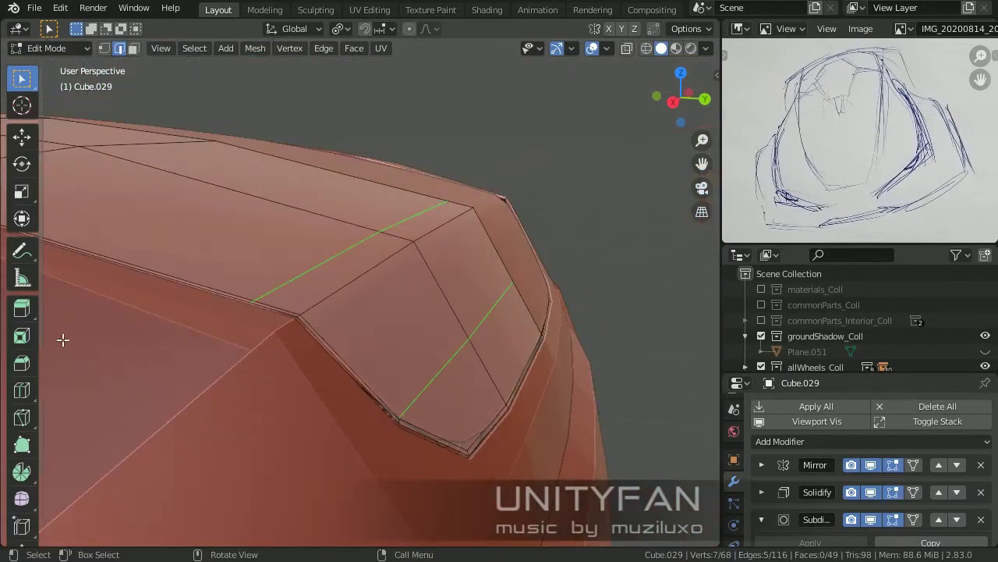
left_click(328, 316)
key("Tab")
- Select the car body Cube.020
mouse_move(340, 356)
middle_mouse_down()
mouse_move(440, 471)
mouse_move(440, 345)
middle_mouse_up()
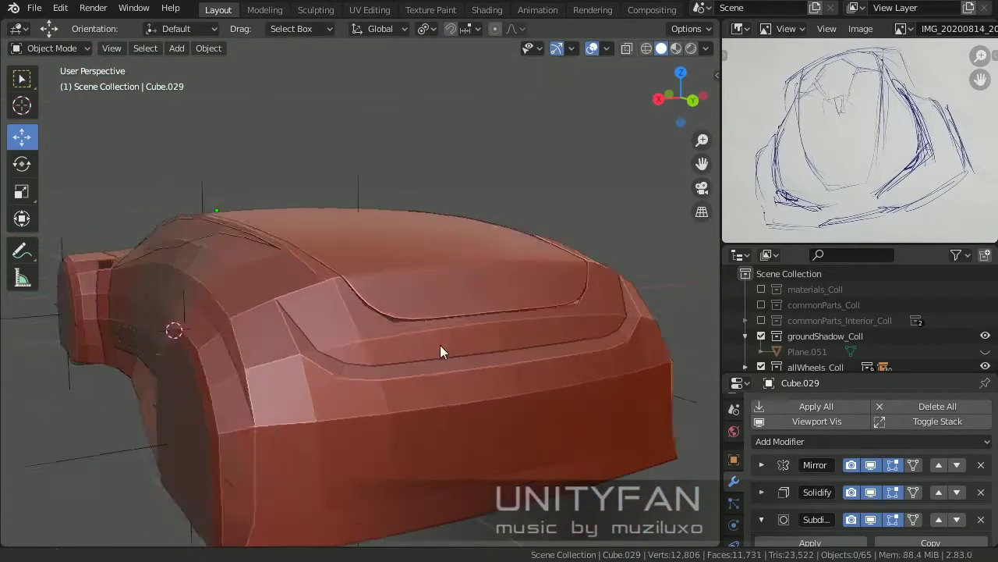
scroll(309, 371, "up", 3)
left_click(309, 371)
- Edit the body mesh and select the front wheel arch from a straight side view
middle_click_drag(309, 374, 278, 317)
key("Tab")
key("w")
scroll(363, 308, "up", 4)
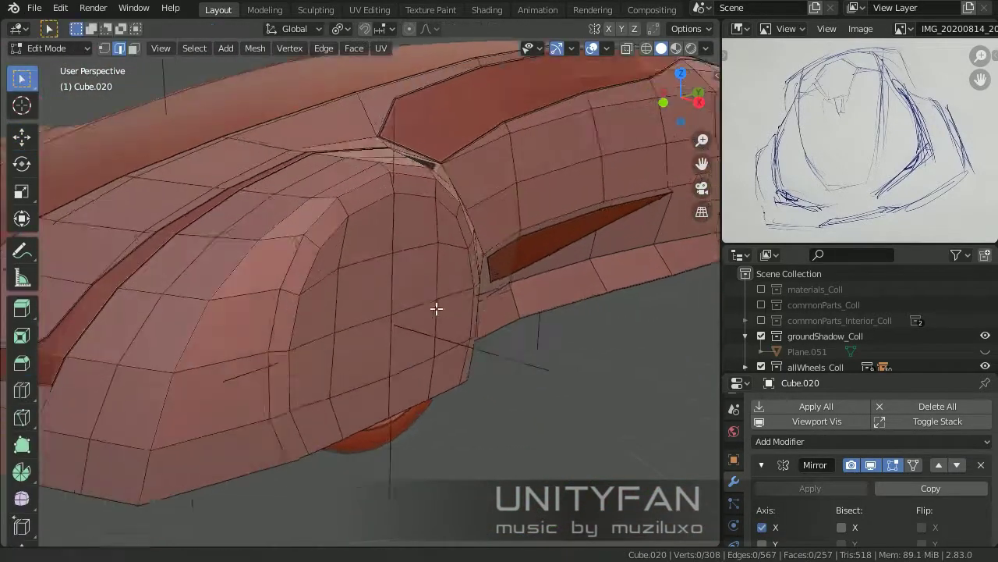
middle_click_drag(437, 307, 381, 289)
left_click(380, 289)
key("KP_3")
scroll(337, 267, "up", 4)
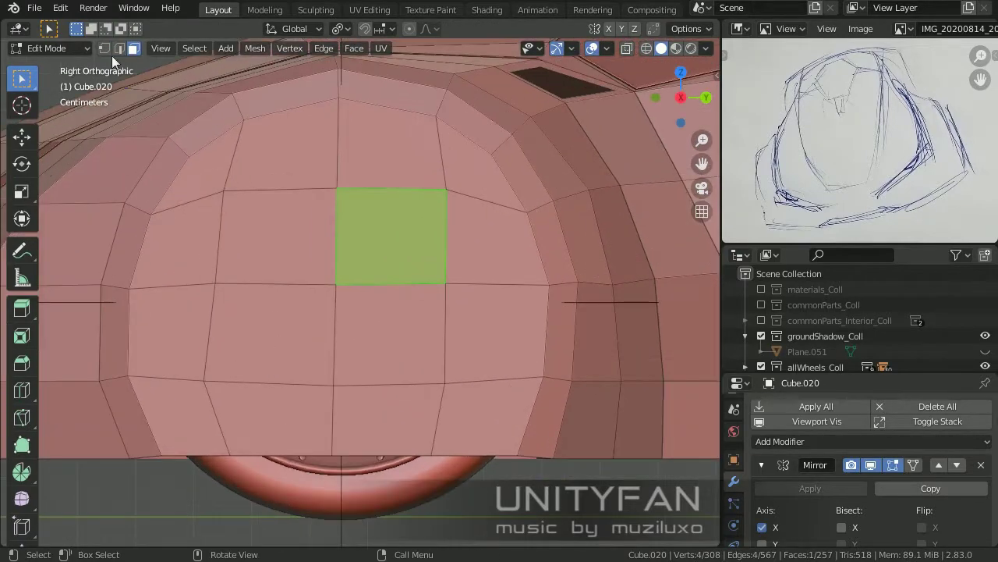
key("1")
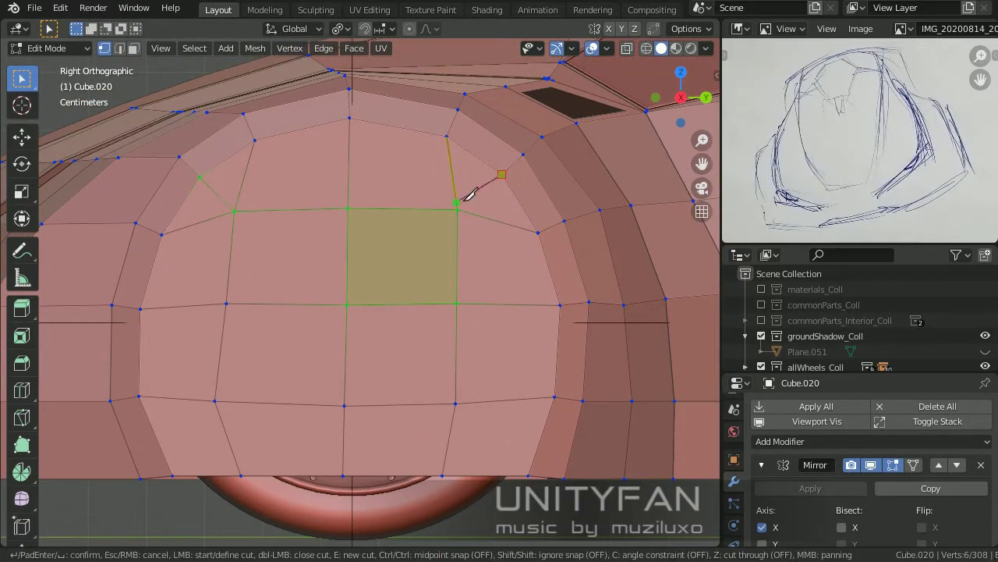
key("Escape")
key("ctrl+z")
scroll(93, 136, "up", 1)
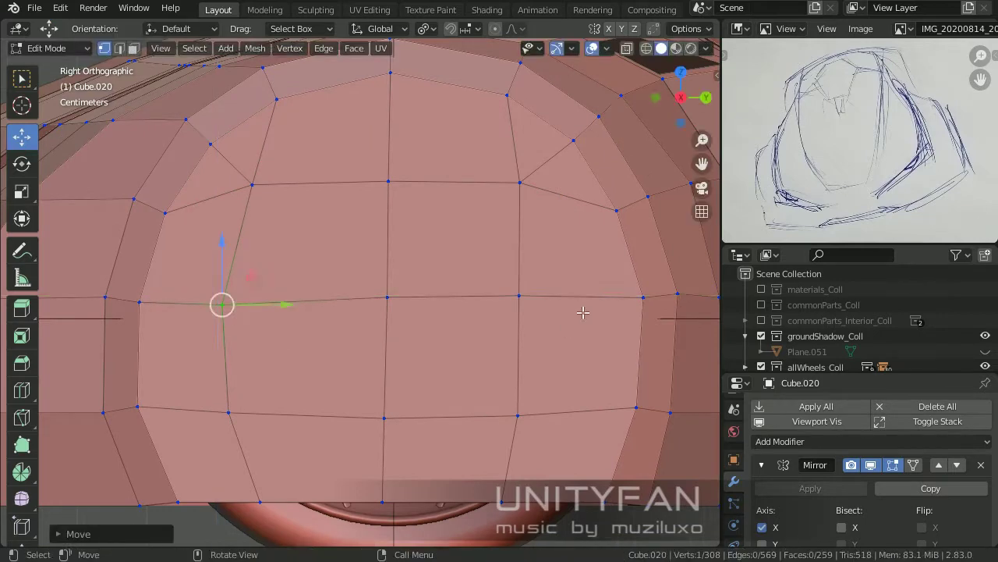
- Knife-cut across the arch faces and raise the selected vertex vertically
key("k")
scroll(360, 293, "up", 1)
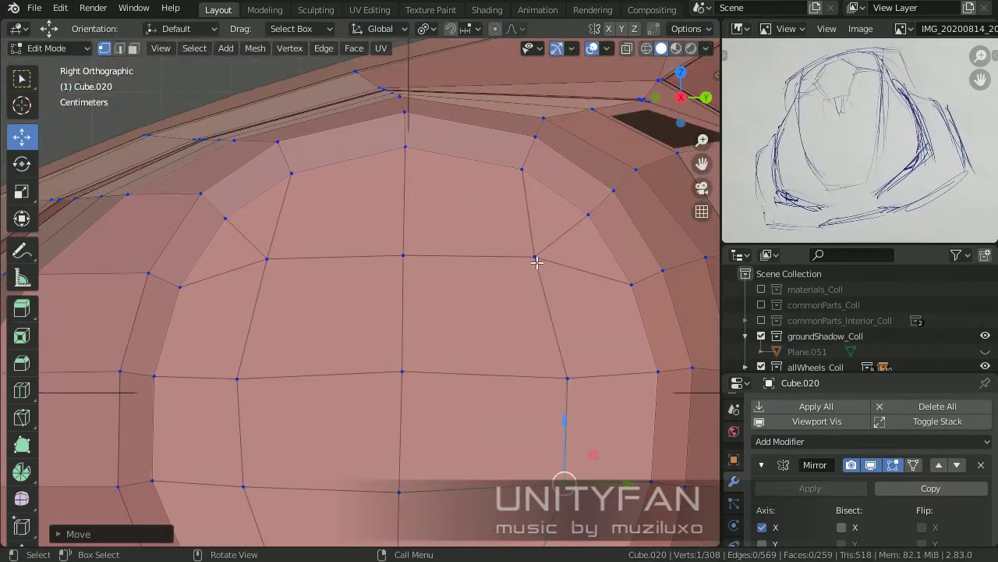
middle_click_drag(175, 193, 234, 273, "shift")
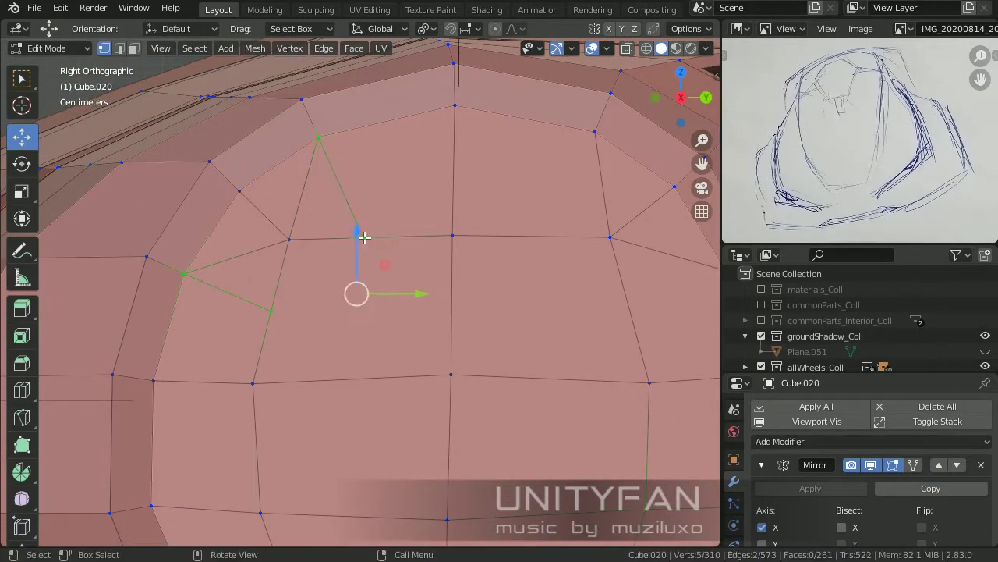
key("g")
key("z")
left_click(330, 235)
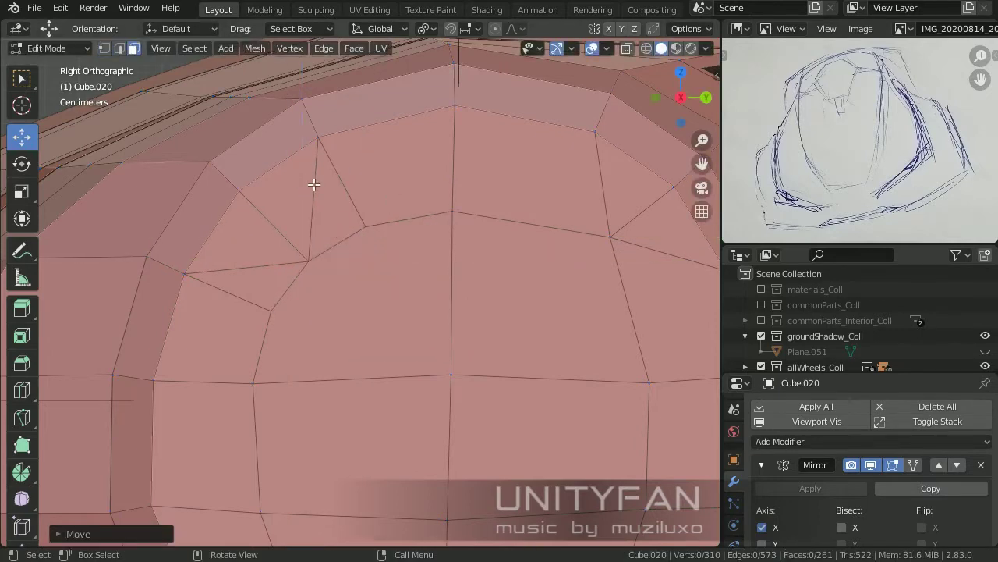
scroll(312, 296, "down", 2)
- Make another arch knife cut, nudge a vertex down, delete an arch face and reposition the arc vertex
key("1")
scroll(392, 219, "up", 2)
scroll(436, 195, "up", 1)
key("k")
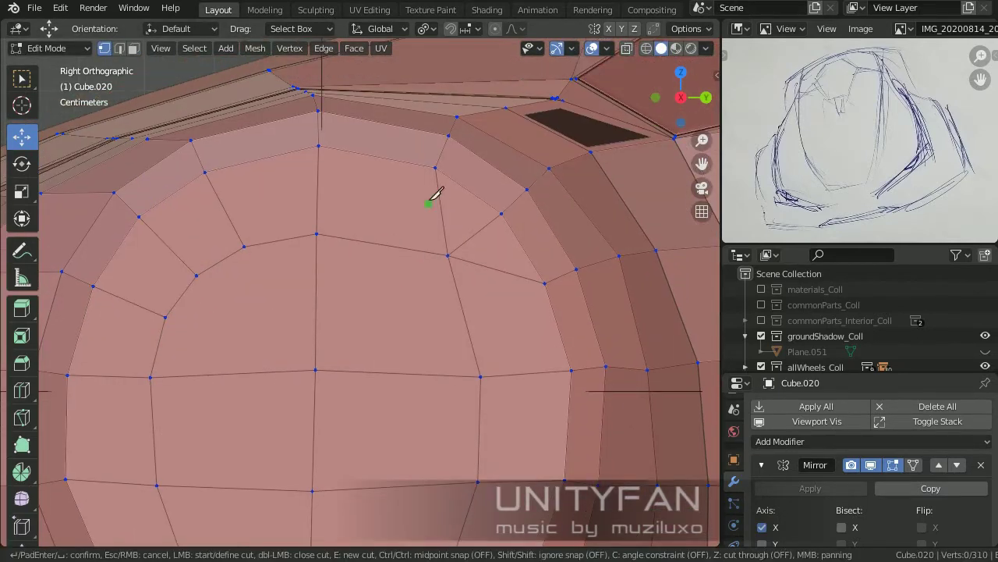
key("g")
left_click(476, 264)
middle_click_drag(477, 265, 372, 403, "shift")
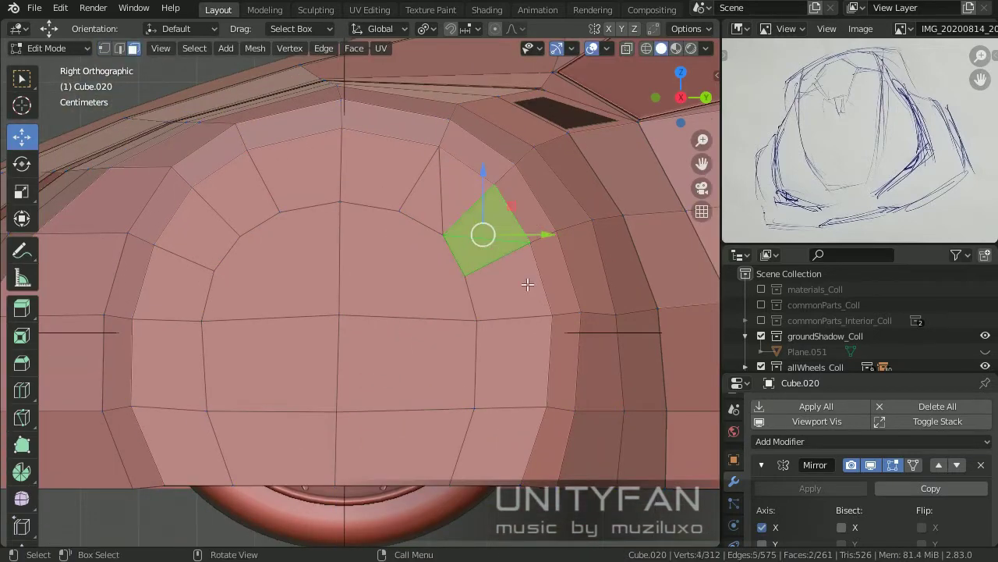
key("ctrl+x")
middle_click_drag(434, 233, 432, 363, "shift")
left_click_drag(507, 220, 500, 226)
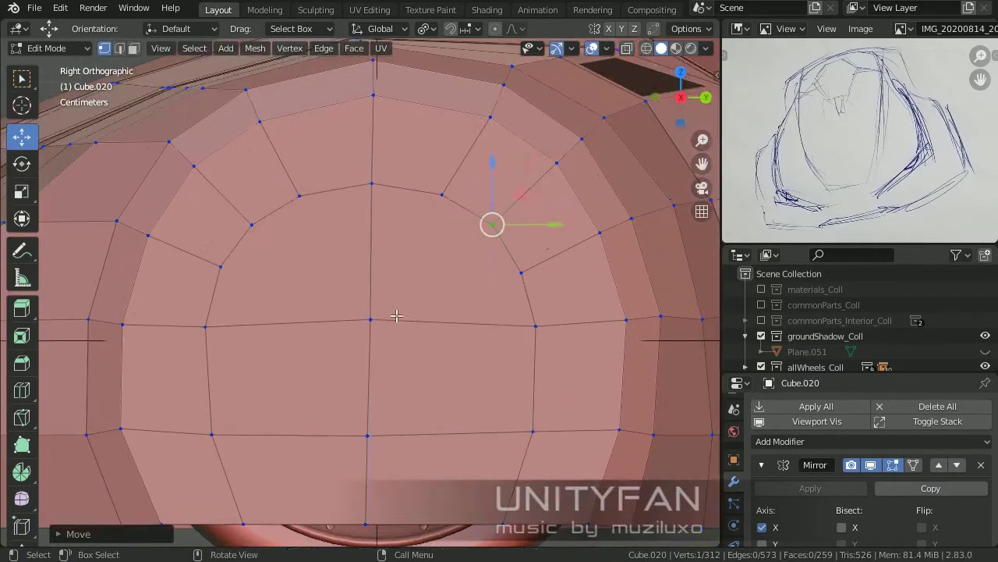
scroll(437, 273, "up", 1)
left_click(381, 315)
key("Return")
- Move a wheel-arch face into place in perspective view
mouse_move(520, 285)
middle_mouse_down()
mouse_move(491, 339)
mouse_move(424, 238)
middle_mouse_up()
left_click(416, 468)
scroll(416, 475, "up", 3)
key("g")
left_click(517, 326)
key("Tab")
scroll(512, 425, "down", 5)
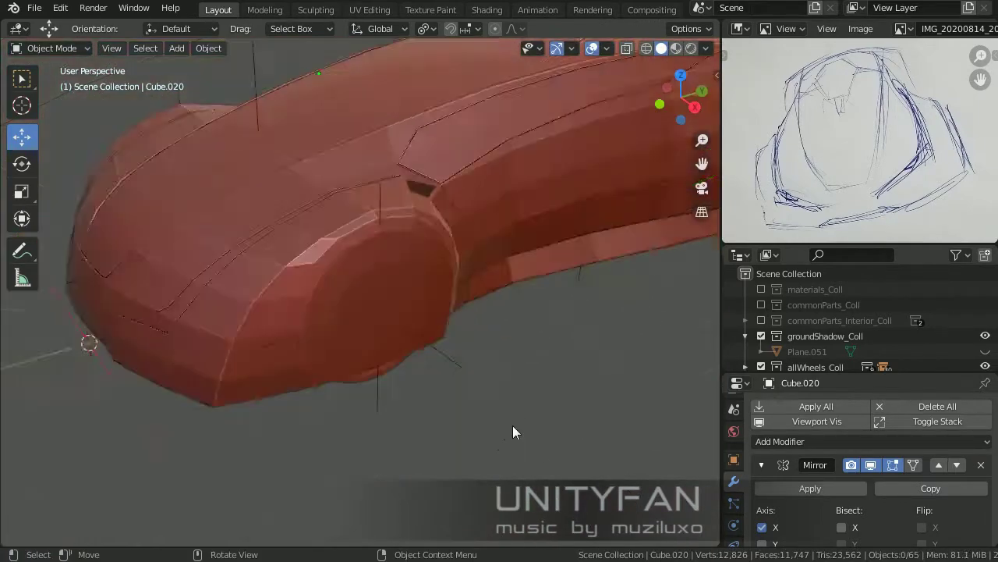
- Cut a new edge loop around the wheel arch from the side view
middle_click_drag(512, 426, 476, 367)
key("Tab")
key("KP_3")
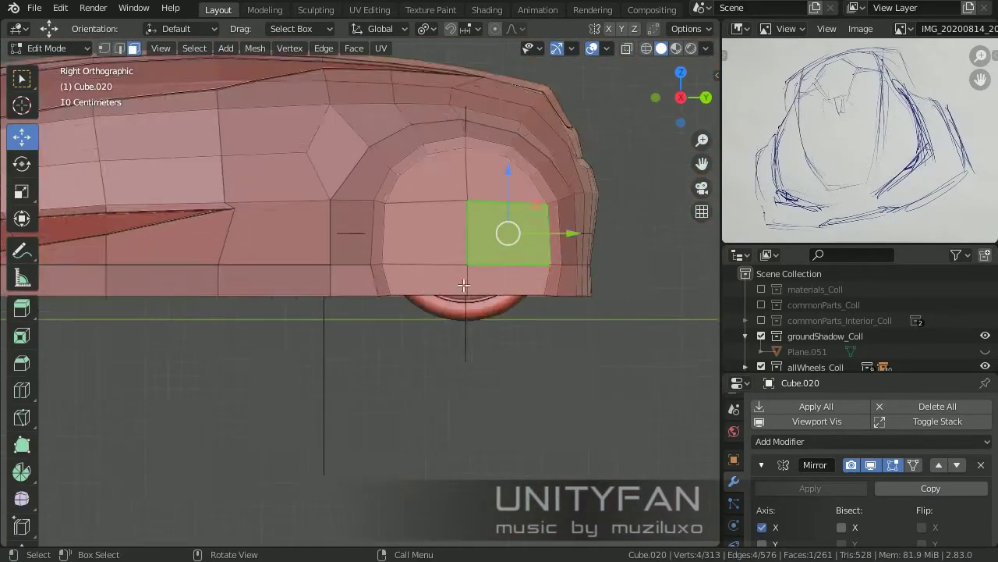
scroll(444, 292, "up", 8)
key("1")
key("alt+a")
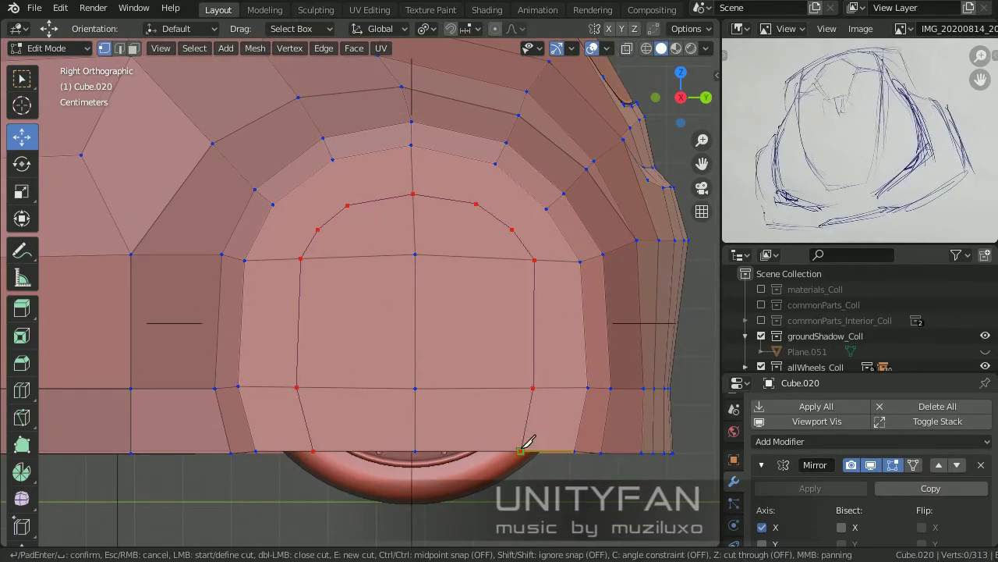
key("Return")
- Select two arch vertices and then the strip of arch faces
middle_click_drag(334, 174, 343, 212, "shift")
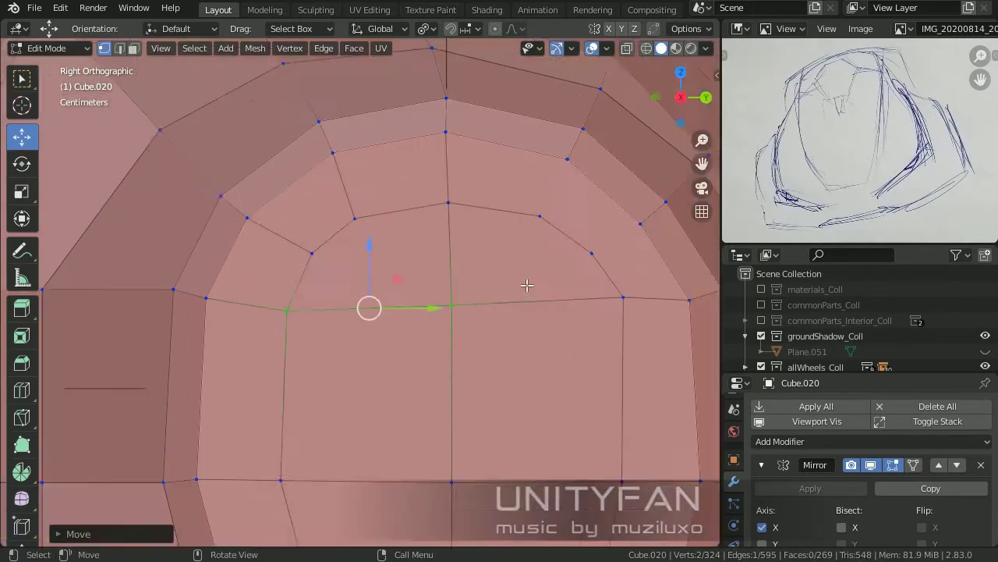
scroll(523, 283, "up", 3)
left_click(507, 246, "shift")
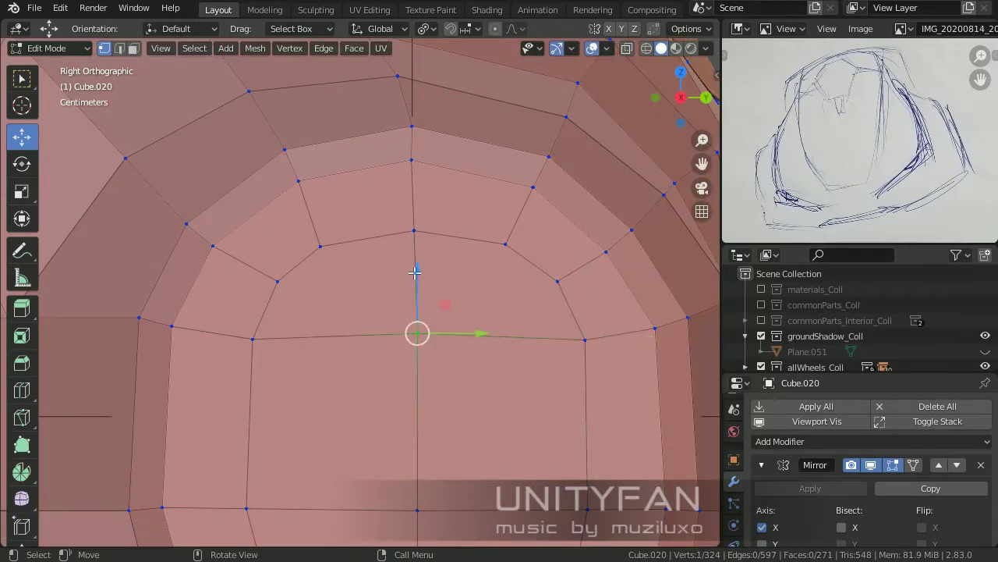
middle_click_drag(415, 272, 368, 250)
key("3")
left_click(508, 256)
mouse_move(432, 335)
middle_mouse_down()
mouse_move(528, 401)
mouse_move(435, 320)
middle_mouse_up()
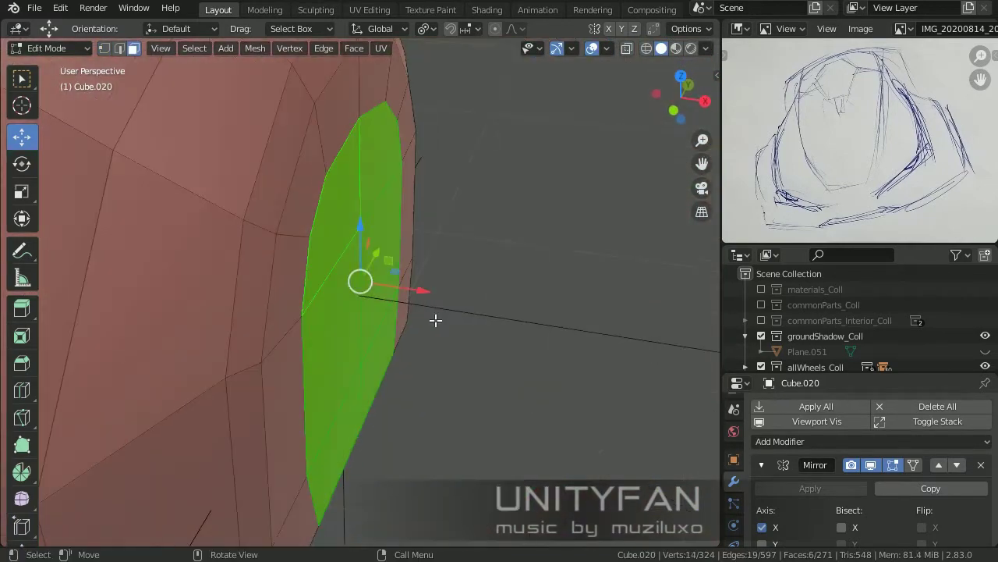
- Return to Object Mode and orbit out to view the car from the front
key("Tab")
scroll(470, 341, "down", 3)
scroll(395, 383, "down", 5)
mouse_move(395, 383)
middle_mouse_down()
mouse_move(439, 457)
mouse_move(503, 379)
middle_mouse_up()
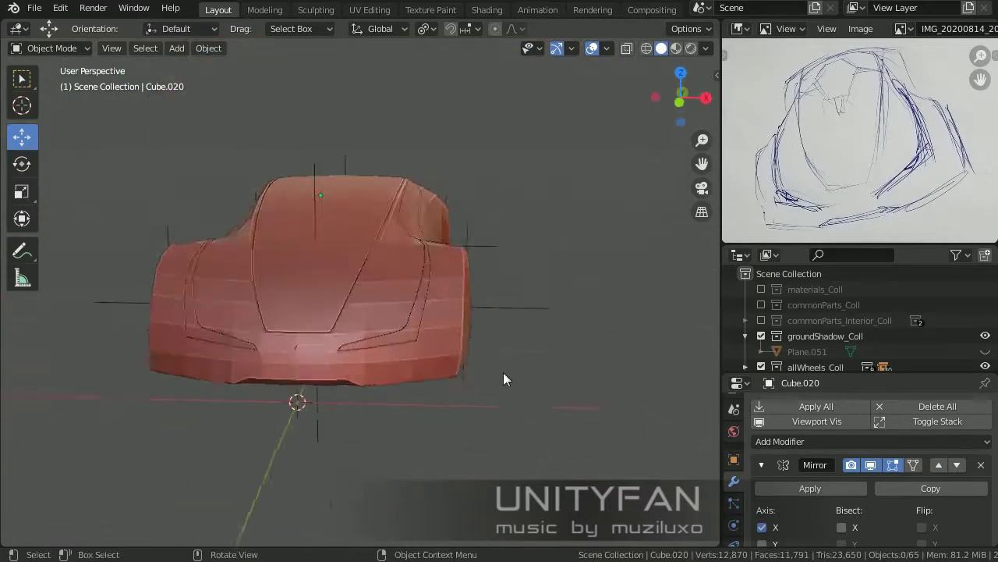
scroll(503, 379, "up", 4)
- Back in Edit Mode on the car body, start knife cuts around the front panel-gap slot
scroll(459, 350, "up", 3)
key("Tab")
mouse_move(470, 335)
middle_mouse_down()
mouse_move(493, 329)
mouse_move(470, 345)
mouse_move(466, 332)
mouse_move(337, 363)
mouse_move(457, 363)
middle_mouse_up()
scroll(470, 346, "up", 3)
scroll(471, 328, "down", 6)
scroll(466, 338, "up", 2)
scroll(466, 338, "up", 2)
scroll(337, 363, "up", 3)
scroll(471, 363, "up", 3)
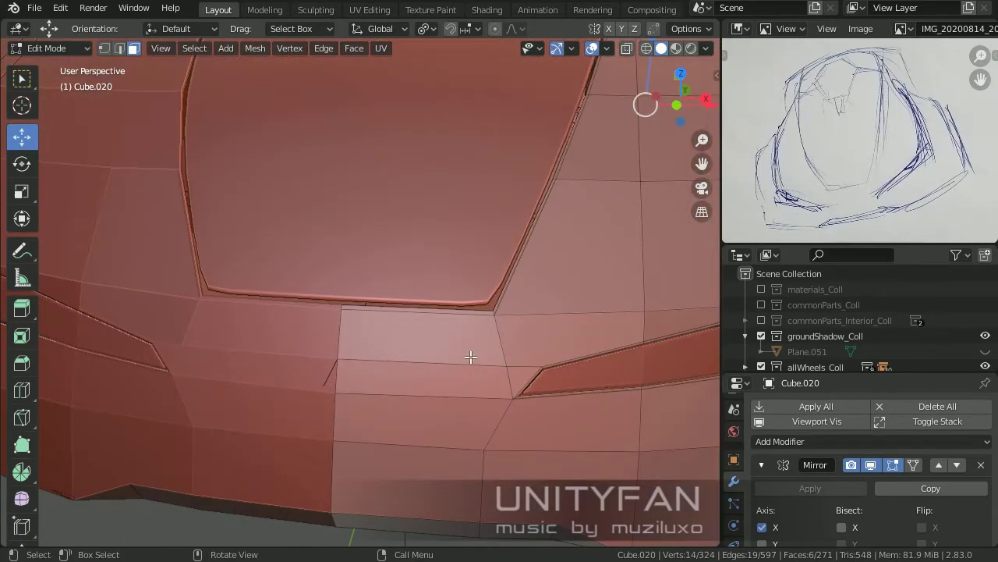
key("k")
middle_click_drag(495, 335, 302, 347)
middle_click_drag(477, 322, 256, 353)
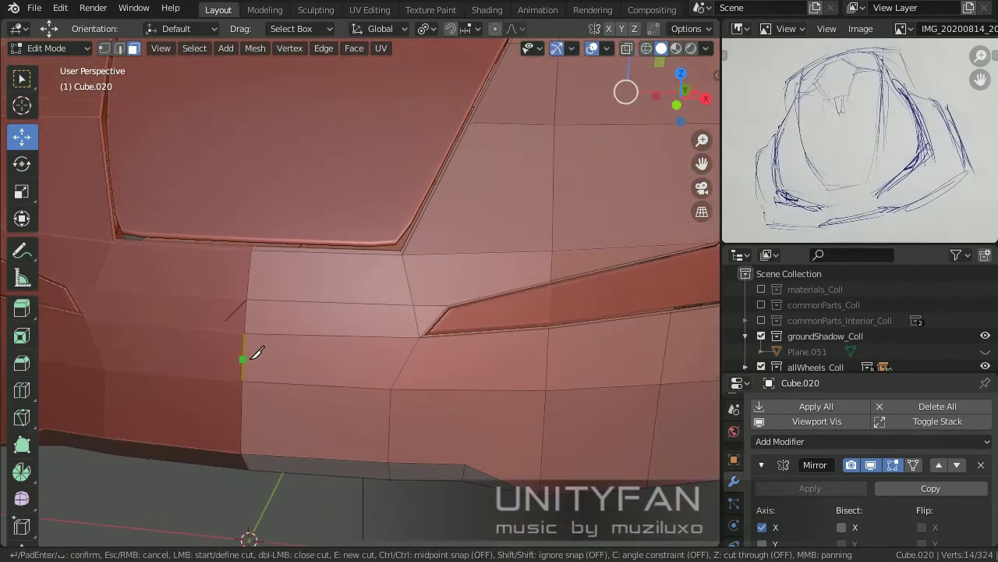
left_click(497, 339)
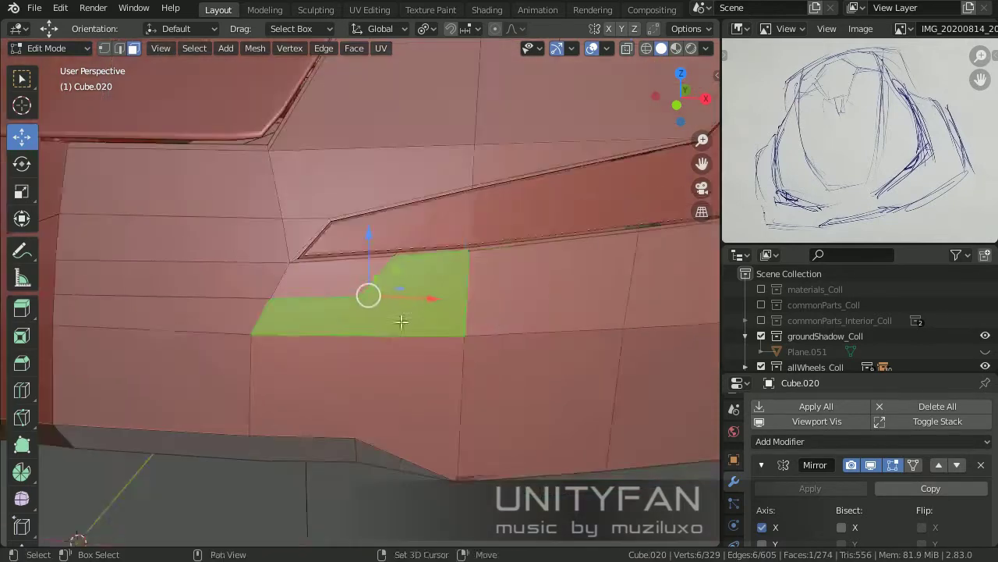
middle_click_drag(401, 319, 495, 322)
scroll(496, 322, "up", 5)
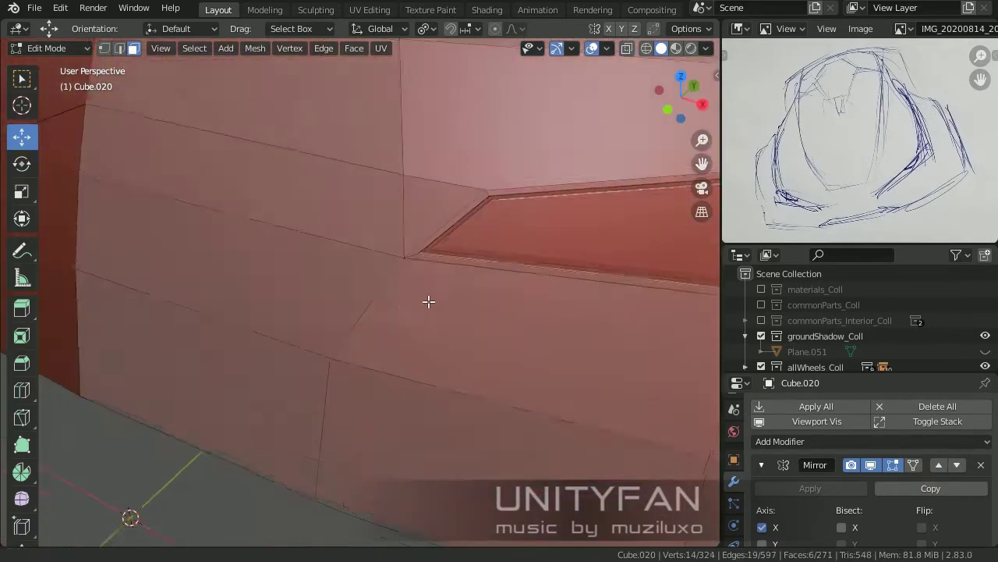
- Dissolve the edge loop beside the slot corner
key("1")
middle_click_drag(323, 303, 401, 333)
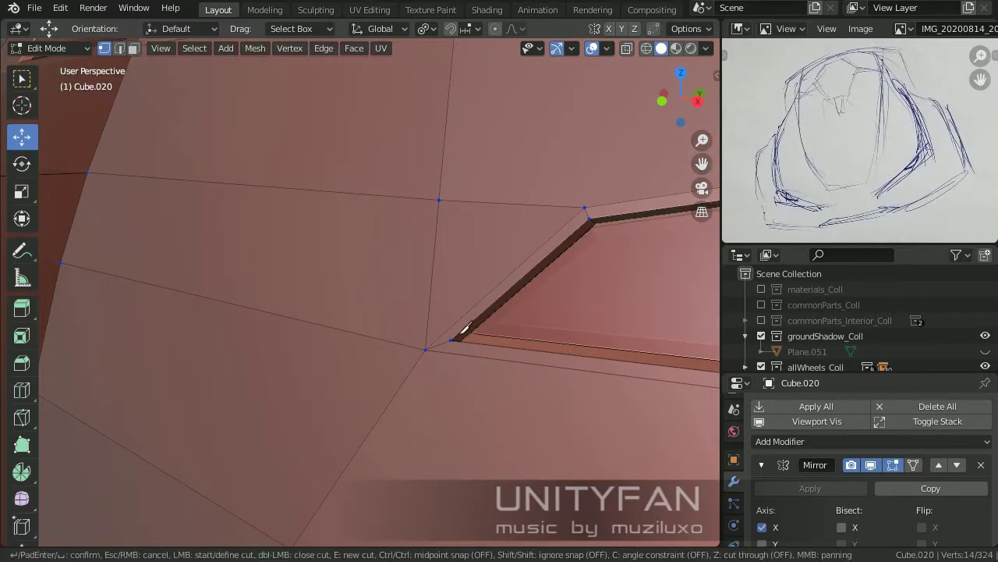
mouse_move(69, 249)
middle_mouse_down()
mouse_move(267, 267)
mouse_move(74, 289)
middle_mouse_up()
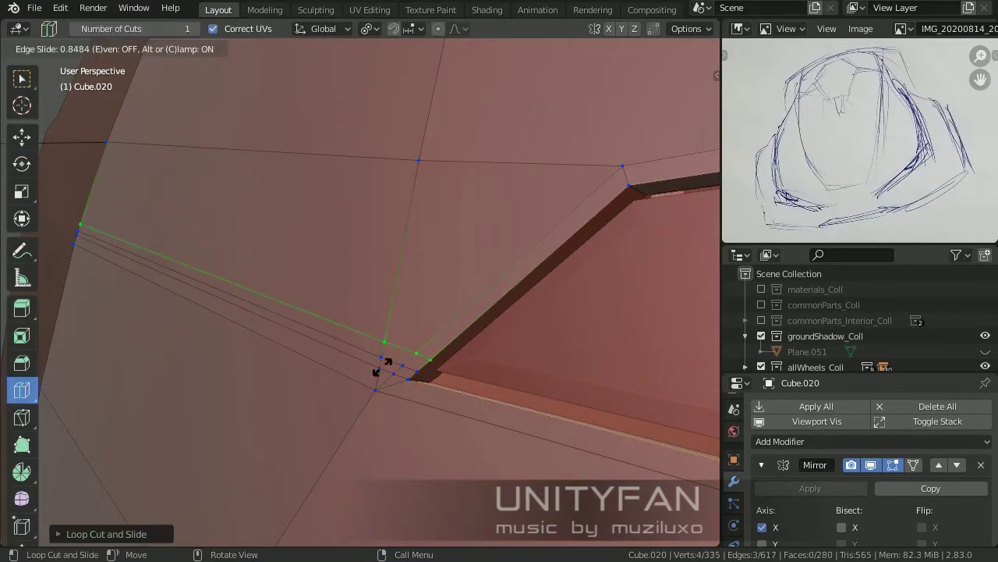
key("2")
left_click(398, 371, "alt")
key("x")
left_click(401, 367)
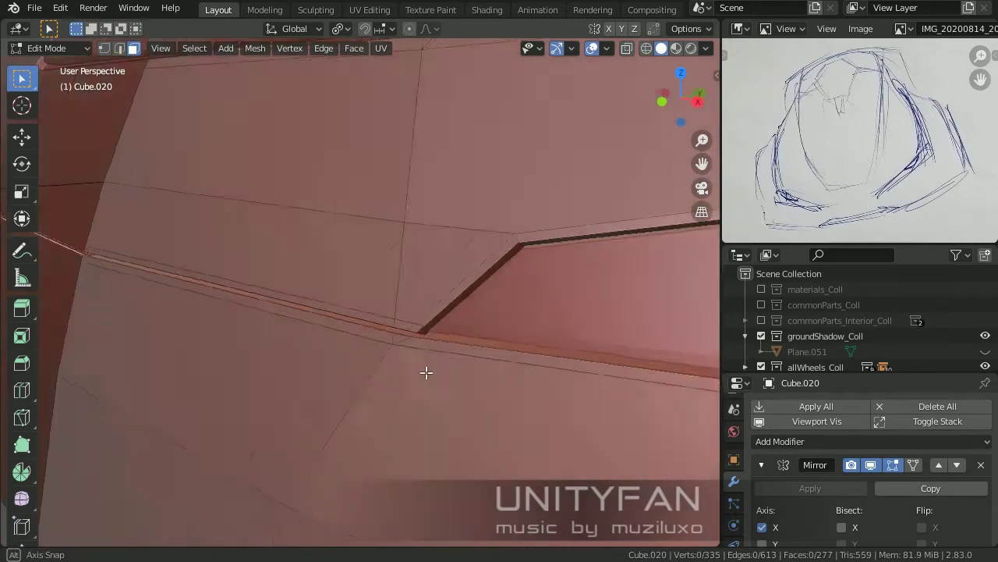
mouse_move(424, 370)
middle_mouse_down()
mouse_move(457, 350)
mouse_move(356, 306)
middle_mouse_up()
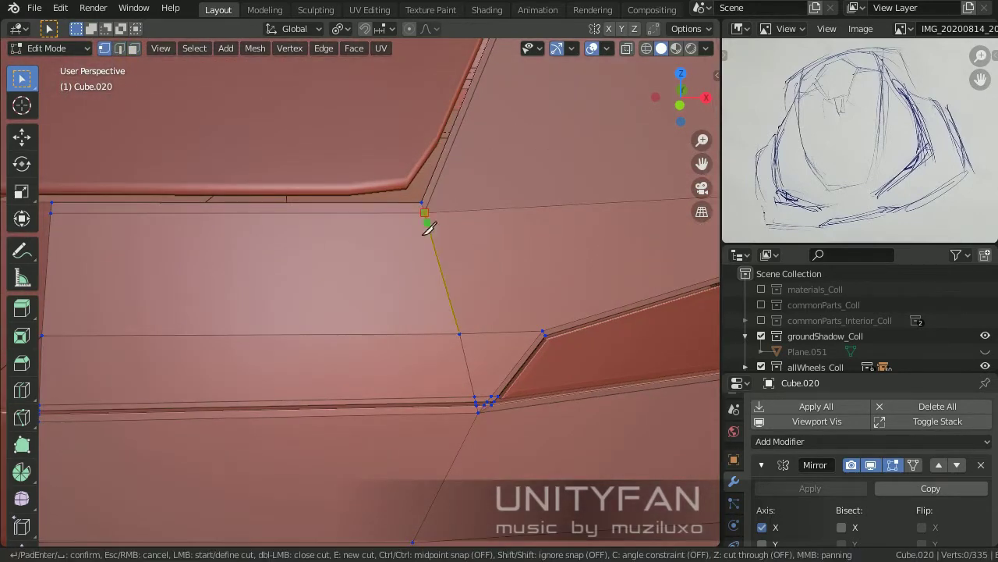
- Dissolve the stray edges along the panel gap
key("2")
scroll(373, 401, "up", 3)
key("x")
left_click(359, 293)
scroll(437, 392, "up", 2)
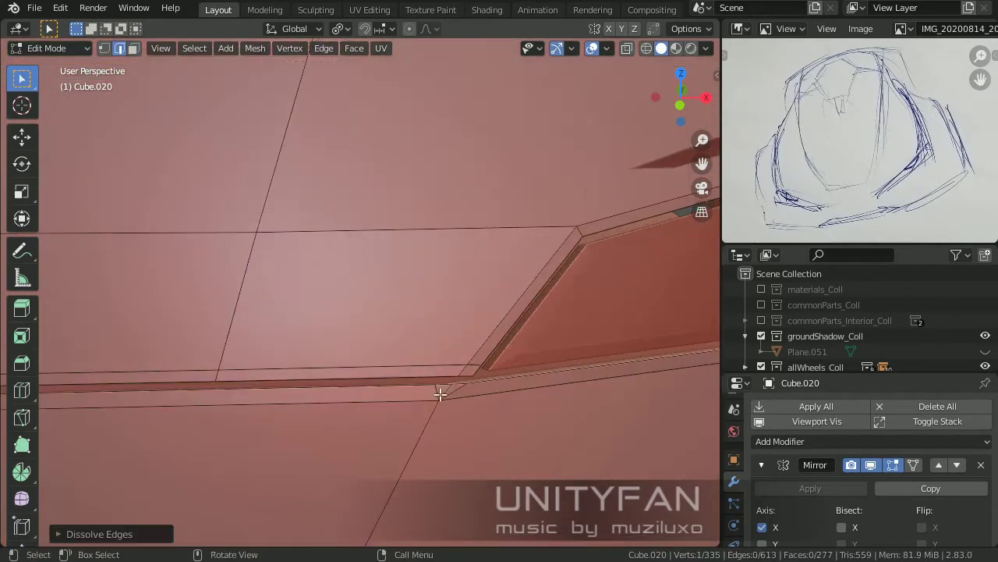
key("x")
left_click(455, 390)
scroll(324, 352, "down", 3)
- Knife-cut a new edge from the start vertex across the front panels
mouse_move(324, 352)
middle_mouse_down()
mouse_move(491, 364)
mouse_move(357, 412)
mouse_move(354, 426)
mouse_move(472, 292)
middle_mouse_up()
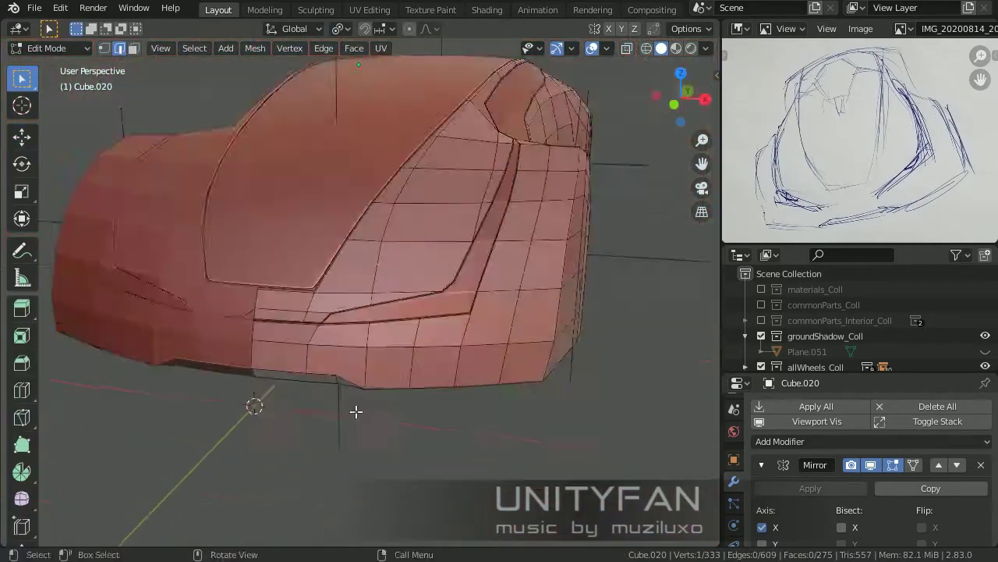
scroll(393, 363, "up", 3)
scroll(393, 363, "up", 2)
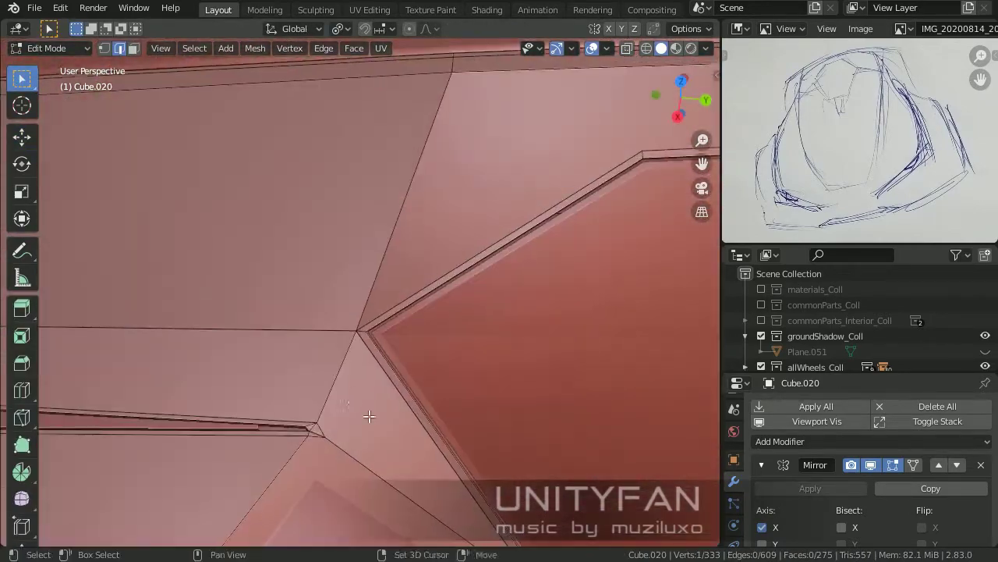
middle_click_drag(329, 335, 367, 291)
key("Escape")
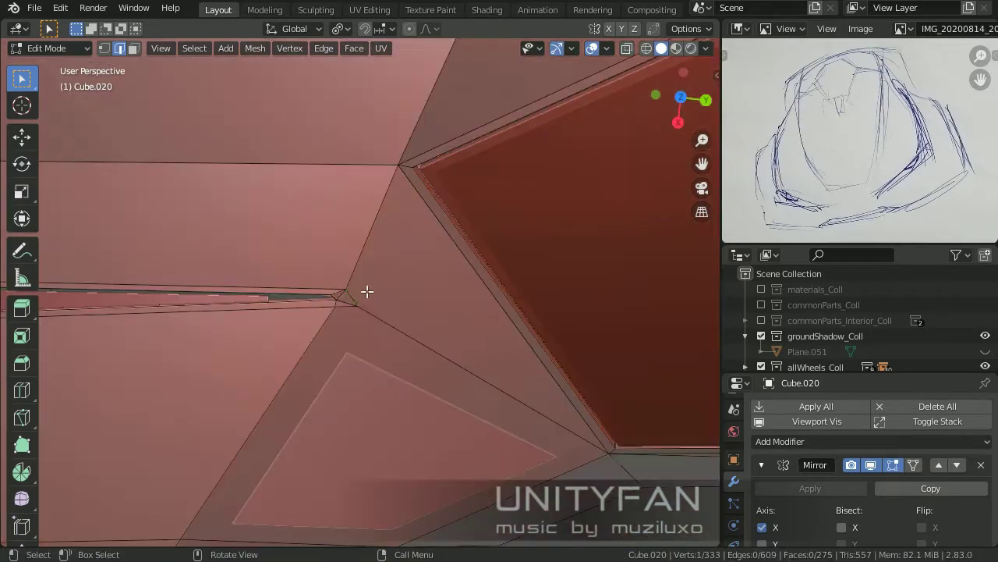
middle_click_drag(492, 271, 414, 312)
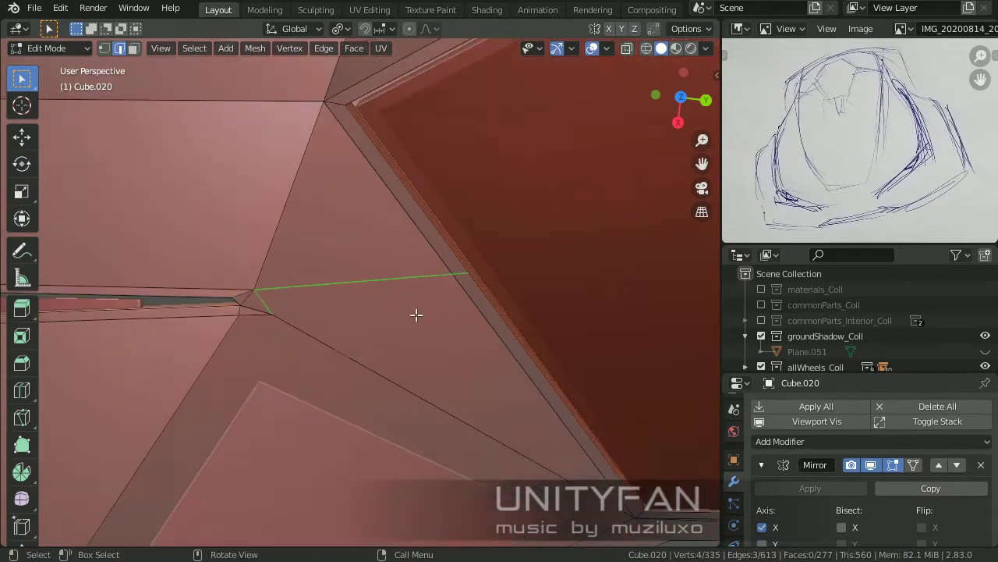
scroll(305, 274, "up", 2)
key("Return")
middle_click_drag(492, 315, 468, 309)
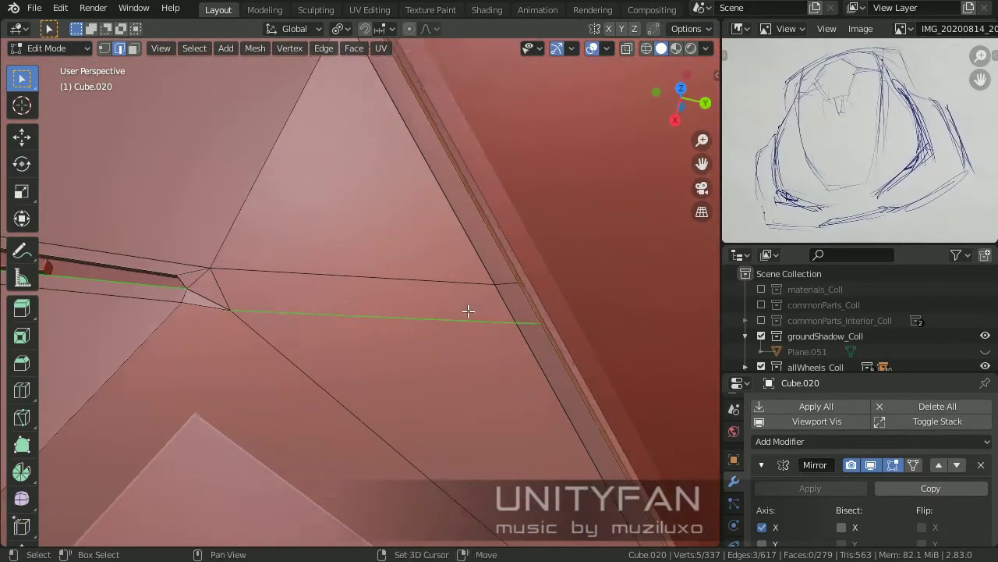
- Knife-cut across the strip, dissolve the unwanted new edges and merge two vertices
left_click(134, 52)
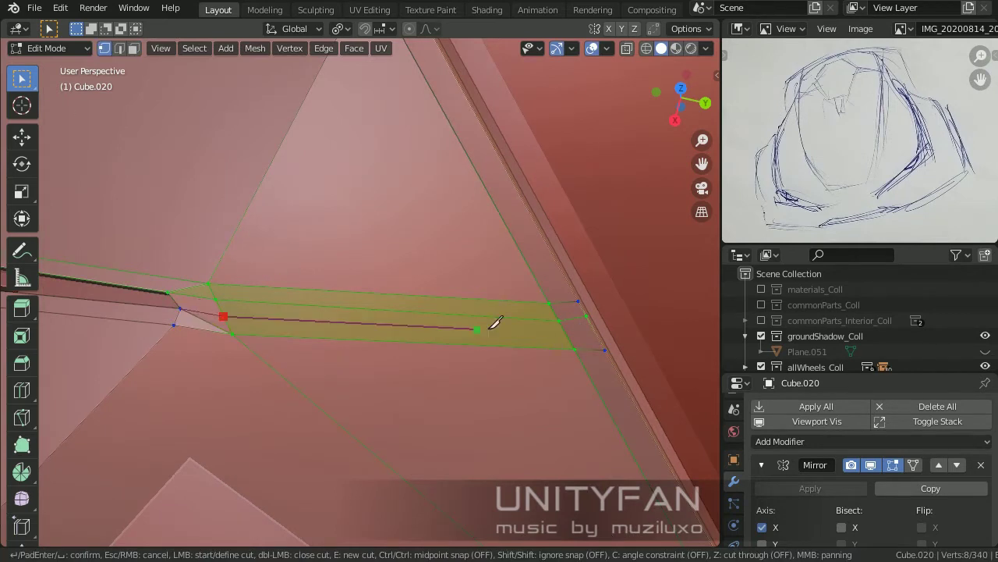
key("Return")
key("x")
left_click(223, 312)
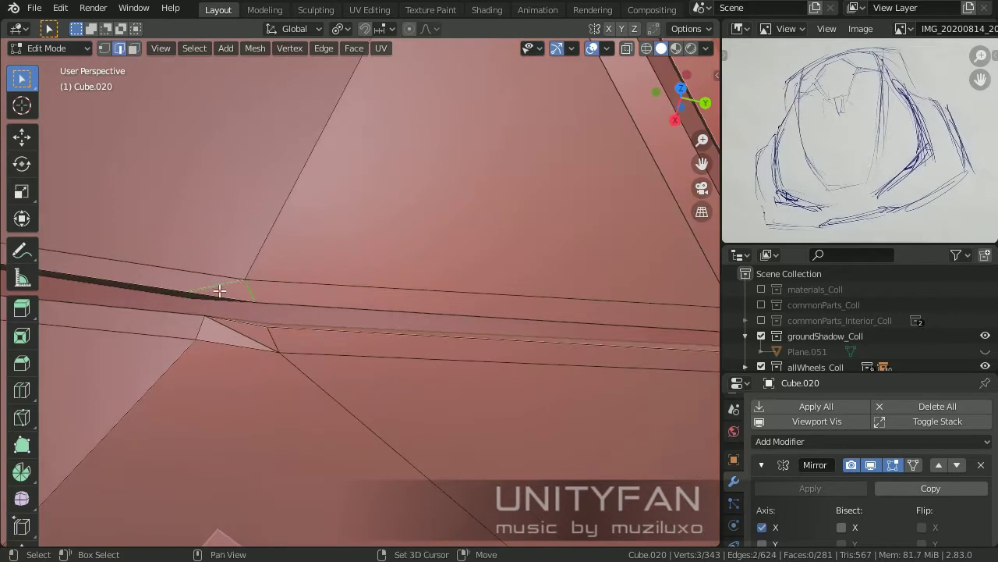
key("x")
left_click(234, 363)
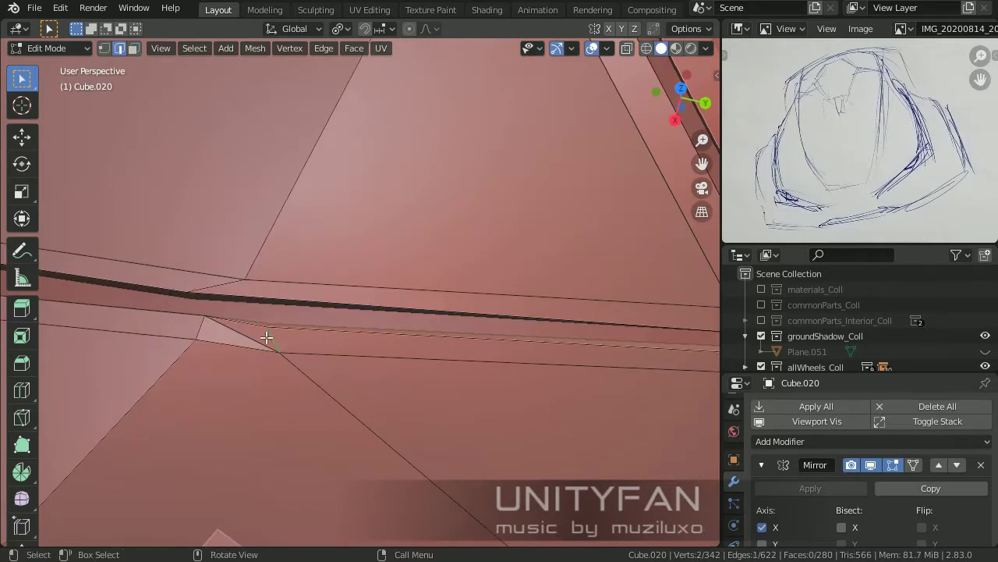
mouse_move(265, 336)
middle_mouse_down()
mouse_move(288, 344)
mouse_move(349, 285)
middle_mouse_up()
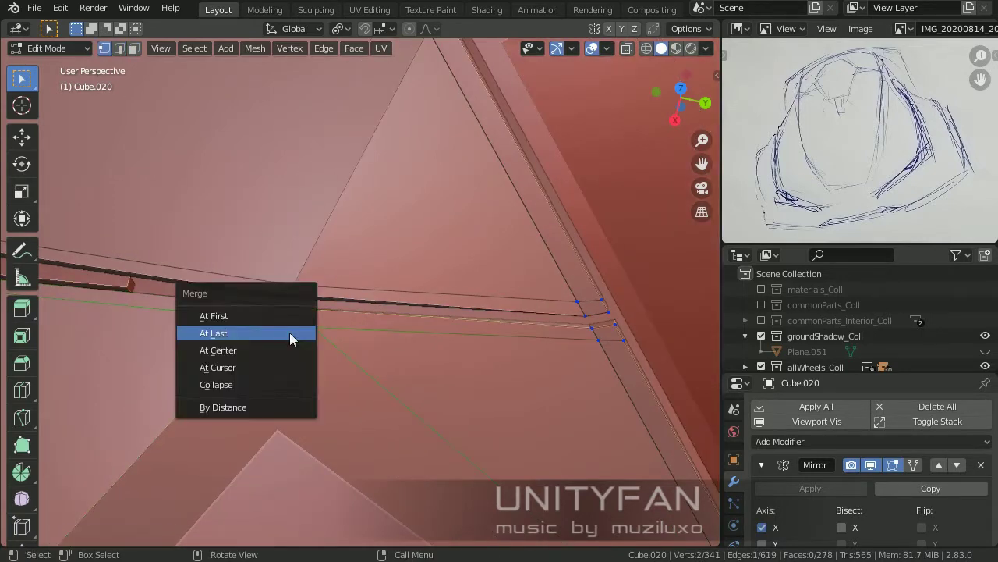
left_click(289, 332)
- Check the car body in Object Mode, then select a vertex on the panel gap
key("Tab")
mouse_move(383, 300)
middle_mouse_down()
mouse_move(200, 382)
mouse_move(416, 394)
mouse_move(437, 327)
mouse_move(395, 379)
mouse_move(339, 351)
mouse_move(430, 367)
middle_mouse_up()
key("Tab")
scroll(436, 328, "up", 5)
left_click(457, 301)
scroll(401, 327, "up", 3)
- Knife-cut two new edges from the bottom edge up along the bonnet's panel-gap groove
key("k")
left_click(333, 539)
left_click(370, 290)
key("Return")
middle_click_drag(377, 284, 460, 403)
left_click(397, 360)
key("Return")
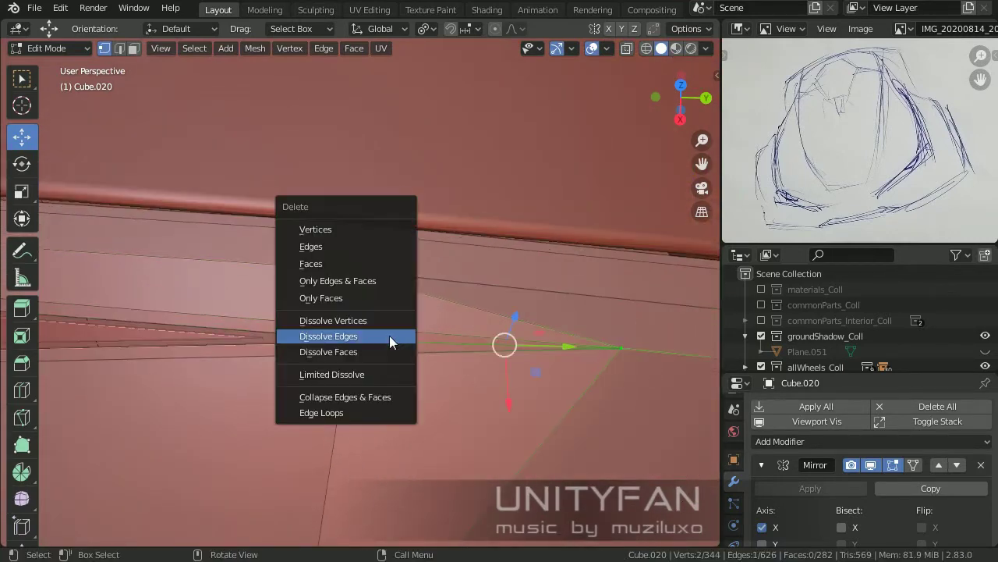
- Merge the two selected vertices and finish a knife cut at the gap edge
key("Escape")
key("m")
middle_click_drag(389, 335, 337, 384)
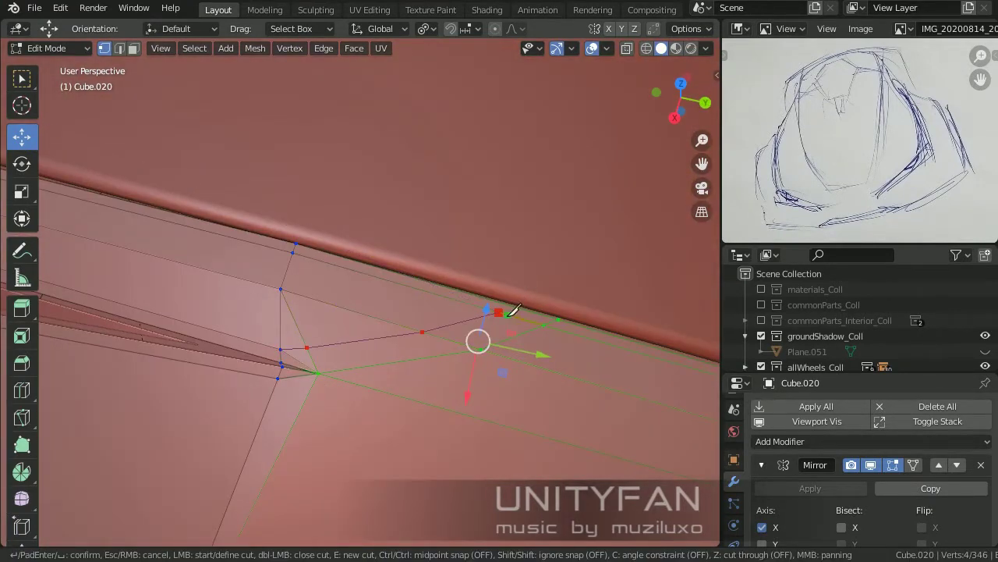
middle_click_drag(555, 300, 476, 402)
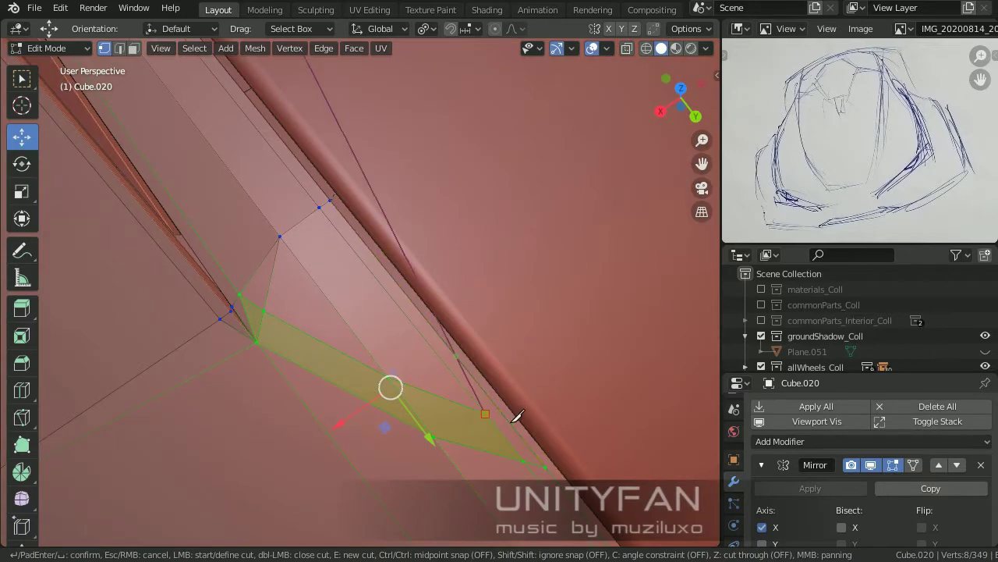
left_click(503, 415)
key("Return")
- Delete the unwanted faces and the stray edge where the bonnet groove meets the side gap
middle_click_drag(476, 455, 358, 352)
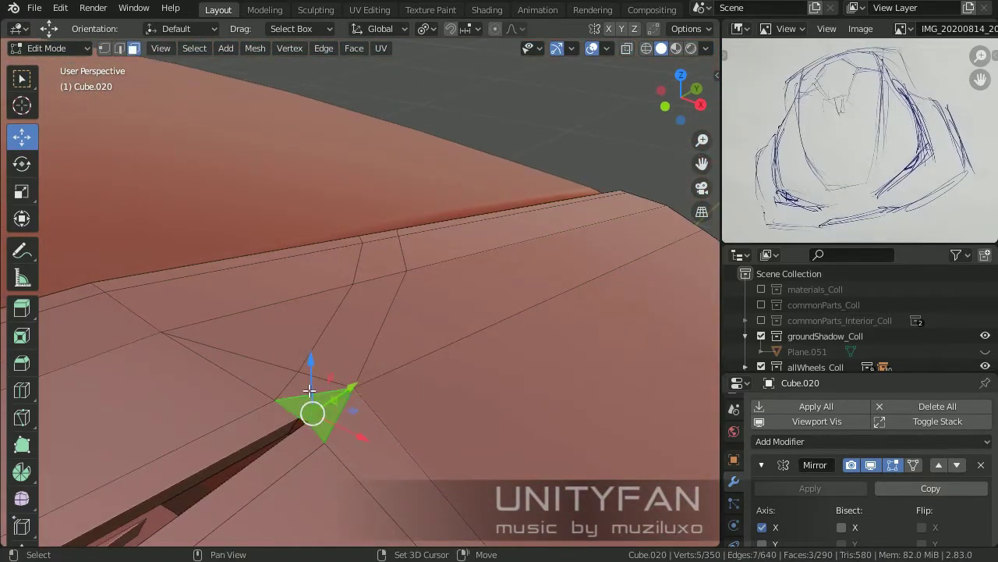
middle_click_drag(310, 390, 355, 397, "shift")
scroll(476, 261, "up", 2)
key("ctrl+r")
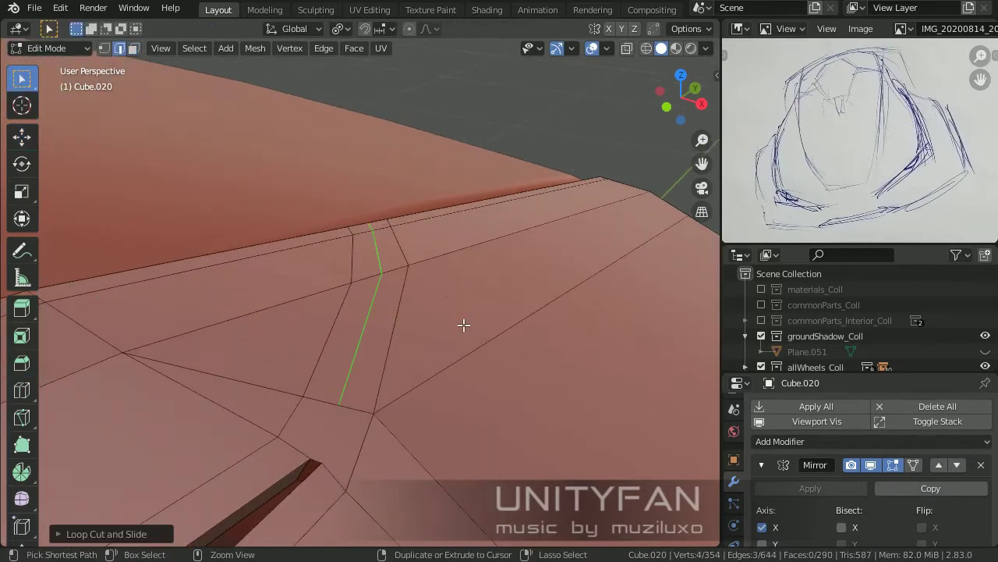
left_click(353, 261)
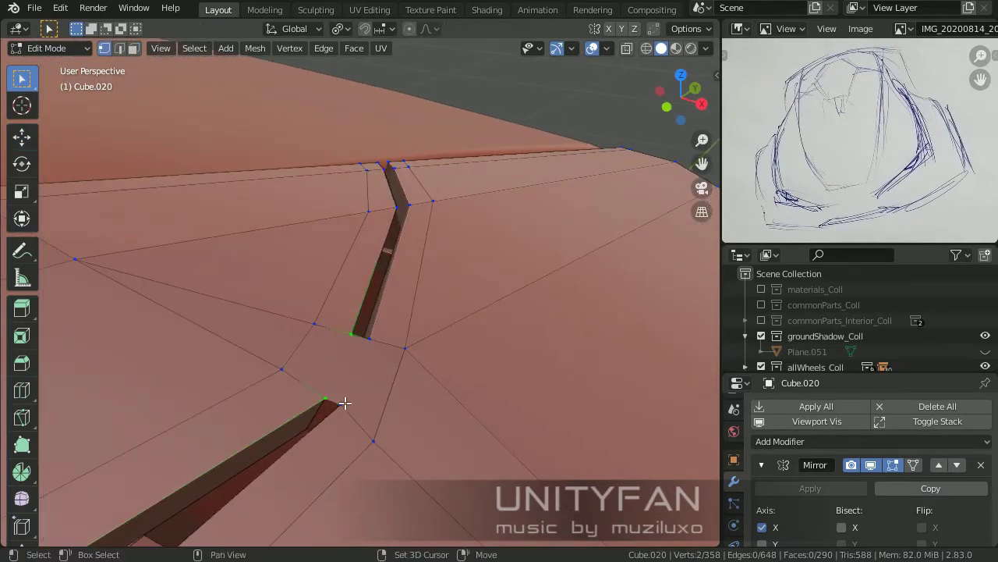
key("x")
left_click(346, 375)
- Reposition an edge along the gap with G
middle_click_drag(347, 375, 354, 357)
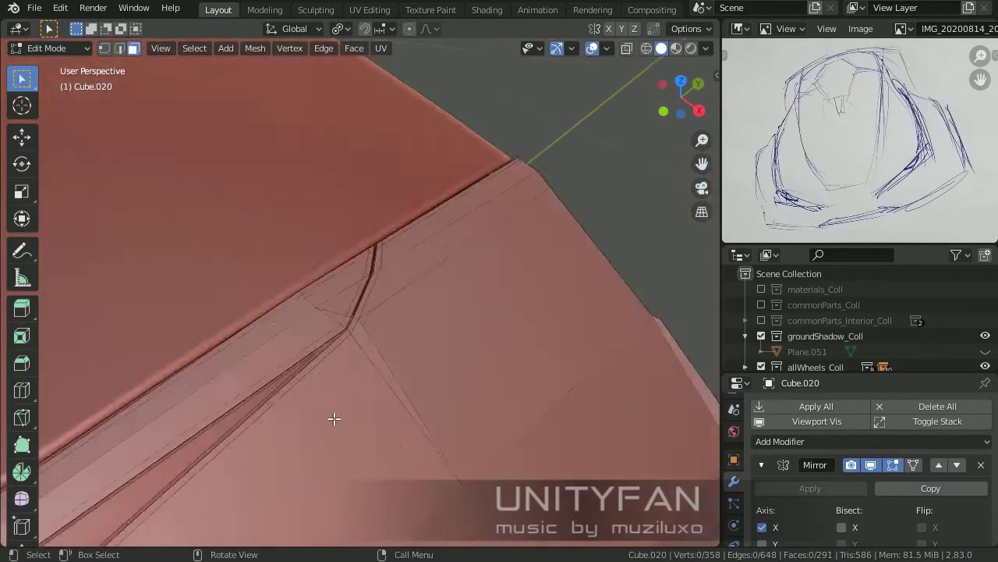
left_click(347, 388)
scroll(351, 390, "up", 2)
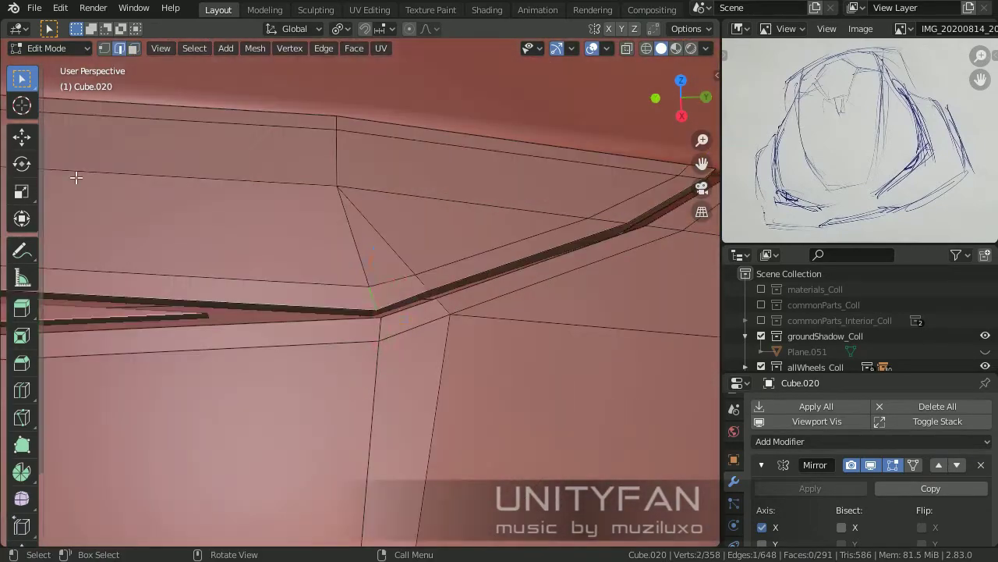
key("g")
middle_click_drag(418, 436, 343, 351)
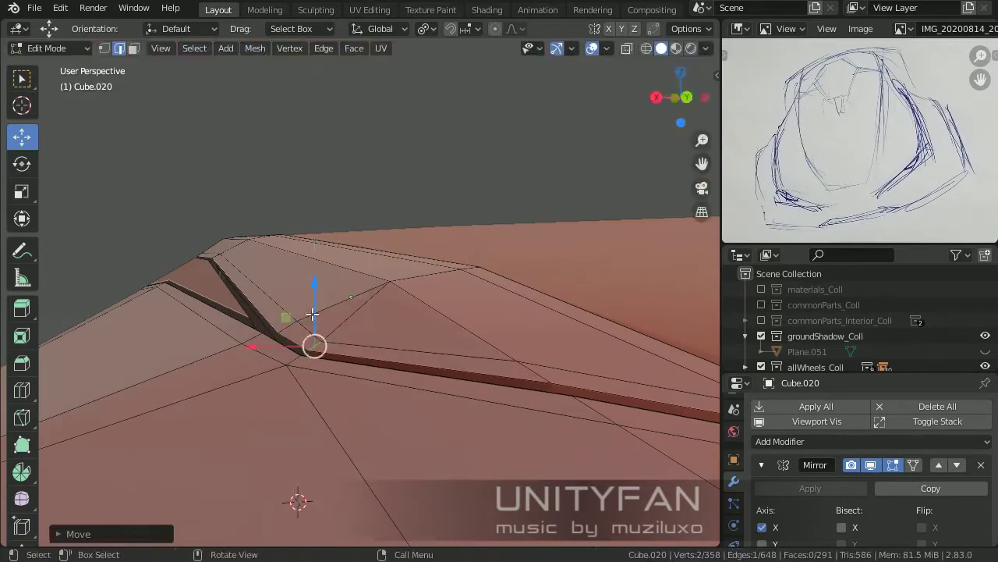
middle_click_drag(312, 314, 127, 106)
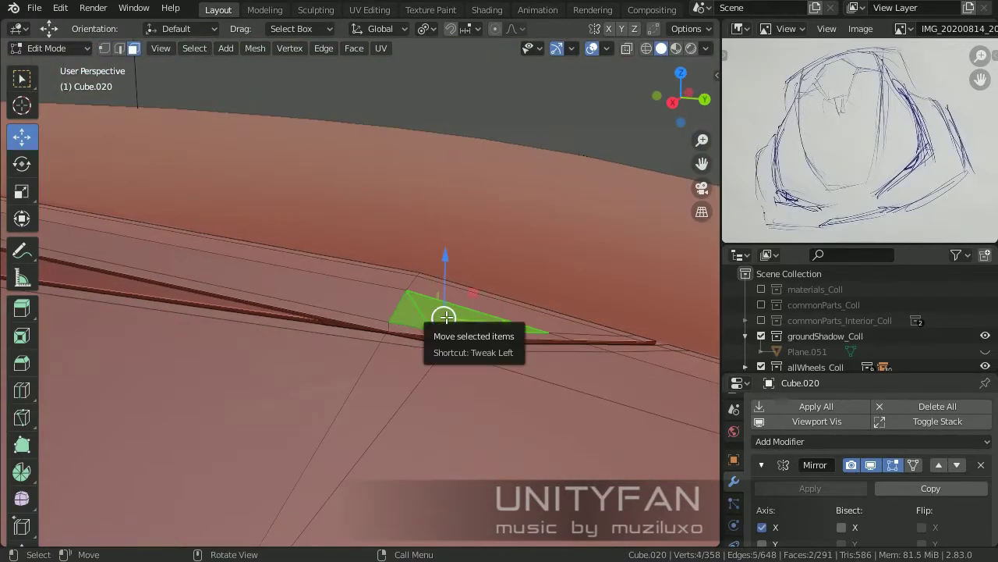
key("Escape")
- Select the side panel strip faces on the car's side
scroll(468, 312, "down", 3)
key("Tab")
middle_click_drag(543, 330, 441, 397)
left_click(377, 306)
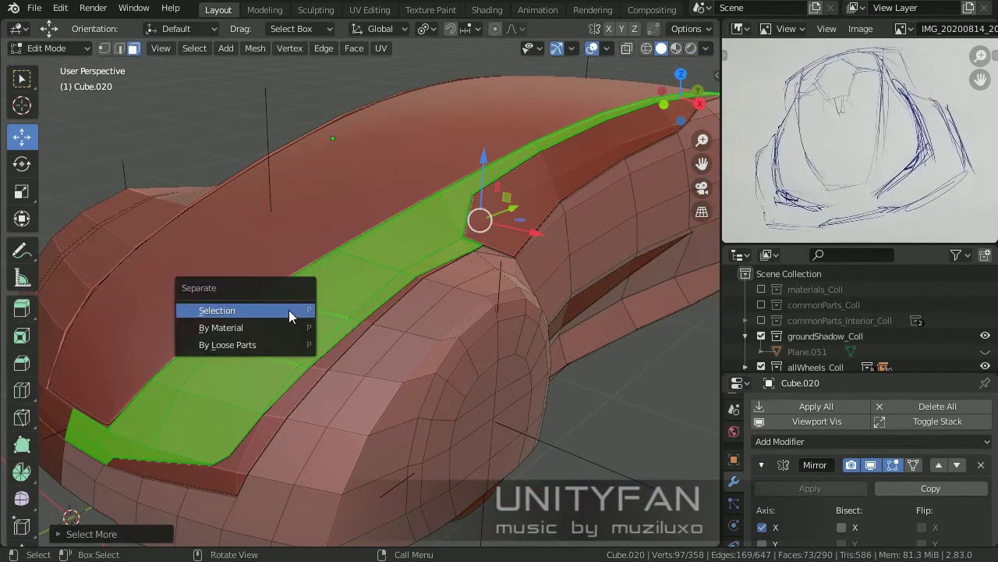
- Separate the side panel into Cube.033 and dissolve an edge at its corner
left_click(289, 310)
right_click(422, 285)
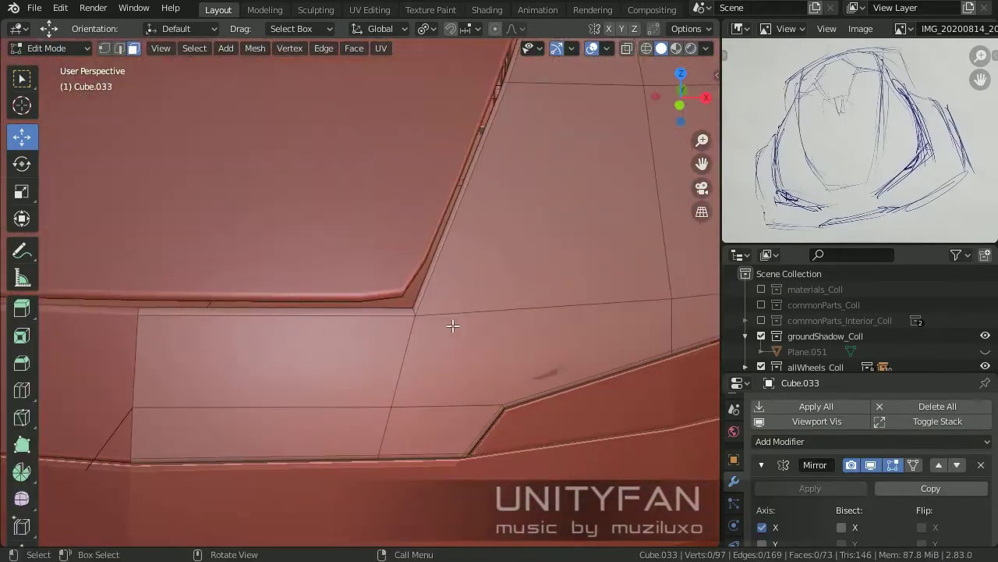
middle_click_drag(453, 325, 484, 375)
key("2")
left_click(493, 400)
key("Escape")
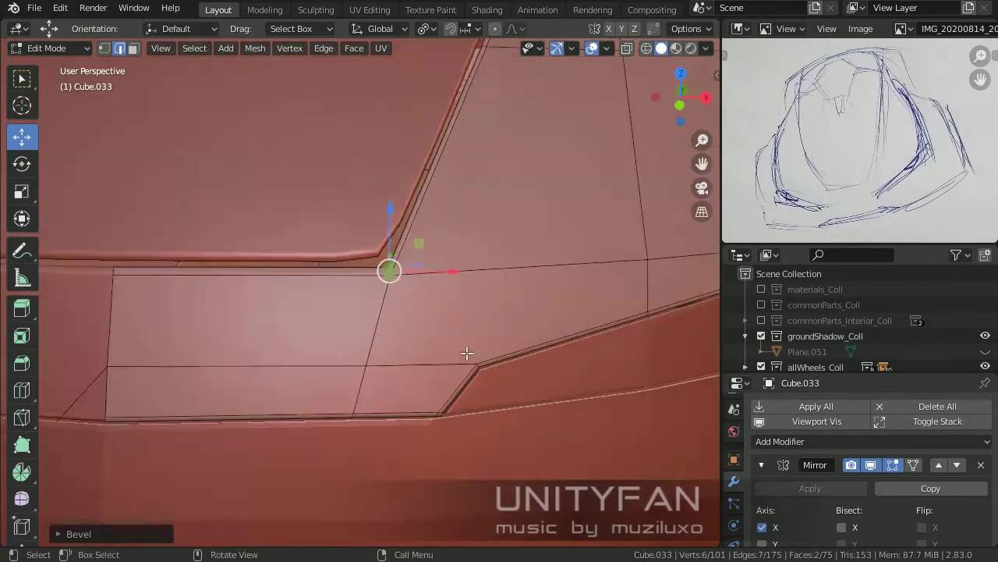
key("x")
left_click(359, 372)
- Dissolve the extra edge at the panel corner
scroll(381, 351, "up", 3)
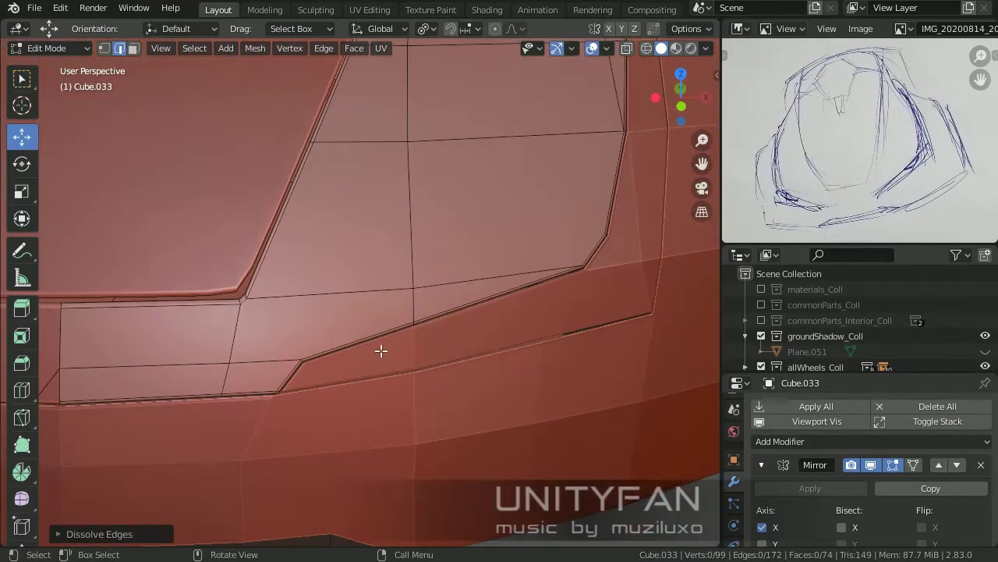
scroll(381, 351, "up", 3)
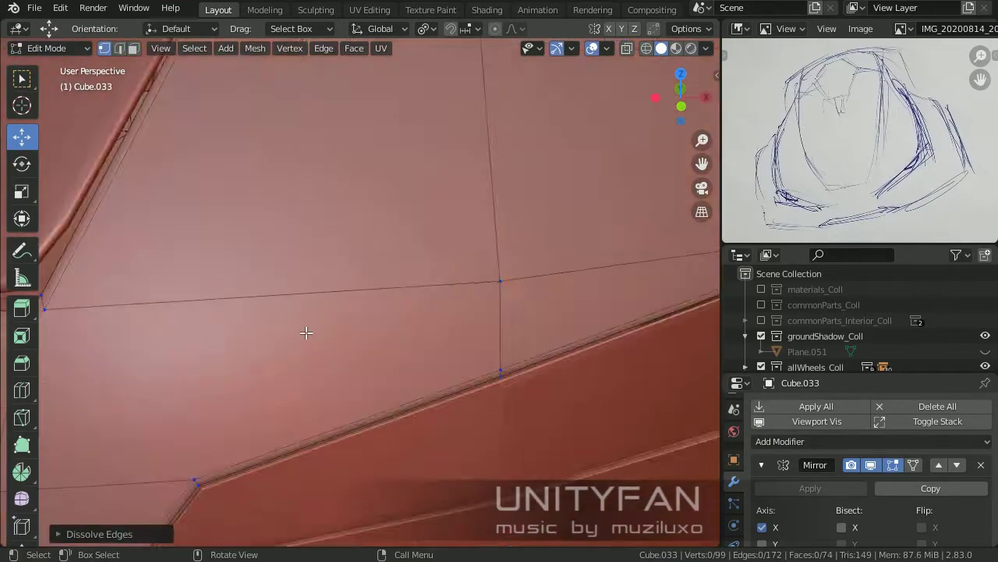
key("1")
key("k")
scroll(326, 301, "up", 3)
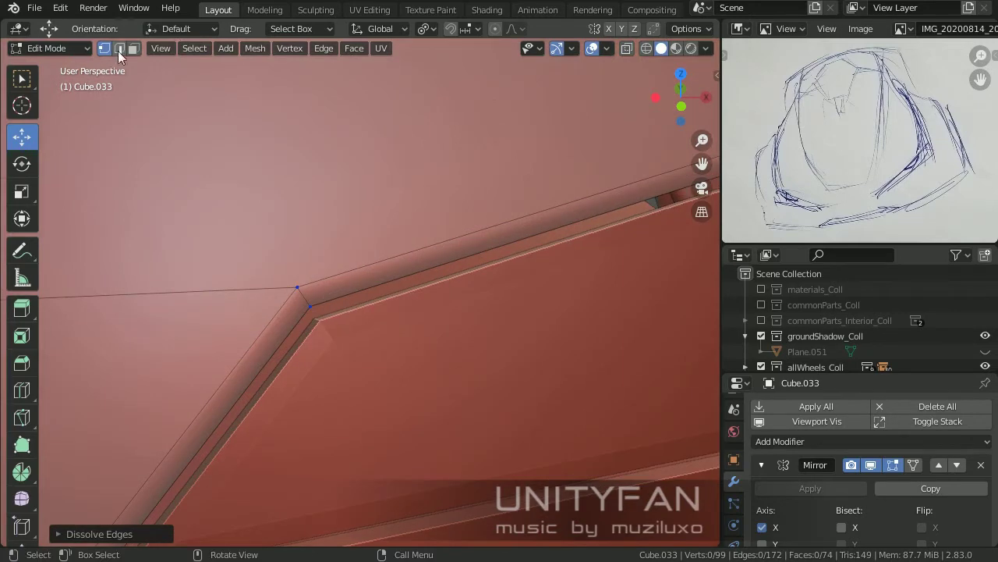
key("x")
left_click(303, 295)
scroll(343, 344, "down", 3)
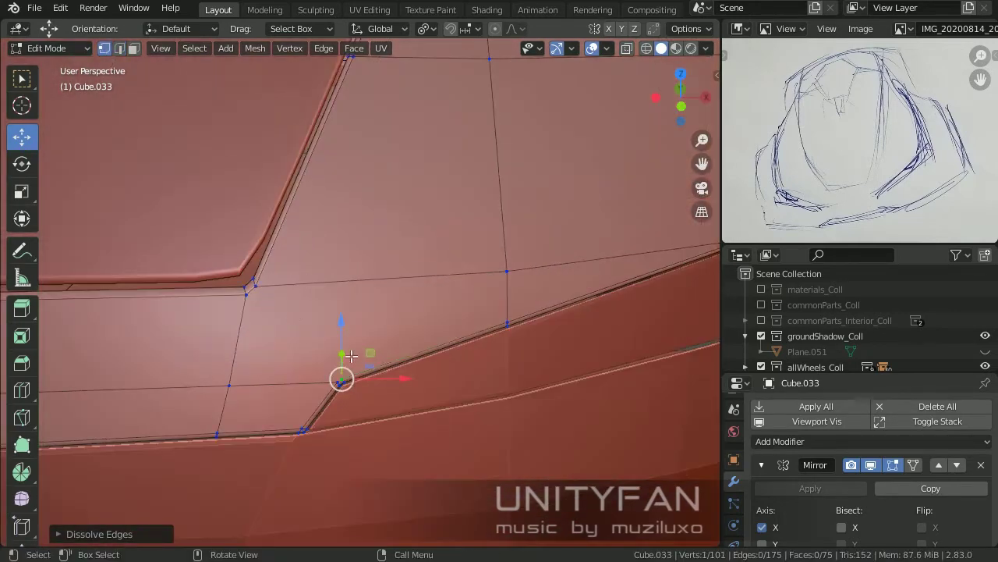
mouse_move(312, 330)
middle_mouse_down()
mouse_move(424, 377)
mouse_move(400, 370)
mouse_move(396, 379)
middle_mouse_up()
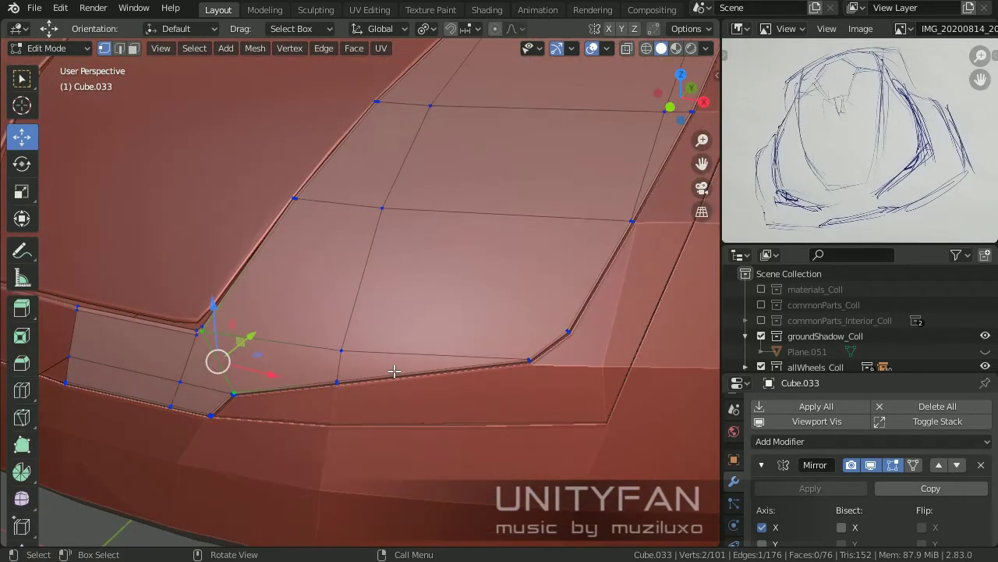
- Knife-cut from the corner vertex across the faces, undoing a stray joined edge
key("k")
scroll(396, 379, "up", 2)
left_click(278, 423)
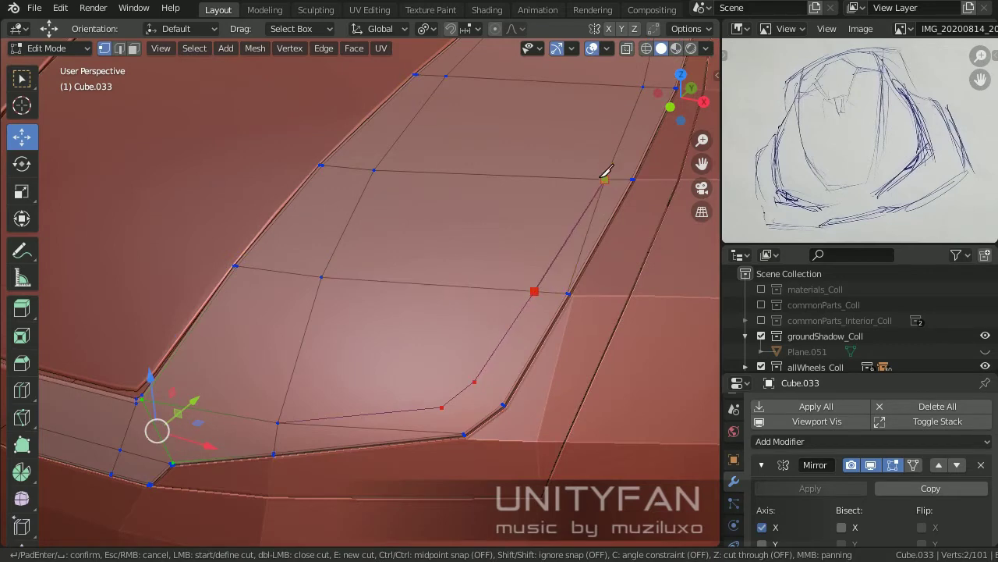
left_click(605, 179)
key("Return")
scroll(616, 312, "up", 2)
scroll(624, 366, "up", 2)
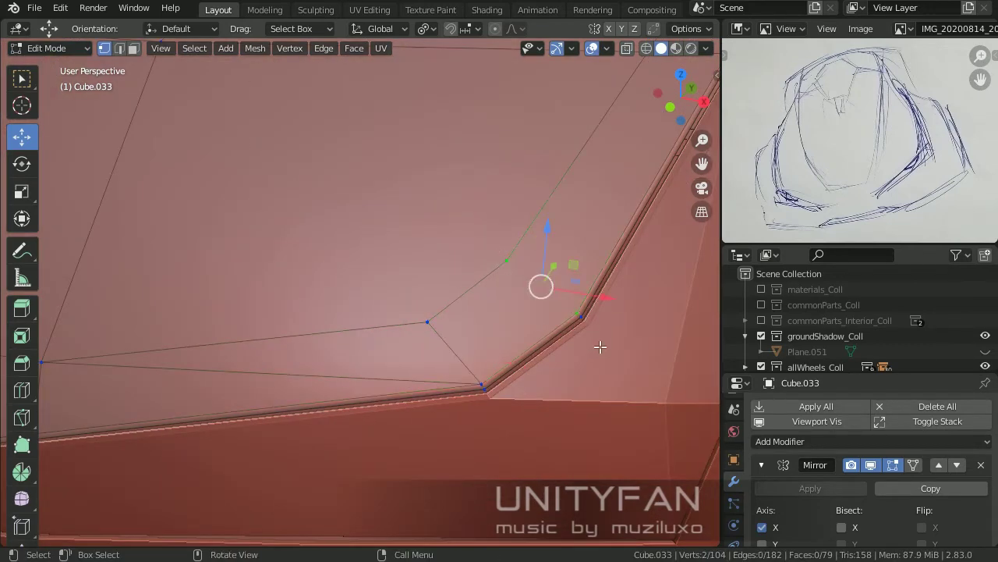
key("j")
scroll(599, 346, "down", 2)
key("ctrl+z")
- Knife-cut across the next corner of the Cube.033 panel
middle_click_drag(323, 314, 495, 297)
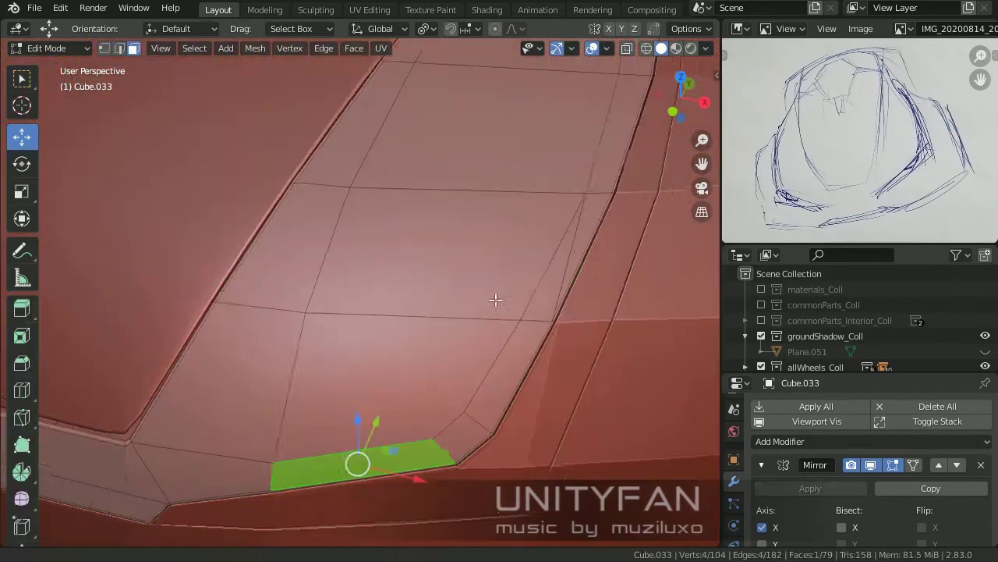
scroll(390, 330, "up", 2)
key("Tab")
scroll(412, 302, "down", 3)
middle_click_drag(412, 301, 412, 383)
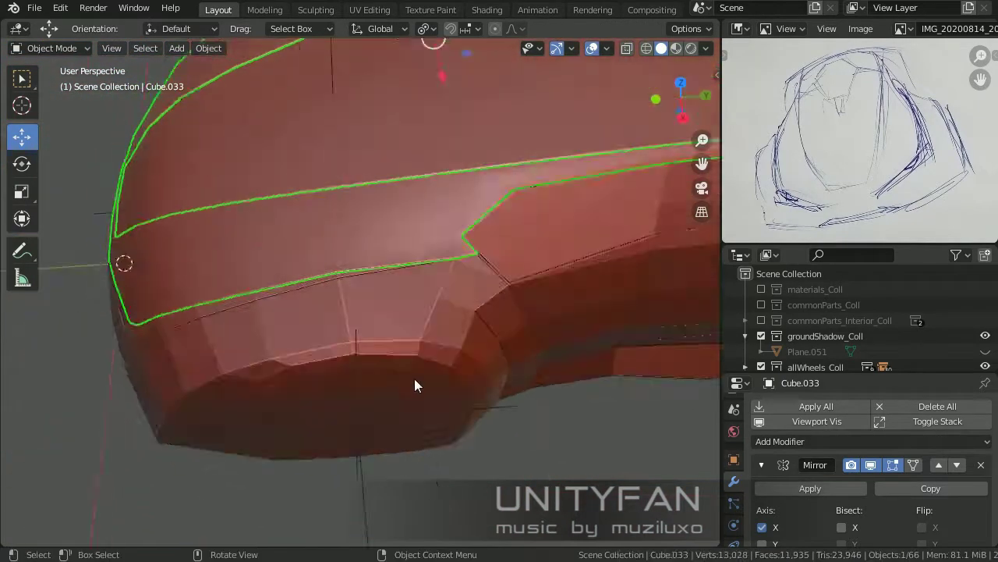
key("Tab")
scroll(298, 276, "up", 3)
mouse_move(299, 276)
middle_mouse_down()
mouse_move(421, 331)
mouse_move(379, 350)
mouse_move(423, 327)
middle_mouse_up()
key("1")
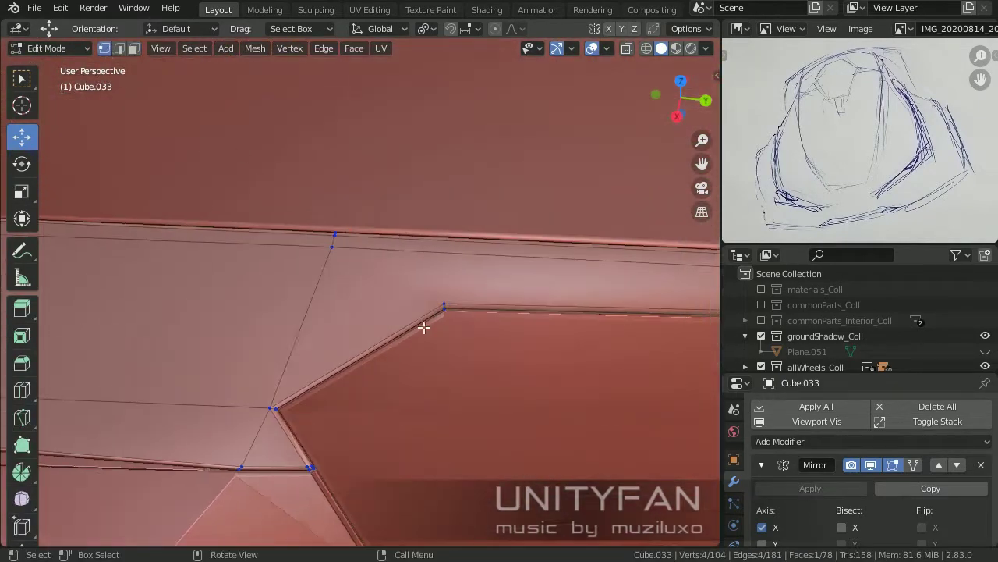
scroll(412, 346, "up", 2)
mouse_move(438, 264)
middle_mouse_down()
mouse_move(344, 367)
mouse_move(353, 384)
middle_mouse_up()
left_click(326, 480)
key("Return")
middle_click_drag(331, 474, 324, 424)
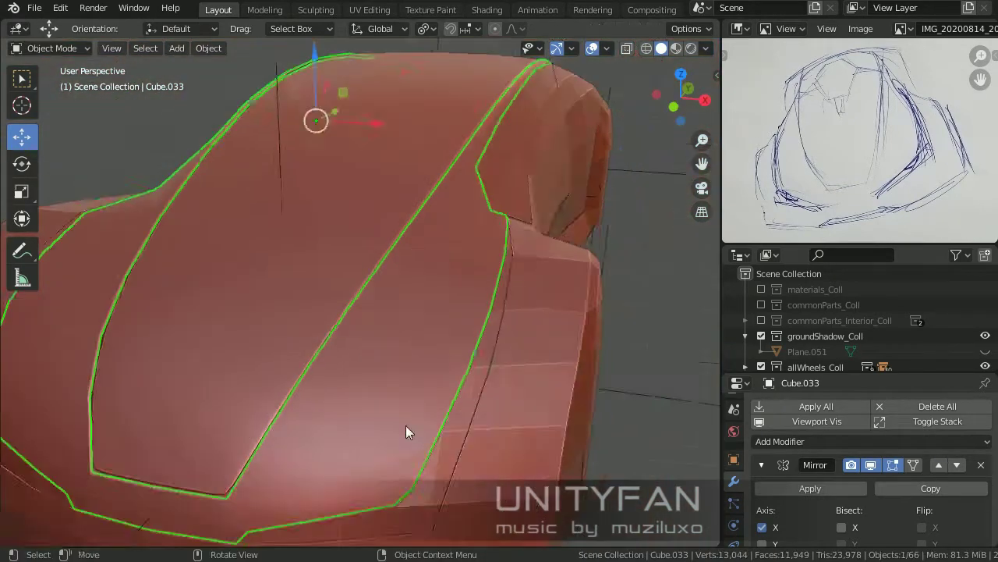
- Give the Cube.033 side panel subdivision smoothing
key("ctrl+1")
mouse_move(398, 341)
middle_mouse_down()
mouse_move(539, 450)
mouse_move(558, 447)
middle_mouse_up()
scroll(530, 418, "up", 3)
left_click(501, 356)
mouse_move(500, 356)
middle_mouse_down()
mouse_move(382, 330)
mouse_move(486, 380)
mouse_move(271, 411)
middle_mouse_up()
scroll(382, 331, "up", 2)
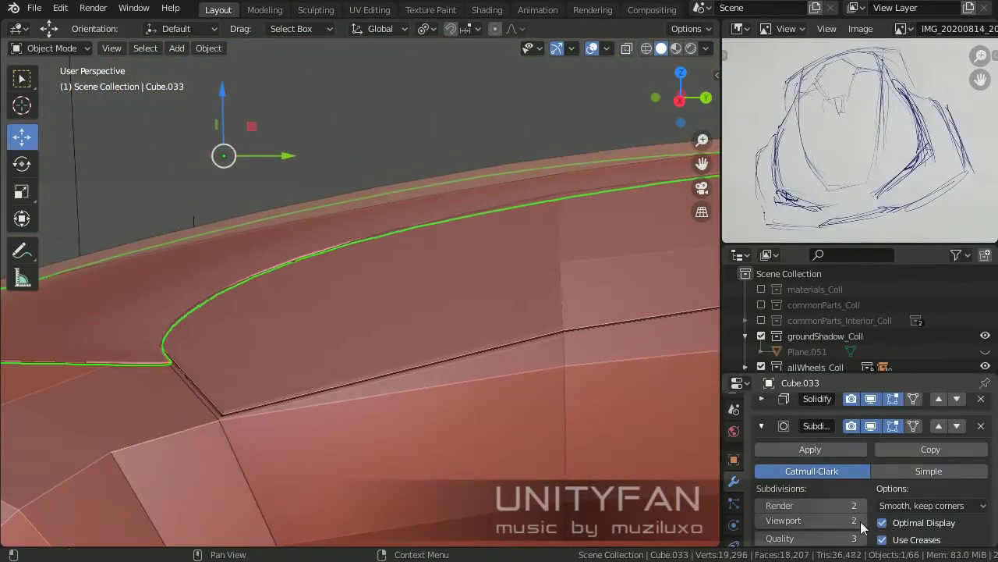
mouse_move(686, 406)
middle_mouse_down()
mouse_move(615, 351)
mouse_move(418, 312)
mouse_move(458, 346)
middle_mouse_up()
- Select the Cube.031 panel and reposition one of its vertices in edit mode
left_click(490, 309)
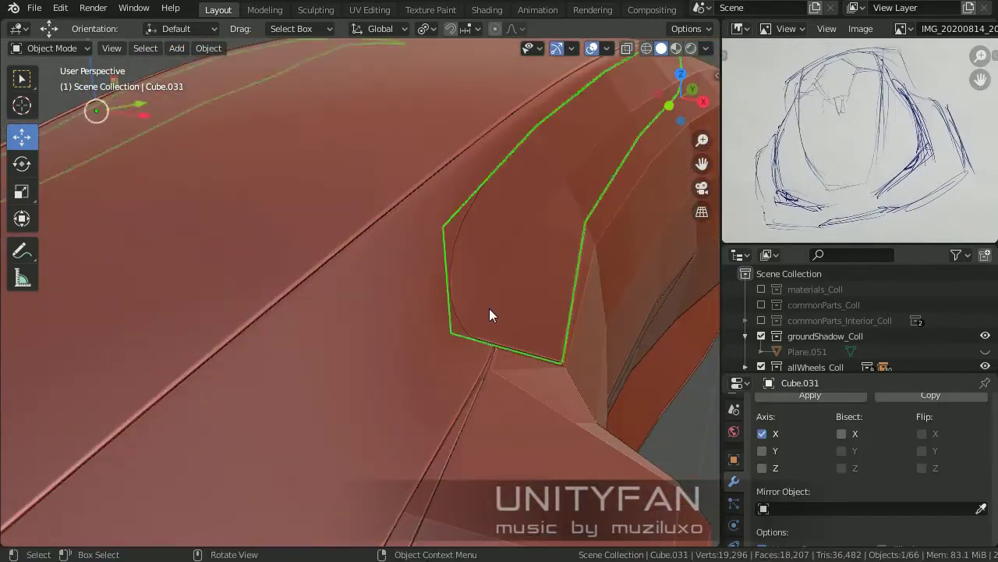
key("Tab")
mouse_move(490, 315)
middle_mouse_down()
mouse_move(396, 335)
mouse_move(414, 289)
mouse_move(397, 357)
mouse_move(479, 381)
mouse_move(475, 395)
mouse_move(406, 392)
mouse_move(408, 374)
mouse_move(96, 361)
mouse_move(243, 347)
mouse_move(226, 336)
mouse_move(365, 330)
mouse_move(343, 312)
mouse_move(236, 323)
mouse_move(223, 335)
mouse_move(155, 265)
mouse_move(171, 255)
mouse_move(330, 346)
mouse_move(490, 383)
mouse_move(450, 443)
mouse_move(287, 396)
mouse_move(395, 441)
mouse_move(126, 58)
middle_mouse_up()
scroll(540, 395, "up", 3)
left_click(468, 392)
key("g")
left_click(245, 359)
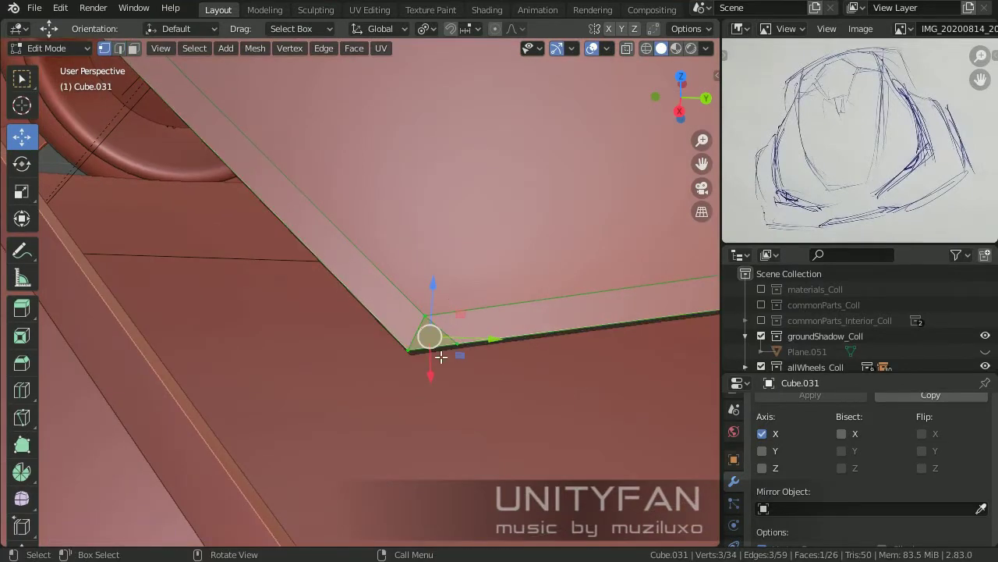
mouse_move(413, 336)
middle_mouse_down()
mouse_move(366, 361)
mouse_move(570, 390)
mouse_move(114, 57)
middle_mouse_up()
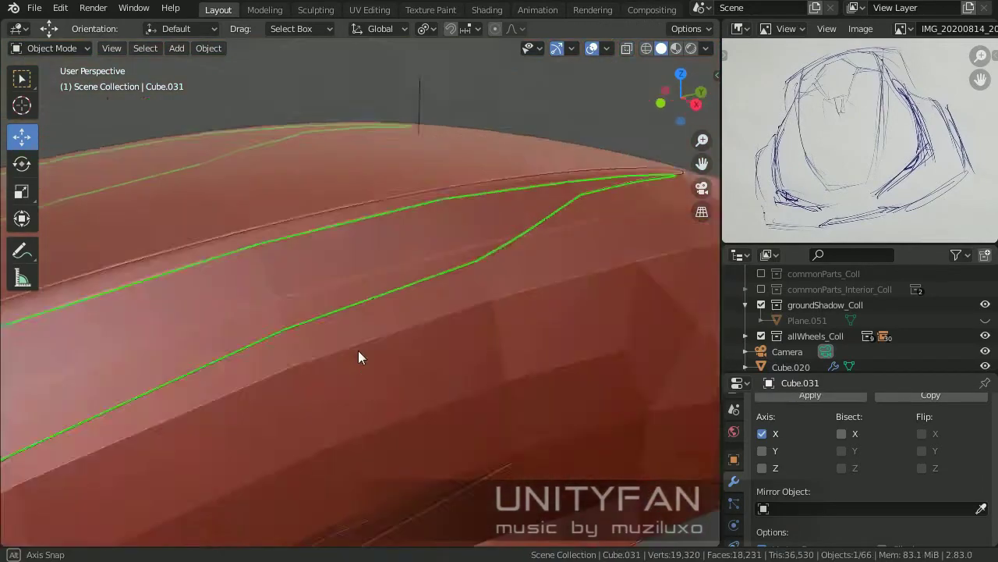
- Add level-2 subdivision smoothing to Cube.031
key("ctrl+2")
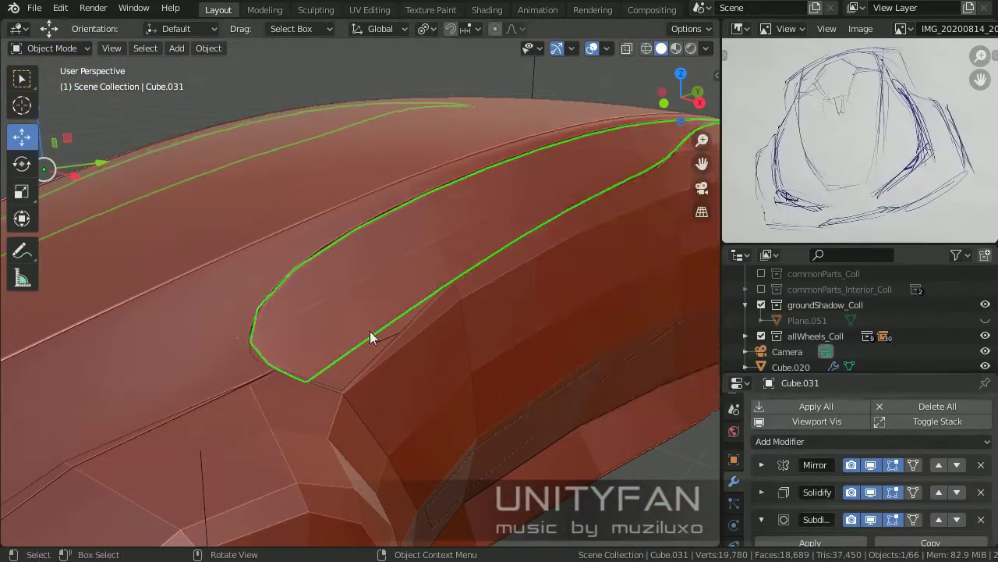
right_click(265, 279)
scroll(872, 522, "down", 3)
mouse_move(390, 359)
middle_mouse_down()
mouse_move(231, 368)
mouse_move(245, 379)
mouse_move(585, 366)
mouse_move(521, 450)
middle_mouse_up()
- Knife-cut Cube.031 where it meets the body and dissolve the stray edge
key("Tab")
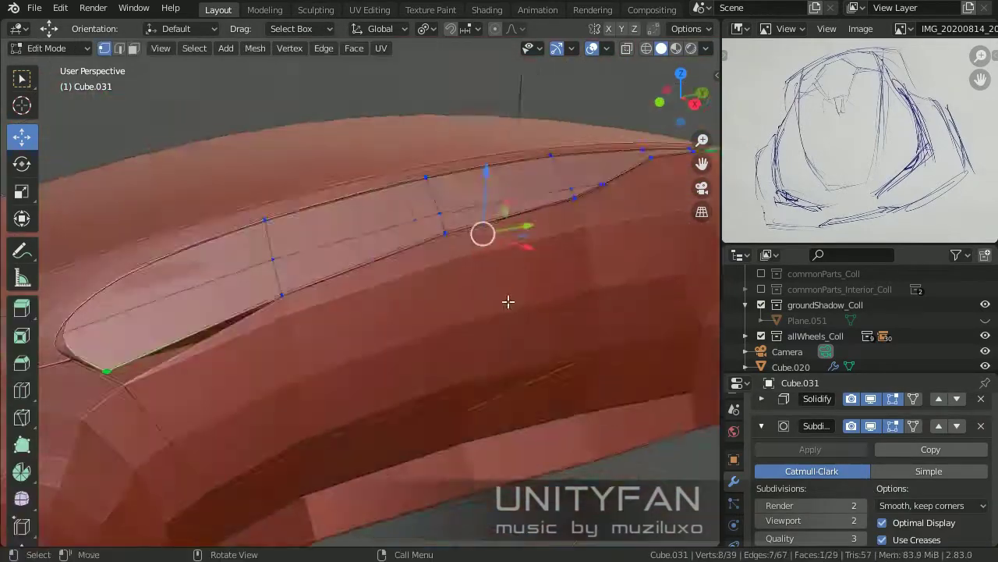
key("k")
left_click(426, 324)
mouse_move(431, 317)
middle_mouse_down()
mouse_move(385, 297)
mouse_move(430, 319)
mouse_move(557, 345)
middle_mouse_up()
key("Return")
mouse_move(507, 276)
middle_mouse_down()
mouse_move(357, 334)
mouse_move(468, 327)
mouse_move(396, 349)
mouse_move(408, 345)
mouse_move(396, 362)
mouse_move(568, 380)
mouse_move(425, 345)
mouse_move(409, 309)
middle_mouse_up()
key("x")
left_click(356, 333)
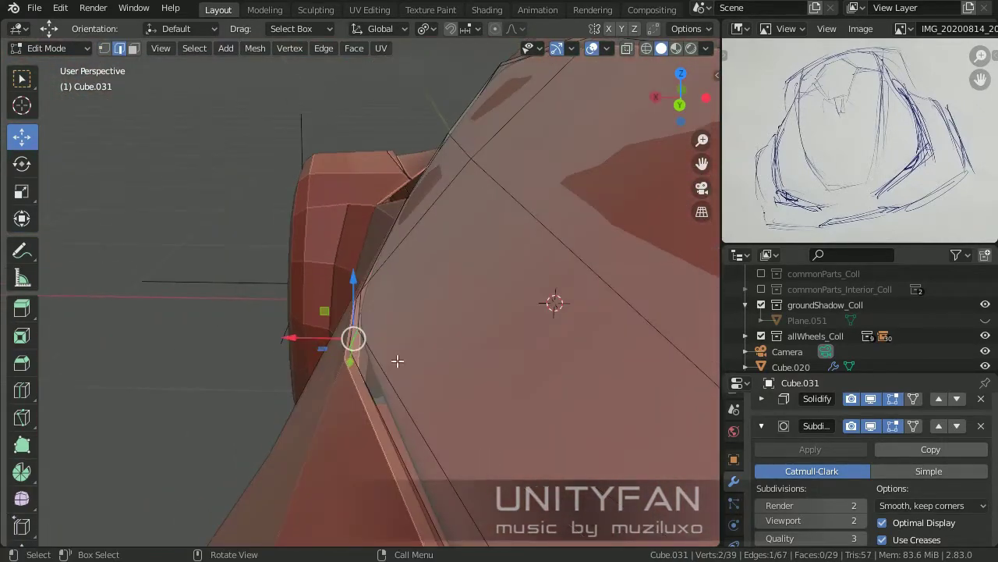
- Try sliding the panel-tip vertex along the X axis, then cancel the move
key("g")
left_click(397, 361)
key("g")
key("x")
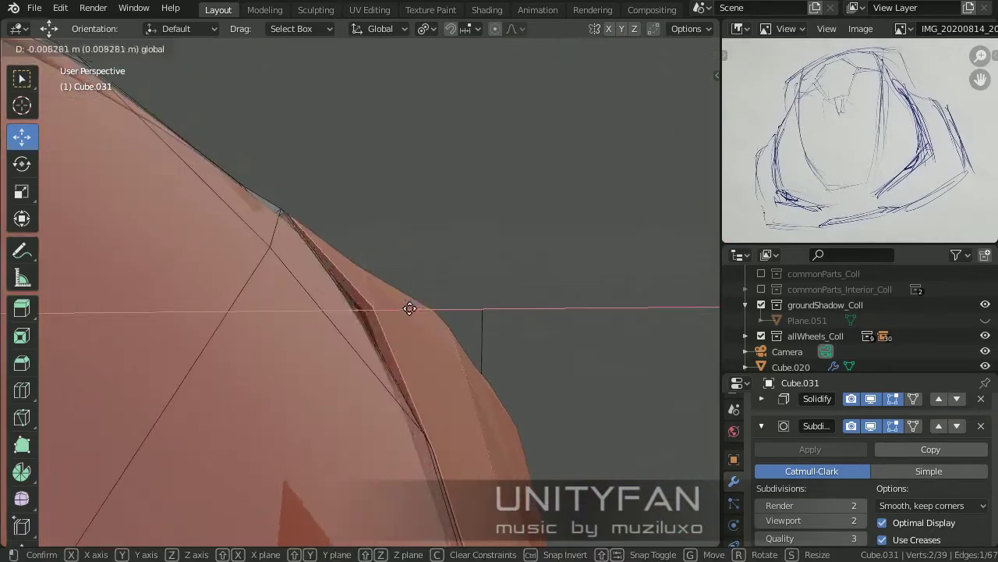
mouse_move(414, 386)
middle_mouse_down()
mouse_move(399, 414)
mouse_move(323, 328)
mouse_move(357, 349)
middle_mouse_up()
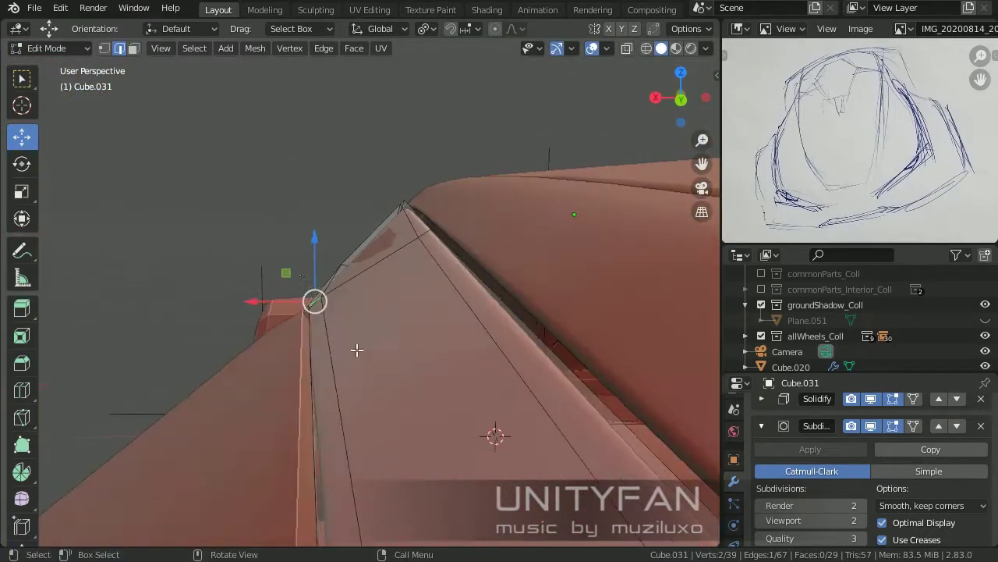
middle_click_drag(321, 307, 214, 147)
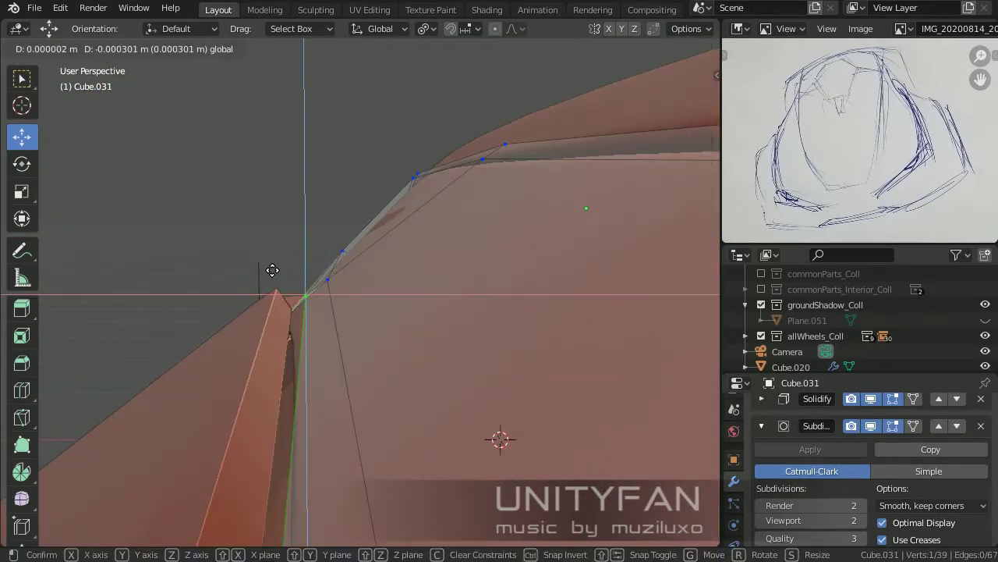
key("Escape")
- Leave Cube.031 and start editing the Cube.033 panel mesh
key("Tab")
scroll(430, 381, "down", 5)
mouse_move(430, 380)
middle_mouse_down()
mouse_move(552, 426)
mouse_move(493, 399)
mouse_move(558, 403)
mouse_move(496, 358)
middle_mouse_up()
left_click(495, 358)
key("Tab")
scroll(411, 271, "up", 8)
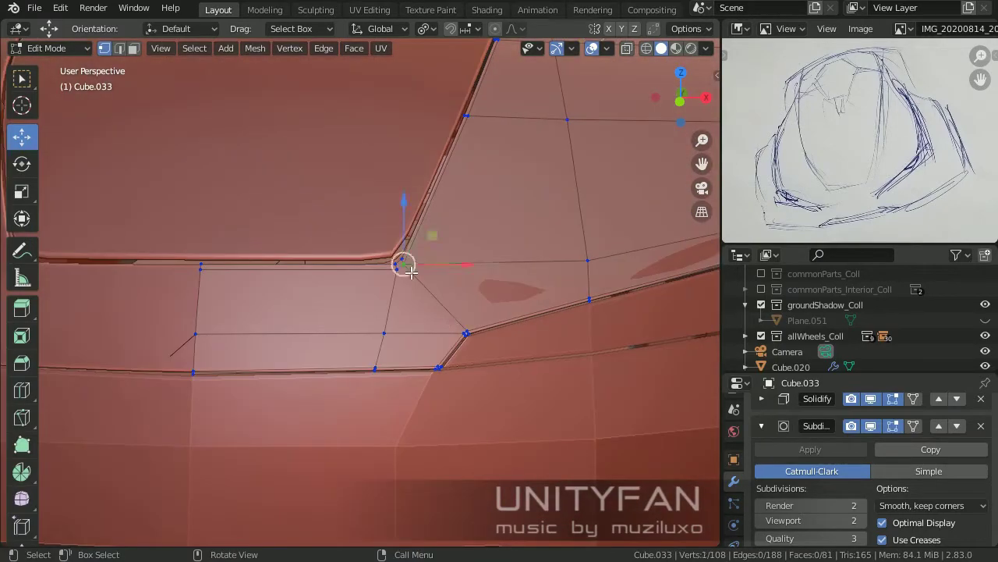
- Knife-cut across Cube.033's corner and slide the new vertices to tidy the panel edge
mouse_move(412, 271)
middle_mouse_down()
mouse_move(466, 296)
mouse_move(383, 313)
mouse_move(526, 325)
mouse_move(510, 305)
middle_mouse_up()
left_click(287, 356)
mouse_move(287, 356)
middle_mouse_down()
mouse_move(356, 390)
mouse_move(463, 319)
mouse_move(434, 368)
mouse_move(507, 302)
mouse_move(383, 444)
mouse_move(564, 441)
middle_mouse_up()
key("Return")
key("Tab")
key("Tab")
mouse_move(541, 386)
middle_mouse_down()
mouse_move(319, 418)
mouse_move(525, 332)
middle_mouse_up()
scroll(526, 332, "up", 3)
key("g")
left_click(387, 330)
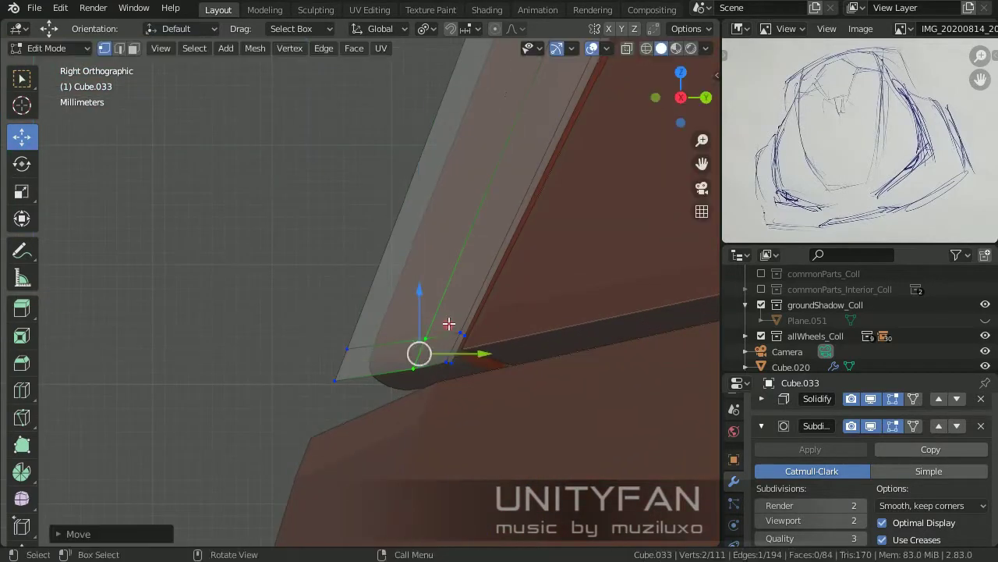
- Exit edit mode and orbit to a perspective view of the car body
key("Tab")
left_click(338, 401)
key("Tab")
left_click(387, 344)
key("Tab")
mouse_move(387, 347)
middle_mouse_down()
mouse_move(518, 372)
mouse_move(18, 400)
middle_mouse_up()
scroll(185, 355, "up", 3)
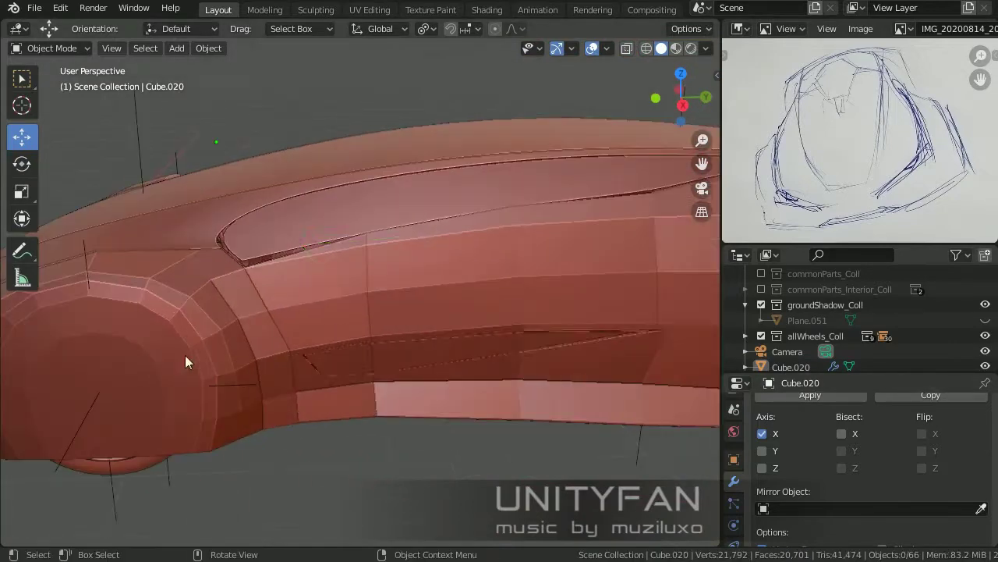
- Knife-cut the corner of the Cube.032 side panel in edit mode
left_click(415, 366)
mouse_move(185, 355)
middle_mouse_down()
mouse_move(415, 366)
mouse_move(205, 317)
middle_mouse_up()
scroll(405, 341, "up", 2)
key("Tab")
scroll(319, 312, "up", 3)
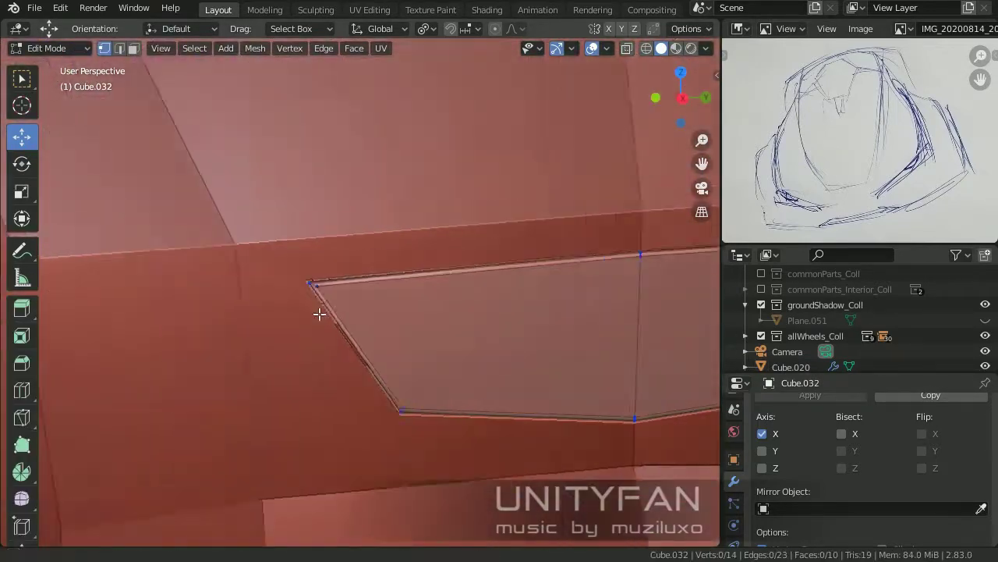
scroll(340, 324, "up", 2)
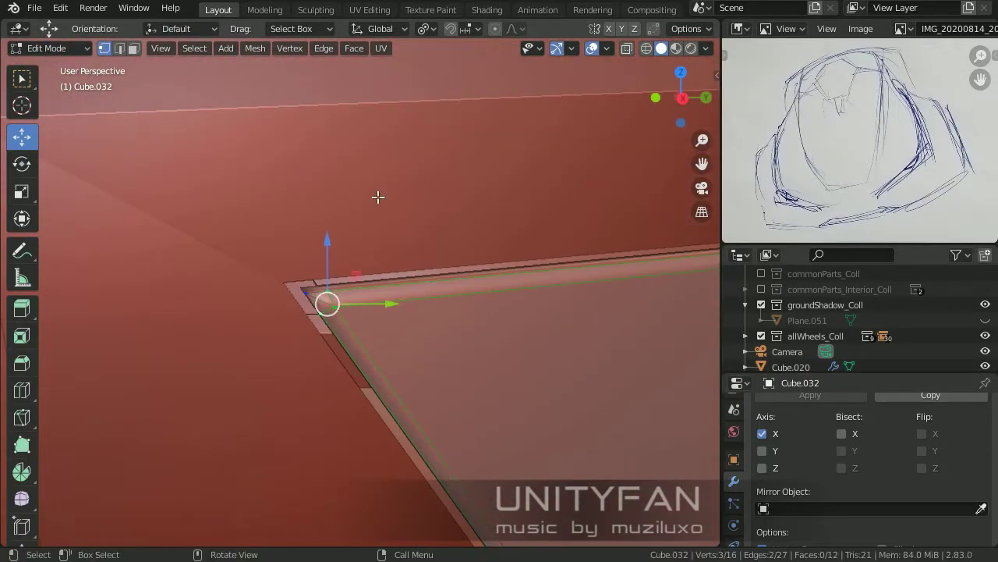
key("ctrl+z")
mouse_move(377, 196)
middle_mouse_down()
mouse_move(325, 321)
mouse_move(492, 301)
mouse_move(367, 285)
mouse_move(149, 71)
mouse_move(358, 255)
middle_mouse_up()
key("1")
key("Return")
scroll(421, 264, "down", 3)
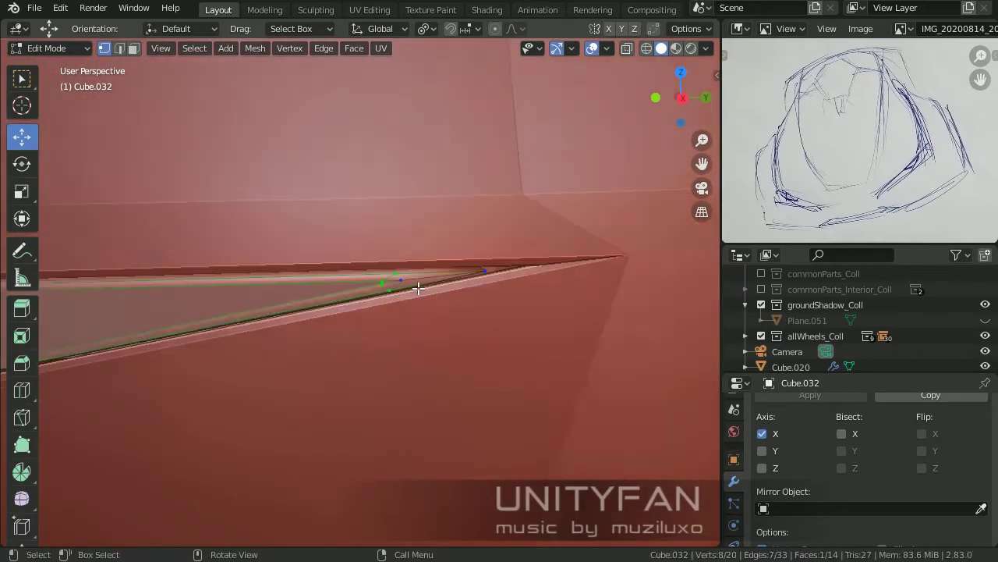
key("Tab")
scroll(408, 318, "down", 3)
- Add a level-2 Subdivision Surface modifier to Cube.032 below its collapsed Solidify
left_click(762, 460)
left_click(780, 442)
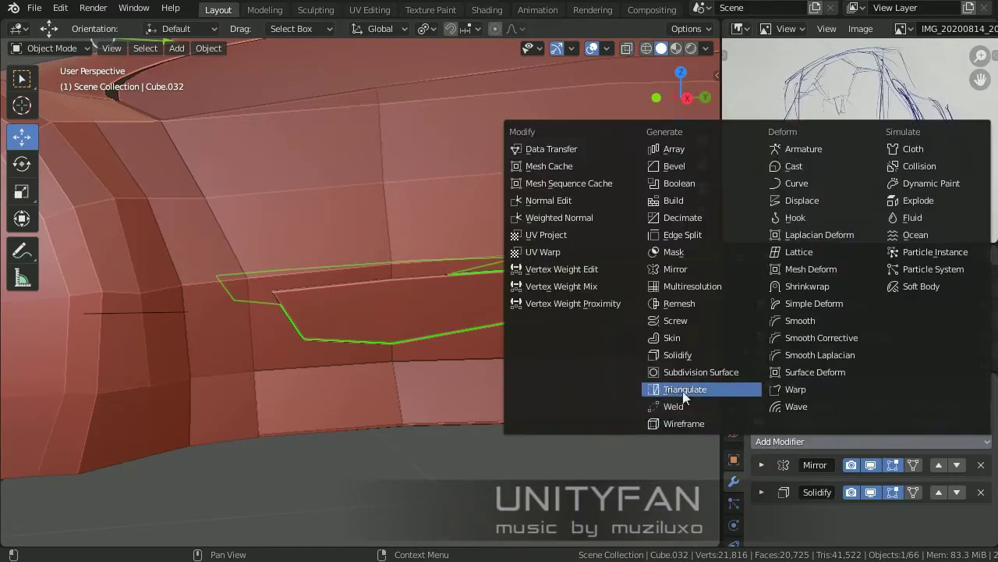
left_click(678, 371)
scroll(890, 497, "down", 2)
middle_click_drag(468, 328, 420, 415)
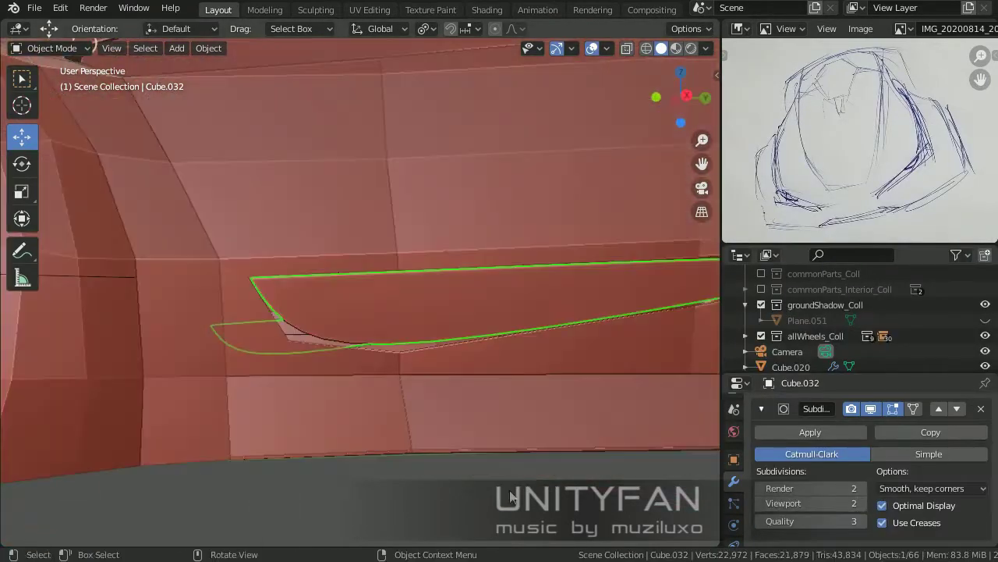
- Select the Cube.020 body and zoom in on its corner in edit mode
left_click(420, 415)
key("Tab")
scroll(263, 364, "up", 3)
mouse_move(263, 364)
middle_mouse_down()
mouse_move(290, 408)
mouse_move(276, 330)
mouse_move(248, 318)
mouse_move(343, 405)
mouse_move(187, 330)
middle_mouse_up()
- Move a Cube.020 body vertex and confirm a knife cut on the body
key("g")
left_click(241, 258)
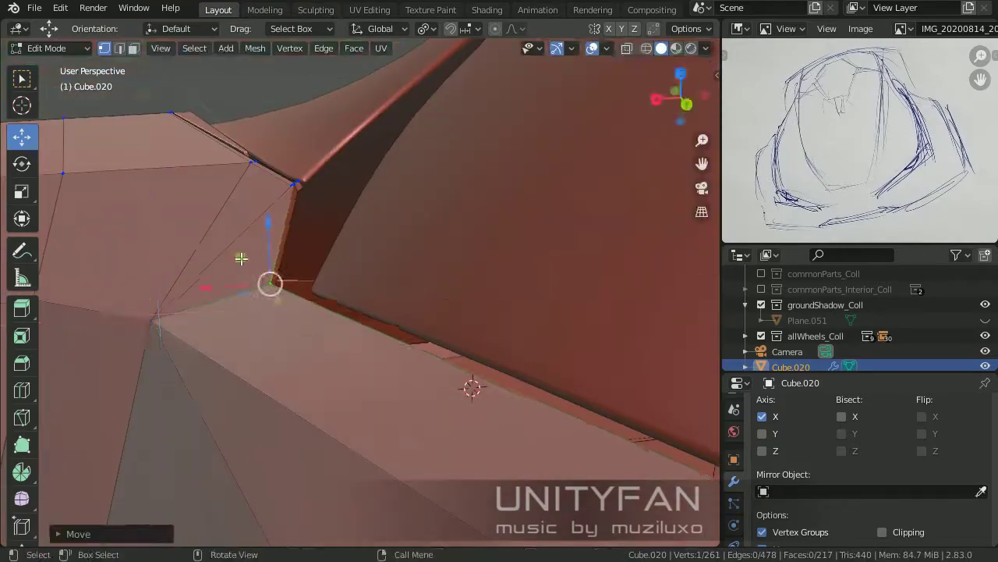
mouse_move(241, 258)
middle_mouse_down()
mouse_move(447, 307)
mouse_move(457, 321)
mouse_move(189, 368)
mouse_move(350, 363)
mouse_move(305, 337)
mouse_move(367, 312)
middle_mouse_up()
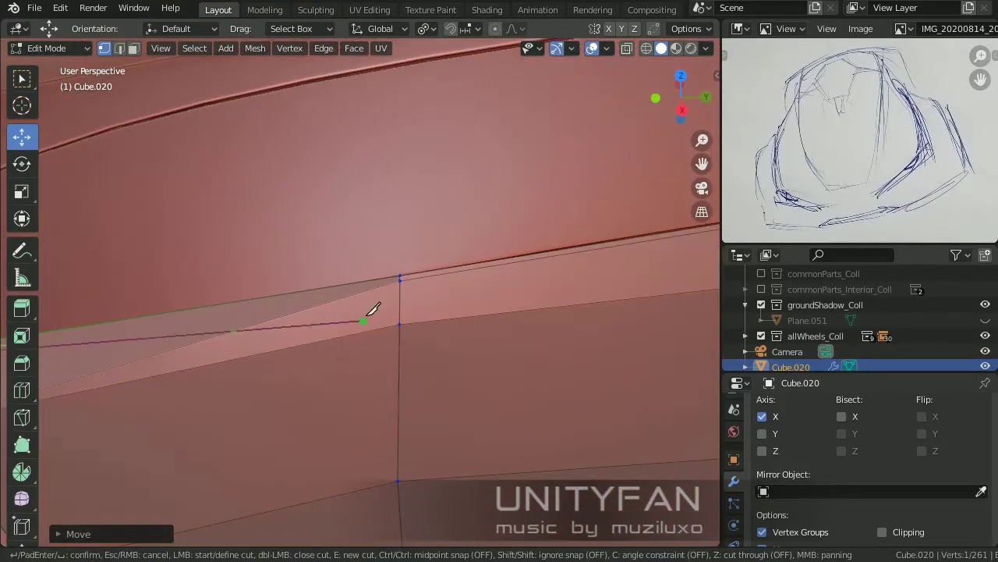
key("Return")
middle_click_drag(285, 327, 234, 234)
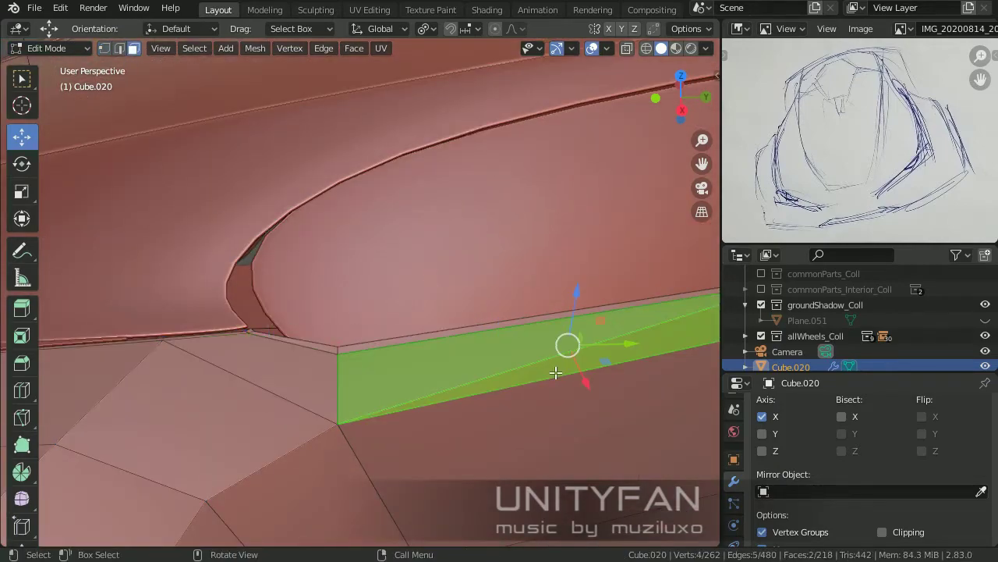
key("Tab")
mouse_move(555, 372)
middle_mouse_down()
mouse_move(503, 399)
mouse_move(232, 427)
mouse_move(418, 344)
mouse_move(361, 381)
mouse_move(185, 323)
mouse_move(264, 318)
middle_mouse_up()
key("Tab")
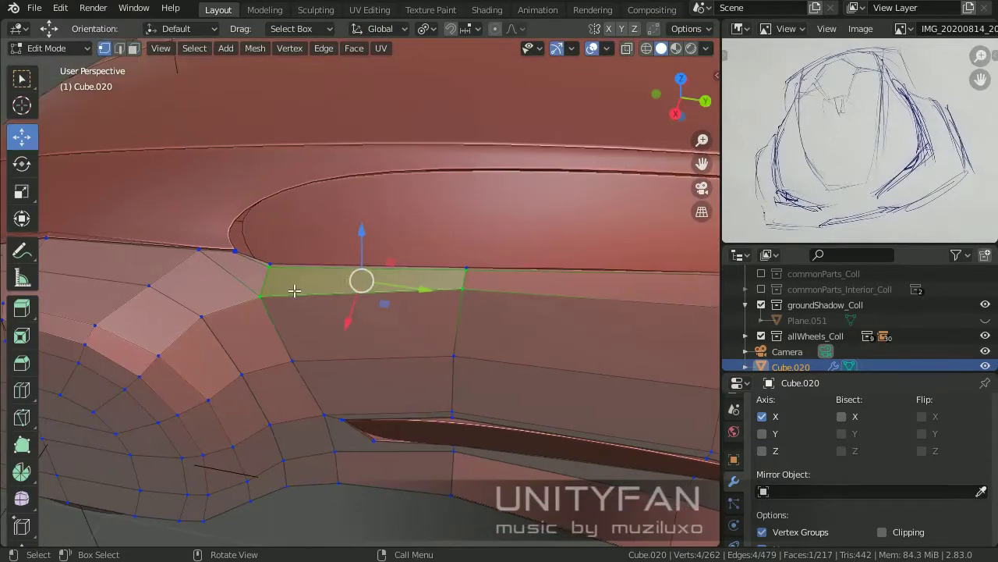
- Add a loop cut across the side face and reposition one of its vertices
key("ctrl+r")
left_click(356, 289)
middle_click_drag(356, 289, 401, 305)
left_click(401, 305)
key("g")
left_click(226, 335)
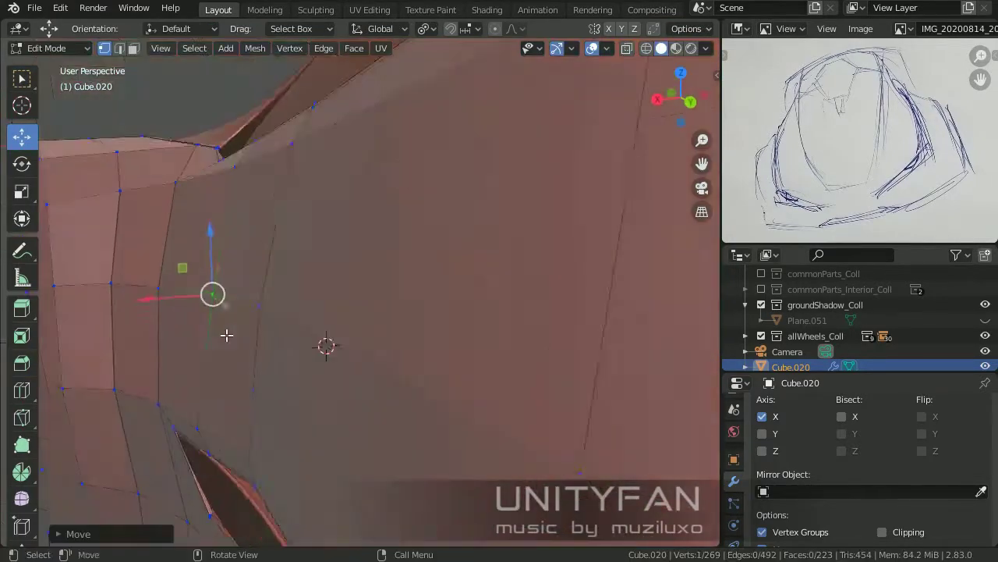
mouse_move(227, 334)
middle_mouse_down()
mouse_move(170, 317)
mouse_move(192, 350)
mouse_move(218, 358)
mouse_move(339, 298)
mouse_move(495, 361)
mouse_move(308, 363)
mouse_move(461, 298)
mouse_move(143, 127)
middle_mouse_up()
left_click(219, 359, "shift")
key("alt+a")
- Extend the cut to the vertical edge and dissolve the redundant horizontal edge loop
key("2")
scroll(235, 320, "up", 2)
scroll(132, 328, "up", 2)
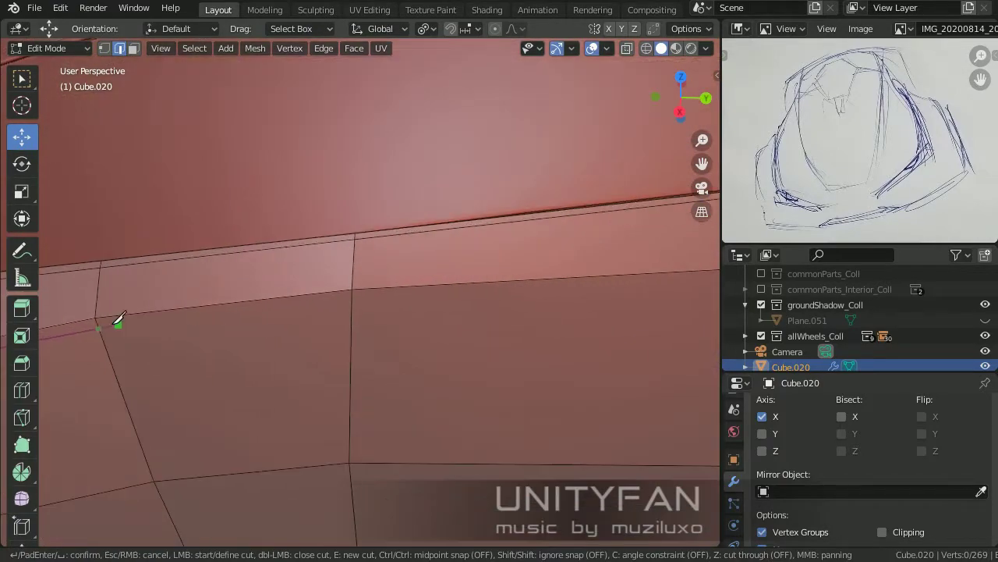
mouse_move(347, 281)
middle_mouse_down()
mouse_move(387, 313)
mouse_move(225, 297)
middle_mouse_up()
middle_click_drag(463, 316, 515, 352)
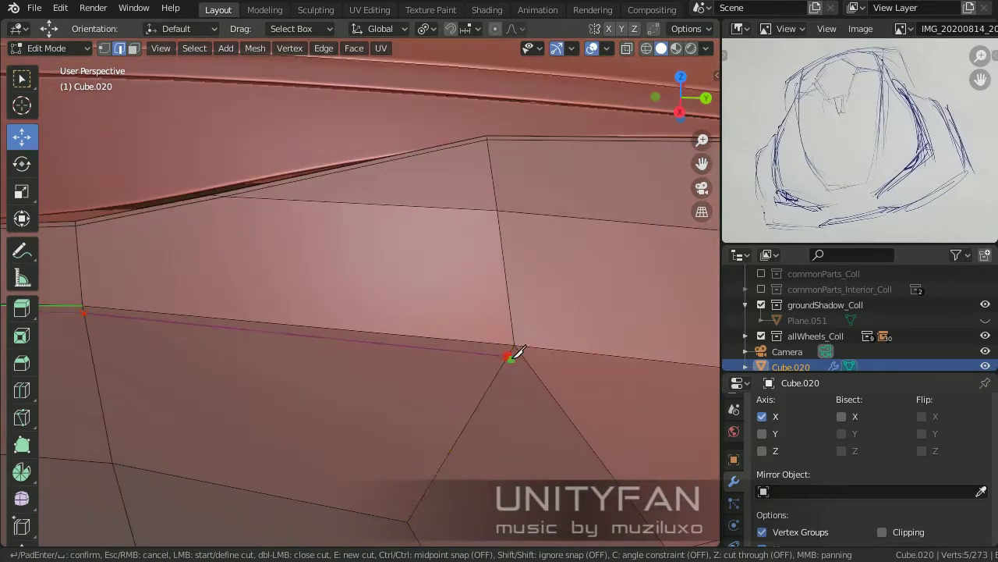
key("Return")
left_click(351, 318, "alt+shift")
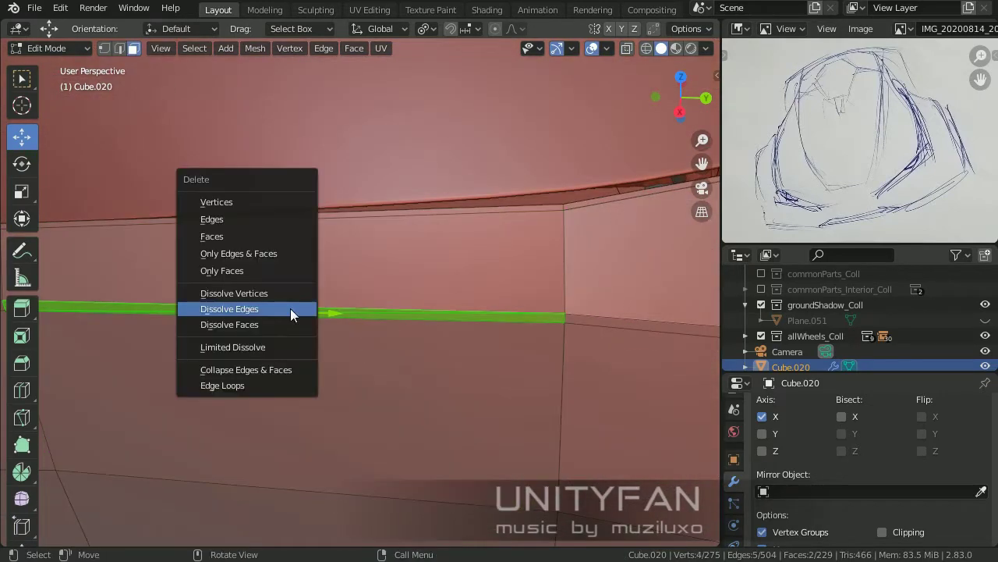
left_click(291, 309)
middle_click_drag(322, 431, 429, 363)
scroll(307, 266, "up", 3)
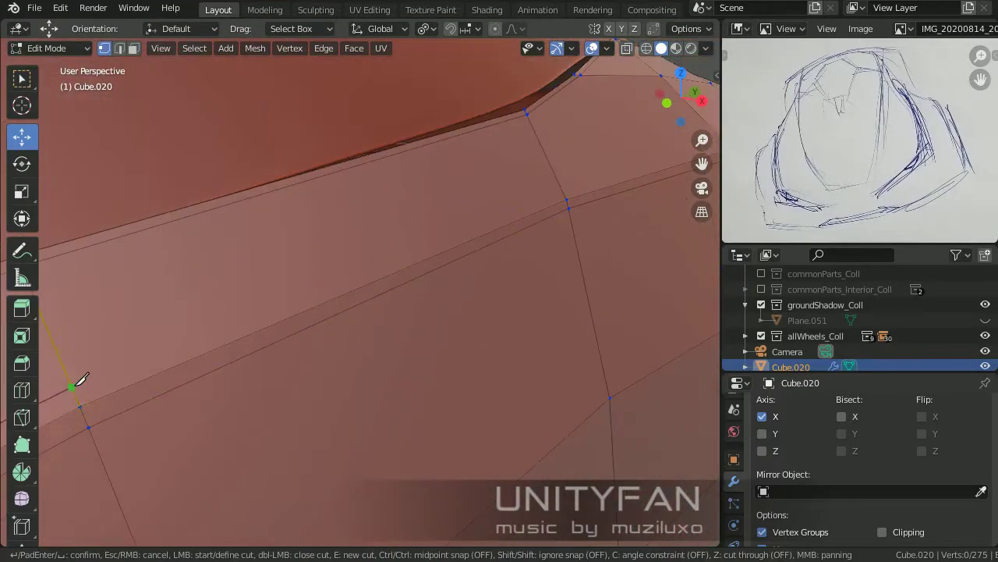
- Cut a new knife line across the side panel gap
key("Escape")
mouse_move(482, 254)
middle_mouse_down()
mouse_move(559, 274)
mouse_move(494, 290)
mouse_move(493, 323)
mouse_move(434, 323)
mouse_move(497, 351)
middle_mouse_up()
scroll(296, 403, "up", 3)
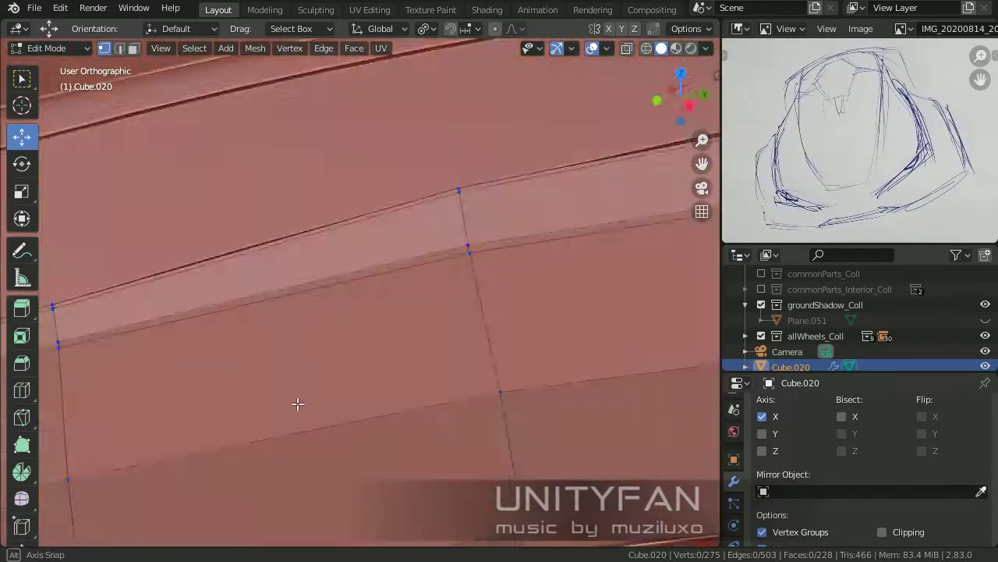
mouse_move(297, 403)
middle_mouse_down()
mouse_move(403, 421)
mouse_move(352, 380)
middle_mouse_up()
key("k")
middle_click_drag(262, 284, 359, 322)
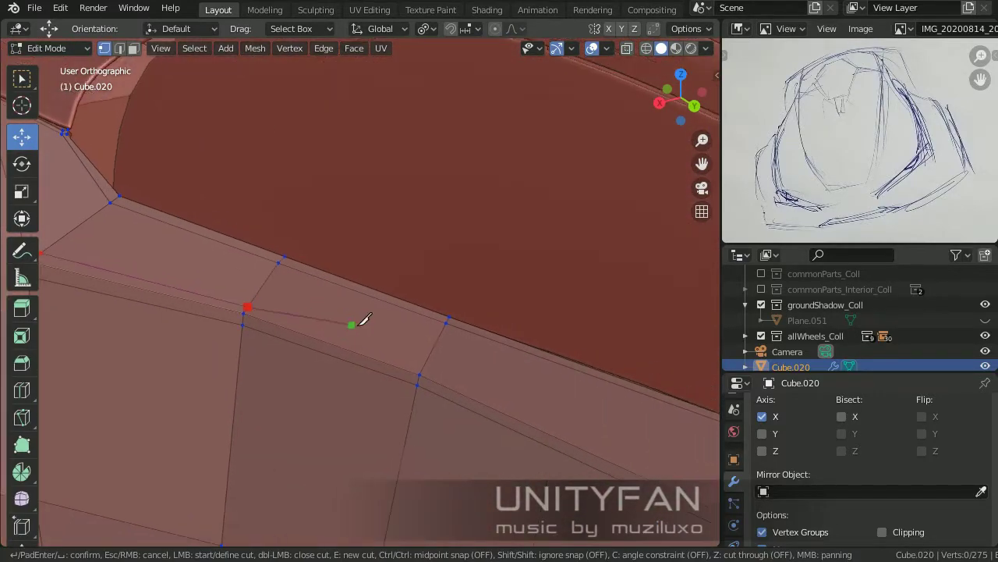
middle_click_drag(473, 429, 490, 435)
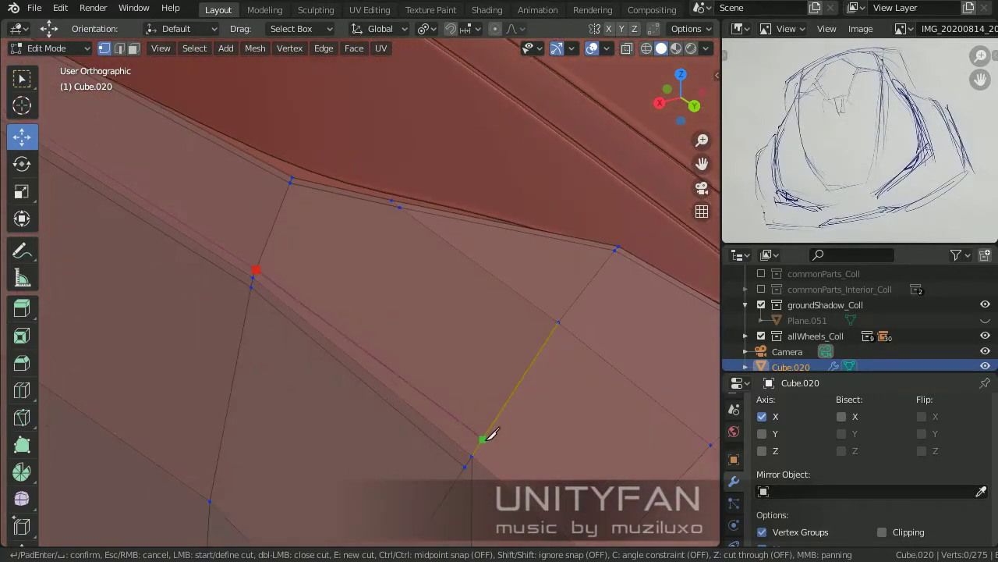
- Return to object mode and bring up the body's context menu for Shade Smooth
key("Tab")
scroll(327, 327, "down", 5)
right_click(401, 289)
- Smooth-shade Cube.020 and add a Subdivision Surface modifier to it
left_click(401, 289)
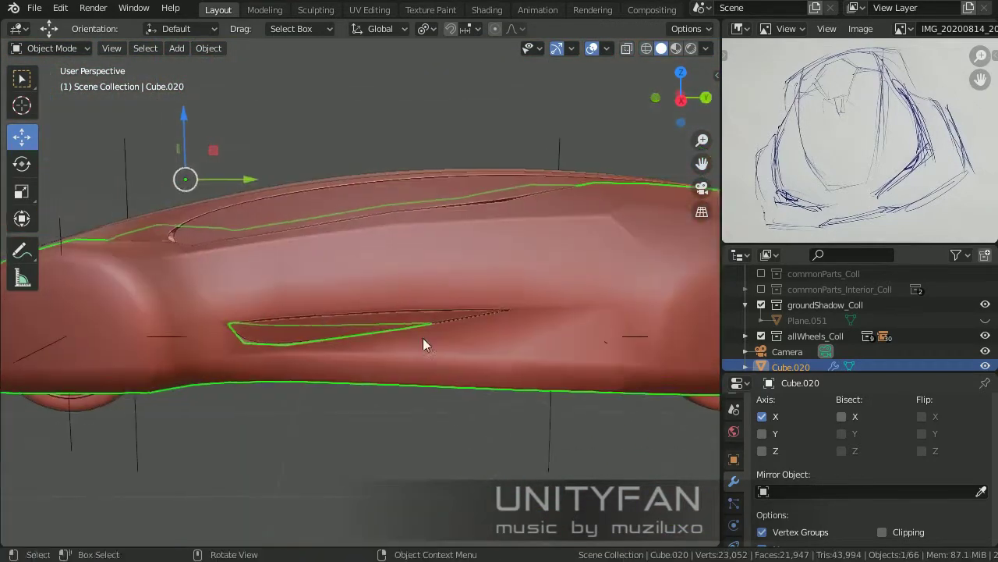
scroll(775, 458, "down", 2)
mouse_move(423, 345)
middle_mouse_down()
mouse_move(546, 351)
mouse_move(374, 392)
mouse_move(503, 433)
middle_mouse_up()
left_click(780, 441)
left_click(702, 383)
- Enter Edit Mode around the front, then return to Object Mode to check the smoothed side view
key("Tab")
scroll(392, 379, "up", 5)
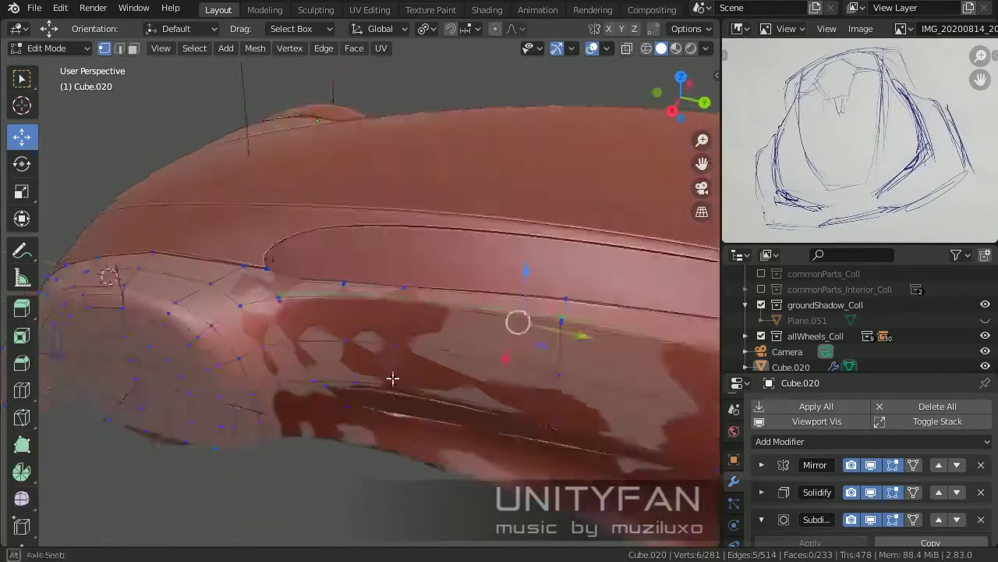
mouse_move(392, 379)
middle_mouse_down()
mouse_move(241, 346)
mouse_move(379, 307)
mouse_move(303, 313)
mouse_move(325, 335)
middle_mouse_up()
key("Tab")
scroll(325, 335, "down", 3)
scroll(442, 307, "down", 3)
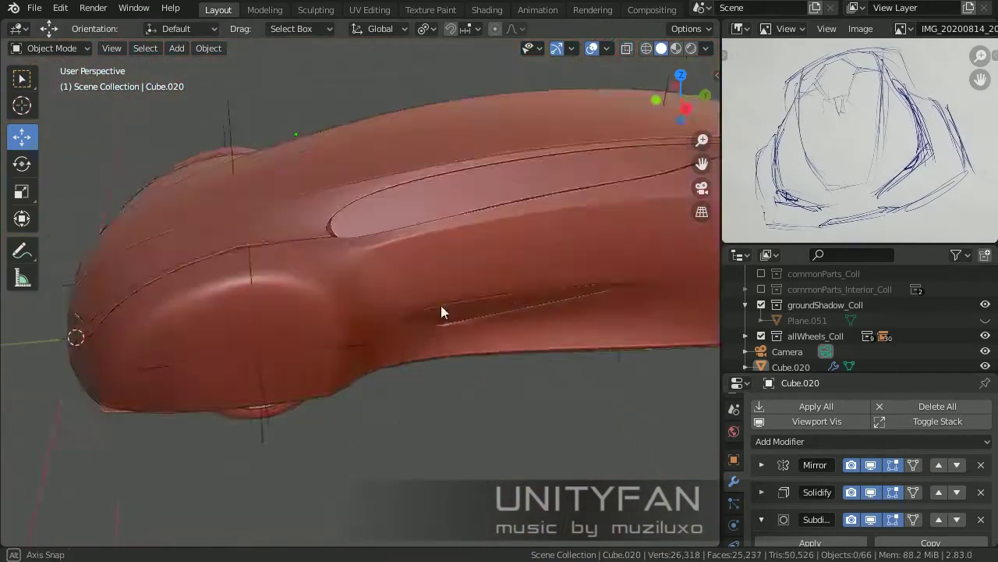
mouse_move(441, 307)
middle_mouse_down()
mouse_move(424, 356)
mouse_move(347, 363)
middle_mouse_up()
scroll(347, 363, "up", 3)
- Toggle Edit and Object Mode to compare the car front and curved body edge
key("Tab")
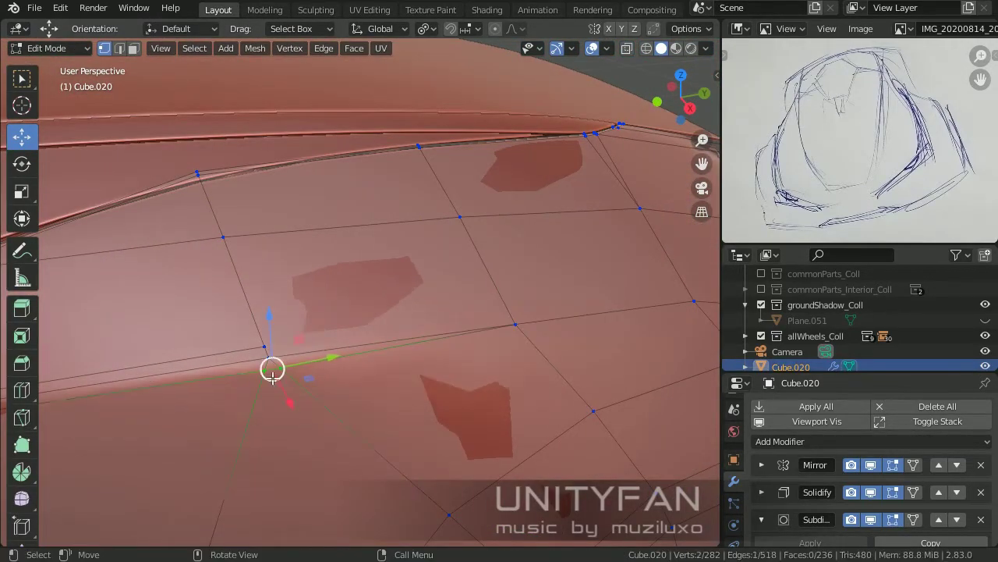
scroll(272, 377, "down", 3)
key("Tab")
scroll(372, 395, "down", 5)
mouse_move(372, 394)
middle_mouse_down()
mouse_move(257, 359)
mouse_move(248, 334)
middle_mouse_up()
key("Tab")
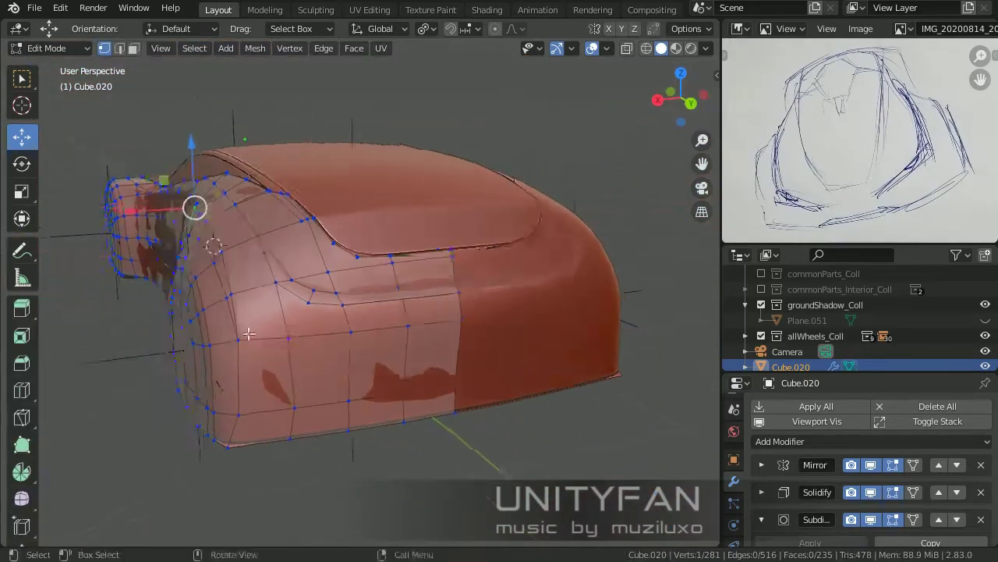
scroll(403, 356, "up", 5)
key("Tab")
key("Tab")
scroll(357, 382, "up", 4)
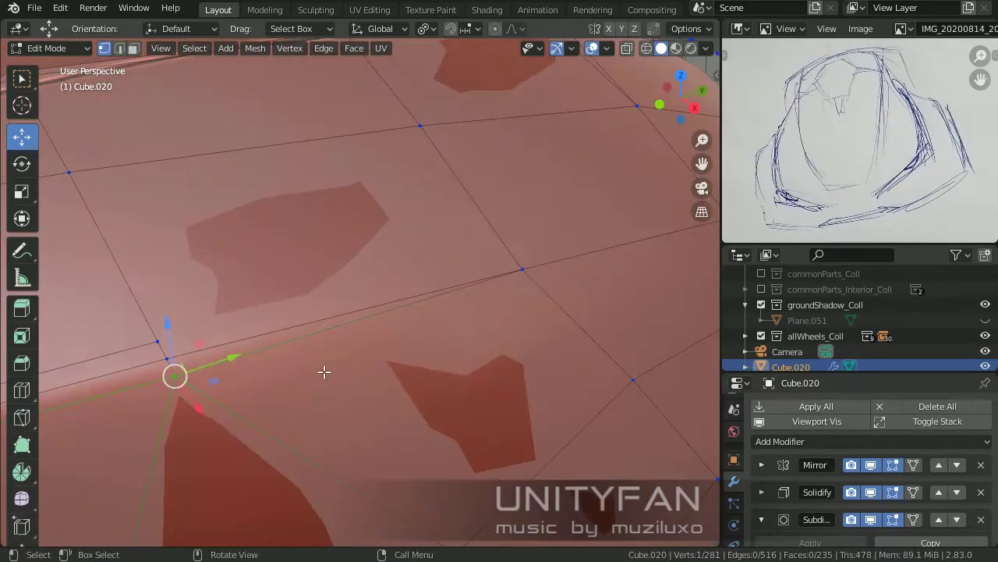
scroll(341, 345, "down", 4)
middle_click_drag(383, 312, 350, 309)
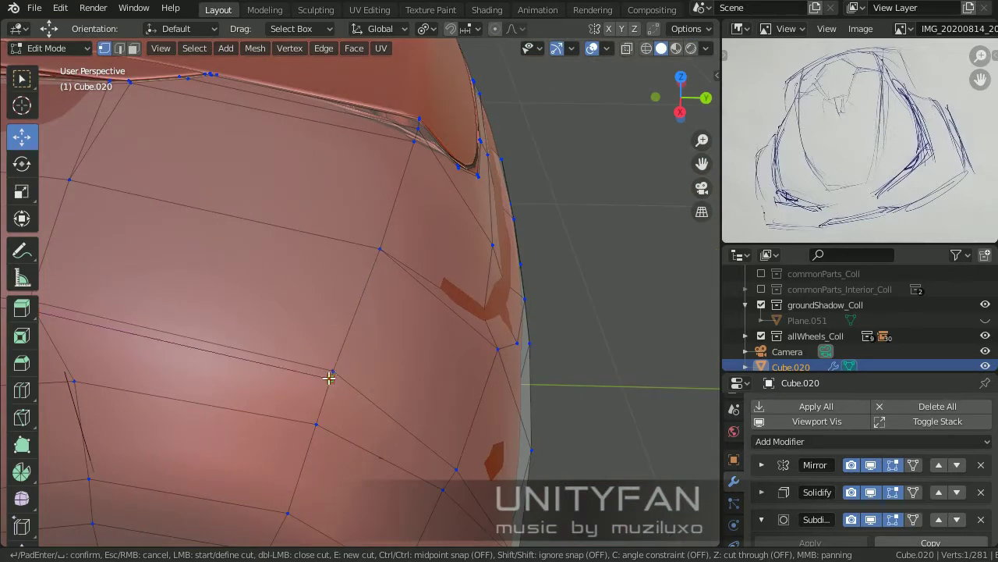
- Cancel and undo a stray cut, then confirm a new knife cut on the body
key("Escape")
scroll(328, 378, "down", 4)
scroll(290, 327, "up", 5)
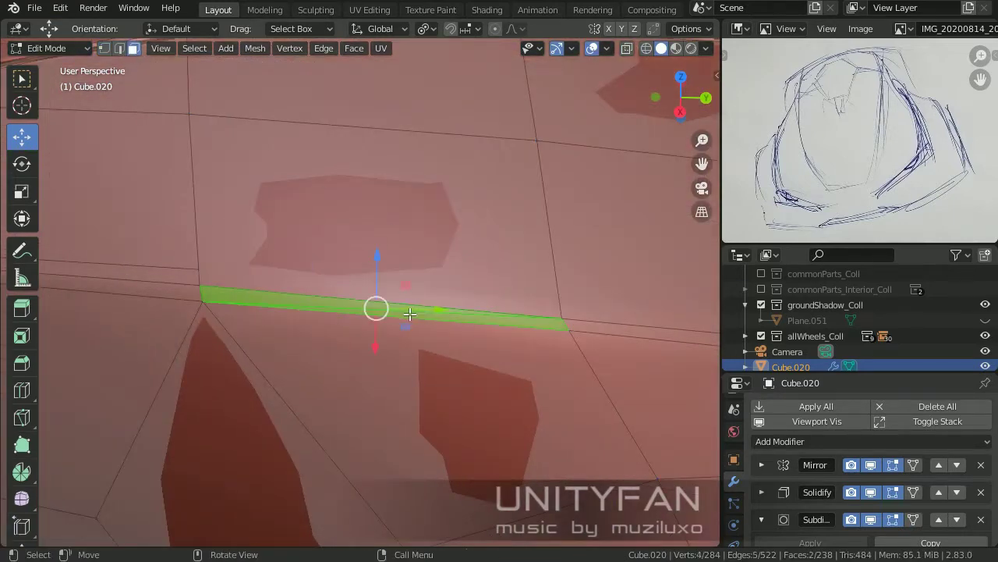
scroll(437, 351, "down", 3)
key("ctrl+z")
scroll(179, 123, "up", 4)
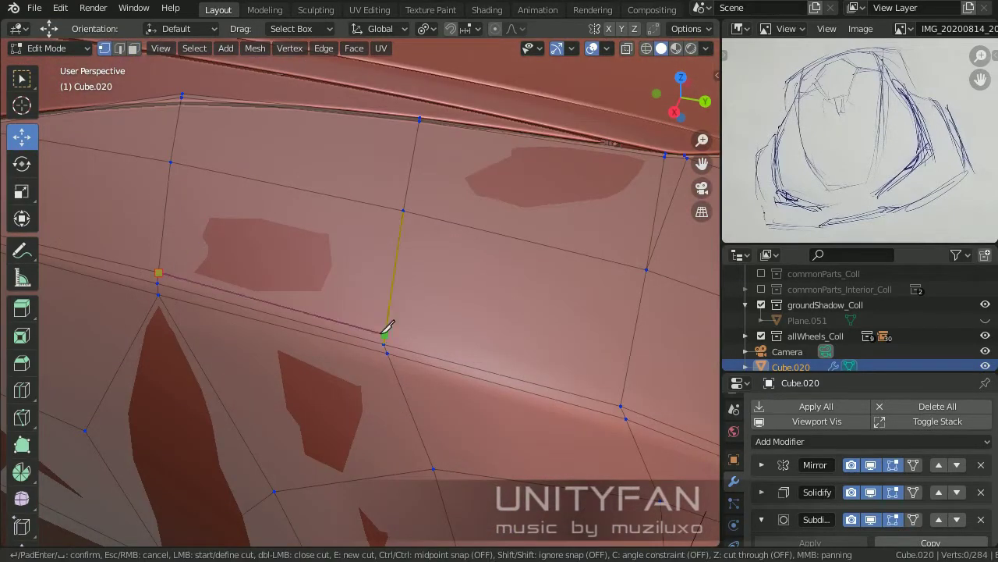
mouse_move(386, 331)
middle_mouse_down()
mouse_move(475, 361)
mouse_move(423, 330)
mouse_move(412, 386)
mouse_move(320, 382)
middle_mouse_up()
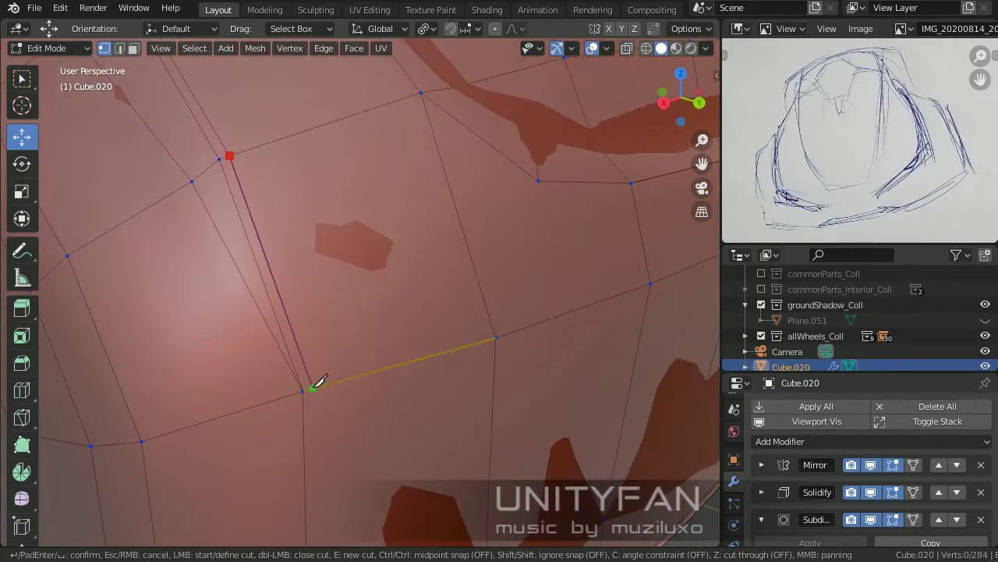
key("Return")
scroll(468, 453, "down", 4)
middle_click_drag(468, 453, 367, 374)
scroll(235, 245, "up", 4)
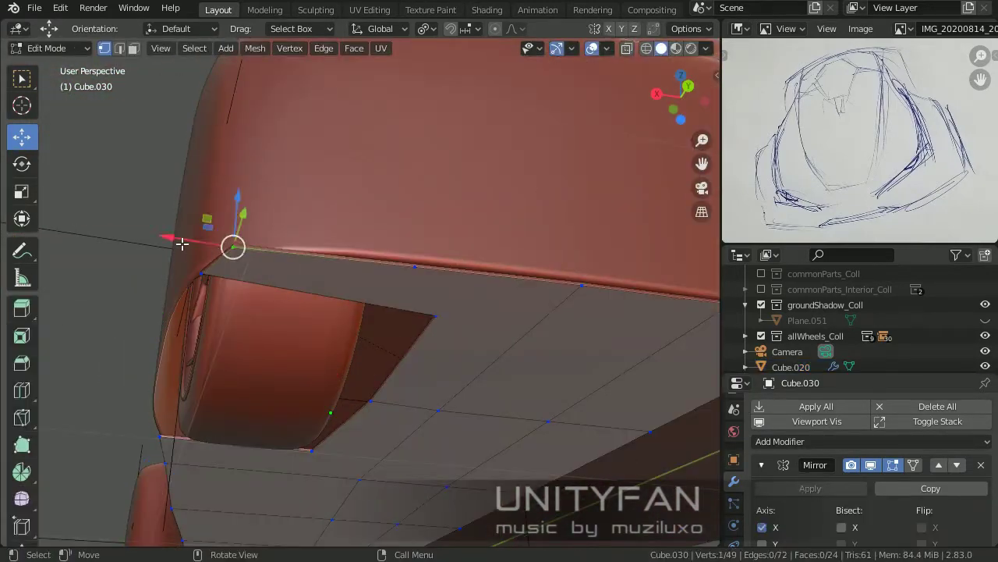
- Reselect the car body and go back into its Edit Mode
key("Tab")
scroll(182, 245, "down", 5)
left_click(510, 439)
key("Tab")
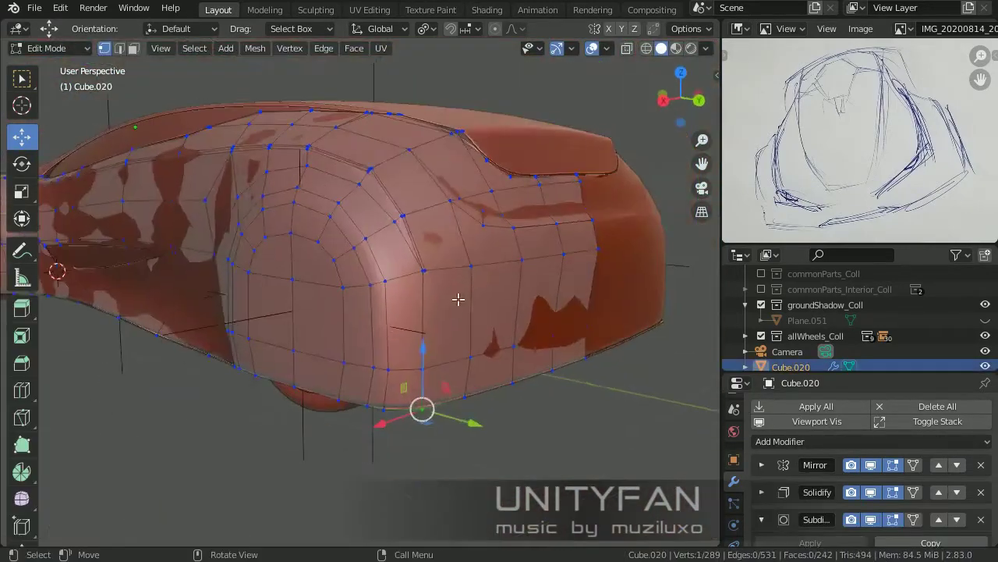
scroll(457, 296, "up", 3)
scroll(330, 327, "up", 3)
mouse_move(372, 315)
middle_mouse_down()
mouse_move(412, 388)
mouse_move(457, 399)
middle_mouse_up()
key("Tab")
key("Tab")
scroll(418, 326, "up", 4)
- Join two vertices on the body crease with a new edge
left_click(425, 238)
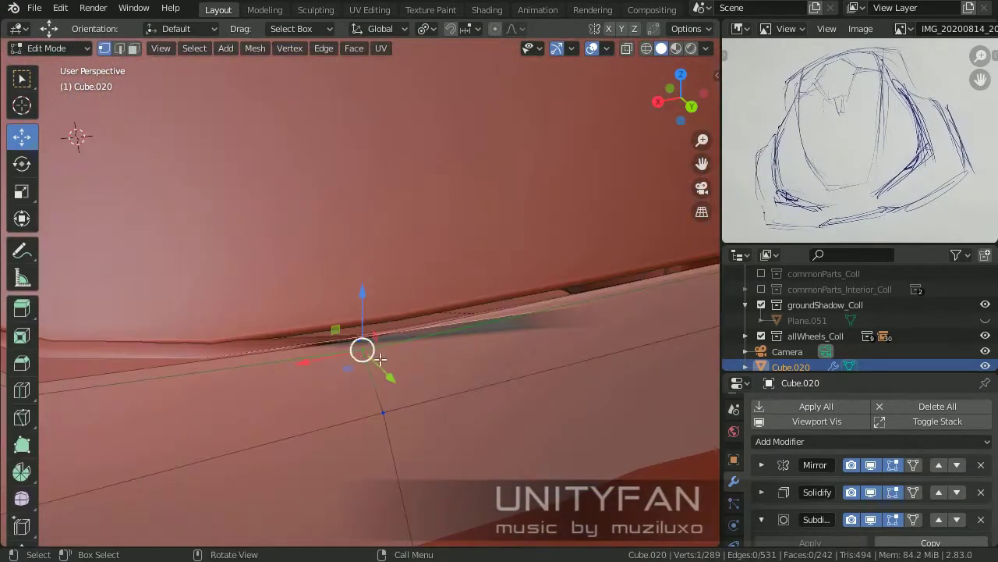
middle_click_drag(364, 350, 277, 344)
key("j")
middle_click_drag(180, 358, 296, 312)
left_click(312, 408)
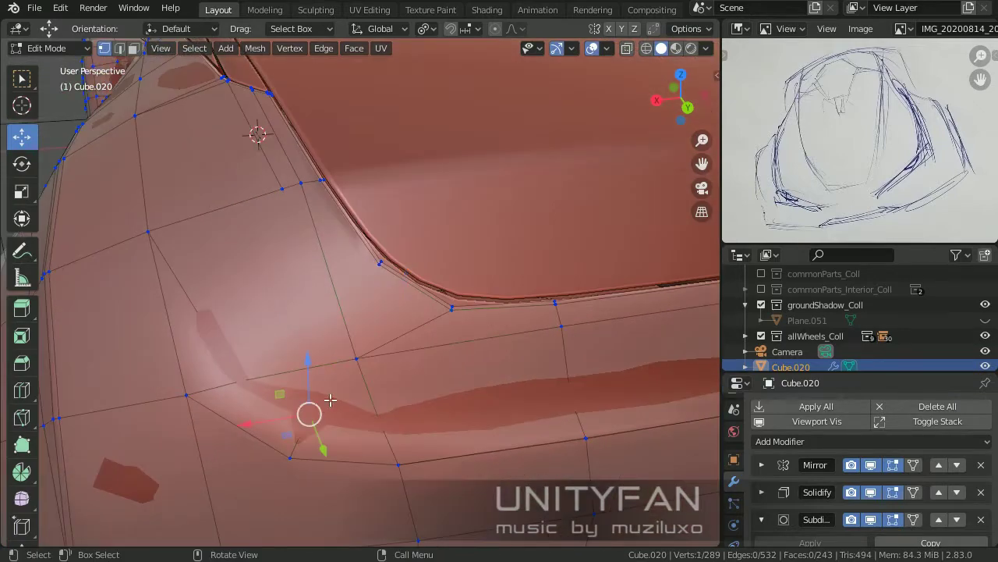
middle_click_drag(327, 401, 479, 412)
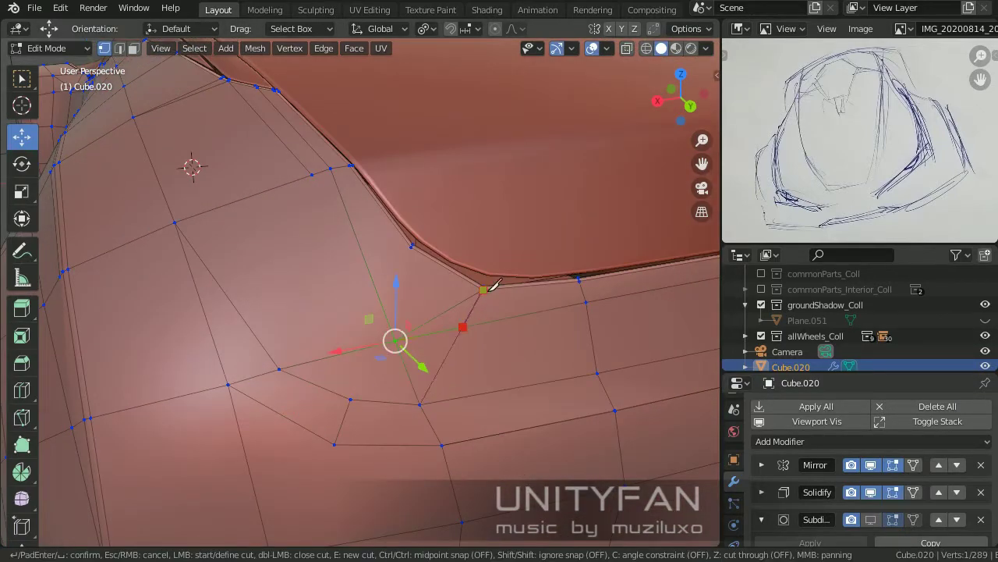
- Knife-cut a new vertex near the front corner and slide it into position
mouse_move(422, 343)
middle_mouse_down()
mouse_move(507, 383)
mouse_move(457, 351)
mouse_move(335, 323)
middle_mouse_up()
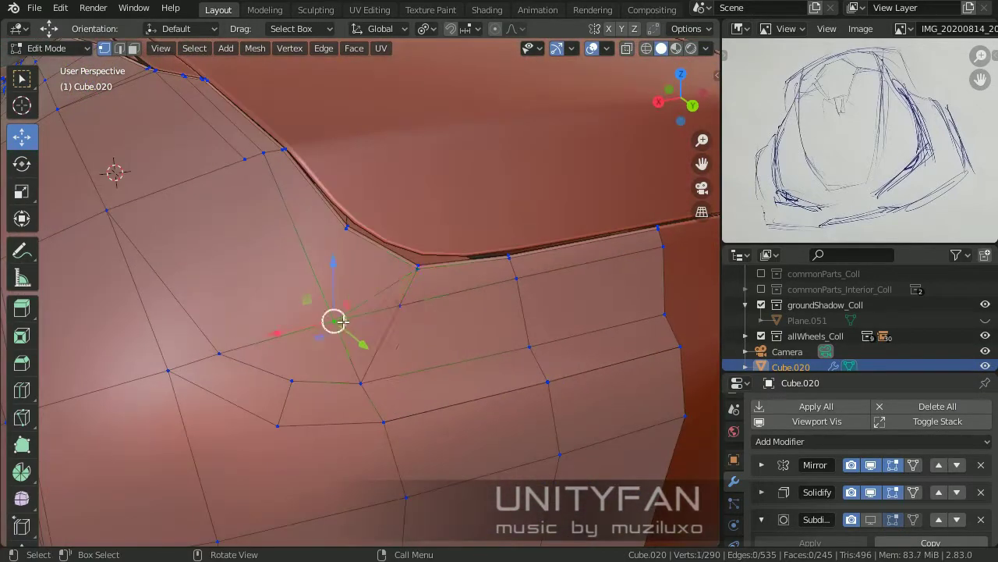
left_click(326, 330)
key("k")
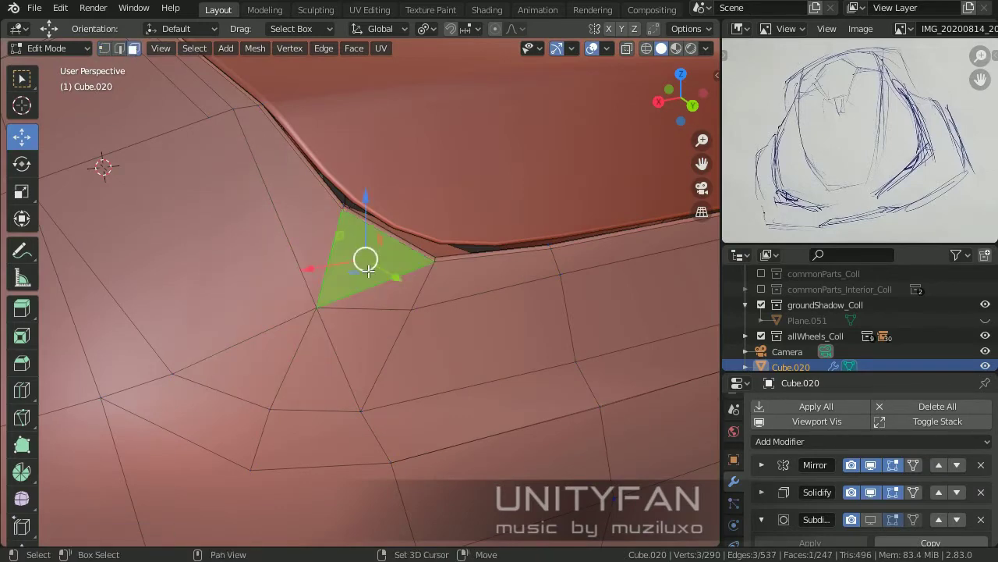
mouse_move(329, 355)
middle_mouse_down()
mouse_move(631, 408)
mouse_move(189, 138)
middle_mouse_up()
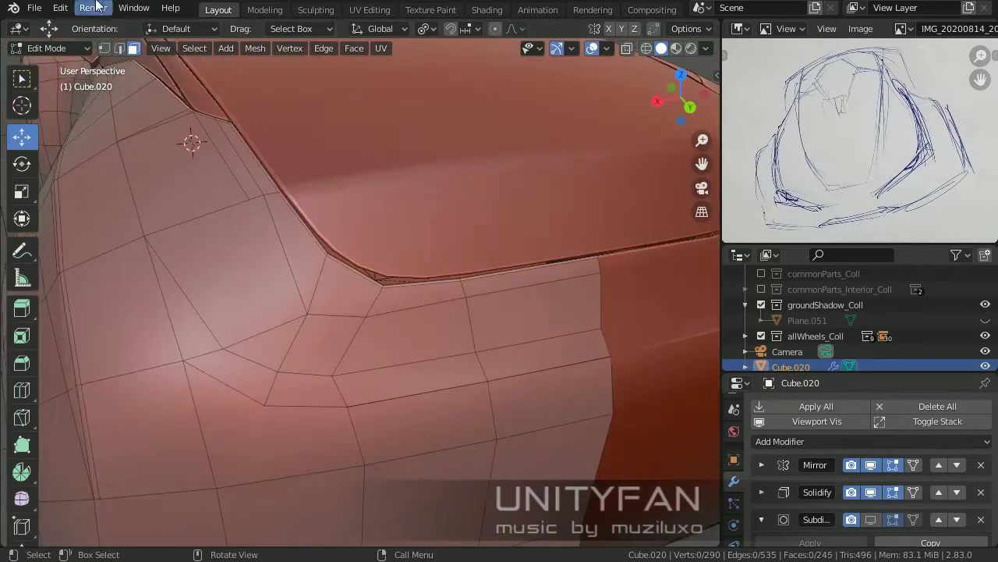
key("k")
left_click(269, 252)
key("Return")
mouse_move(269, 253)
middle_mouse_down()
mouse_move(263, 278)
mouse_move(458, 304)
mouse_move(390, 346)
mouse_move(276, 305)
mouse_move(158, 288)
mouse_move(352, 256)
middle_mouse_up()
mouse_move(331, 217)
middle_mouse_down()
mouse_move(468, 267)
mouse_move(273, 171)
mouse_move(131, 59)
middle_mouse_up()
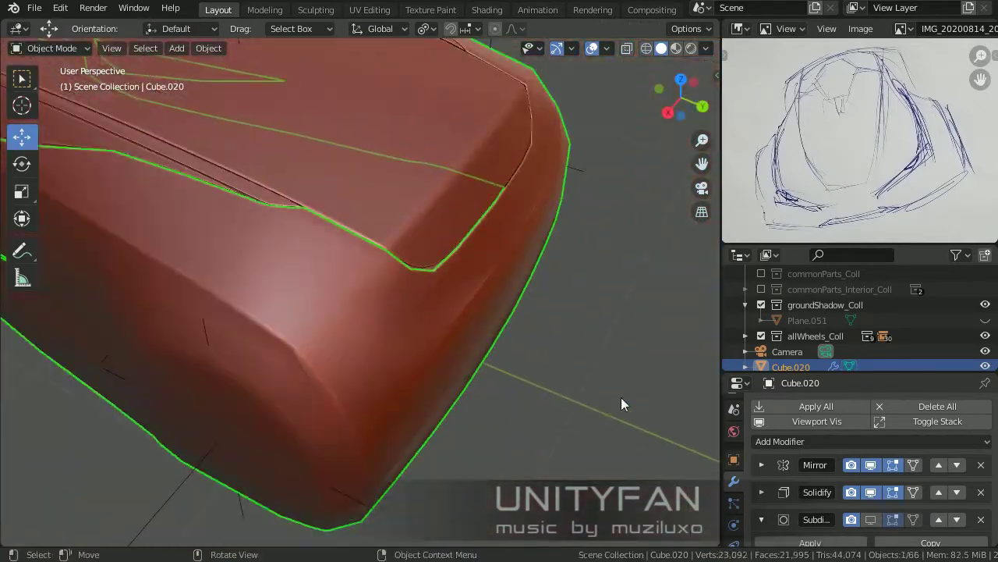
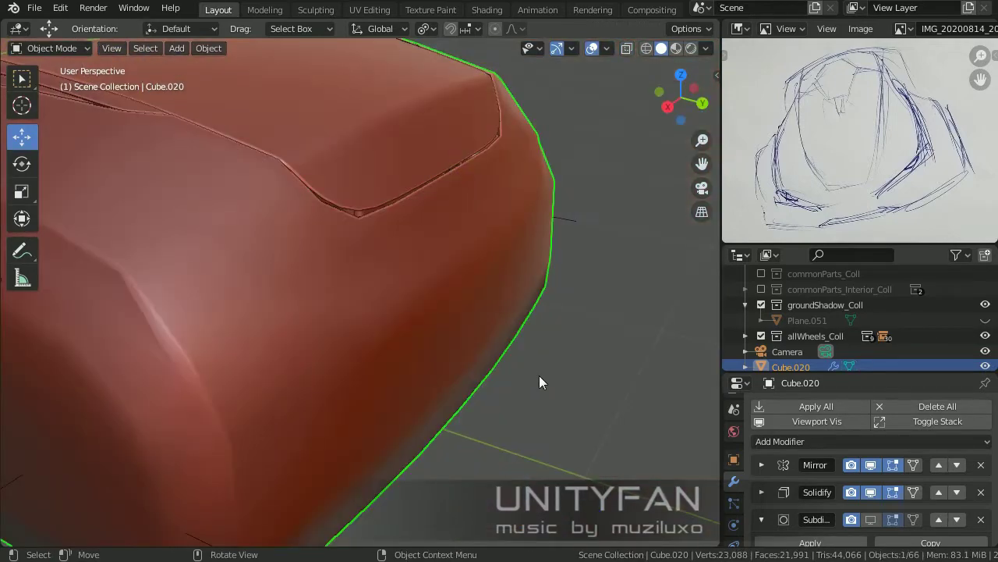
- Reselect the Cube.020 car body and adjust the viewport overlay settings
mouse_move(539, 379)
middle_mouse_down()
mouse_move(474, 339)
mouse_move(553, 346)
mouse_move(464, 343)
middle_mouse_up()
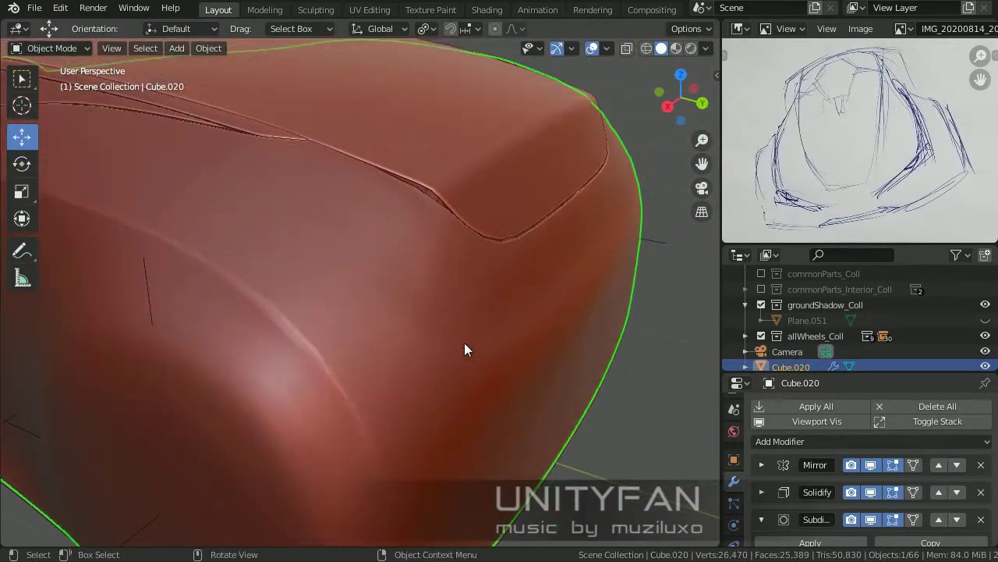
left_click(532, 205)
middle_click_drag(532, 205, 587, 345)
left_click(791, 367)
left_click(608, 48)
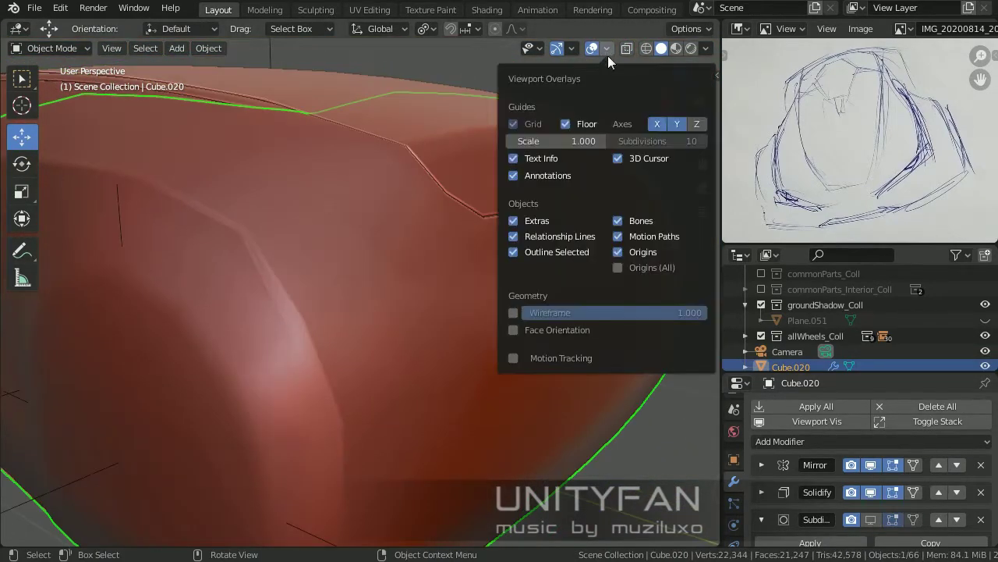
left_click(518, 311)
- Enter Edit Mode on the body and start a knife cut near the panel crease
key("Tab")
mouse_move(457, 318)
middle_mouse_down()
mouse_move(622, 434)
mouse_move(461, 336)
middle_mouse_up()
key("k")
scroll(437, 241, "up", 2)
scroll(439, 251, "up", 2)
key("Escape")
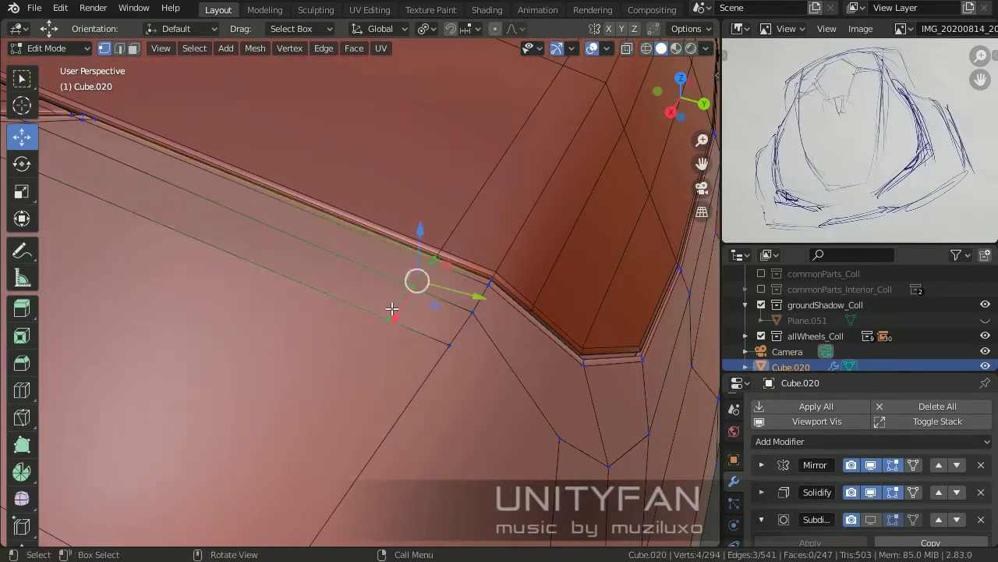
- Make a second knife cut across the body faces and confirm it
mouse_move(417, 278)
middle_mouse_down()
mouse_move(351, 223)
mouse_move(327, 328)
middle_mouse_up()
scroll(400, 362, "up", 2)
key("k")
scroll(422, 312, "up", 2)
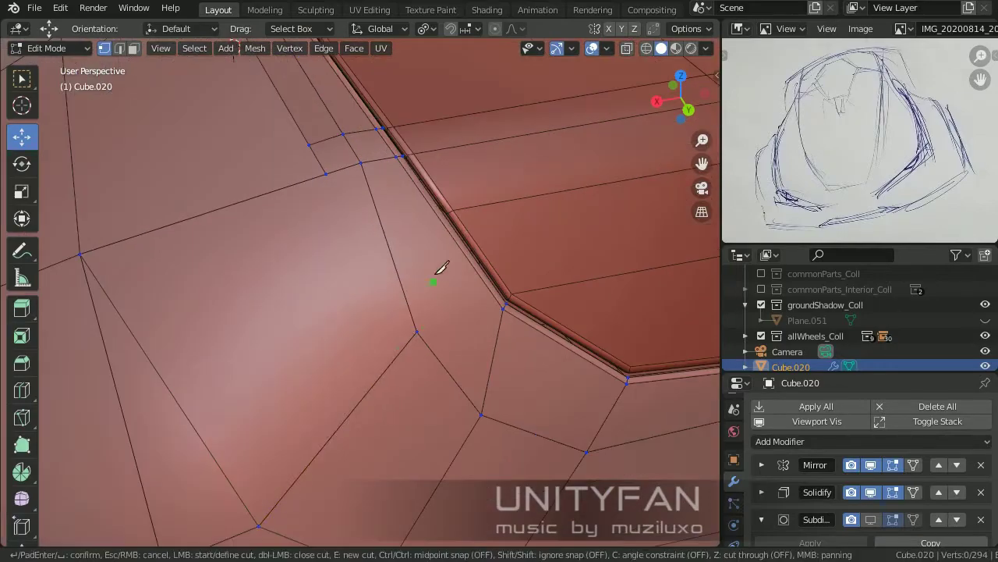
key("Return")
scroll(454, 279, "down", 3)
mouse_move(455, 279)
middle_mouse_down()
mouse_move(335, 330)
mouse_move(486, 320)
mouse_move(658, 361)
mouse_move(553, 241)
mouse_move(289, 325)
middle_mouse_up()
scroll(465, 339, "up", 2)
scroll(289, 325, "down", 3)
- Preview the smoothed body in Object Mode from a closer angle
key("Tab")
scroll(600, 441, "up", 2)
middle_click_drag(600, 441, 511, 388)
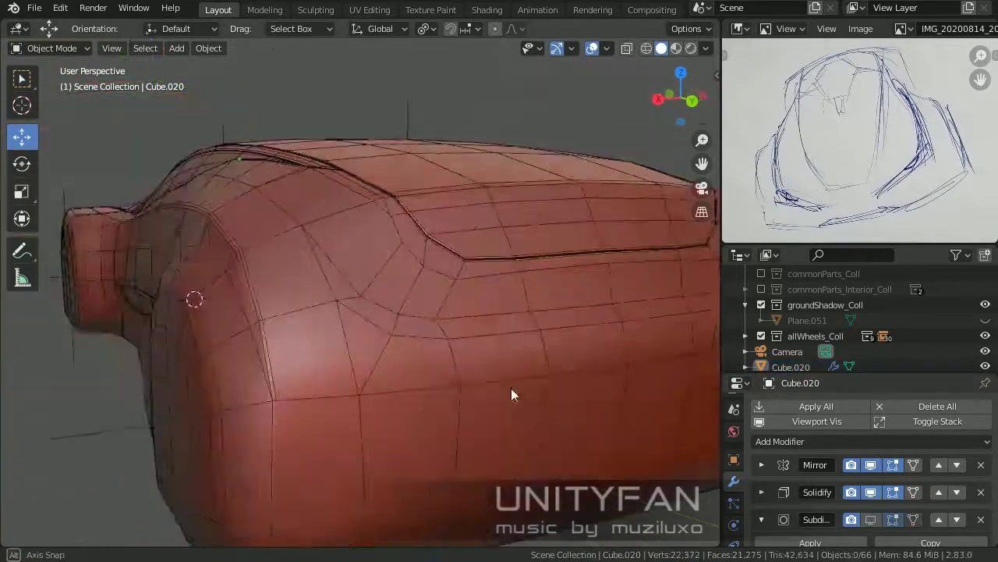
scroll(368, 298, "up", 3)
scroll(423, 310, "up", 2)
- Back in Edit Mode, finish the knife cut and reposition a corner vertex
key("Tab")
key("Return")
scroll(234, 188, "down", 3)
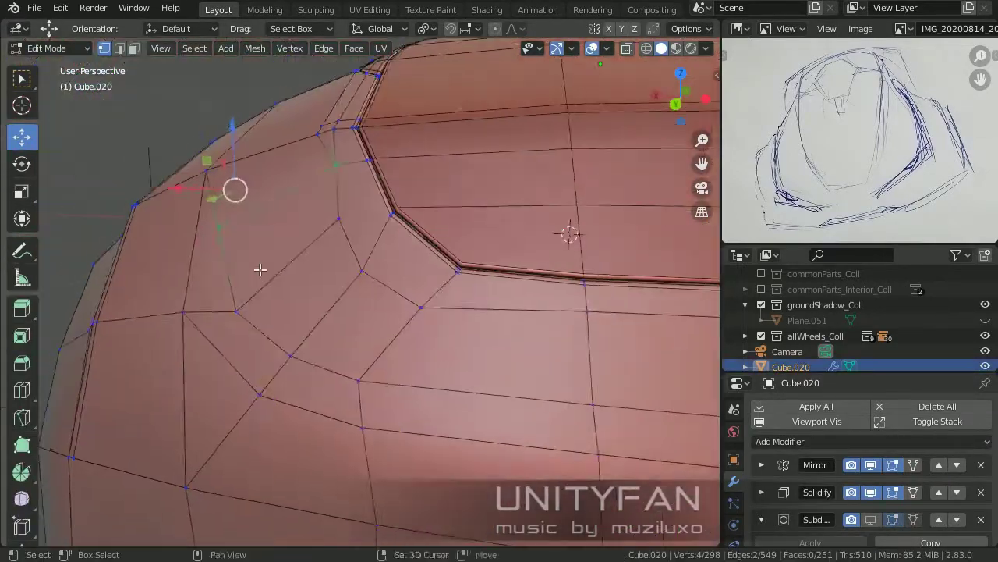
key("Tab")
middle_click_drag(356, 364, 289, 257)
key("Tab")
scroll(423, 293, "up", 3)
mouse_move(422, 292)
middle_mouse_down()
mouse_move(461, 276)
mouse_move(379, 335)
middle_mouse_up()
- Add an edge loop to the roof panel piece Cube.029 and exit Edit Mode
mouse_move(401, 272)
middle_mouse_down()
mouse_move(364, 395)
mouse_move(323, 268)
mouse_move(351, 312)
mouse_move(502, 353)
middle_mouse_up()
mouse_move(440, 326)
middle_mouse_down()
mouse_move(161, 302)
mouse_move(507, 348)
mouse_move(269, 356)
middle_mouse_up()
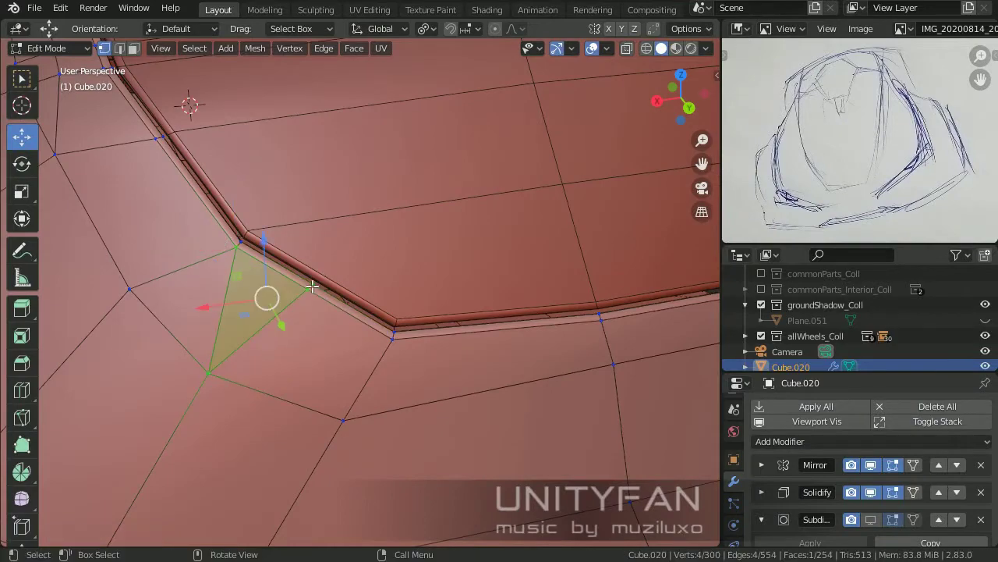
mouse_move(363, 202)
middle_mouse_down()
mouse_move(379, 211)
mouse_move(367, 257)
mouse_move(412, 279)
middle_mouse_up()
key("ctrl+r")
left_click(362, 280)
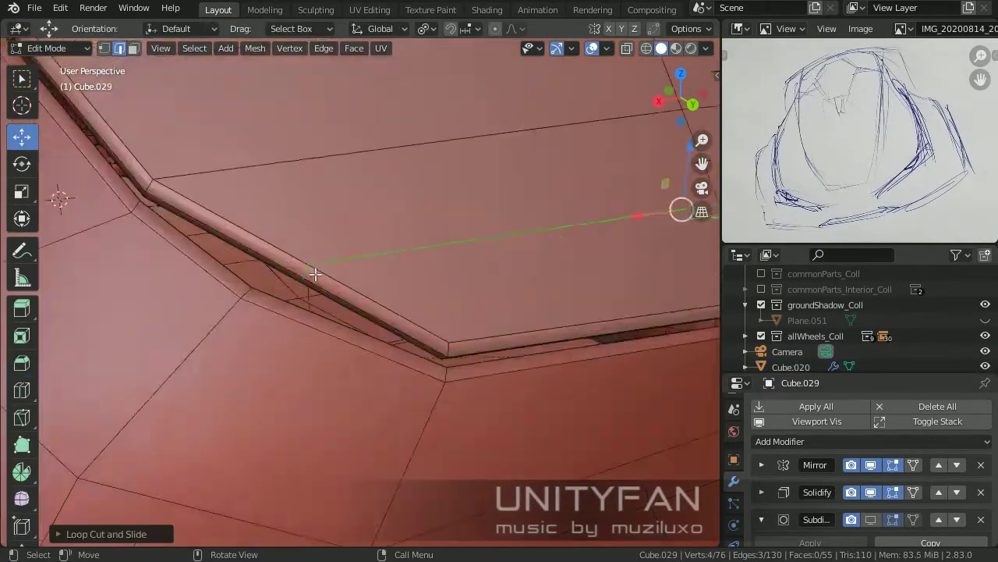
mouse_move(234, 85)
middle_mouse_down()
mouse_move(482, 359)
mouse_move(475, 325)
mouse_move(397, 286)
mouse_move(597, 319)
mouse_move(421, 299)
middle_mouse_up()
key("Tab")
- Reselect the main car body and knife-cut from a vertex along its side
left_click(475, 325)
key("Tab")
key("Tab")
key("Tab")
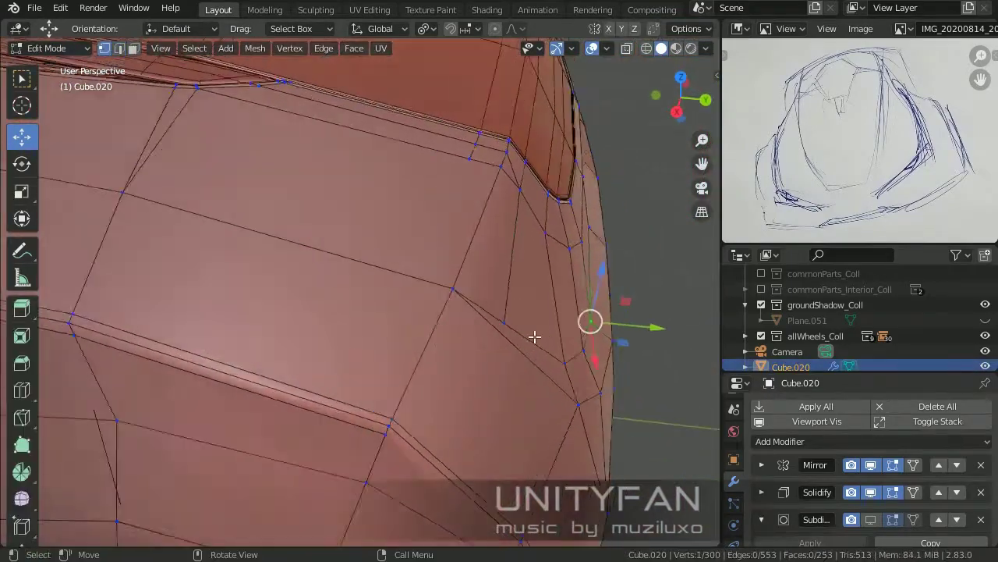
middle_click_drag(535, 336, 491, 148)
key("k")
left_click(420, 221)
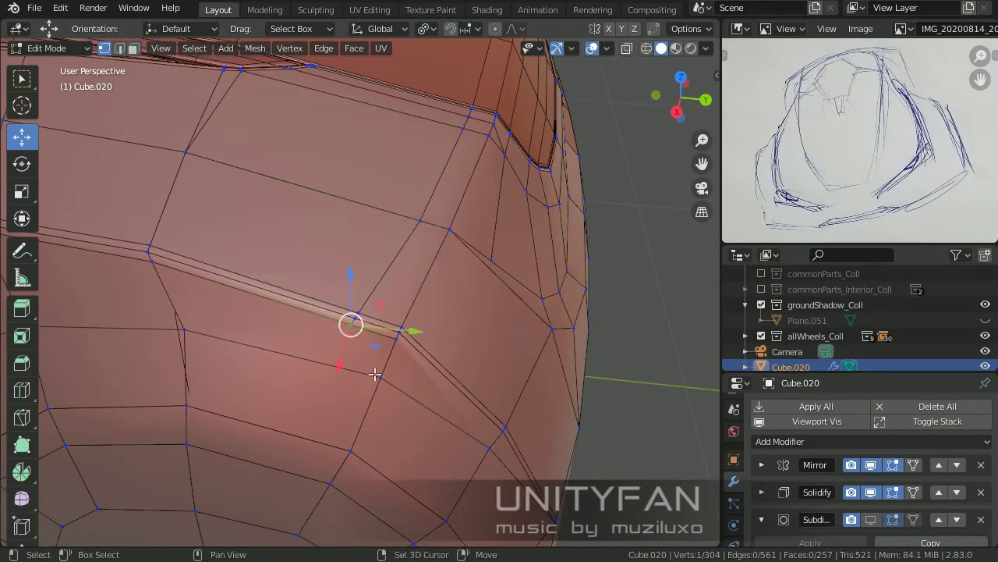
left_click(352, 337, "ctrl")
mouse_move(352, 336)
middle_mouse_down()
mouse_move(335, 345)
mouse_move(353, 339)
middle_mouse_up()
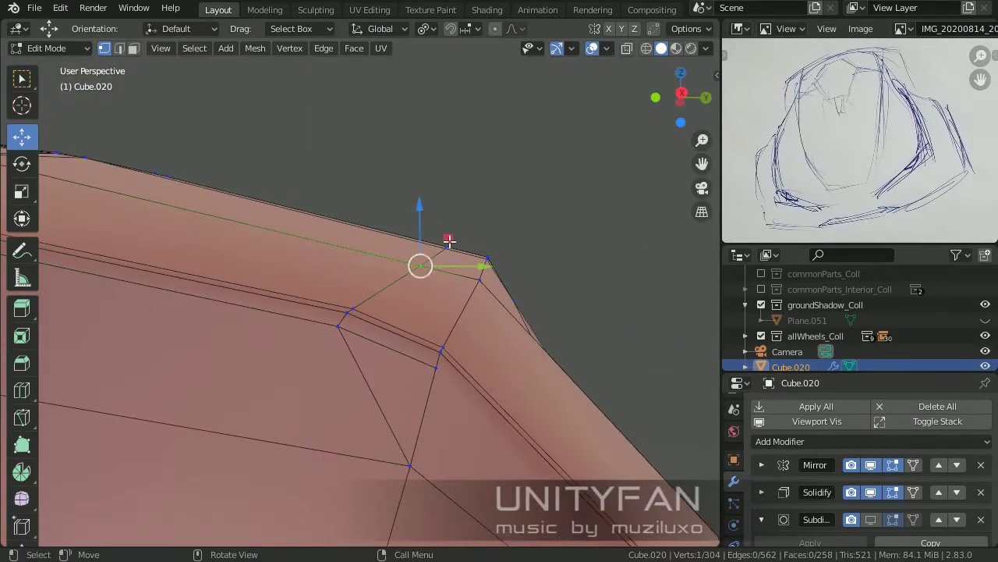
- Return to Object Mode to view the smoothed body, then deselect everything
mouse_move(453, 244)
middle_mouse_down()
mouse_move(297, 359)
mouse_move(420, 393)
mouse_move(468, 309)
mouse_move(546, 351)
middle_mouse_up()
key("Tab")
mouse_move(546, 390)
middle_mouse_down()
mouse_move(620, 452)
mouse_move(531, 334)
middle_mouse_up()
key("alt+a")
- Turn the viewport overlays back on and begin a knife cut on the body in Edit Mode
key("z")
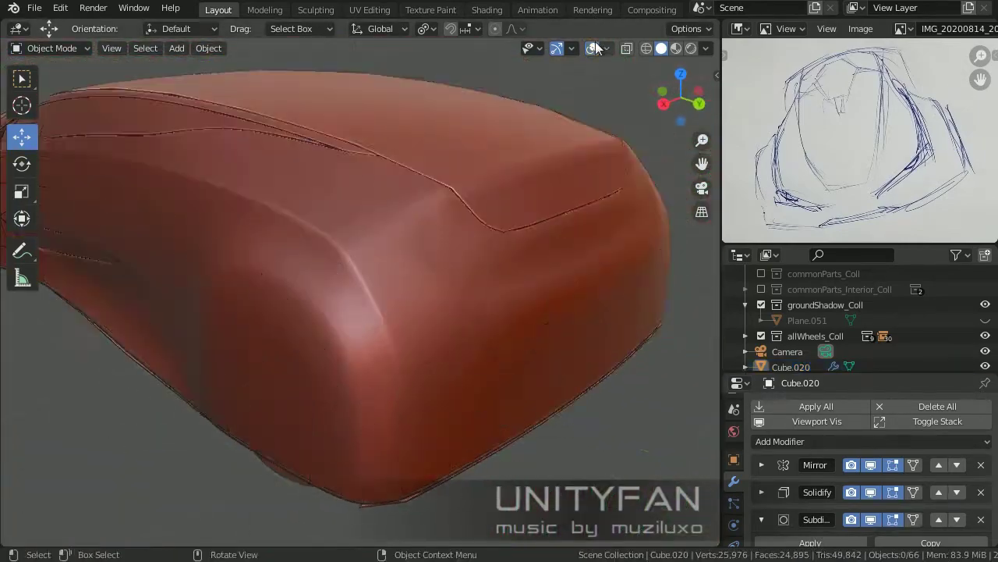
left_click(595, 49)
mouse_move(468, 234)
middle_mouse_down()
mouse_move(330, 329)
mouse_move(501, 287)
mouse_move(632, 446)
mouse_move(535, 388)
mouse_move(340, 345)
mouse_move(408, 361)
mouse_move(529, 341)
mouse_move(517, 374)
mouse_move(526, 392)
mouse_move(633, 363)
middle_mouse_up()
key("Tab")
key("k")
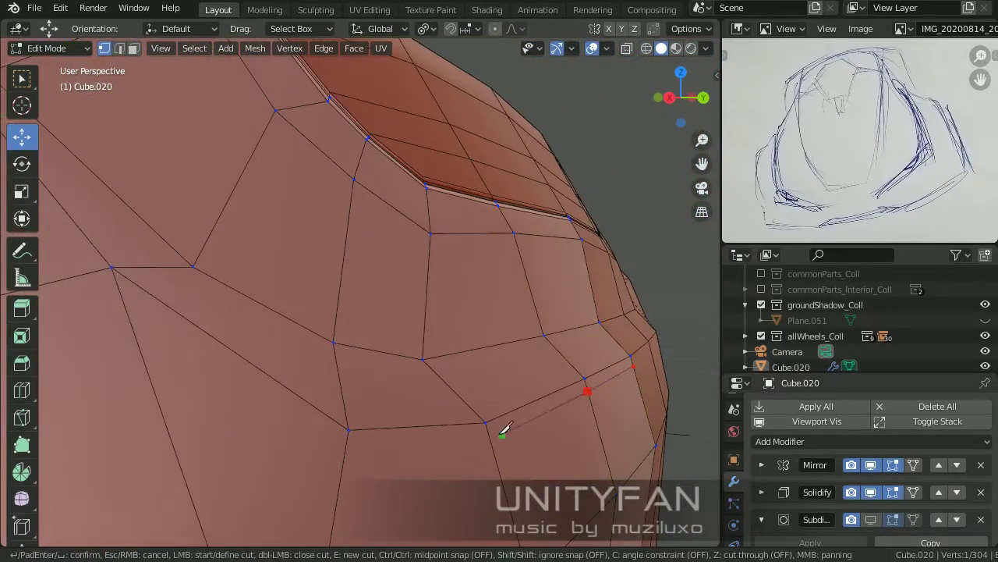
middle_click_drag(219, 363, 166, 267)
- Merge the two stray crease vertices at the last selected one and exit Edit Mode
mouse_move(97, 175)
middle_mouse_down()
mouse_move(328, 349)
mouse_move(473, 406)
mouse_move(589, 165)
mouse_move(405, 324)
middle_mouse_up()
scroll(271, 360, "up", 3)
left_click(273, 362)
key("Tab")
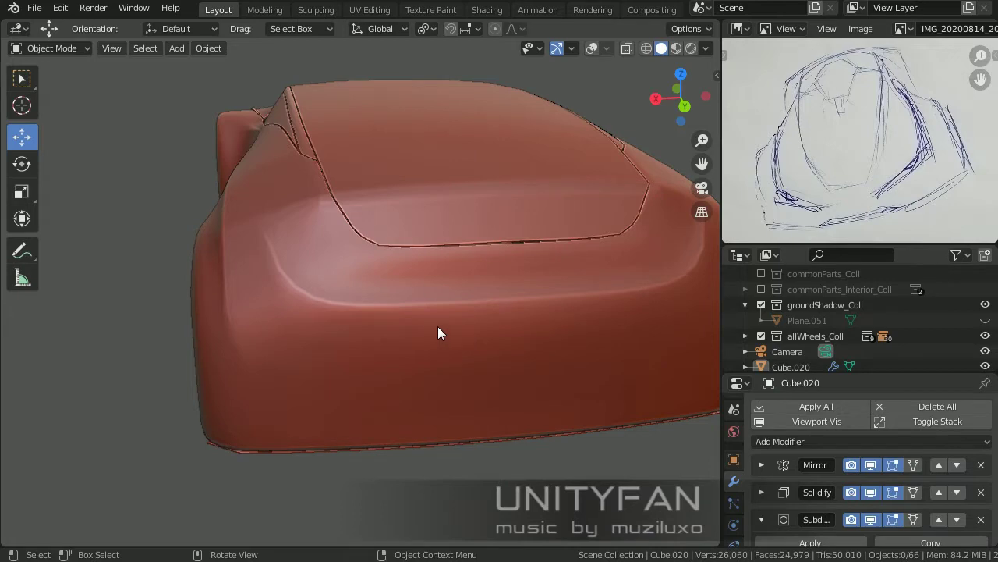
- Select the car body from a side view and show the wireframe overlay
left_click(437, 326)
mouse_move(438, 327)
middle_mouse_down()
mouse_move(455, 212)
mouse_move(521, 287)
middle_mouse_up()
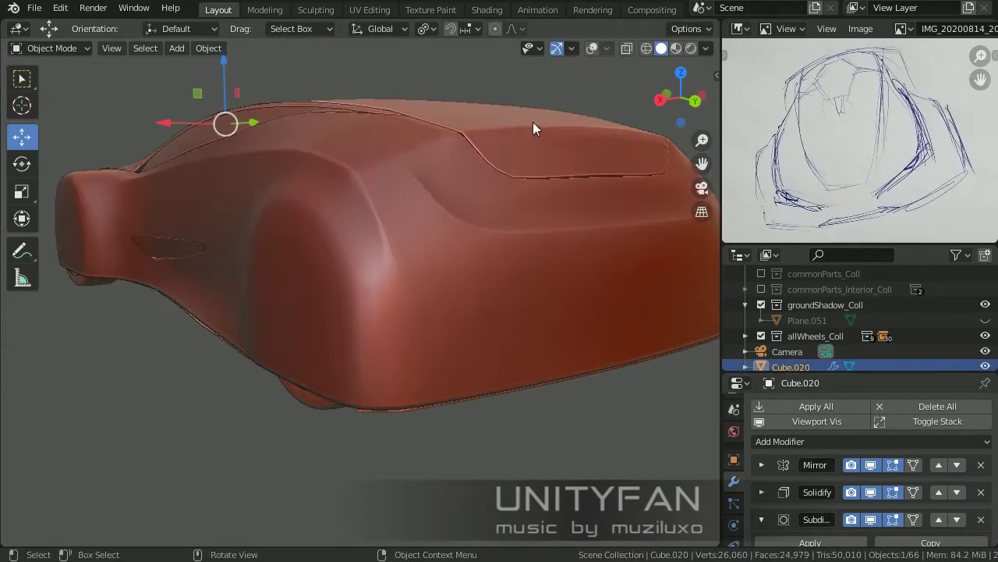
left_click(706, 47)
left_click(571, 47)
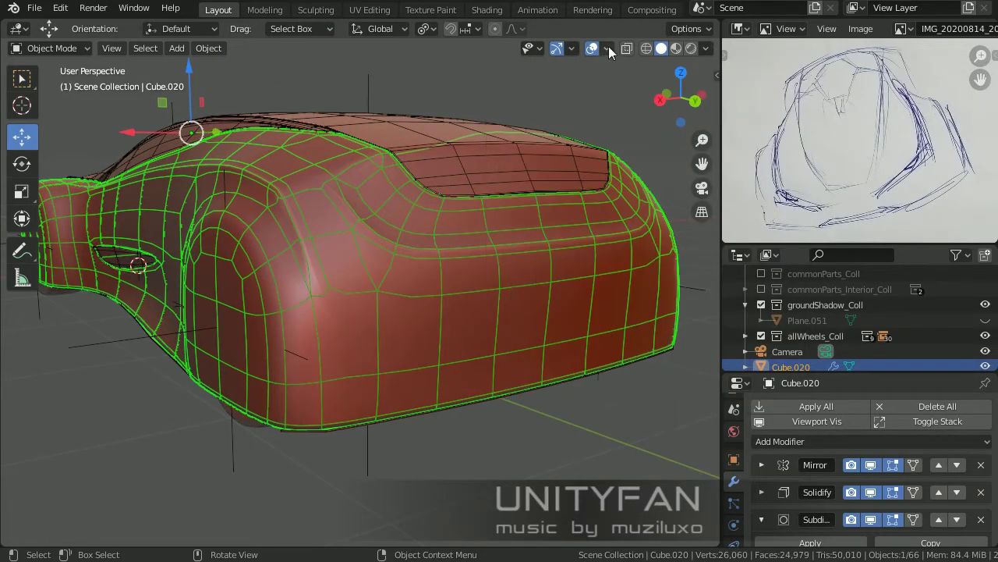
- Hide the wireframe overlay, enter Edit Mode on the body, and cancel an initial bevel
left_click(608, 48)
left_click(516, 290)
mouse_move(416, 364)
middle_mouse_down()
mouse_move(492, 403)
mouse_move(404, 370)
middle_mouse_up()
key("Tab")
scroll(410, 352, "up", 5)
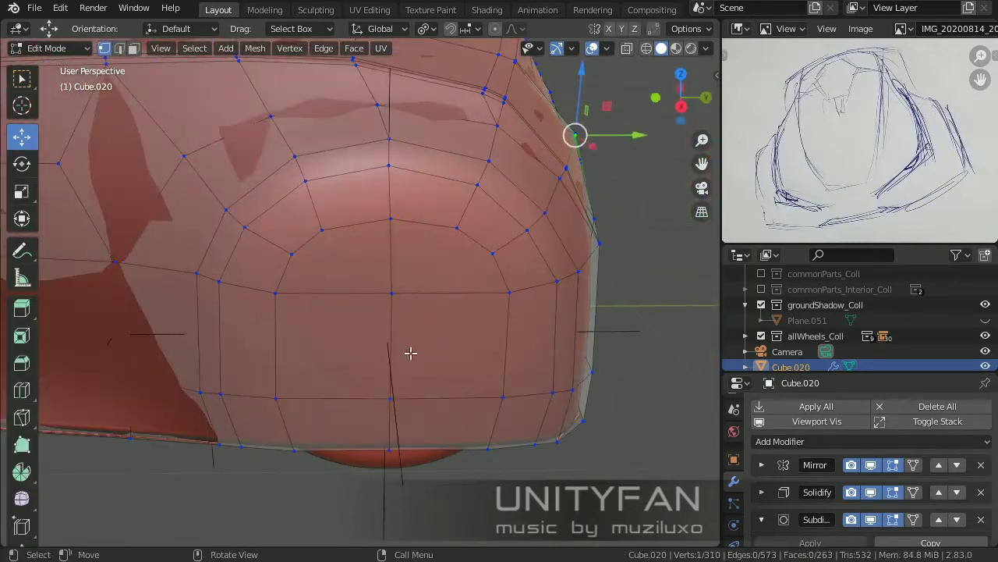
mouse_move(250, 185)
middle_mouse_down()
mouse_move(401, 252)
mouse_move(481, 161)
mouse_move(364, 290)
middle_mouse_up()
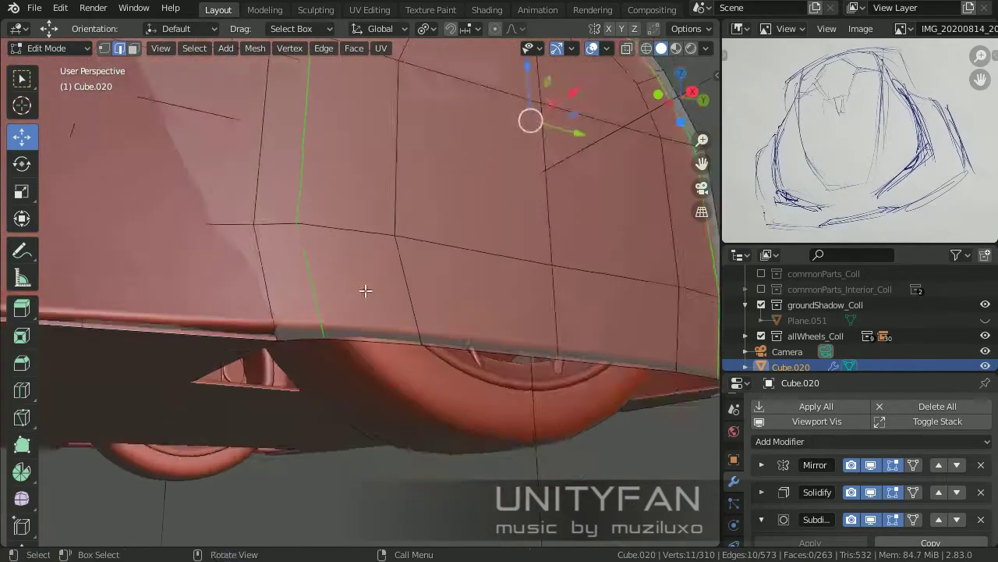
scroll(364, 290, "up", 3)
key("ctrl+b")
key("Escape")
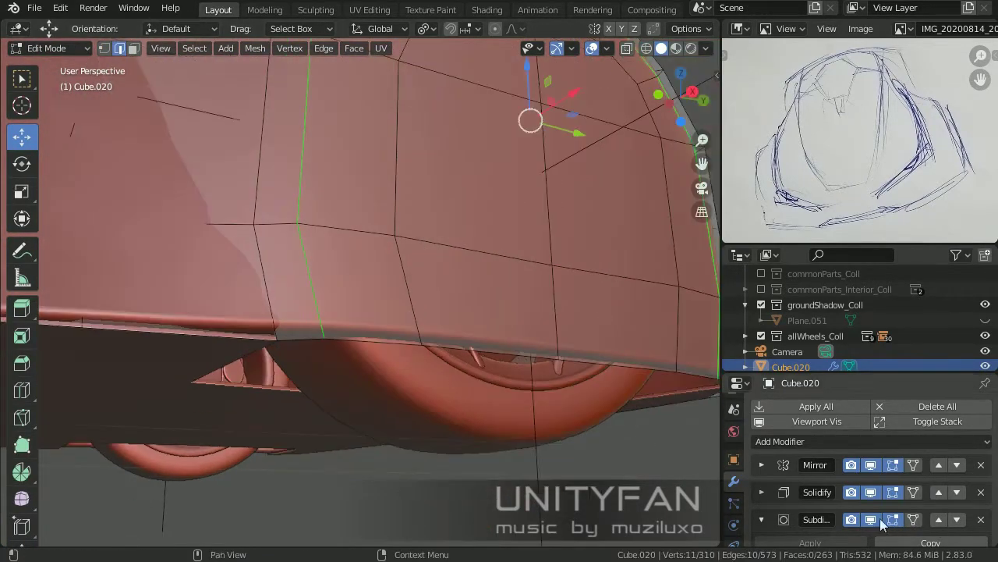
- Add an edge loop along the lower side, bevel the wheel-arch loop and delete its band faces
mouse_move(607, 388)
middle_mouse_down()
mouse_move(374, 260)
mouse_move(499, 234)
middle_mouse_up()
key("ctrl+r")
left_click(320, 312)
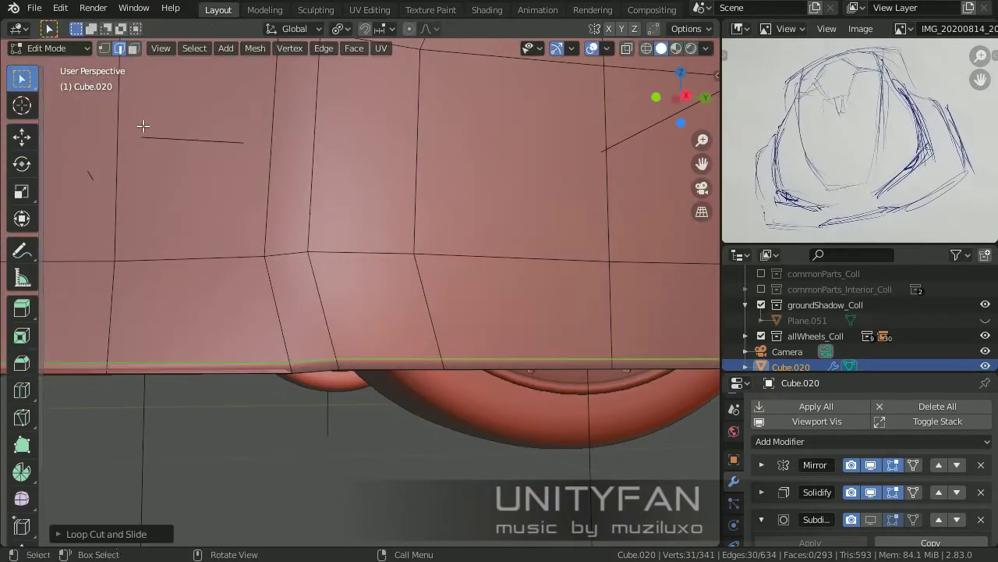
middle_click_drag(142, 124, 470, 160)
scroll(470, 161, "up", 3)
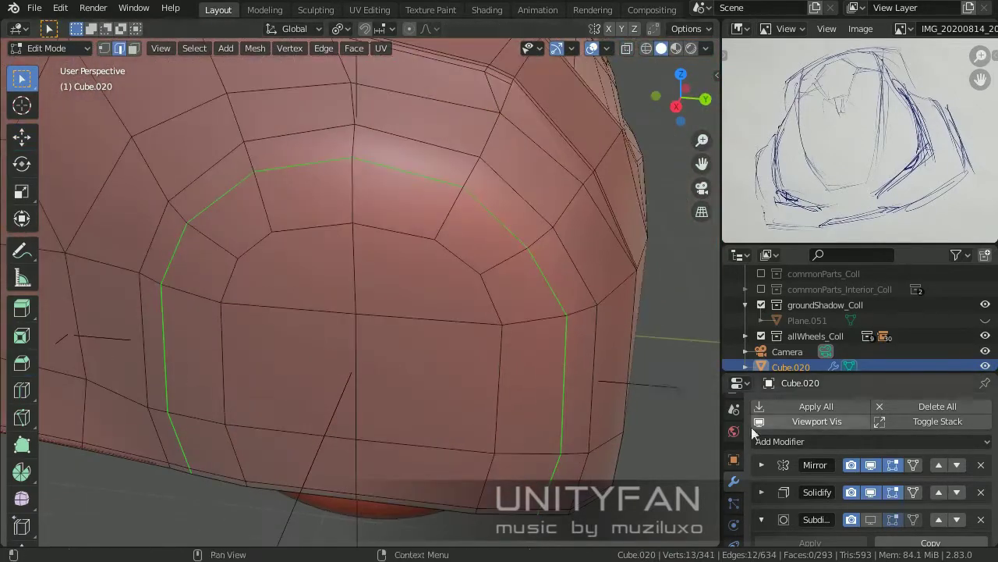
left_click(676, 394)
scroll(479, 216, "up", 5)
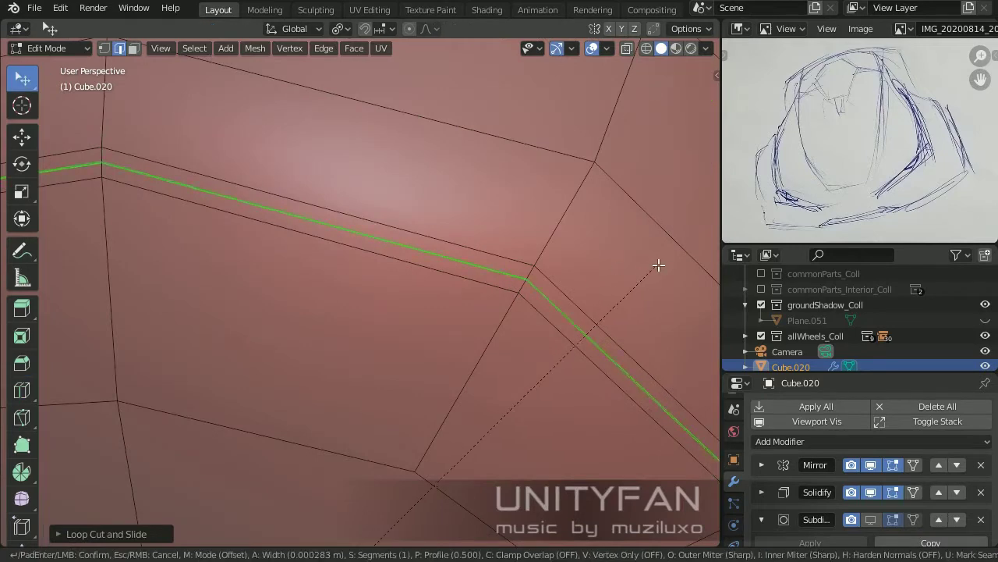
left_click(314, 202)
scroll(421, 211, "down", 3)
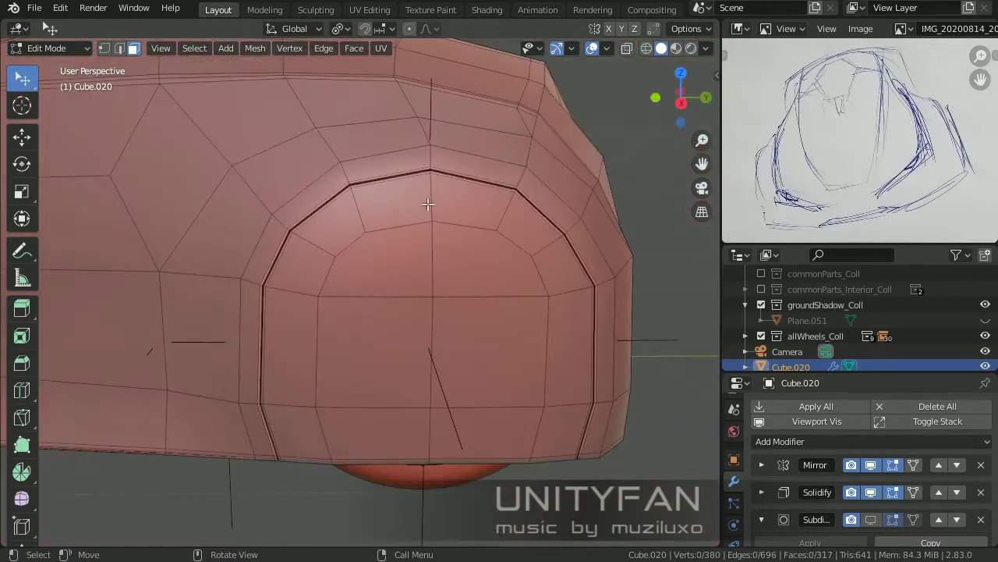
- Check the wheel arch in side view with X-ray, then return to solid shading in Object Mode
key("KP_3")
key("shift+z")
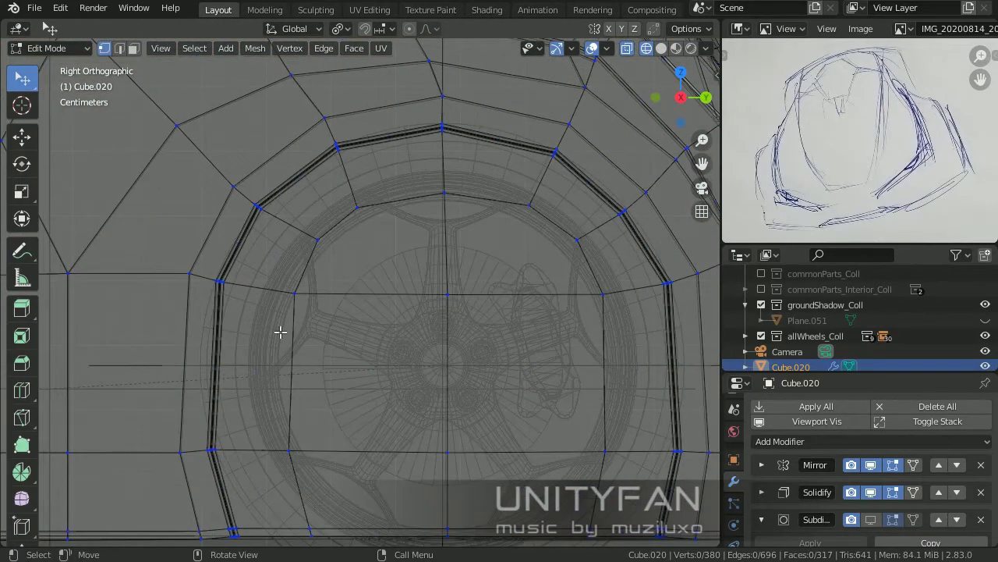
middle_click_drag(109, 192, 75, 200, "shift")
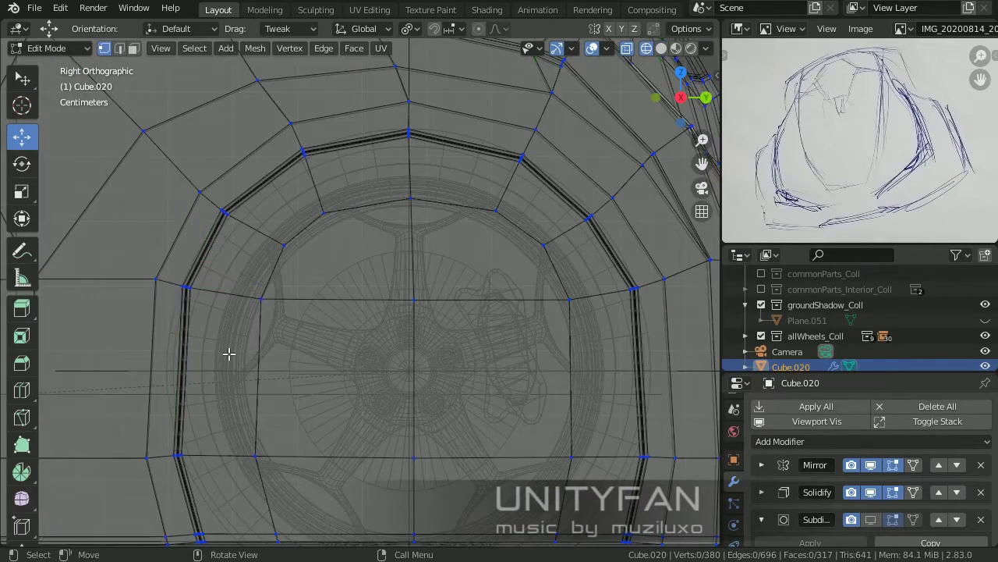
scroll(359, 296, "down", 3)
key("Tab")
middle_click_drag(359, 296, 491, 364)
key("z")
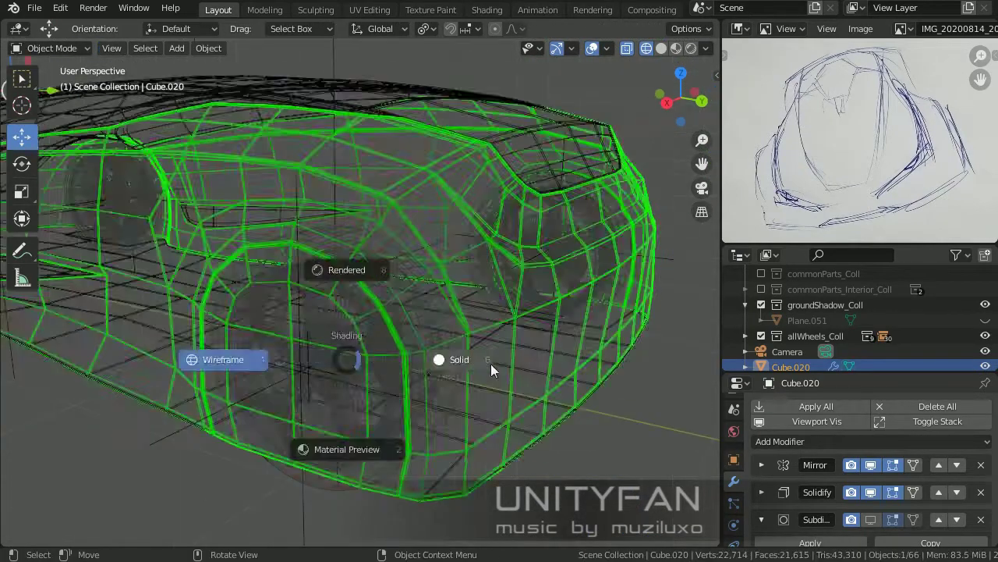
left_click(491, 364)
mouse_move(699, 438)
middle_mouse_down()
mouse_move(356, 361)
mouse_move(579, 349)
mouse_move(519, 405)
mouse_move(477, 311)
mouse_move(445, 334)
middle_mouse_up()
- Save the scene as a new version, FC-021_01.blend
left_click(35, 7)
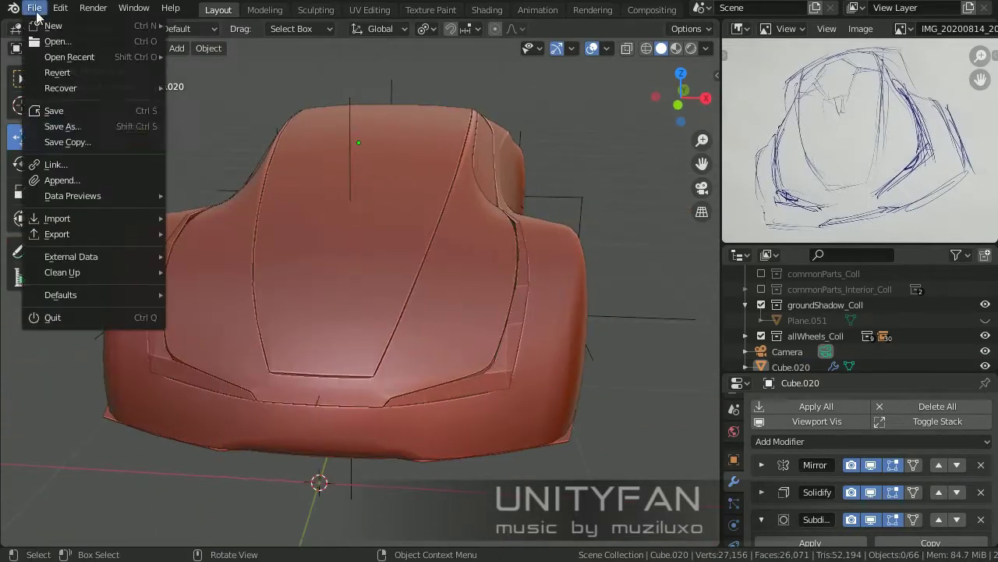
left_click(47, 123)
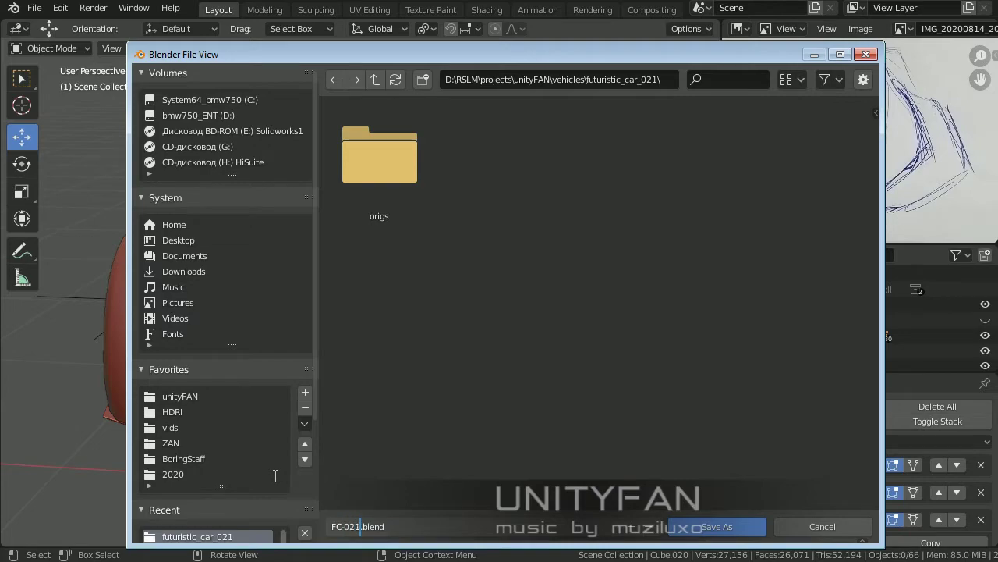
key("Return")
middle_click_drag(390, 290, 485, 275)
- Switch the car body to see-through wireframe shading while in Edit Mode
key("Tab")
scroll(424, 301, "up", 3)
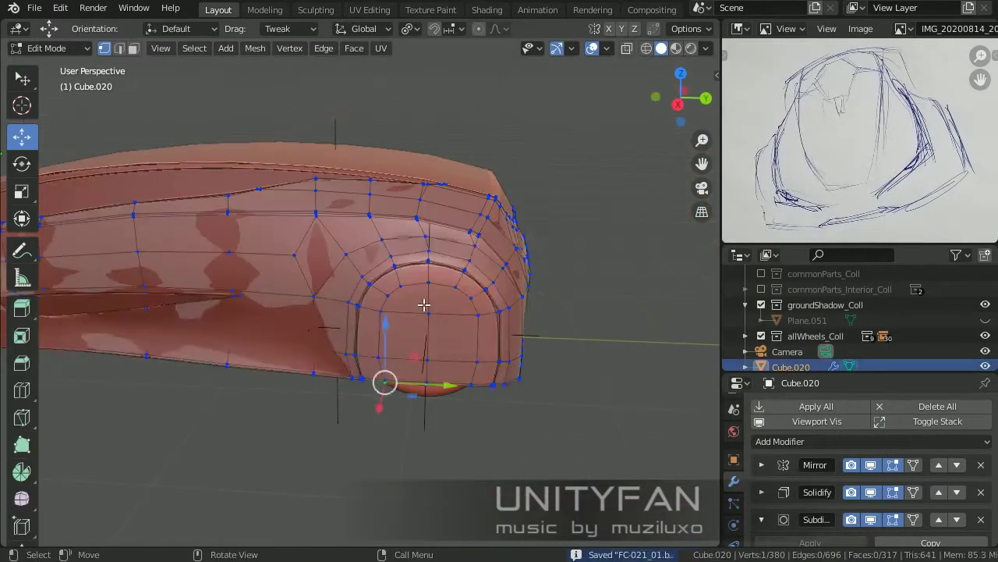
key("z")
left_click(306, 302)
scroll(367, 290, "up", 2)
scroll(284, 209, "up", 2)
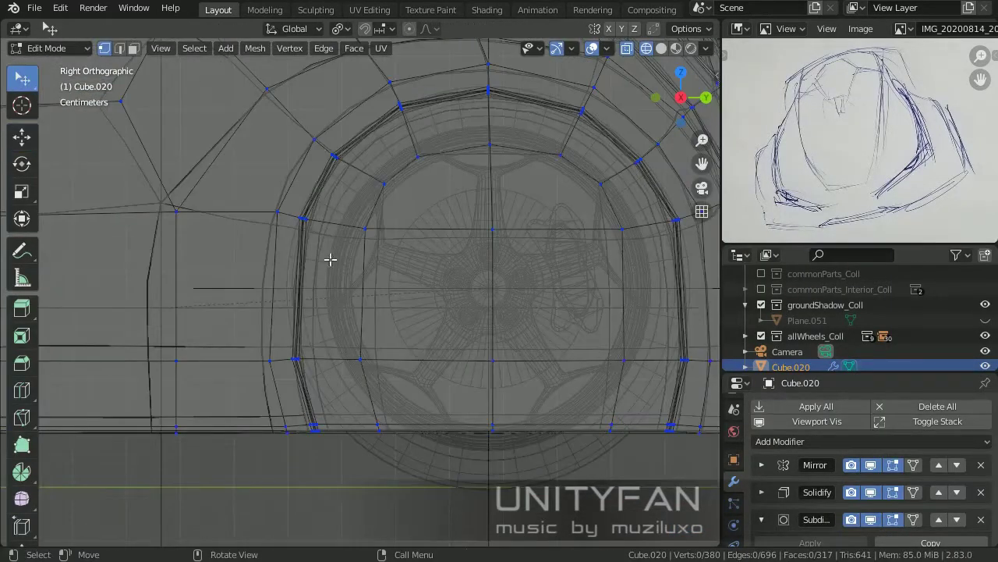
key("Tab")
key("Tab")
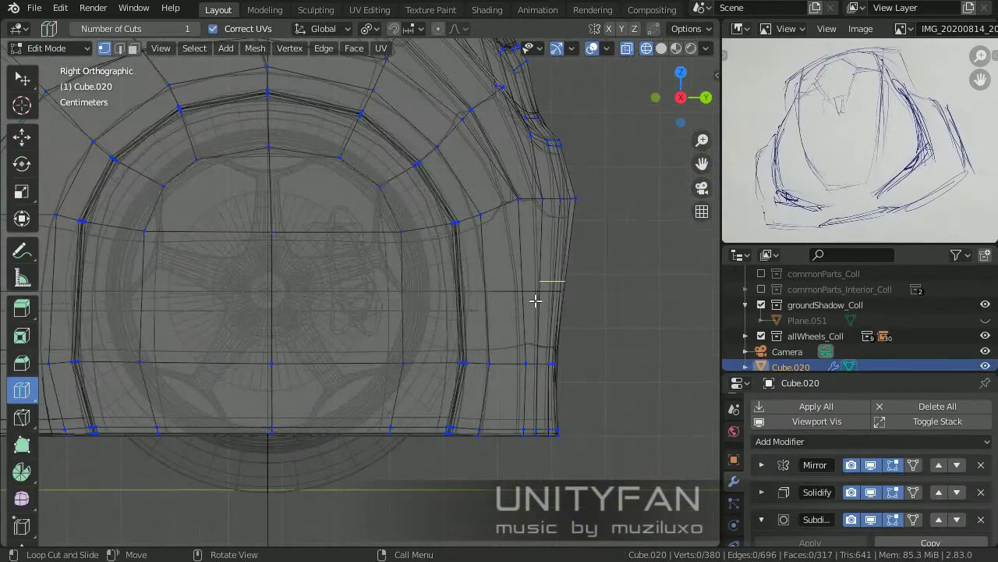
- Add an edge loop across the wheel-arch panel, slide it outward, and box-select the neighbouring vertices
left_click(21, 134)
scroll(457, 278, "up", 2)
left_click_drag(457, 278, 510, 319)
key("ctrl+r")
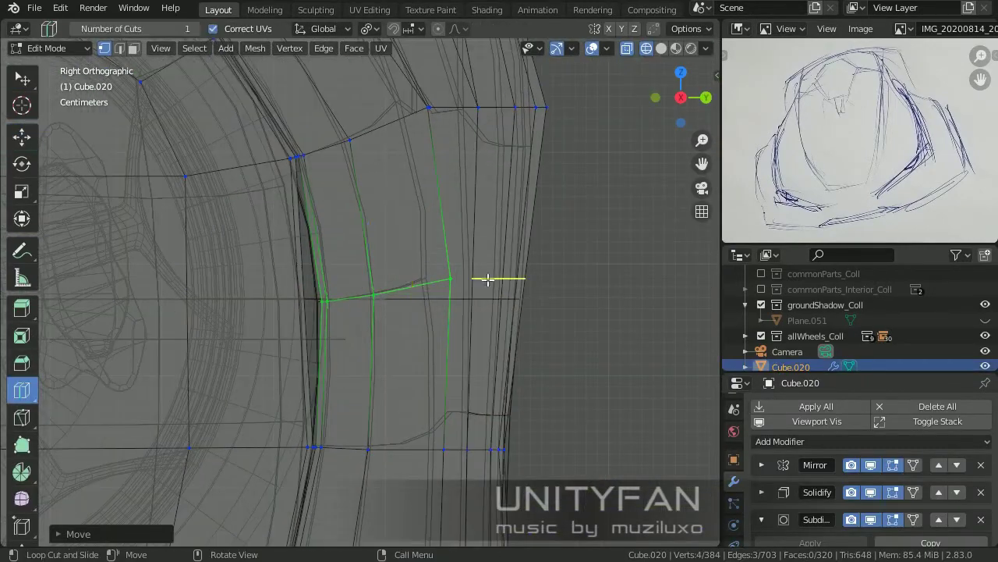
left_click(24, 80)
left_click_drag(598, 344, 473, 246)
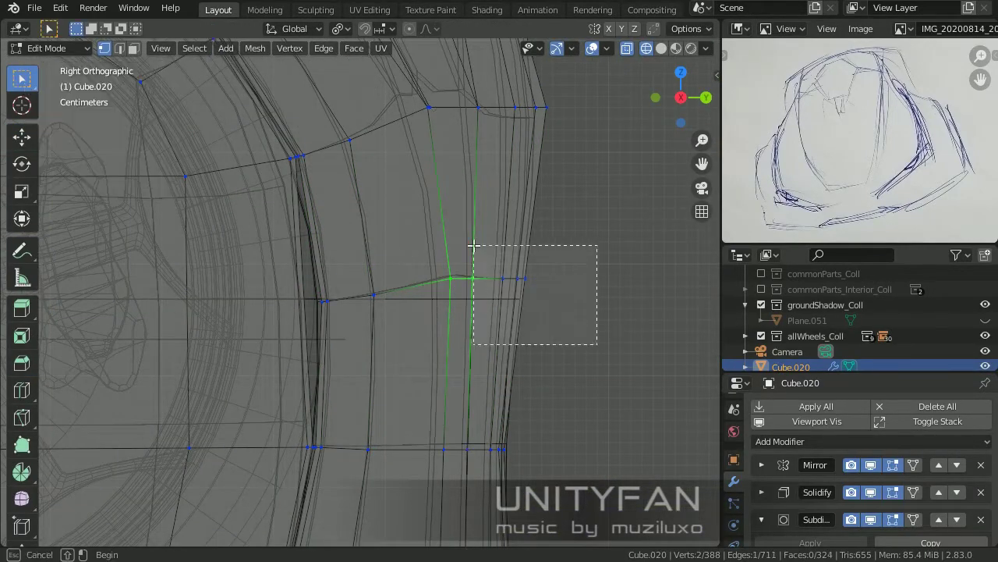
- Compare solid and wireframe views and check the tire against the body before returning to editing
key("z")
left_click(315, 306)
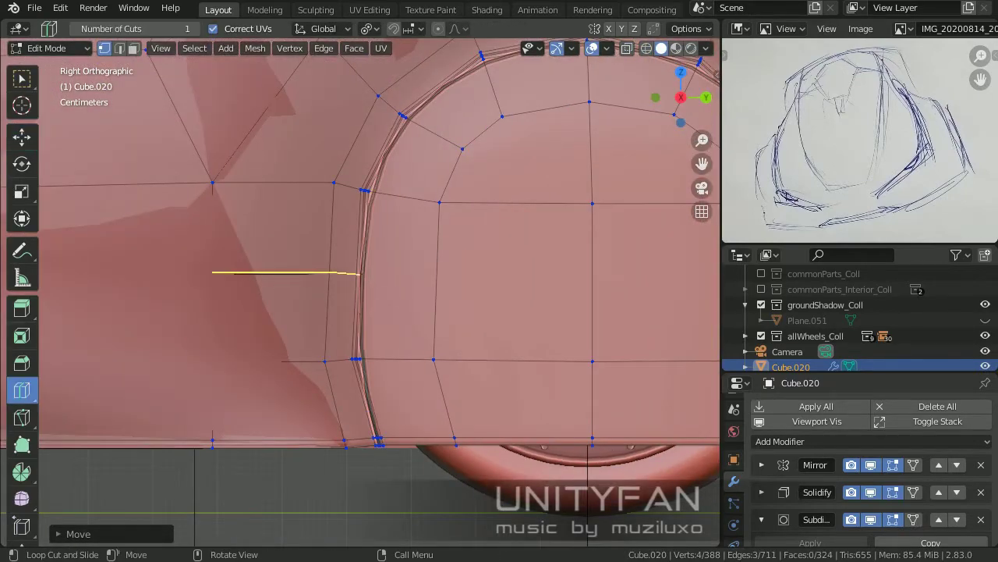
left_click(195, 305)
key("Tab")
left_click(312, 335)
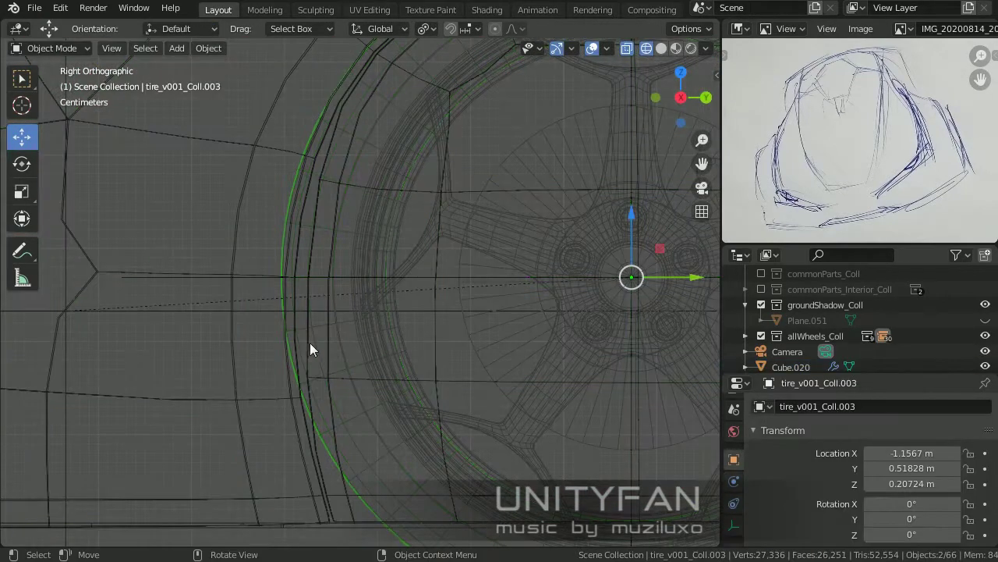
key("ctrl+z")
key("ctrl+z")
- Add a loop cut along the wheel arch and move it into place
left_click(22, 390)
left_click(60, 174)
left_click(22, 137)
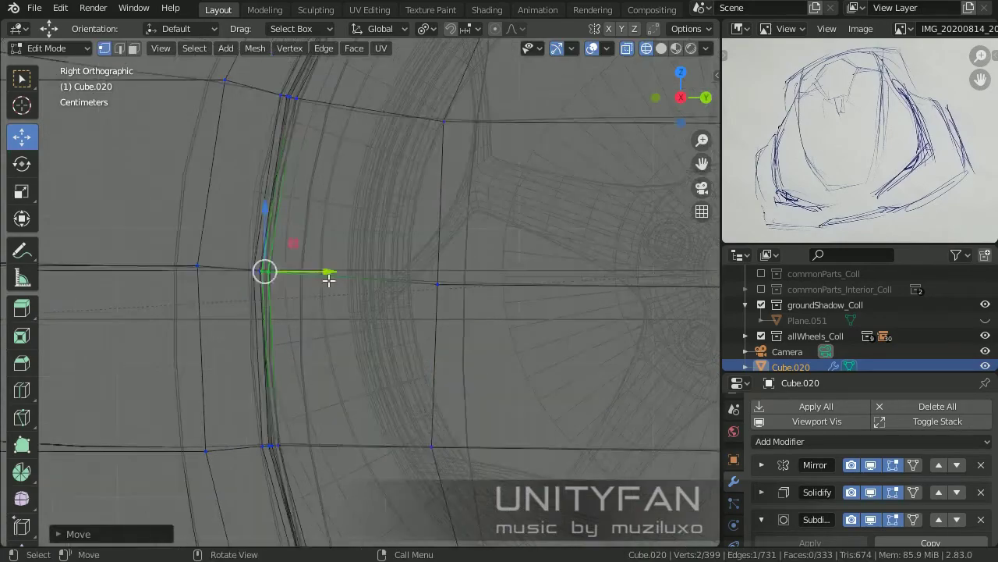
scroll(428, 298, "up", 3)
left_click(413, 287)
scroll(401, 273, "down", 3)
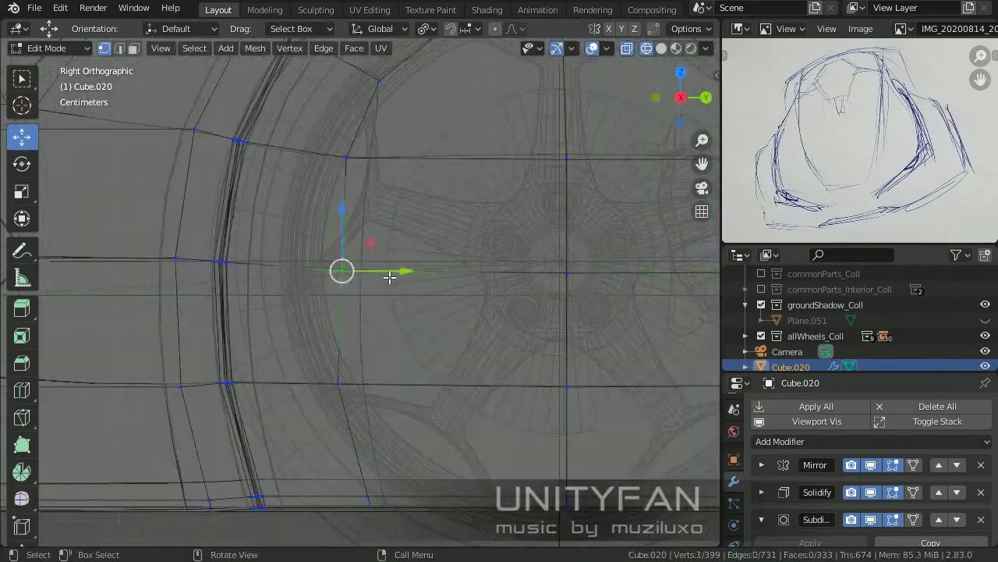
scroll(346, 328, "up", 1)
- Move the vertices along the wheel arch into a tighter curve, then select the arch's top vertex
middle_click_drag(356, 270, 408, 362, "shift")
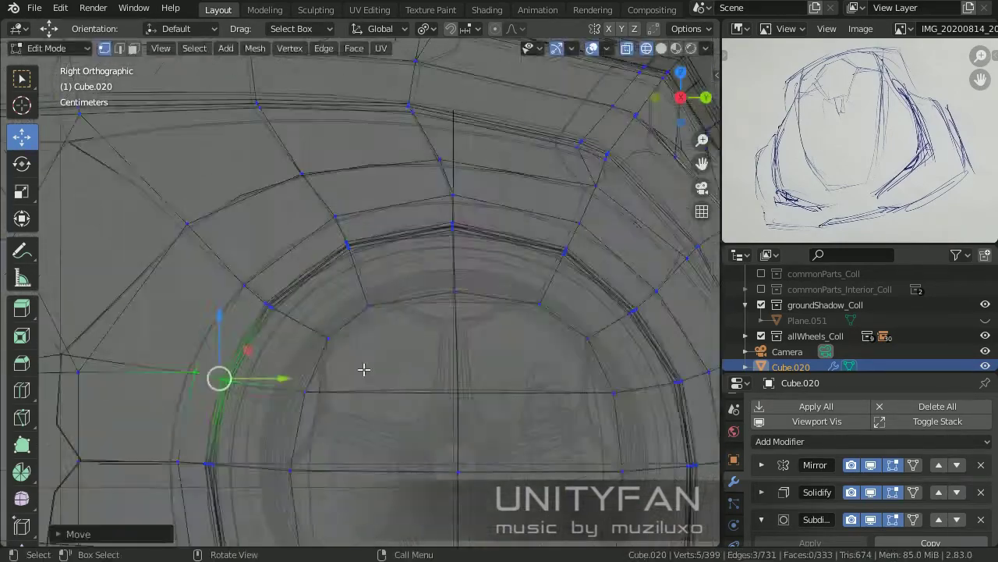
scroll(385, 329, "down", 2)
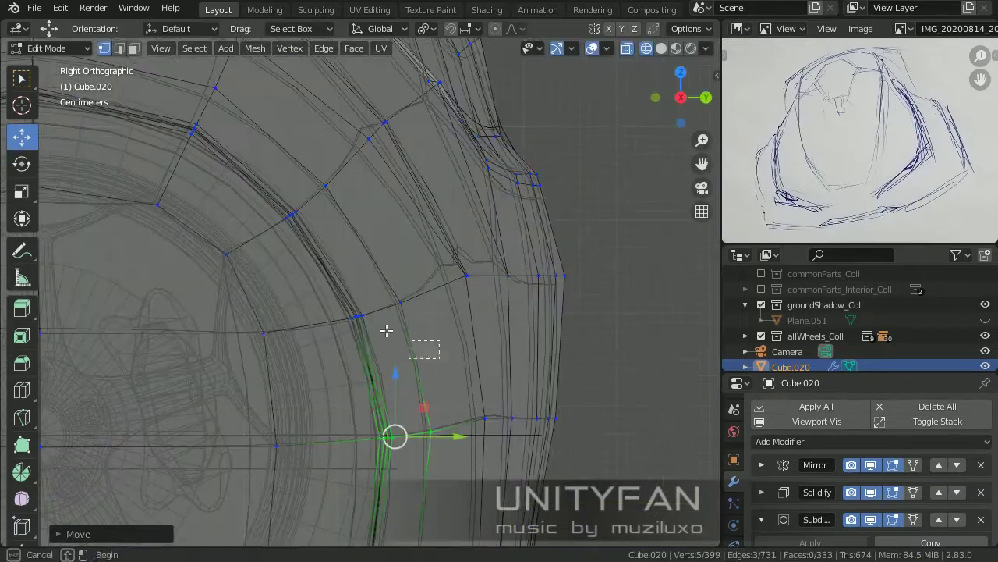
middle_click_drag(386, 330, 452, 373, "shift")
key("g")
scroll(410, 250, "up", 2)
left_click(410, 249)
scroll(410, 250, "down", 2)
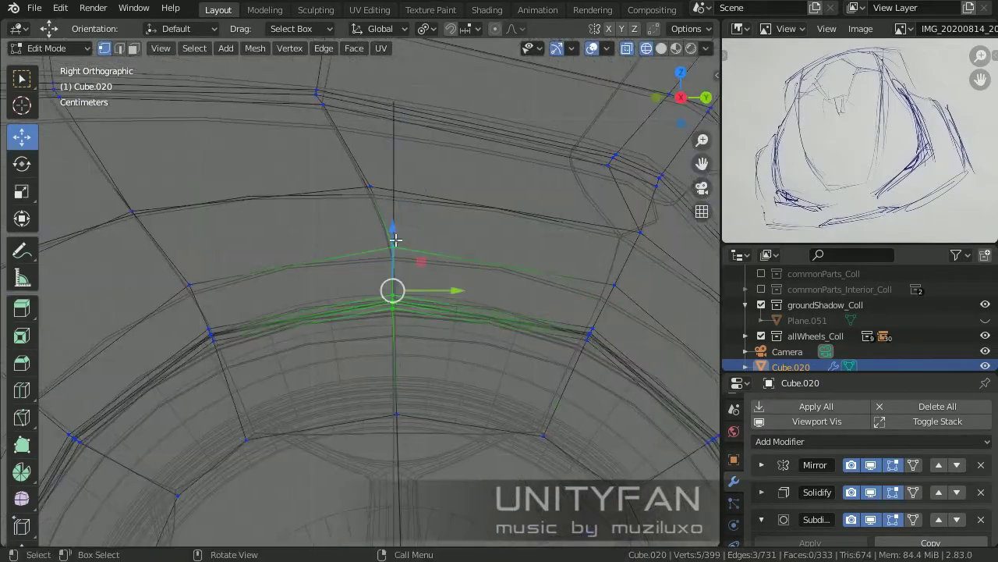
middle_click_drag(379, 327, 379, 296, "shift")
left_click(257, 323)
scroll(383, 292, "up", 2)
scroll(383, 292, "down", 2)
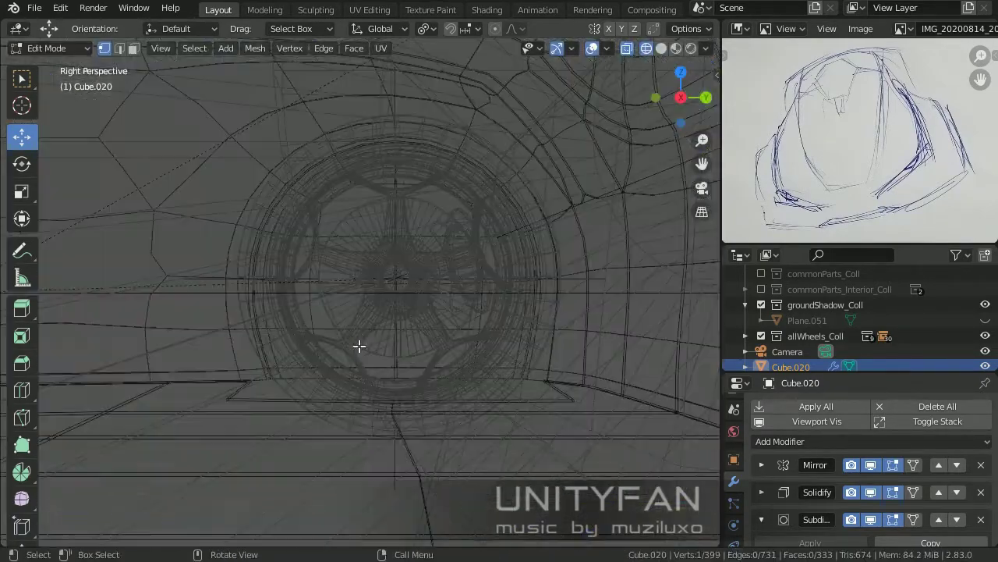
- In solid shading, add one more edge loop around the wheel arch and review the whole body
key("shift+z")
middle_click_drag(359, 345, 442, 404)
key("Tab")
key("Tab")
scroll(492, 326, "up", 3)
scroll(492, 326, "up", 2)
key("ctrl+r")
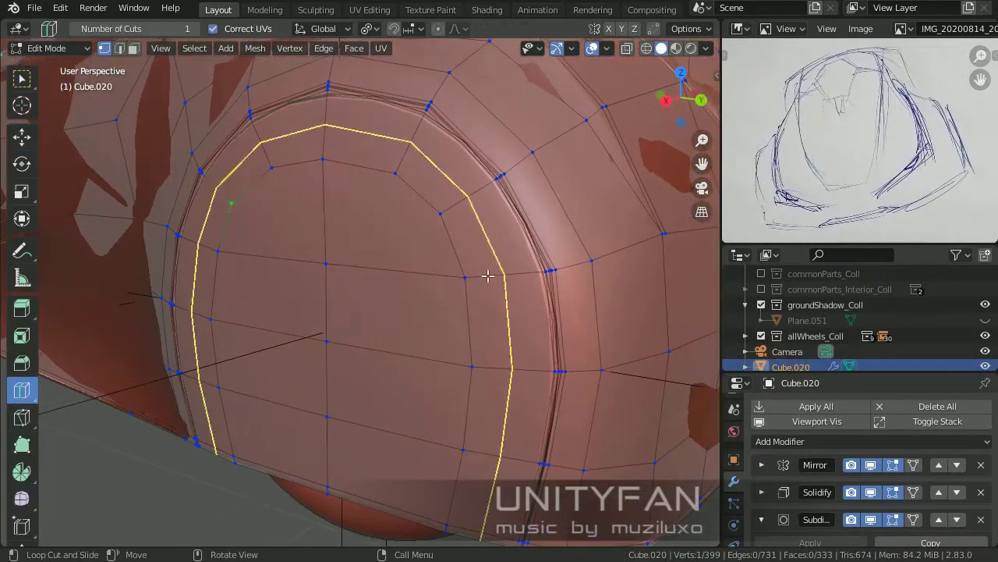
left_click(585, 257)
scroll(546, 339, "down", 3)
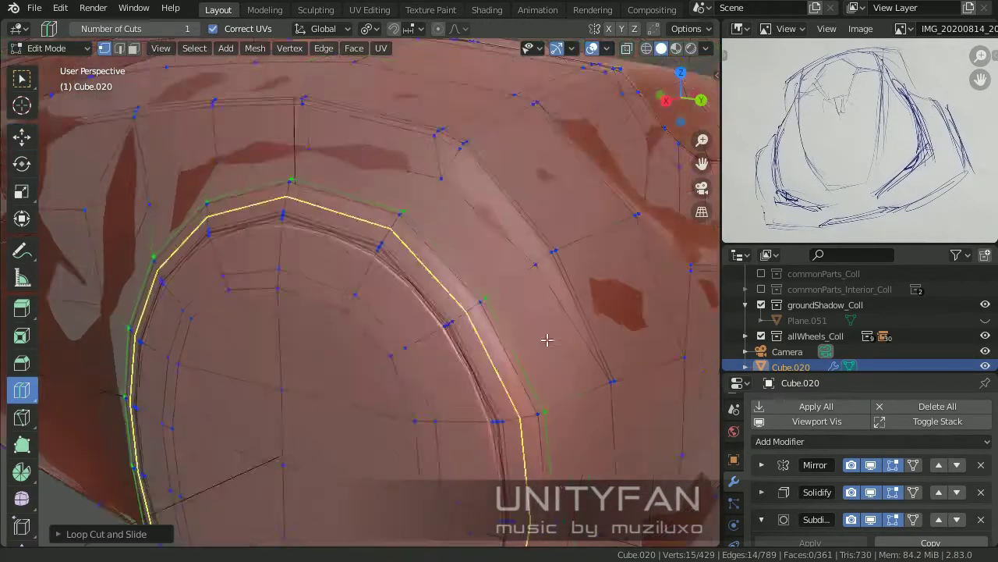
scroll(390, 350, "up", 3)
key("Tab")
scroll(364, 359, "down", 4)
mouse_move(363, 360)
middle_mouse_down()
mouse_move(558, 439)
mouse_move(413, 403)
middle_mouse_up()
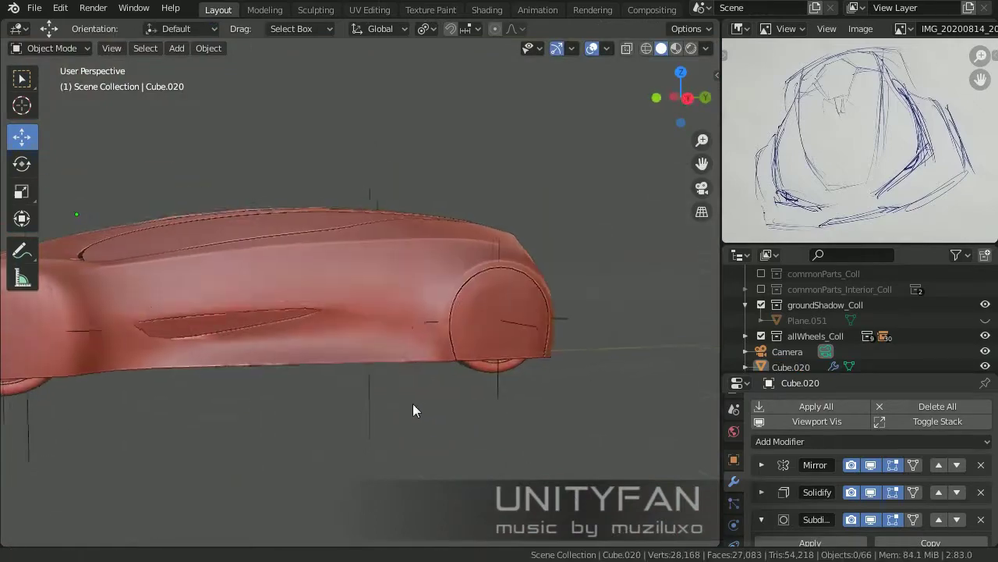
- Go back into Edit Mode on the car body and zoom in on the side recess
key("Tab")
scroll(356, 335, "up", 2)
key("Tab")
key("Tab")
scroll(551, 335, "down", 3)
scroll(234, 276, "up", 4)
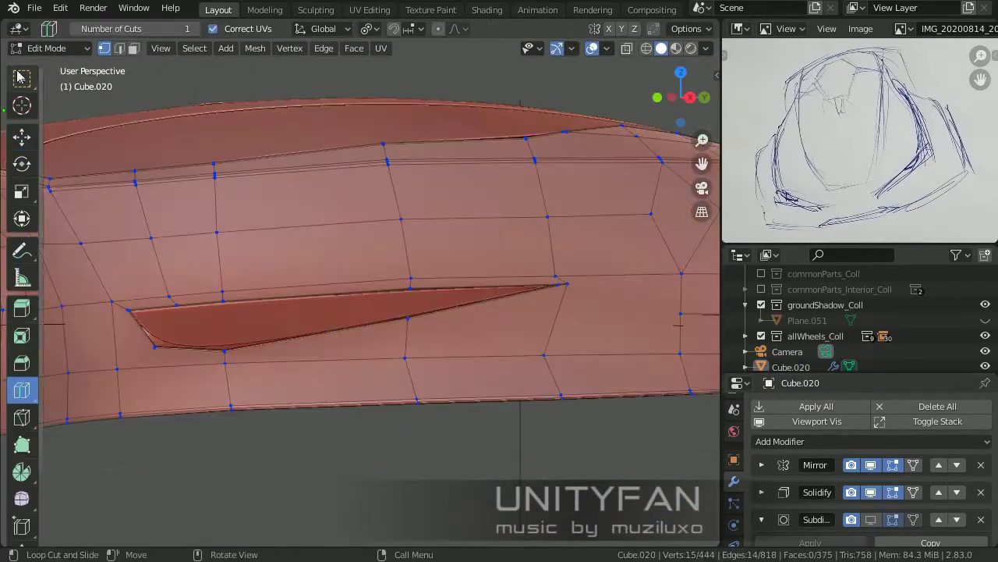
scroll(234, 276, "up", 3)
- Knife-cut a new edge from the side recess tip and confirm the cut
key("k")
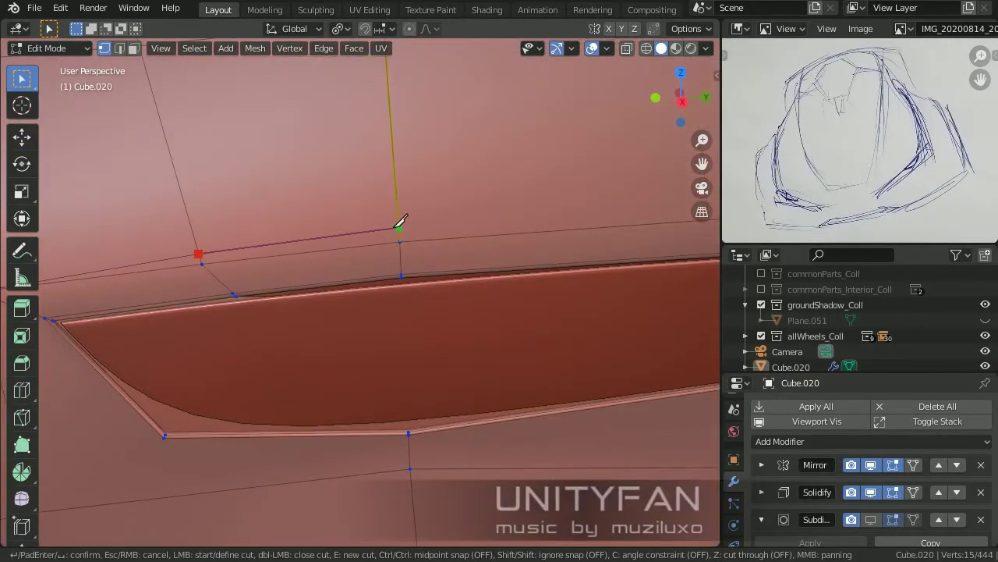
mouse_move(399, 223)
middle_mouse_down()
mouse_move(299, 286)
mouse_move(345, 307)
mouse_move(461, 292)
middle_mouse_up()
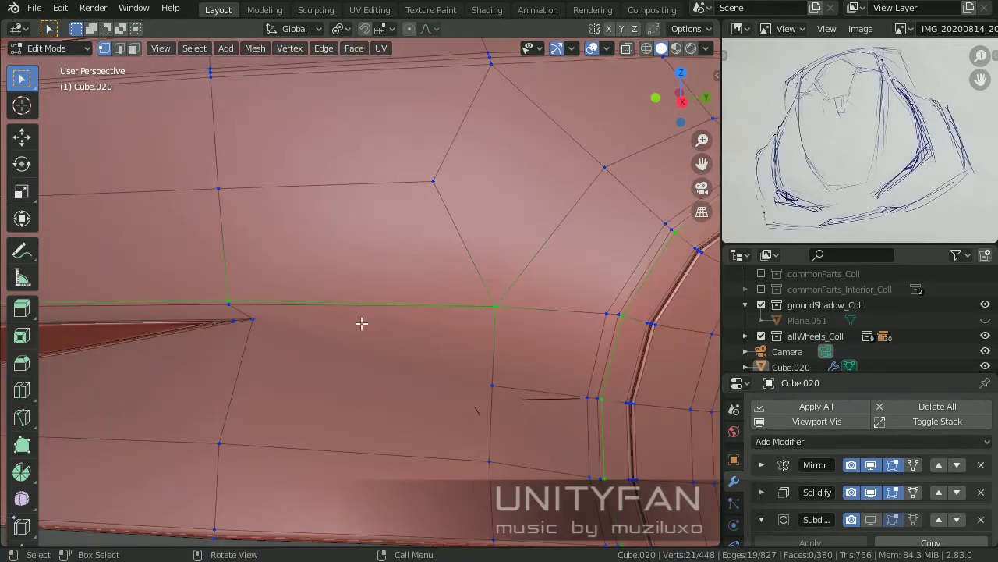
middle_click_drag(423, 386, 385, 320)
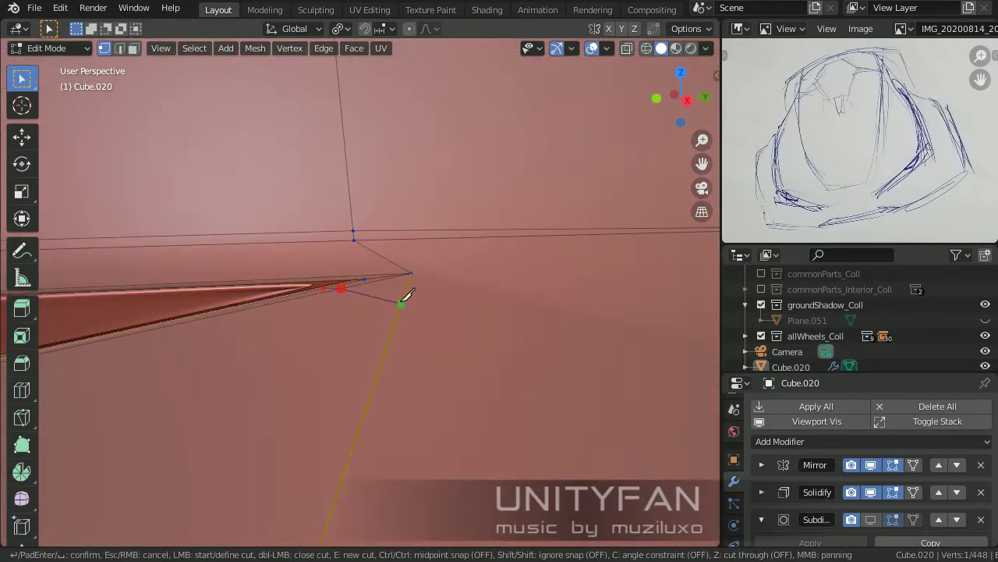
key("Return")
scroll(484, 423, "down", 5)
scroll(352, 365, "up", 5)
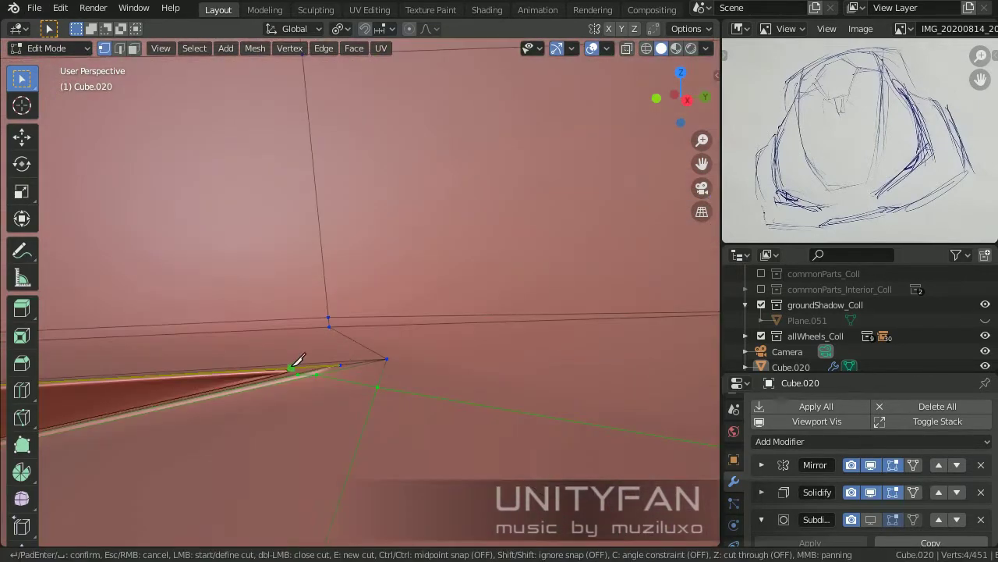
key("Return")
scroll(319, 322, "down", 5)
- Check the whole car, then return to Edit Mode and orbit to a low view of the recess tip
key("Tab")
scroll(296, 370, "down", 5)
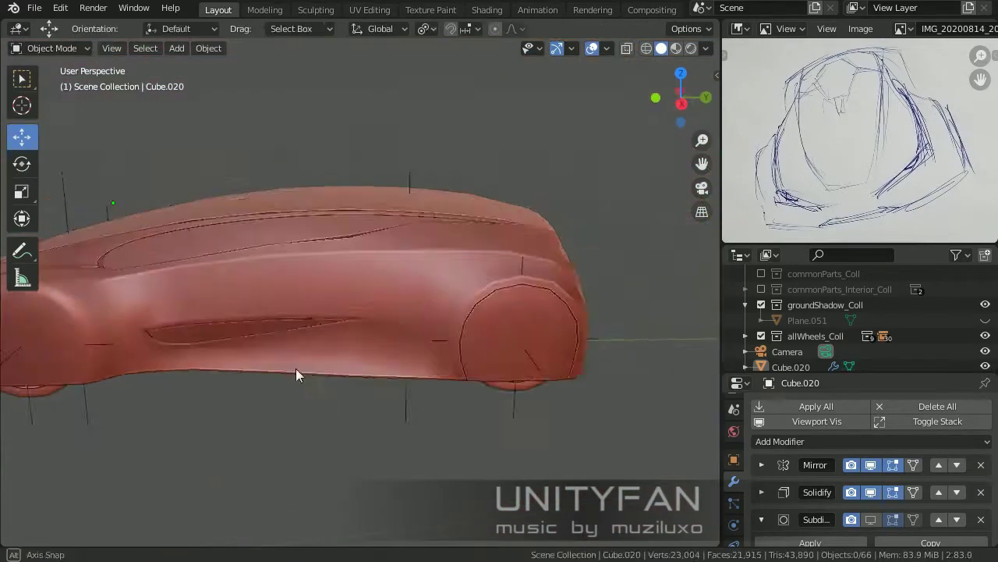
middle_click_drag(296, 369, 405, 375)
scroll(464, 377, "up", 3)
scroll(377, 331, "up", 3)
key("Tab")
scroll(377, 330, "up", 2)
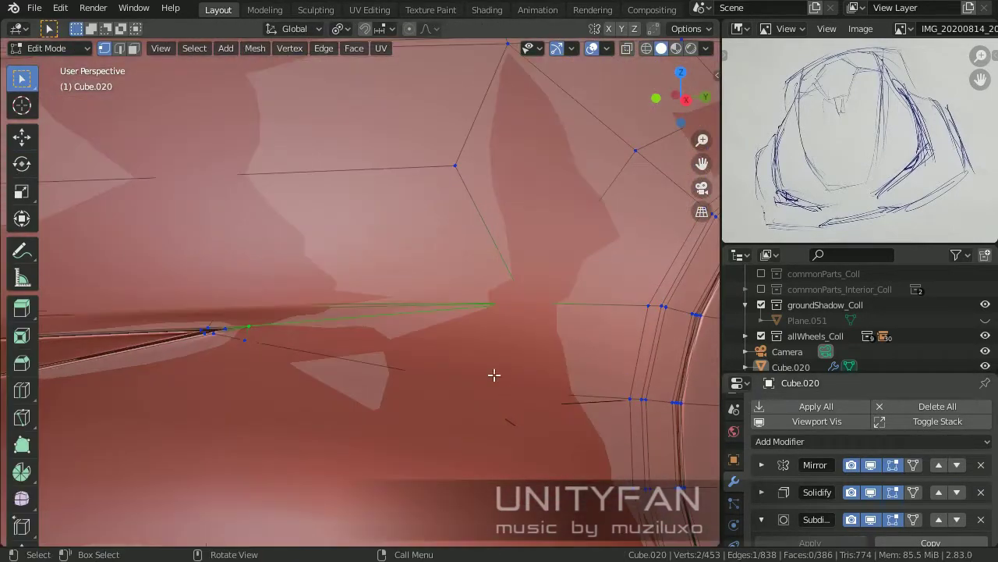
key("Tab")
scroll(325, 310, "up", 3)
key("Tab")
middle_click_drag(325, 310, 430, 309)
scroll(332, 338, "down", 3)
middle_click_drag(331, 338, 441, 213)
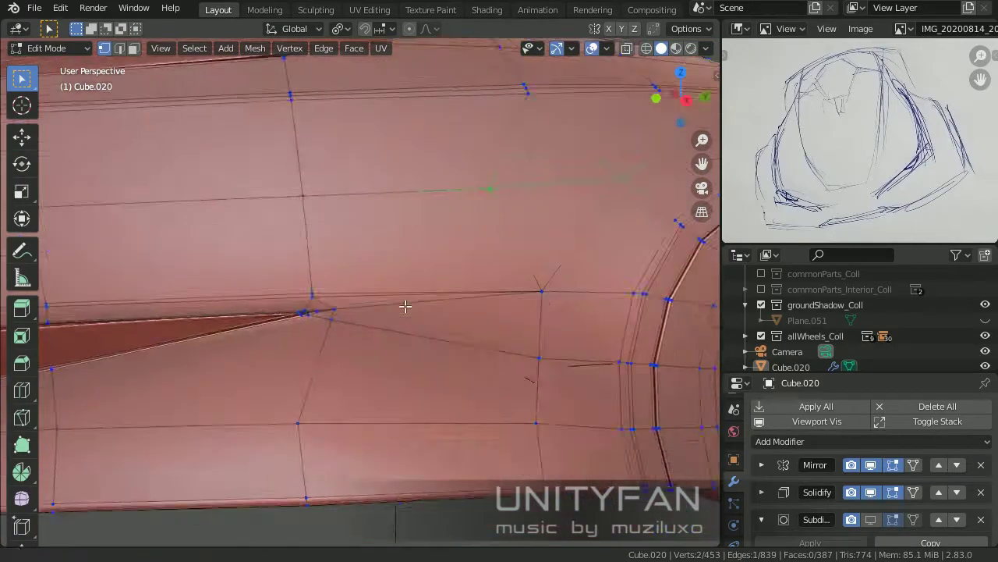
middle_click_drag(351, 269, 130, 195)
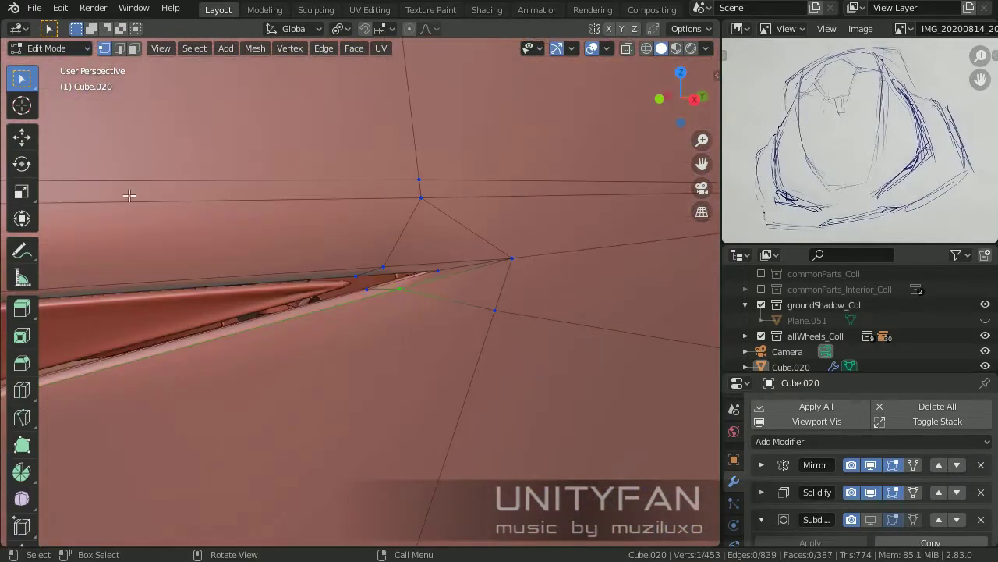
mouse_move(400, 246)
middle_mouse_down()
mouse_move(628, 296)
mouse_move(457, 348)
middle_mouse_up()
- Knife-cut from the recess tip toward the wheel-arch loop, adding a vertex, and confirm
key("k")
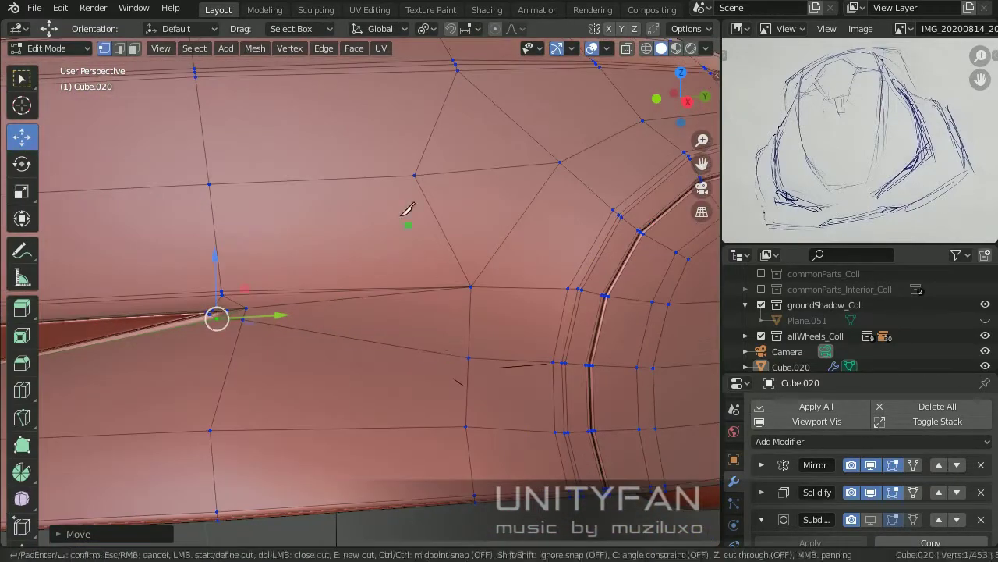
left_click(340, 242)
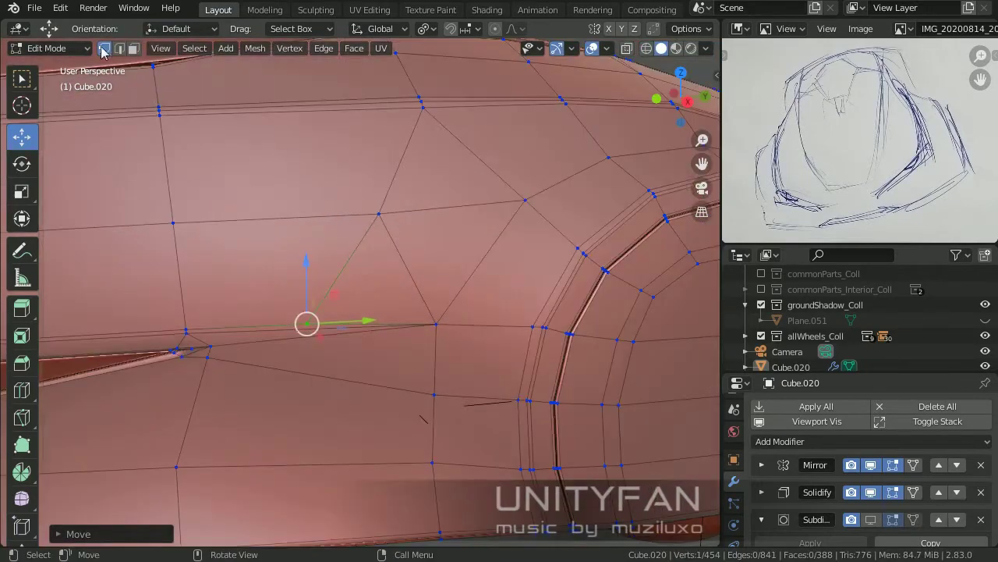
scroll(365, 257, "down", 5)
mouse_move(366, 258)
middle_mouse_down()
mouse_move(537, 364)
mouse_move(422, 262)
middle_mouse_up()
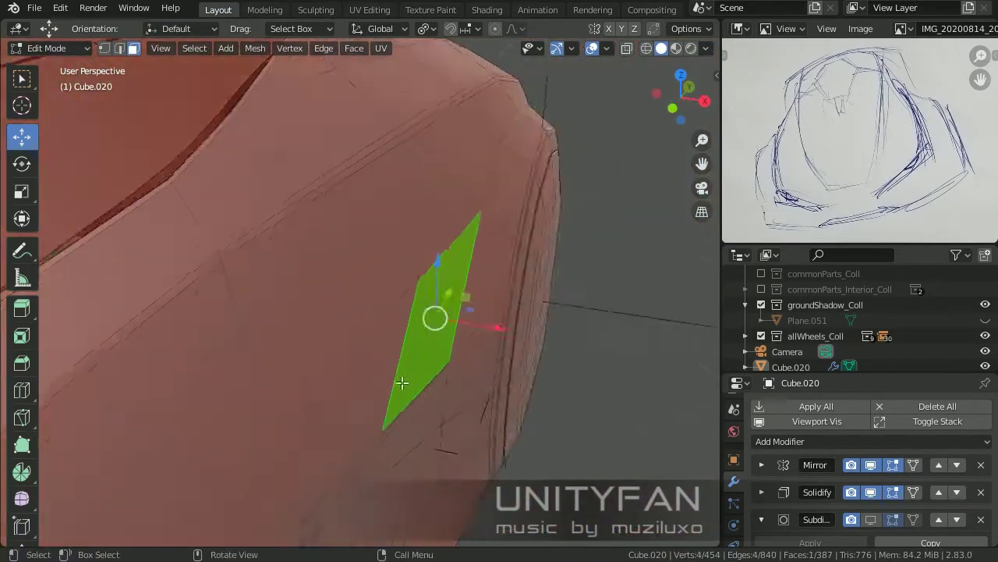
scroll(421, 262, "up", 5)
key("1")
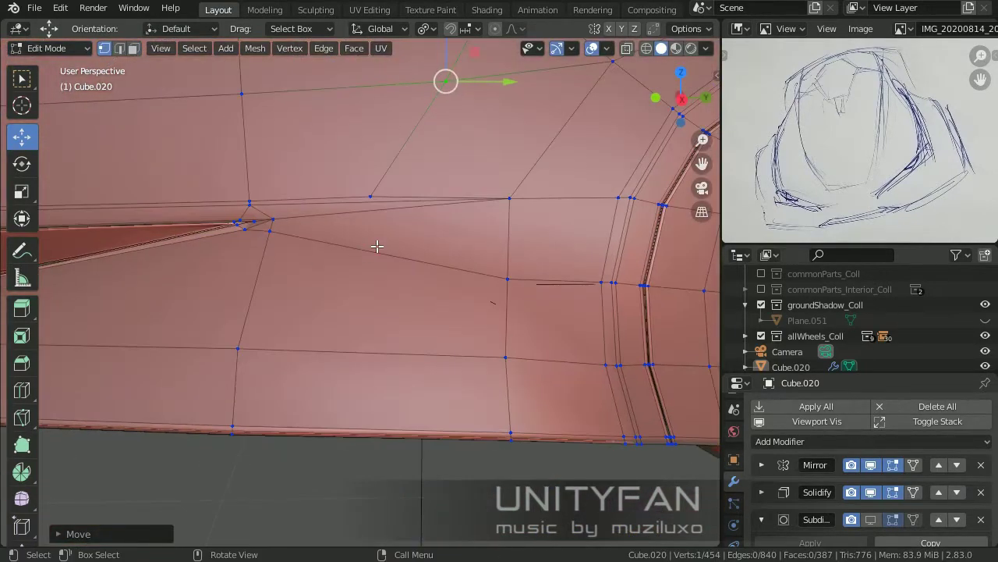
key("Return")
middle_click_drag(377, 421, 557, 405)
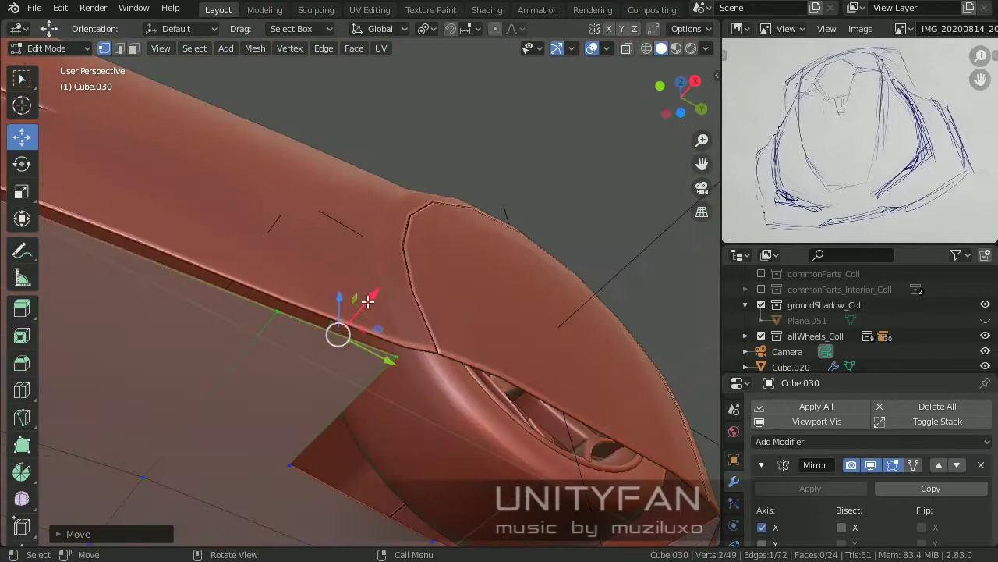
- Select and reposition three vertices along the Cube.030 shoulder edge, then exit Edit Mode
mouse_move(368, 302)
middle_mouse_down()
mouse_move(348, 330)
mouse_move(594, 331)
middle_mouse_up()
scroll(348, 330, "up", 3)
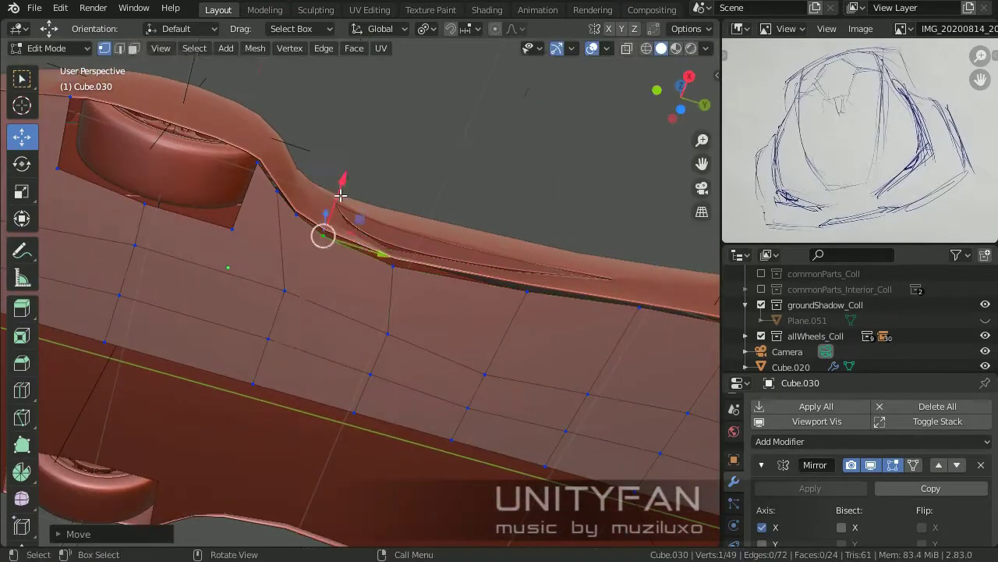
middle_click_drag(341, 195, 283, 129)
left_click_drag(408, 341, 252, 229)
mouse_move(252, 229)
middle_mouse_down()
mouse_move(435, 368)
mouse_move(300, 264)
mouse_move(403, 434)
mouse_move(394, 399)
mouse_move(211, 395)
middle_mouse_up()
key("Tab")
scroll(300, 264, "down", 4)
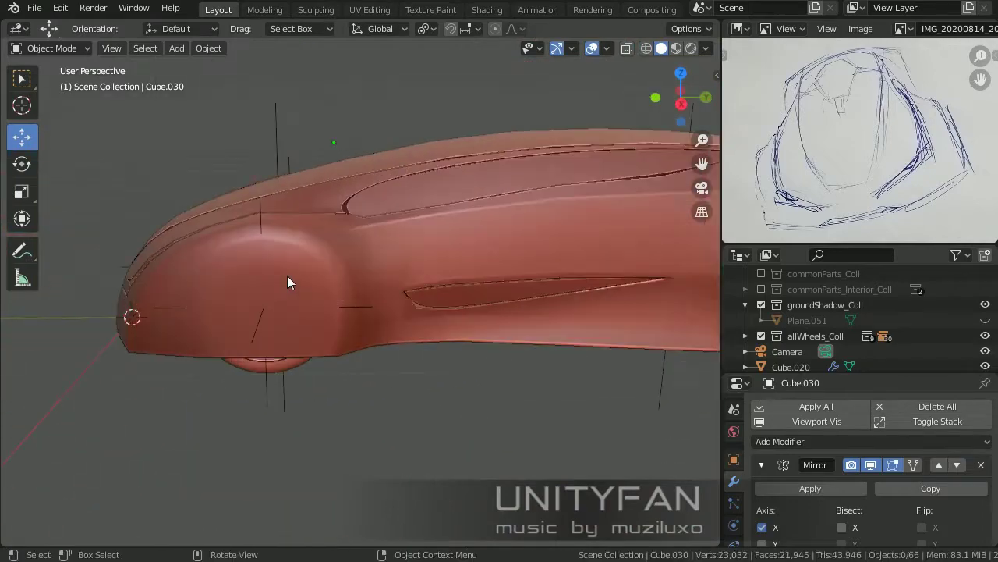
- Bevel the vertical edge loop near the wheel arch on the Cube.020 body
left_click(288, 278)
key("Tab")
scroll(330, 325, "up", 3)
mouse_move(207, 152)
middle_mouse_down()
mouse_move(290, 289)
mouse_move(366, 300)
middle_mouse_up()
scroll(289, 289, "up", 3)
key("ctrl+b")
left_click(422, 310)
scroll(292, 263, "up", 4)
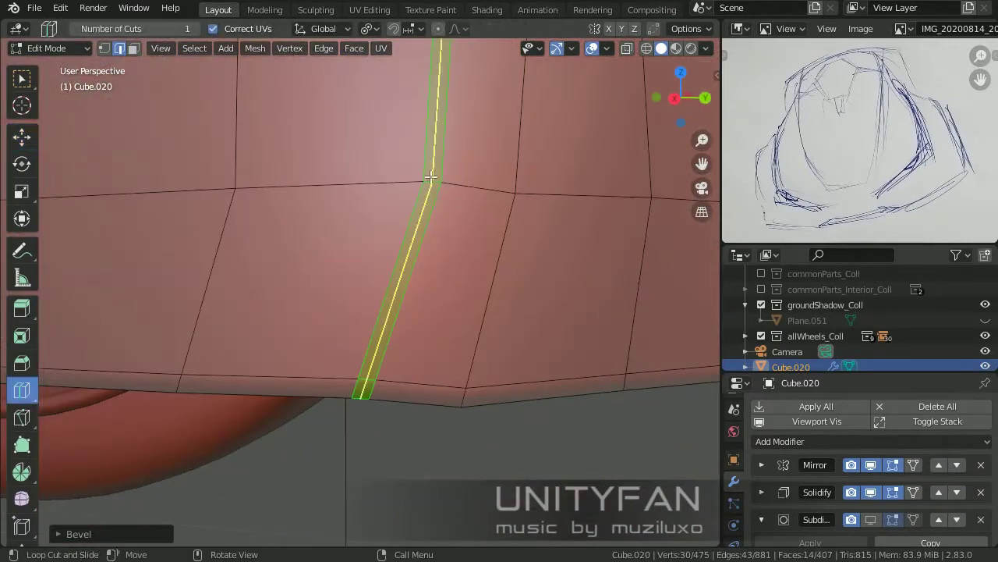
- Add a supporting edge loop through the beveled strip around the front wheel arch of Cube.020
left_click(431, 178)
key("w")
scroll(501, 363, "up", 1)
key("ctrl+z")
scroll(407, 247, "down", 4)
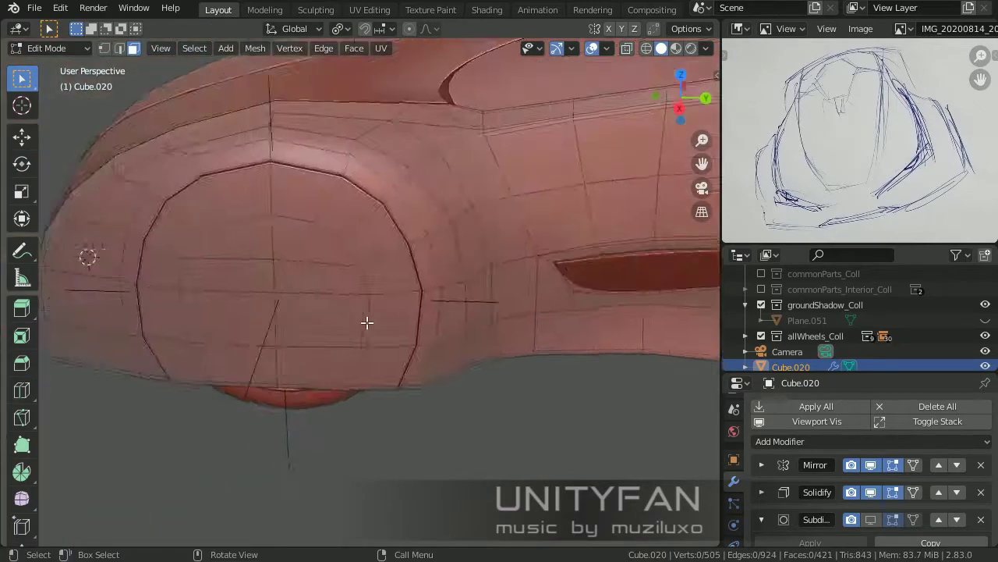
scroll(368, 323, "down", 2)
scroll(374, 352, "up", 3)
scroll(410, 223, "up", 2)
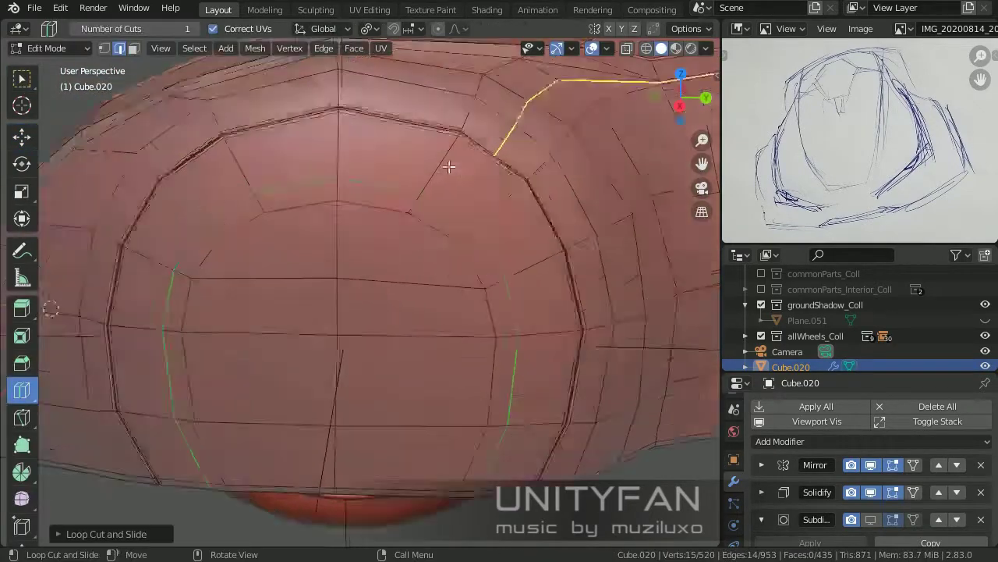
left_click(468, 184)
left_click(484, 196)
- Inspect the smoothed wheel arch from several angles, cancelling an unwanted vertex move
key("Tab")
mouse_move(484, 196)
middle_mouse_down()
mouse_move(490, 343)
mouse_move(338, 390)
mouse_move(413, 346)
middle_mouse_up()
key("Tab")
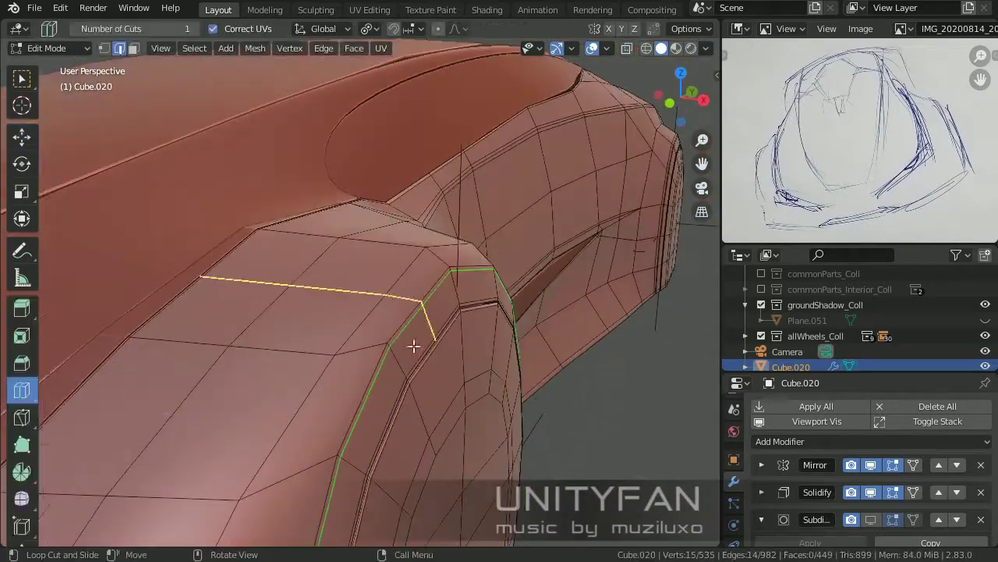
key("ctrl+z")
scroll(429, 273, "down", 3)
mouse_move(434, 246)
middle_mouse_down()
mouse_move(322, 307)
mouse_move(266, 215)
middle_mouse_up()
key("Escape")
mouse_move(297, 283)
middle_mouse_down()
mouse_move(336, 328)
mouse_move(445, 341)
mouse_move(390, 325)
middle_mouse_up()
- Reselect the Cube.020 body and examine its mesh around the side intake
key("Tab")
scroll(379, 378, "up", 3)
scroll(379, 370, "down", 5)
key("alt+a")
mouse_move(379, 371)
middle_mouse_down()
mouse_move(500, 315)
mouse_move(531, 341)
mouse_move(450, 387)
mouse_move(497, 358)
mouse_move(256, 342)
middle_mouse_up()
left_click(498, 358)
left_click(257, 342)
key("Tab")
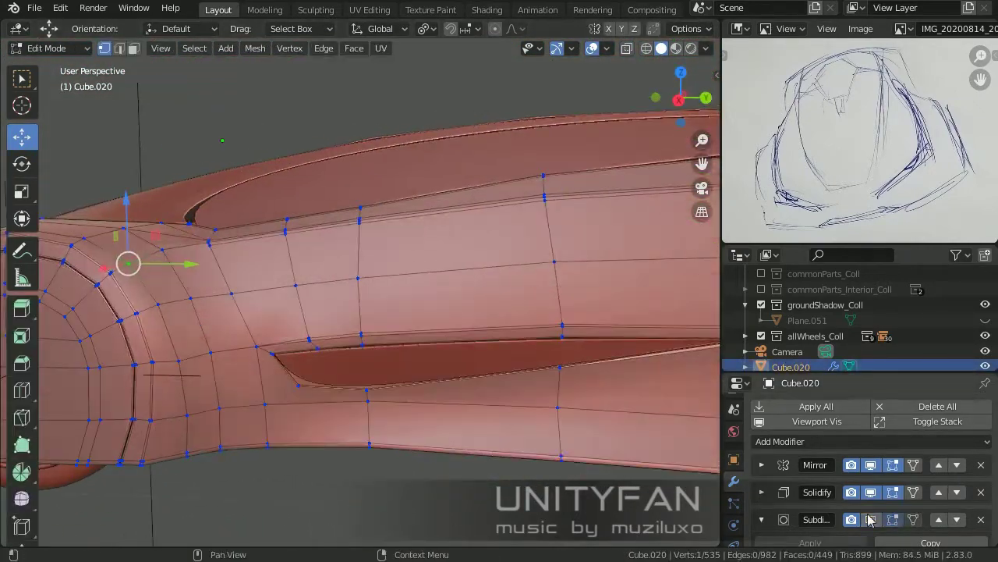
scroll(348, 343, "up", 3)
middle_click_drag(348, 343, 323, 360)
scroll(324, 360, "down", 2)
key("Tab")
- Adjust a vertex on the Cube.029 piece near the side intake, then view the car's front
mouse_move(415, 357)
middle_mouse_down()
mouse_move(566, 464)
mouse_move(435, 413)
mouse_move(347, 434)
middle_mouse_up()
key("alt+a")
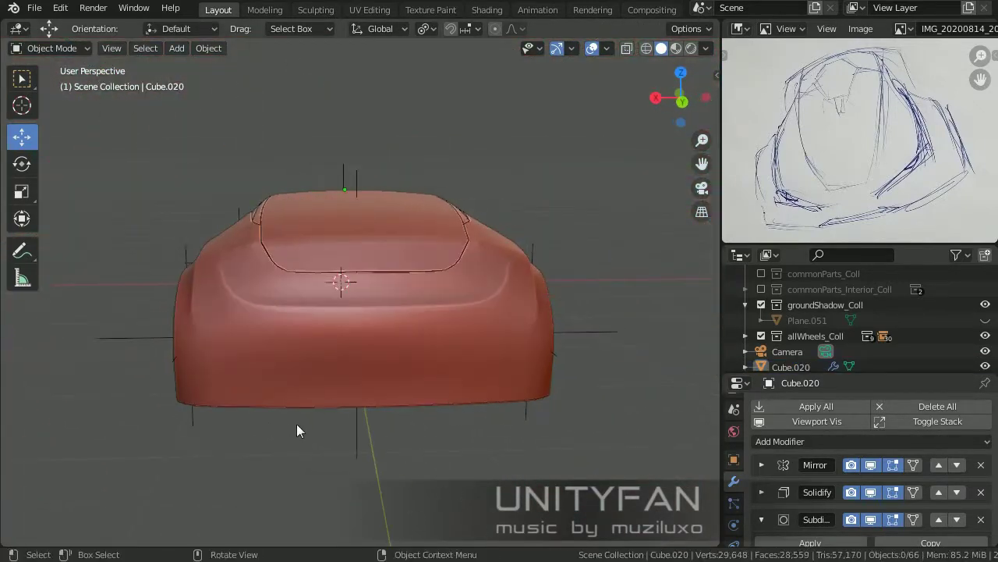
left_click(298, 425)
key("Tab")
scroll(408, 283, "up", 4)
mouse_move(408, 283)
middle_mouse_down()
mouse_move(325, 292)
mouse_move(452, 397)
mouse_move(394, 366)
mouse_move(429, 353)
mouse_move(469, 372)
middle_mouse_up()
key("Tab")
scroll(394, 366, "down", 3)
scroll(420, 368, "down", 3)
scroll(447, 367, "down", 2)
middle_click_drag(566, 391, 527, 366)
- Knife-cut a new cross edge into the lower side panel of the Cube.020 body
scroll(526, 366, "up", 3)
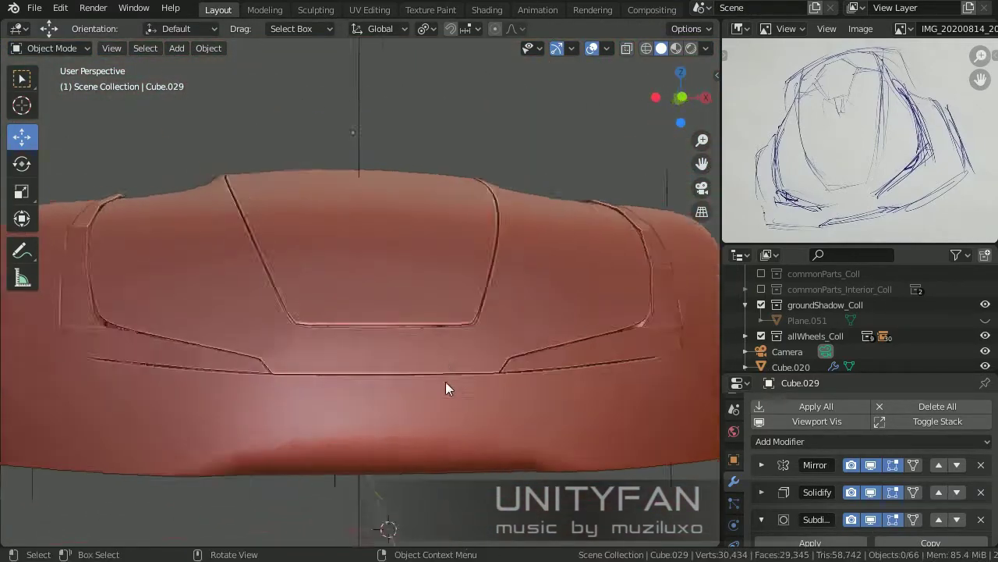
left_click(446, 381)
key("Tab")
scroll(419, 356, "up", 3)
mouse_move(419, 356)
middle_mouse_down()
mouse_move(404, 379)
mouse_move(369, 353)
middle_mouse_up()
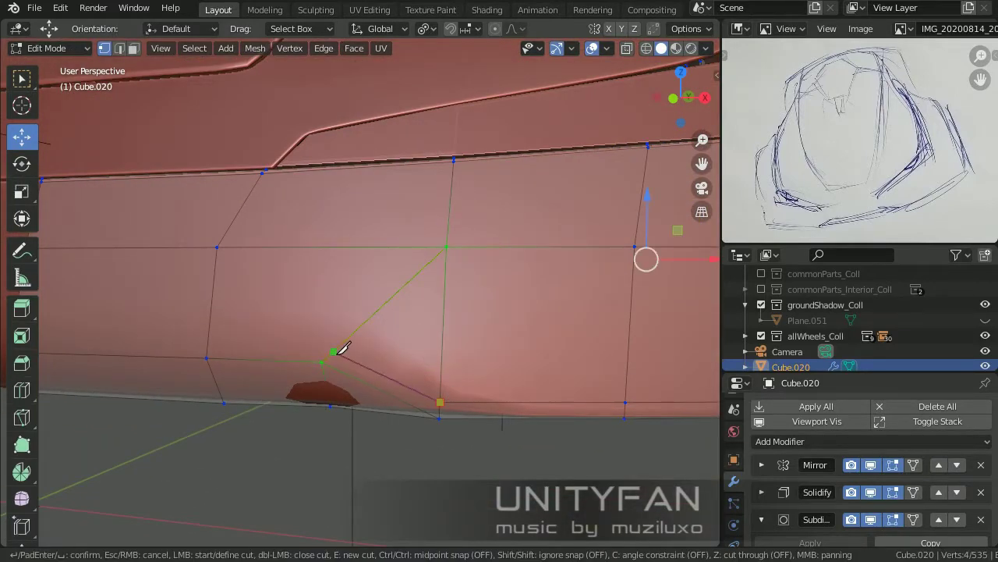
middle_click_drag(341, 348, 390, 337)
mouse_move(192, 329)
middle_mouse_down()
mouse_move(374, 328)
mouse_move(417, 281)
mouse_move(347, 369)
mouse_move(616, 454)
mouse_move(414, 414)
middle_mouse_up()
key("Return")
key("Tab")
key("Tab")
scroll(406, 383, "up", 3)
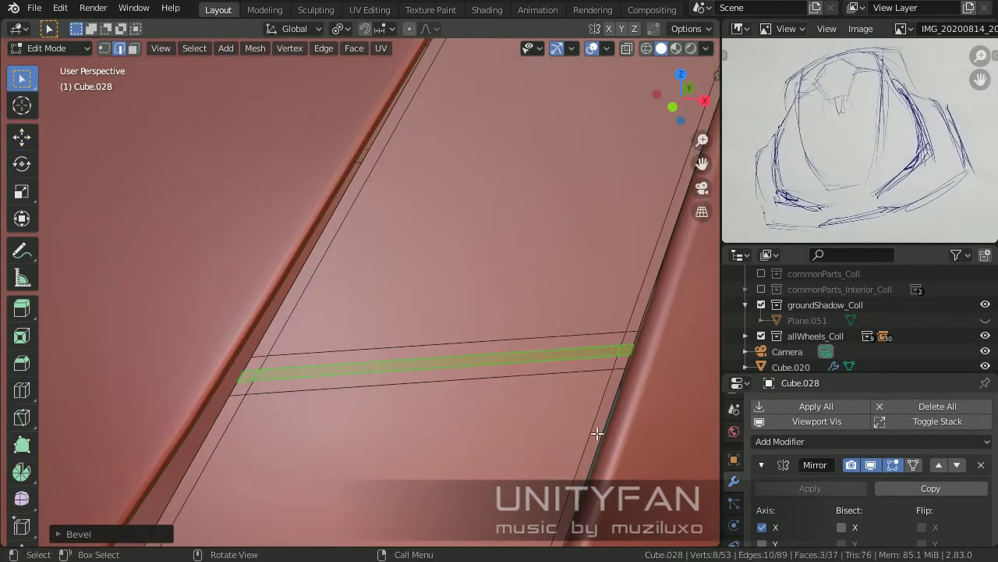
- Delete the three selected faces from the Cube.028 piece
key("3")
key("x")
left_click(403, 290)
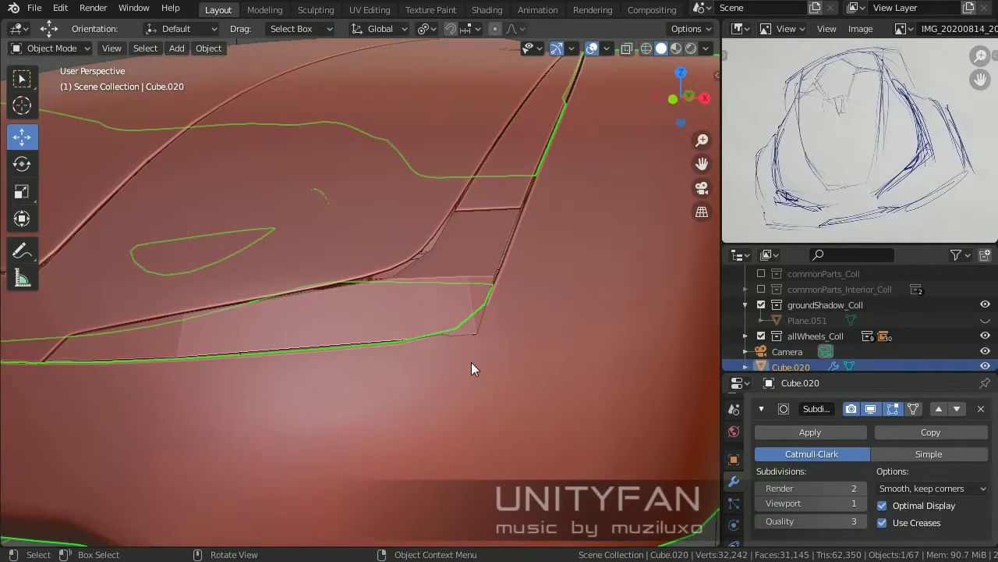
key("1")
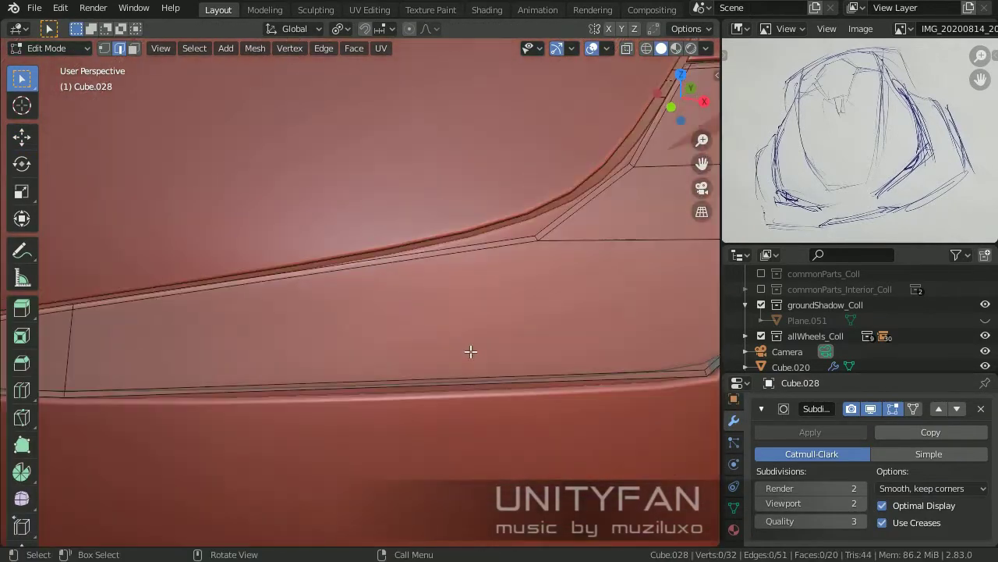
- Slide a Cube.028 vertex along X so it follows the headlight body edge
mouse_move(449, 385)
middle_mouse_down()
mouse_move(468, 403)
mouse_move(356, 379)
middle_mouse_up()
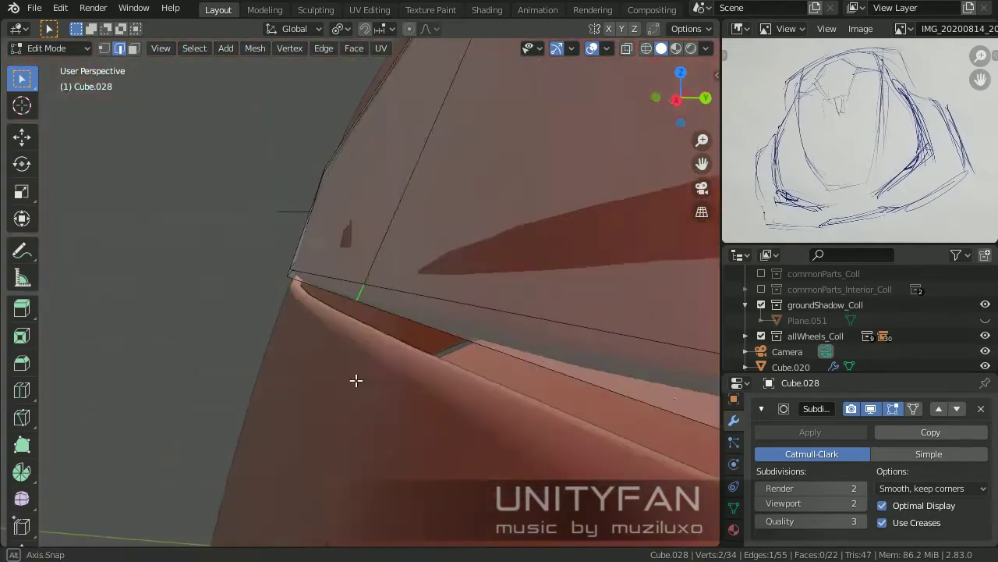
mouse_move(396, 263)
middle_mouse_down()
mouse_move(386, 283)
mouse_move(401, 297)
mouse_move(374, 289)
mouse_move(414, 343)
mouse_move(309, 346)
mouse_move(473, 392)
mouse_move(395, 423)
mouse_move(452, 398)
mouse_move(439, 393)
mouse_move(489, 332)
mouse_move(446, 343)
mouse_move(165, 319)
mouse_move(341, 329)
mouse_move(296, 232)
mouse_move(397, 270)
mouse_move(360, 310)
middle_mouse_up()
key("Tab")
scroll(421, 382, "up", 3)
key("Tab")
left_click(368, 330)
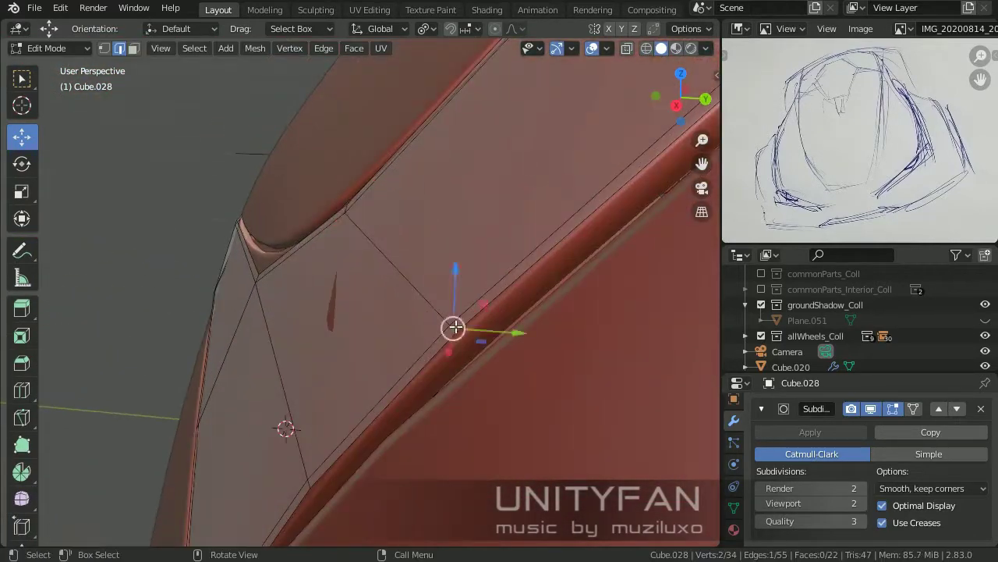
mouse_move(456, 328)
middle_mouse_down()
mouse_move(457, 314)
mouse_move(508, 344)
mouse_move(490, 341)
middle_mouse_up()
- Return to Object Mode, clear the selection and view the whole car from the front
key("Tab")
scroll(597, 341, "down", 5)
left_click(597, 342)
scroll(549, 342, "up", 4)
scroll(534, 321, "down", 5)
scroll(490, 341, "up", 4)
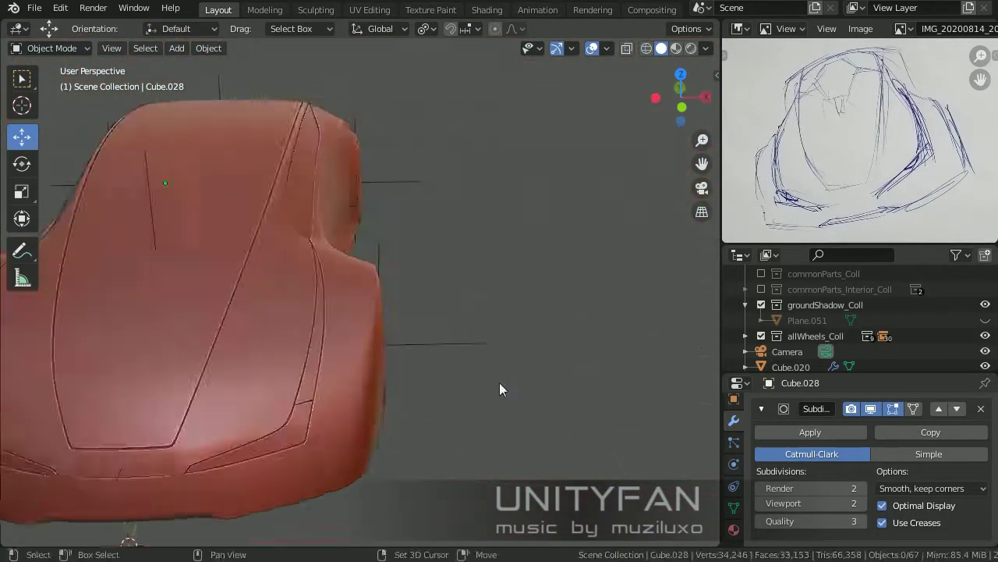
scroll(499, 388, "down", 3)
mouse_move(499, 388)
middle_mouse_down()
mouse_move(462, 317)
mouse_move(385, 239)
mouse_move(413, 331)
middle_mouse_up()
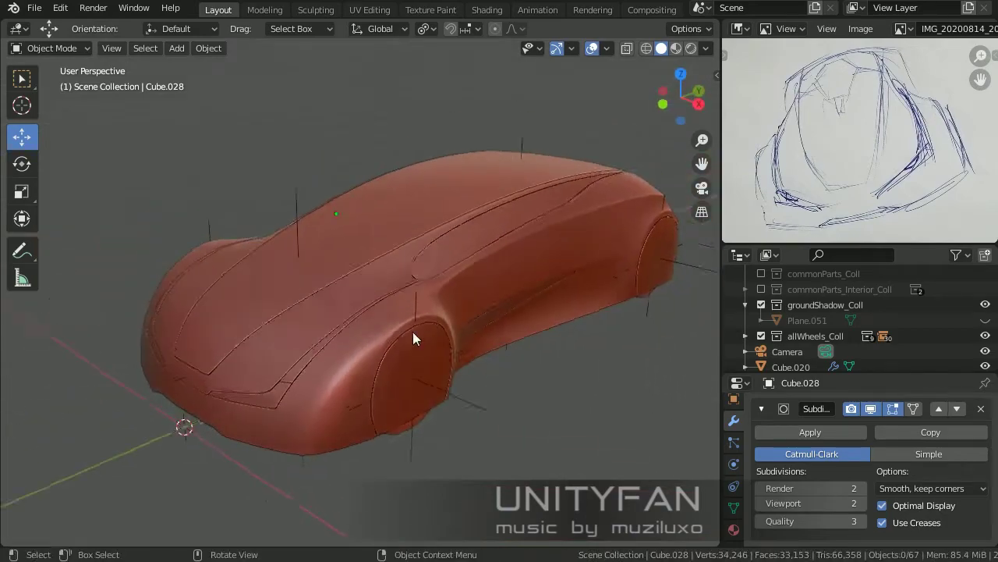
- Select the curved face strip on Cube.020 and separate it into its own part
left_click(278, 270)
key("Tab")
scroll(278, 270, "up", 5)
mouse_move(279, 269)
middle_mouse_down()
mouse_move(389, 286)
mouse_move(152, 171)
mouse_move(138, 49)
mouse_move(287, 256)
mouse_move(226, 146)
middle_mouse_up()
scroll(389, 286, "up", 4)
key("3")
middle_click_drag(297, 321, 362, 269)
left_click(366, 269, "ctrl")
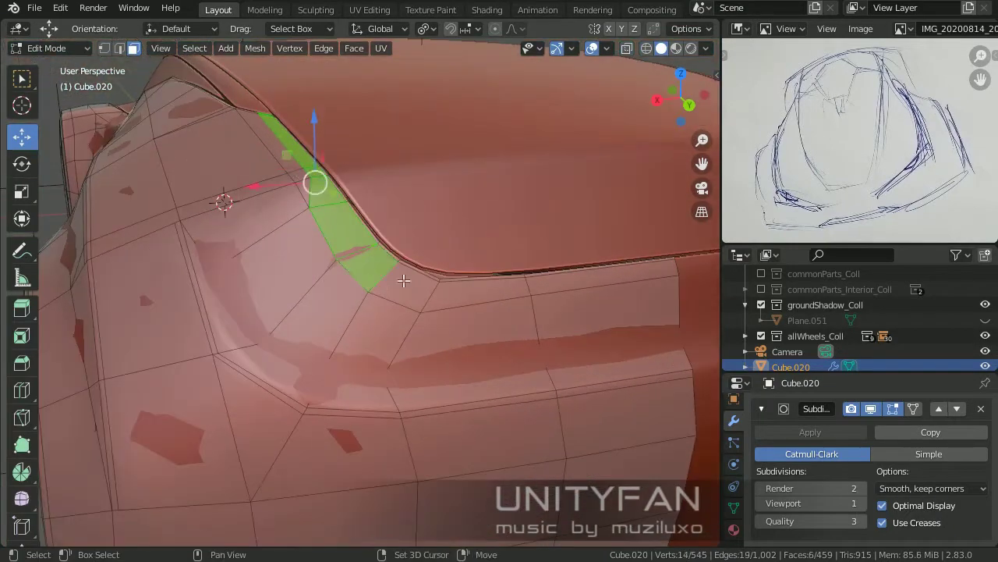
left_click(468, 290, "ctrl")
mouse_move(468, 290)
middle_mouse_down()
mouse_move(384, 265)
mouse_move(358, 292)
mouse_move(397, 309)
mouse_move(362, 297)
mouse_move(383, 292)
mouse_move(437, 345)
middle_mouse_up()
left_click(397, 309, "ctrl")
key("p")
left_click(305, 325)
- Edge-slide the separated Cube.035 strip's edges into position
key("Tab")
key("KP_Decimal")
key("Tab")
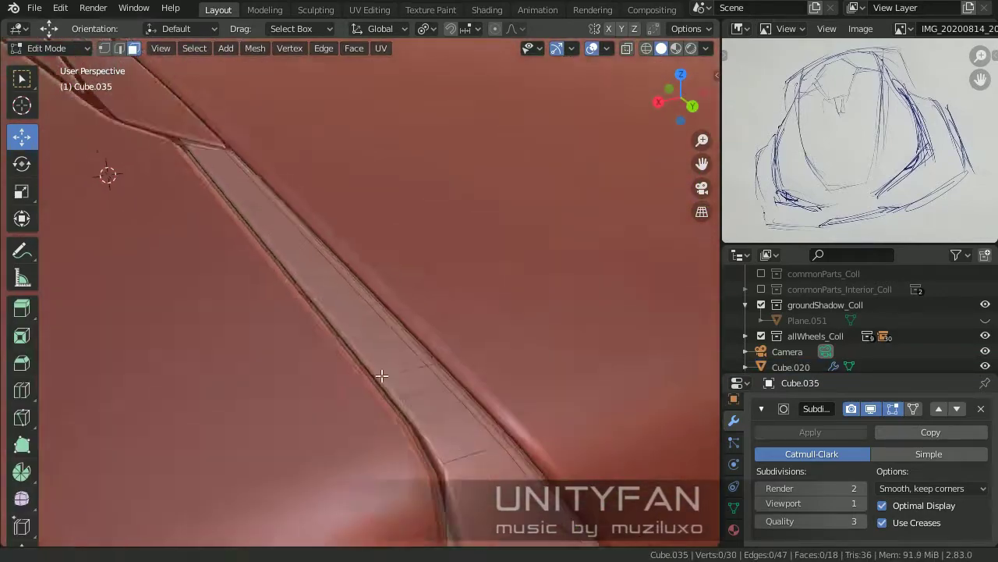
left_click(281, 315)
mouse_move(281, 314)
middle_mouse_down()
mouse_move(145, 107)
mouse_move(366, 390)
middle_mouse_up()
key("w")
left_click(400, 238)
middle_click_drag(262, 156, 382, 262)
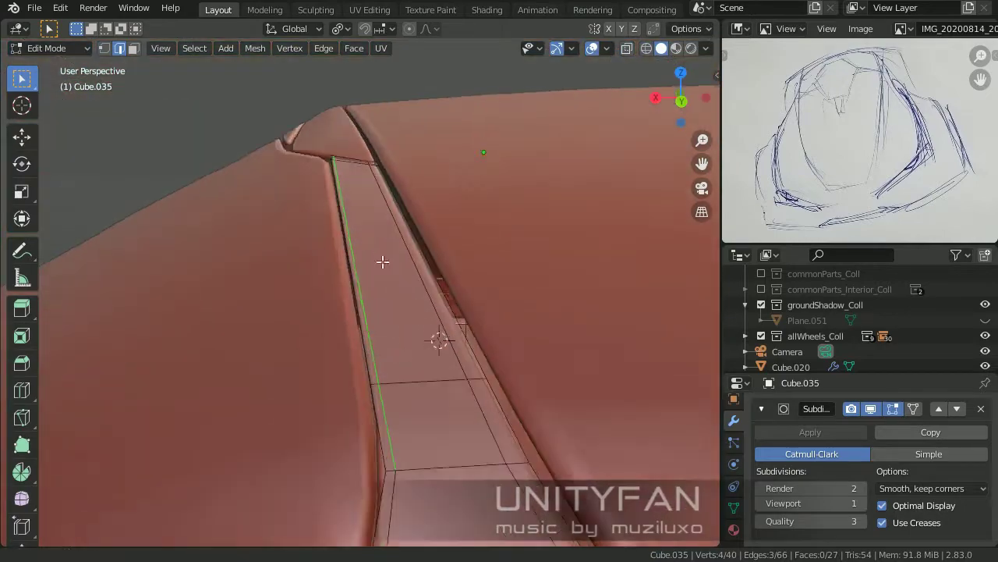
scroll(325, 223, "down", 3)
key("Tab")
- Knife-cut new edges into the Cube.020 body near the strip area
left_click(490, 396)
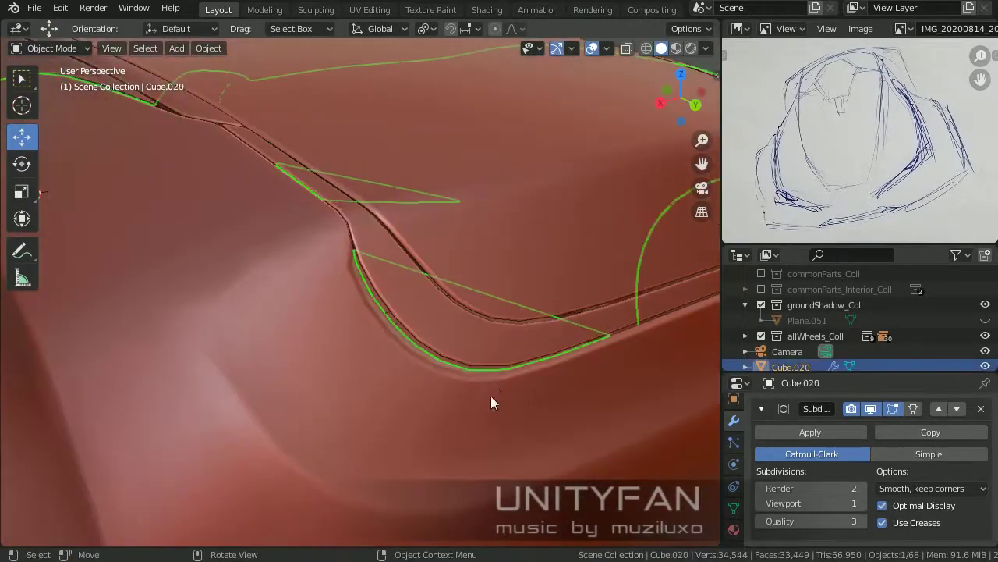
key("Tab")
scroll(295, 365, "up", 3)
key("1")
mouse_move(295, 365)
middle_mouse_down()
mouse_move(434, 361)
mouse_move(284, 266)
middle_mouse_up()
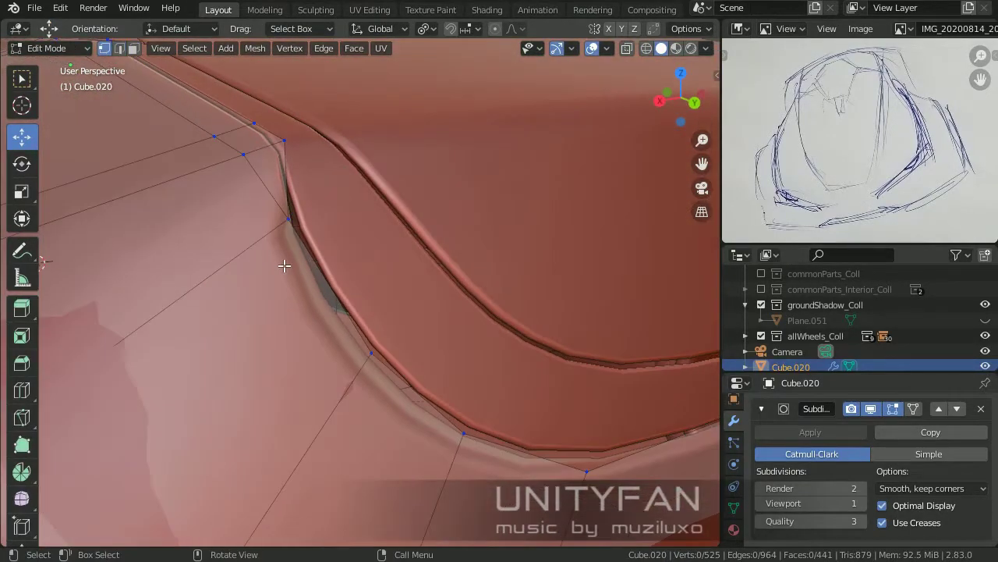
mouse_move(446, 477)
middle_mouse_down()
mouse_move(272, 345)
mouse_move(457, 312)
mouse_move(400, 407)
mouse_move(162, 125)
middle_mouse_up()
key("Return")
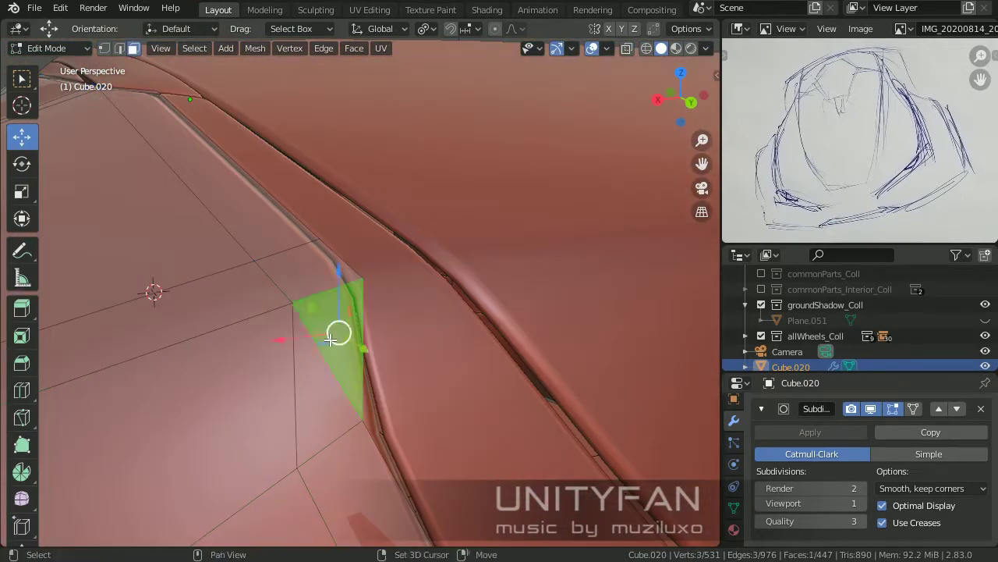
scroll(314, 384, "down", 3)
mouse_move(312, 375)
middle_mouse_down()
mouse_move(396, 338)
mouse_move(336, 286)
mouse_move(297, 327)
middle_mouse_up()
- Add an edge loop at the wheel arch corner and delete the selected faces
key("ctrl+r")
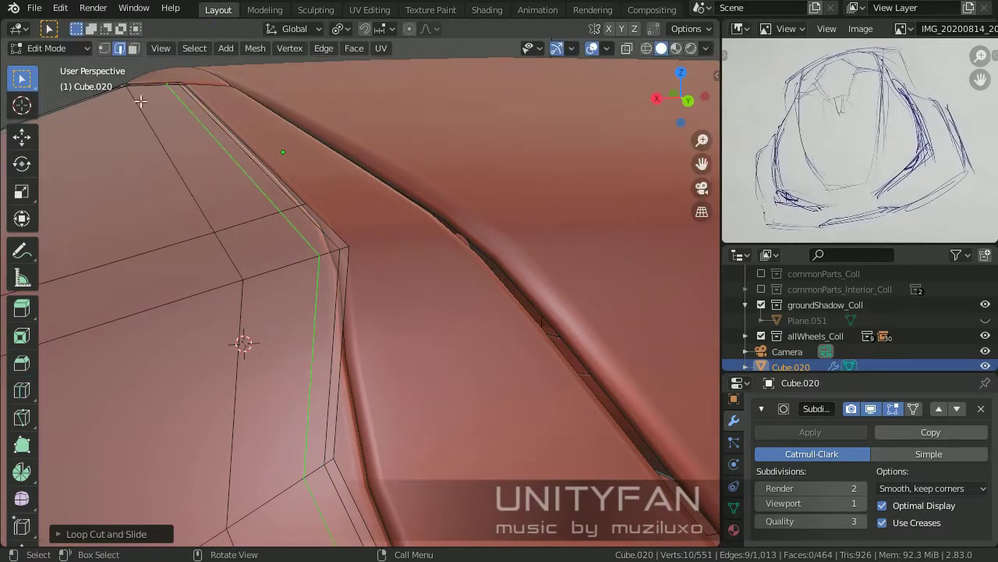
middle_click_drag(140, 102, 300, 163)
key("3")
left_click(281, 127)
key("Tab")
mouse_move(282, 130)
middle_mouse_down()
mouse_move(341, 411)
mouse_move(327, 327)
mouse_move(463, 390)
mouse_move(362, 354)
mouse_move(435, 390)
mouse_move(350, 363)
middle_mouse_up()
- Knife-cut across the flat arch panel of the Cube.020 body
left_click(362, 353)
key("Tab")
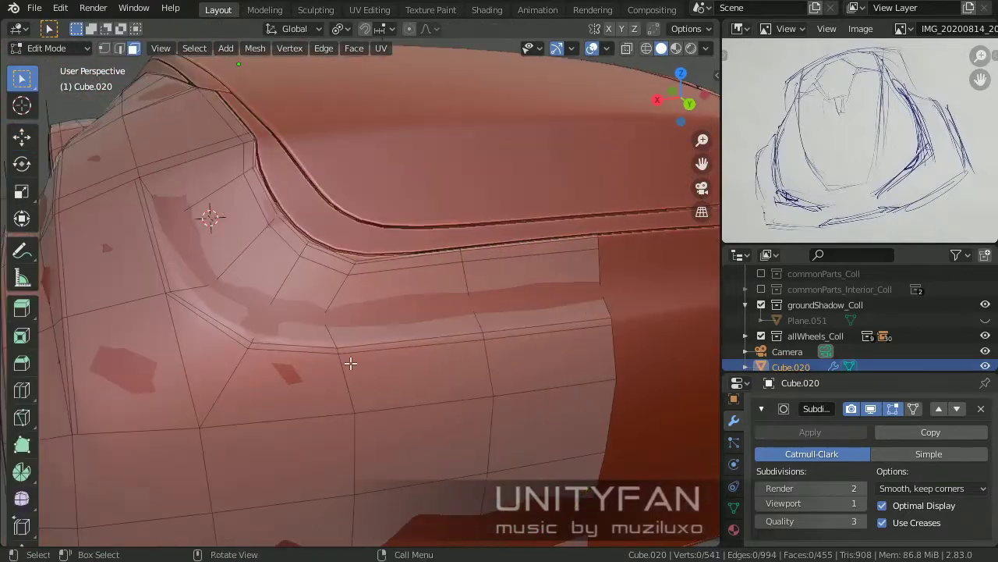
middle_click_drag(207, 318, 181, 185)
key("1")
scroll(182, 186, "up", 2)
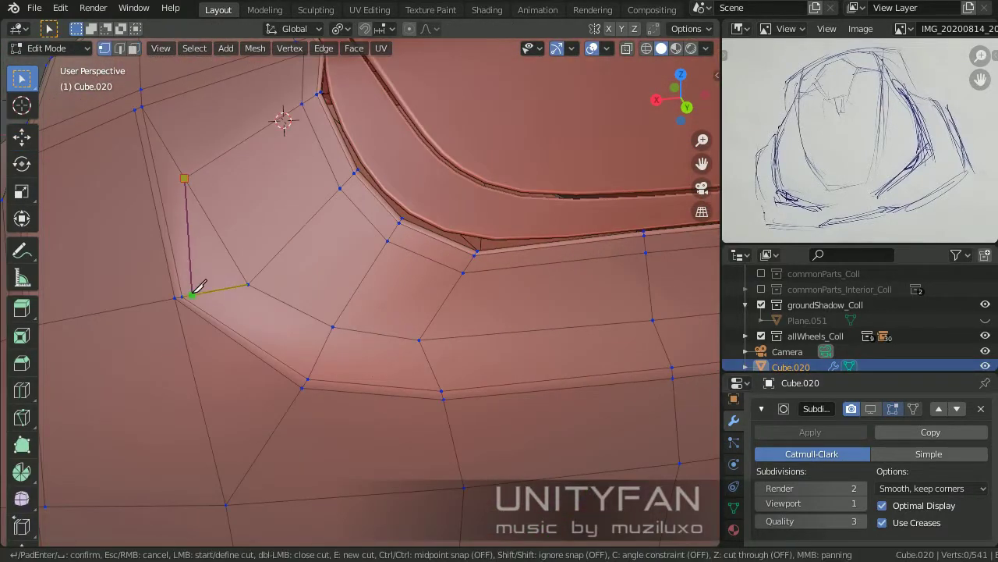
mouse_move(394, 378)
middle_mouse_down()
mouse_move(374, 330)
mouse_move(512, 307)
mouse_move(99, 313)
middle_mouse_up()
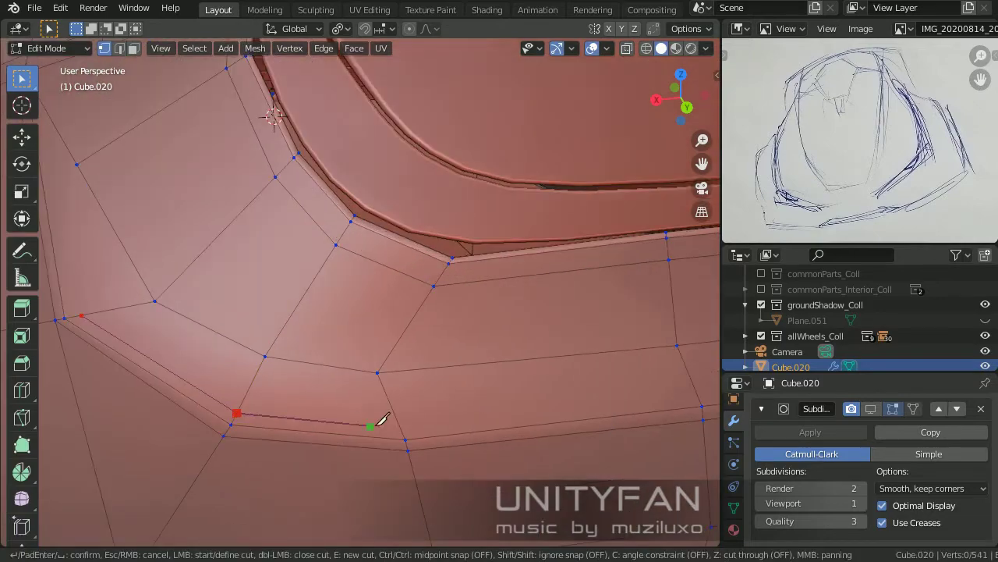
mouse_move(379, 425)
middle_mouse_down()
mouse_move(525, 373)
mouse_move(482, 370)
middle_mouse_up()
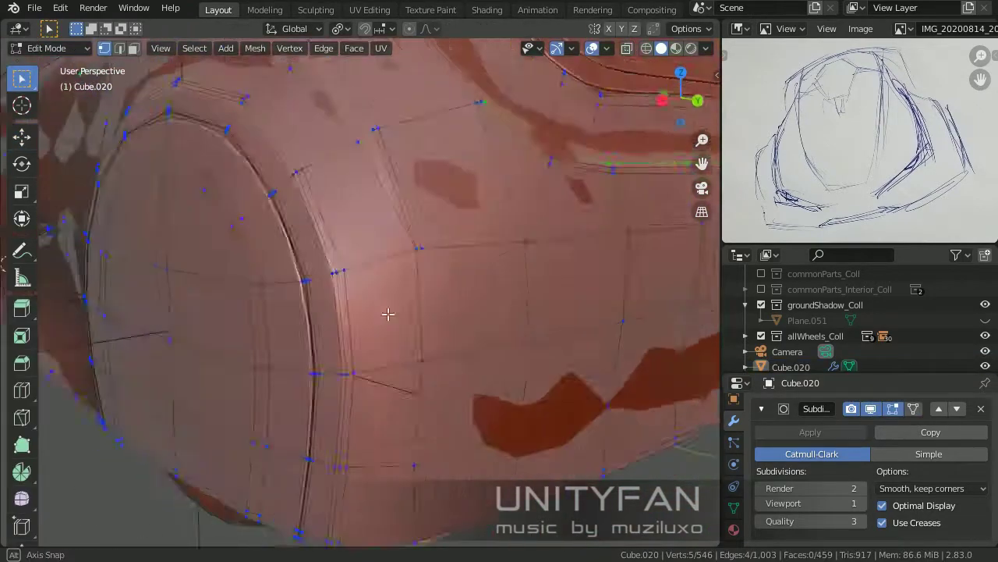
- Shift a shortest path of side vertices by -0.01181 m near the side recess
mouse_move(387, 314)
middle_mouse_down()
mouse_move(334, 299)
mouse_move(271, 332)
mouse_move(101, 187)
middle_mouse_up()
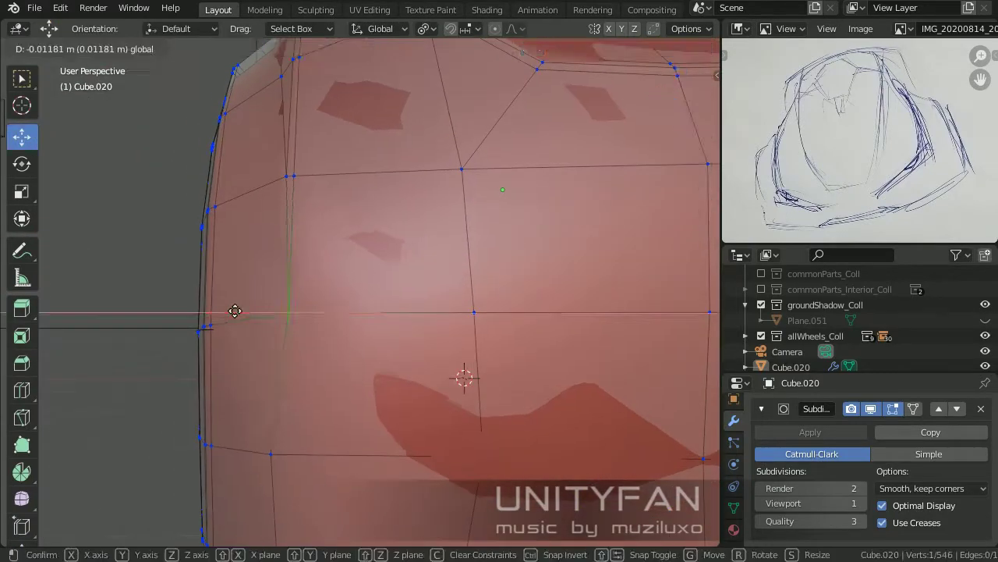
left_click(286, 421, "ctrl")
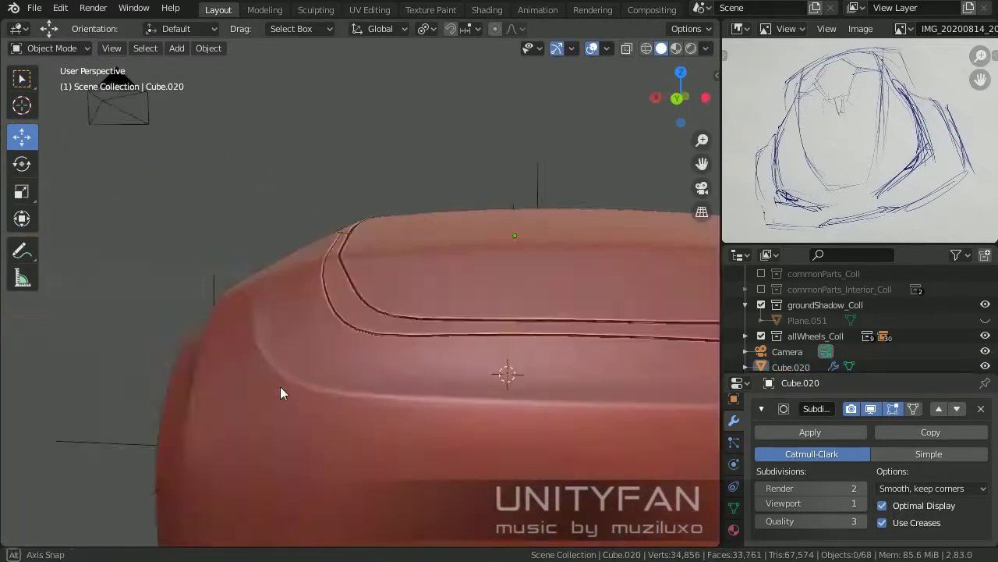
mouse_move(280, 386)
middle_mouse_down()
mouse_move(305, 448)
mouse_move(498, 366)
mouse_move(433, 418)
mouse_move(409, 414)
mouse_move(649, 405)
mouse_move(465, 397)
middle_mouse_up()
- Select all of the Cube.028 headlight mesh and isolate its faces for editing
scroll(465, 398, "up", 5)
left_click(529, 395)
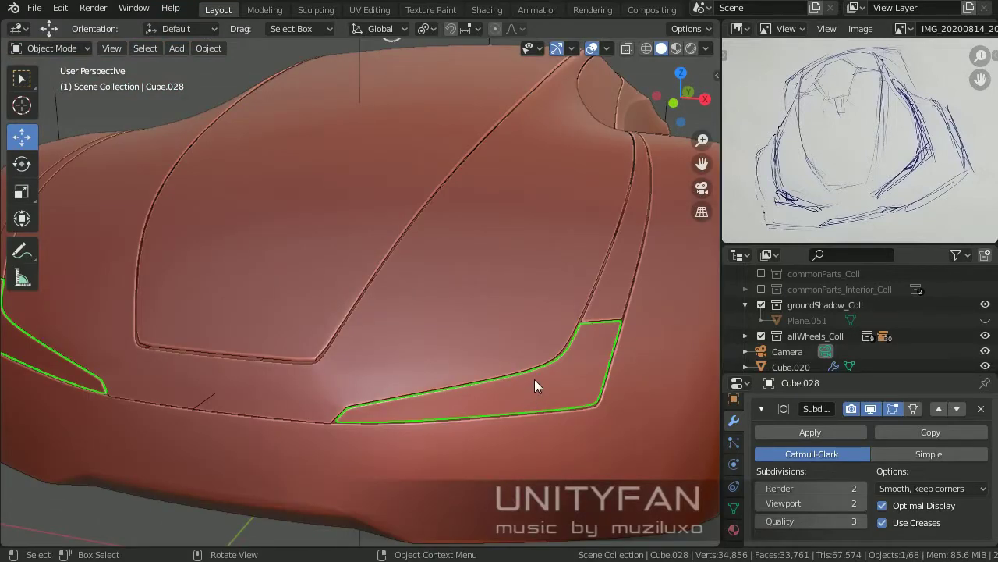
key("Tab")
key("a")
key("KP_Decimal")
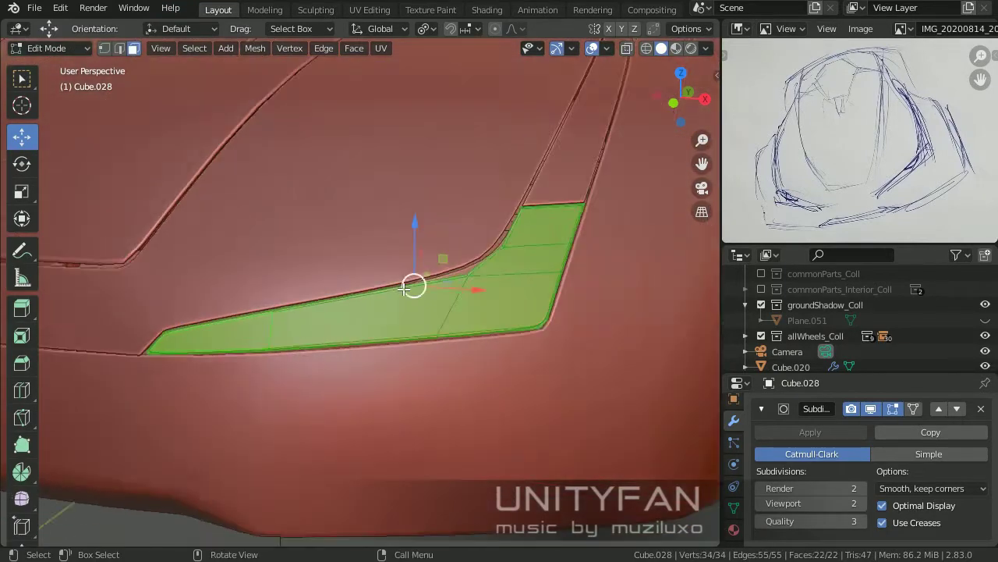
mouse_move(201, 120)
middle_mouse_down()
mouse_move(486, 330)
mouse_move(304, 344)
middle_mouse_up()
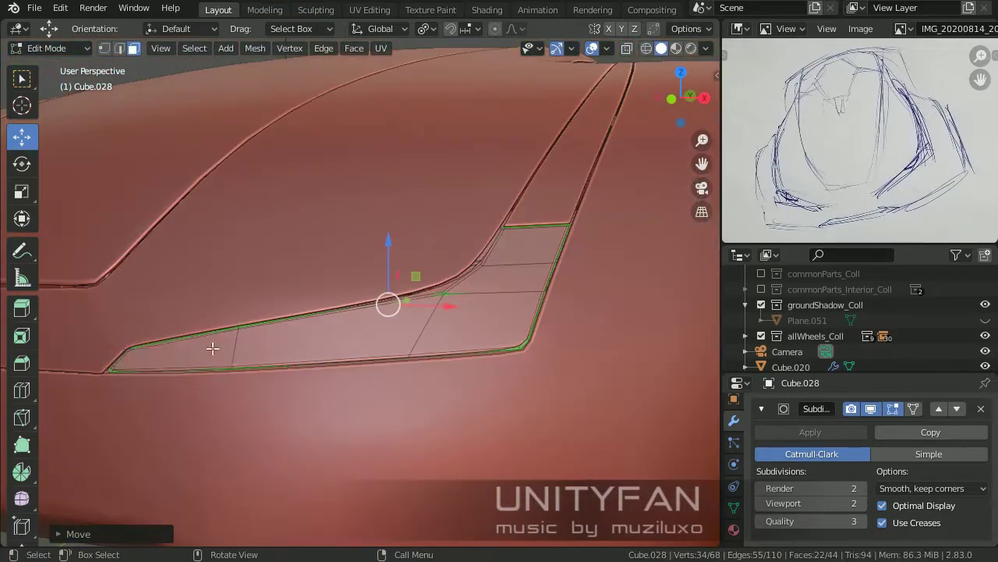
left_click(211, 382)
key("Tab")
key("Tab")
key("l")
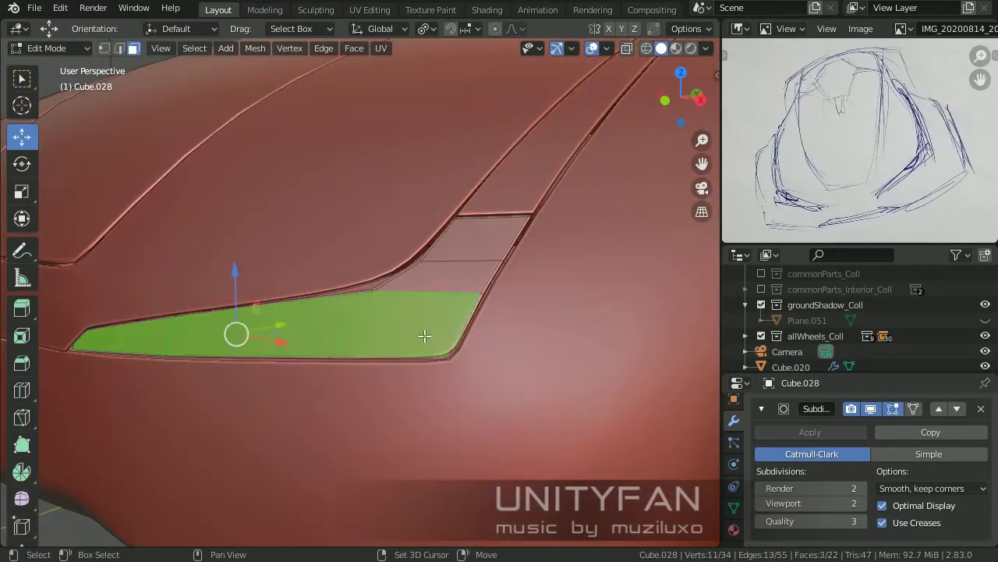
- Extrude the headlight faces inward and scale them down to deepen the recess
key("e")
left_click(323, 321)
middle_click_drag(323, 321, 339, 312)
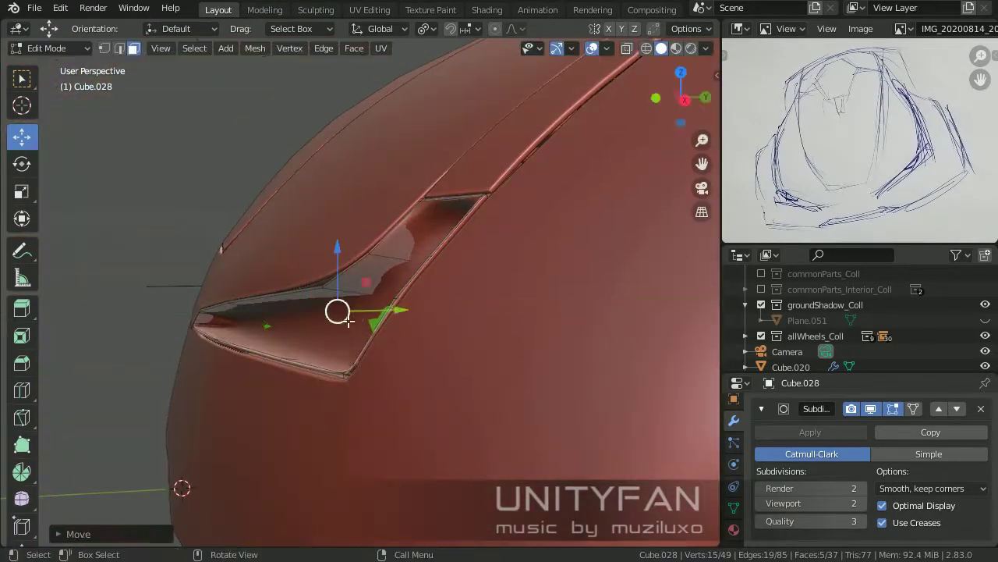
key("s")
left_click(511, 380)
- Return to Object Mode and unhide all hidden objects with Alt+H
key("Tab")
scroll(422, 355, "down", 3)
mouse_move(423, 355)
middle_mouse_down()
mouse_move(335, 382)
mouse_move(408, 410)
middle_mouse_up()
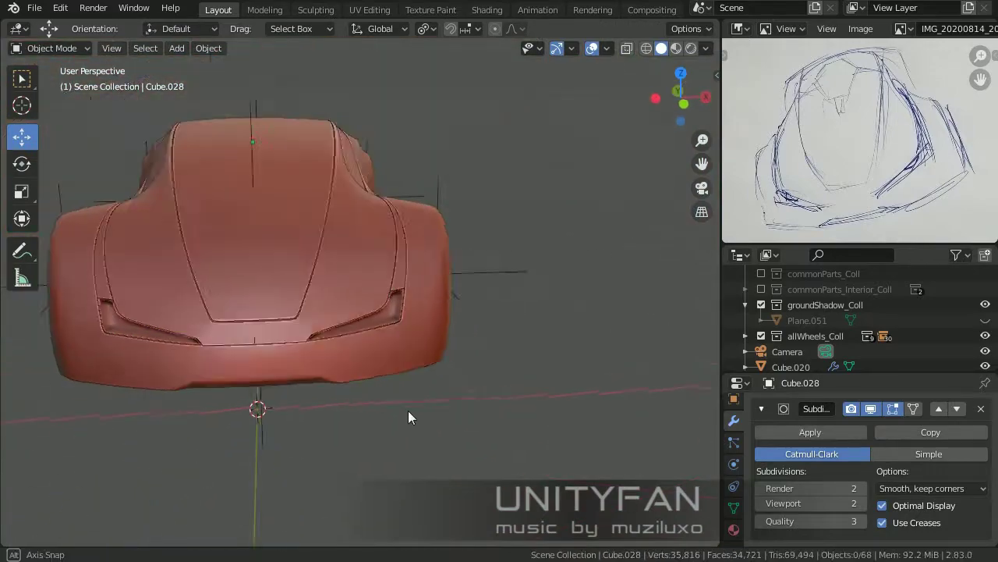
scroll(420, 375, "up", 2)
key("alt+h")
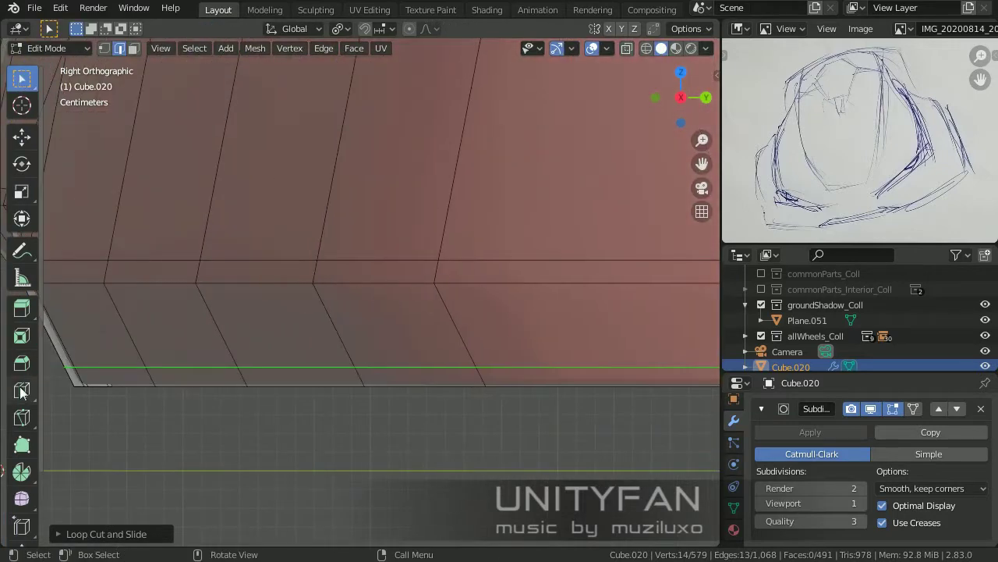
- Move Cube.020's lower body edge loop to refine the sill line
left_click(22, 79)
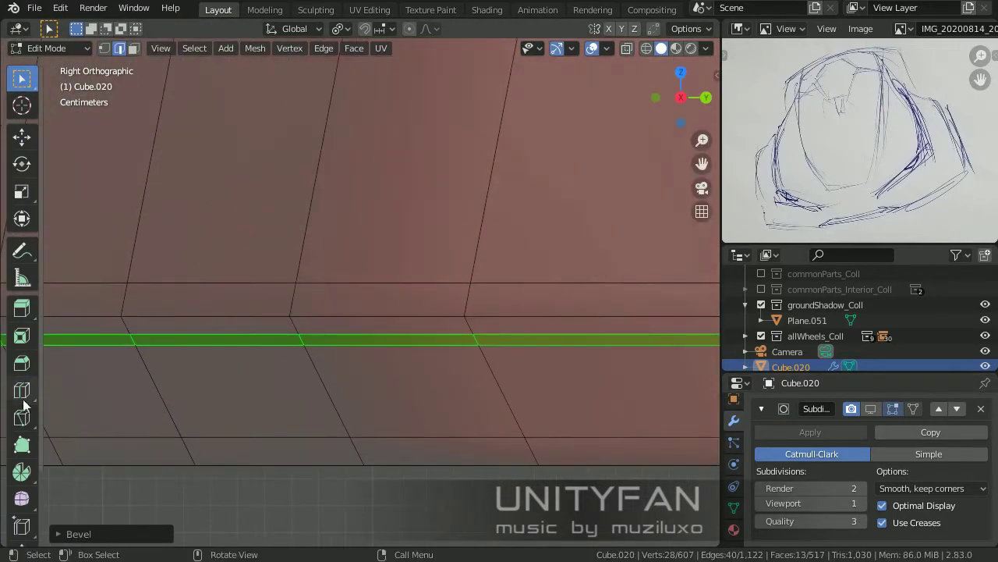
scroll(304, 279, "down", 3)
scroll(299, 336, "down", 3)
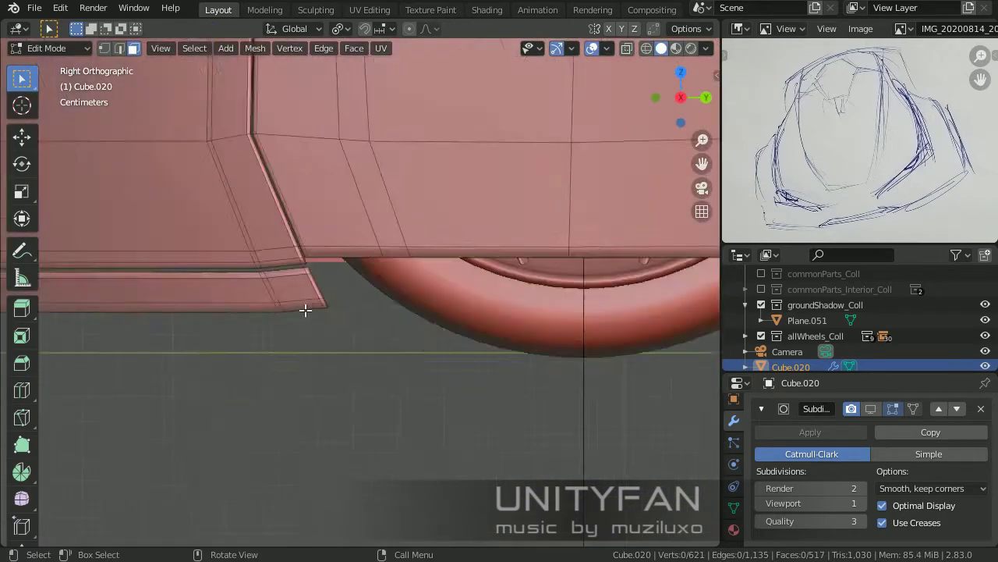
scroll(308, 310, "up", 3)
left_click(307, 296, "alt")
key("g")
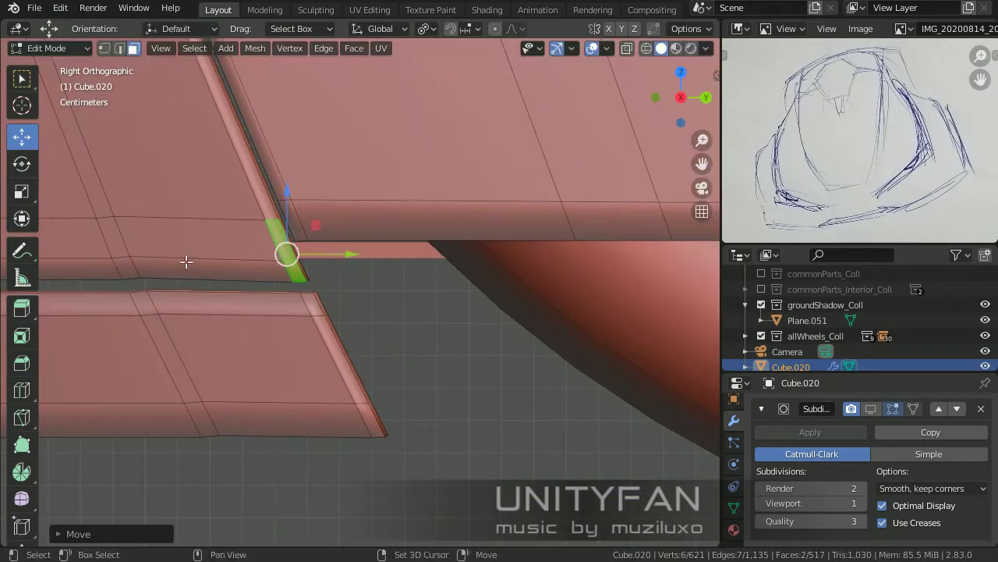
scroll(186, 261, "up", 2)
key("2")
left_click(270, 251)
key("Tab")
scroll(297, 265, "down", 4)
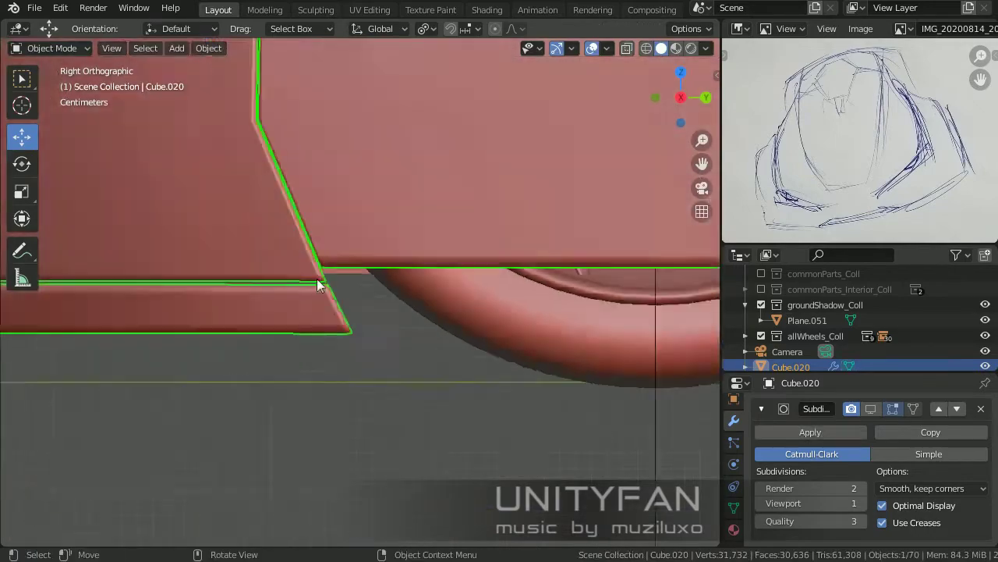
mouse_move(316, 279)
middle_mouse_down()
mouse_move(327, 318)
mouse_move(355, 338)
middle_mouse_up()
- Reposition the sill edges near the wheel, working from the side view
key("Tab")
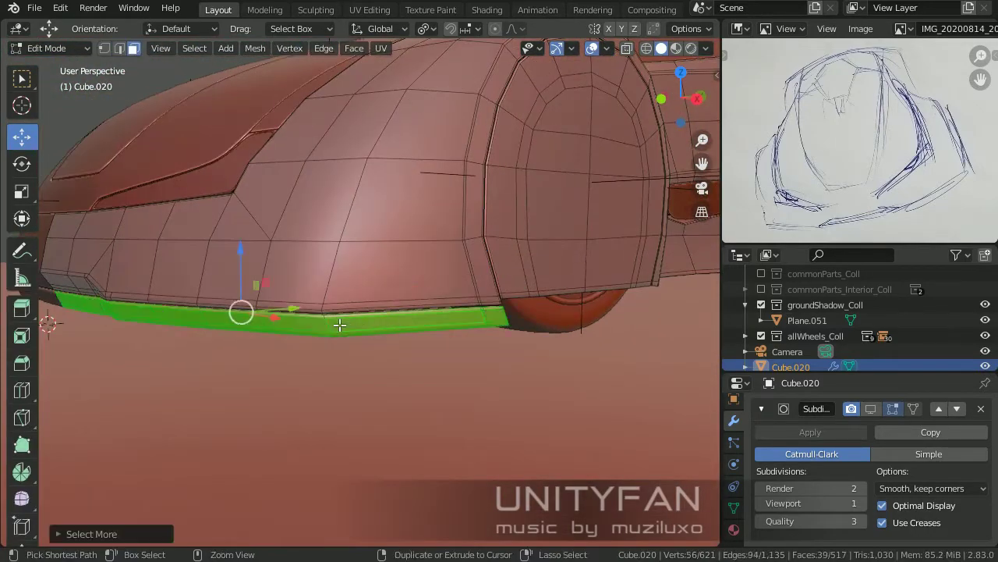
key("Tab")
scroll(211, 267, "up", 3)
middle_click_drag(211, 267, 354, 313)
key("Tab")
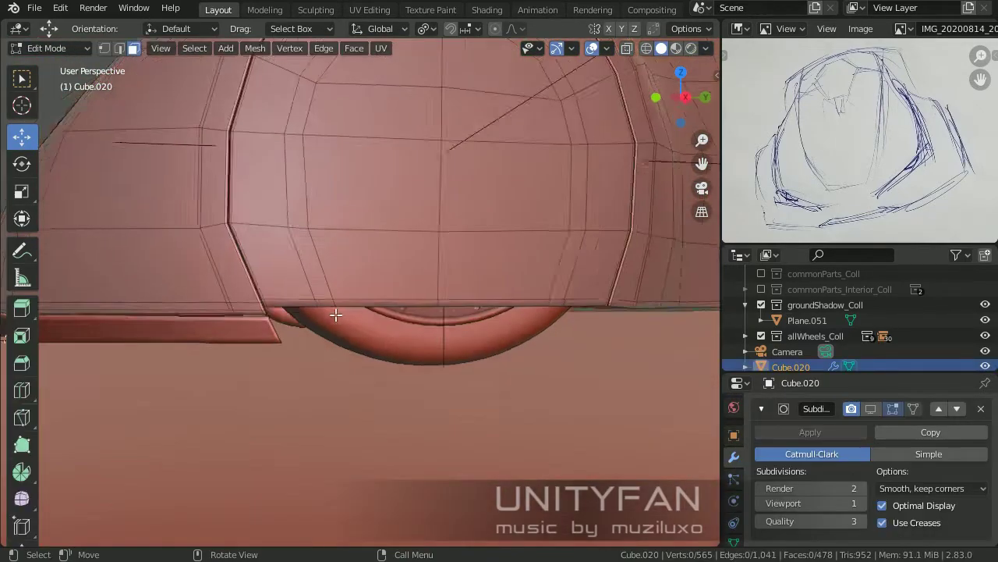
left_click(120, 48)
left_click(282, 309)
key("KP_3")
scroll(234, 265, "up", 2)
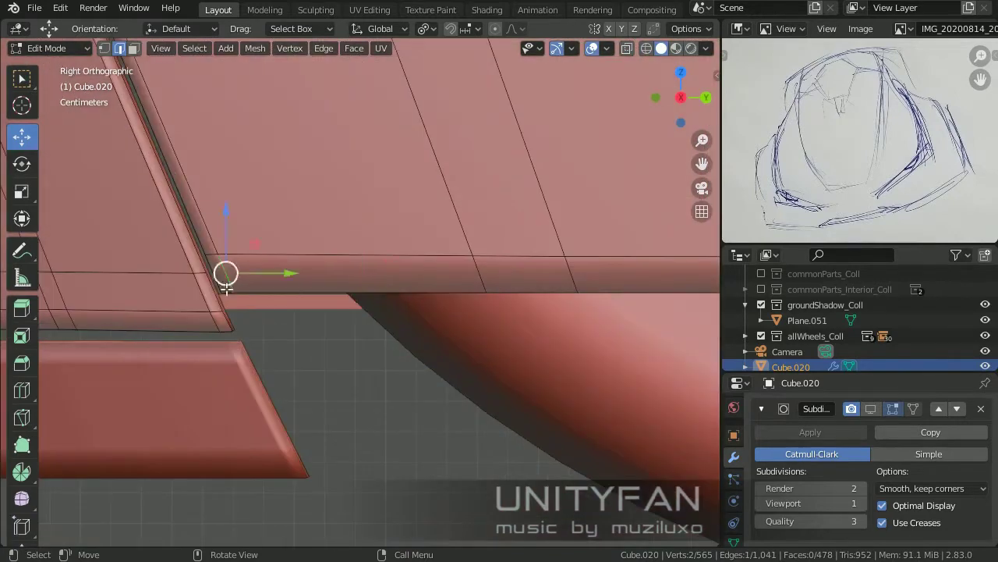
key("g")
left_click(275, 287)
scroll(473, 335, "down", 3)
scroll(334, 262, "up", 3)
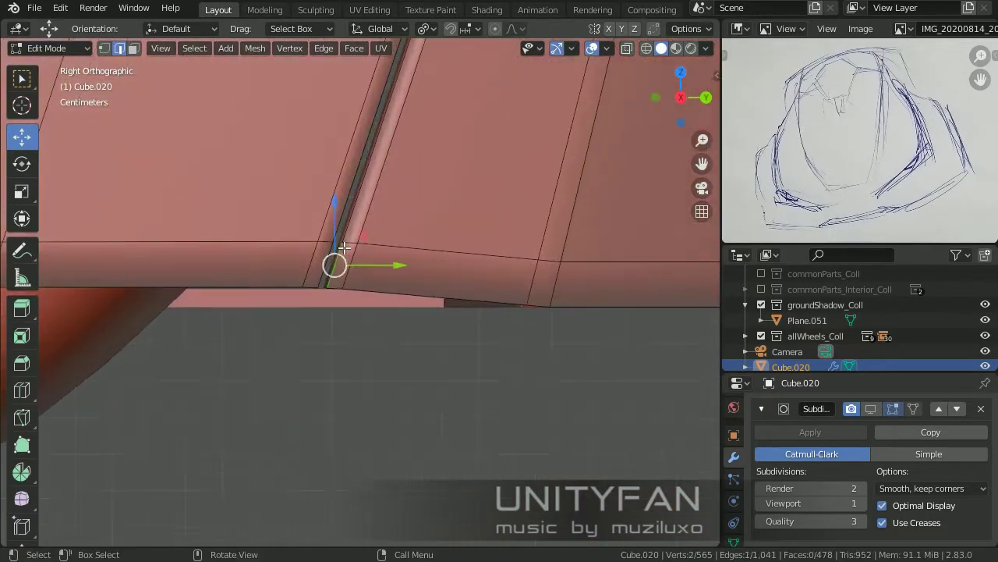
scroll(309, 212, "up", 2)
key("g")
- Select the skirt edge path and lower the bottom edge above the wheel
left_click(354, 287)
scroll(354, 288, "down", 3)
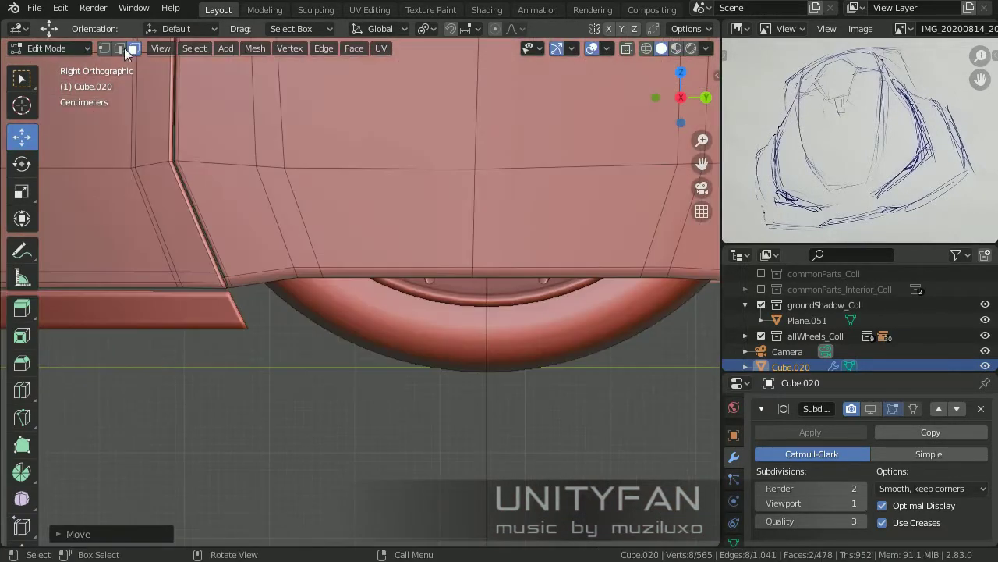
left_click(120, 48)
scroll(456, 324, "up", 3)
scroll(456, 325, "up", 2)
key("w")
scroll(450, 373, "down", 3)
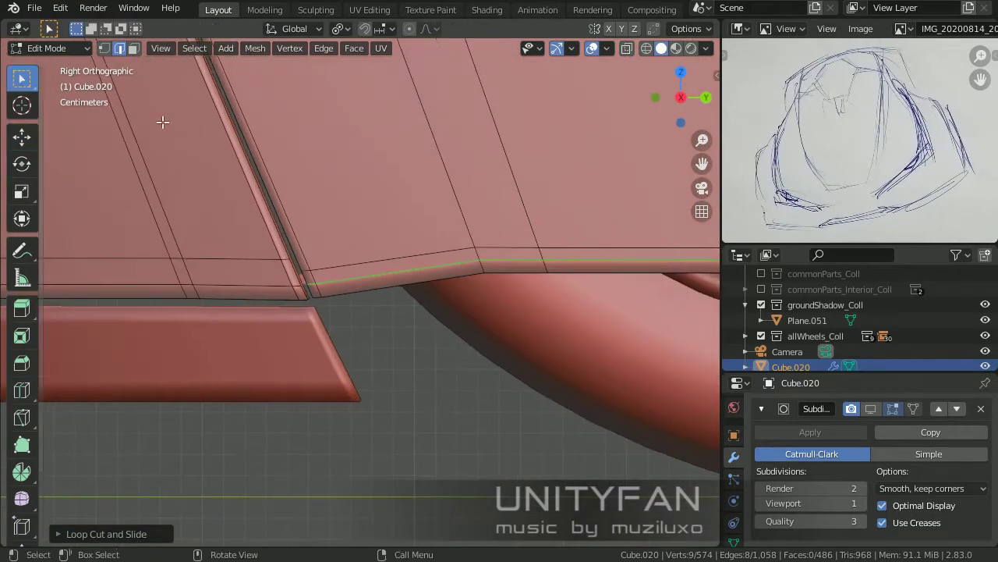
scroll(276, 335, "up", 2)
left_click(430, 272, "ctrl")
scroll(414, 336, "down", 2)
key("shift+space")
key("g")
scroll(397, 324, "up", 2)
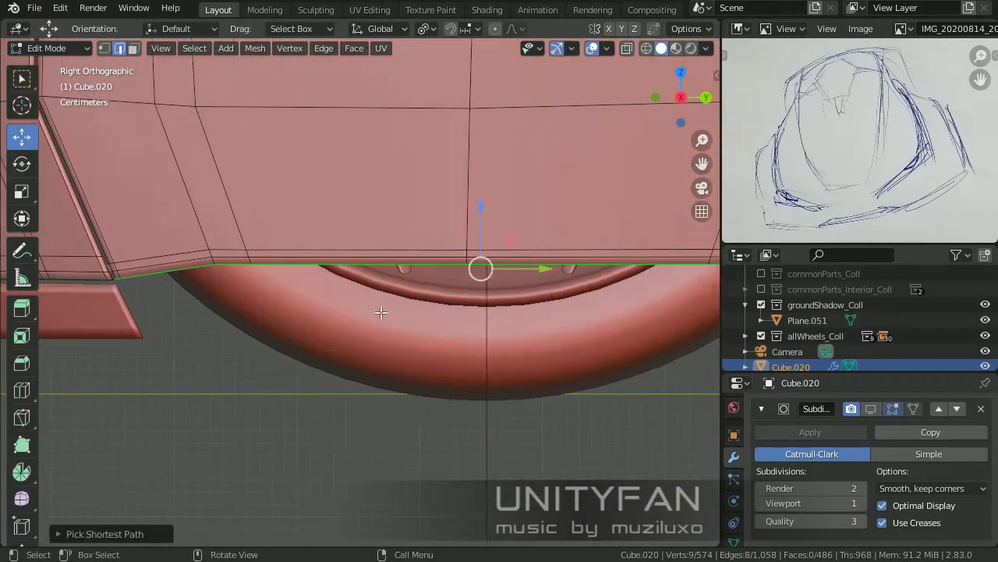
left_click_drag(512, 249, 522, 312)
scroll(557, 356, "down", 2)
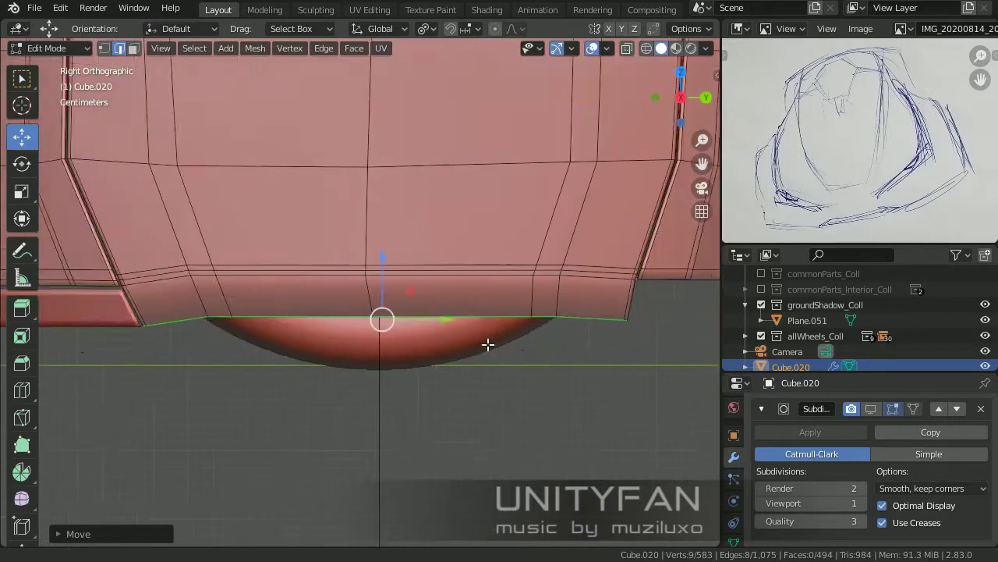
scroll(486, 343, "up", 3)
scroll(499, 328, "down", 3)
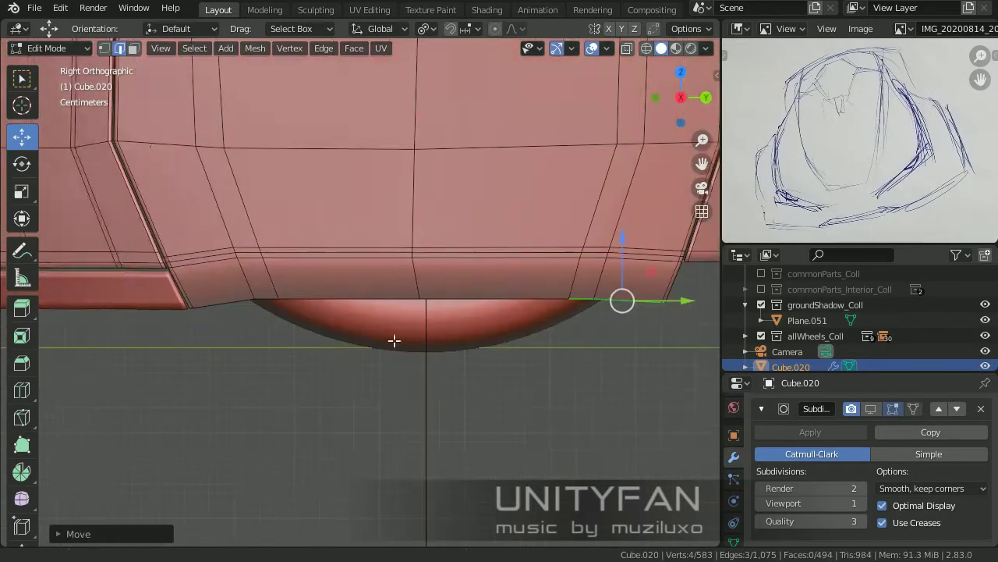
scroll(390, 335, "up", 3)
- Add a loop cut across the skirt, then select and grow the strip below the wheel arch
left_click(22, 390)
left_click_drag(187, 425, 193, 429)
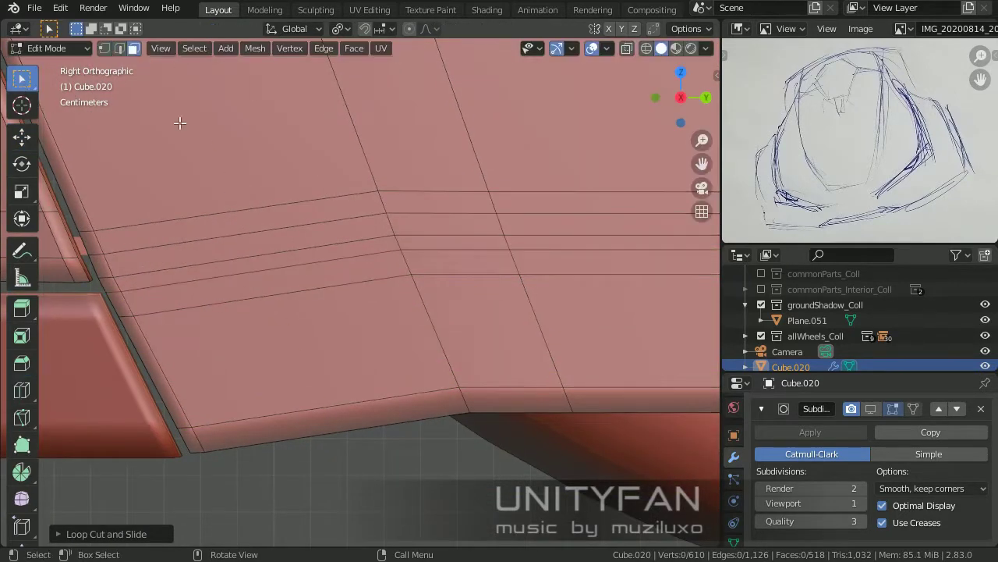
left_click(117, 277, "alt")
key("x")
key("Escape")
key("ctrl+KP_Add")
scroll(430, 362, "down", 3)
- Separate the selected strip into its own object and move its lower edge loop
key("p")
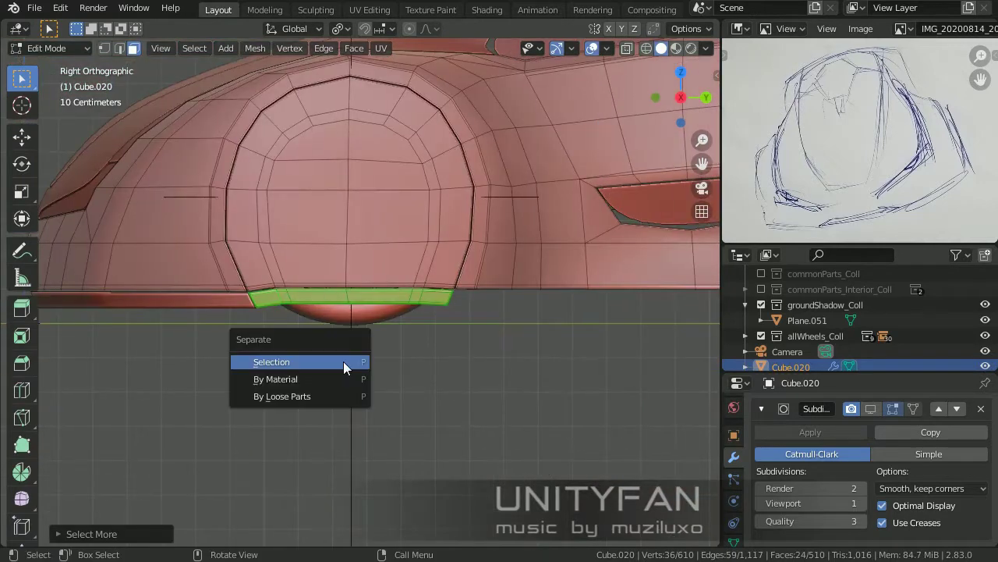
left_click(343, 361)
key("Tab")
middle_click_drag(343, 362, 500, 378)
left_click(358, 311)
key("Tab")
middle_click_drag(357, 311, 291, 343)
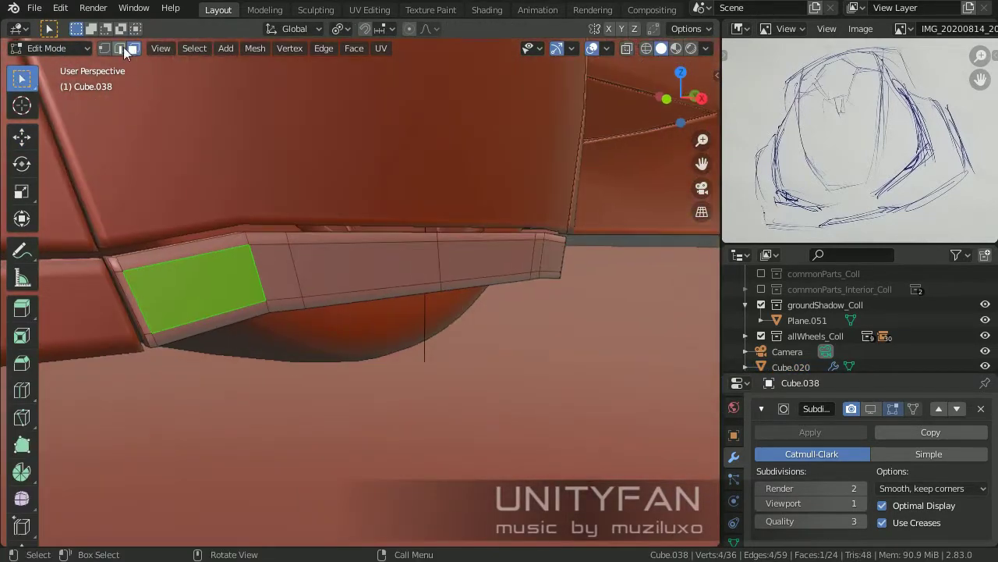
middle_click_drag(263, 307, 363, 273)
left_click_drag(363, 272, 430, 290)
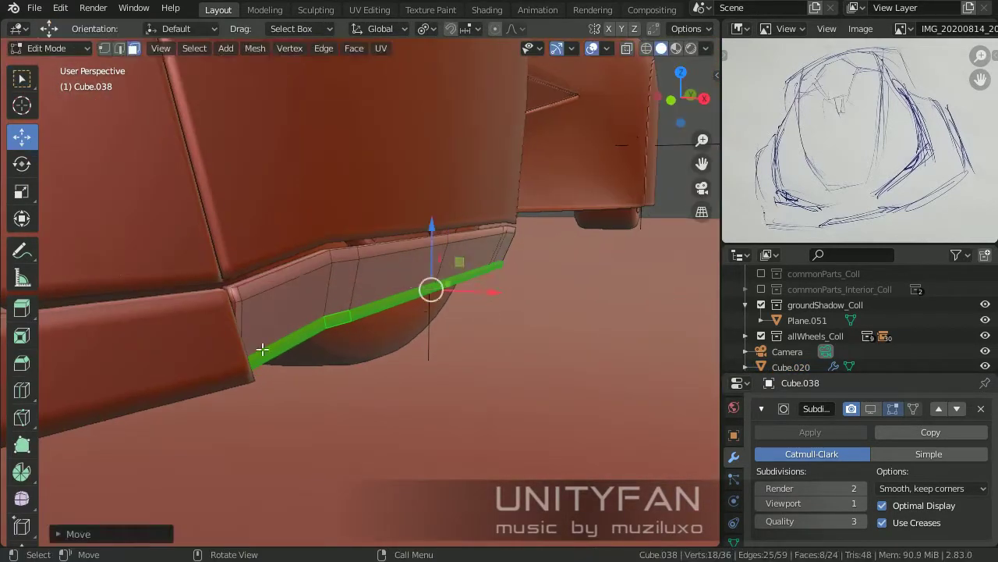
mouse_move(430, 290)
middle_mouse_down()
mouse_move(332, 374)
mouse_move(241, 296)
mouse_move(344, 296)
middle_mouse_up()
- Dissolve an extra edge loop on the Cube.038 strip
key("Tab")
left_click(241, 296)
key("Tab")
key("x")
left_click(373, 376)
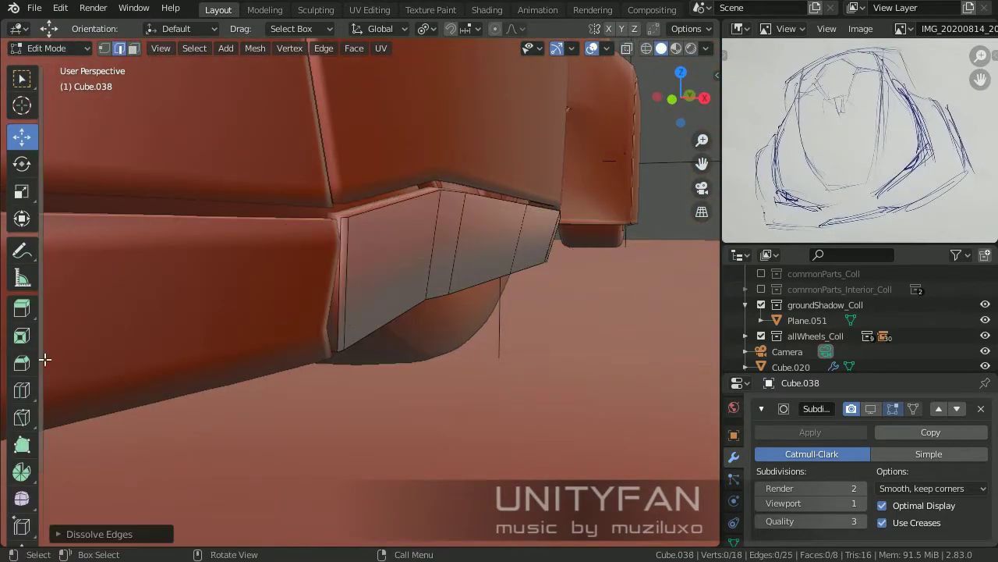
key("Escape")
key("ctrl+z")
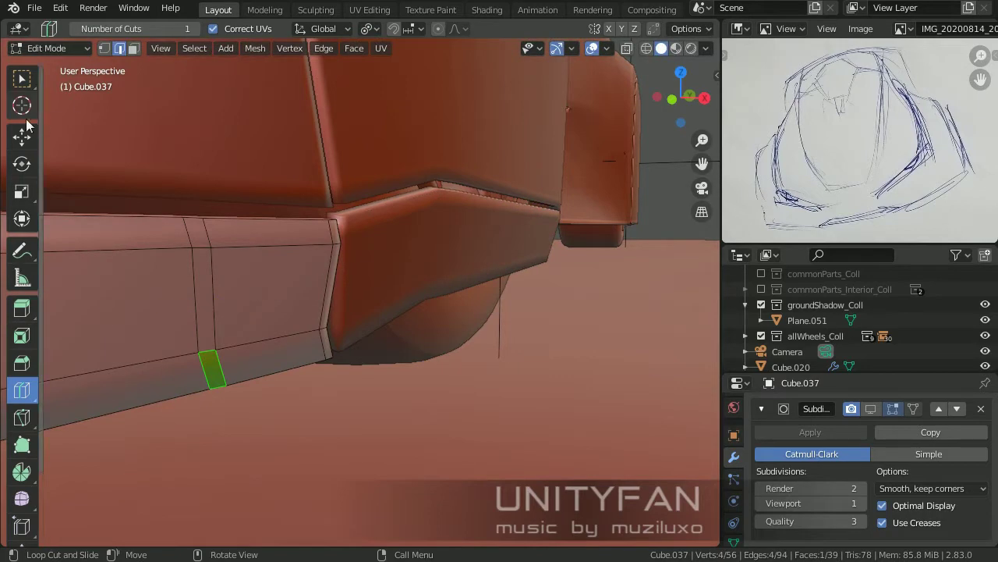
- Select a face on the Cube.038 strip in side view and begin scaling it
mouse_move(206, 353)
middle_mouse_down()
mouse_move(450, 348)
mouse_move(347, 324)
mouse_move(345, 275)
middle_mouse_up()
key("Tab")
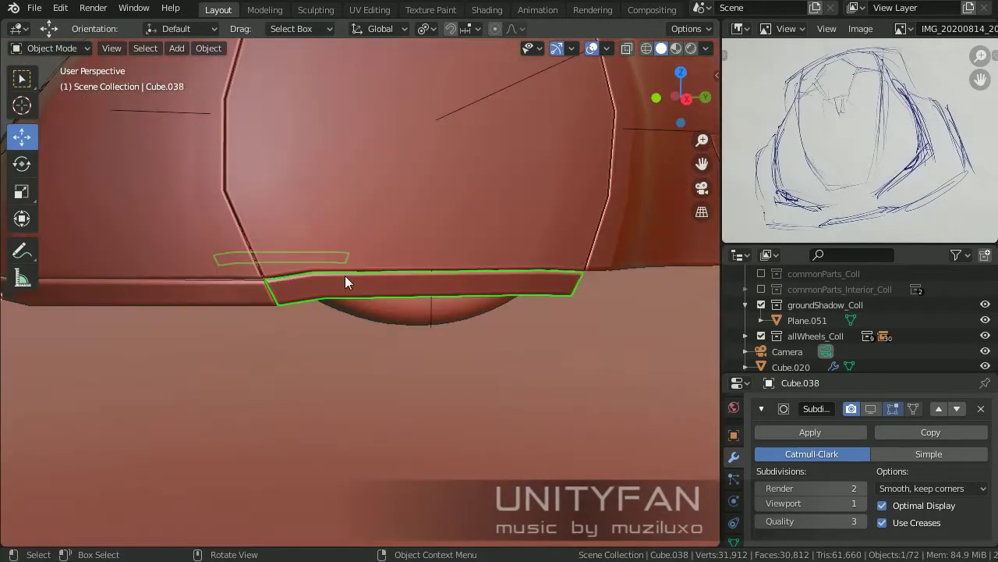
left_click(345, 275)
key("KP_3")
key("Tab")
left_click(194, 293)
scroll(521, 289, "up", 1)
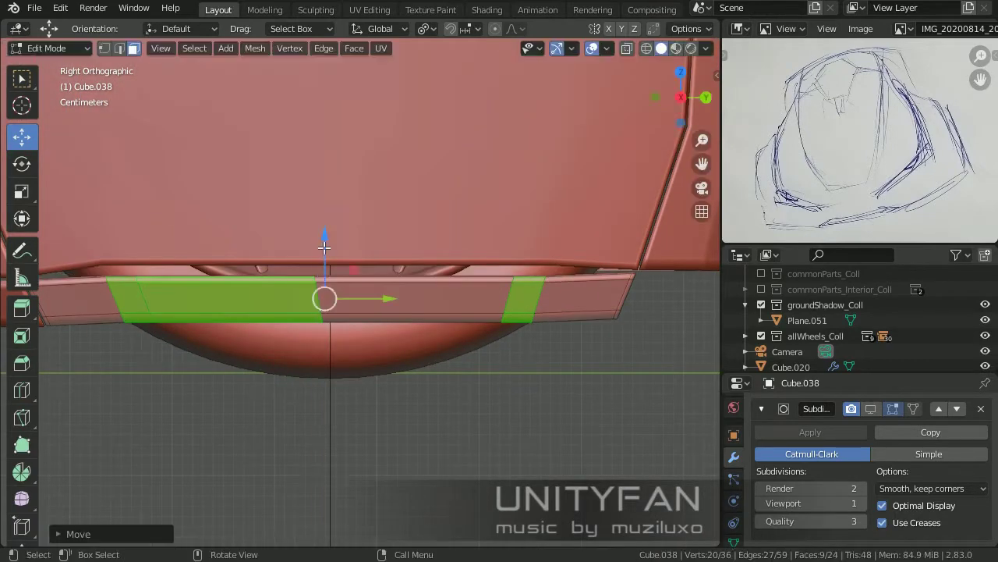
middle_click_drag(324, 247, 405, 259, "shift")
key("s")
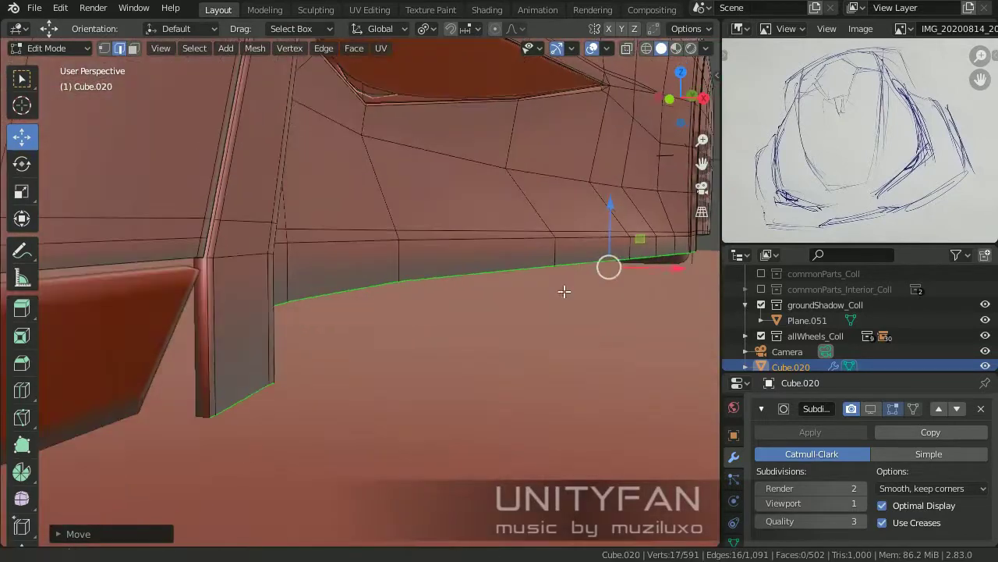
- Add the adjacent face to the selection and raise the strip's end faces slightly
left_click(640, 268)
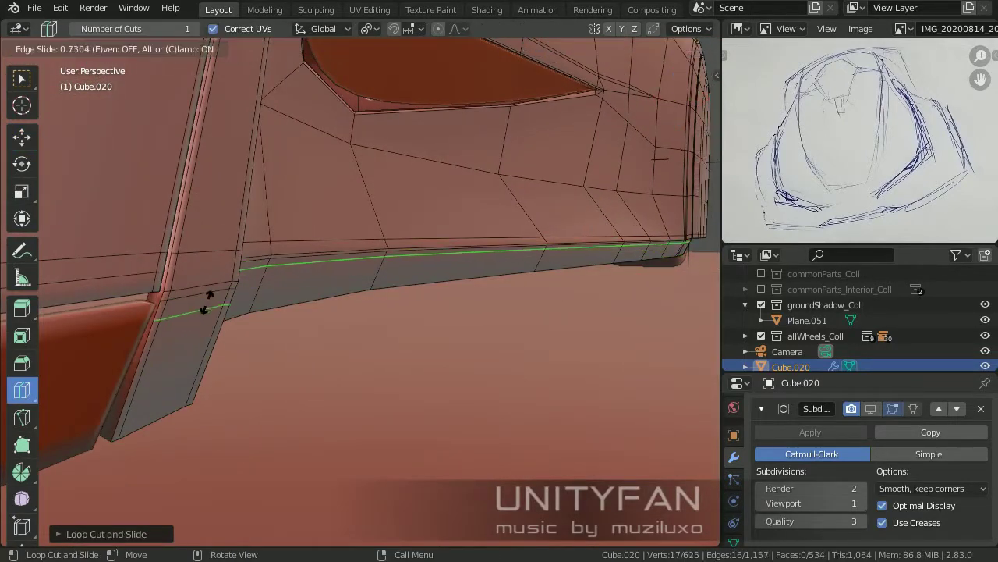
key("x")
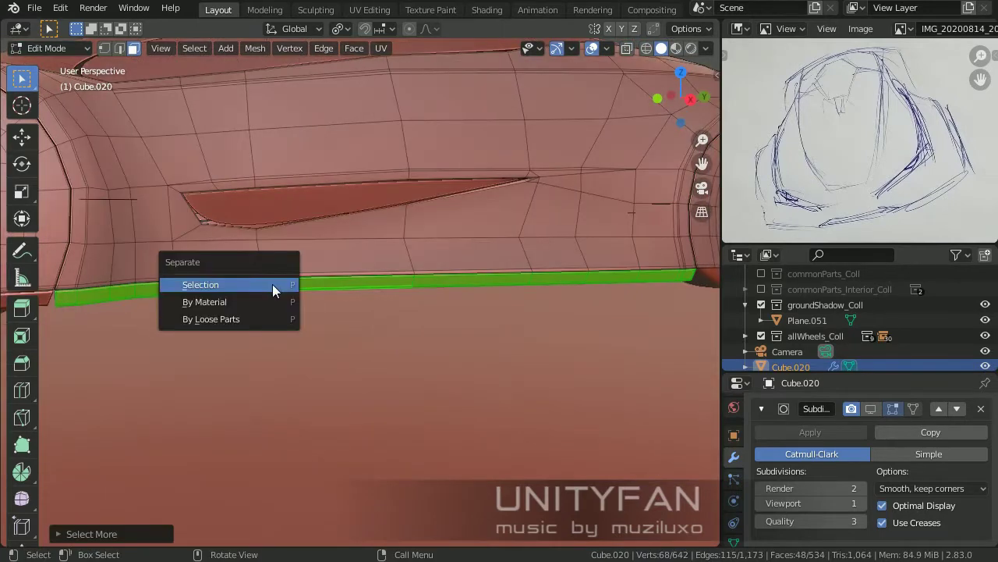
left_click(272, 284)
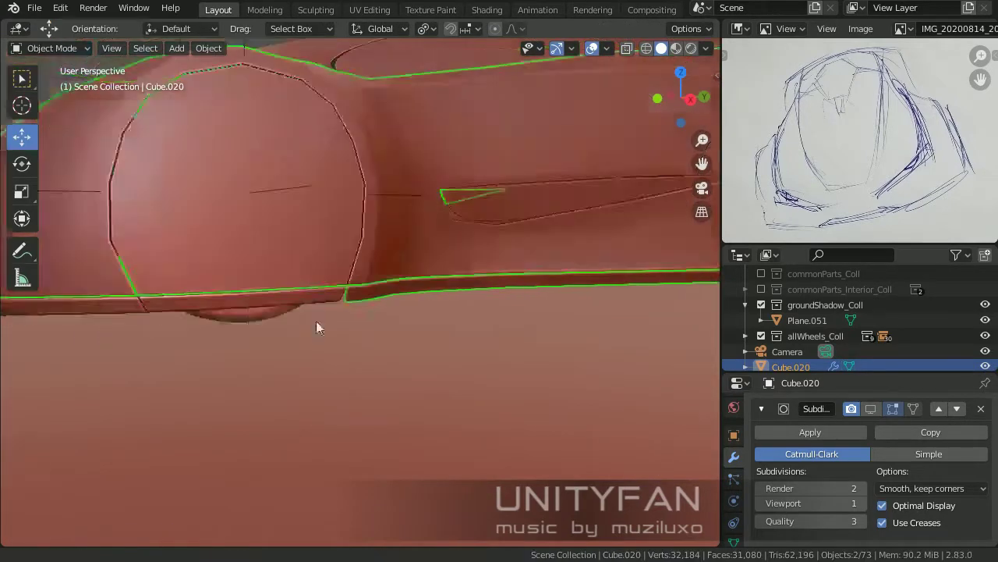
left_click(412, 294, "shift")
key("KP_3")
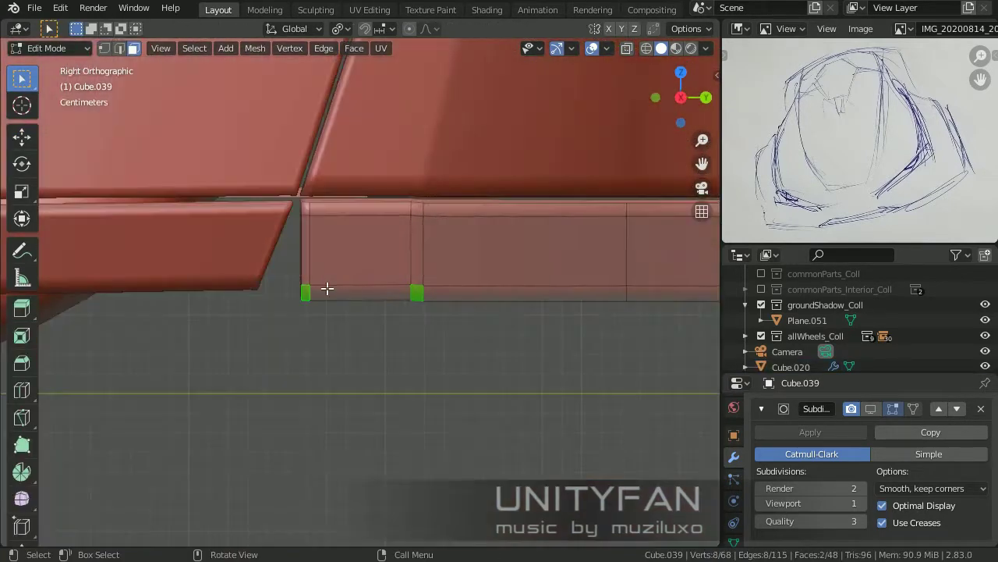
left_click(22, 137)
middle_click_drag(351, 327, 367, 297)
scroll(344, 331, "up", 2)
left_click_drag(346, 332, 344, 329)
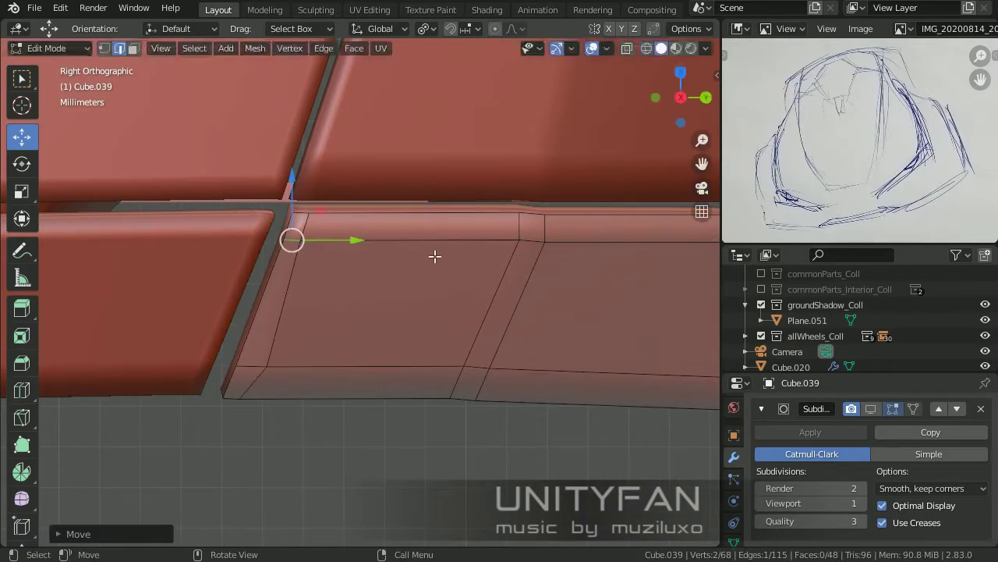
- Add the neighbouring face and move the faces to extend the strip's end
scroll(581, 281, "down", 3)
middle_click_drag(591, 312, 350, 301, "shift")
scroll(350, 301, "up", 2)
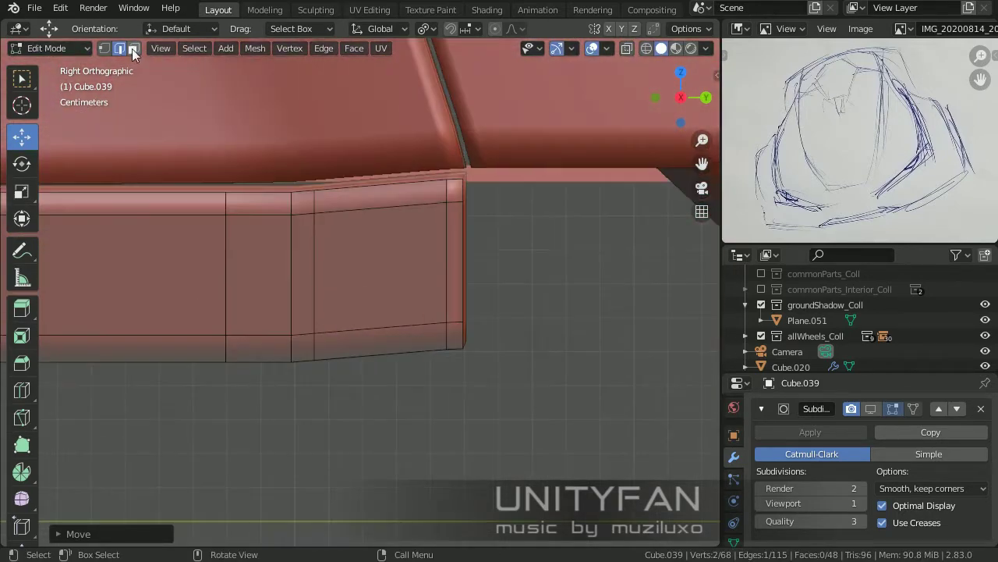
left_click(249, 346, "shift")
middle_click_drag(249, 345, 320, 224)
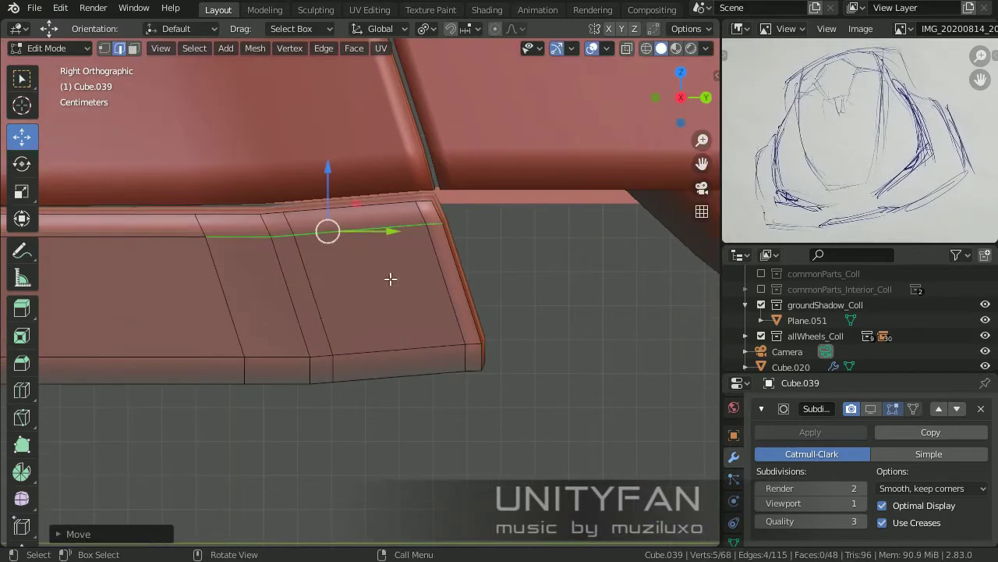
left_click(432, 379)
scroll(364, 338, "down", 3)
- Extrude Cube.020's bottom edge loop downward into a skirt band and position it
key("Tab")
middle_click_drag(363, 339, 471, 350)
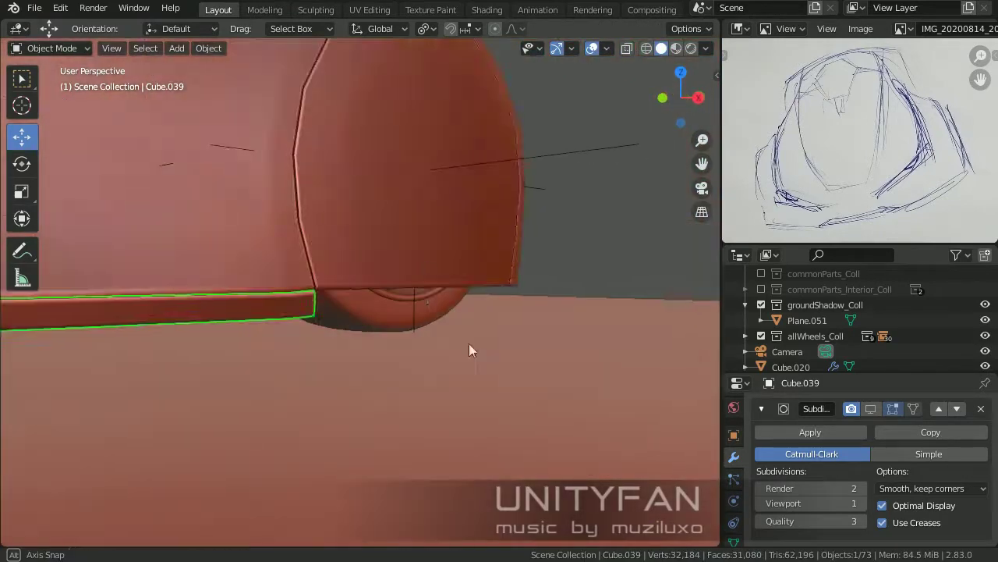
left_click(249, 285)
key("Tab")
left_click(483, 317, "ctrl")
key("KP_3")
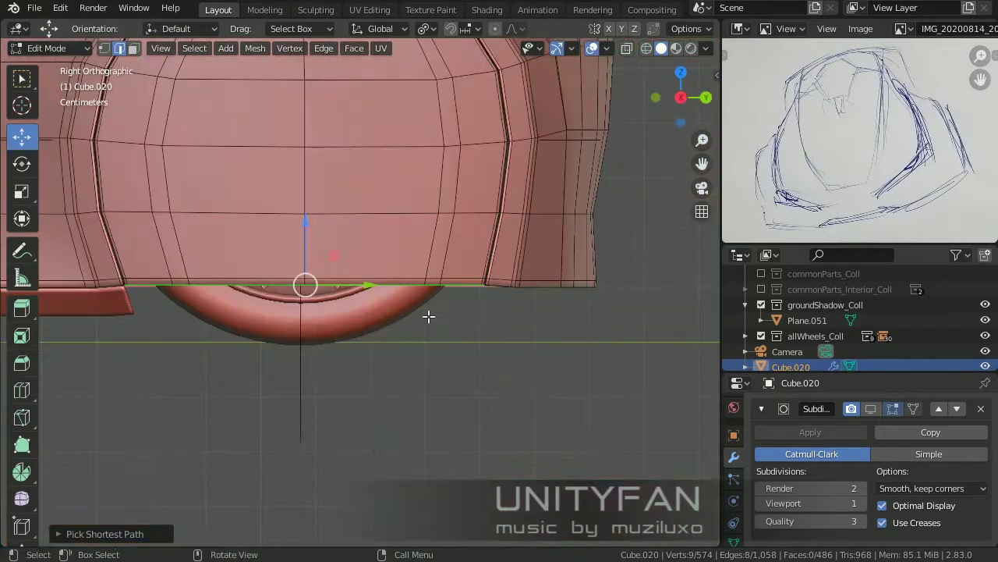
scroll(430, 314, "up", 2)
key("e")
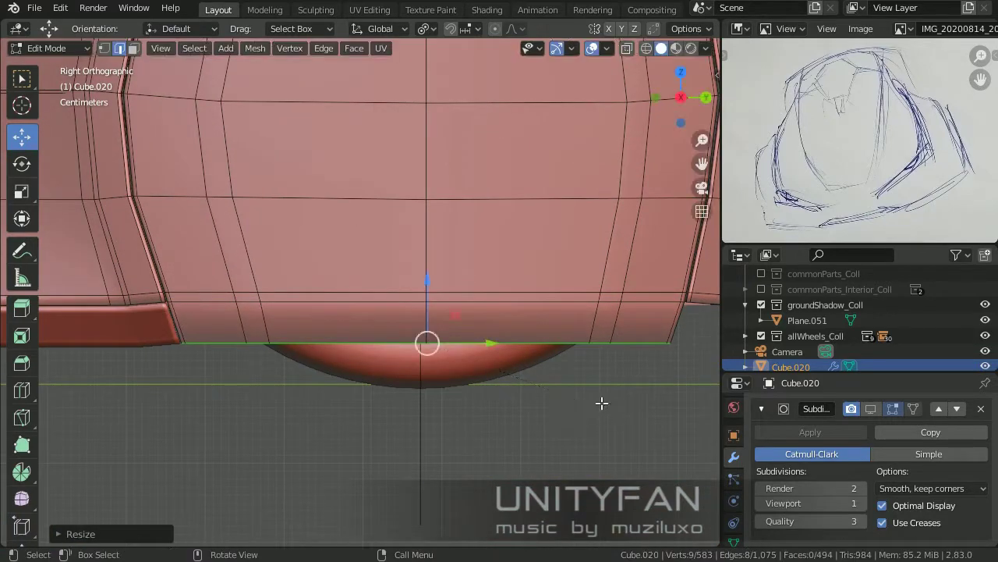
middle_click_drag(601, 402, 588, 390)
key("g")
left_click(508, 307)
middle_click_drag(509, 307, 533, 386)
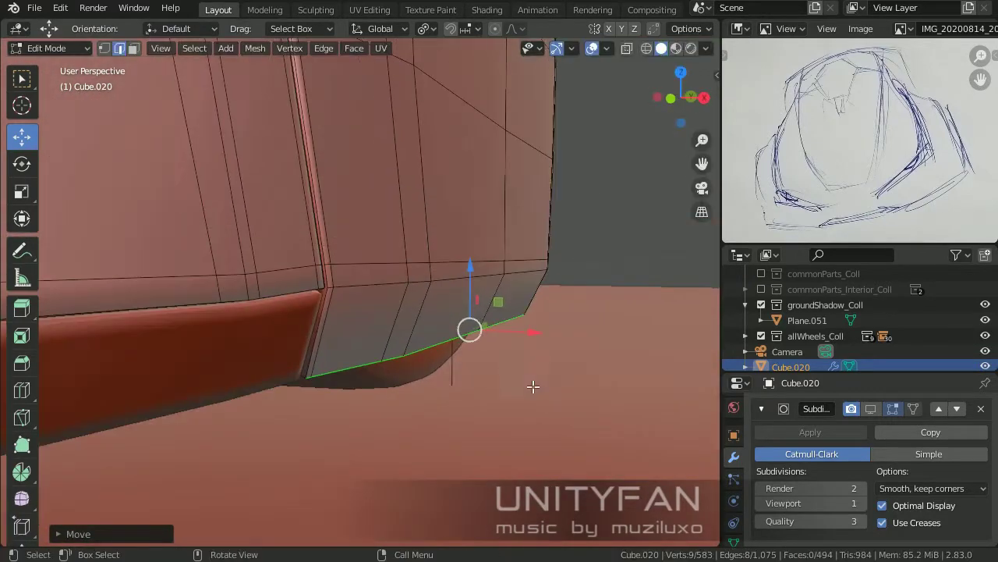
scroll(533, 385, "up", 2)
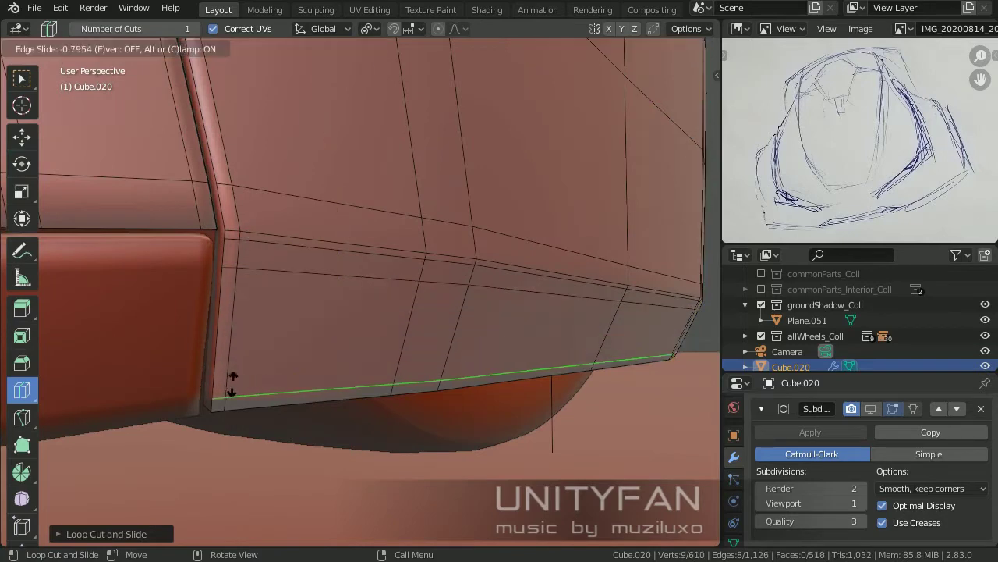
- Grow the face selection across the new band and separate it into its own object
left_click(129, 49)
key("x")
key("Escape")
key("ctrl+KP_Add")
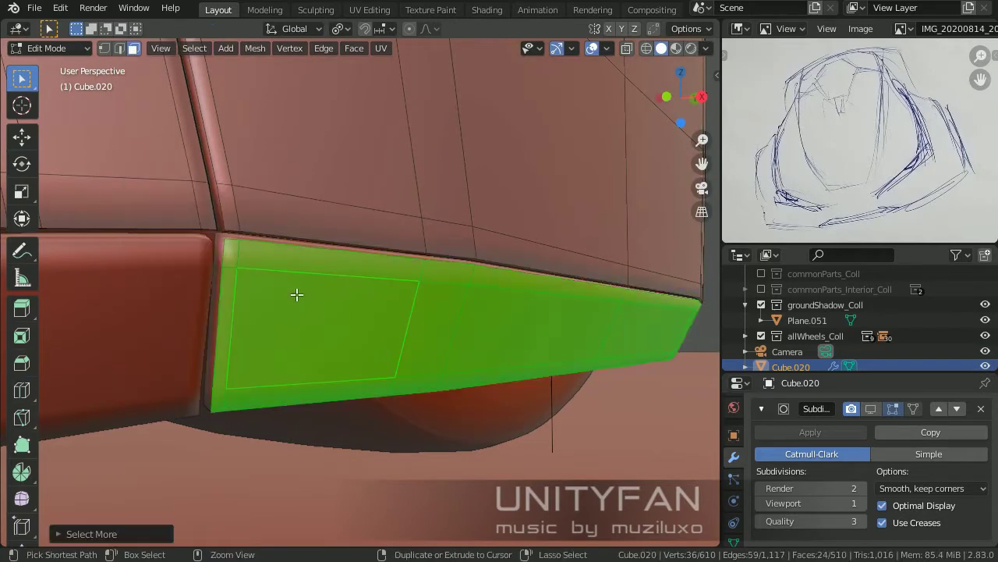
left_click(297, 294)
key("Tab")
middle_click_drag(296, 294, 390, 352)
- Select Cube.020's bottom edge loop in side view and move it
left_click(351, 320)
key("Tab")
key("2")
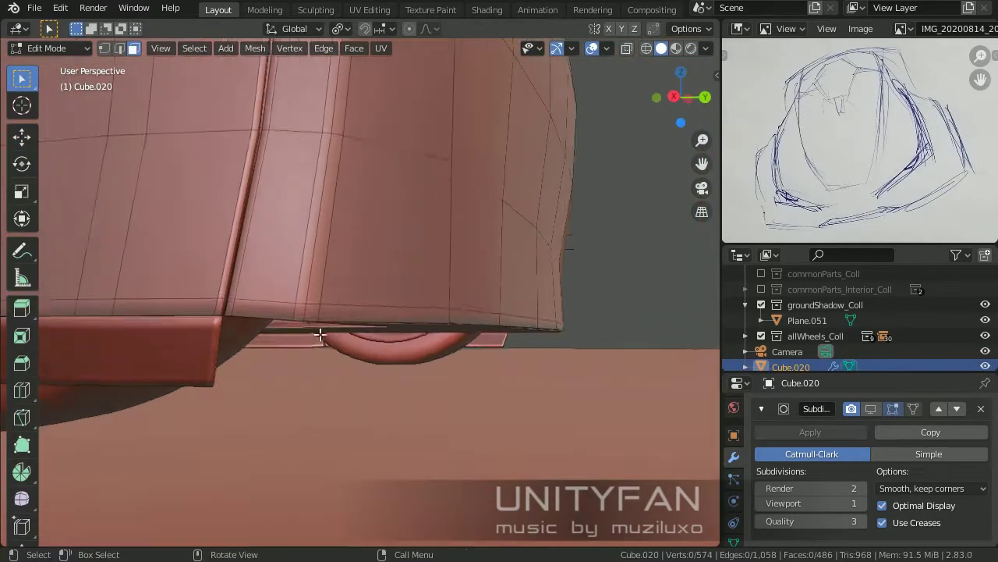
middle_click_drag(242, 331, 630, 330)
left_click(630, 330, "ctrl")
key("KP_3")
key("g")
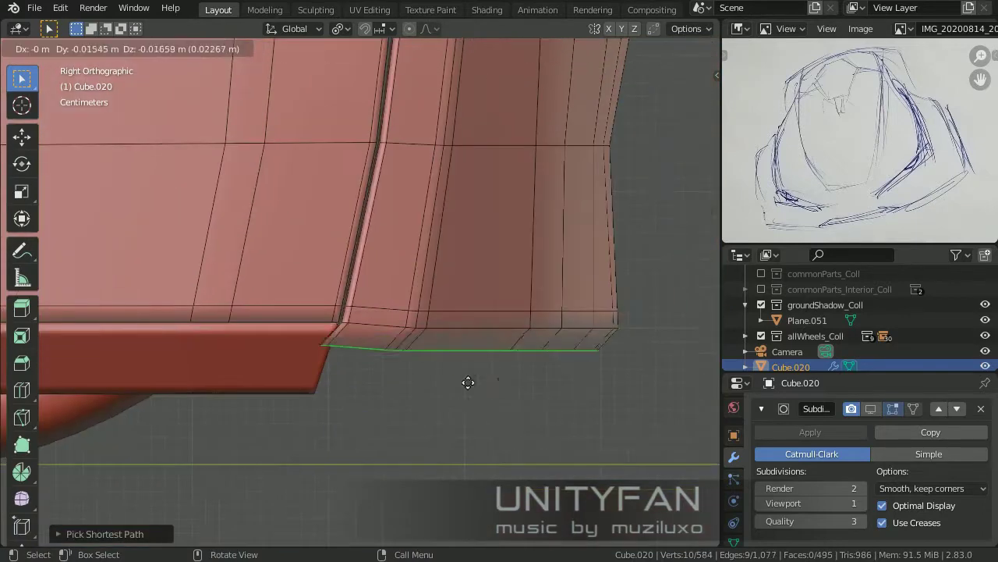
scroll(374, 413, "up", 2)
left_click(424, 403, "ctrl")
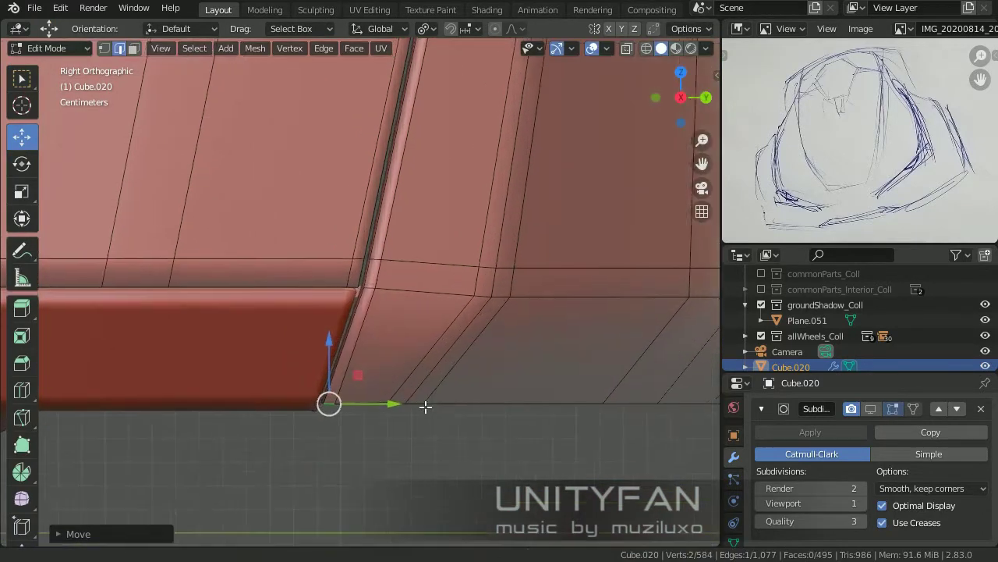
scroll(443, 397, "up", 1)
- Inspect the front corner edge, then select the new lower sill strip, Cube.040, in Object Mode
mouse_move(442, 397)
middle_mouse_down("shift")
mouse_move(426, 441)
mouse_move(412, 419)
middle_mouse_up("shift")
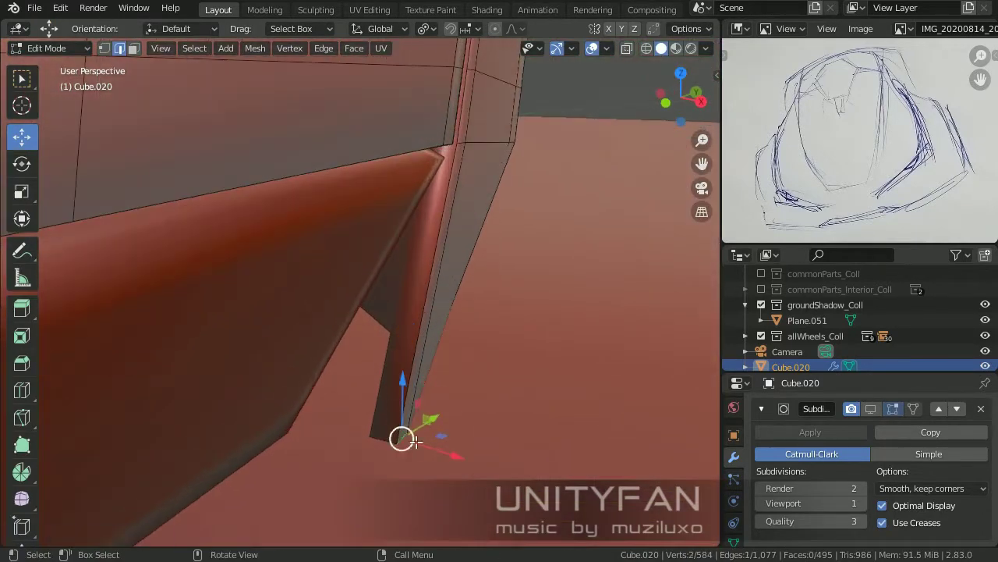
left_click(359, 433)
mouse_move(461, 379)
middle_mouse_down()
mouse_move(278, 364)
mouse_move(26, 70)
middle_mouse_up()
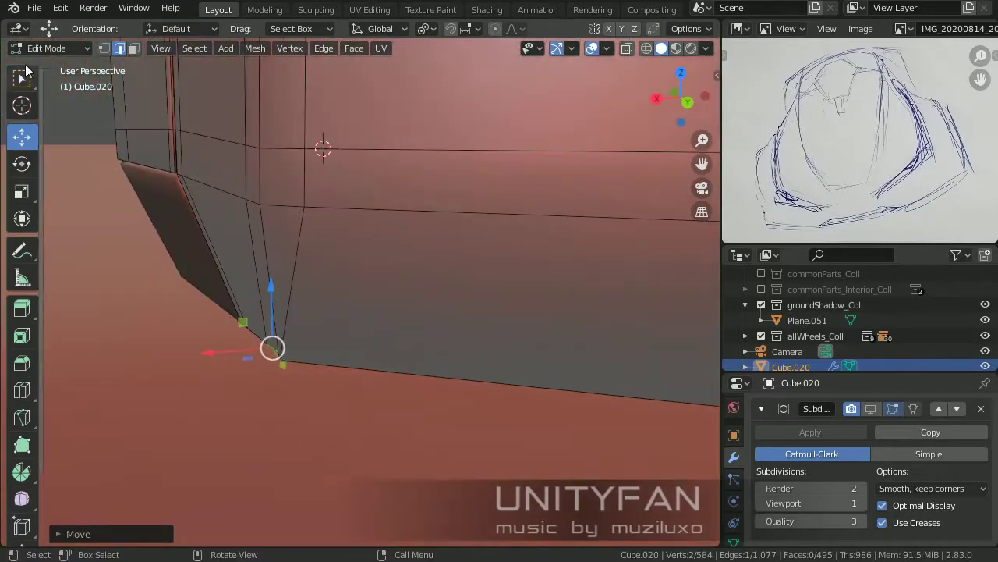
mouse_move(259, 365)
middle_mouse_down()
mouse_move(424, 346)
mouse_move(25, 402)
middle_mouse_up()
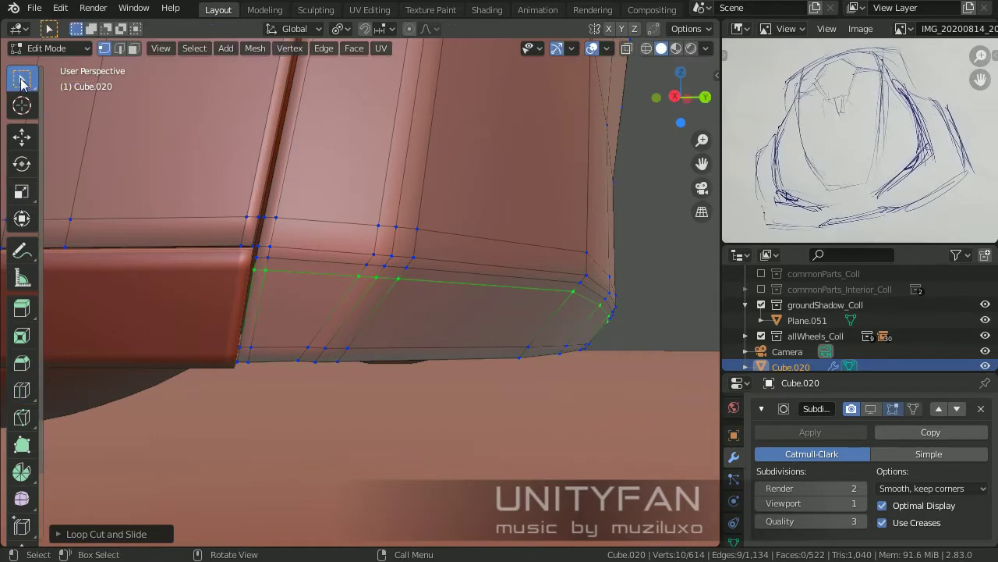
scroll(381, 280, "down", 3)
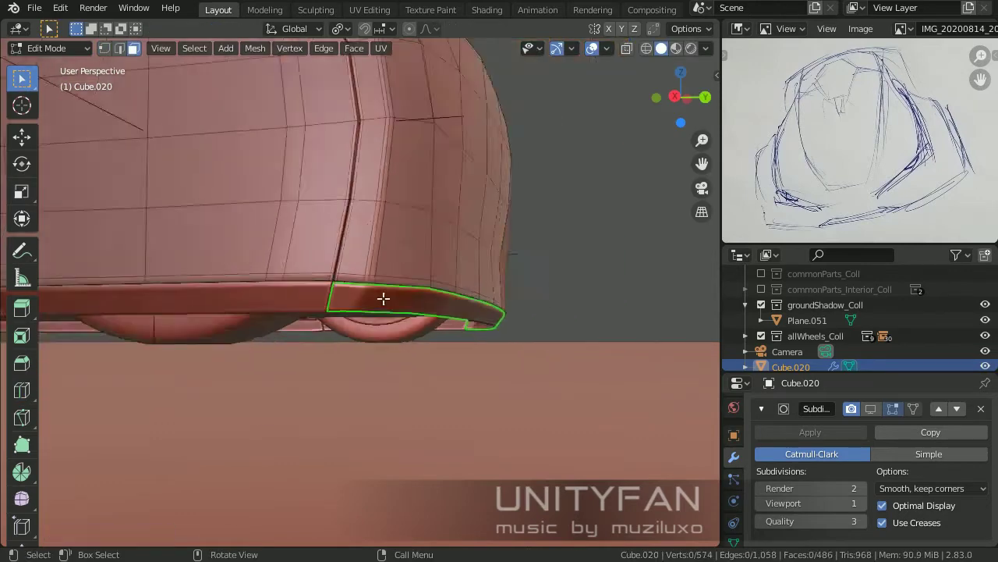
key("Tab")
mouse_move(383, 297)
middle_mouse_down()
mouse_move(440, 102)
mouse_move(451, 278)
middle_mouse_up()
scroll(450, 278, "up", 2)
left_click(663, 351)
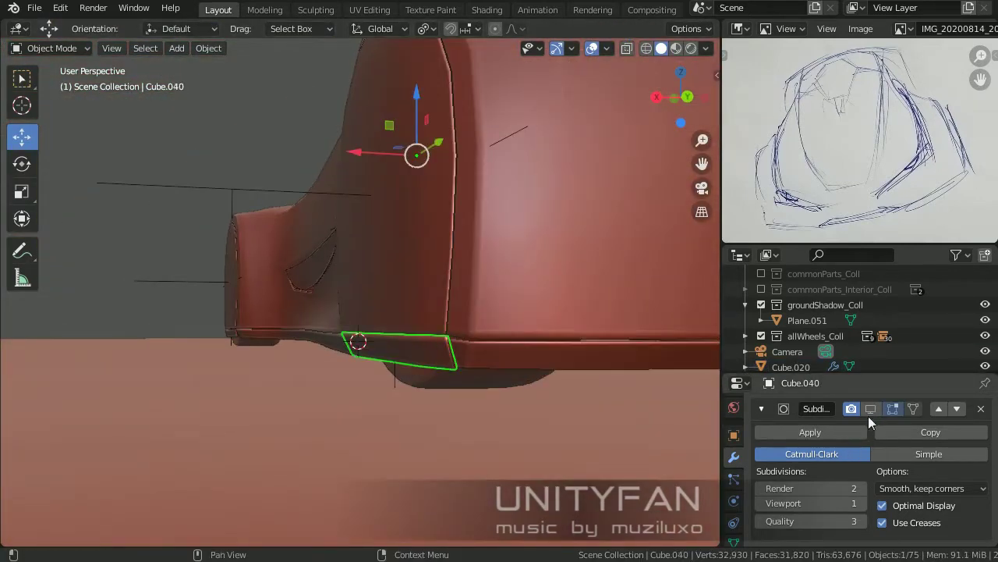
- Select the front lamp recess trim piece, Cube.028, on the car body
mouse_move(436, 327)
middle_mouse_down()
mouse_move(208, 339)
mouse_move(322, 354)
mouse_move(119, 392)
middle_mouse_up()
left_click(397, 388)
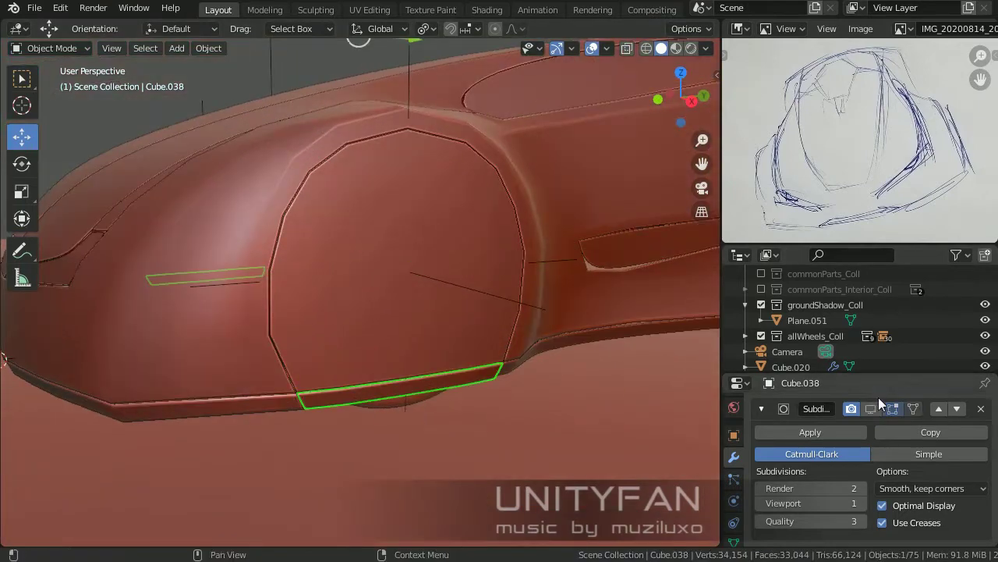
left_click(791, 367)
scroll(374, 297, "down", 5)
mouse_move(375, 297)
middle_mouse_down()
mouse_move(430, 292)
mouse_move(500, 304)
mouse_move(445, 328)
mouse_move(430, 310)
mouse_move(447, 341)
mouse_move(367, 185)
mouse_move(448, 290)
mouse_move(106, 275)
middle_mouse_up()
scroll(430, 331, "up", 3)
scroll(429, 325, "down", 3)
left_click(449, 291)
scroll(449, 286, "up", 4)
left_click(449, 286)
left_click(106, 276)
- Add an edge loop across the lamp recess in Edit Mode
key("Tab")
scroll(106, 276, "up", 4)
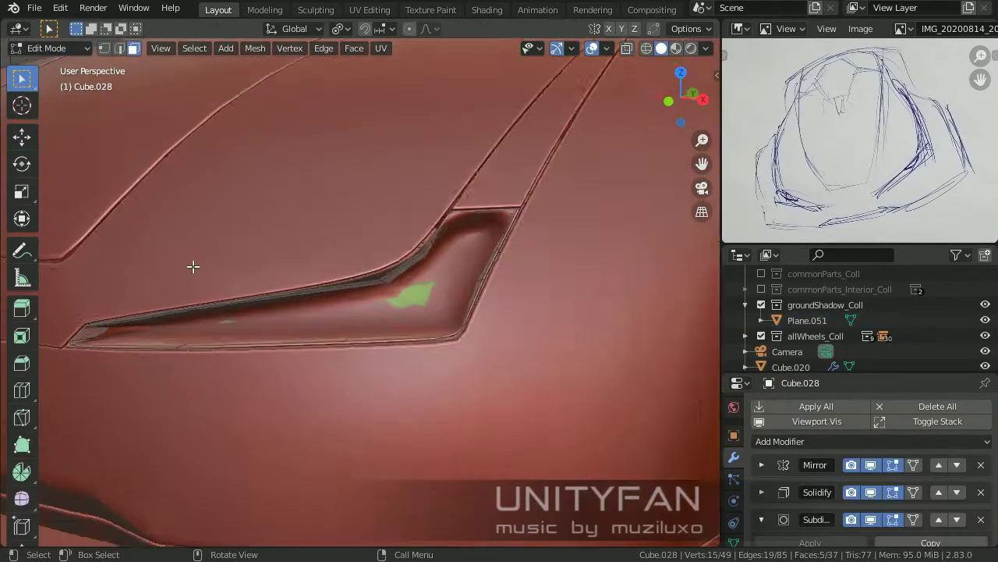
mouse_move(189, 260)
middle_mouse_down()
mouse_move(449, 372)
mouse_move(261, 294)
middle_mouse_up()
key("ctrl+r")
left_click(252, 282)
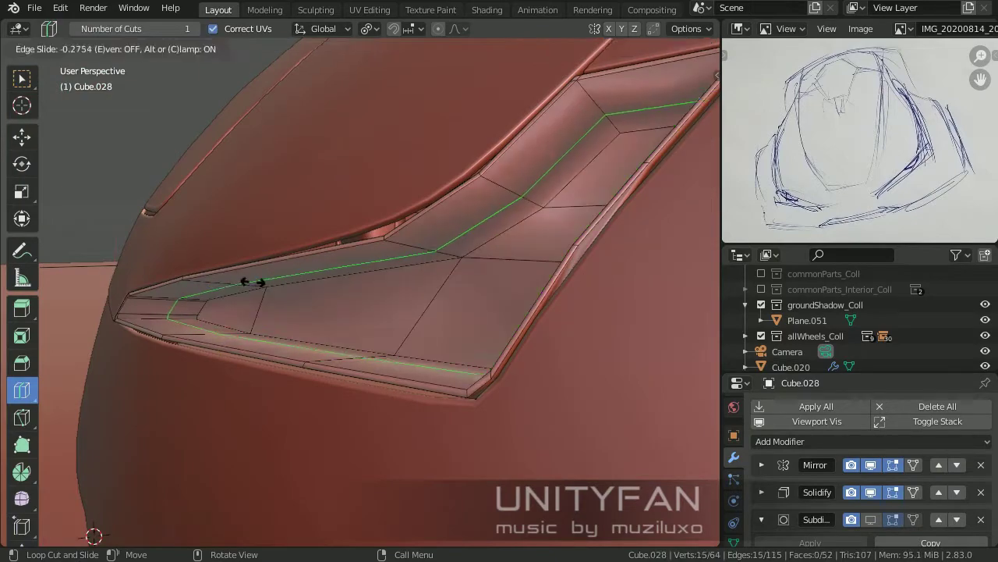
left_click(426, 299)
- Extrude the recess face into an inner block, scaled to 0.9407
scroll(352, 289, "down", 2)
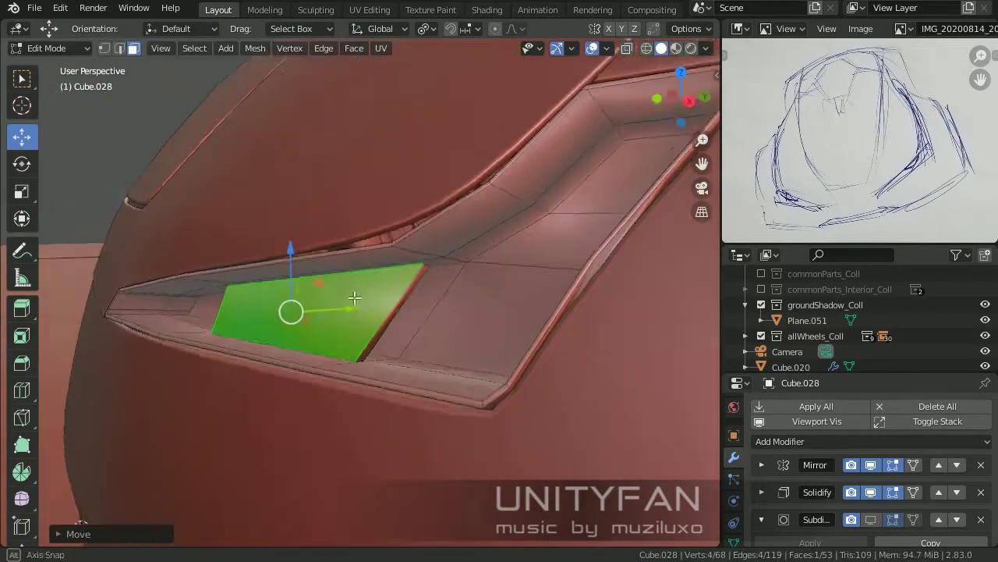
scroll(424, 278, "down", 2)
scroll(487, 290, "down", 2)
scroll(385, 278, "up", 4)
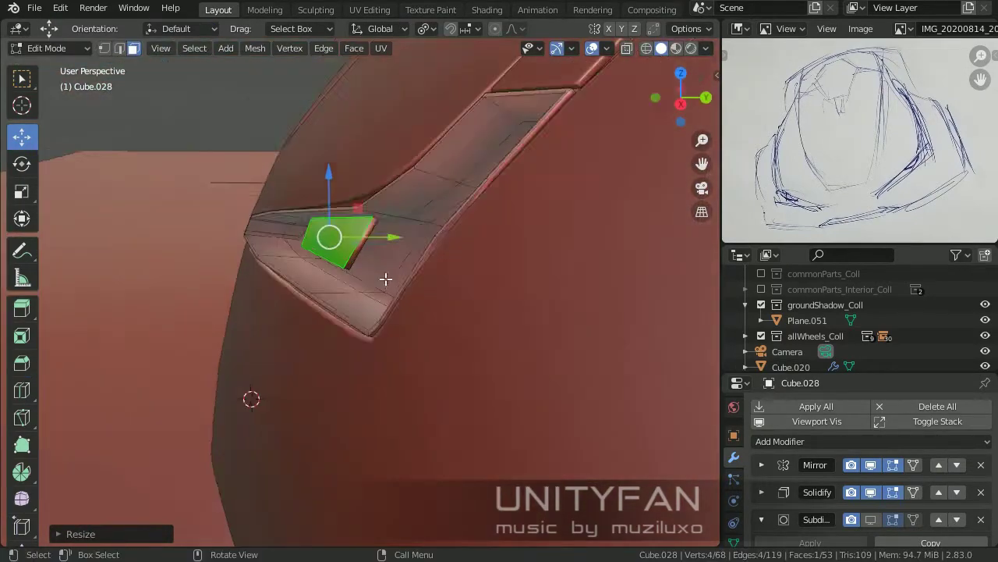
scroll(336, 195, "up", 2)
key("g")
key("e")
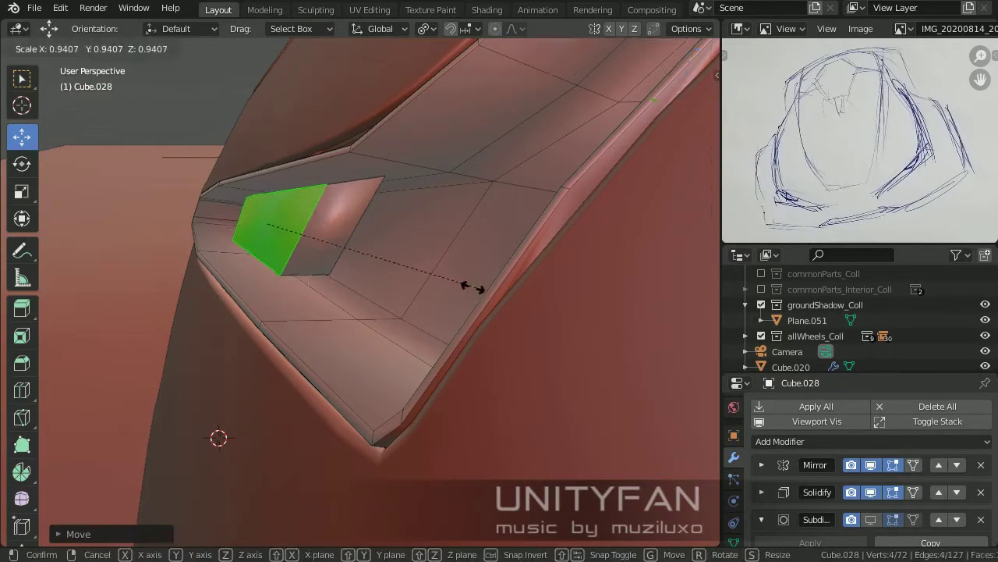
left_click(472, 288)
middle_click_drag(473, 288, 332, 234)
- Inspect the extruded insert from several angles, toggling Edit Mode off and back on
key("x")
key("Escape")
middle_click_drag(194, 201, 415, 246)
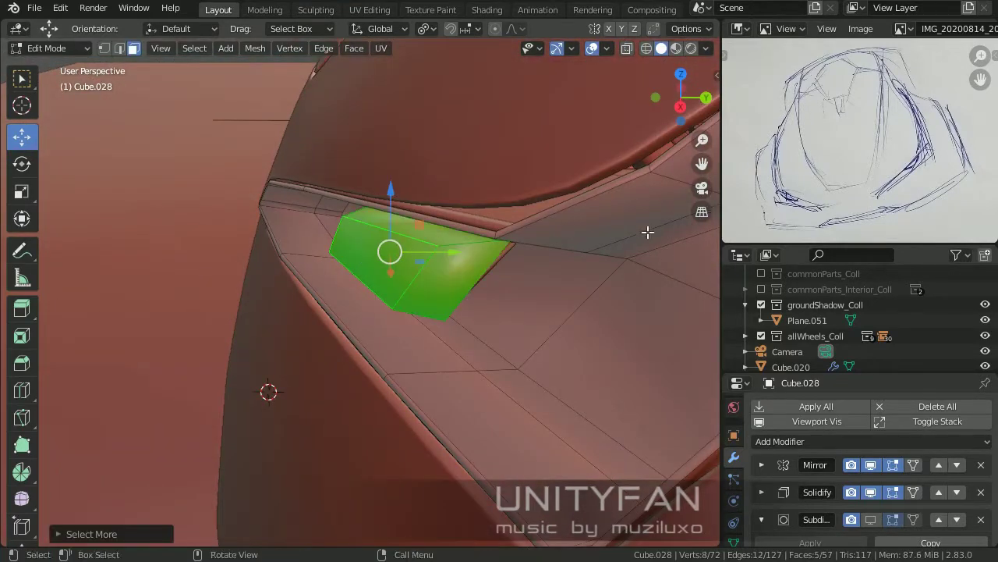
middle_click_drag(648, 231, 562, 234)
key("Tab")
scroll(562, 234, "up", 2)
key("Tab")
- Select the lamp-recess insert Cube.042 and switch into its Edit Mode
key("Tab")
left_click(535, 213)
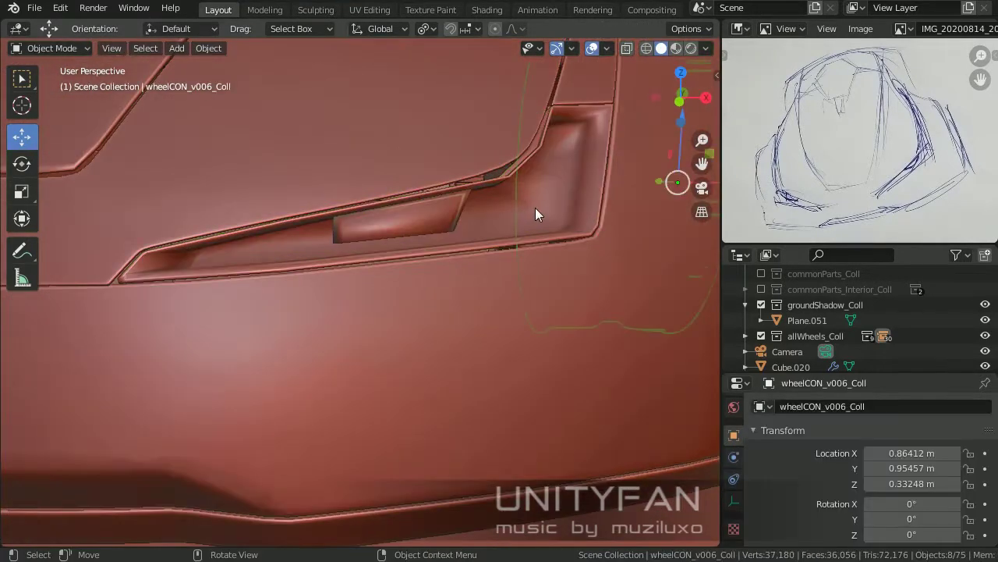
left_click(432, 230)
left_click(367, 223)
key("Tab")
scroll(367, 223, "down", 5)
scroll(406, 277, "up", 5)
key("Tab")
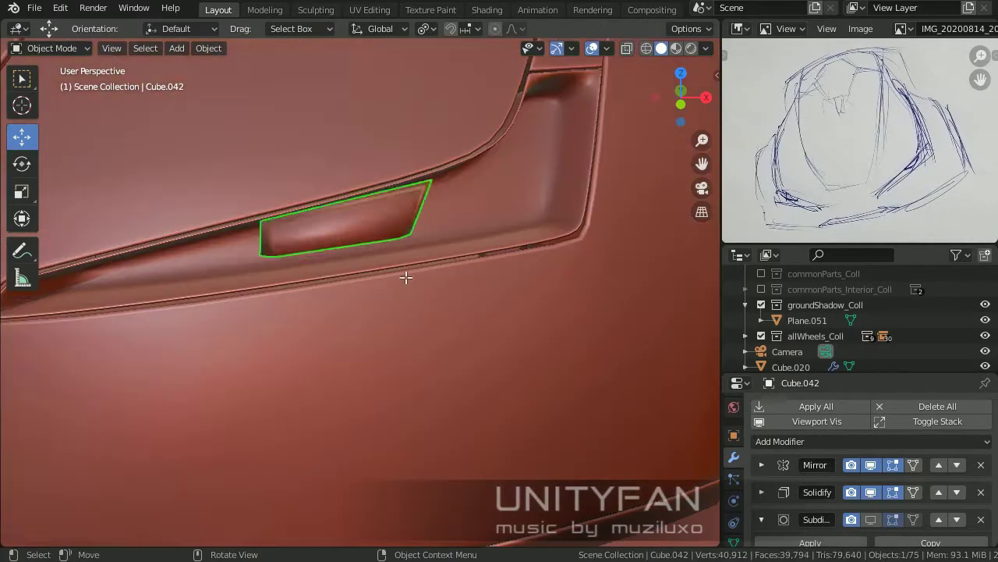
middle_click_drag(424, 171, 307, 177)
key("Escape")
key("Tab")
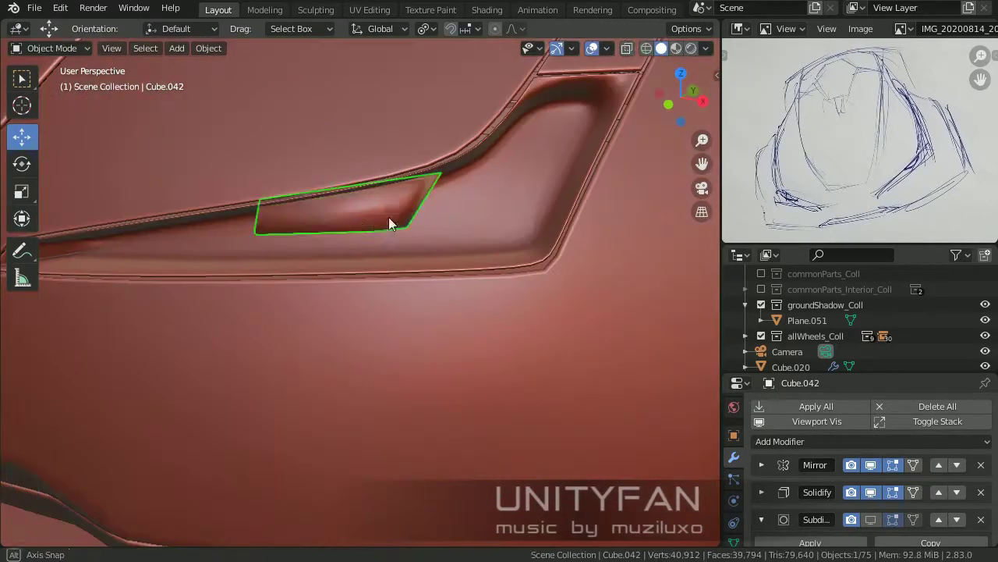
middle_click_drag(388, 217, 286, 147)
- Add an extra edge loop near the end of the insert
key("Tab")
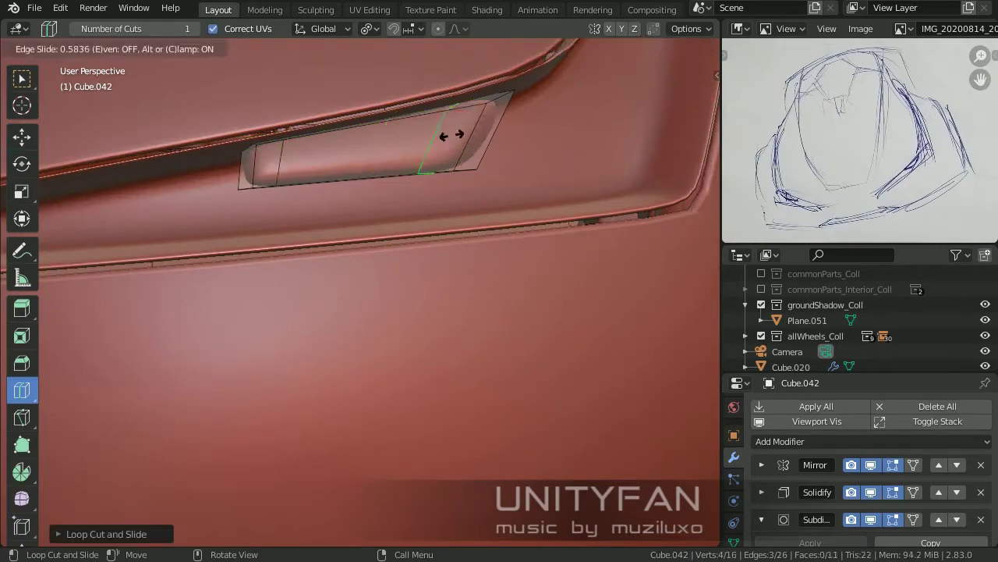
left_click(450, 134)
key("Tab")
scroll(416, 201, "down", 5)
middle_click_drag(417, 201, 334, 245)
scroll(390, 250, "up", 5)
- Move the insert's selected edge so it sits inside the recess
key("Tab")
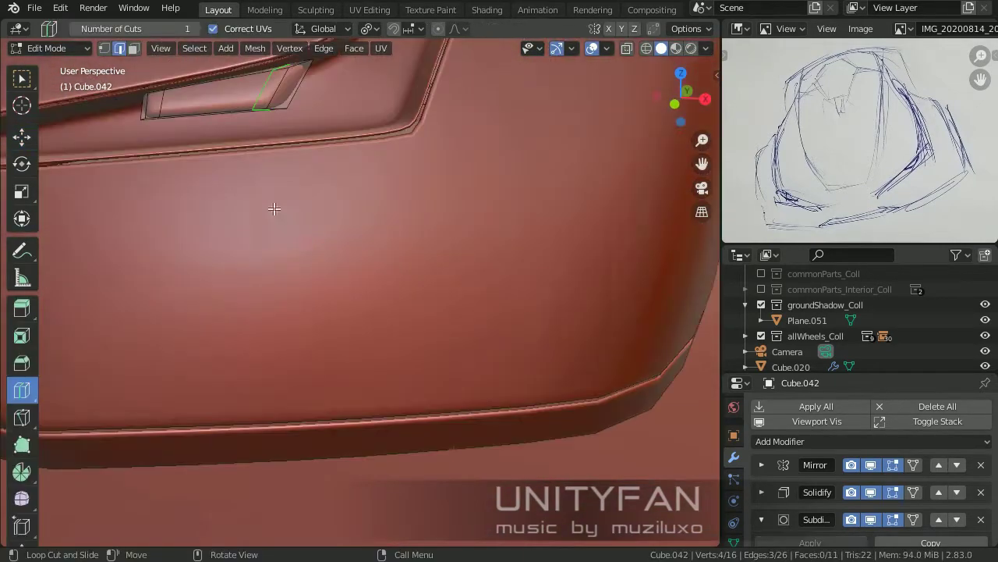
middle_click_drag(275, 209, 99, 49)
left_click(242, 275)
mouse_move(242, 275)
middle_mouse_down()
mouse_move(205, 283)
mouse_move(368, 232)
mouse_move(468, 278)
mouse_move(327, 279)
mouse_move(339, 289)
middle_mouse_up()
key("Tab")
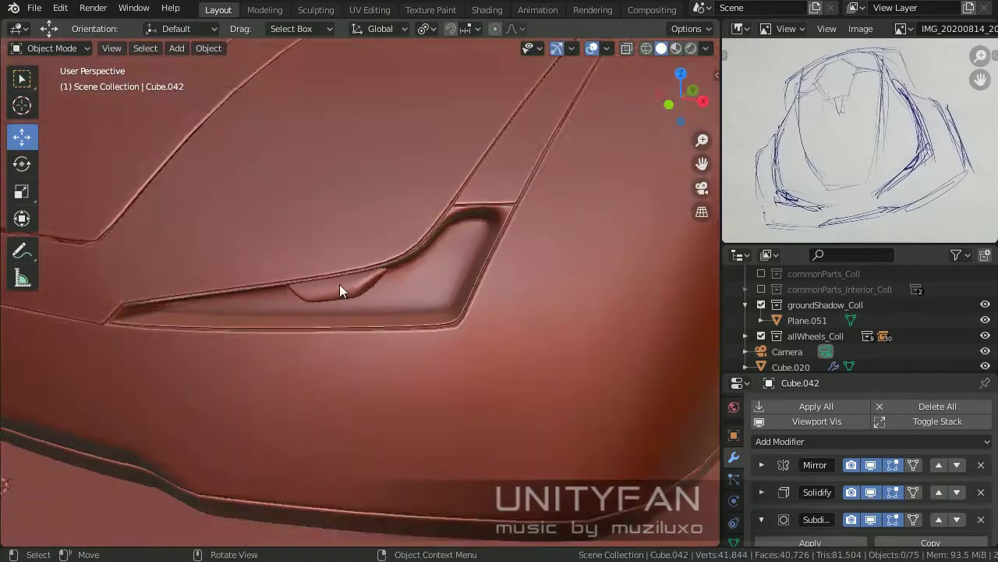
scroll(338, 290, "down", 5)
scroll(454, 272, "up", 5)
- Turn on X-ray and move the hidden vertices to fit the insert into the headlight recess
key("Tab")
mouse_move(345, 252)
middle_mouse_down()
mouse_move(209, 96)
mouse_move(434, 151)
mouse_move(328, 172)
mouse_move(471, 155)
mouse_move(473, 222)
mouse_move(444, 227)
mouse_move(490, 224)
mouse_move(387, 235)
middle_mouse_up()
key("alt+z")
key("alt+z")
key("g")
left_click(339, 169)
key("Tab")
scroll(339, 169, "down", 5)
left_click(443, 227)
- Add a new cube beside the car and select all its faces
key("shift+a")
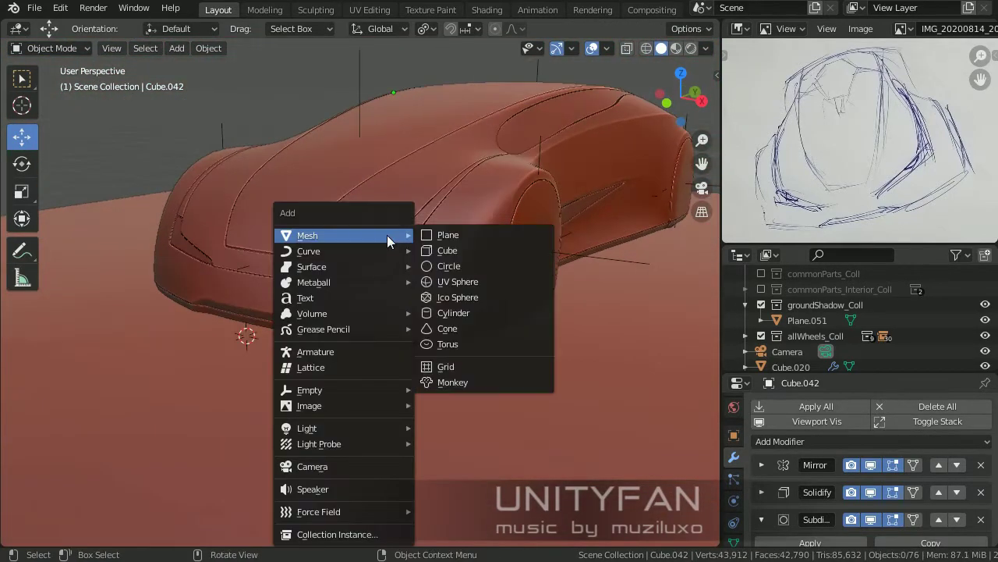
left_click(441, 254)
key("Tab")
mouse_move(406, 280)
middle_mouse_down()
mouse_move(345, 229)
mouse_move(293, 295)
middle_mouse_up()
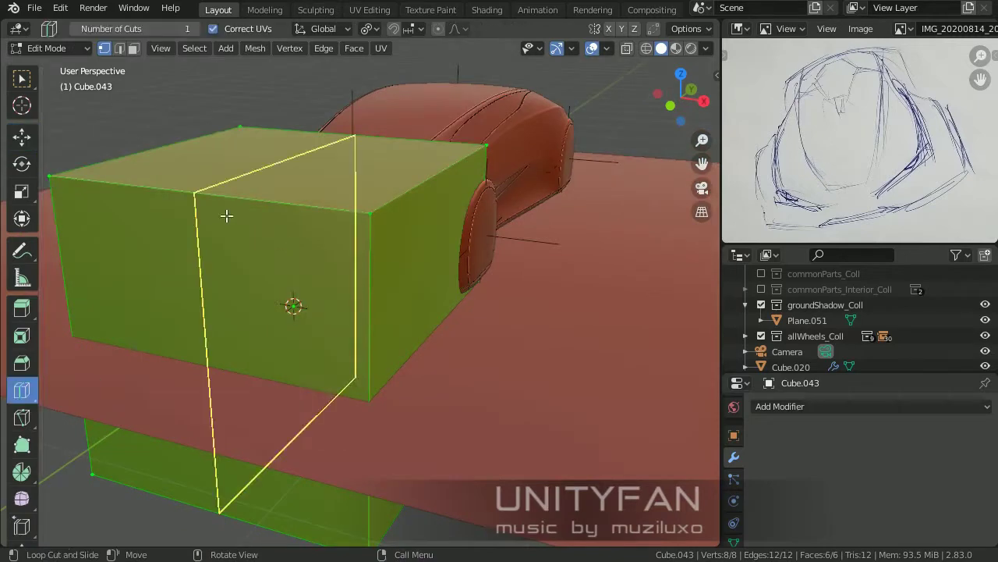
mouse_move(210, 172)
middle_mouse_down()
mouse_move(185, 241)
mouse_move(294, 258)
mouse_move(232, 251)
mouse_move(445, 214)
mouse_move(520, 355)
mouse_move(441, 256)
middle_mouse_up()
key("ctrl+z")
key("ctrl+z")
key("Tab")
key("a")
key("z")
key("Tab")
scroll(441, 257, "up", 3)
- Give the new blocker cube a Mirror modifier
middle_click_drag(340, 278, 818, 392)
left_click(818, 406)
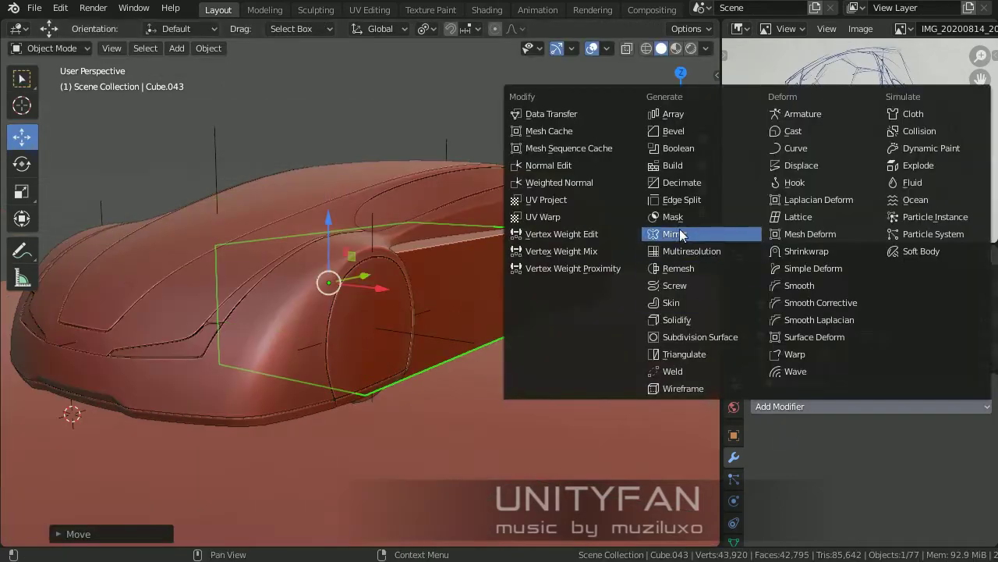
left_click(680, 234)
mouse_move(680, 234)
middle_mouse_down()
mouse_move(475, 283)
mouse_move(305, 248)
middle_mouse_up()
- Extrude the blocker's end face and cut a new edge loop across it
key("Tab")
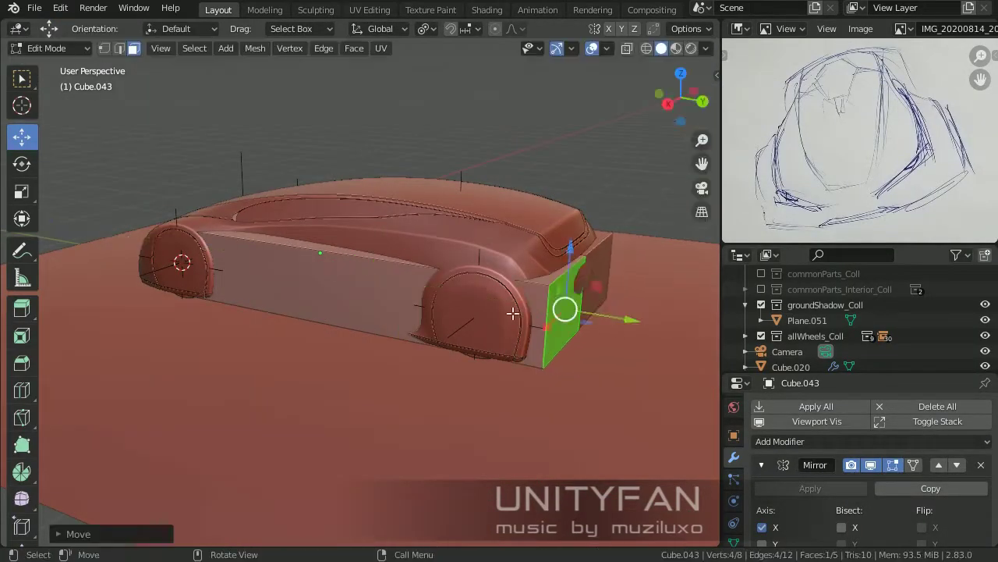
middle_click_drag(513, 313, 356, 238)
key("e")
left_click(257, 290)
middle_click_drag(257, 289, 292, 250)
left_click(22, 390)
left_click(292, 234)
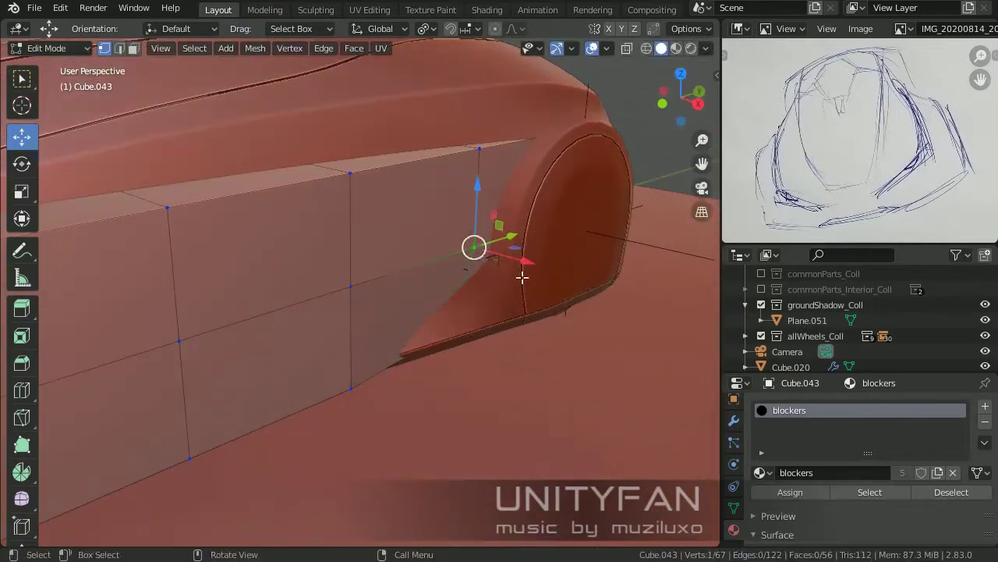
- Raise a vertex along Z and shift vertices along X to shape the blocker
key("g")
key("z")
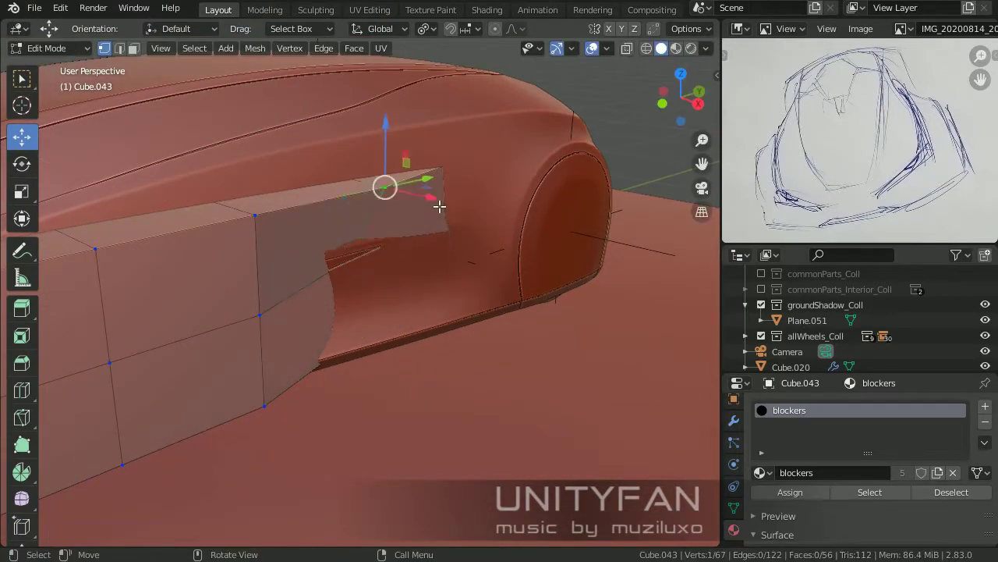
left_click(486, 177)
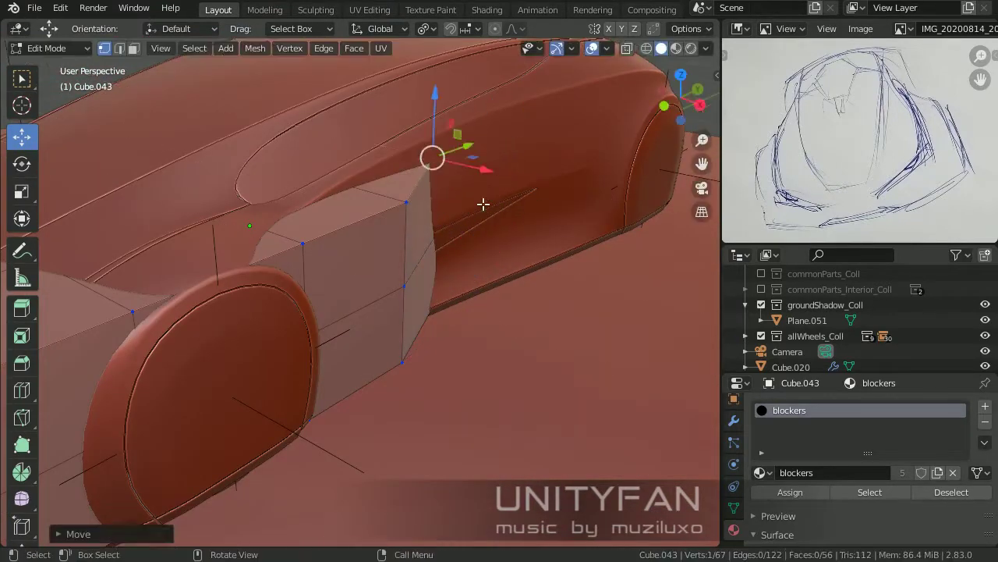
key("g")
key("x")
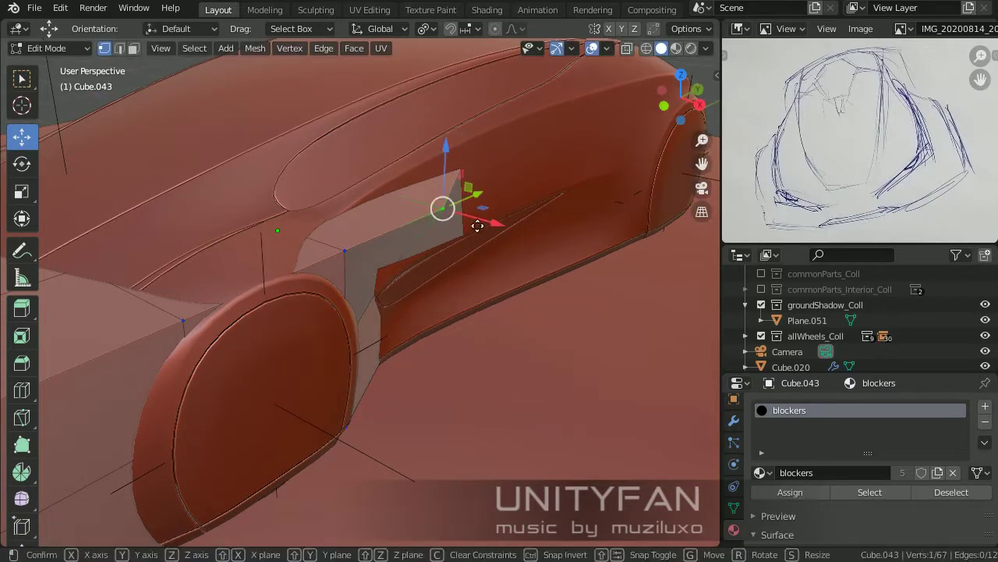
left_click(477, 225)
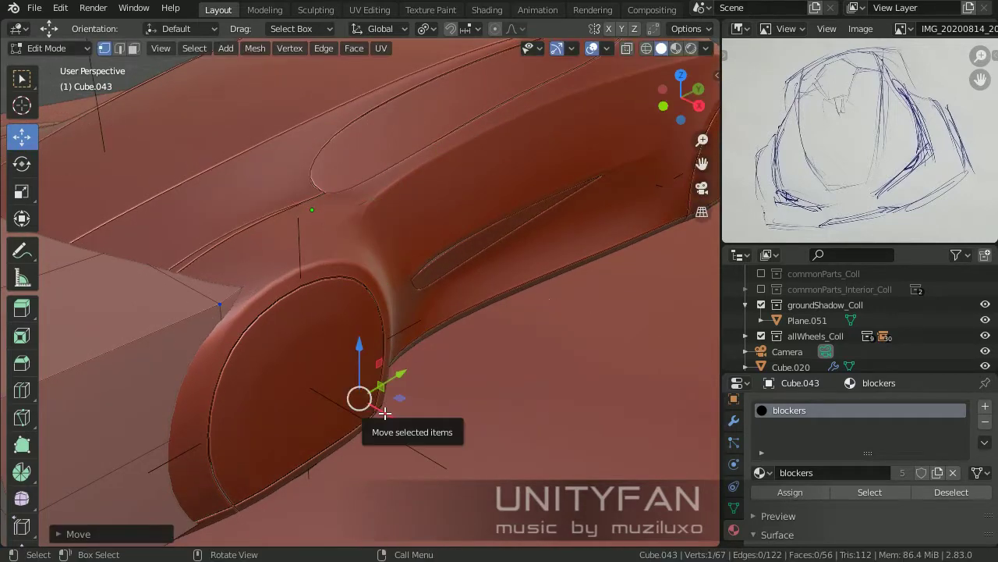
- Move two corner vertices, constrained to a plane, to fit the blocker around the front wheel arch
scroll(384, 414, "down", 5)
middle_click_drag(384, 413, 406, 345)
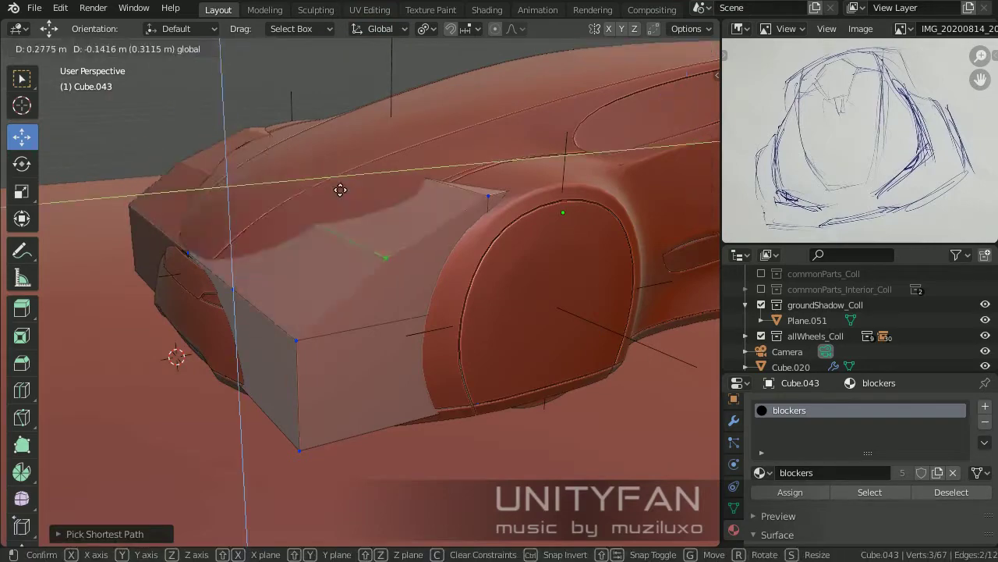
left_click(340, 189)
mouse_move(285, 241)
middle_mouse_down()
mouse_move(486, 391)
mouse_move(354, 503)
middle_mouse_up()
left_click(487, 392, "shift")
mouse_move(373, 342)
middle_mouse_down()
mouse_move(439, 272)
mouse_move(234, 226)
middle_mouse_up()
key("g")
key("shift+z")
left_click(279, 270)
mouse_move(279, 270)
middle_mouse_down()
mouse_move(357, 289)
mouse_move(331, 254)
mouse_move(379, 250)
mouse_move(436, 276)
mouse_move(273, 214)
middle_mouse_up()
- Select the headlight piece and toggle its Edit Mode on and off
key("Tab")
left_click(441, 234)
key("Tab")
key("Tab")
scroll(332, 254, "down", 5)
key("Tab")
key("Tab")
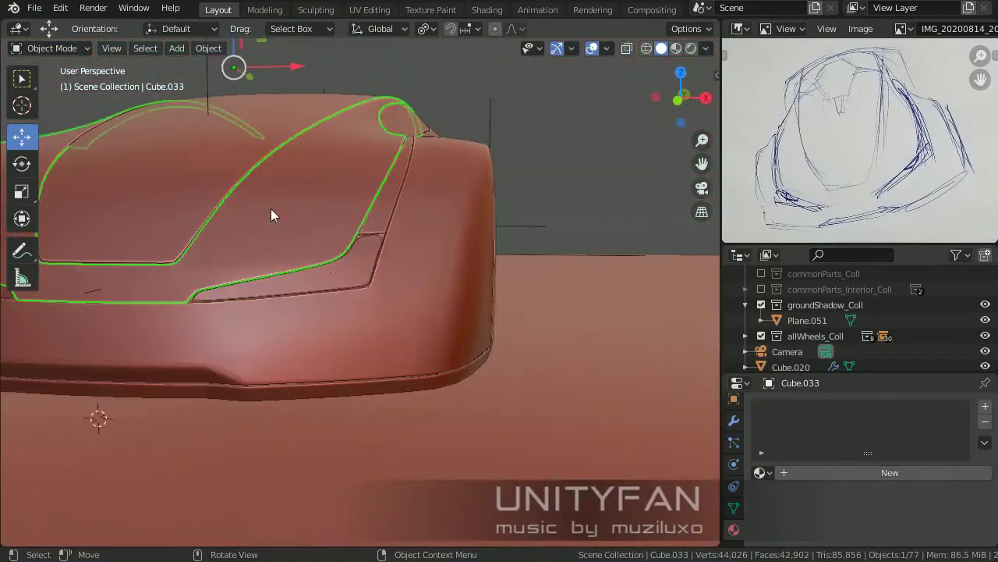
- Add an edge loop to the headlight cover Cube.036 in Edit Mode
key("Tab")
scroll(272, 214, "up", 4)
mouse_move(416, 280)
middle_mouse_down()
mouse_move(382, 243)
mouse_move(339, 323)
mouse_move(495, 265)
mouse_move(364, 260)
middle_mouse_up()
key("Tab")
left_click(338, 323)
key("Tab")
key("Tab")
middle_click_drag(422, 270, 434, 267)
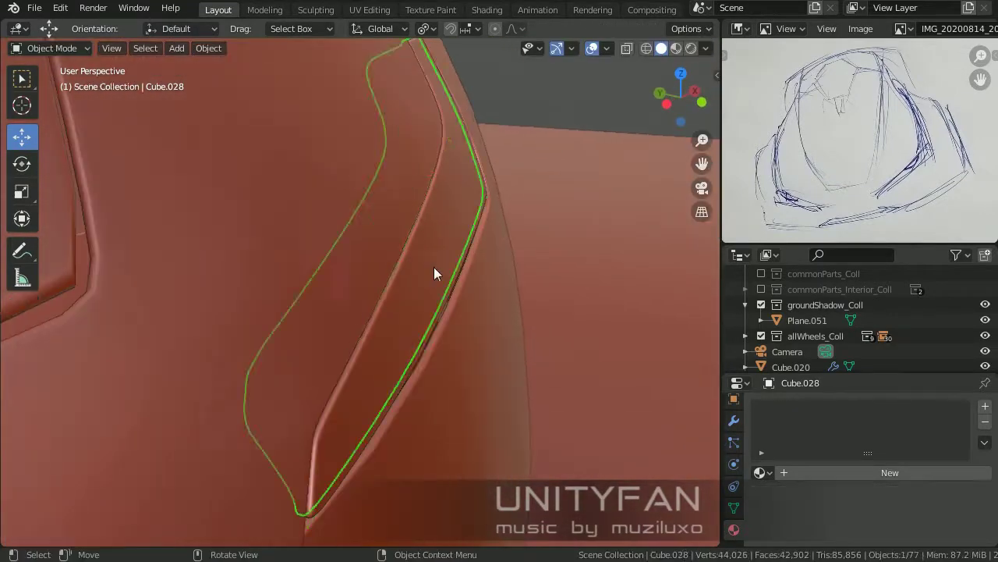
left_click(22, 389)
middle_click_drag(35, 382, 56, 187)
left_click(473, 252)
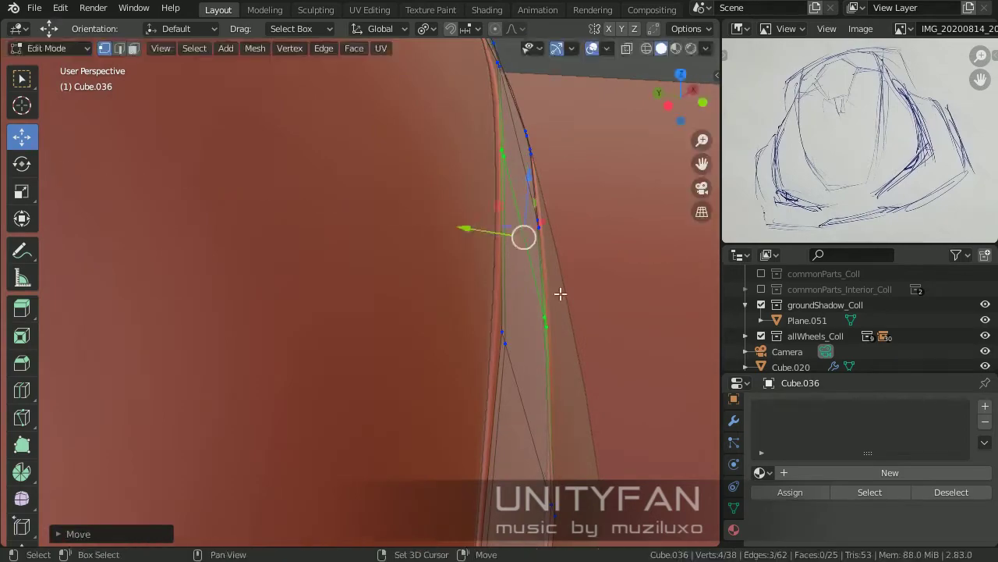
- Pull a vertex on the cover's edge inward to tighten it
key("g")
key("Escape")
middle_click_drag(560, 293, 473, 317)
left_click(473, 318)
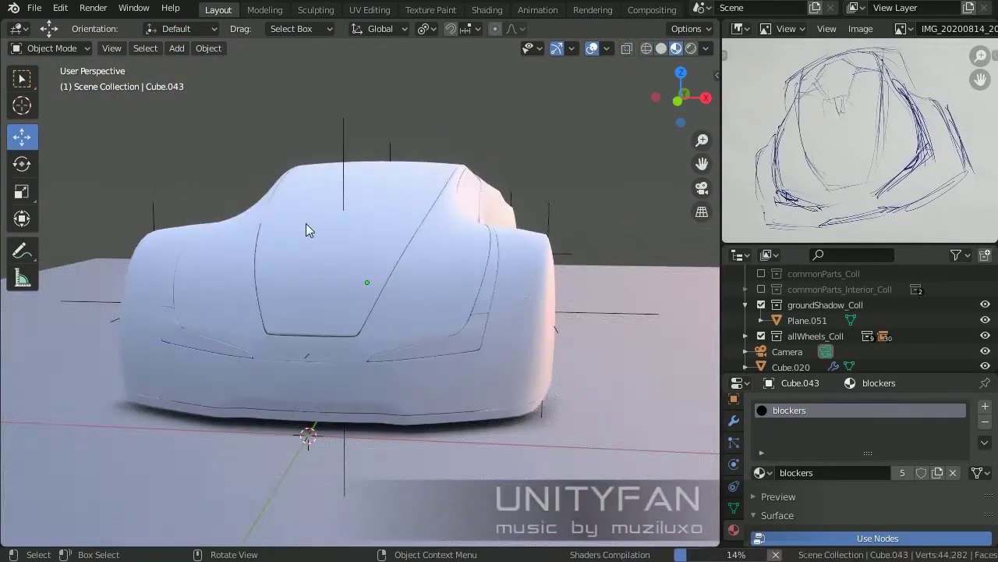
mouse_move(306, 230)
middle_mouse_down()
mouse_move(488, 218)
mouse_move(535, 273)
mouse_move(382, 290)
mouse_move(472, 324)
mouse_move(397, 328)
mouse_move(421, 357)
mouse_move(429, 342)
mouse_move(392, 376)
mouse_move(336, 334)
mouse_move(457, 348)
mouse_move(463, 362)
middle_mouse_up()
- Apply the red body paint material to the car body
scroll(772, 298, "up", 2)
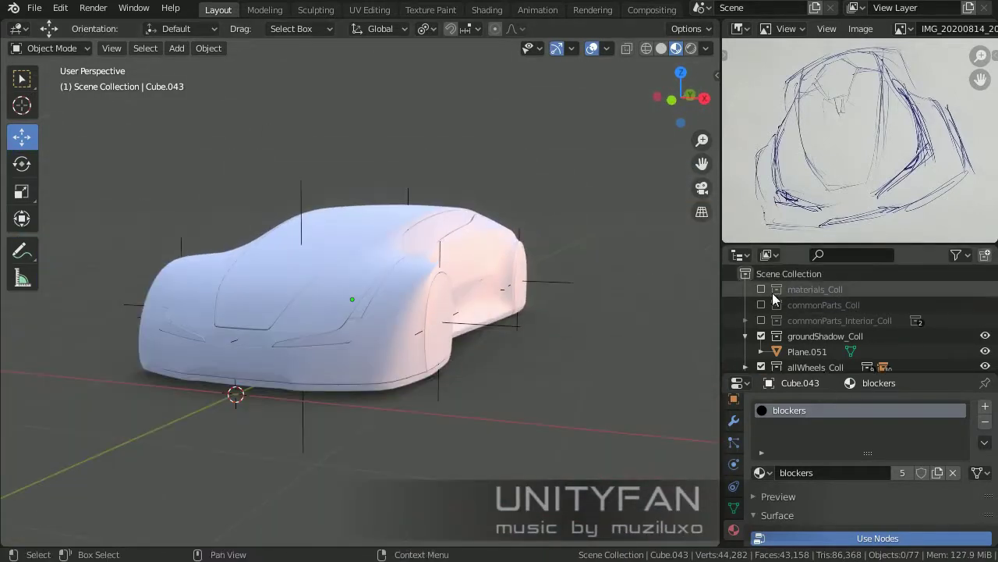
scroll(439, 298, "down", 3)
scroll(415, 312, "up", 1)
middle_click_drag(440, 298, 376, 357)
scroll(377, 357, "up", 3)
left_click(256, 423)
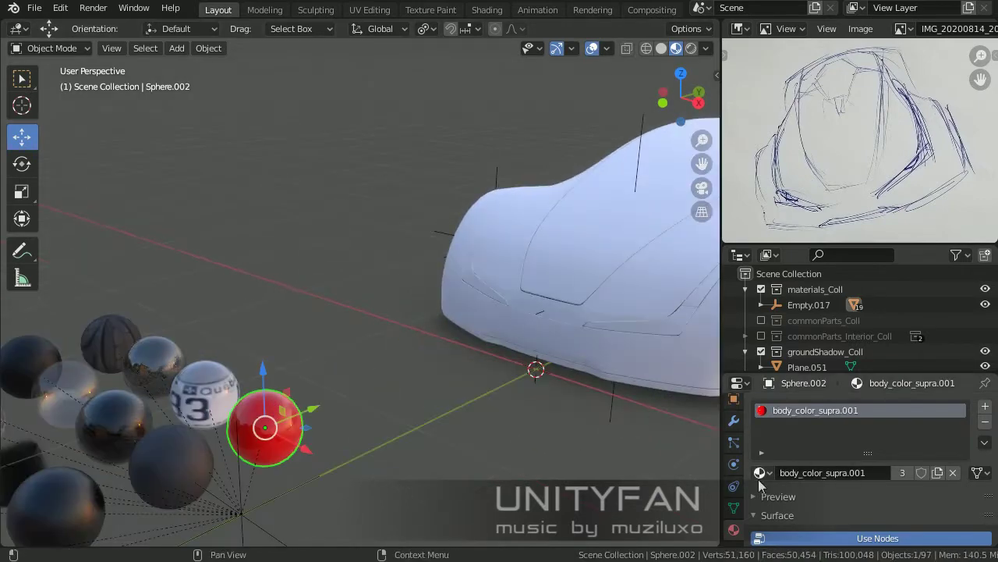
scroll(466, 334, "up", 2)
scroll(467, 334, "down", 2)
mouse_move(466, 334)
middle_mouse_down()
mouse_move(535, 286)
mouse_move(207, 379)
middle_mouse_up()
- Apply the glass material to the car's roof
scroll(207, 379, "down", 3)
left_click(207, 379)
scroll(468, 358, "up", 4)
left_click_drag(440, 212, 440, 214)
middle_click_drag(440, 214, 578, 341)
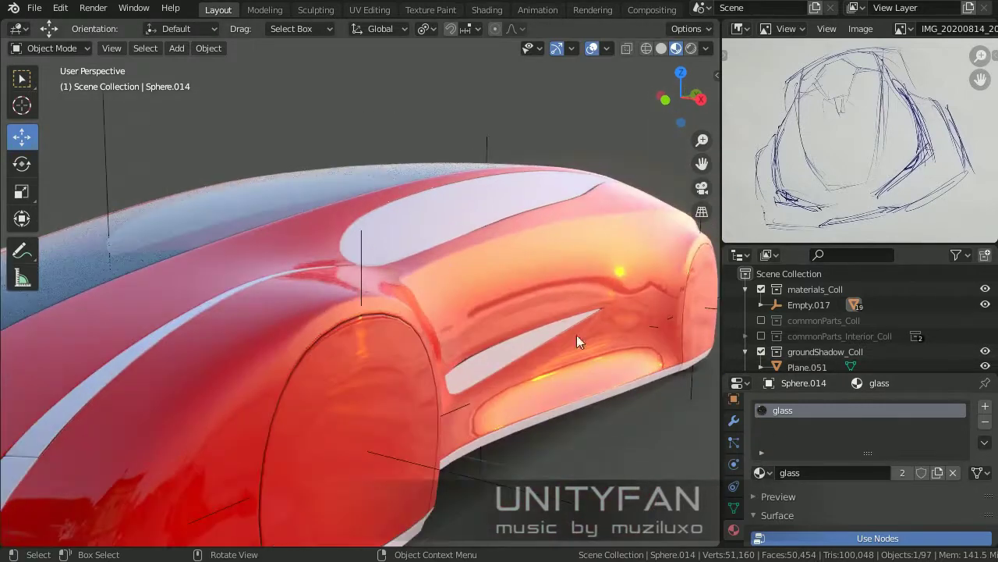
middle_click_drag(435, 211, 468, 290)
- Apply plasticMatte to the lower side trim and another trim piece
scroll(468, 289, "down", 3)
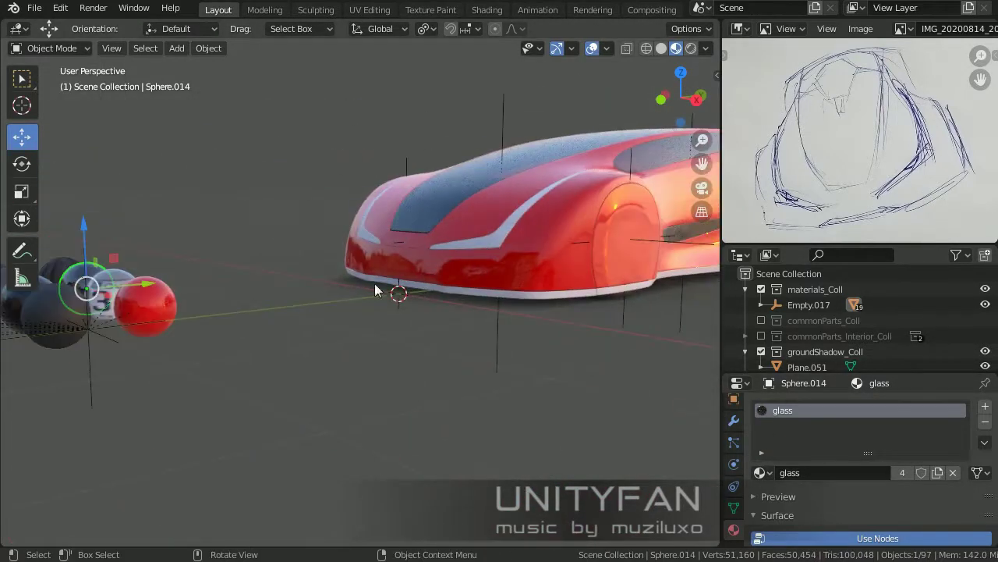
left_click(286, 310)
scroll(286, 311, "up", 3)
scroll(500, 397, "up", 2)
left_click_drag(286, 311, 415, 334)
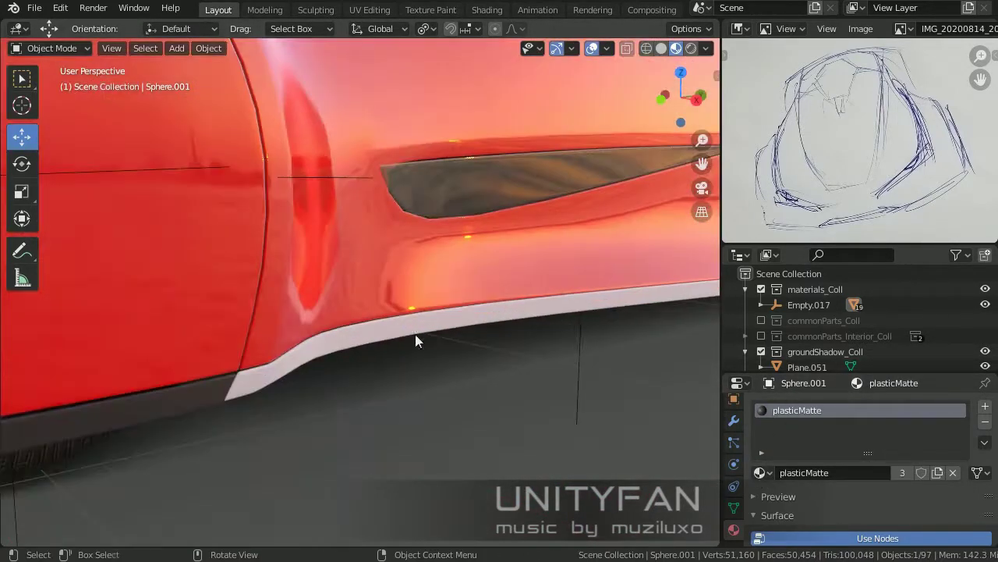
left_click_drag(335, 343, 335, 344)
scroll(277, 344, "down", 3)
scroll(277, 344, "up", 3)
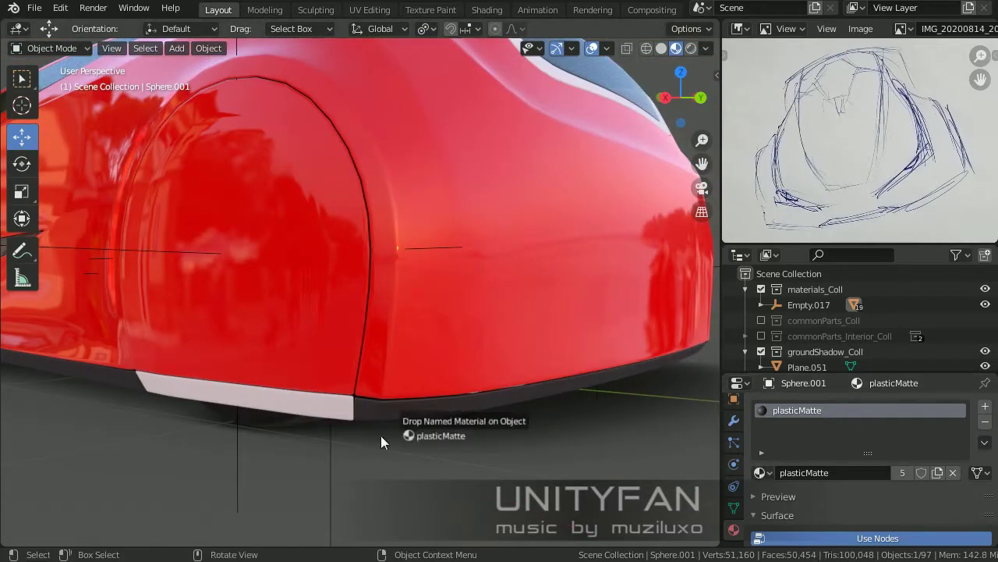
- Select the rear window trim piece and inspect its base colour
middle_click_drag(381, 435, 338, 464)
left_click(478, 394)
scroll(477, 393, "up", 3)
scroll(808, 517, "down", 5)
left_click(925, 443)
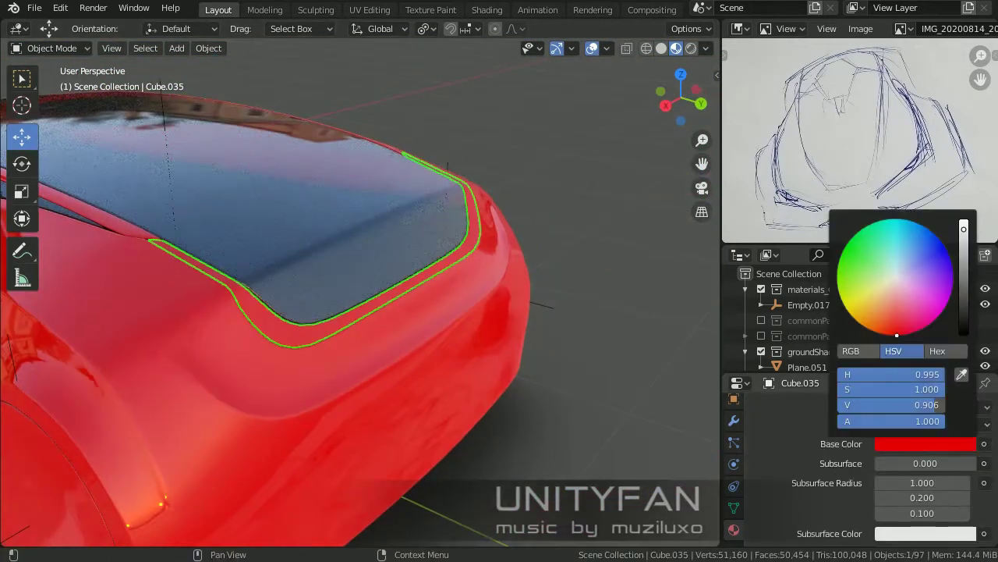
scroll(218, 351, "down", 3)
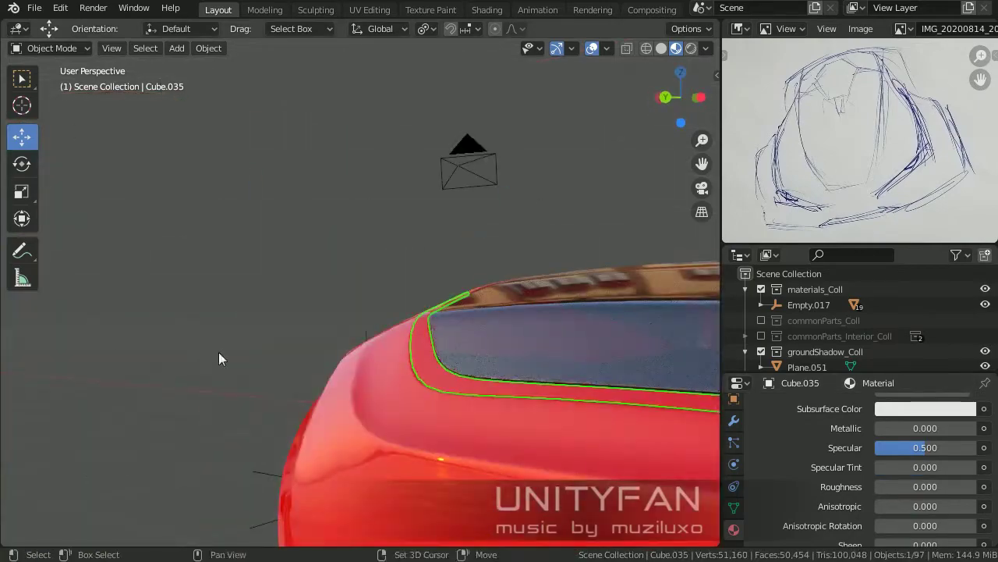
scroll(211, 335, "down", 3)
- Apply plasticShiny to the hood stripes and plasticMatte to another body trim
mouse_move(336, 298)
middle_mouse_down()
mouse_move(402, 366)
mouse_move(276, 328)
middle_mouse_up()
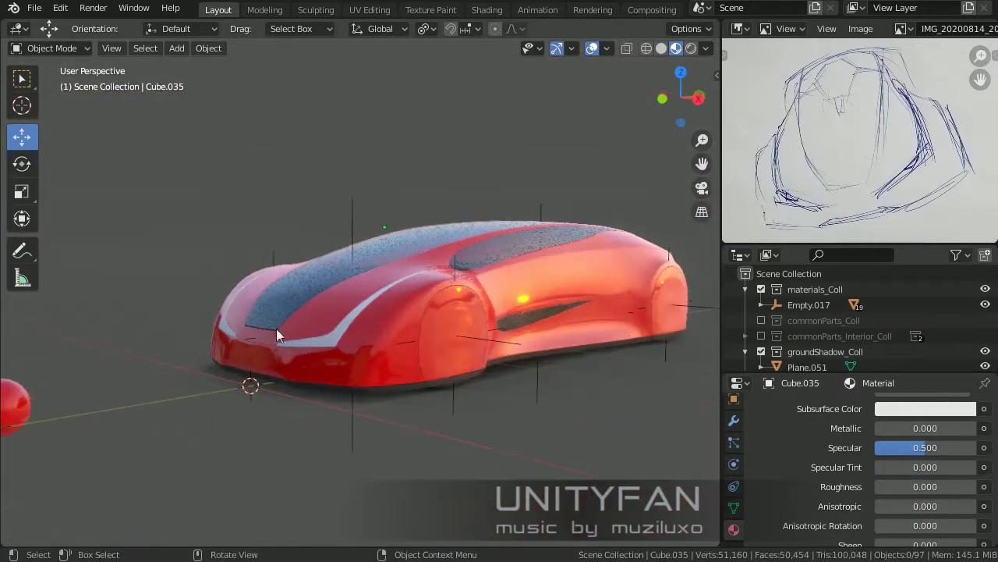
scroll(276, 328, "down", 3)
left_click(258, 383)
scroll(634, 387, "up", 5)
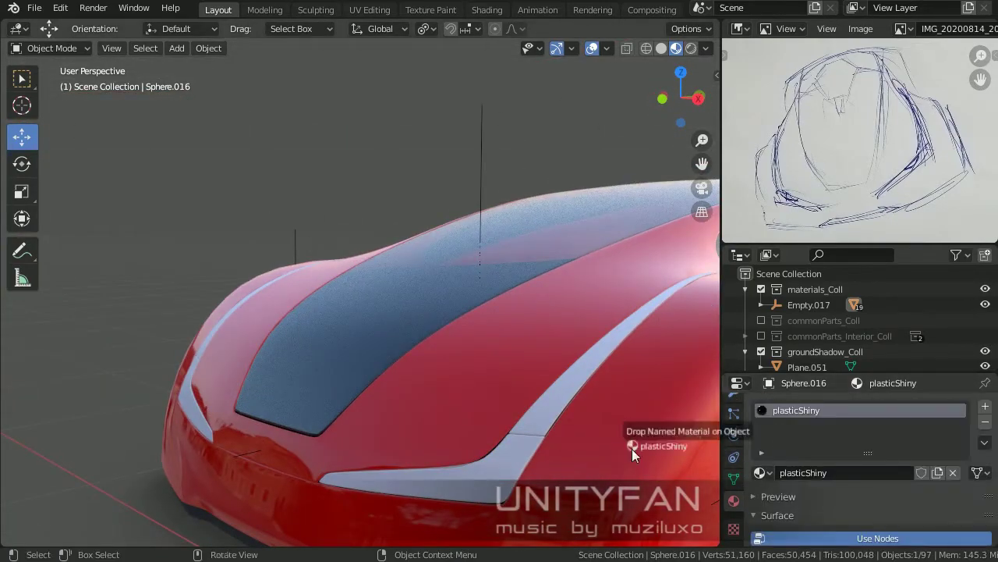
left_click_drag(632, 449, 434, 299)
scroll(434, 299, "down", 5)
scroll(599, 309, "up", 5)
mouse_move(163, 459)
left_mouse_down()
mouse_move(599, 309)
mouse_move(498, 342)
left_mouse_up()
scroll(408, 251, "down", 5)
- Pick the plasticShiny and headlightCovers material samples near the wheel arch
middle_click_drag(408, 251, 450, 229)
scroll(450, 229, "down", 2)
left_click(147, 429)
scroll(620, 390, "up", 5)
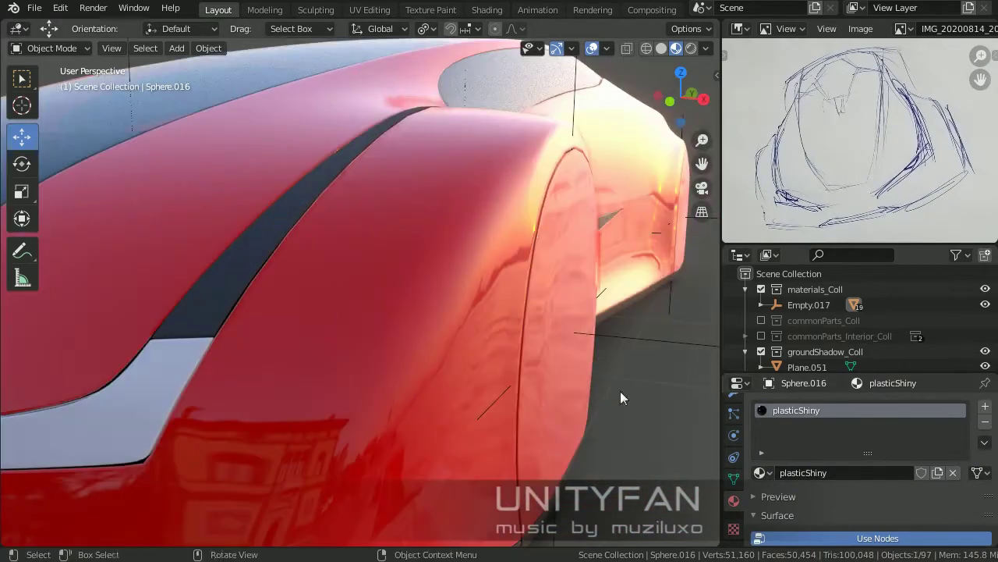
scroll(620, 391, "down", 5)
left_click(94, 457)
scroll(390, 327, "up", 5)
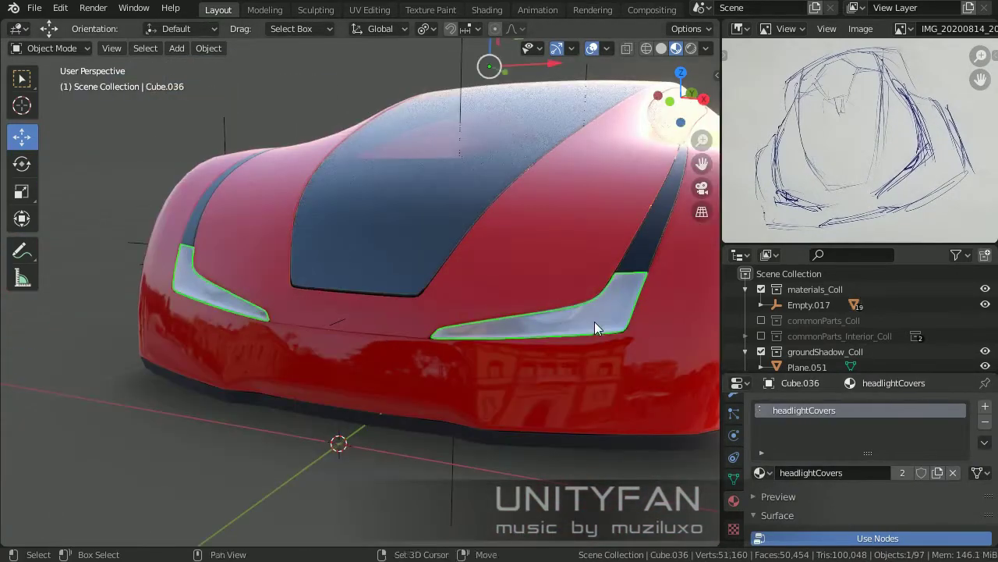
scroll(574, 328, "down", 5)
- Pick the plasticMatte sample, then apply the chrome material to a car part
left_click(336, 341)
scroll(415, 329, "up", 5)
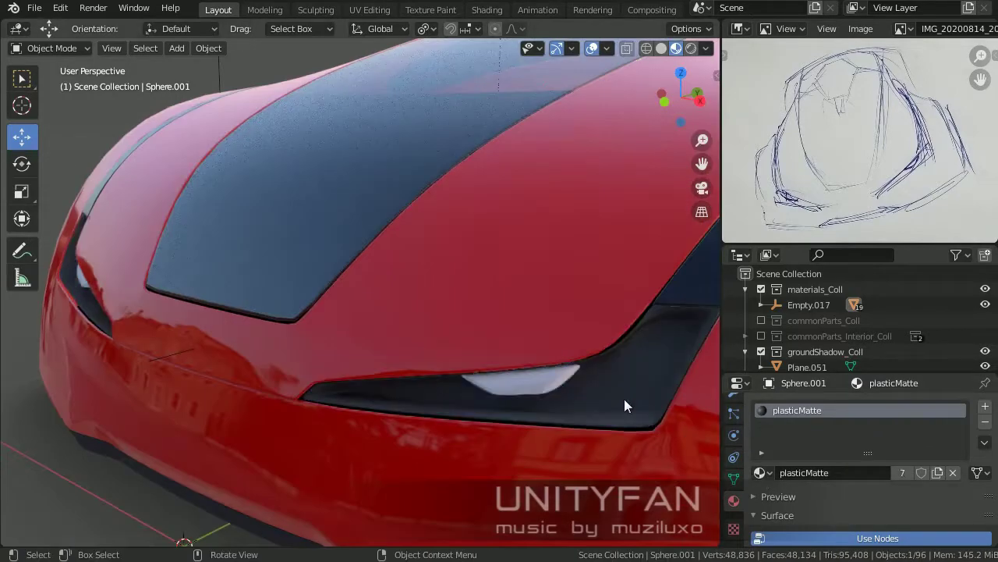
scroll(624, 398, "down", 5)
left_click(257, 344)
scroll(548, 309, "up", 5)
left_click_drag(788, 410, 434, 351)
mouse_move(435, 351)
middle_mouse_down()
mouse_move(460, 287)
mouse_move(439, 301)
mouse_move(325, 294)
mouse_move(392, 276)
mouse_move(352, 313)
mouse_move(445, 339)
mouse_move(314, 322)
mouse_move(453, 295)
mouse_move(530, 299)
mouse_move(579, 325)
mouse_move(418, 224)
mouse_move(421, 347)
mouse_move(478, 357)
middle_mouse_up()
scroll(377, 328, "up", 3)
- Edit the Cube.036 headlight cover mesh, growing its vertex selection and moving vertices
left_click(372, 298)
key("Tab")
scroll(372, 298, "up", 3)
scroll(414, 314, "up", 2)
key("ctrl+KP_Add")
key("Escape")
key("Tab")
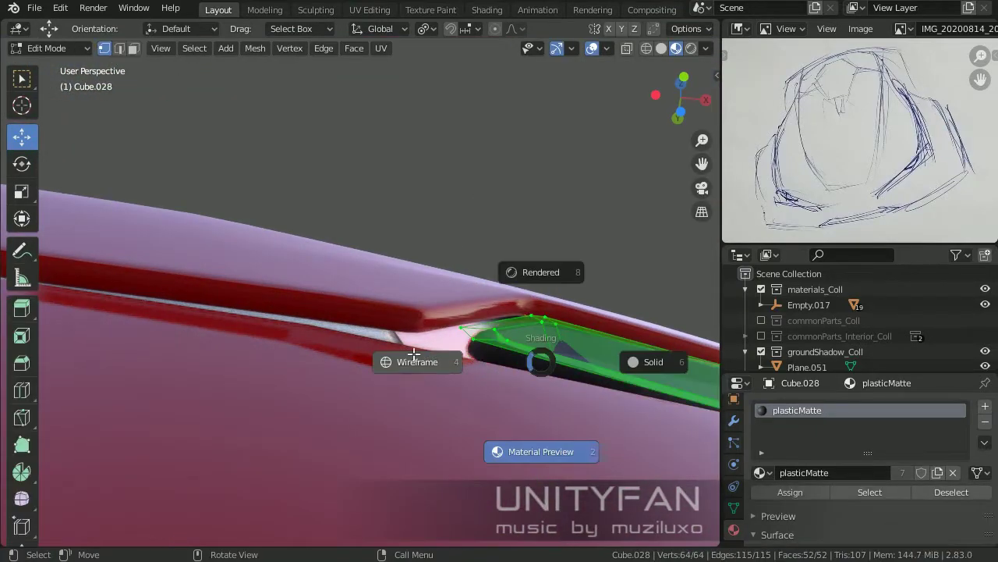
key("Escape")
key("ctrl+z")
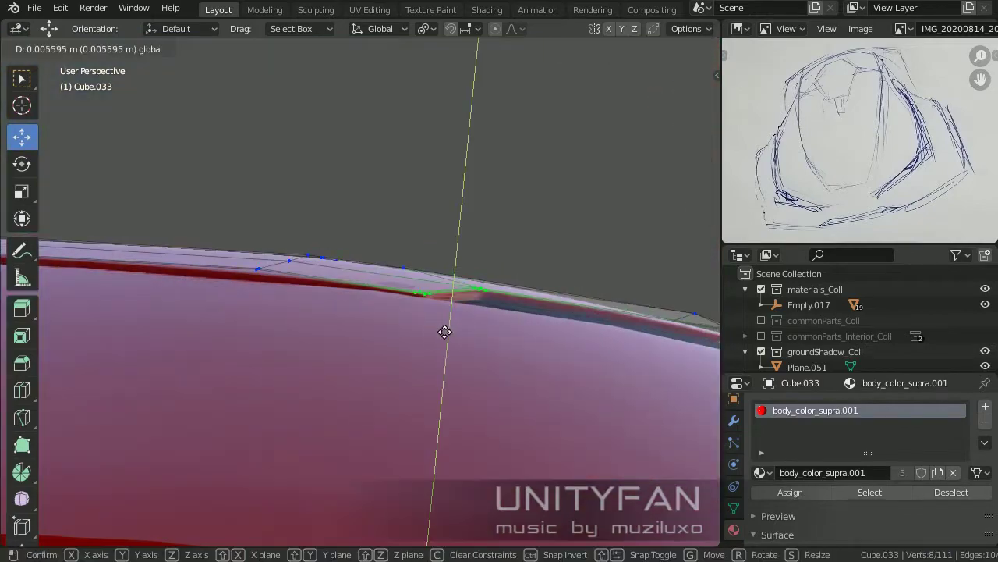
left_click(445, 331)
middle_click_drag(444, 332, 408, 327)
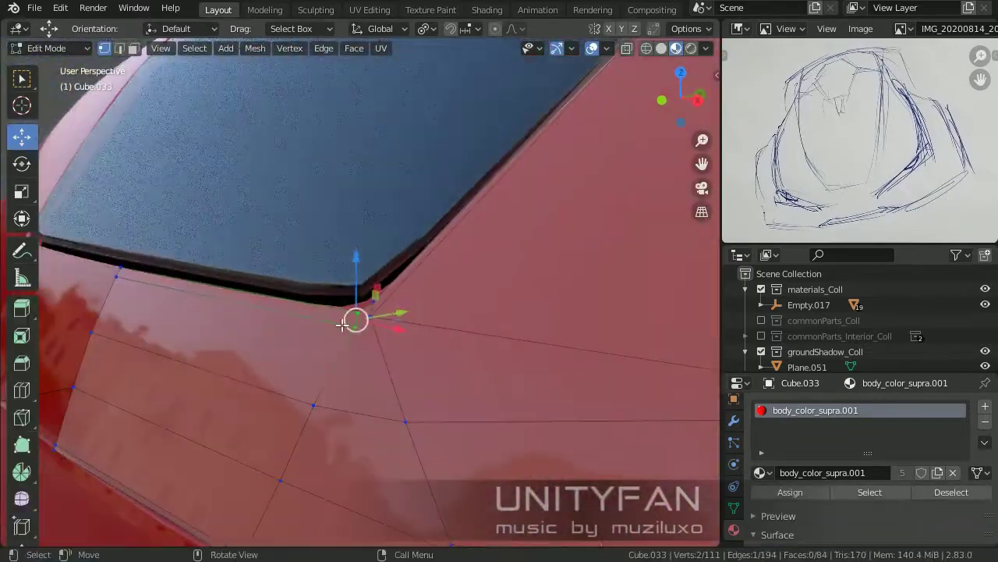
- Move the Cube.033 body vertices along the headlight edge and return to Object Mode
key("g")
left_click(465, 361)
middle_click_drag(465, 361, 405, 313)
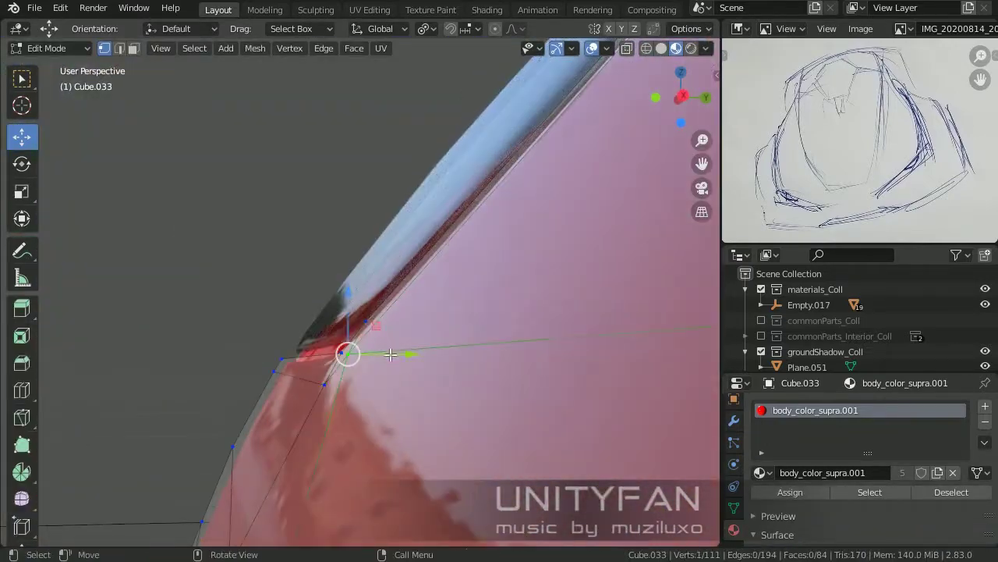
key("Tab")
mouse_move(409, 256)
middle_mouse_down()
mouse_move(481, 281)
mouse_move(532, 341)
middle_mouse_up()
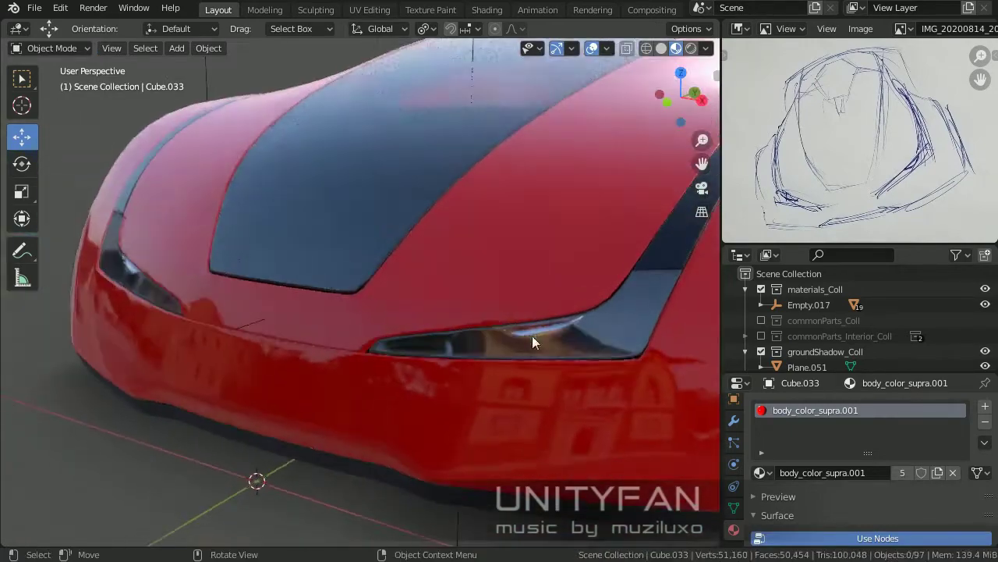
left_click(532, 341)
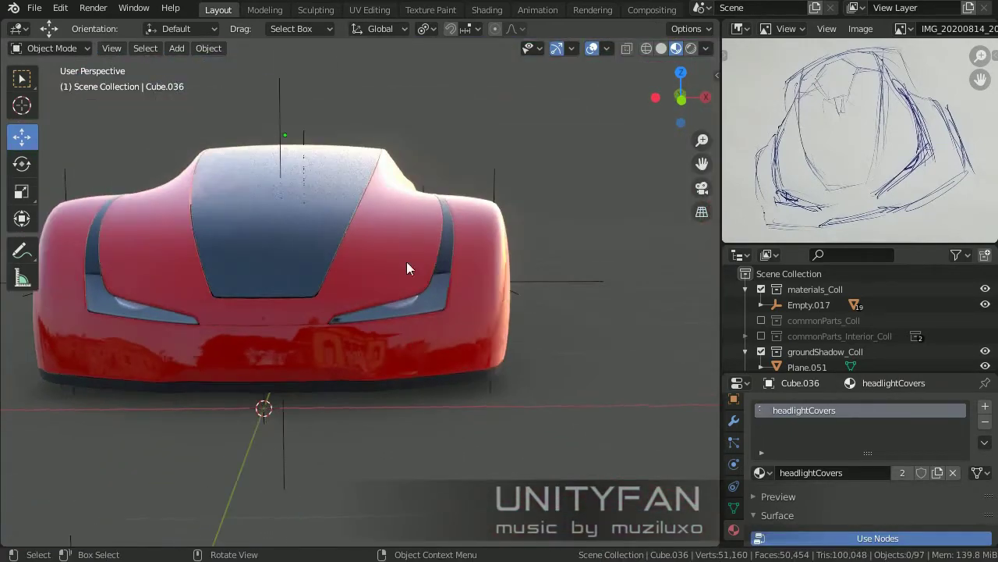
left_click(406, 261)
middle_click_drag(406, 261, 636, 362)
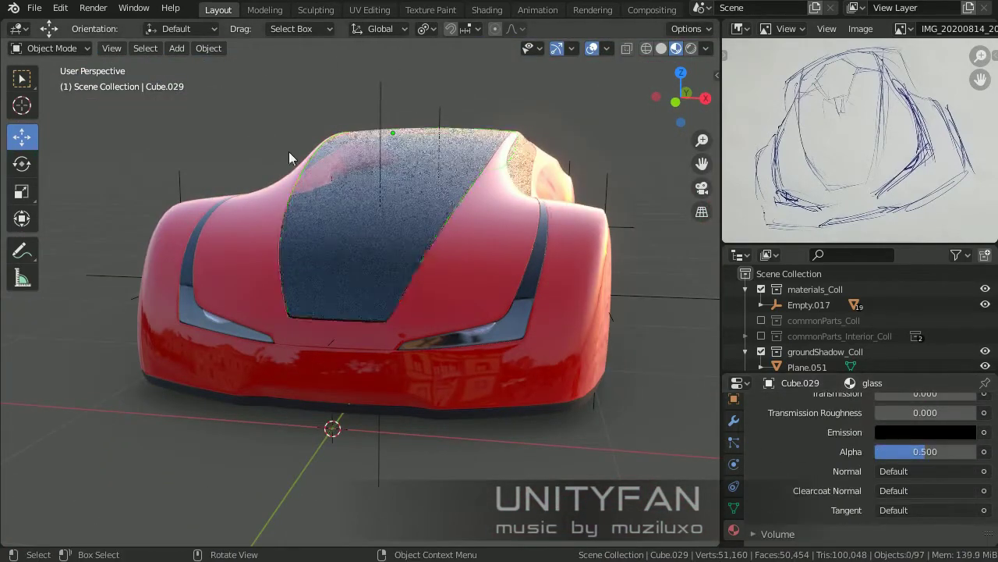
- Duplicate the windshield's roof face and separate it into its own object
middle_click_drag(289, 152, 493, 251)
scroll(293, 337, "up", 5)
mouse_move(292, 337)
middle_mouse_down()
mouse_move(440, 250)
mouse_move(330, 294)
middle_mouse_up()
key("Tab")
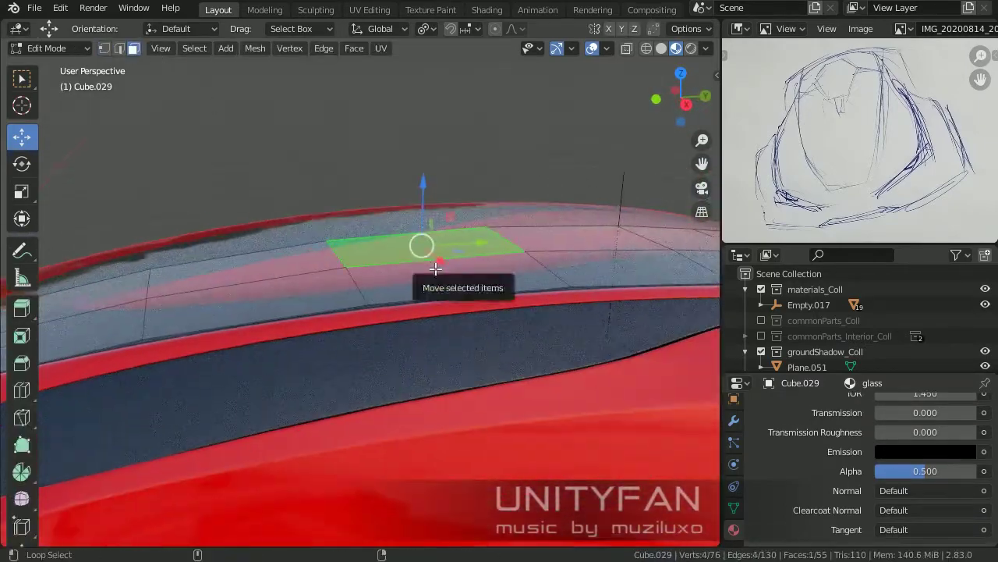
scroll(444, 265, "up", 3)
scroll(421, 273, "up", 3)
key("shift+d")
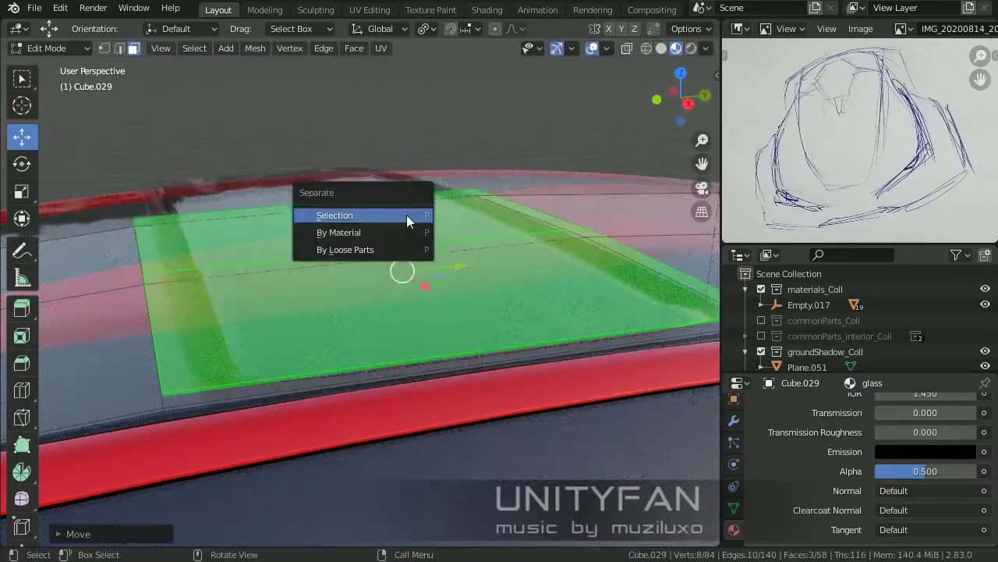
left_click(406, 215)
key("Tab")
- Assign the blockers material to the new roof piece, Cube.044
scroll(392, 240, "down", 3)
scroll(391, 241, "down", 2)
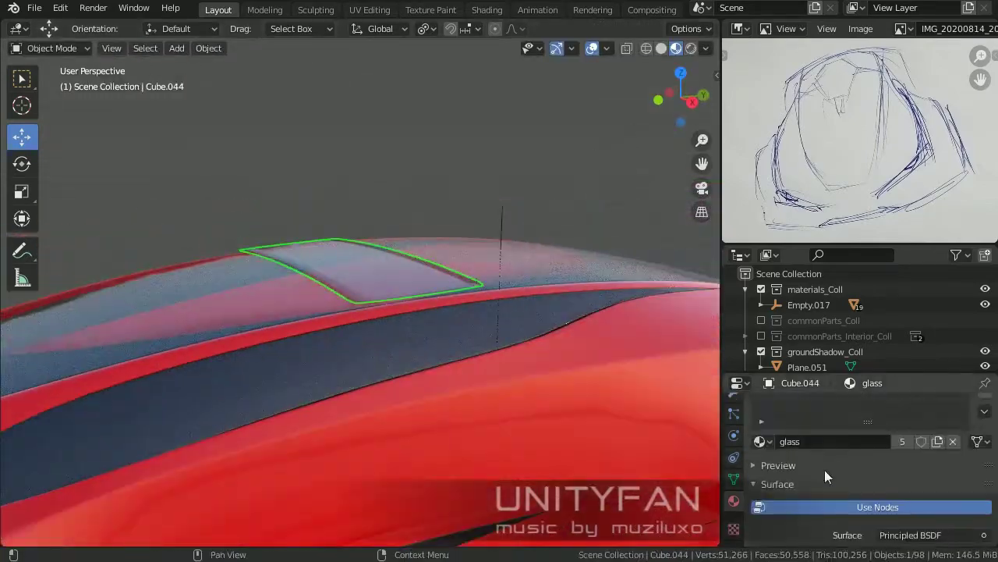
left_click(762, 472)
left_click(819, 328)
key("Tab")
mouse_move(593, 312)
middle_mouse_down()
mouse_move(378, 216)
mouse_move(413, 308)
mouse_move(414, 357)
mouse_move(715, 464)
middle_mouse_up()
left_click(374, 246)
key("Tab")
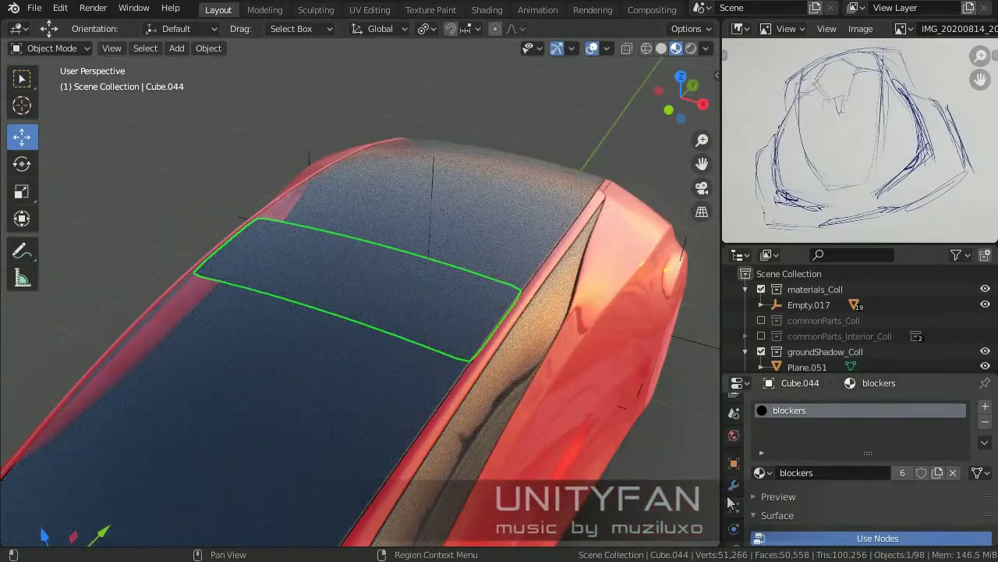
- Select the roof panel's border edges in edge select mode
key("Tab")
mouse_move(437, 351)
middle_mouse_down()
mouse_move(439, 267)
mouse_move(466, 312)
mouse_move(398, 286)
mouse_move(449, 296)
mouse_move(372, 279)
mouse_move(444, 283)
mouse_move(434, 327)
middle_mouse_up()
left_click(118, 47)
left_click(383, 261, "alt")
- Extrude the panel's border edges outward across the roof
key("e")
key("shift+x")
left_click(522, 260)
mouse_move(521, 260)
middle_mouse_down()
mouse_move(486, 331)
mouse_move(388, 321)
middle_mouse_up()
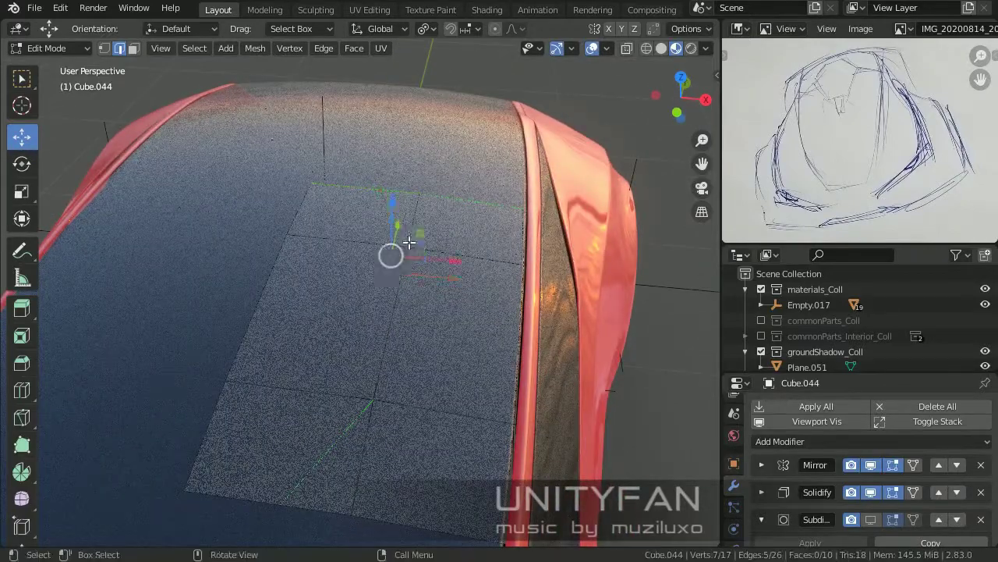
mouse_move(409, 243)
middle_mouse_down()
mouse_move(403, 336)
mouse_move(412, 338)
mouse_move(381, 363)
mouse_move(489, 305)
middle_mouse_up()
- Make two knife cuts across the roof panel
middle_click_drag(575, 306, 557, 312)
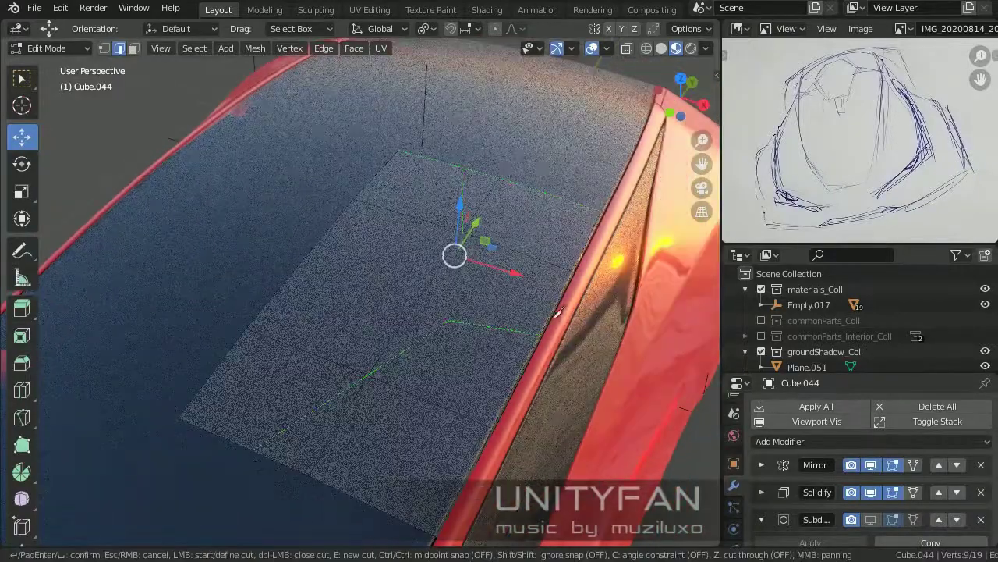
key("k")
mouse_move(462, 234)
middle_mouse_down()
mouse_move(486, 247)
mouse_move(414, 225)
middle_mouse_up()
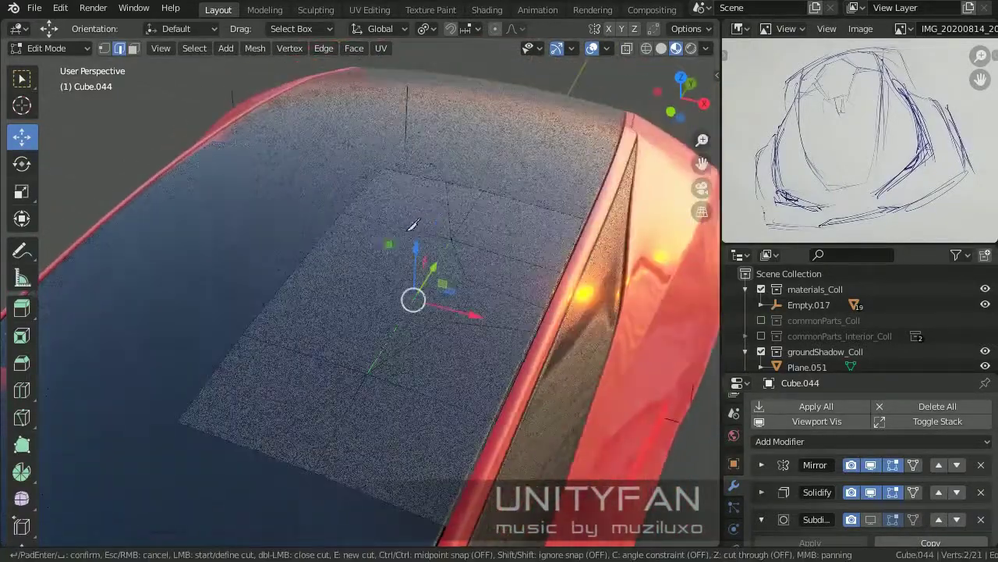
key("Return")
mouse_move(435, 257)
middle_mouse_down()
mouse_move(425, 295)
mouse_move(406, 266)
middle_mouse_up()
key("Return")
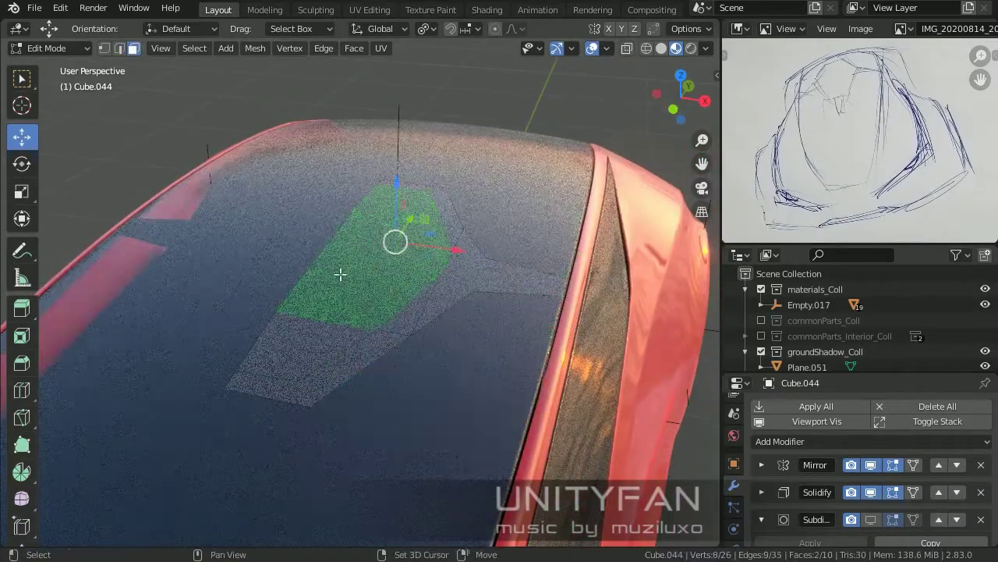
mouse_move(340, 274)
middle_mouse_down()
mouse_move(364, 356)
mouse_move(377, 330)
mouse_move(508, 363)
mouse_move(487, 322)
middle_mouse_up()
- Delete the inner faces to open the panel into a ring-shaped frame
key("Tab")
key("Tab")
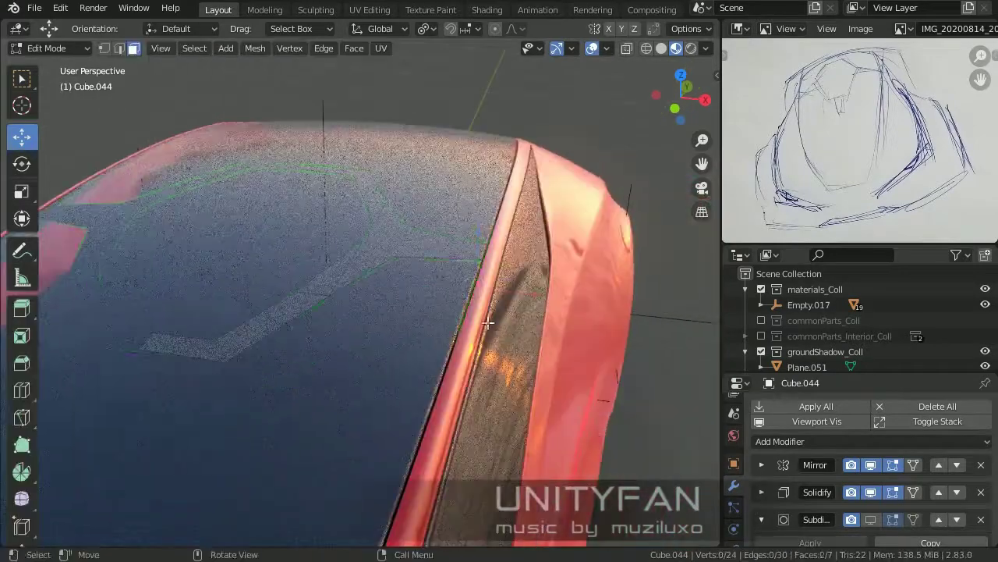
key("x")
left_click(535, 295)
key("Tab")
key("Tab")
mouse_move(404, 330)
middle_mouse_down()
mouse_move(274, 323)
mouse_move(103, 59)
middle_mouse_up()
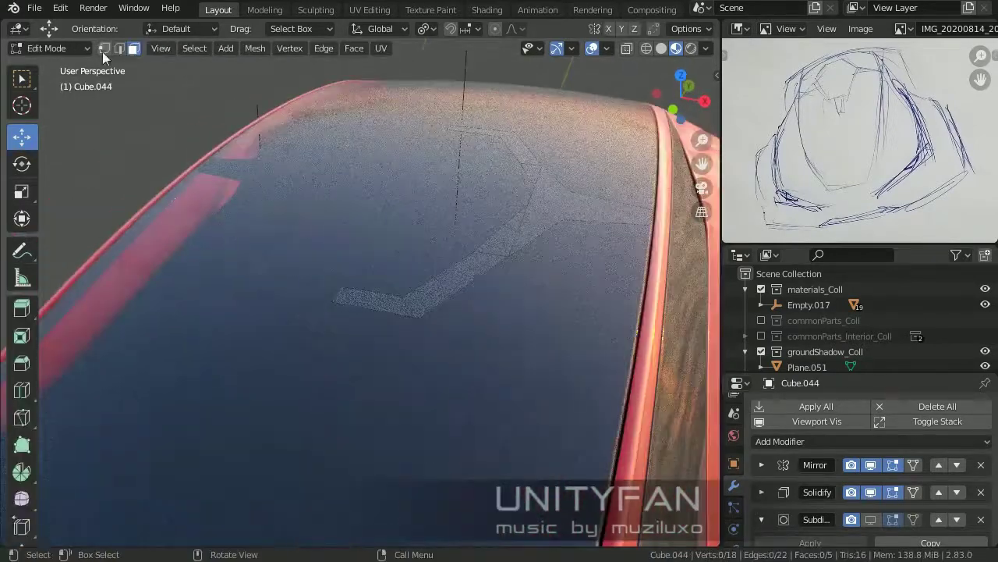
- Add a loop cut along the strip and move its vertices to narrow the frame
left_click(103, 48)
left_click(450, 334)
mouse_move(450, 334)
middle_mouse_down()
mouse_move(439, 341)
mouse_move(474, 221)
middle_mouse_up()
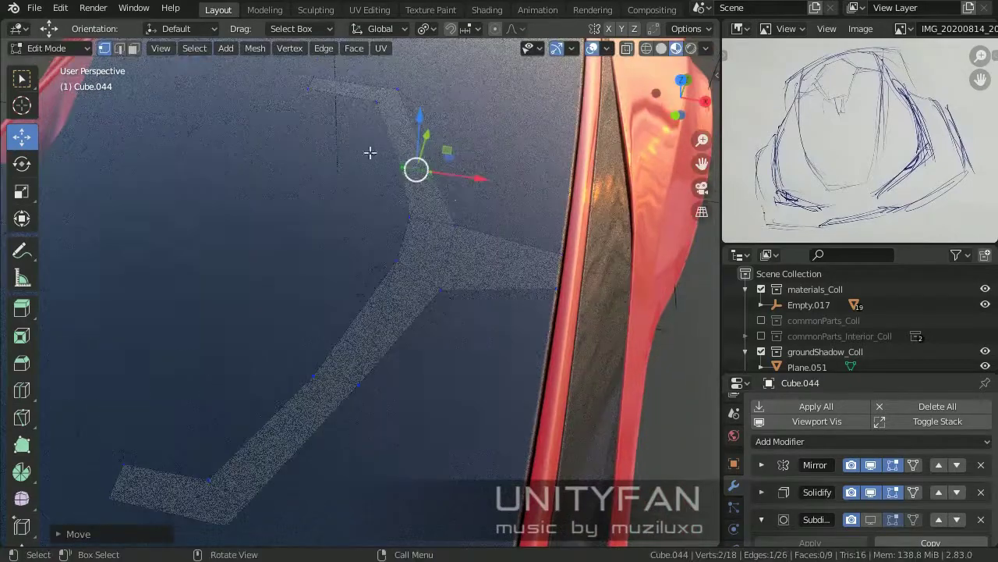
key("1")
mouse_move(412, 181)
middle_mouse_down()
mouse_move(482, 276)
mouse_move(463, 317)
middle_mouse_up()
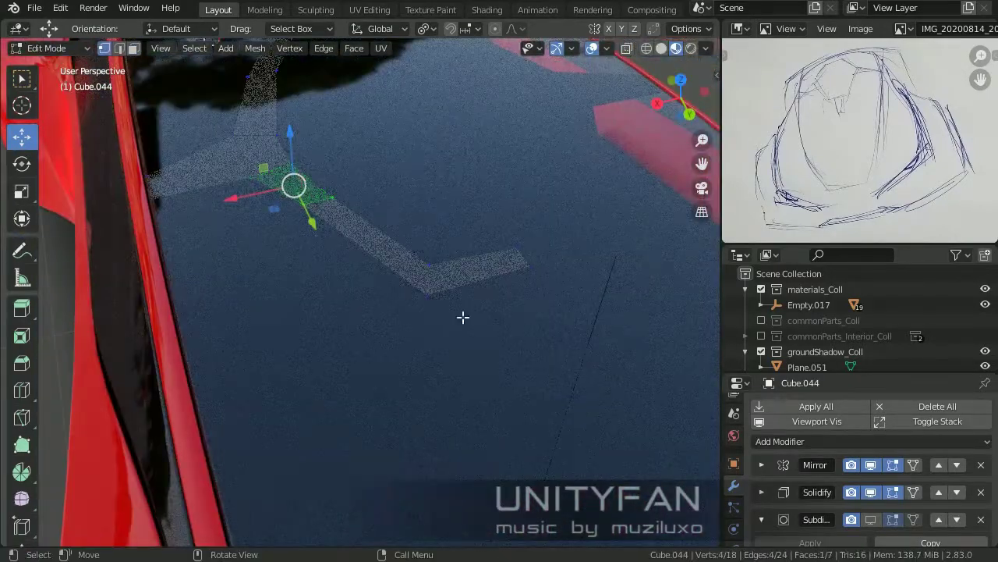
mouse_move(418, 279)
middle_mouse_down()
mouse_move(497, 281)
mouse_move(411, 282)
mouse_move(363, 312)
mouse_move(361, 266)
mouse_move(344, 257)
mouse_move(149, 268)
middle_mouse_up()
key("Tab")
key("Tab")
left_click(382, 281)
key("g")
left_click(335, 234)
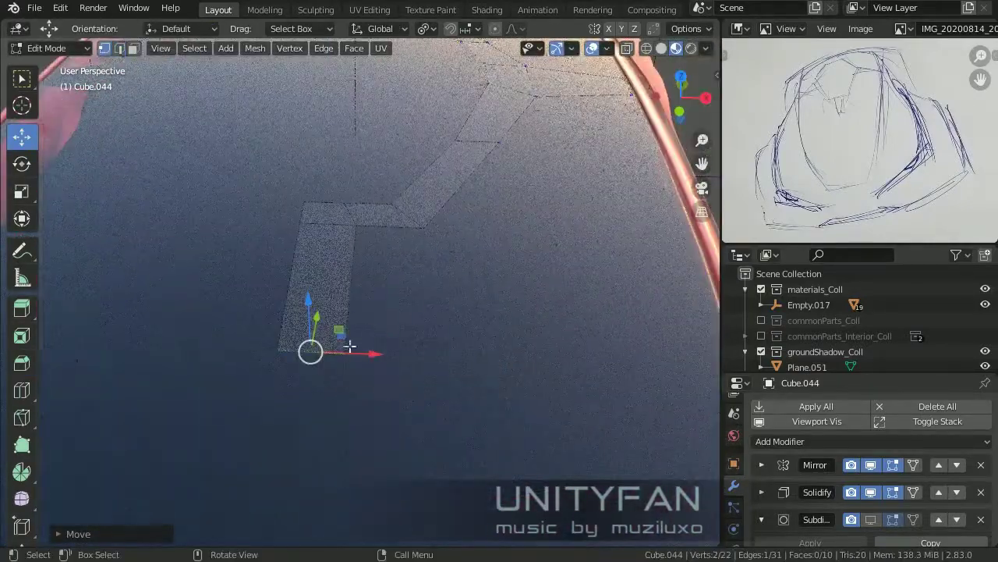
middle_click_drag(350, 345, 466, 388)
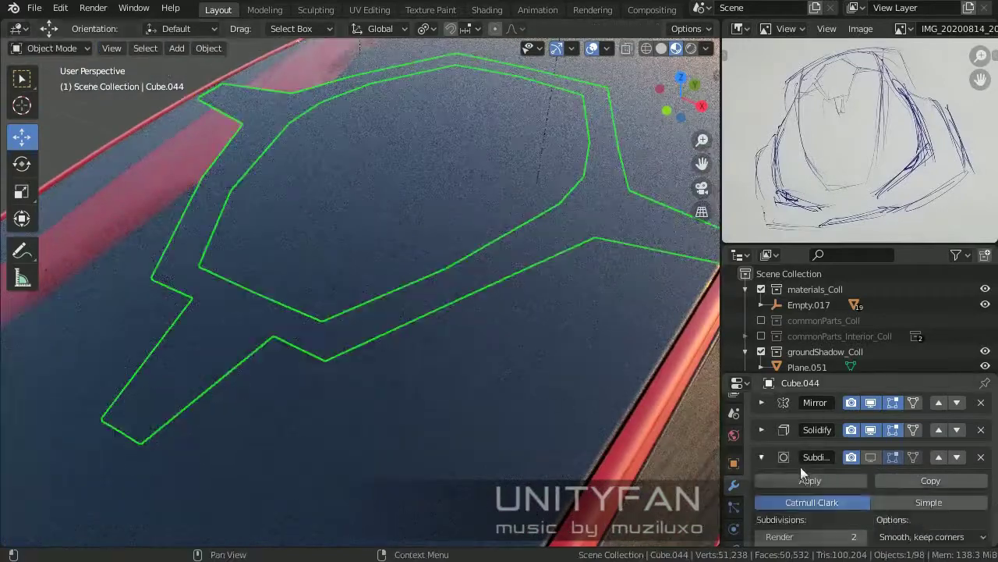
- Add two loop cuts to the frame strip, then extrude Cube.020 edges into separate Cube.045
scroll(540, 368, "down", 3)
key("Tab")
scroll(491, 363, "up", 8)
left_click(22, 390)
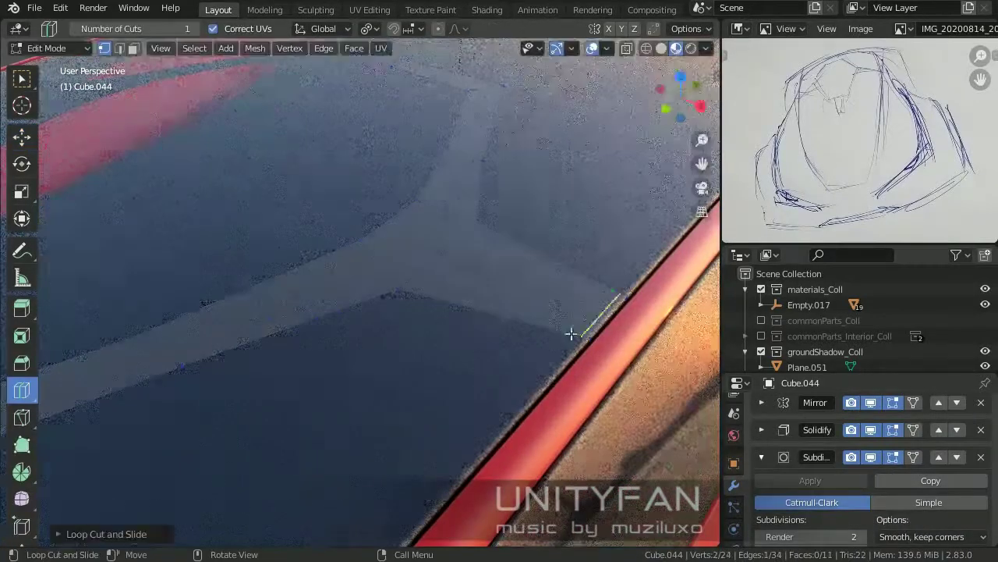
left_click_drag(571, 334, 292, 380)
middle_click_drag(294, 356, 461, 346)
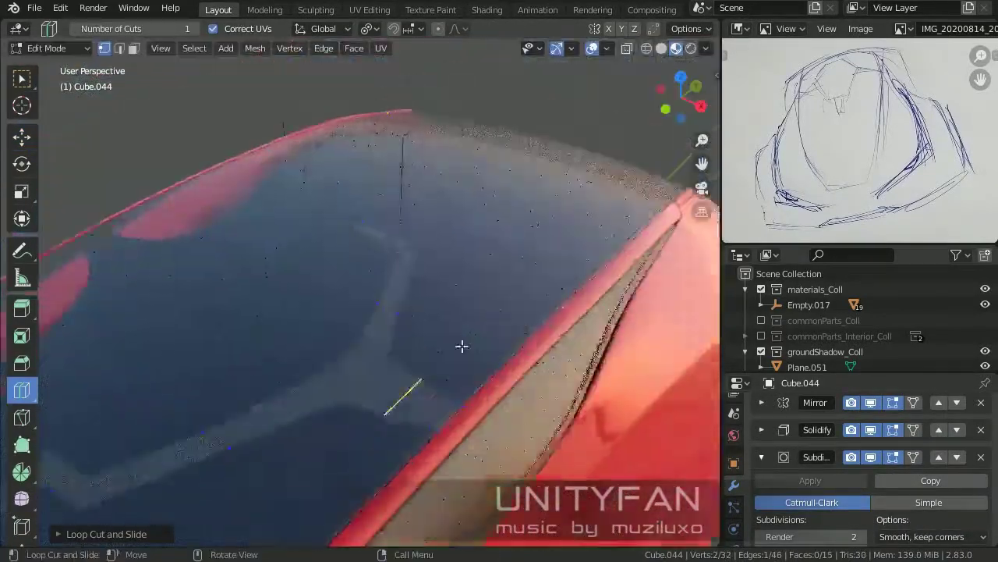
left_click_drag(461, 345, 472, 365)
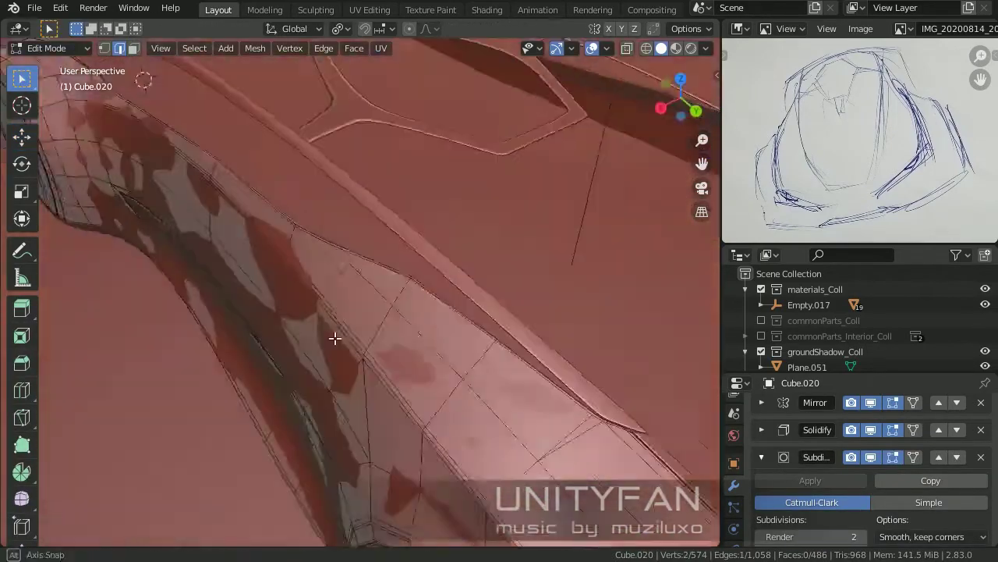
key("e")
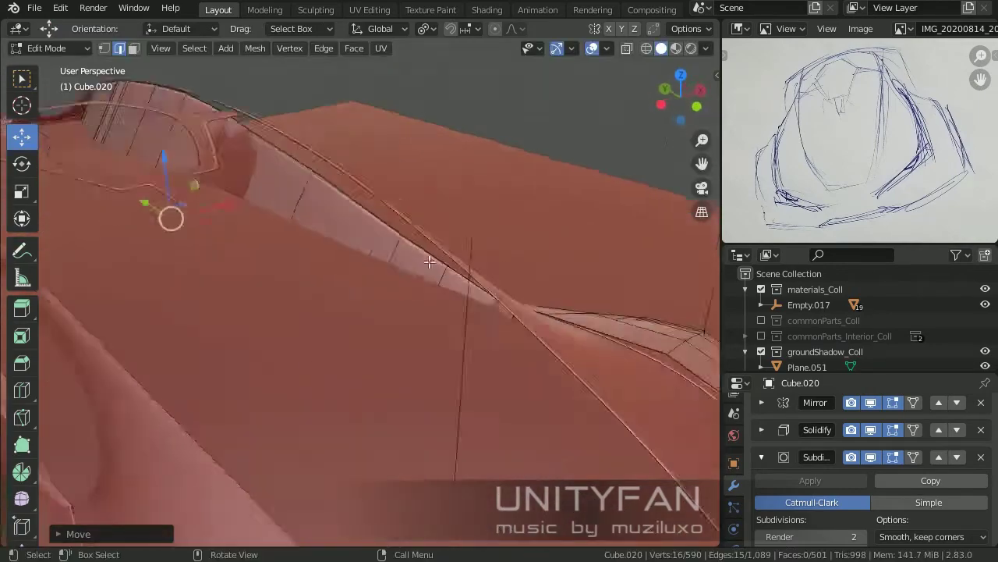
left_click(281, 151)
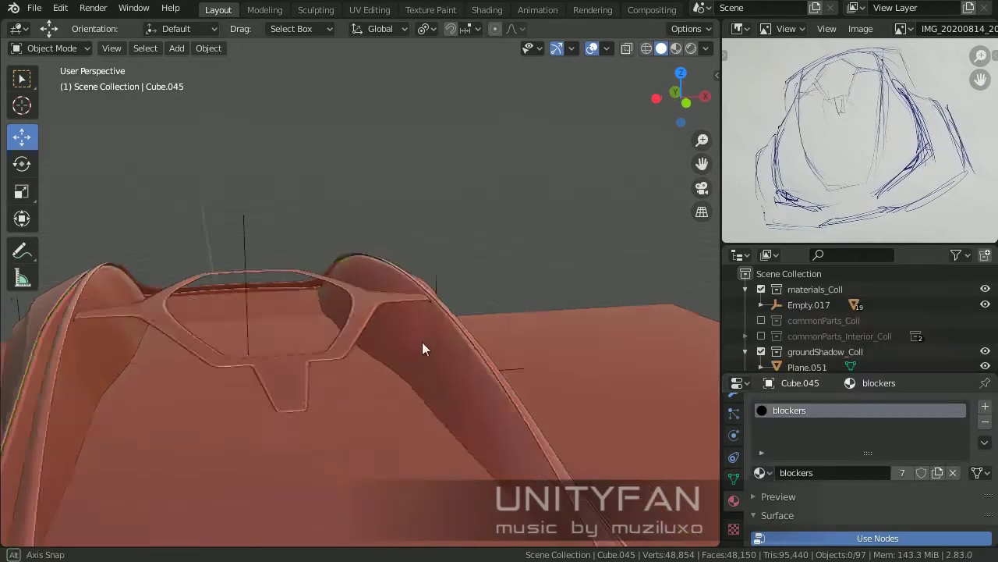
- Switch the viewport to Material Preview and orbit to the car's front
key("z")
left_click(592, 360)
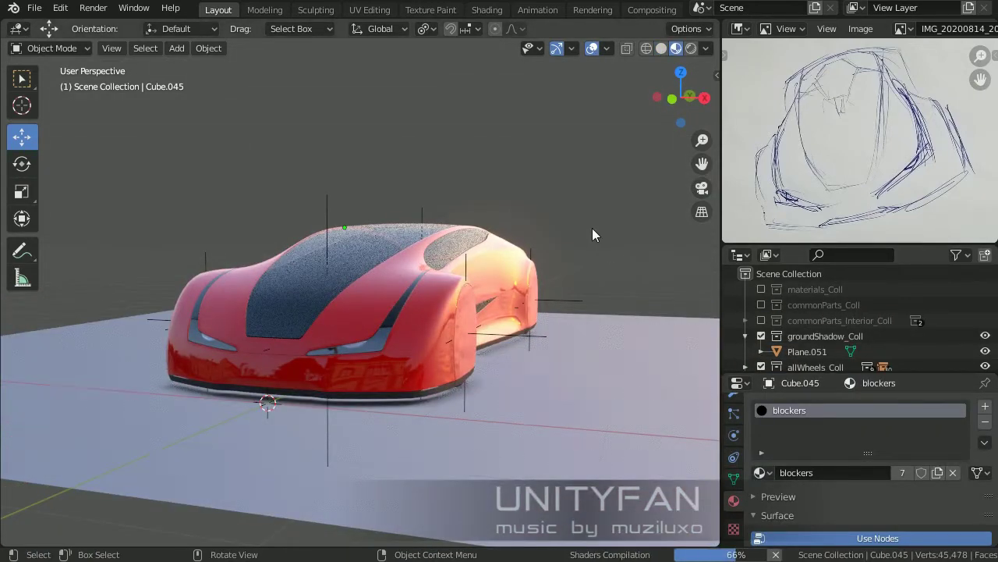
mouse_move(592, 228)
middle_mouse_down()
mouse_move(638, 110)
mouse_move(547, 380)
mouse_move(610, 381)
mouse_move(639, 359)
mouse_move(494, 356)
mouse_move(635, 171)
middle_mouse_up()
- Look through the scene camera, then orbit to three-quarter front, side and rear views
left_click(535, 255)
key("KP_0")
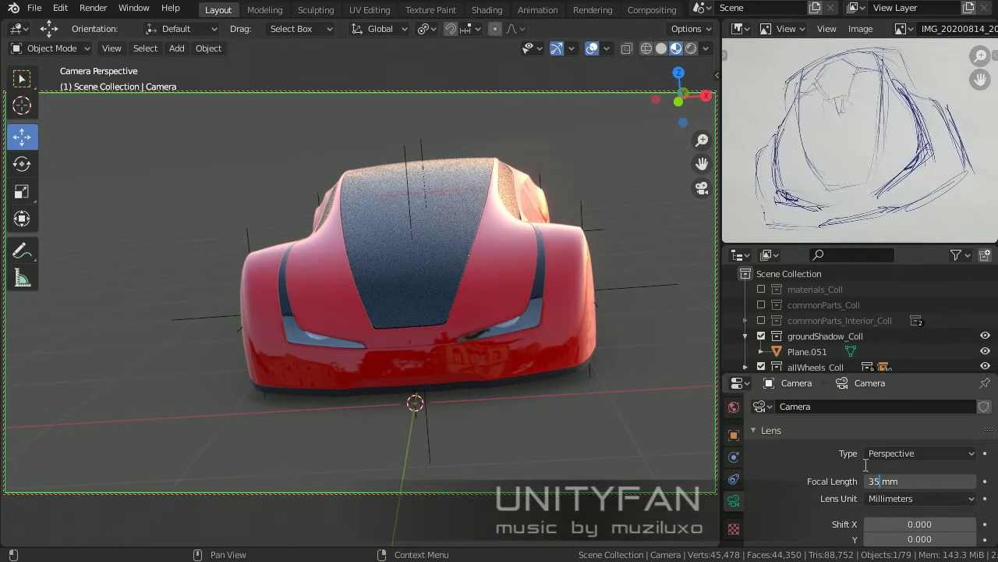
mouse_move(486, 341)
middle_mouse_down()
mouse_move(530, 337)
mouse_move(501, 357)
mouse_move(517, 337)
middle_mouse_up()
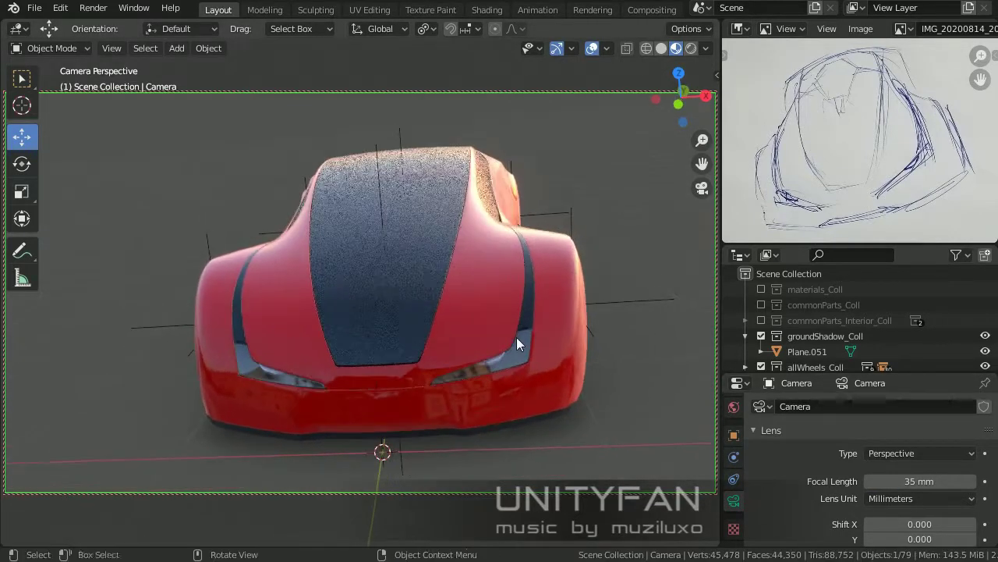
key("n")
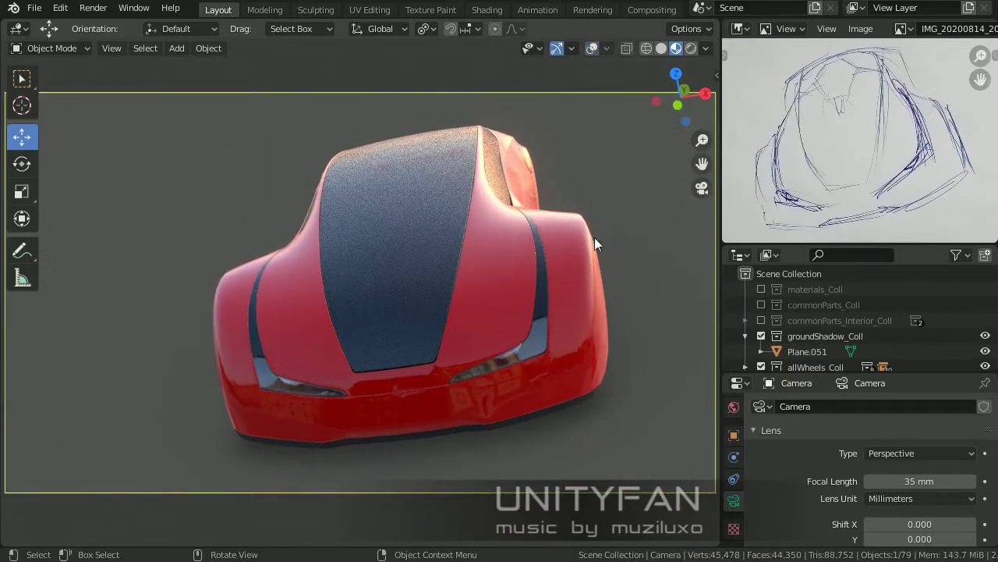
mouse_move(492, 308)
middle_mouse_down()
mouse_move(495, 317)
mouse_move(541, 304)
mouse_move(674, 366)
mouse_move(581, 360)
mouse_move(535, 373)
middle_mouse_up()
mouse_move(478, 380)
middle_mouse_down()
mouse_move(553, 412)
mouse_move(473, 417)
mouse_move(464, 383)
mouse_move(334, 377)
mouse_move(414, 360)
mouse_move(498, 416)
middle_mouse_up()
- Change the preview environment lighting, then select the car body and paint it white
left_click(706, 48)
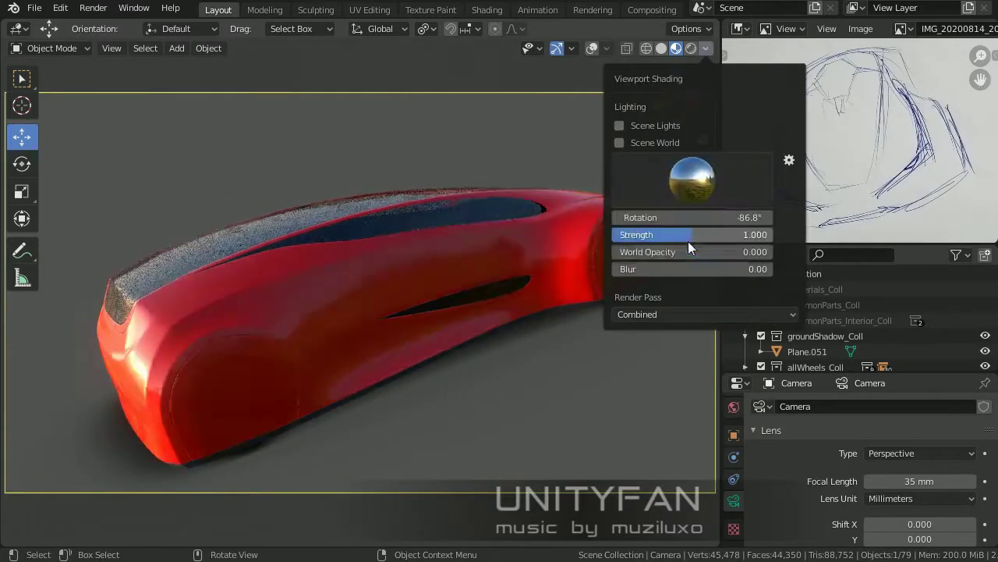
mouse_move(688, 241)
middle_mouse_down()
mouse_move(474, 270)
mouse_move(427, 398)
mouse_move(494, 392)
mouse_move(555, 403)
mouse_move(508, 401)
mouse_move(492, 423)
mouse_move(404, 396)
middle_mouse_up()
left_click(404, 396)
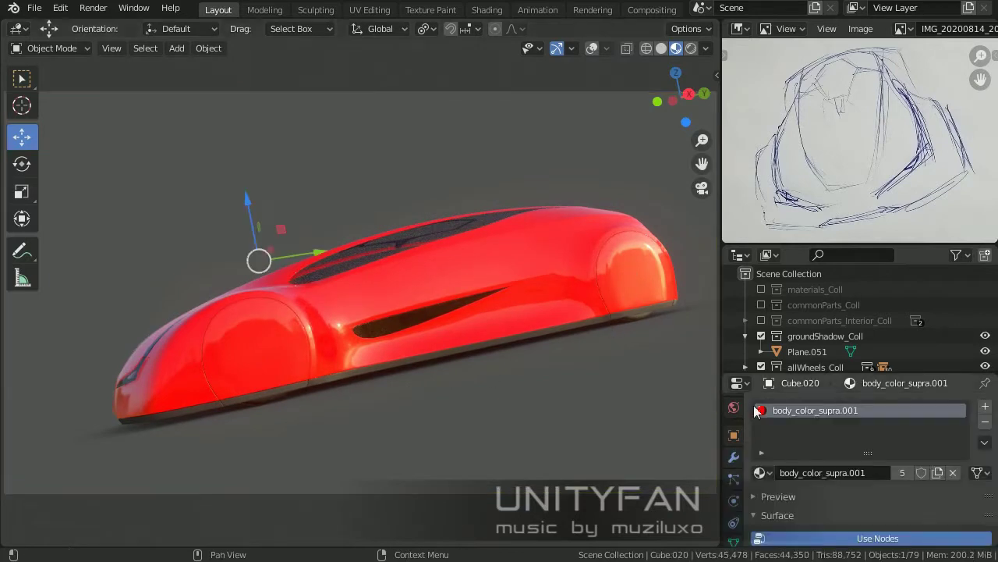
key("w")
scroll(889, 437, "down", 5)
left_click(925, 443)
left_click(898, 278)
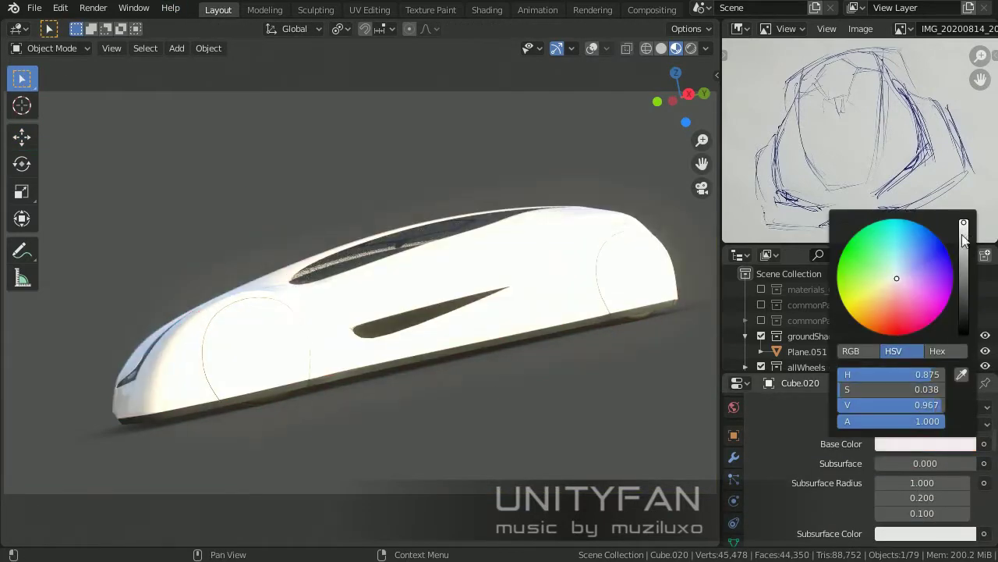
- Darken the car body paint from white to grey
scroll(925, 468, "down", 4)
left_click_drag(905, 457, 975, 457)
scroll(914, 454, "down", 3)
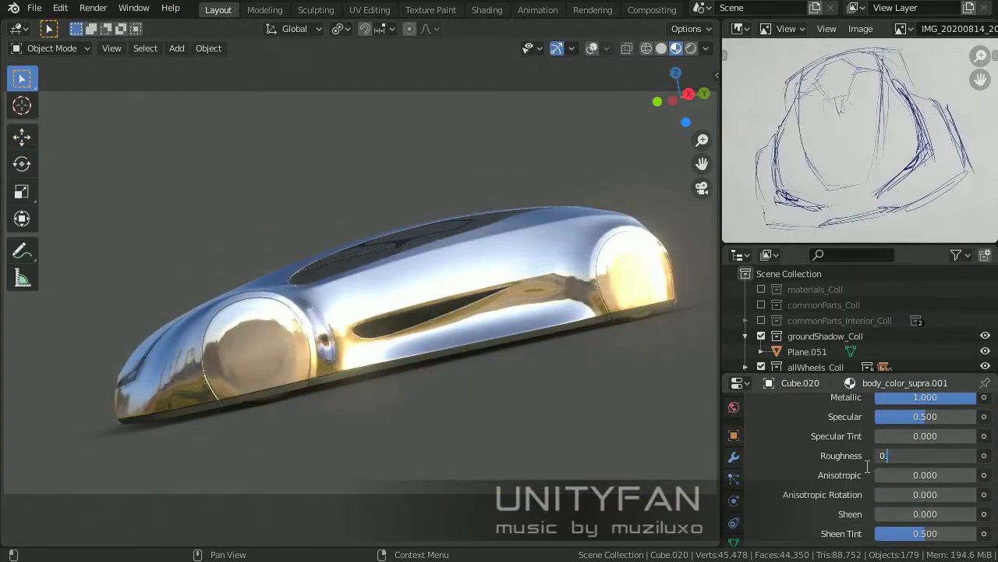
left_click_drag(914, 454, 936, 454)
scroll(841, 506, "down", 5)
scroll(858, 452, "up", 2)
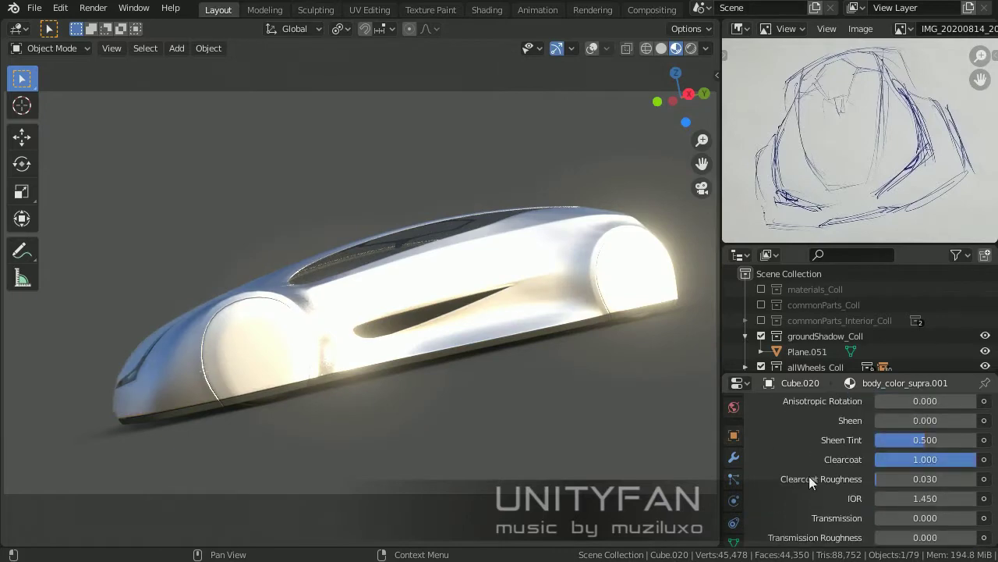
scroll(809, 476, "up", 5)
left_click(925, 504)
left_click_drag(964, 285, 967, 349)
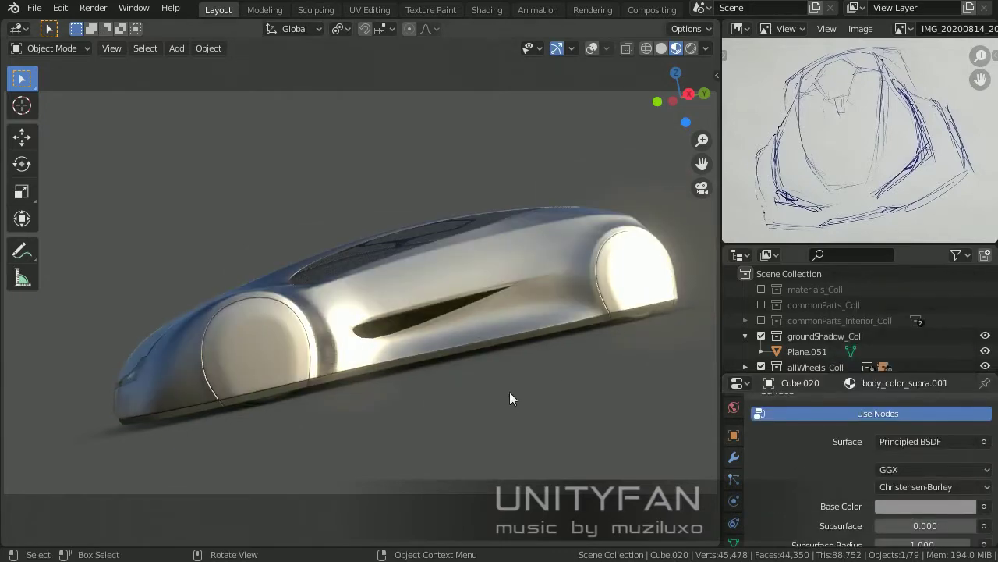
- Sweep the body paint from bright green through orange and yellow-green to light green
mouse_move(509, 392)
middle_mouse_down()
mouse_move(635, 397)
mouse_move(613, 453)
mouse_move(663, 436)
middle_mouse_up()
left_click(925, 506)
mouse_move(873, 319)
left_mouse_down()
mouse_move(848, 309)
mouse_move(841, 334)
left_mouse_up()
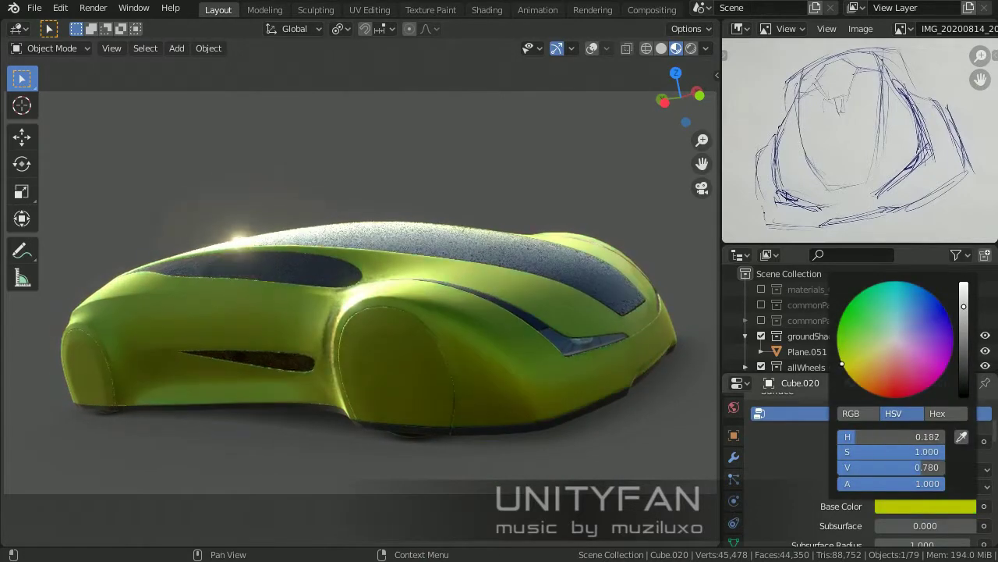
left_click_drag(964, 307, 965, 289)
left_click_drag(843, 343, 862, 387)
left_click_drag(964, 288, 964, 283)
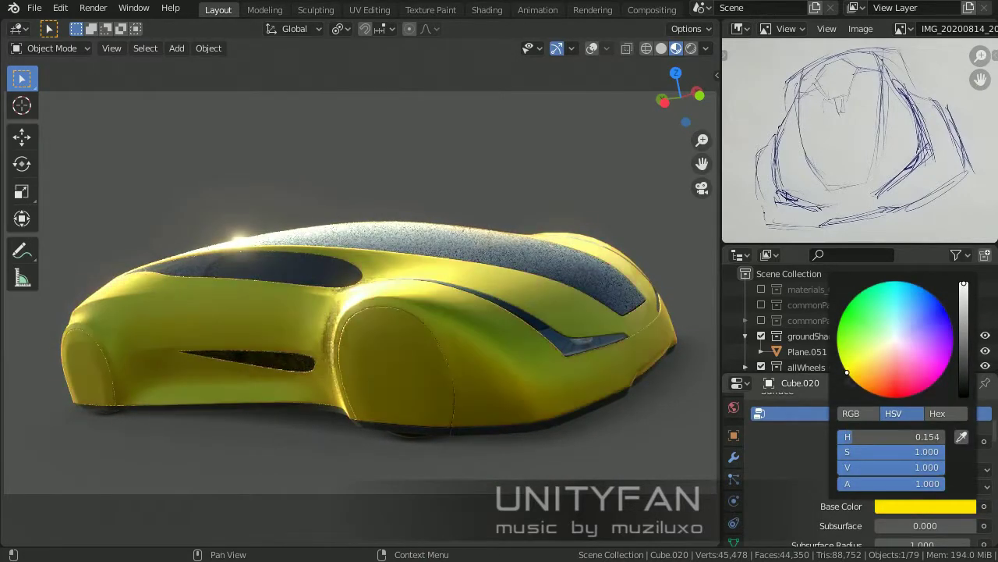
left_click_drag(862, 386, 861, 340)
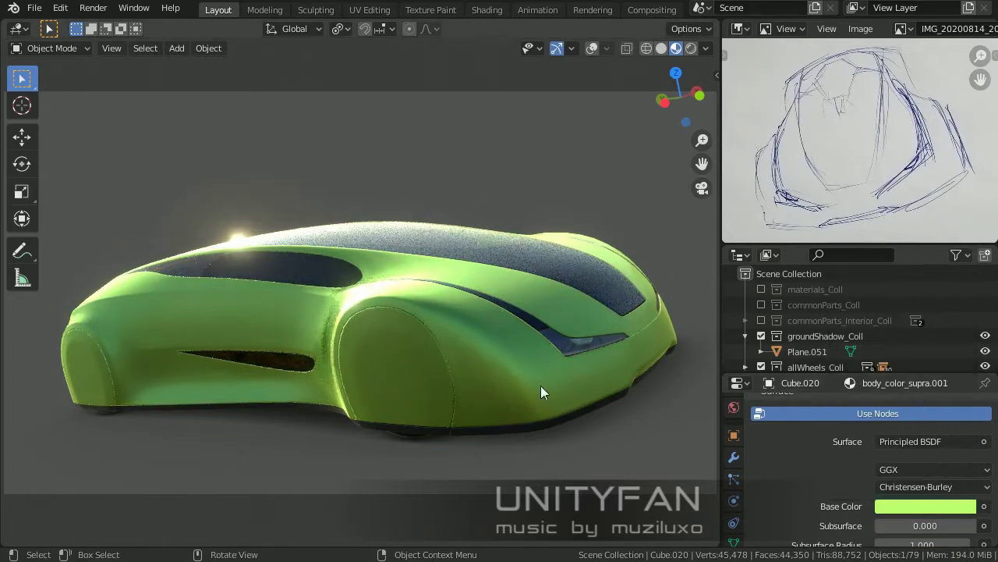
- Change the car body paint from light green to near-white
mouse_move(540, 386)
middle_mouse_down()
mouse_move(401, 455)
mouse_move(393, 450)
mouse_move(503, 433)
mouse_move(517, 443)
middle_mouse_up()
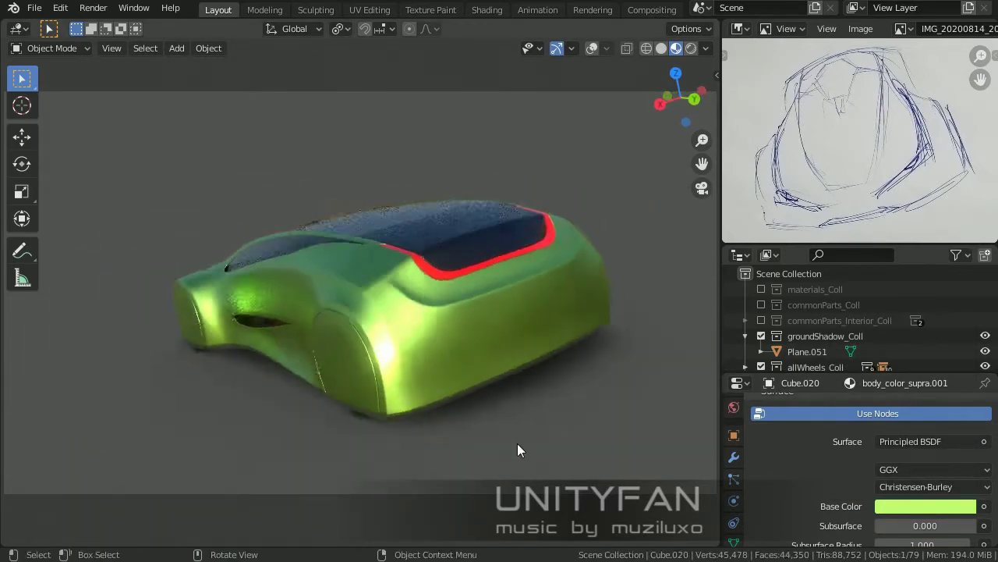
left_click(914, 506)
left_click_drag(897, 344, 940, 337)
mouse_move(437, 390)
middle_mouse_down()
mouse_move(414, 383)
mouse_move(489, 381)
middle_mouse_up()
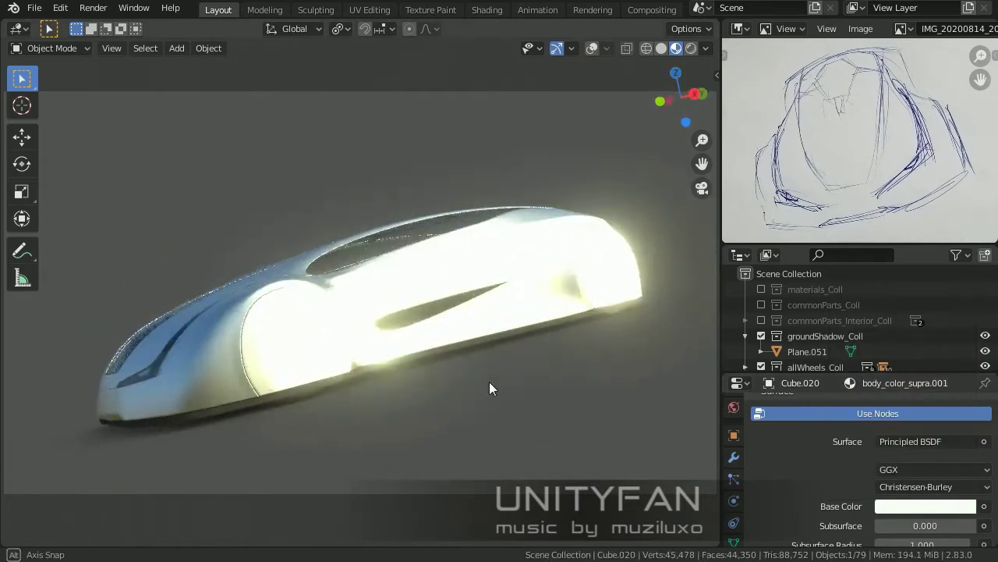
- Rotate the preview environment lighting around the car, ending on a front view
left_click(706, 48)
left_click_drag(693, 214, 660, 219)
middle_click_drag(471, 233, 482, 386)
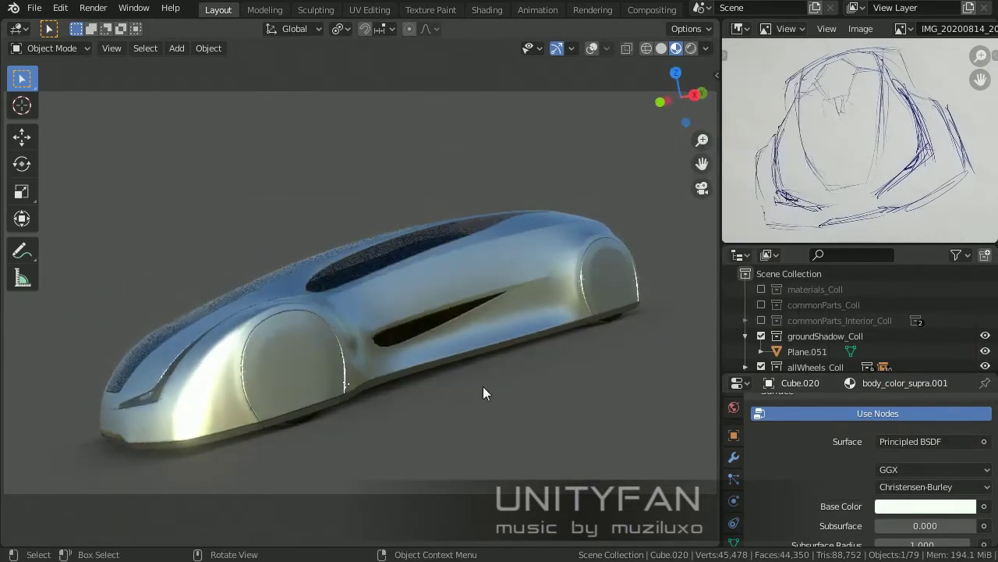
left_click(706, 48)
left_click_drag(671, 216, 647, 217)
mouse_move(468, 328)
middle_mouse_down()
mouse_move(414, 345)
mouse_move(477, 331)
mouse_move(463, 344)
mouse_move(354, 256)
middle_mouse_up()
- Select the glass roof and set its material Alpha to 0.7
left_click(354, 256)
scroll(863, 488, "down", 5)
scroll(863, 489, "down", 5)
left_click(926, 513)
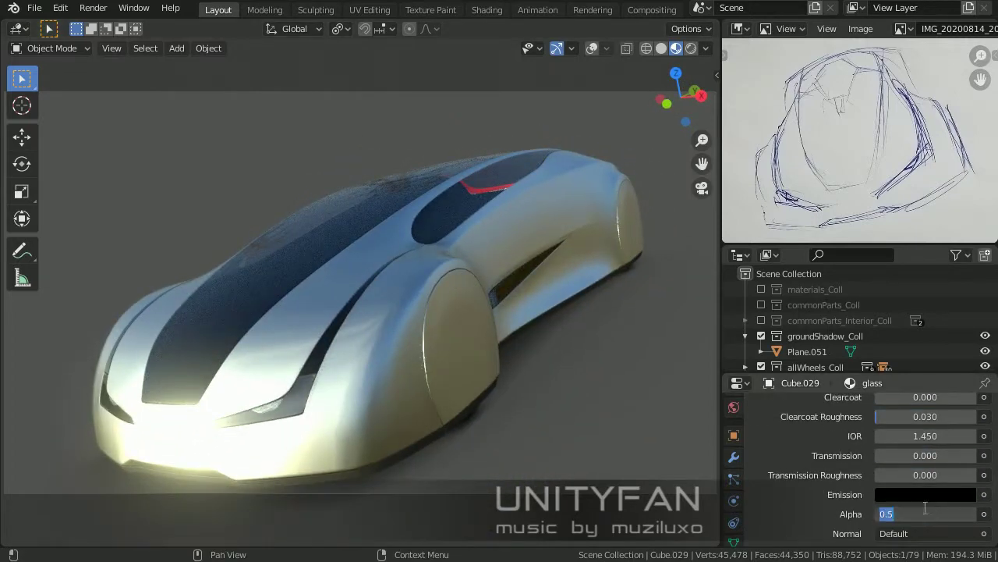
type("0.7")
key("Return")
mouse_move(596, 433)
middle_mouse_down()
mouse_move(524, 273)
mouse_move(575, 289)
middle_mouse_up()
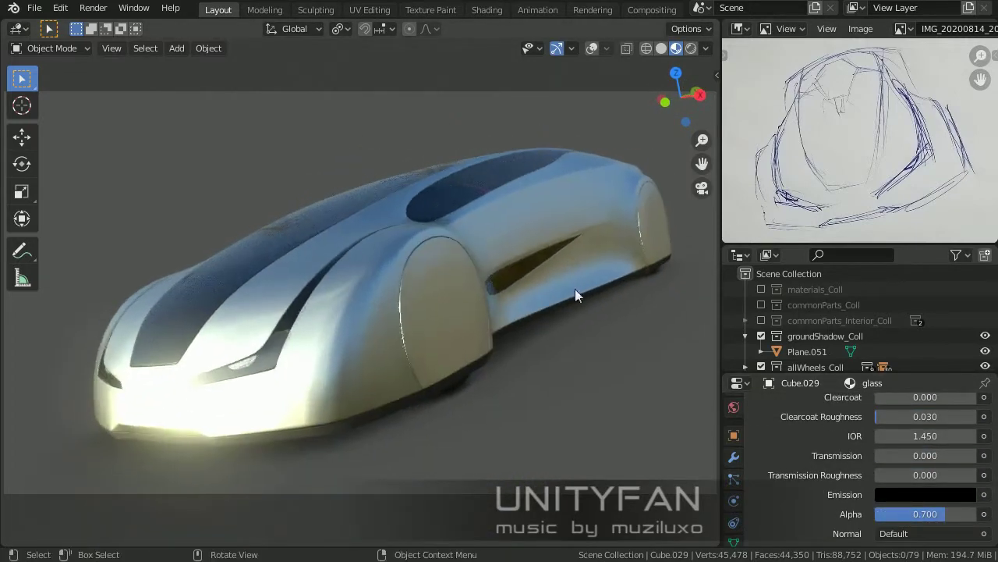
- Rotate the preview environment lighting several times, ending on a front three-quarter view
left_click(706, 48)
left_click_drag(671, 216, 647, 217)
mouse_move(514, 440)
middle_mouse_down()
mouse_move(619, 440)
mouse_move(603, 435)
mouse_move(667, 463)
mouse_move(509, 399)
mouse_move(551, 418)
mouse_move(568, 412)
middle_mouse_up()
left_click(706, 48)
left_click_drag(686, 216, 577, 255)
mouse_move(578, 255)
middle_mouse_down()
mouse_move(619, 389)
mouse_move(575, 434)
mouse_move(582, 394)
mouse_move(662, 425)
mouse_move(143, 408)
mouse_move(190, 419)
middle_mouse_up()
left_click(706, 47)
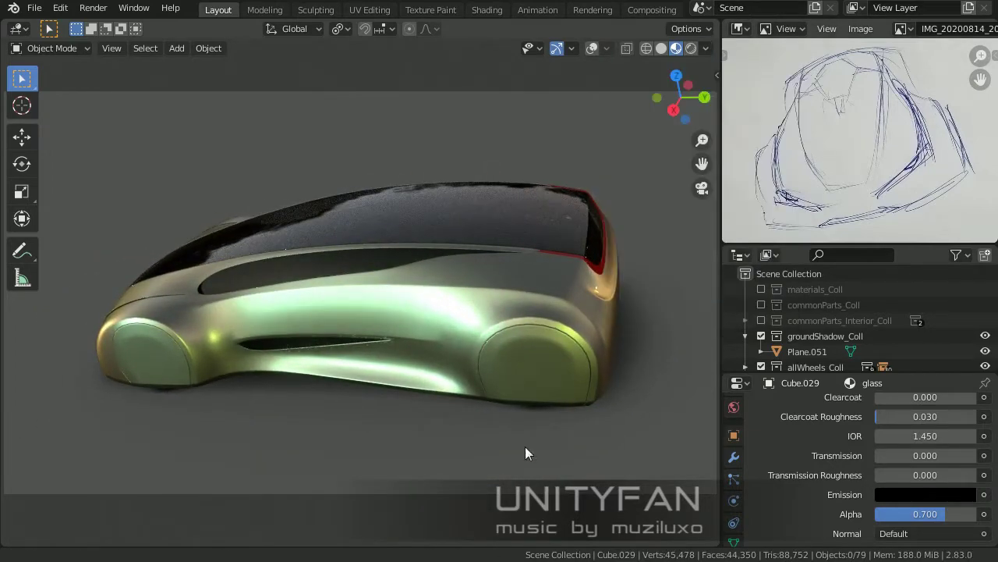
mouse_move(525, 446)
middle_mouse_down()
mouse_move(351, 464)
mouse_move(423, 413)
mouse_move(498, 403)
mouse_move(541, 424)
mouse_move(532, 422)
mouse_move(562, 375)
middle_mouse_up()
- Preview the car under the forest HDRI environment
left_click(706, 47)
left_click(692, 180)
left_click(514, 235)
mouse_move(546, 328)
middle_mouse_down()
mouse_move(600, 341)
mouse_move(496, 357)
mouse_move(544, 337)
middle_mouse_up()
- Switch to the studio HDRI, then change the viewport to Rendered shading
left_click(706, 48)
left_click(678, 179)
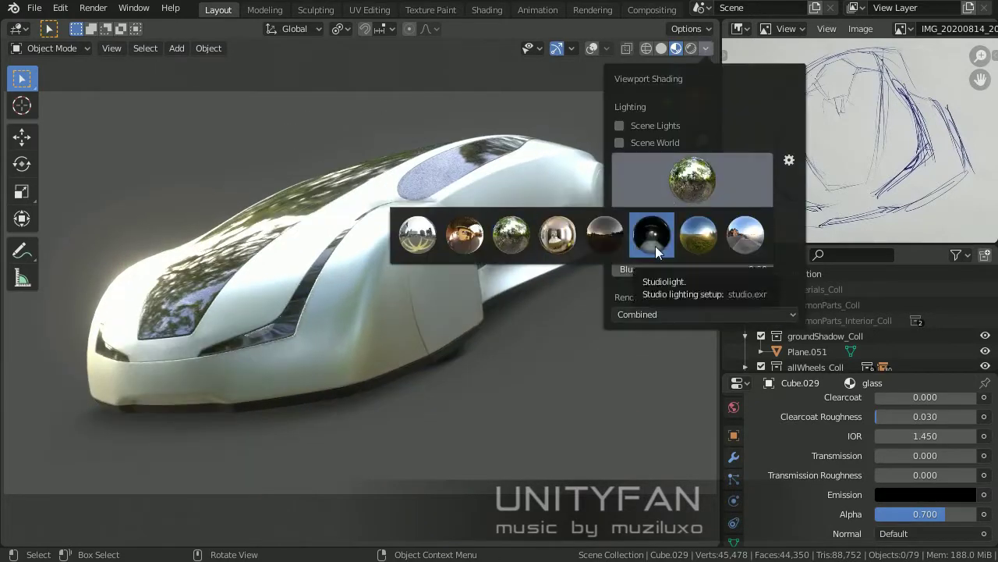
left_click(655, 234)
mouse_move(527, 383)
middle_mouse_down()
mouse_move(663, 398)
mouse_move(528, 400)
mouse_move(565, 395)
mouse_move(559, 383)
mouse_move(538, 432)
mouse_move(565, 416)
mouse_move(589, 377)
mouse_move(555, 428)
mouse_move(585, 398)
middle_mouse_up()
left_click(705, 47)
mouse_move(606, 190)
middle_mouse_down()
mouse_move(458, 336)
mouse_move(608, 371)
mouse_move(600, 247)
middle_mouse_up()
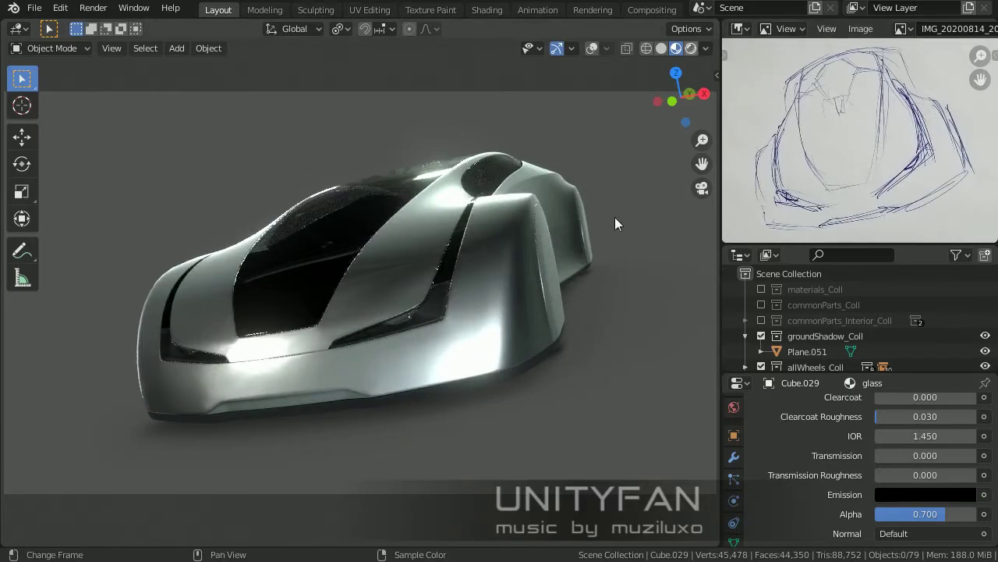
key("z")
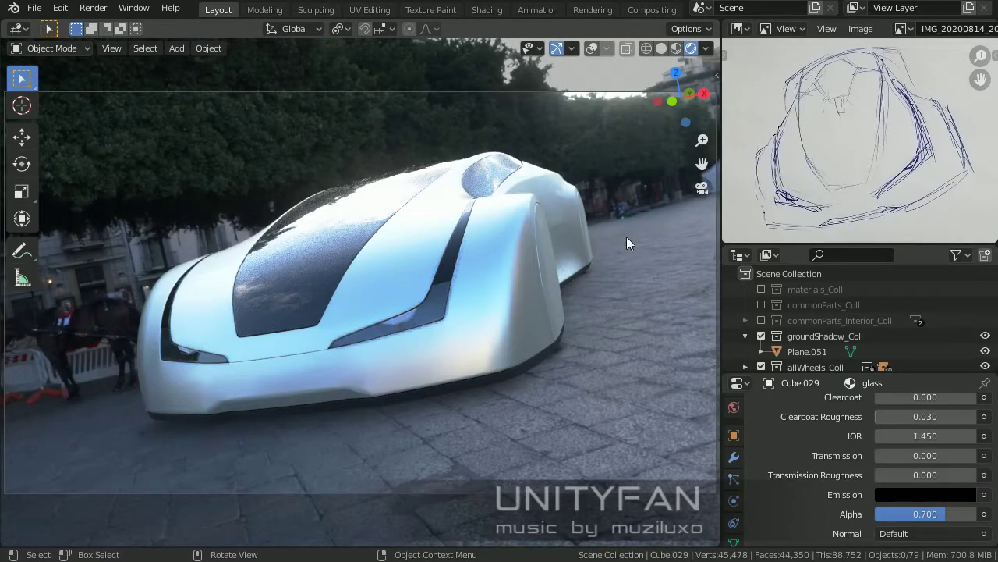
mouse_move(626, 236)
middle_mouse_down()
mouse_move(653, 254)
mouse_move(591, 286)
mouse_move(574, 347)
mouse_move(567, 344)
mouse_move(577, 355)
mouse_move(539, 365)
mouse_move(475, 338)
mouse_move(666, 295)
middle_mouse_up()
- Turn the top-right area into the Shader Editor and rotate the street backdrop to -532°
left_click_drag(719, 296, 932, 296)
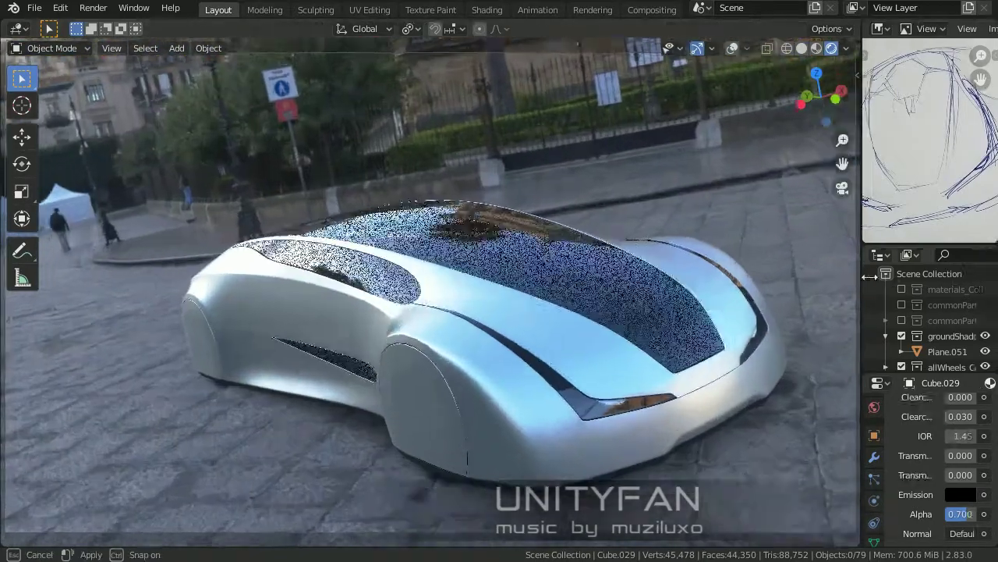
scroll(716, 296, "up", 3)
mouse_move(783, 390)
middle_mouse_down()
mouse_move(724, 395)
mouse_move(720, 384)
mouse_move(764, 363)
mouse_move(760, 399)
mouse_move(733, 419)
mouse_move(742, 396)
mouse_move(827, 312)
middle_mouse_up()
left_click_drag(933, 116, 876, 116)
left_click(906, 28)
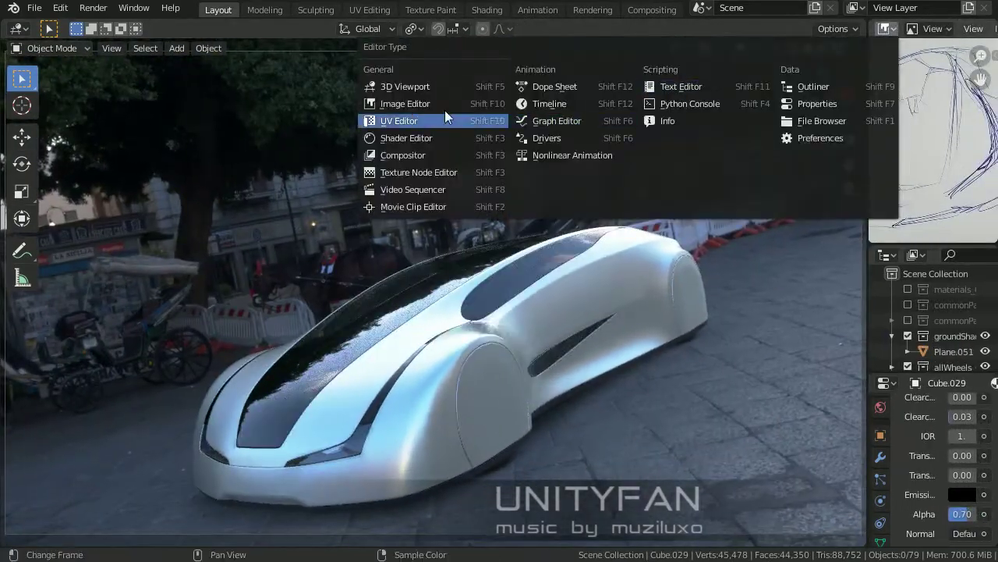
left_click(413, 137)
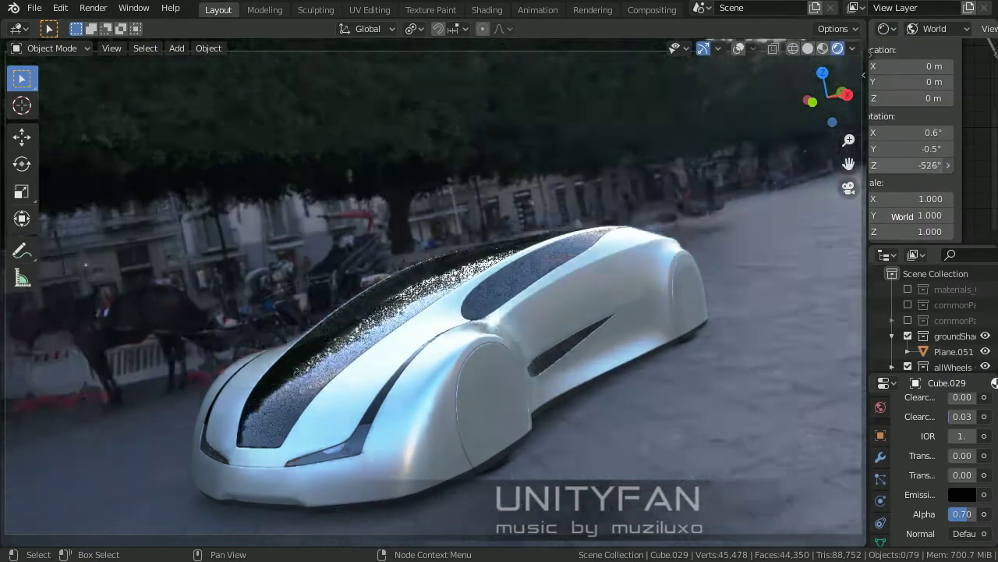
left_click_drag(928, 165, 897, 165)
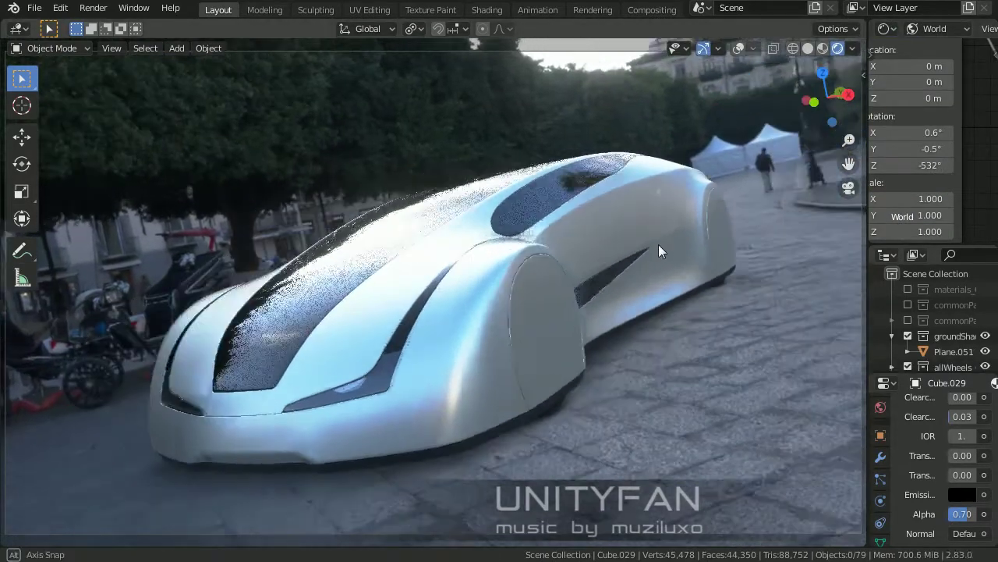
- Select the car body and change its paint to light cyan
left_click(658, 245)
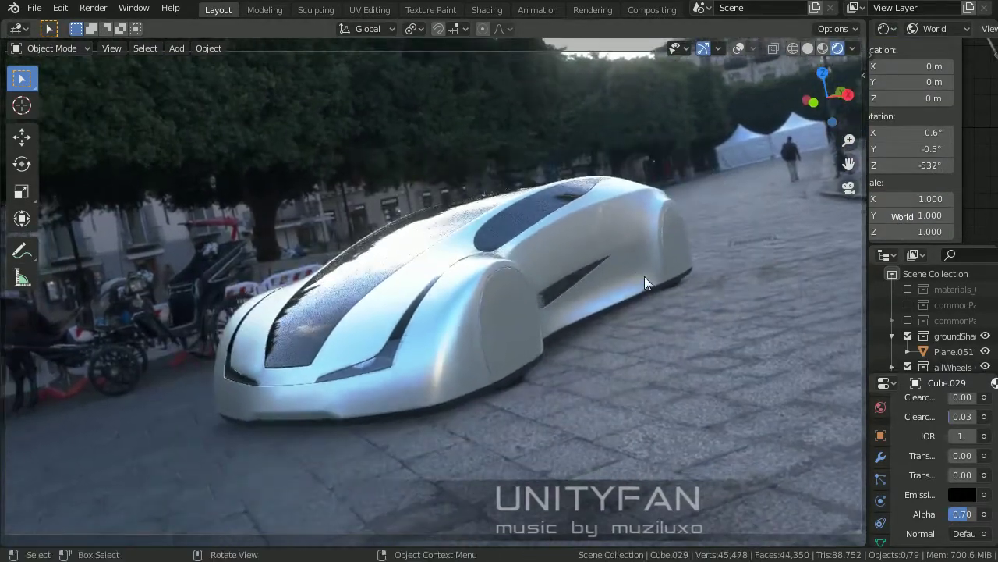
scroll(865, 455, "down", 8)
scroll(870, 462, "down", 2)
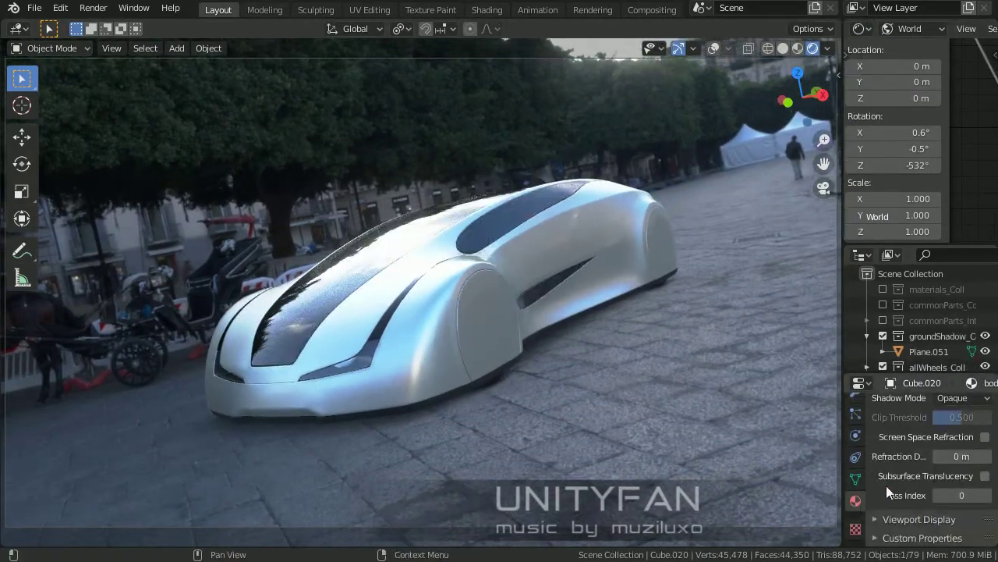
scroll(890, 480, "up", 10)
left_click(956, 507)
mouse_move(964, 312)
left_mouse_down()
mouse_move(964, 359)
mouse_move(964, 290)
left_mouse_up()
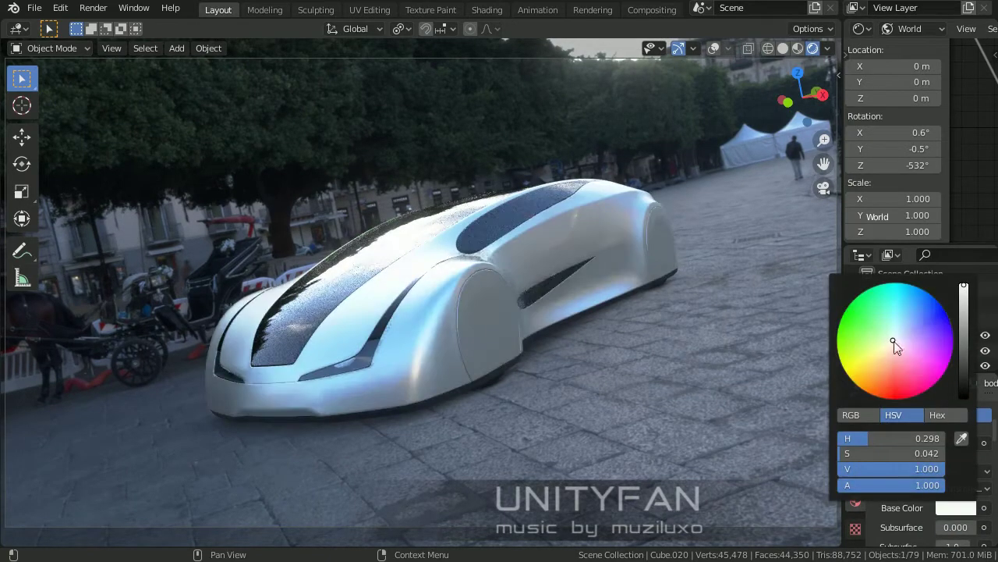
left_click_drag(894, 341, 897, 306)
scroll(960, 508, "down", 8)
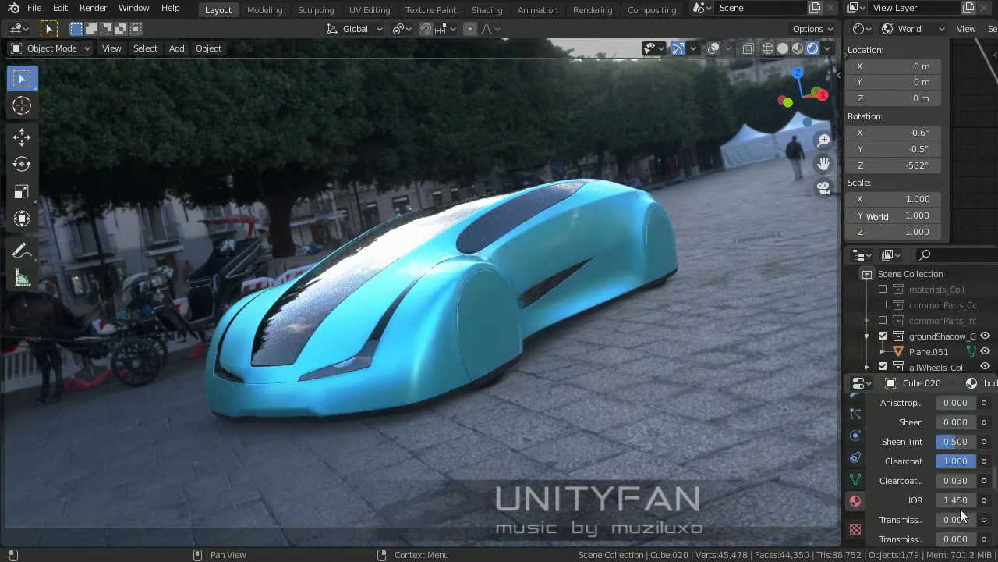
scroll(961, 508, "down", 3)
scroll(928, 492, "up", 3)
scroll(887, 472, "up", 4)
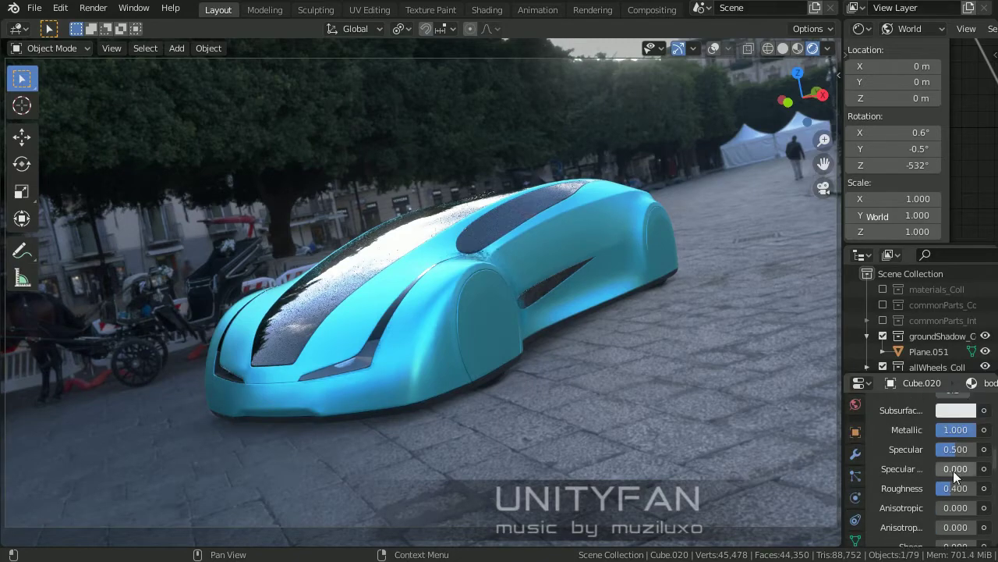
left_click_drag(956, 487, 826, 402)
middle_click_drag(826, 403, 356, 375)
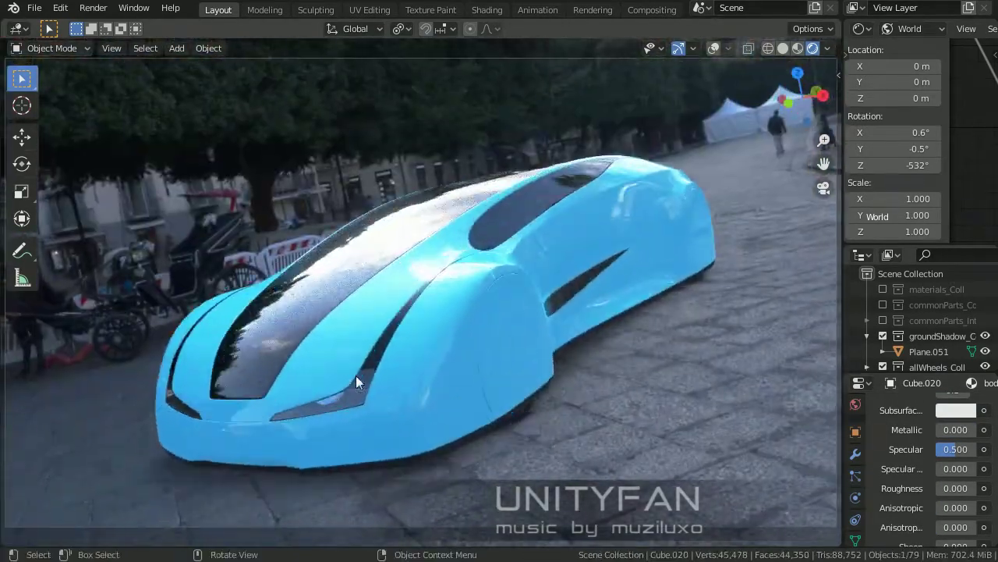
- Paint the car body white, then glossy black, and browse for a new environment image
scroll(928, 468, "up", 2)
scroll(928, 468, "up", 2)
left_click(956, 446)
left_click(898, 277)
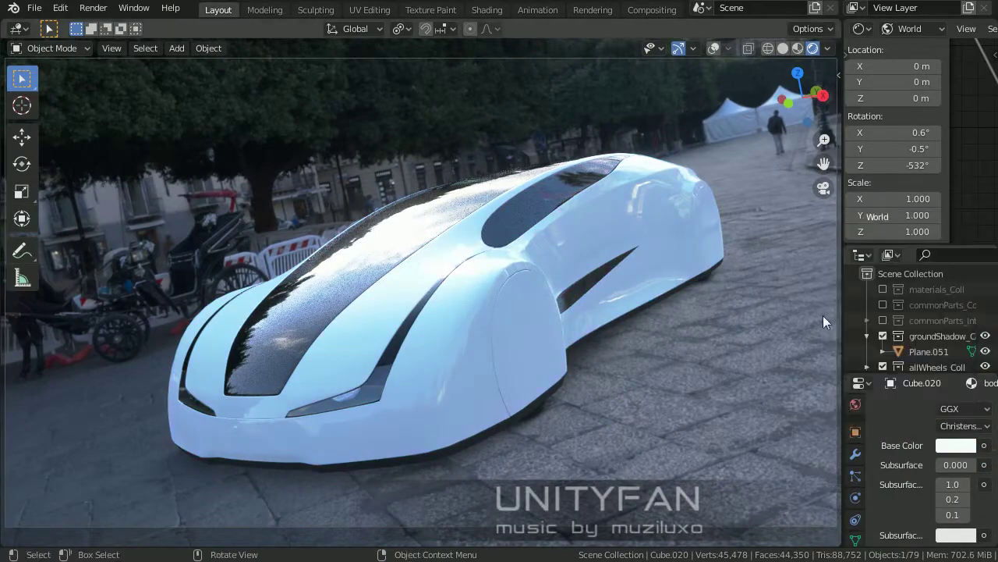
middle_click_drag(823, 315, 780, 328)
left_click(956, 445)
left_click(964, 334)
middle_click_drag(703, 396, 667, 364)
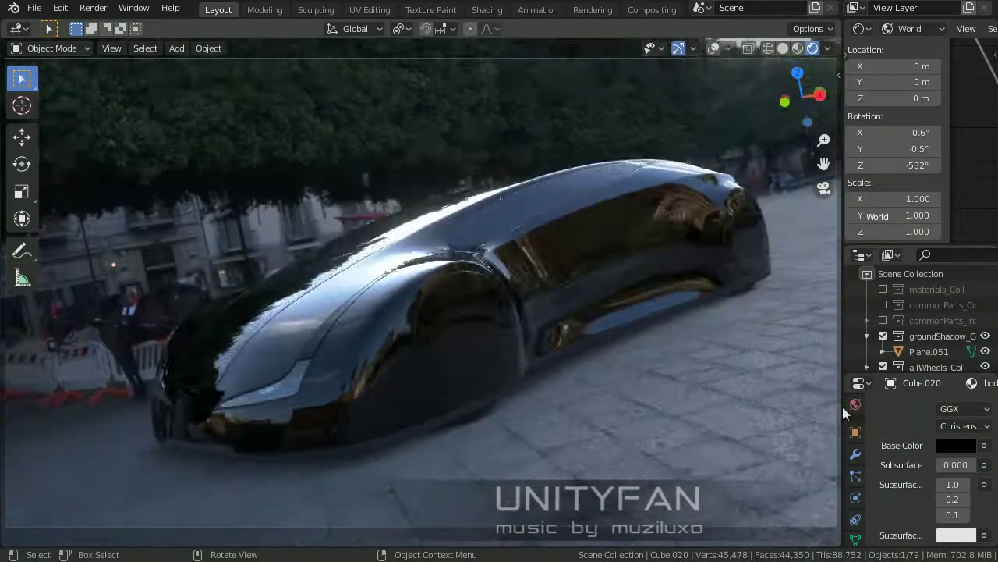
scroll(898, 202, "down", 2)
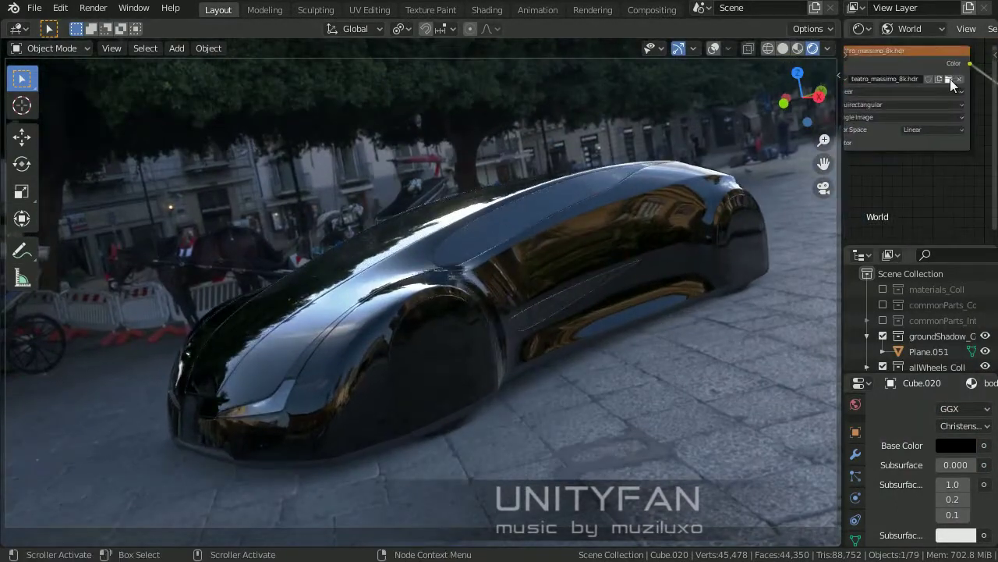
left_click(948, 106)
- Load ext_abstract_my_05.hdr from the my HDRI folder as the world environment
scroll(659, 262, "down", 3)
left_click(375, 79)
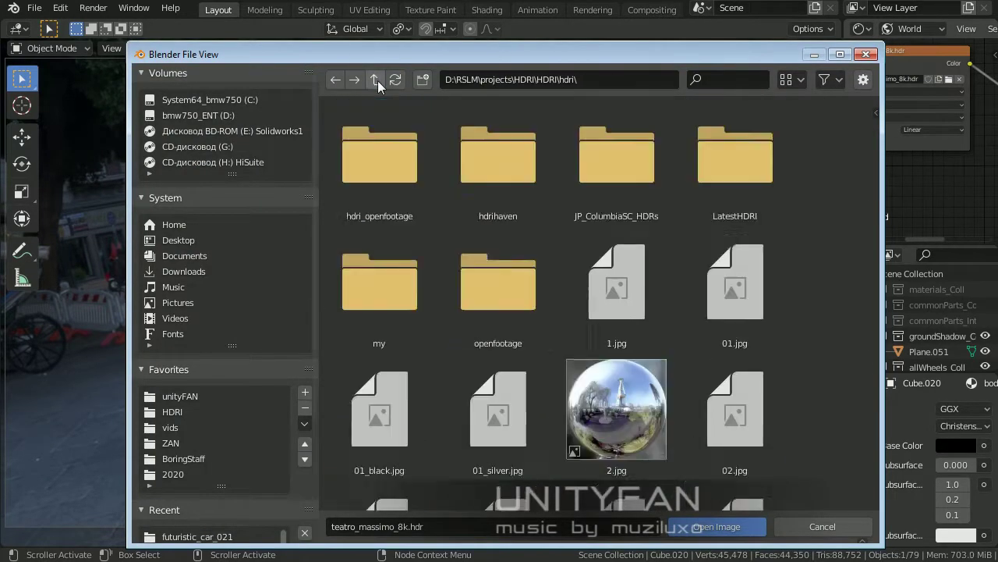
double_click(380, 296)
scroll(504, 254, "down", 3)
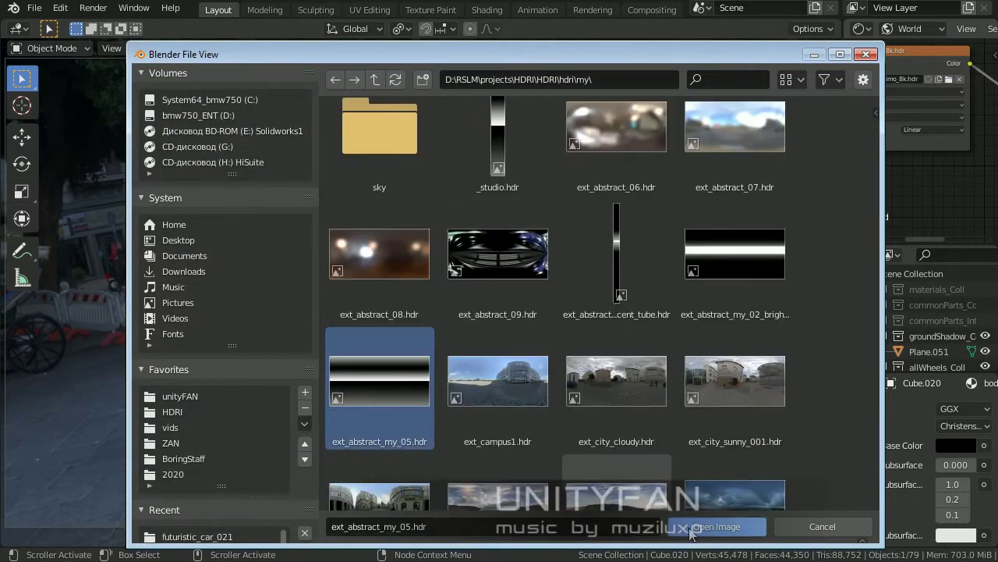
double_click(379, 355)
middle_click_drag(635, 242, 549, 395)
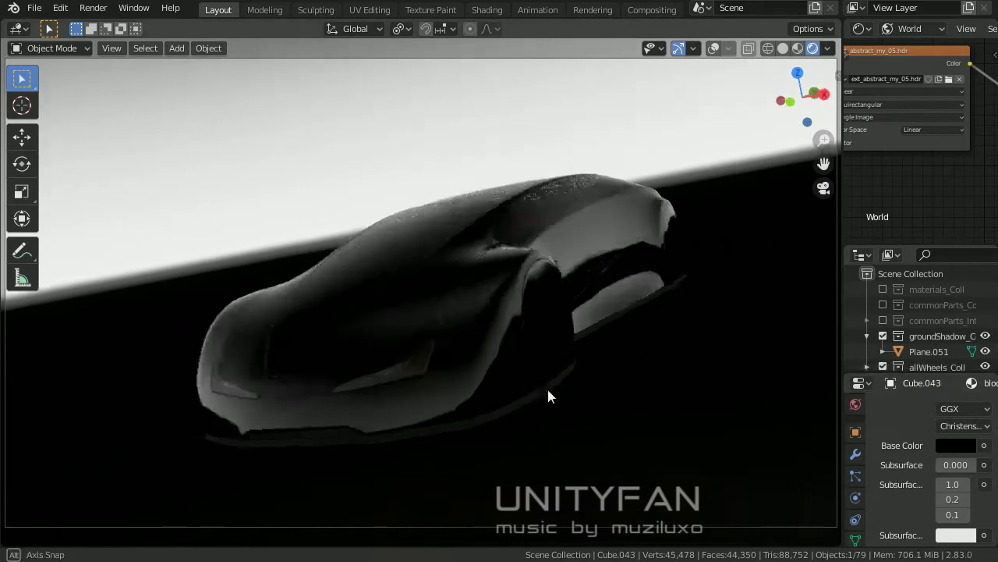
- Try cyan and white on the body paint, ending with red
left_click(956, 445)
left_click_drag(894, 299, 896, 237)
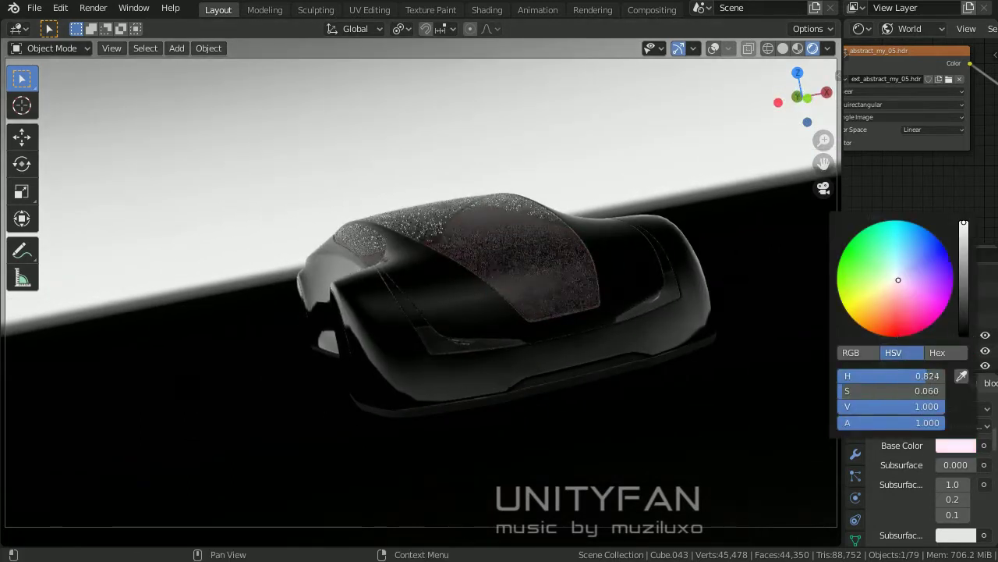
mouse_move(964, 226)
left_mouse_down()
mouse_move(964, 335)
mouse_move(944, 249)
left_mouse_up()
left_click(957, 442)
left_click(944, 249)
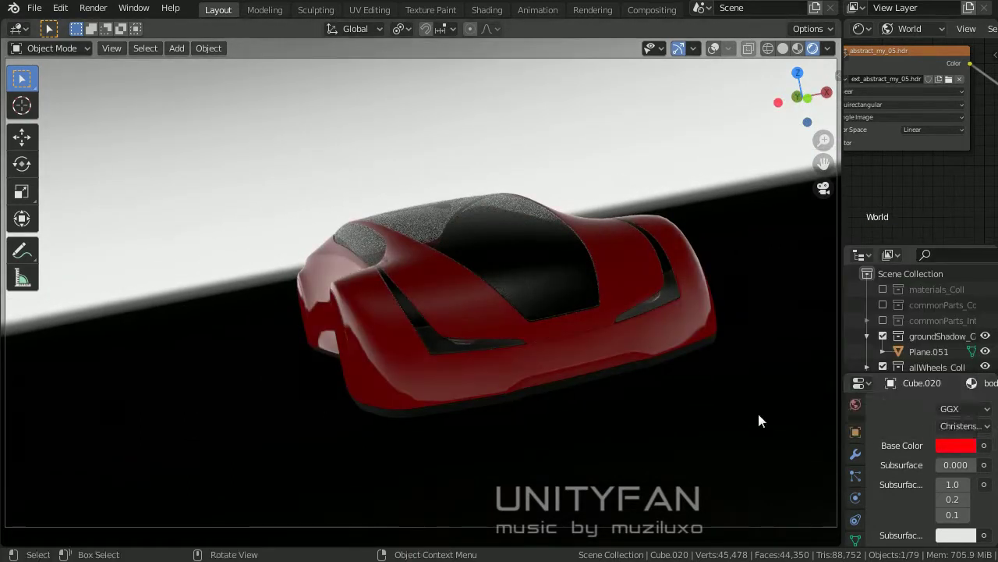
- Set the world lighting strength to 2
scroll(868, 500, "down", 3)
scroll(868, 500, "down", 3)
left_click(856, 435)
scroll(919, 477, "down", 2)
double_click(955, 476)
type("2")
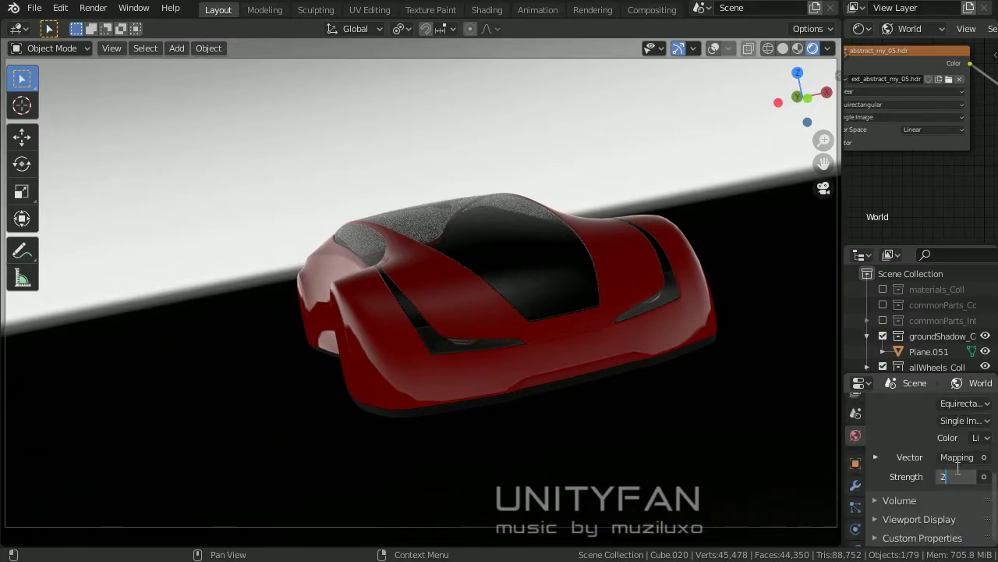
key("Return")
mouse_move(546, 421)
middle_mouse_down()
mouse_move(645, 435)
mouse_move(600, 434)
mouse_move(638, 449)
mouse_move(690, 448)
mouse_move(647, 464)
mouse_move(548, 443)
mouse_move(660, 448)
mouse_move(494, 448)
mouse_move(461, 393)
mouse_move(167, 374)
mouse_move(196, 363)
mouse_move(356, 364)
mouse_move(540, 409)
middle_mouse_up()
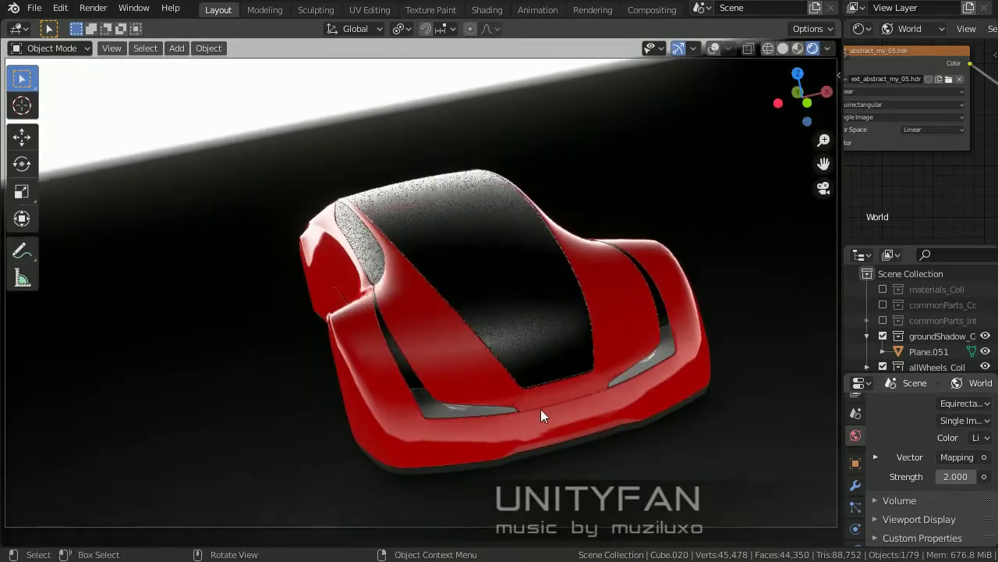
- Select another car body part and set its paint to white
scroll(892, 489, "up", 5)
left_click(856, 500)
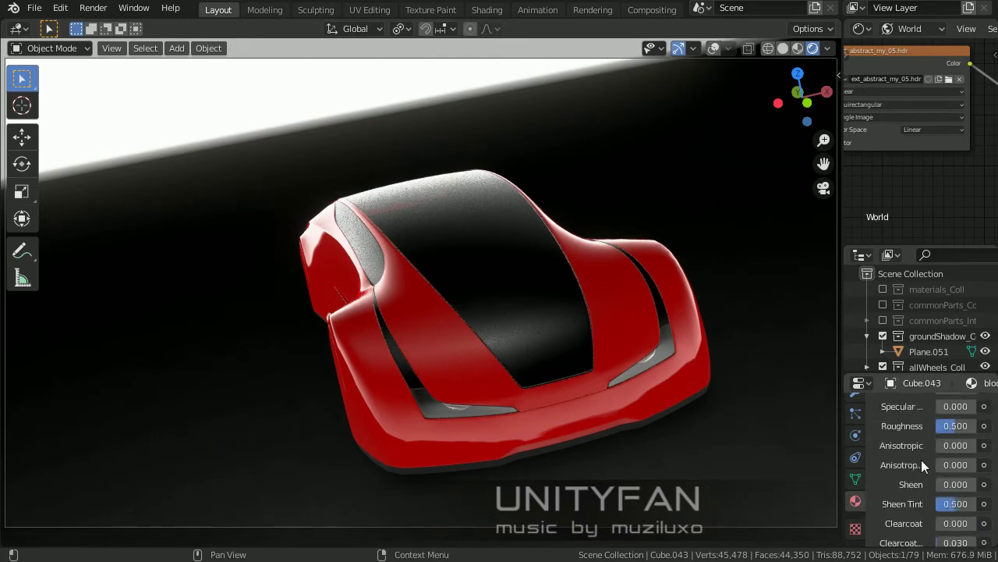
left_click(563, 392)
scroll(920, 463, "down", 3)
scroll(918, 497, "down", 2)
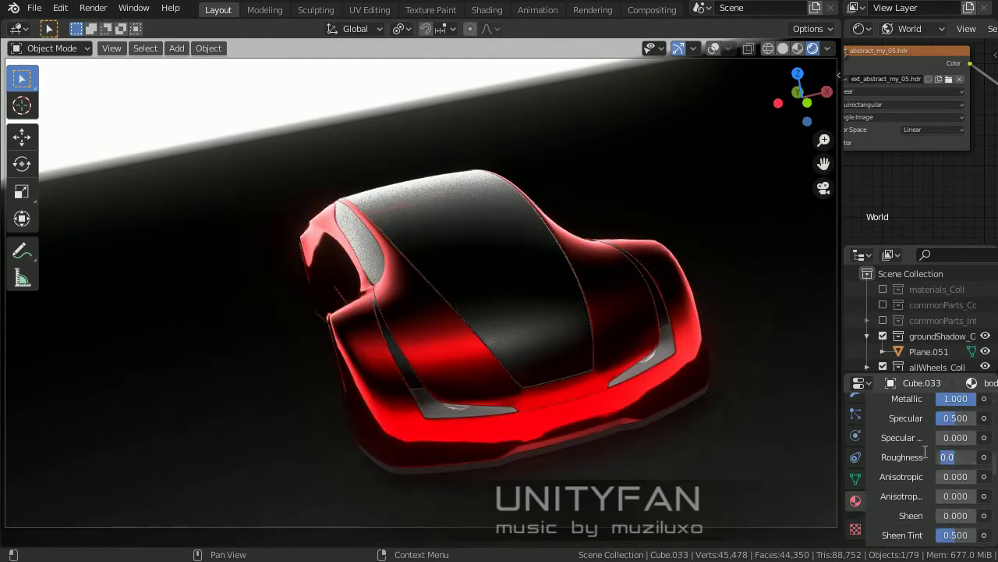
scroll(902, 459, "up", 1)
scroll(936, 496, "down", 5)
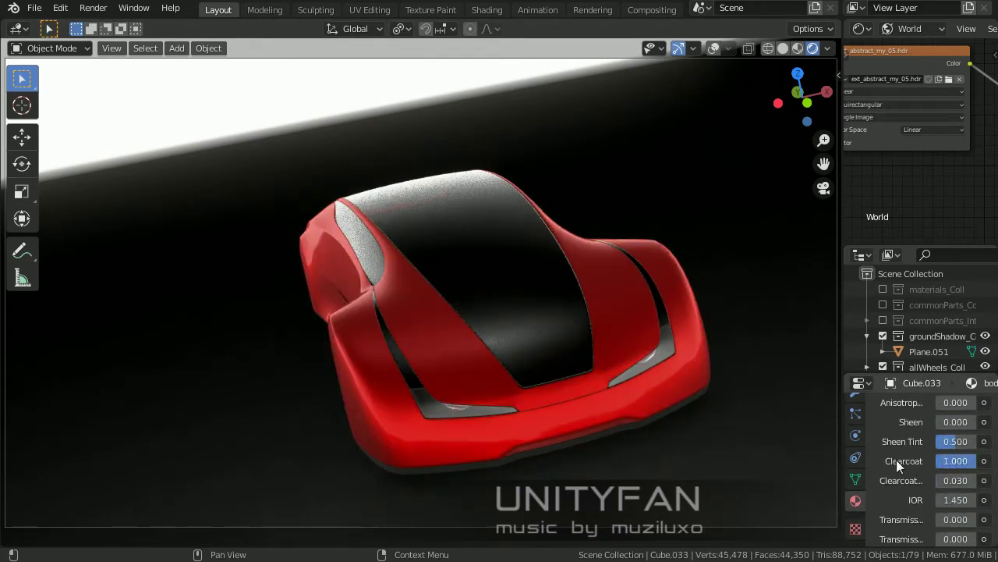
scroll(896, 459, "up", 6)
left_click(948, 412)
left_click(897, 244)
- Set the body paint's roughness to 0.45
mouse_move(788, 367)
middle_mouse_down()
mouse_move(726, 427)
mouse_move(629, 433)
mouse_move(682, 462)
mouse_move(652, 457)
mouse_move(698, 455)
middle_mouse_up()
scroll(956, 436, "up", 1)
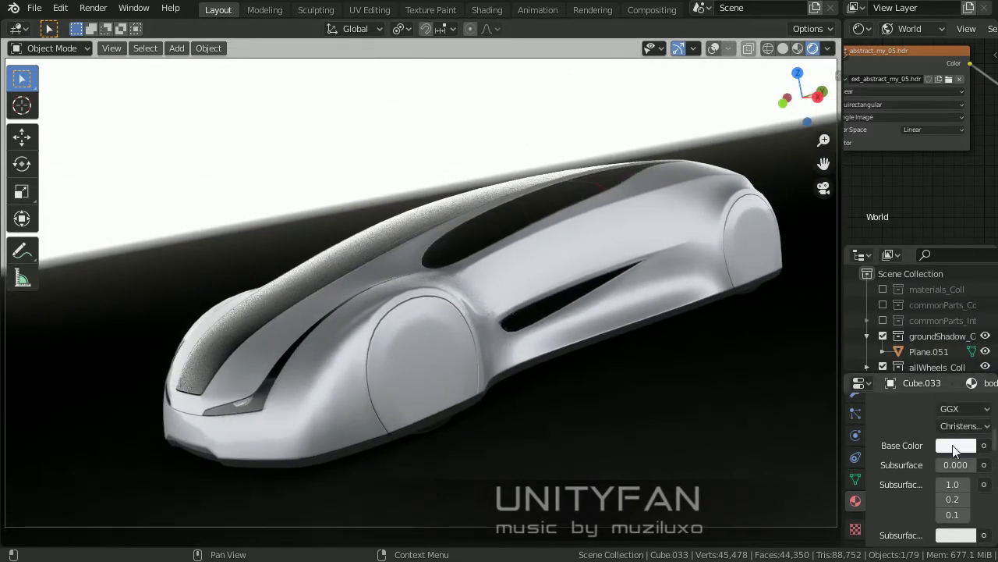
left_click(956, 446)
scroll(936, 468, "down", 4)
left_click_drag(955, 488, 891, 493)
mouse_move(655, 437)
middle_mouse_down()
mouse_move(733, 440)
mouse_move(724, 400)
mouse_move(724, 473)
mouse_move(450, 474)
mouse_move(590, 394)
mouse_move(718, 384)
mouse_move(463, 426)
mouse_move(501, 444)
mouse_move(489, 481)
mouse_move(459, 497)
mouse_move(389, 476)
mouse_move(497, 405)
mouse_move(613, 407)
middle_mouse_up()
left_click(944, 488)
type("0.45")
key("Return")
- Load LA_Downtown_Helipad_GoldenHour_3k.hdr from the ALL_NEW folder as the environment image
left_click(949, 79)
double_click(380, 156)
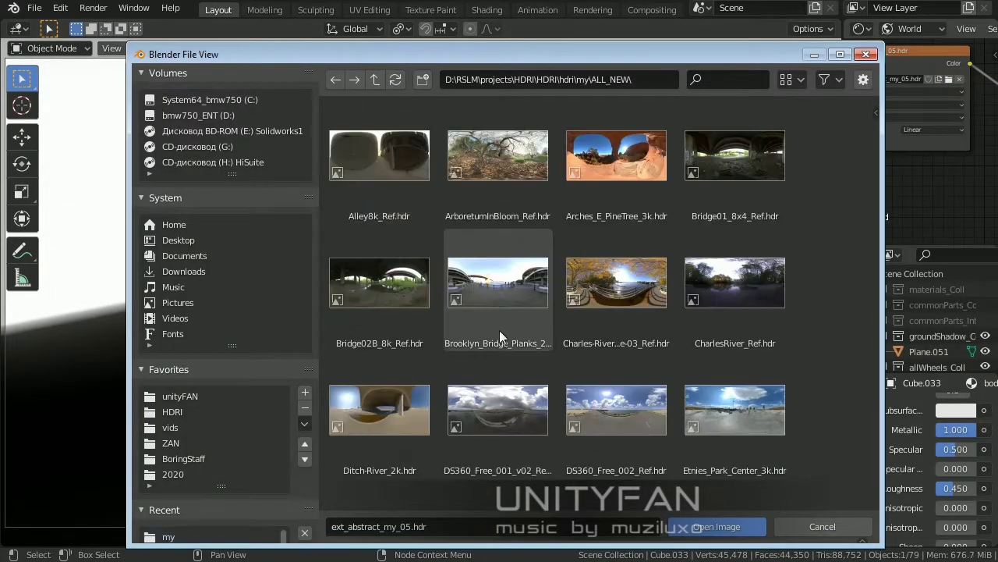
left_click(510, 390)
scroll(602, 450, "down", 5)
scroll(603, 450, "down", 2)
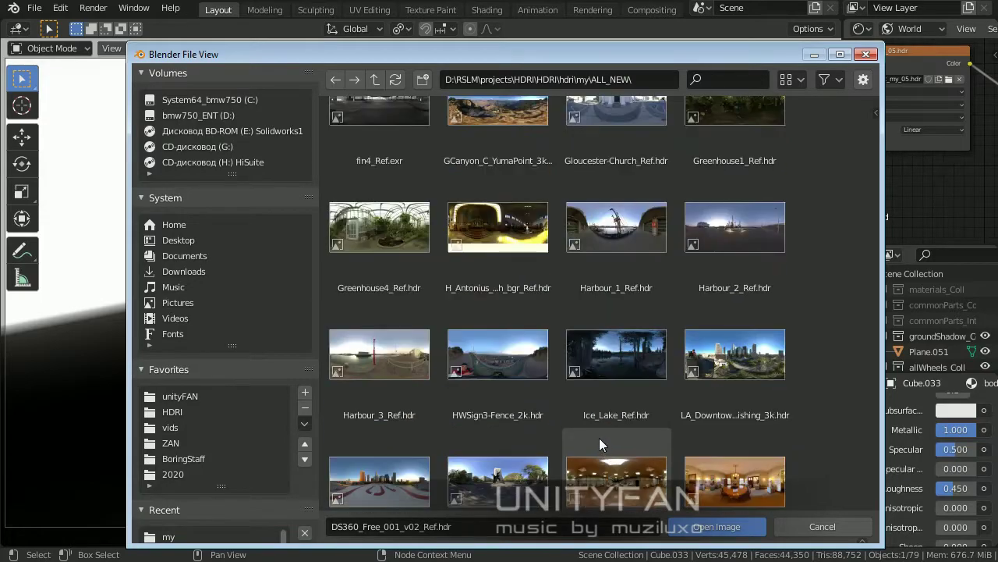
left_click(363, 413)
left_click(716, 527)
- Set the World environment strength to 1.5
mouse_move(544, 334)
middle_mouse_down()
mouse_move(525, 359)
mouse_move(562, 355)
middle_mouse_up()
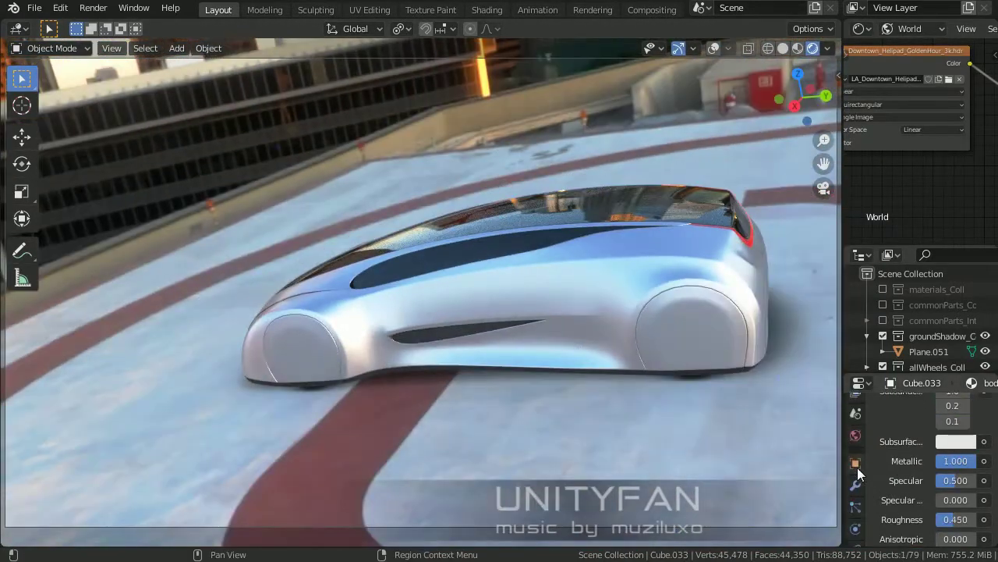
left_click(857, 467)
double_click(948, 477)
type("1.5")
key("Return")
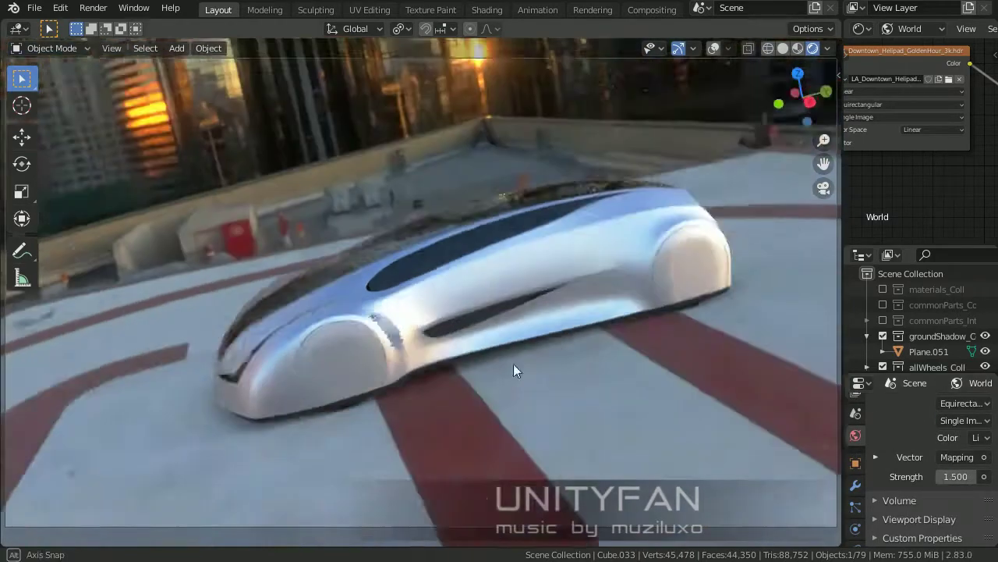
- Select the ground shadow plane and turn the viewport overlays back on
mouse_move(513, 363)
middle_mouse_down()
mouse_move(473, 387)
mouse_move(686, 515)
mouse_move(759, 314)
middle_mouse_up()
key("n")
left_click(702, 535)
key("n")
left_click(714, 48)
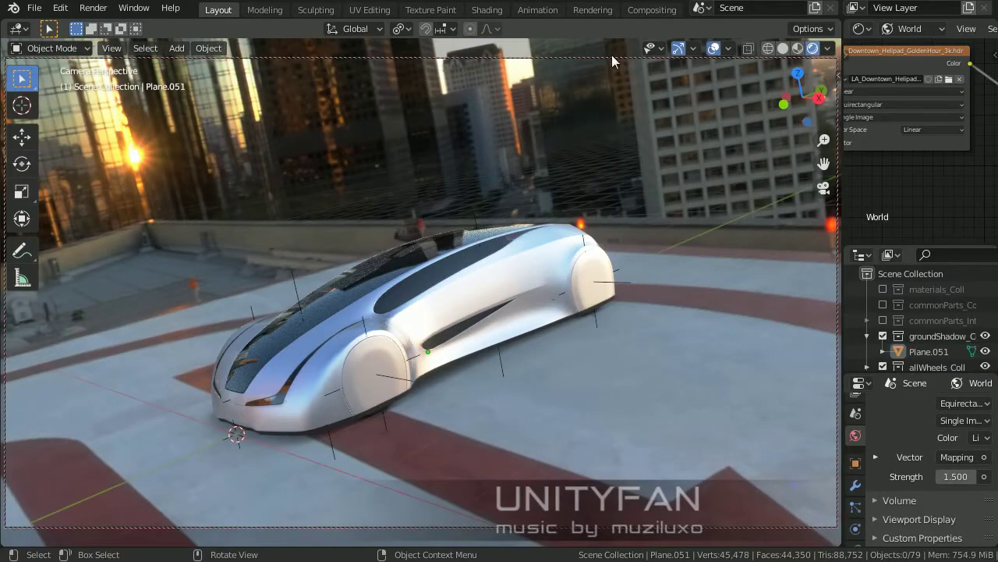
- Look through the scene camera and aim it at a low, level side view of the car
left_click(856, 528)
key("KP_0")
mouse_move(546, 351)
middle_mouse_down()
mouse_move(443, 330)
mouse_move(483, 312)
middle_mouse_up()
key("n")
left_click_drag(761, 170, 733, 170)
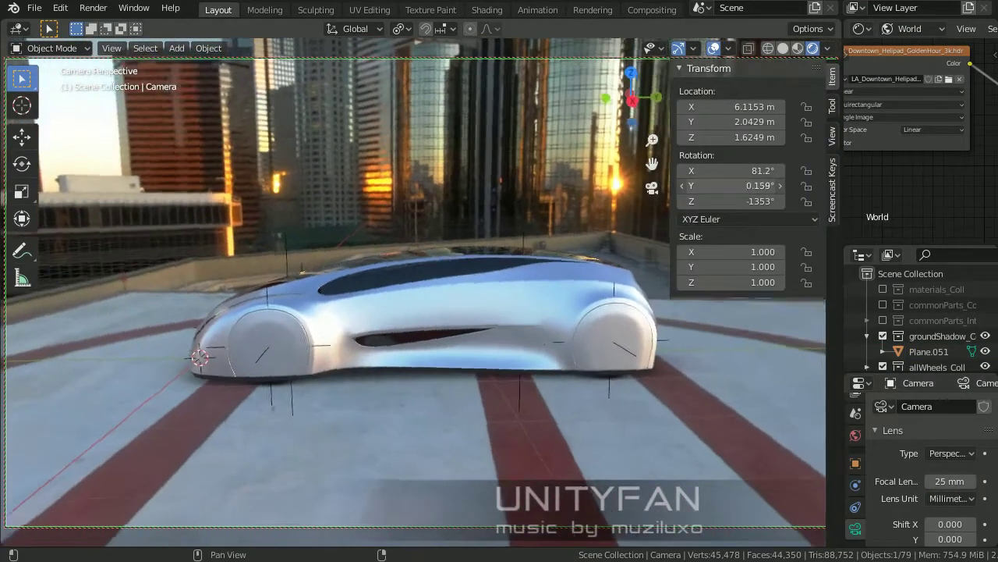
middle_click_drag(515, 328, 476, 369)
key("n")
- Rotate the environment sky around the car to -485°
mouse_move(503, 312)
middle_mouse_down()
mouse_move(505, 340)
mouse_move(535, 367)
mouse_move(467, 341)
mouse_move(528, 301)
mouse_move(679, 297)
mouse_move(646, 301)
middle_mouse_up()
middle_click_drag(855, 194, 987, 212)
mouse_move(546, 281)
middle_mouse_down()
mouse_move(582, 266)
mouse_move(404, 361)
mouse_move(504, 386)
mouse_move(546, 374)
middle_mouse_up()
- Try the Bridge02B_8k_Ref.hdr environment and orbit around the car
left_click(928, 81)
left_click(379, 282)
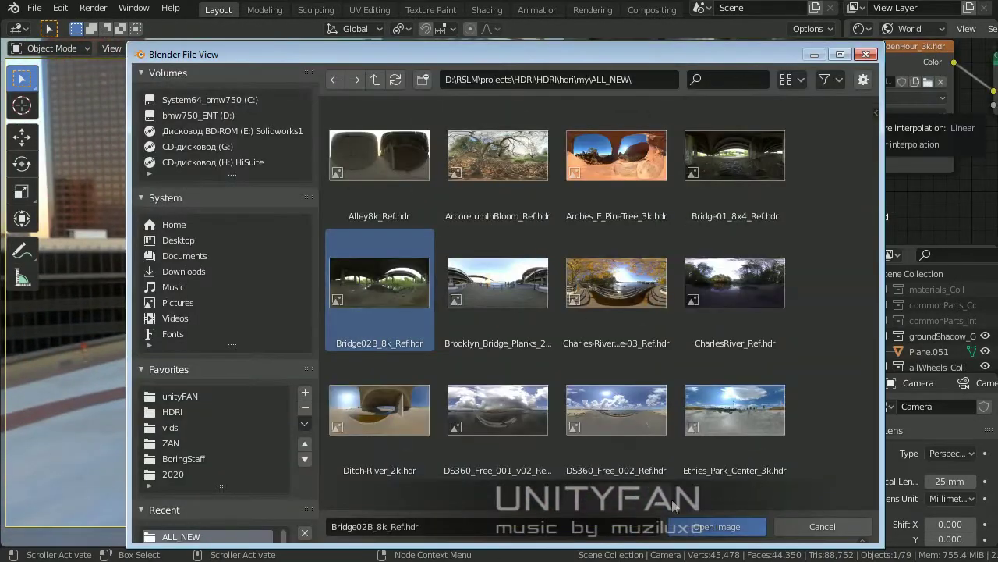
left_click(716, 527)
mouse_move(620, 424)
middle_mouse_down()
mouse_move(635, 367)
mouse_move(414, 357)
mouse_move(499, 354)
middle_mouse_up()
- Switch the environment to the Playa_Sunrise desert HDRI
left_click(928, 81)
left_click(787, 315)
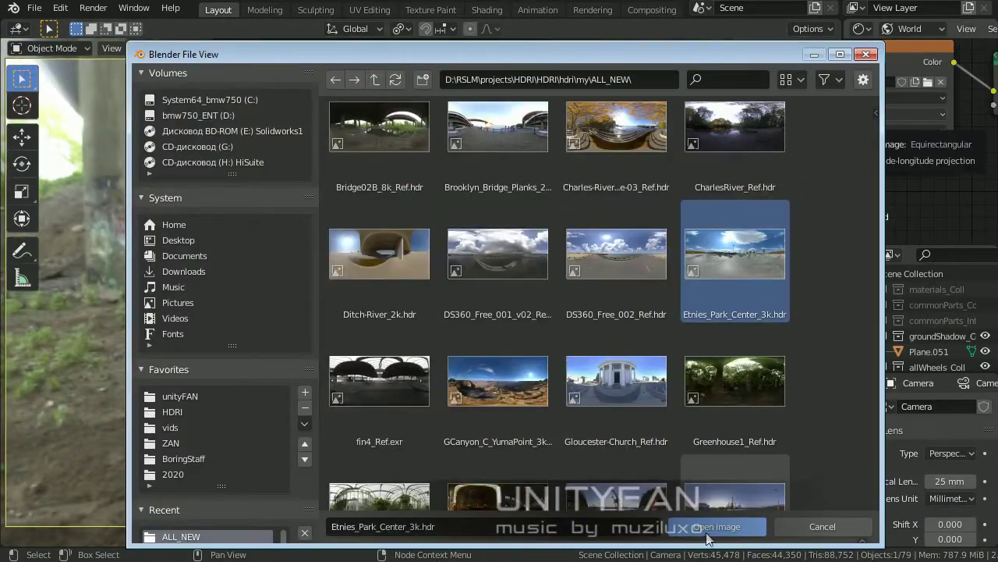
scroll(779, 450, "down", 4)
scroll(773, 436, "down", 4)
scroll(768, 425, "down", 5)
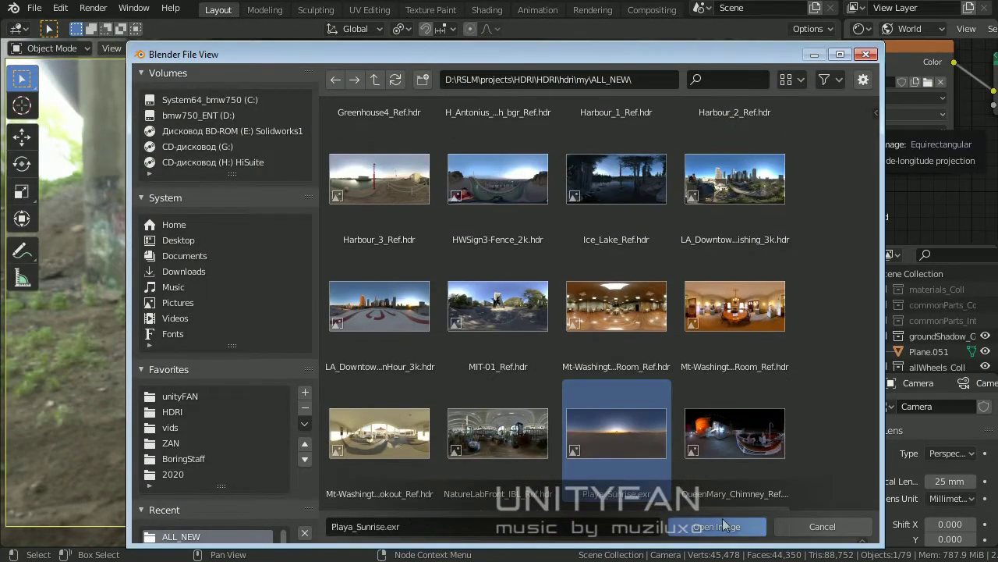
double_click(624, 451)
scroll(921, 461, "down", 2)
scroll(912, 453, "up", 4, "ctrl")
scroll(914, 455, "up", 5, "ctrl")
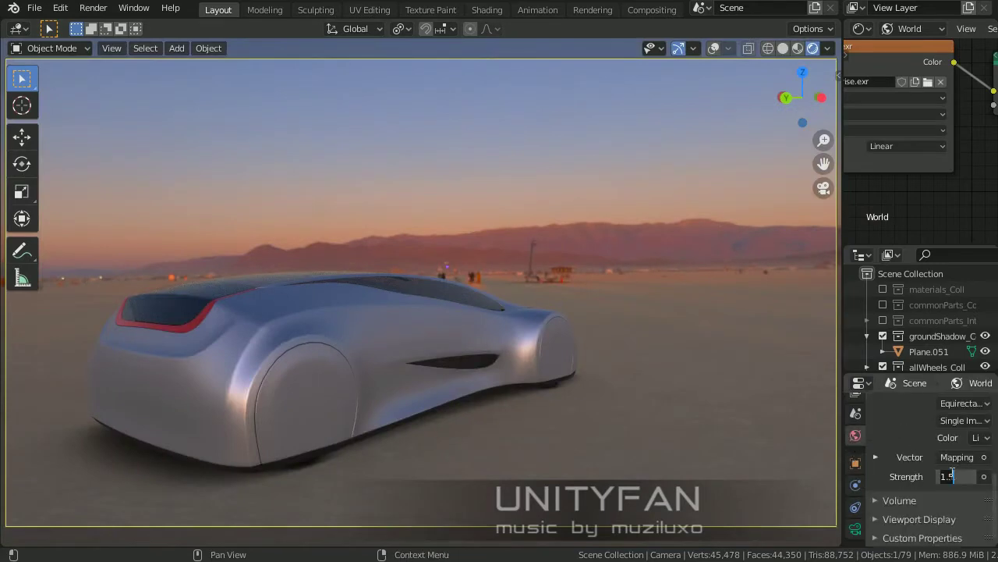
scroll(855, 468, "up", 3)
- Rotate the desert sky to -882° to place the sun
mouse_move(468, 390)
middle_mouse_down("alt")
mouse_move(375, 401)
mouse_move(468, 406)
mouse_move(532, 322)
middle_mouse_up("alt")
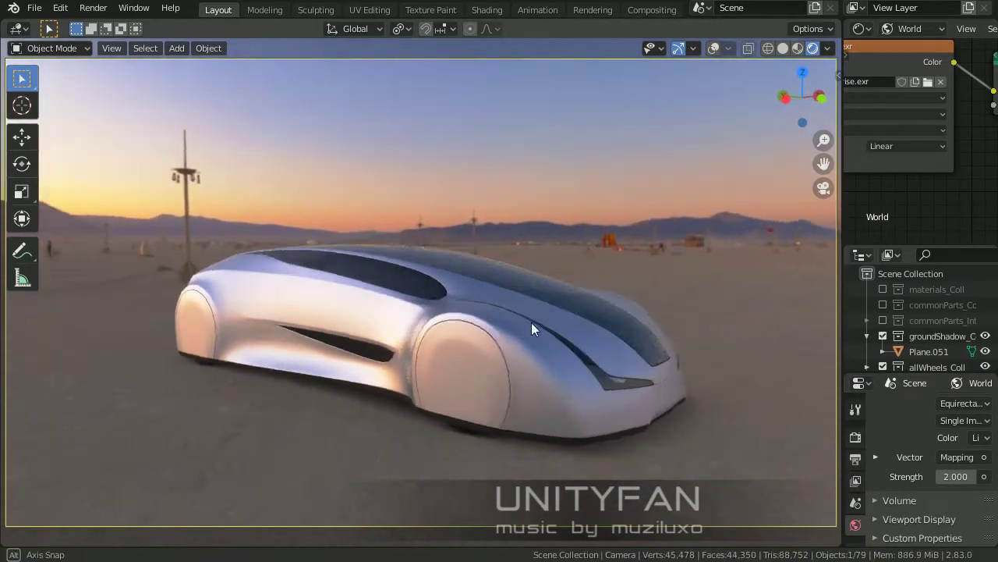
middle_click_drag(848, 174, 879, 150)
mouse_move(889, 176)
left_mouse_down()
mouse_move(936, 176)
mouse_move(858, 176)
left_mouse_up()
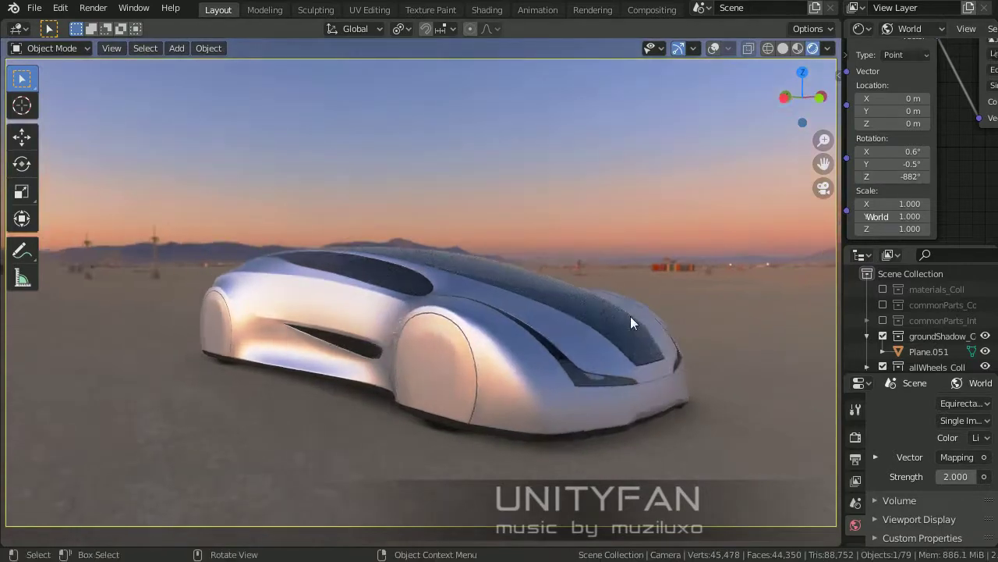
middle_click_drag(630, 316, 713, 333)
- Set the body material's clearcoat to 0
left_click(856, 528)
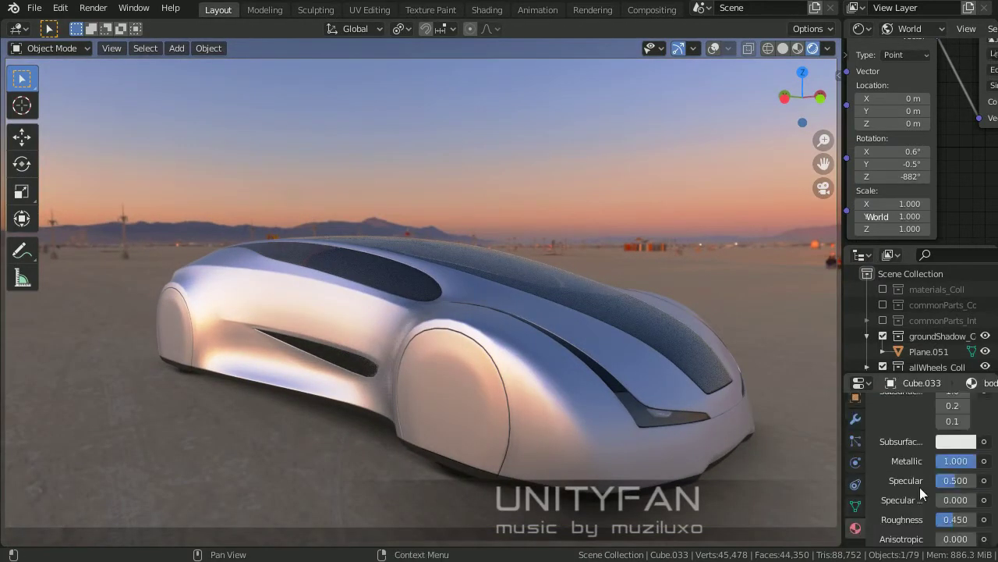
scroll(931, 485, "down", 5)
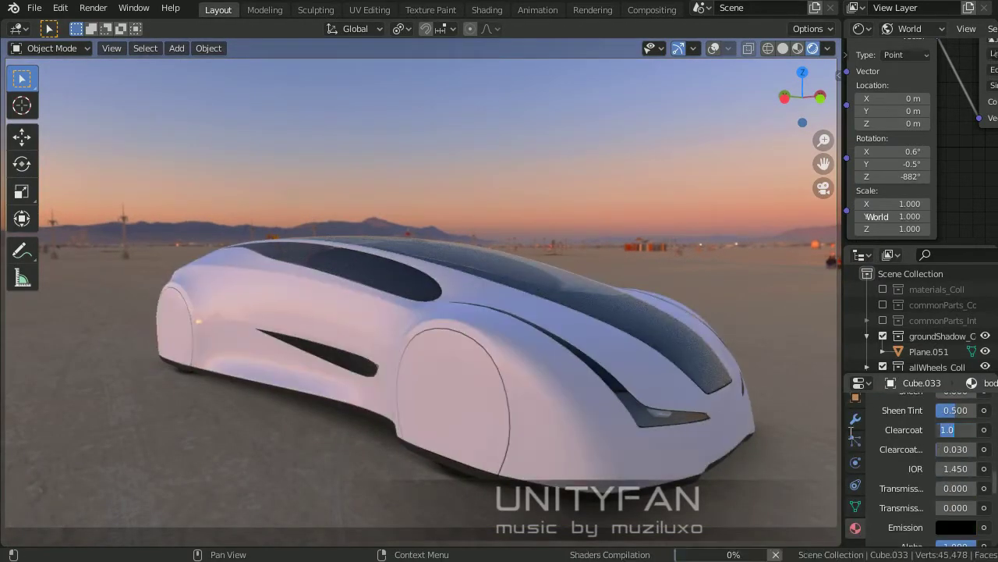
left_click_drag(948, 435, 909, 437)
scroll(906, 451, "up", 3)
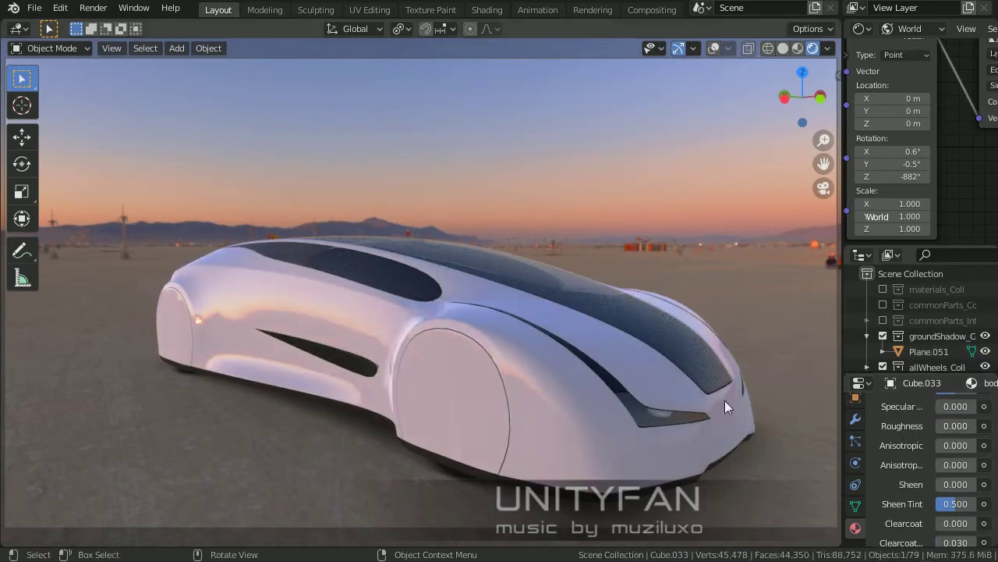
mouse_move(725, 400)
middle_mouse_down()
mouse_move(596, 399)
mouse_move(679, 416)
mouse_move(555, 437)
mouse_move(477, 394)
mouse_move(519, 368)
mouse_move(480, 364)
middle_mouse_up()
scroll(940, 440, "up", 5)
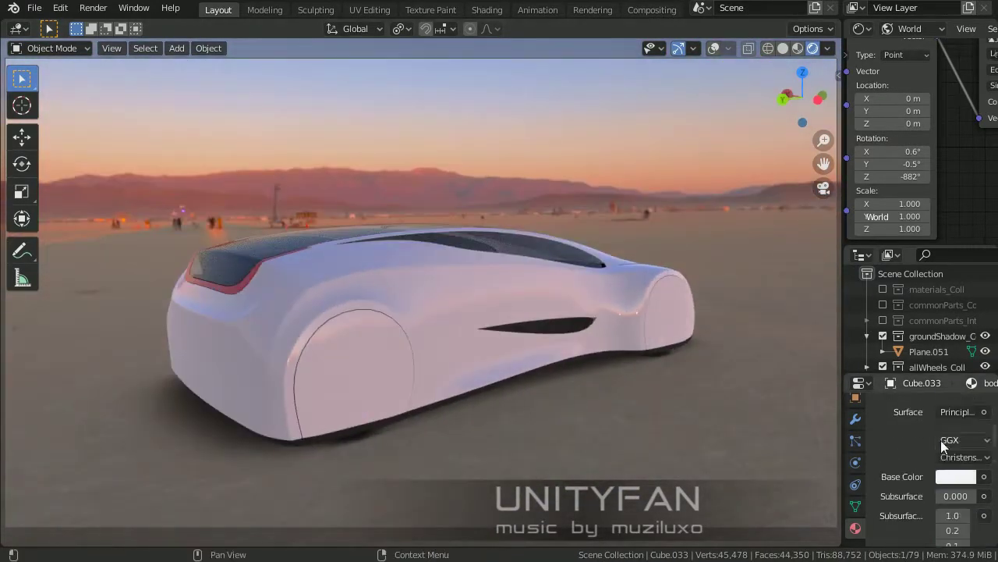
- Try green, then orange, as the body base colour
left_click(957, 476)
left_click(850, 292)
left_click_drag(917, 406, 861, 406)
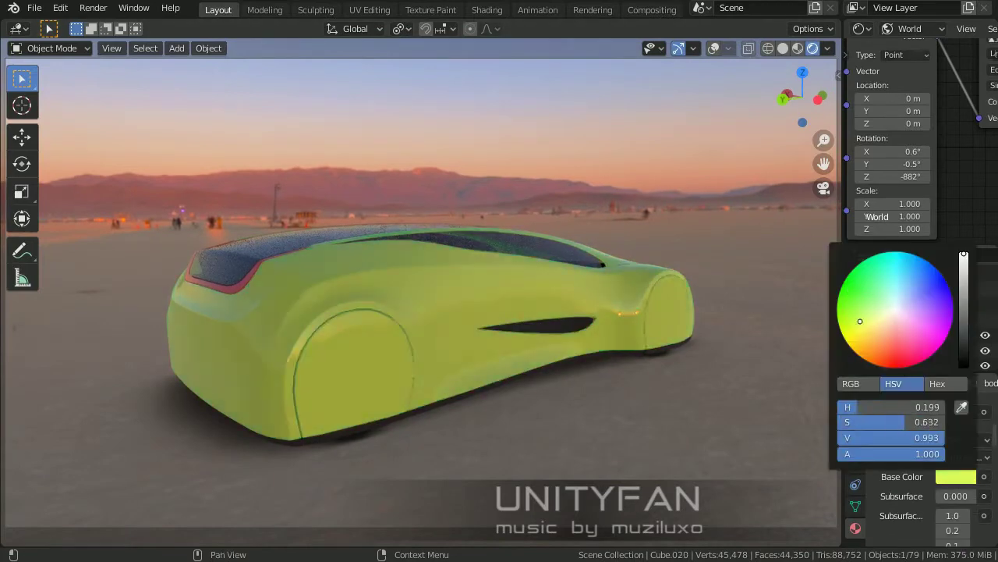
- Adjust the colour management options in the render settings
left_click(858, 435)
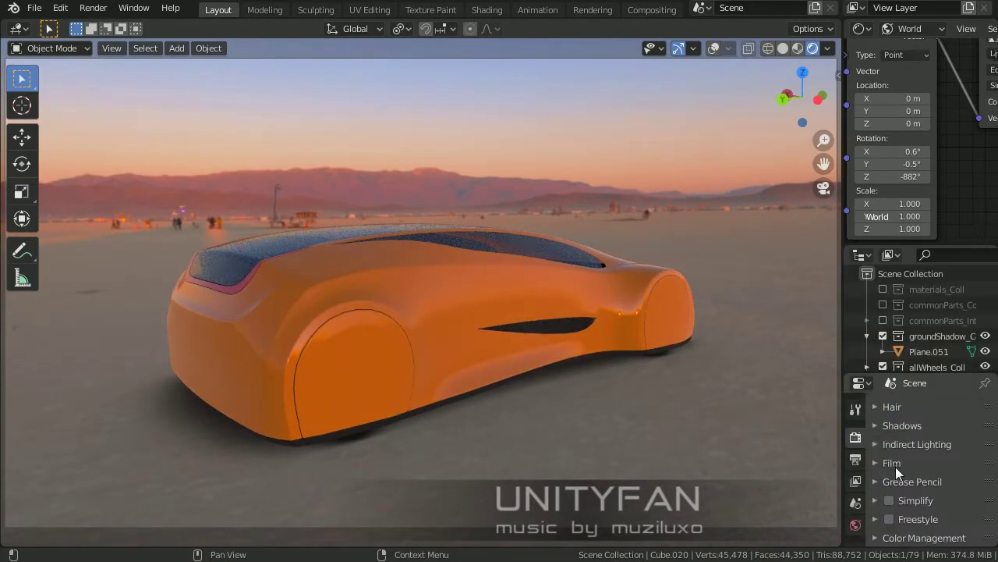
left_click(905, 535)
scroll(925, 522, "down", 5)
scroll(915, 493, "down", 5)
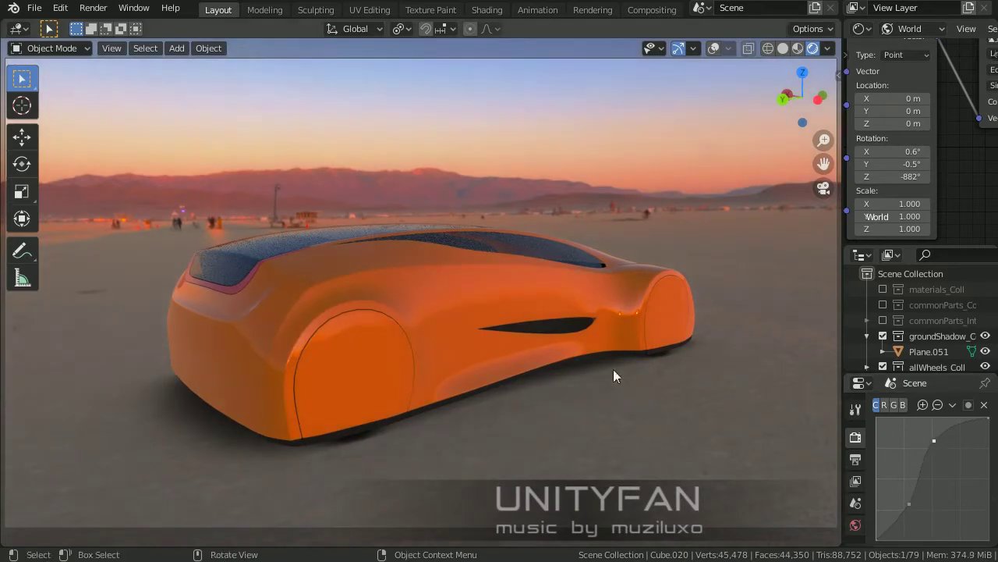
middle_click_drag(613, 369, 519, 368)
scroll(858, 474, "up", 3)
- Repaint the body red and reopen the HDRI file browser
left_click(855, 503)
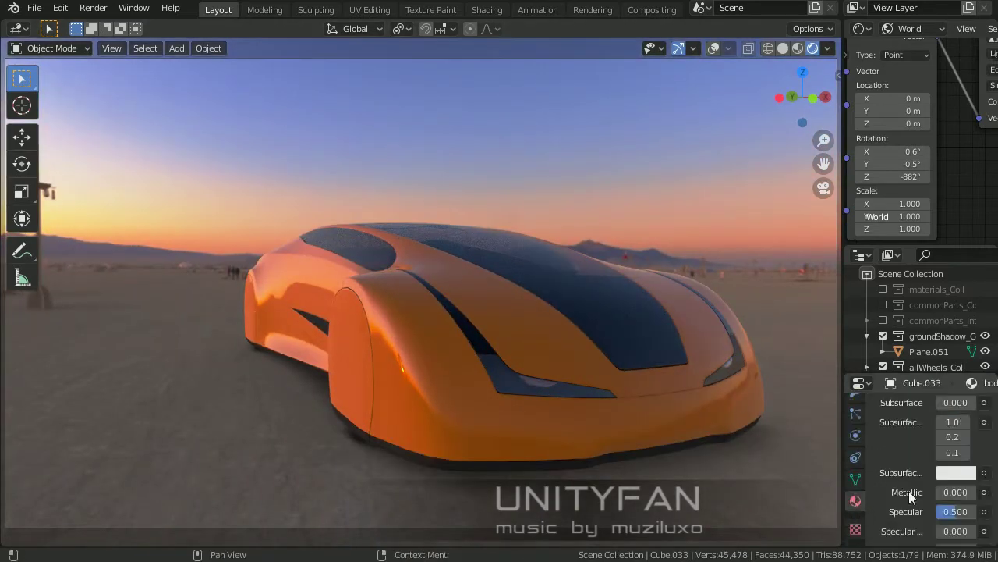
left_click(955, 507)
left_click_drag(899, 369, 897, 398)
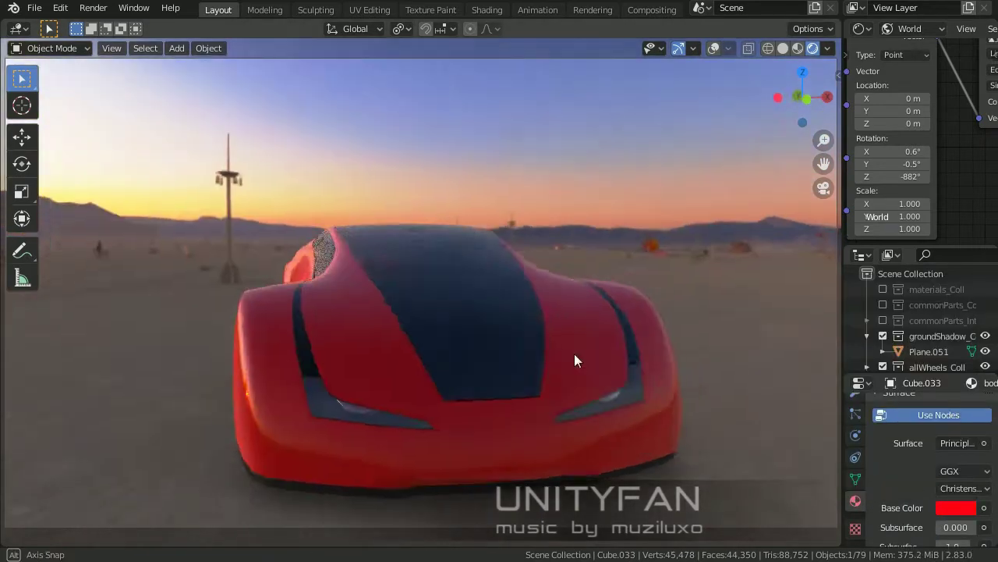
middle_click_drag(574, 353, 425, 352)
left_click(923, 190)
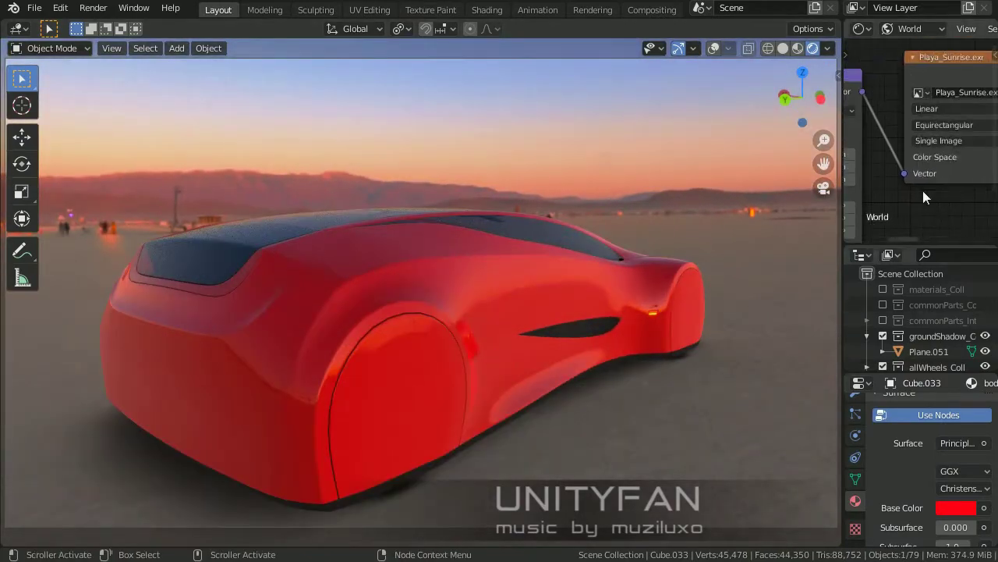
left_click(922, 184)
- Browse the HDRI folders, checking ext_Residential_area_ll.hdr and the openfootage folder
scroll(551, 308, "down", 5)
scroll(552, 306, "down", 3)
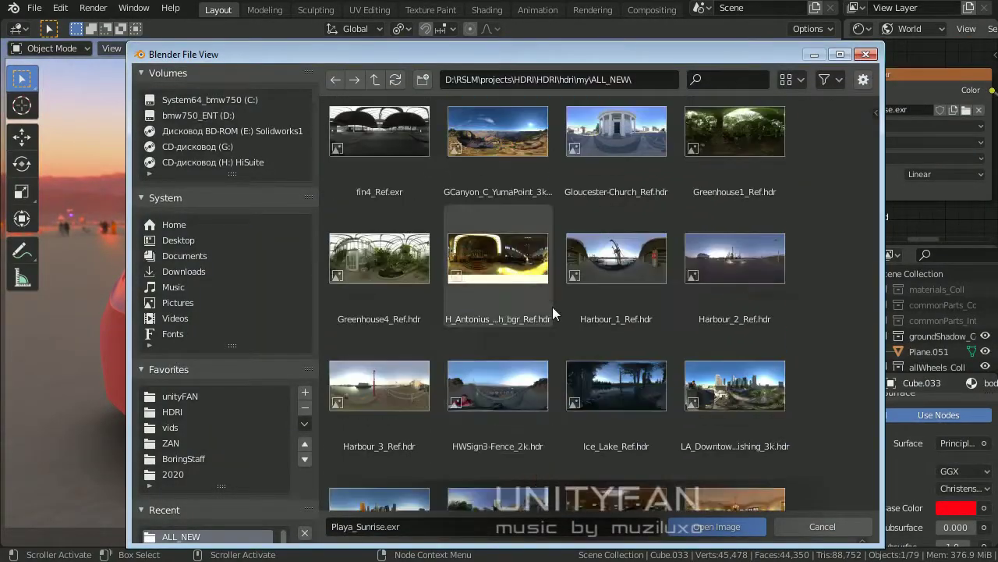
scroll(558, 289, "up", 5)
left_click(374, 80)
scroll(518, 275, "down", 5)
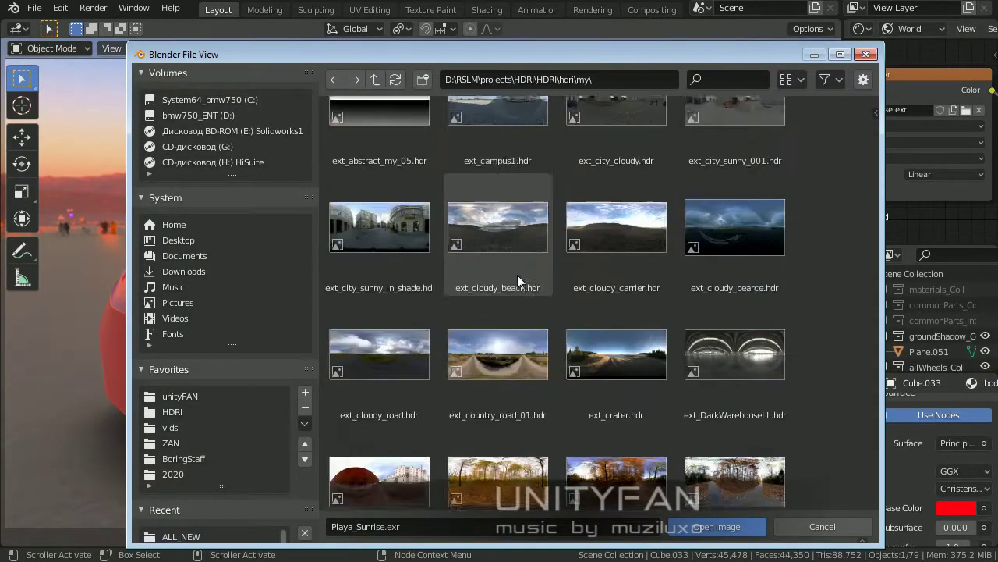
scroll(522, 276, "down", 5)
left_click(607, 368)
scroll(633, 365, "up", 2)
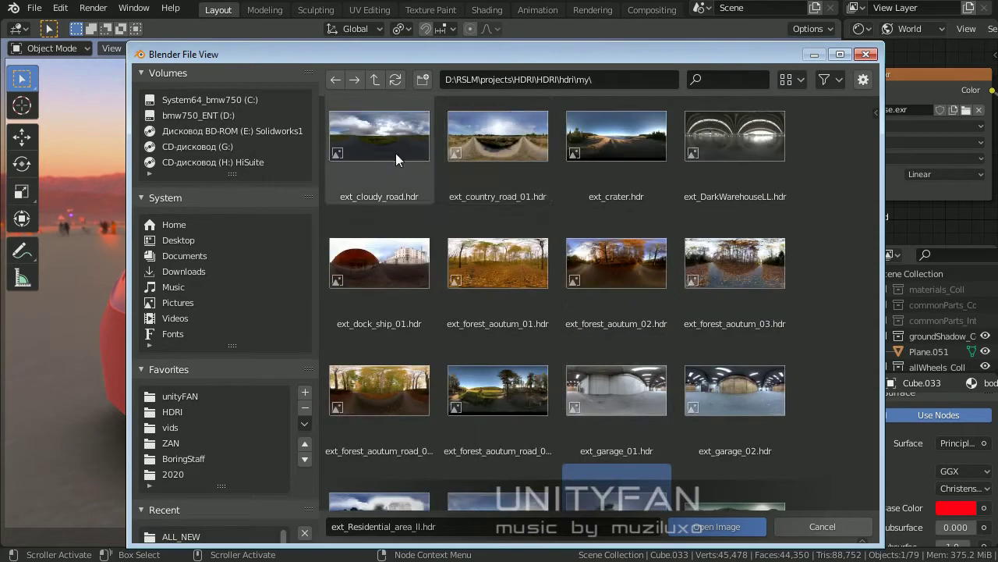
left_click(375, 80)
double_click(507, 285)
key("BackSpace")
- Load hdrmaps_com_free_078_5K.exr from the LatestHDRI folder as the environment
double_click(702, 176)
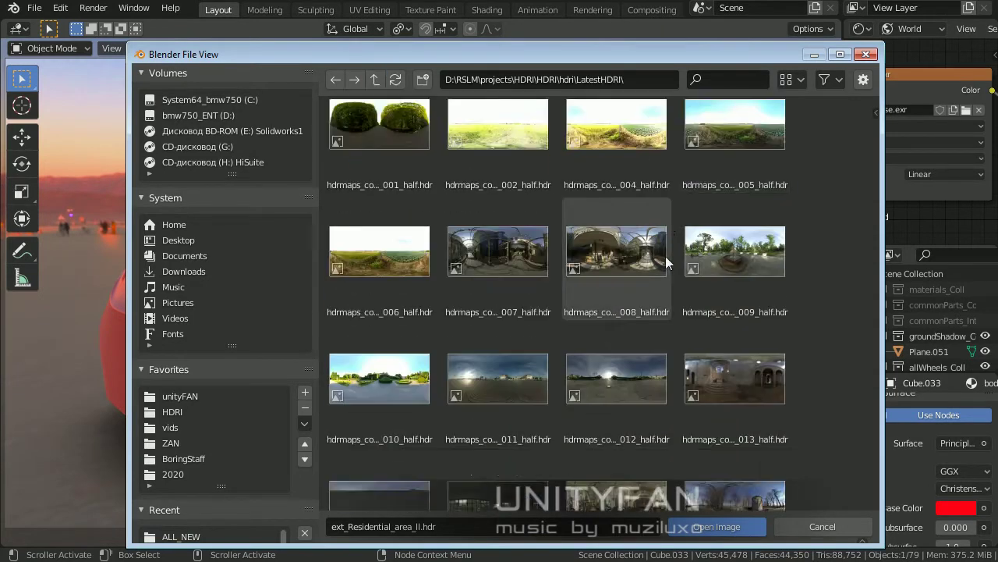
scroll(665, 256, "down", 2)
scroll(642, 298, "down", 3)
scroll(637, 289, "down", 3)
scroll(634, 304, "down", 2)
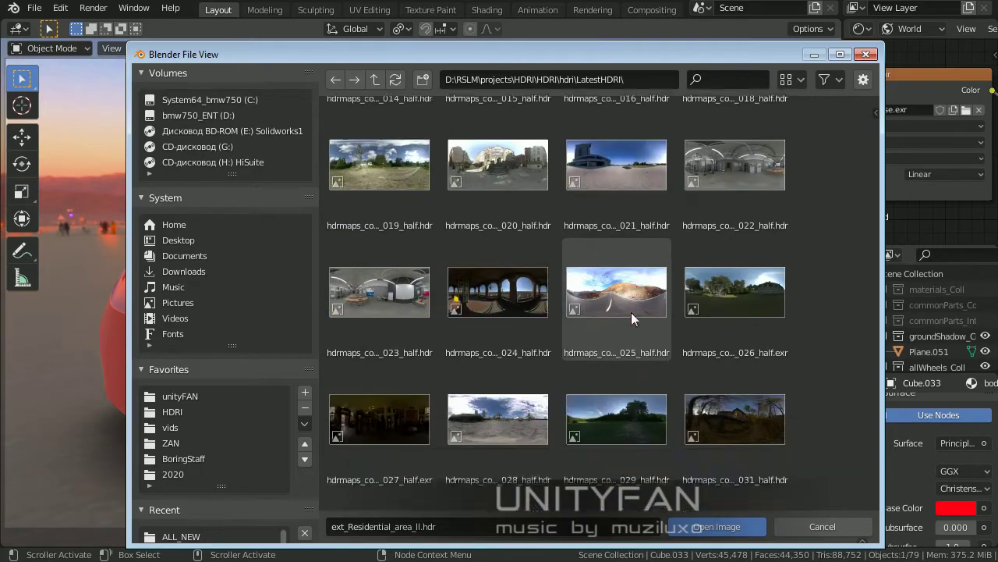
scroll(631, 312, "down", 2)
scroll(631, 309, "down", 2)
scroll(631, 308, "down", 2)
scroll(631, 308, "down", 2)
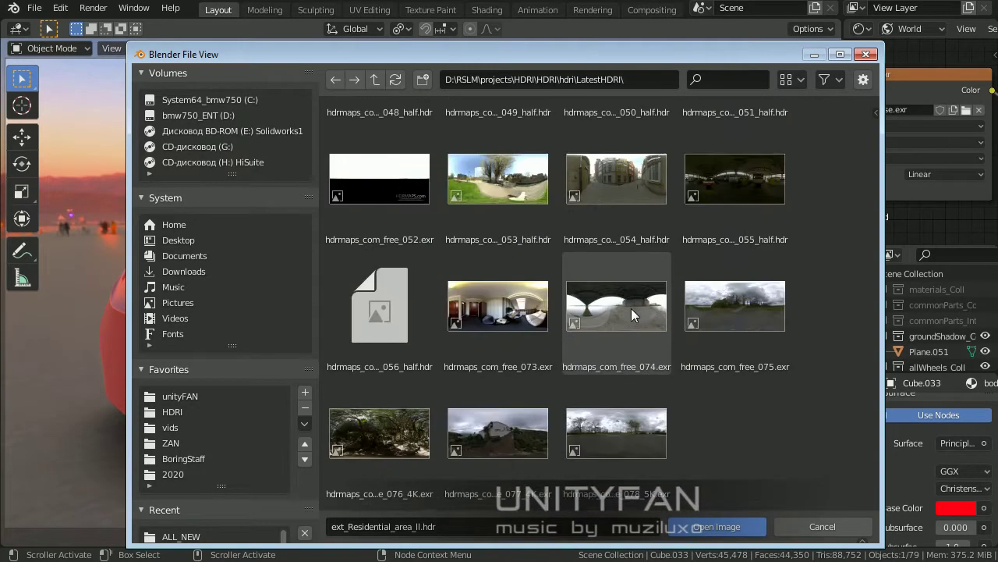
left_click(659, 406)
left_click(717, 526)
- Change the body base colour to black
mouse_move(744, 435)
middle_mouse_down()
mouse_move(508, 430)
mouse_move(493, 420)
mouse_move(914, 501)
middle_mouse_up()
left_click(955, 508)
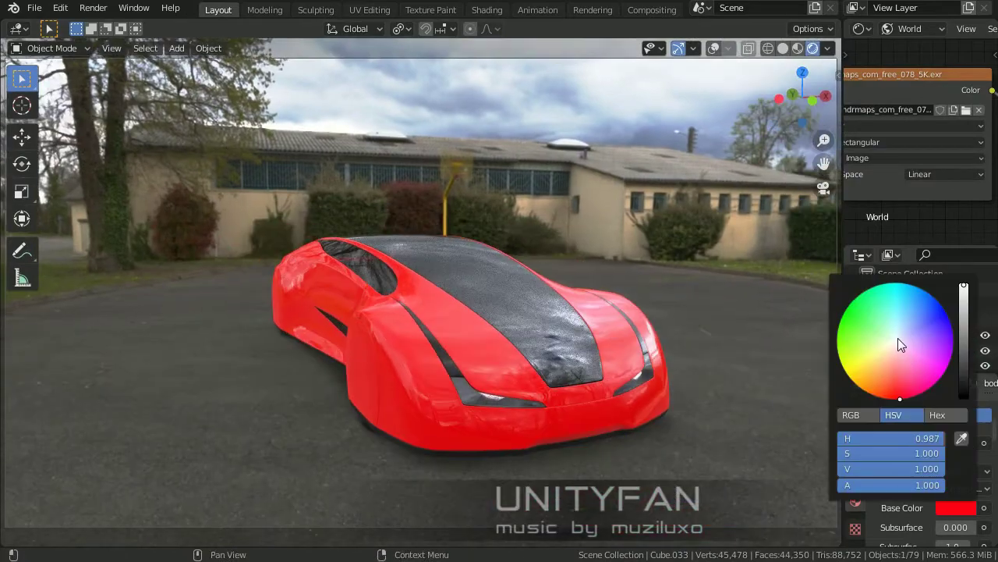
left_click(897, 338)
left_click_drag(959, 350, 959, 406)
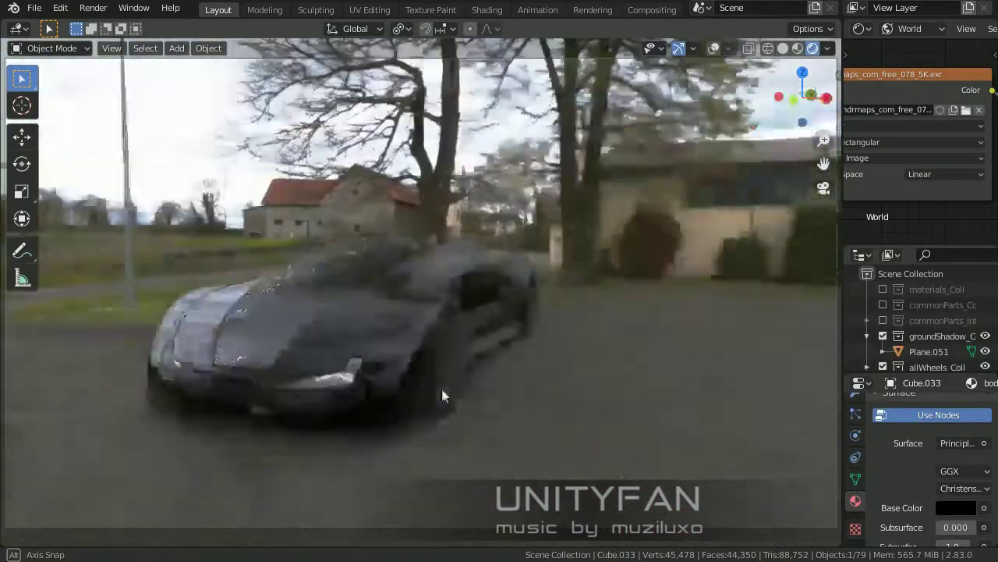